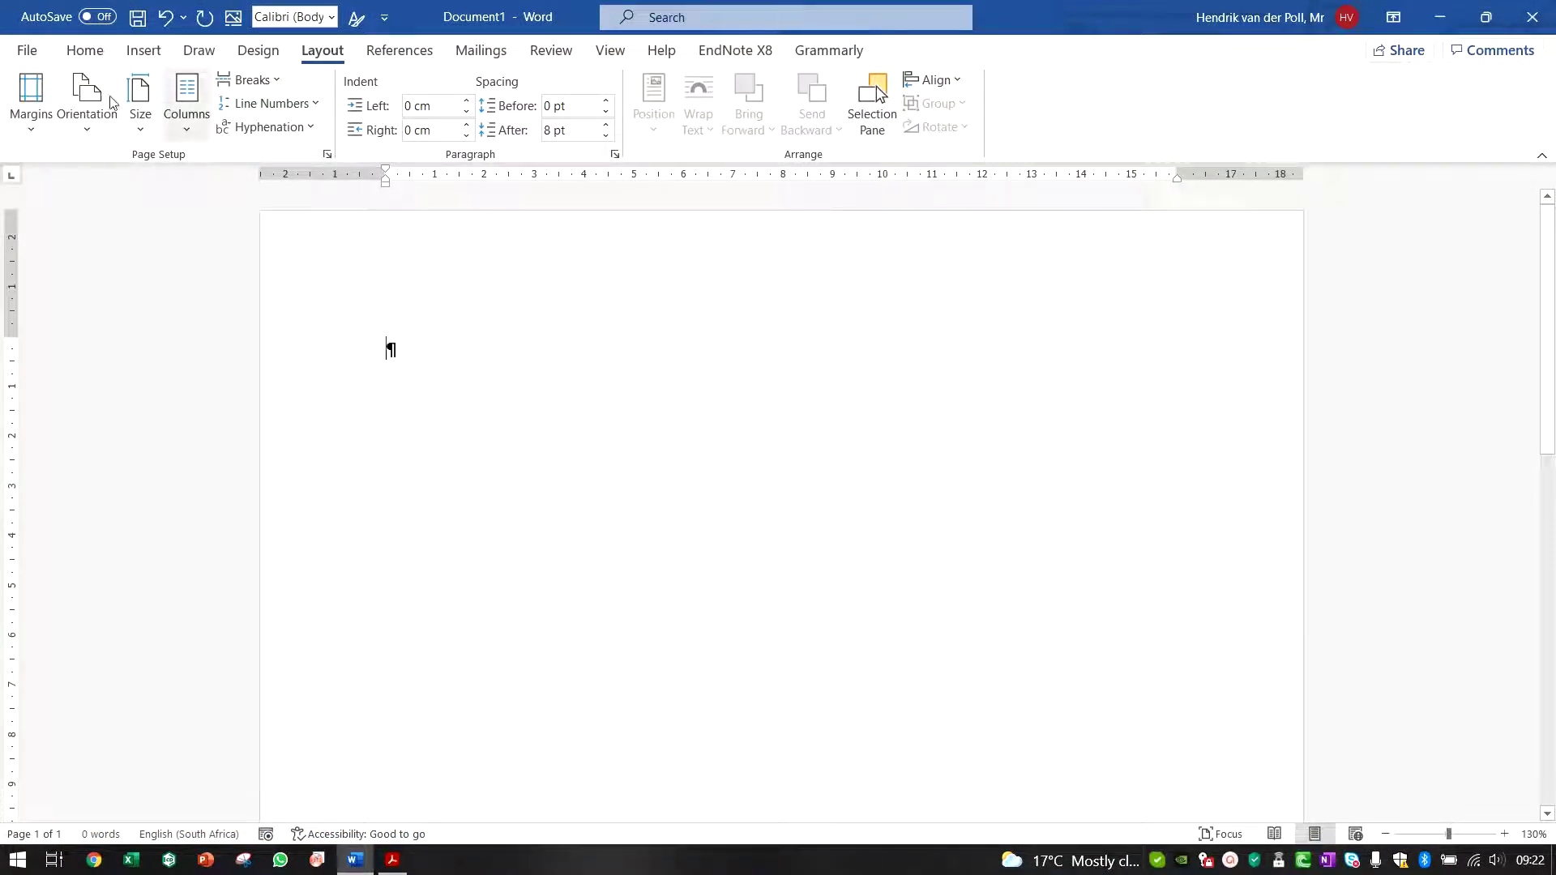
Set the page margins of the blank document to the Narrow preset
{"action": "key", "text": "alt+h"}
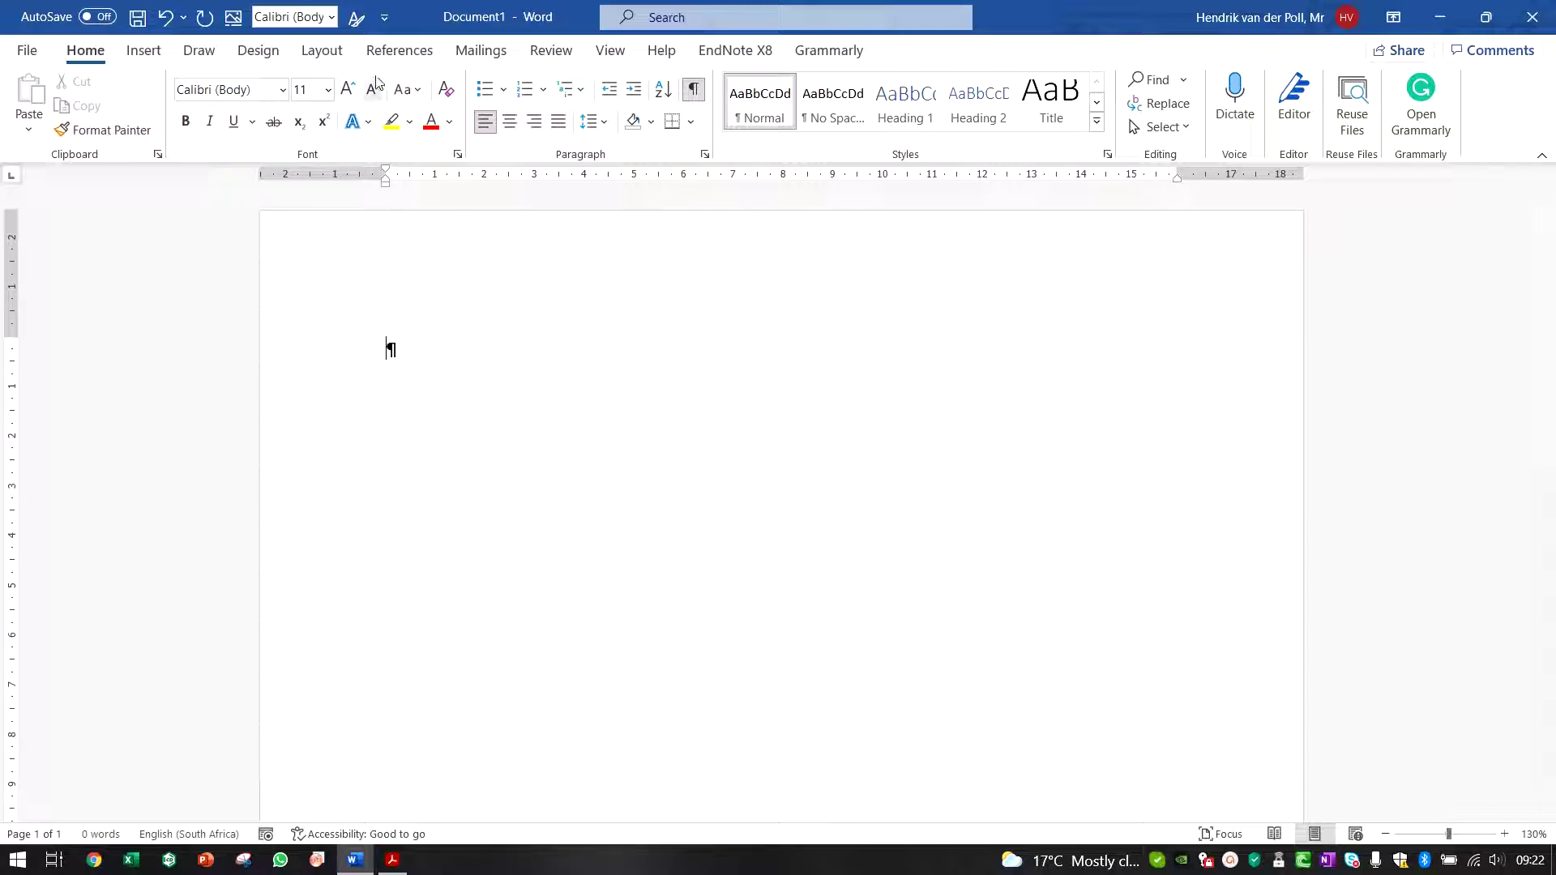
{"action": "left_click", "coordinate": [323, 51]}
{"action": "left_click", "coordinate": [31, 101]}
{"action": "left_click", "coordinate": [141, 313]}
{"action": "left_click", "coordinate": [91, 51]}
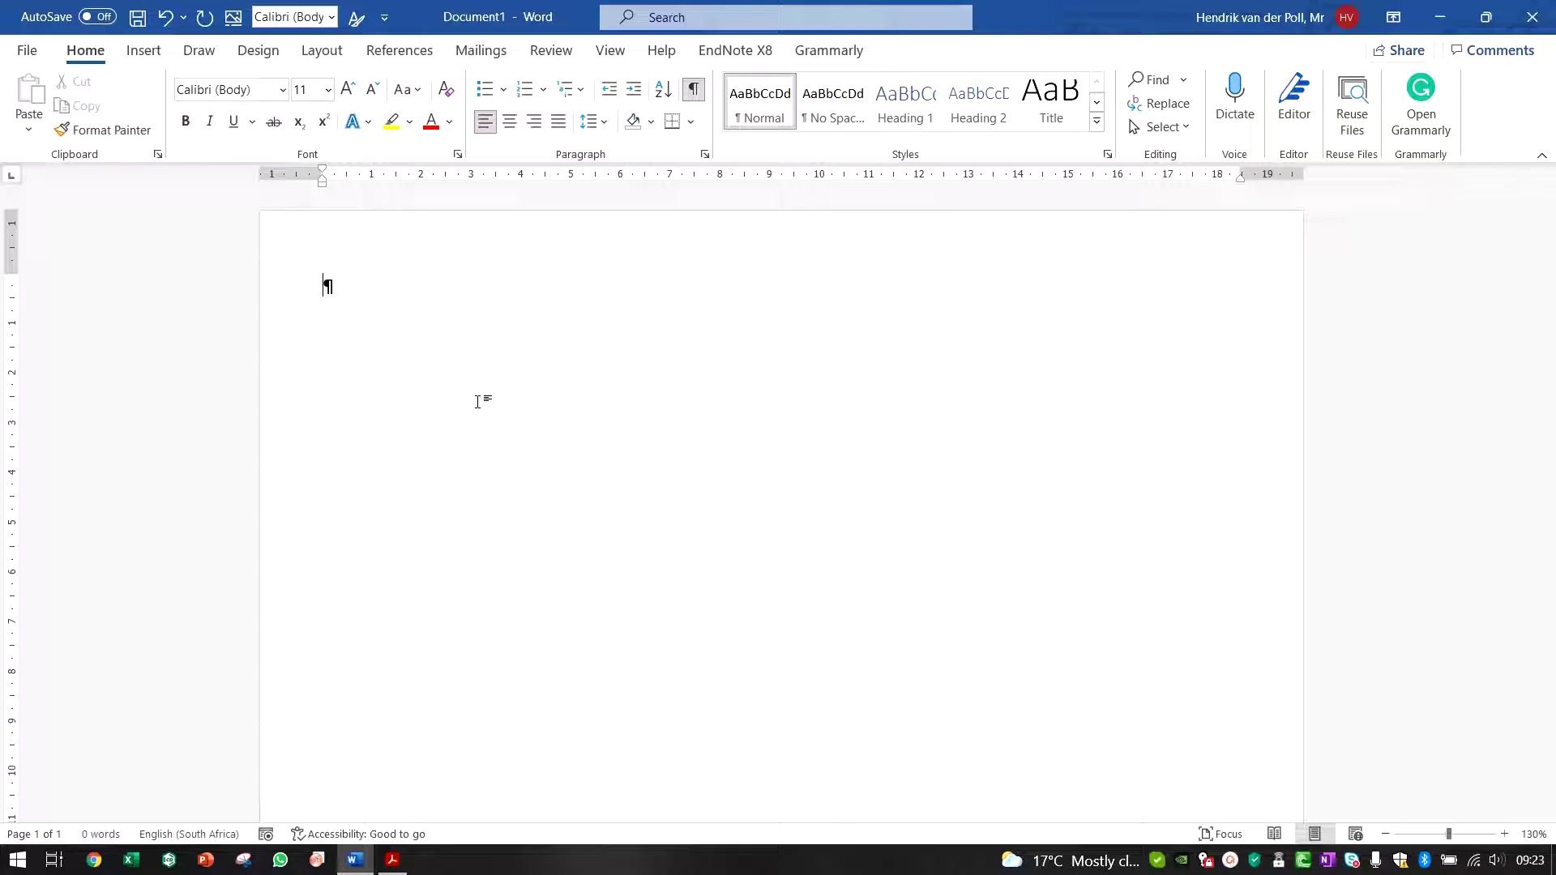
Start an automatically numbered list with the items "First Heading" and "Second Heading"
{"action": "type", "text": "1. First"}
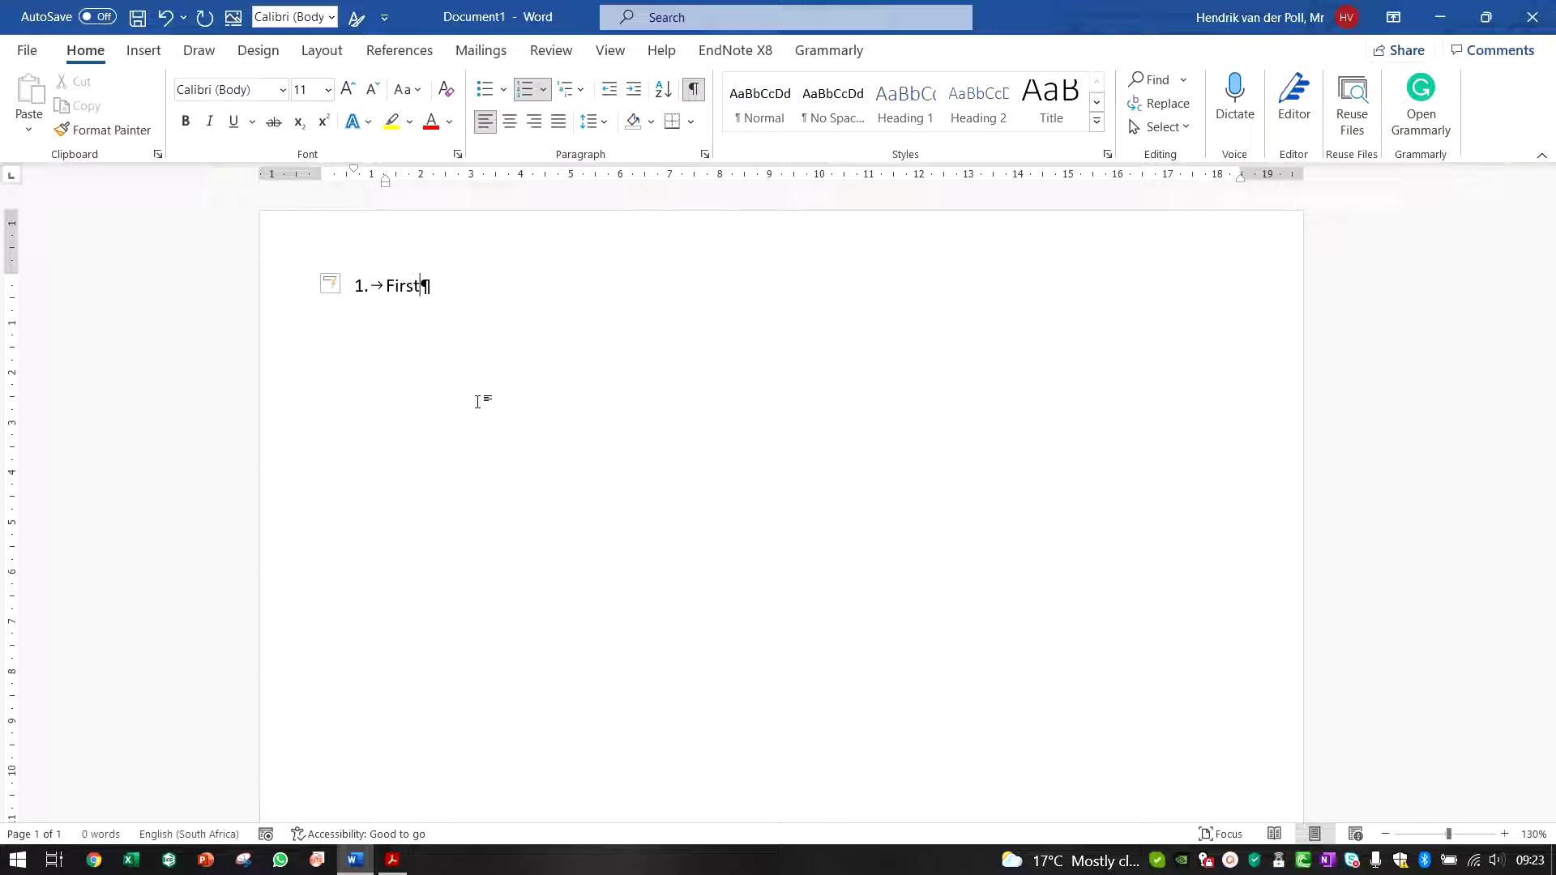
{"action": "type", "text": " Heading"}
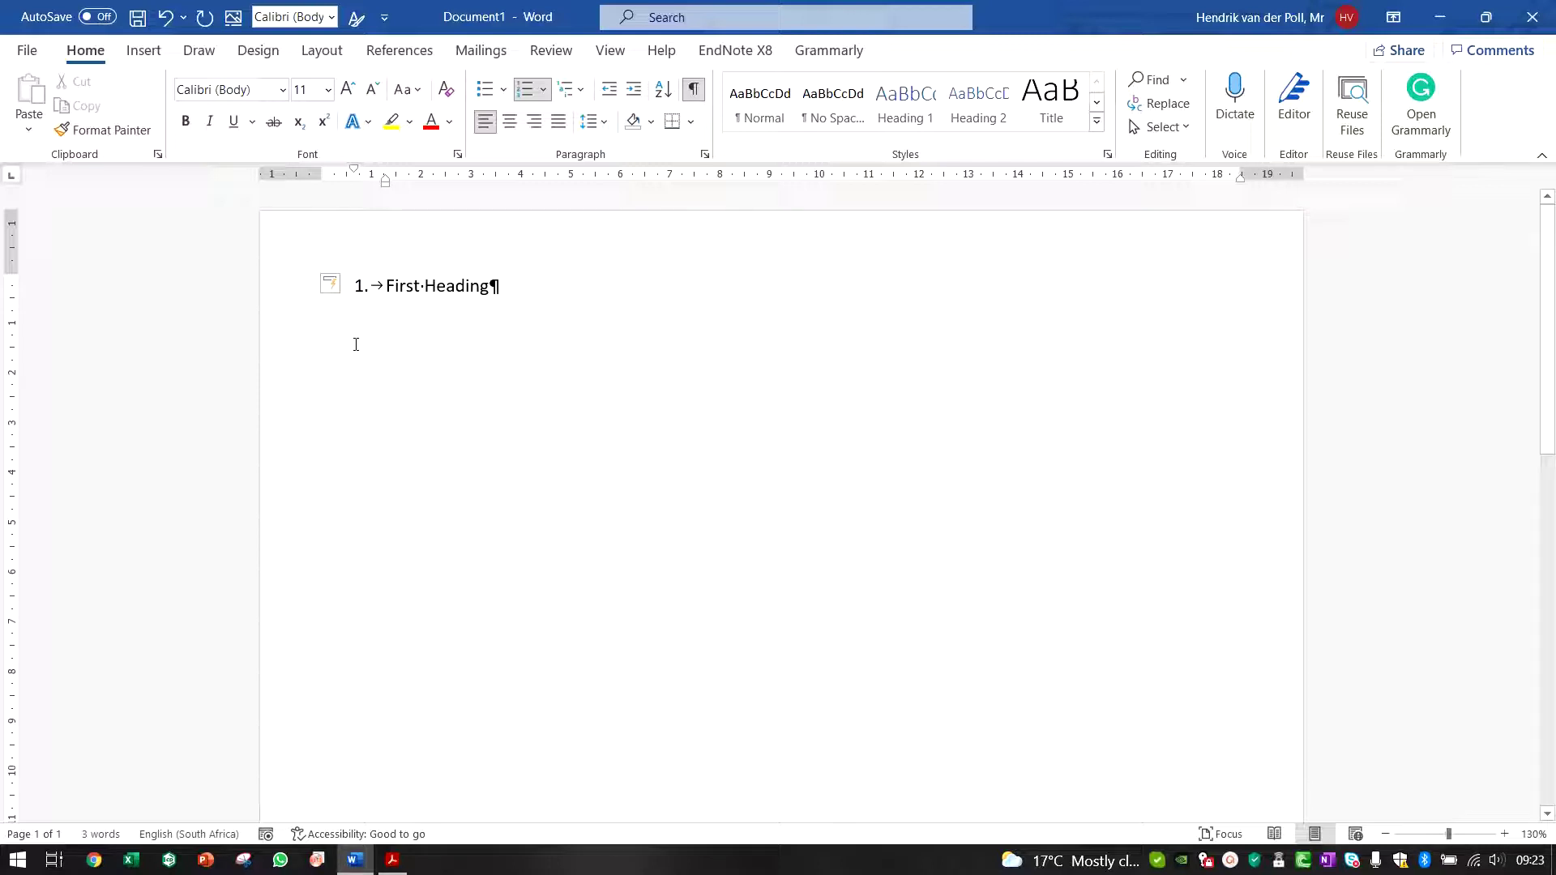
{"action": "key", "text": "Return"}
{"action": "type", "text": "Se"}
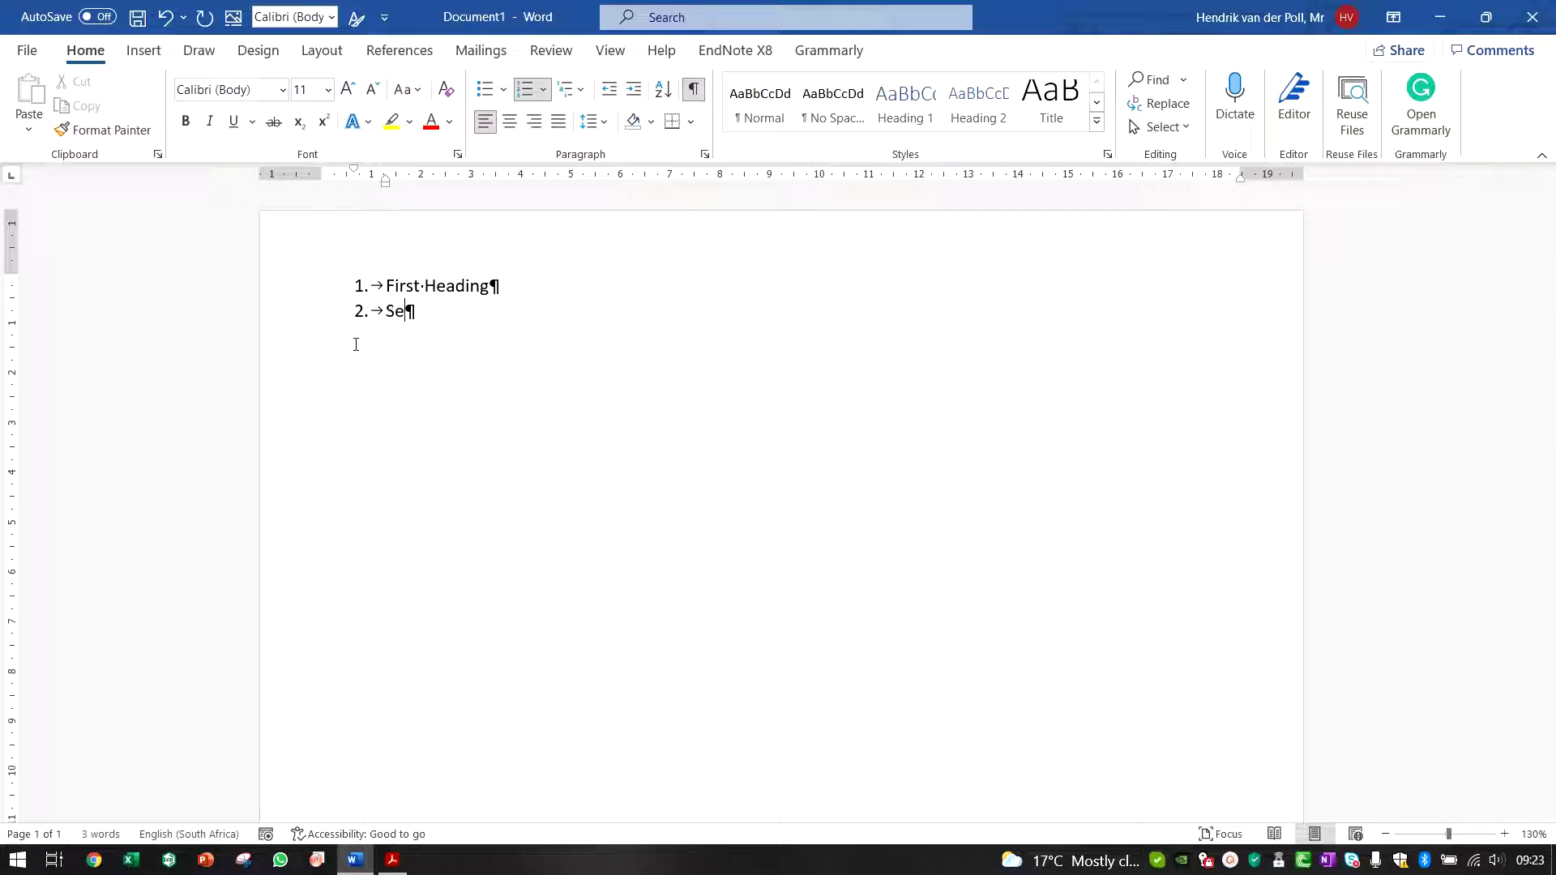
{"action": "type", "text": "cond Heading"}
Remove the automatic number from First Heading and enter it again as "1."
{"action": "key", "text": "ctrl+Home"}
{"action": "key", "text": "BackSpace"}
{"action": "key", "text": "BackSpace"}
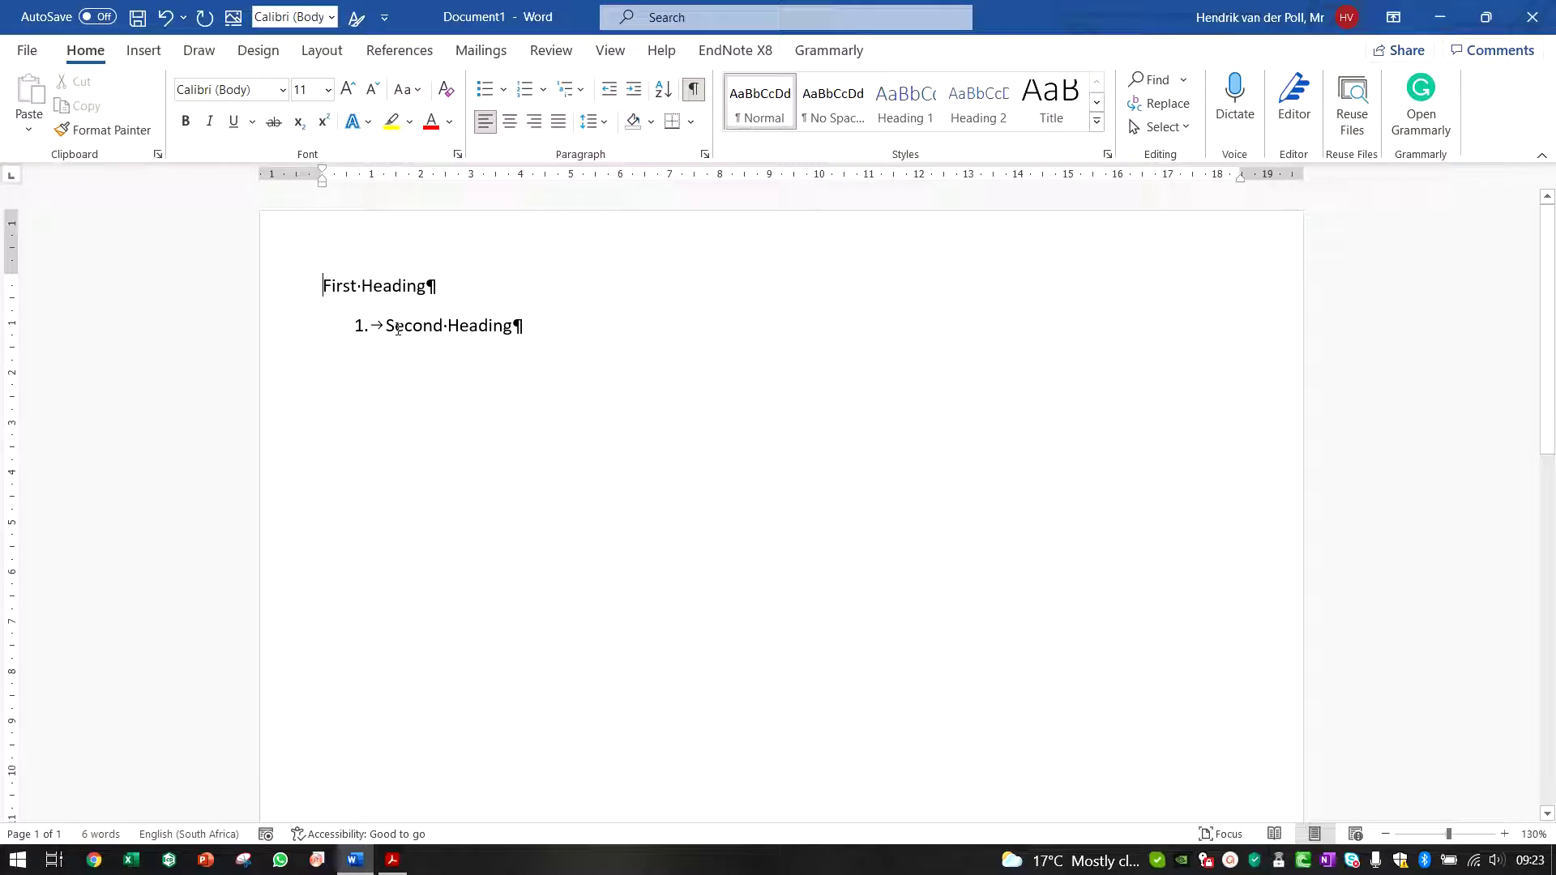
{"action": "type", "text": "1."}
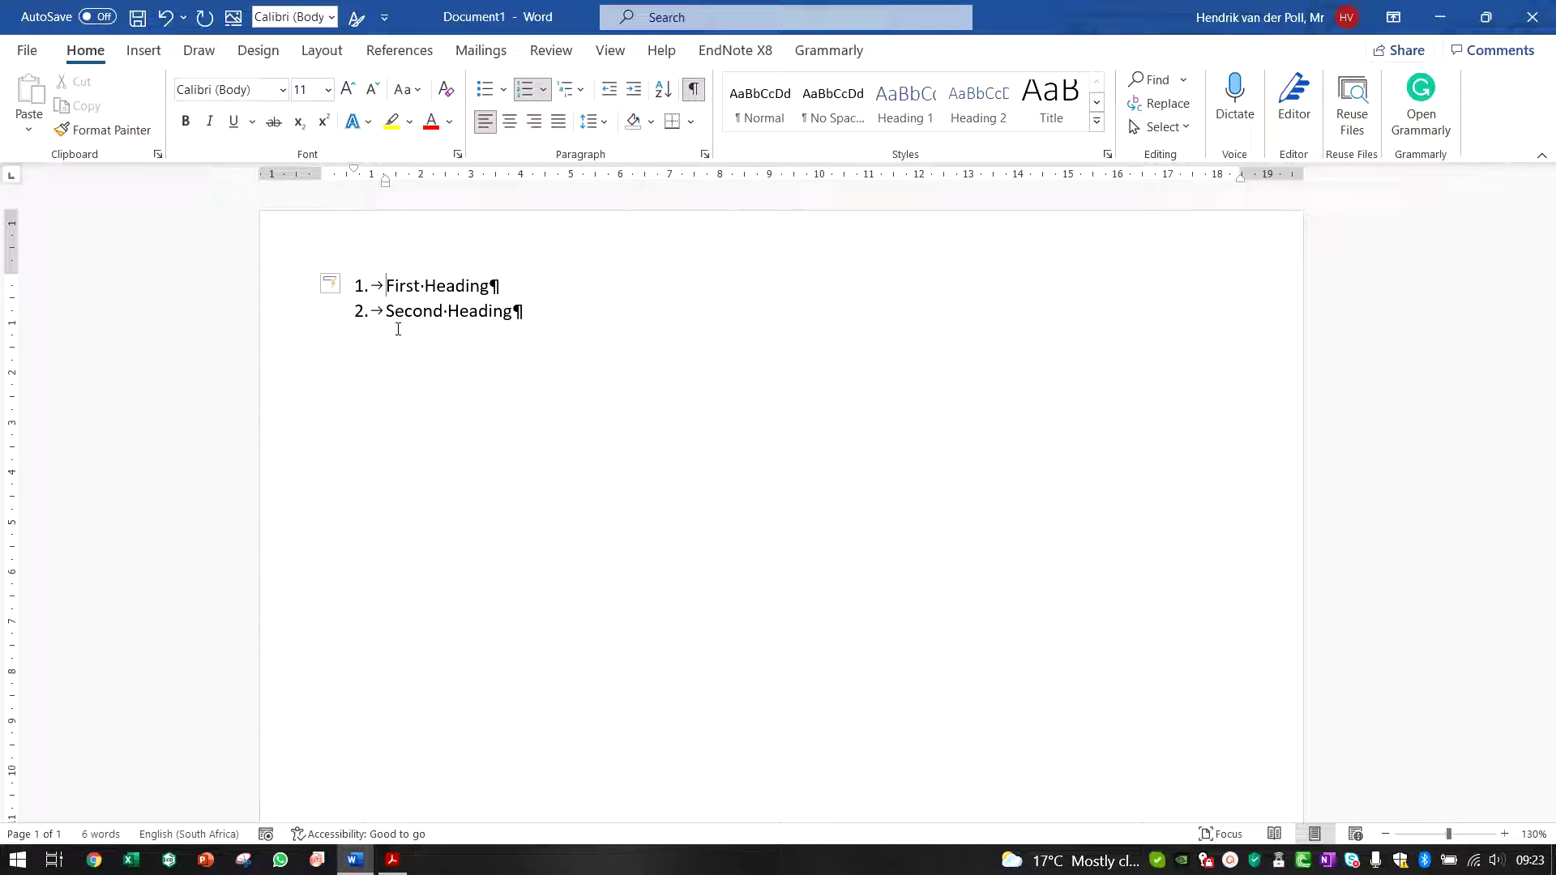
End the list after Second Heading, add the body line "hahahahahahah", and below an empty paragraph enter the numbered item "3. Third Heading"
{"action": "left_click", "coordinate": [536, 311]}
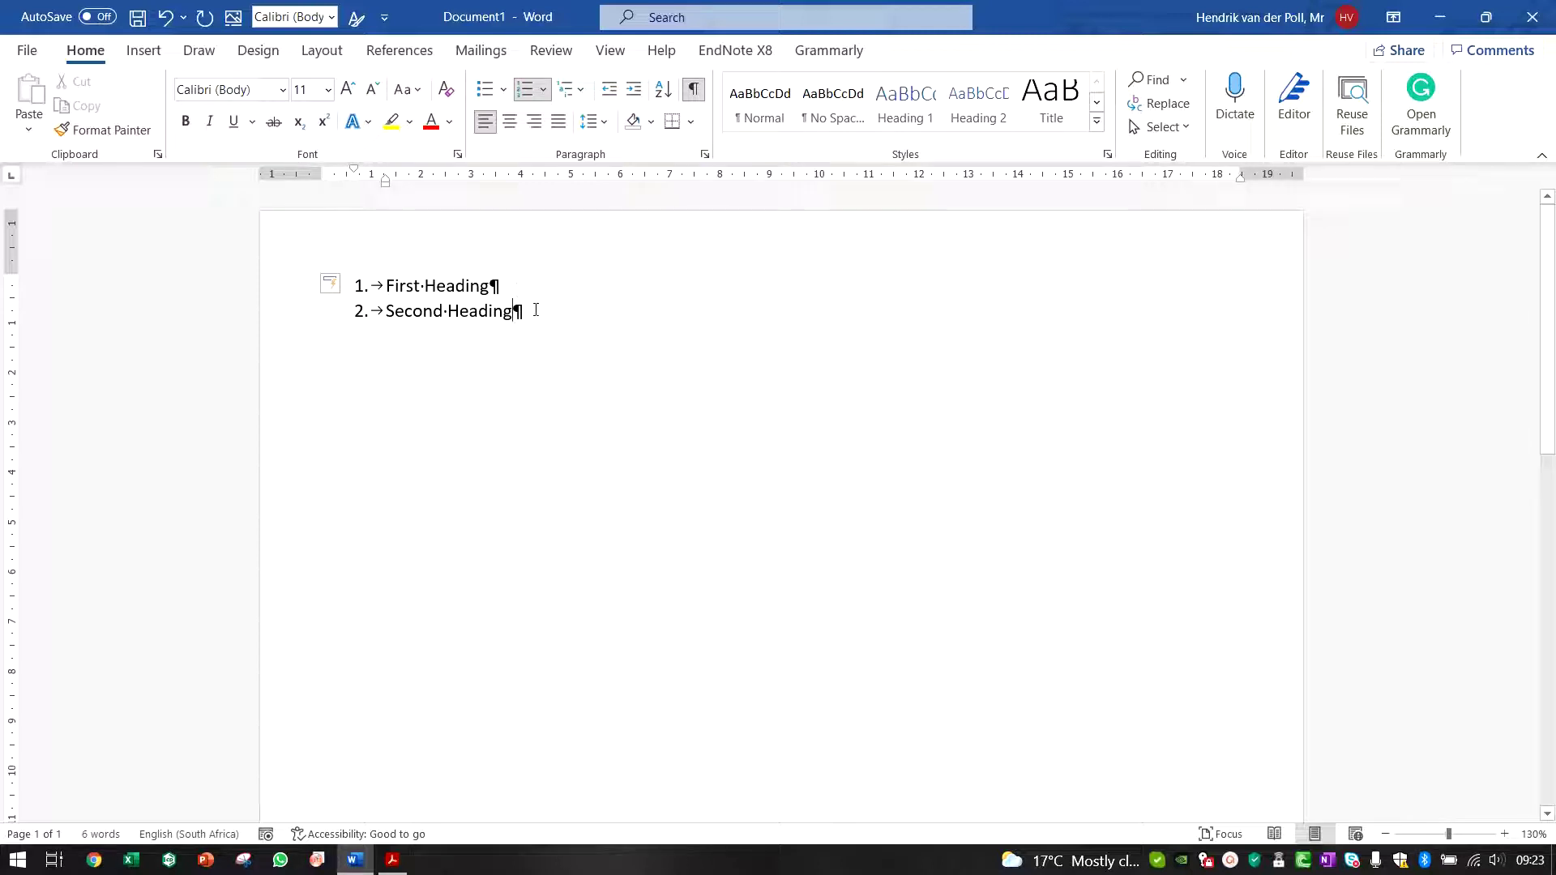
{"action": "key", "text": "Return"}
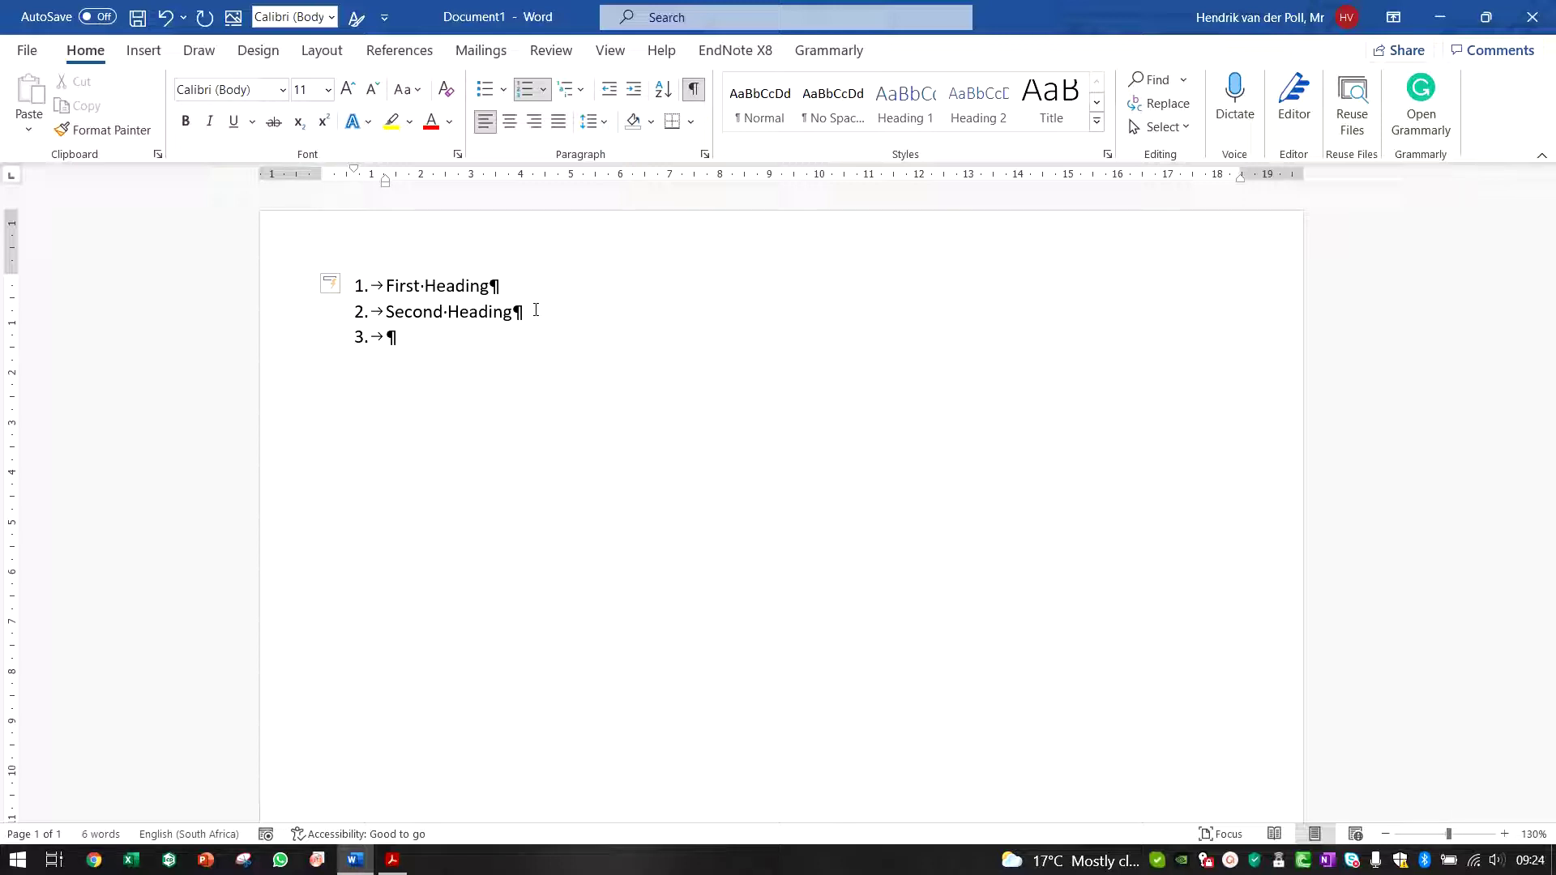
{"action": "key", "text": "Return"}
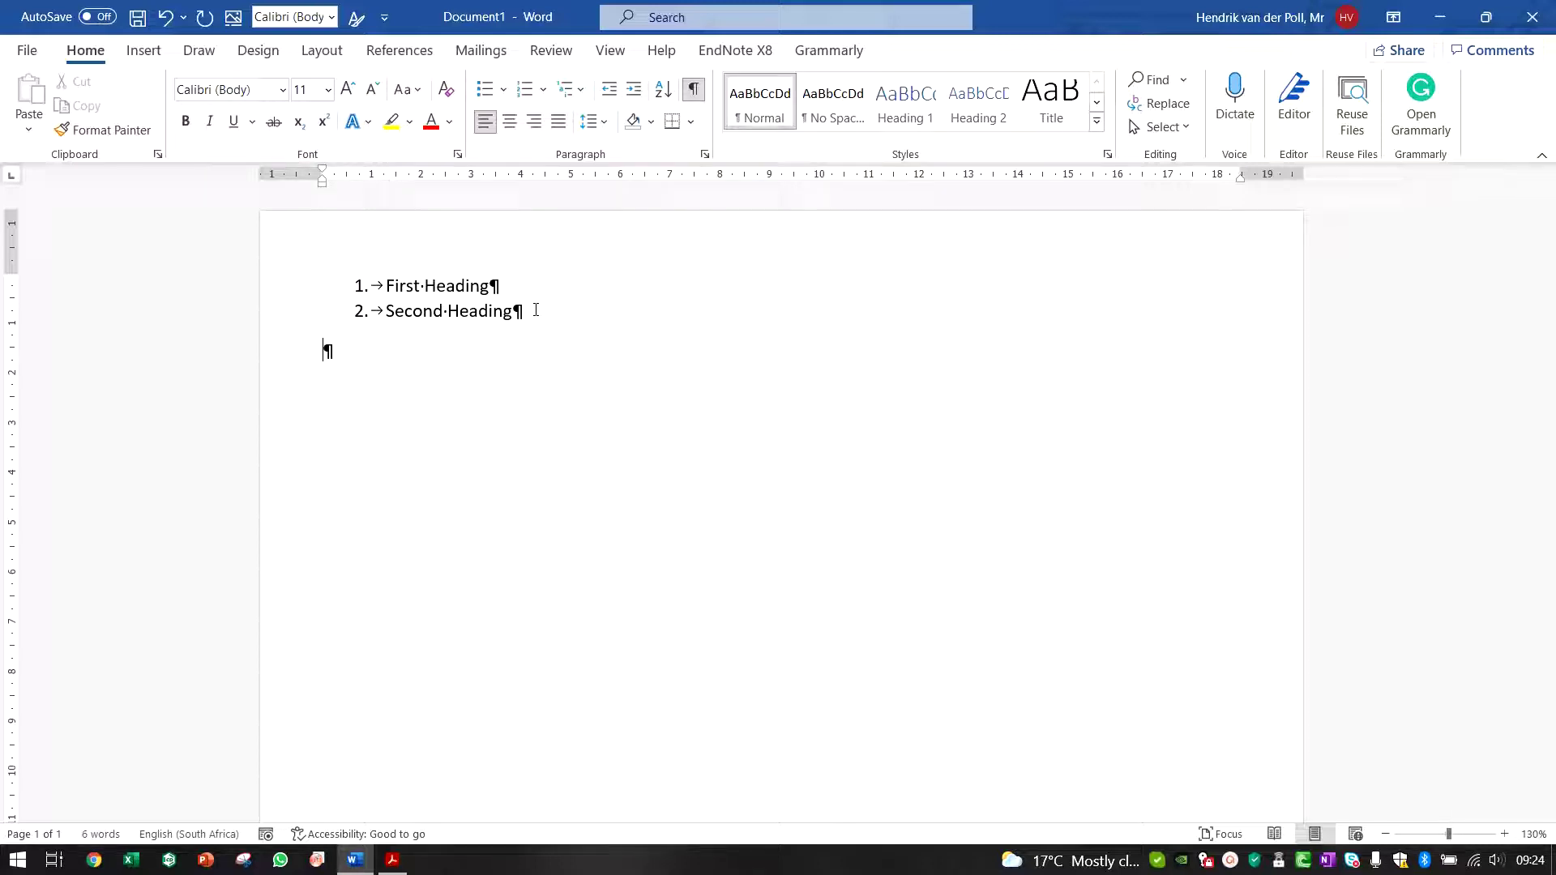
{"action": "key", "text": "Return"}
{"action": "key", "text": "Return"}
{"action": "type", "text": "hahahahahahah"}
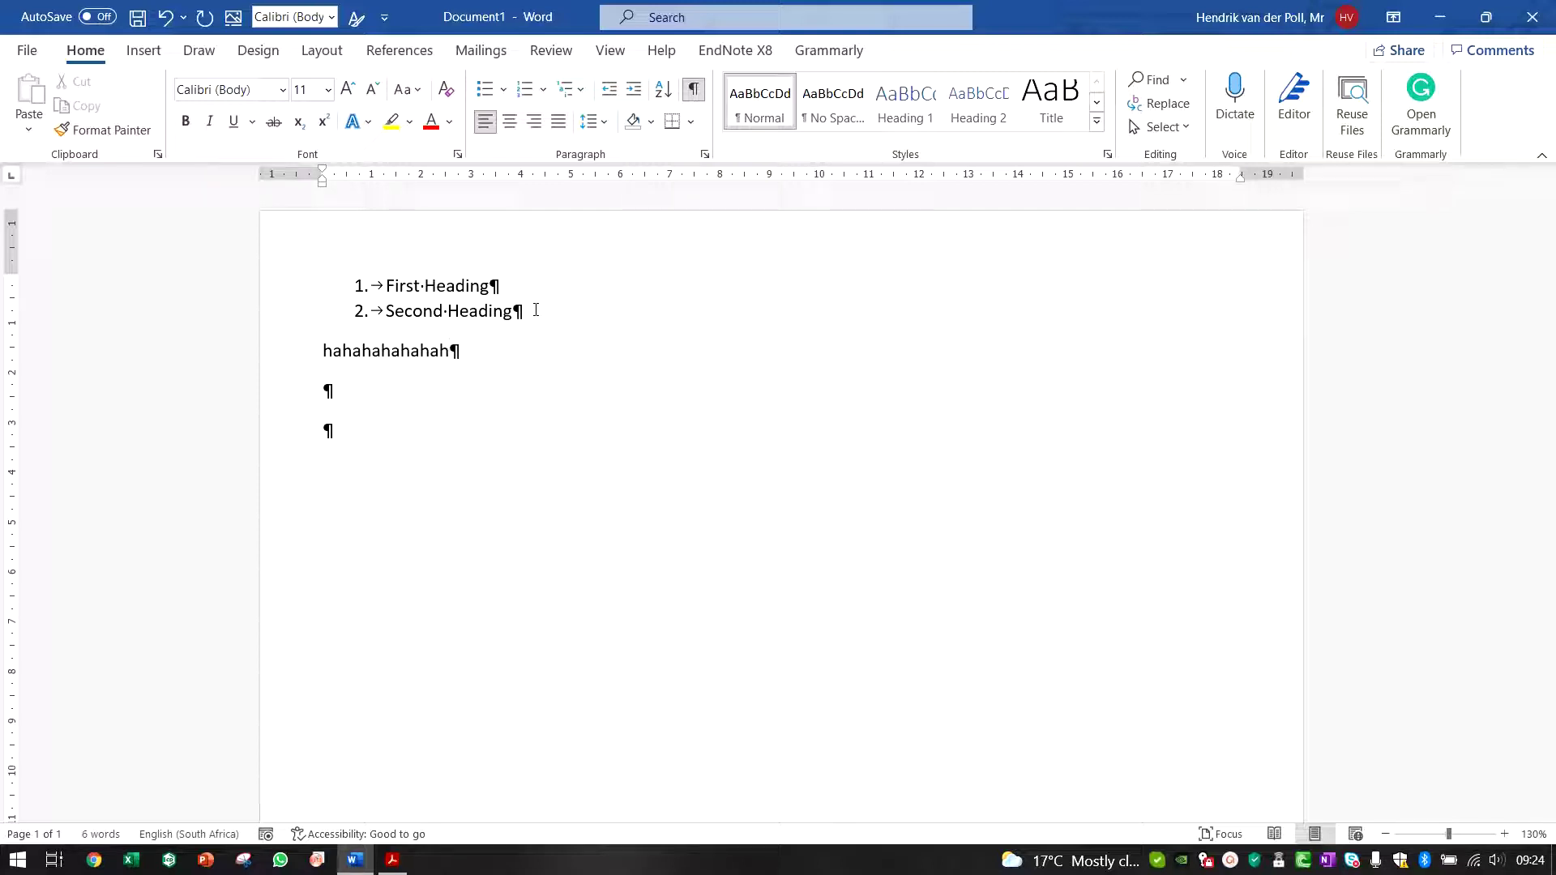
{"action": "type", "text": "3."}
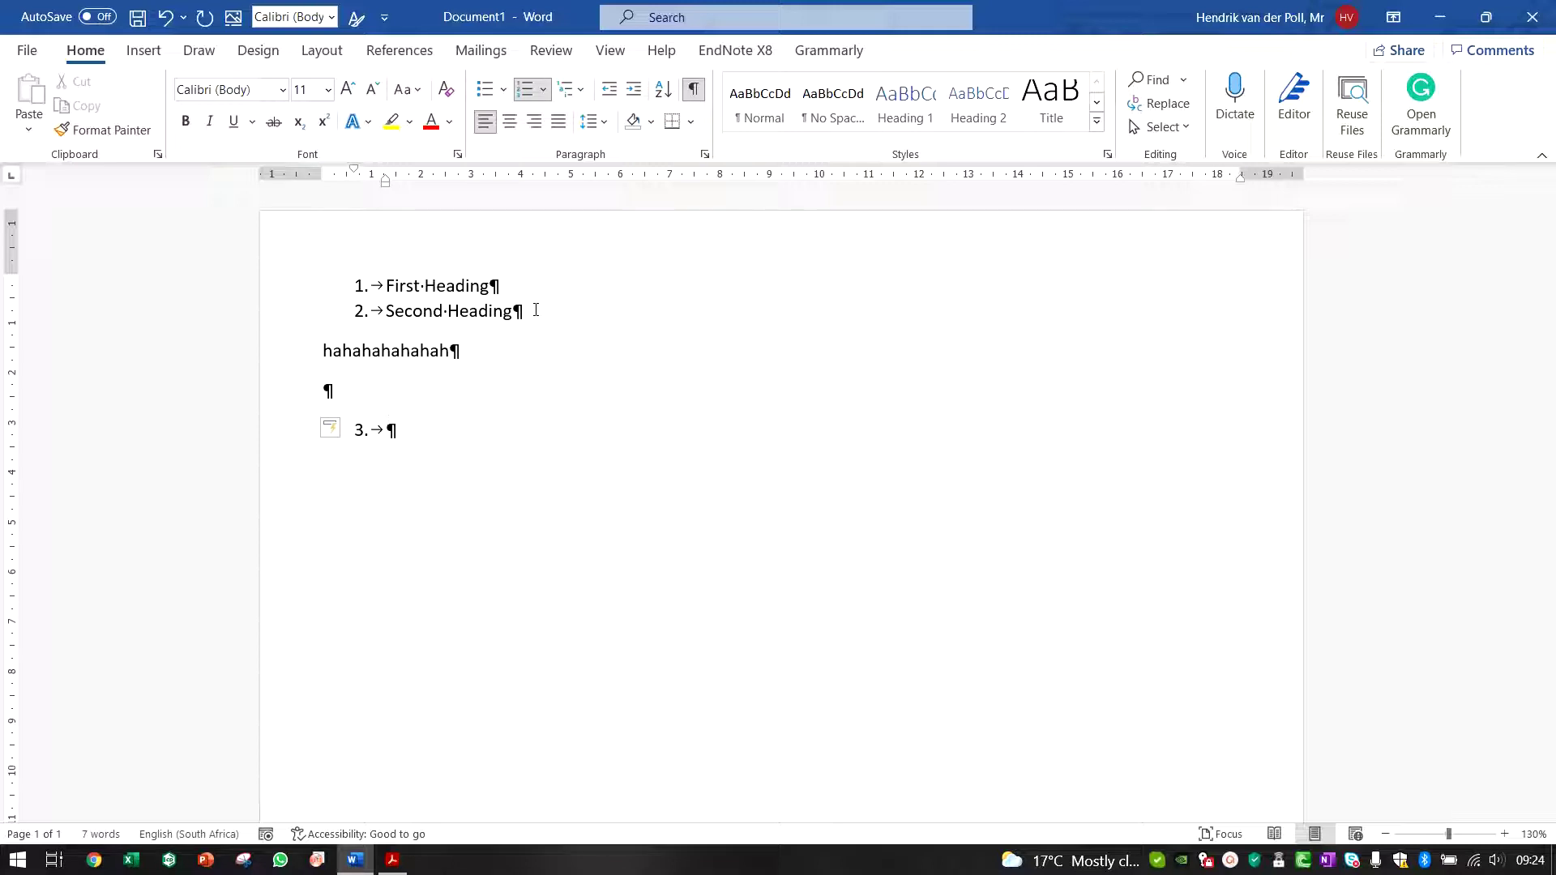
{"action": "type", "text": "Third Heading"}
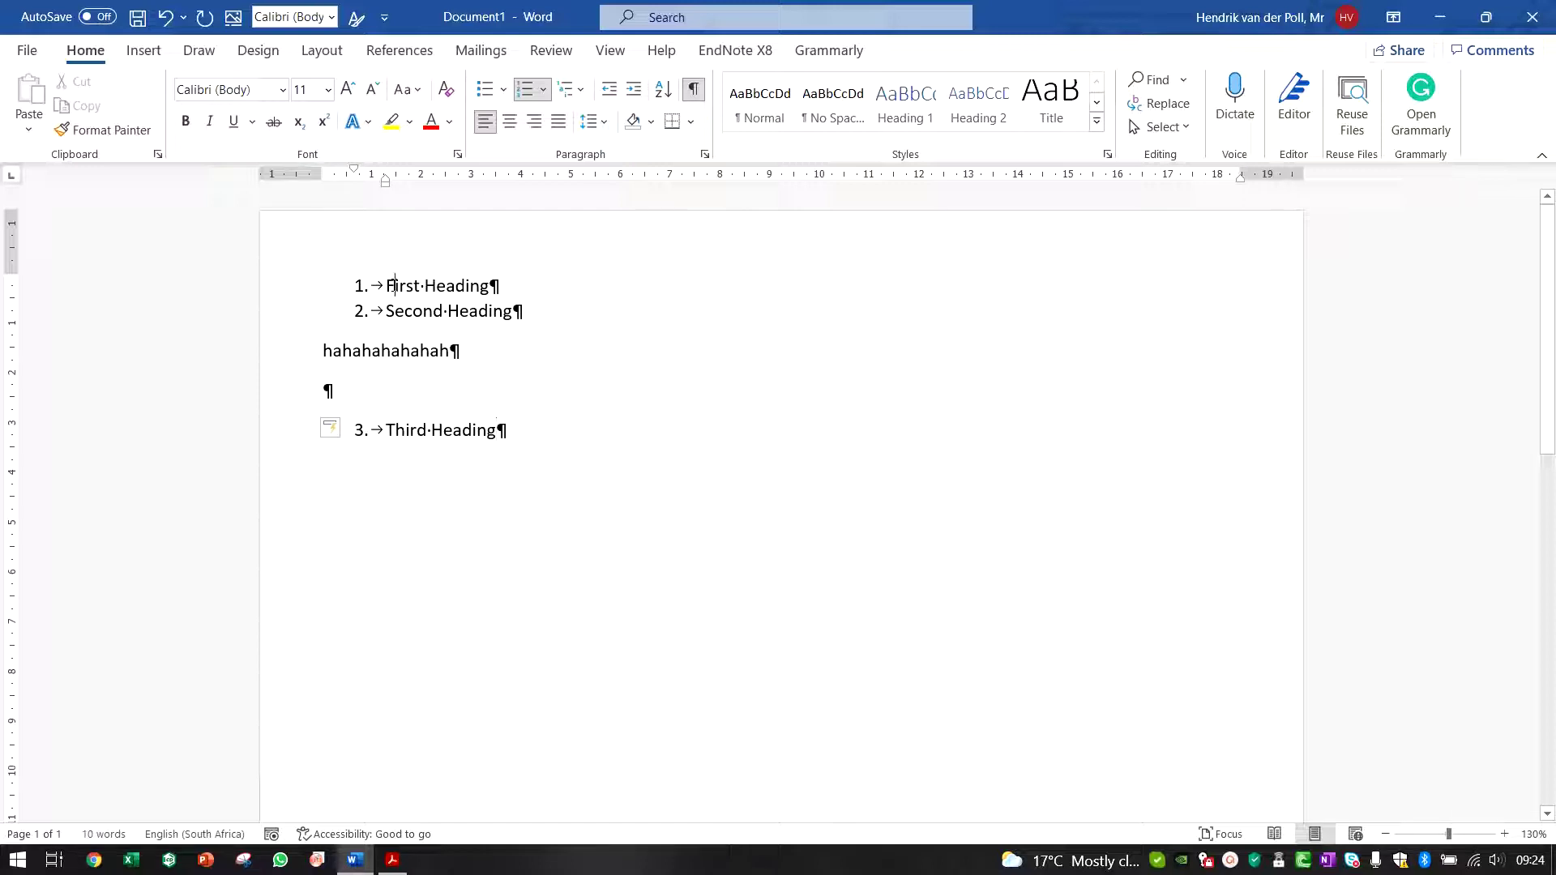
Try the default Heading 1 style on First Heading and undo it
{"action": "left_click", "coordinate": [926, 110]}
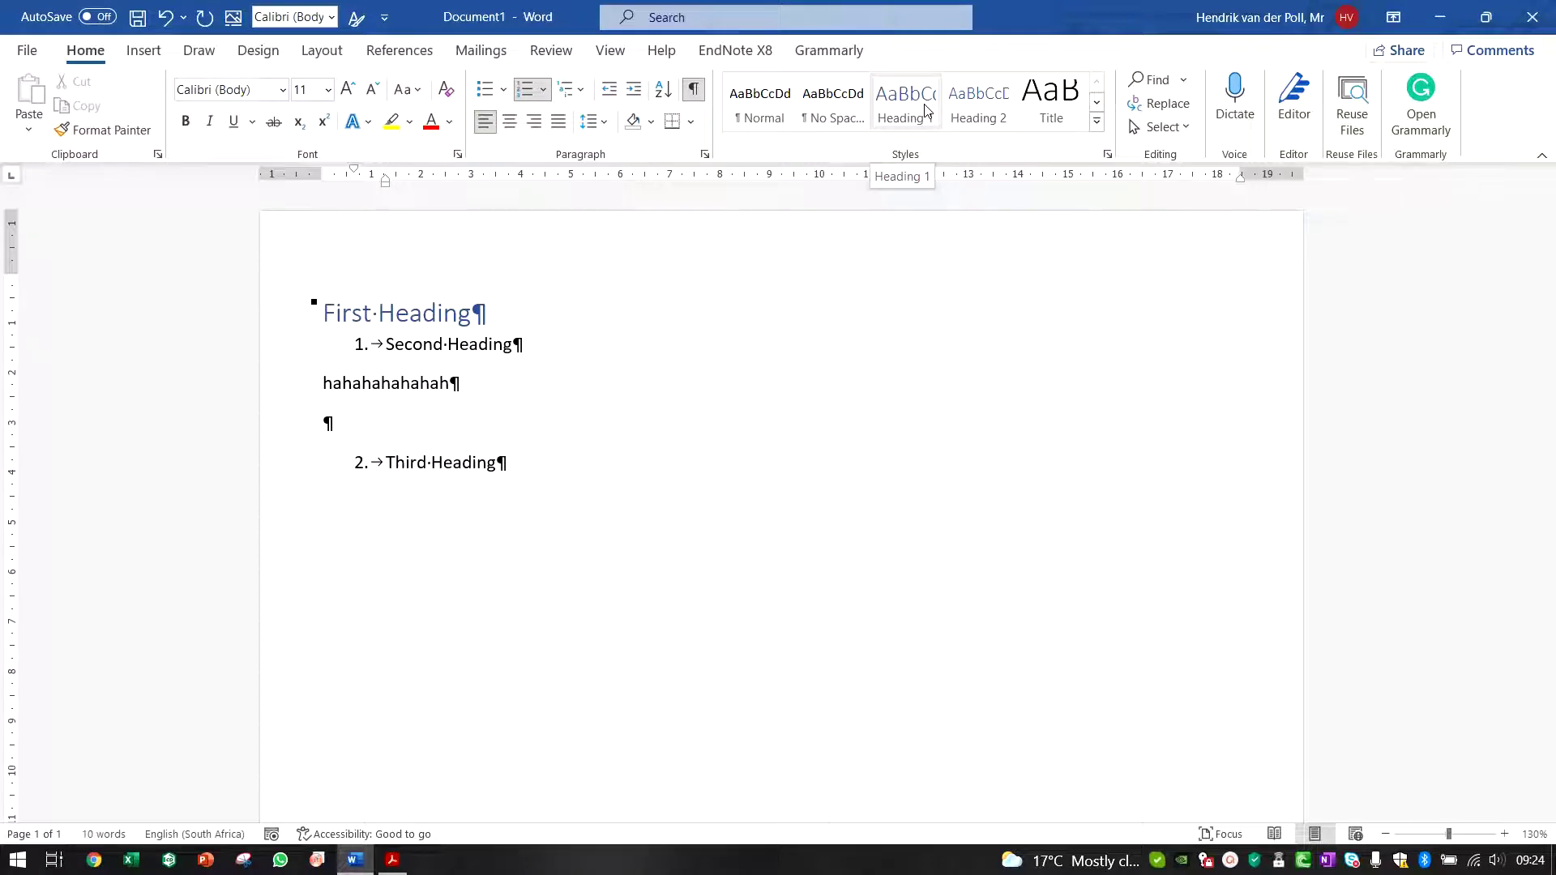
{"action": "key", "text": "ctrl+z"}
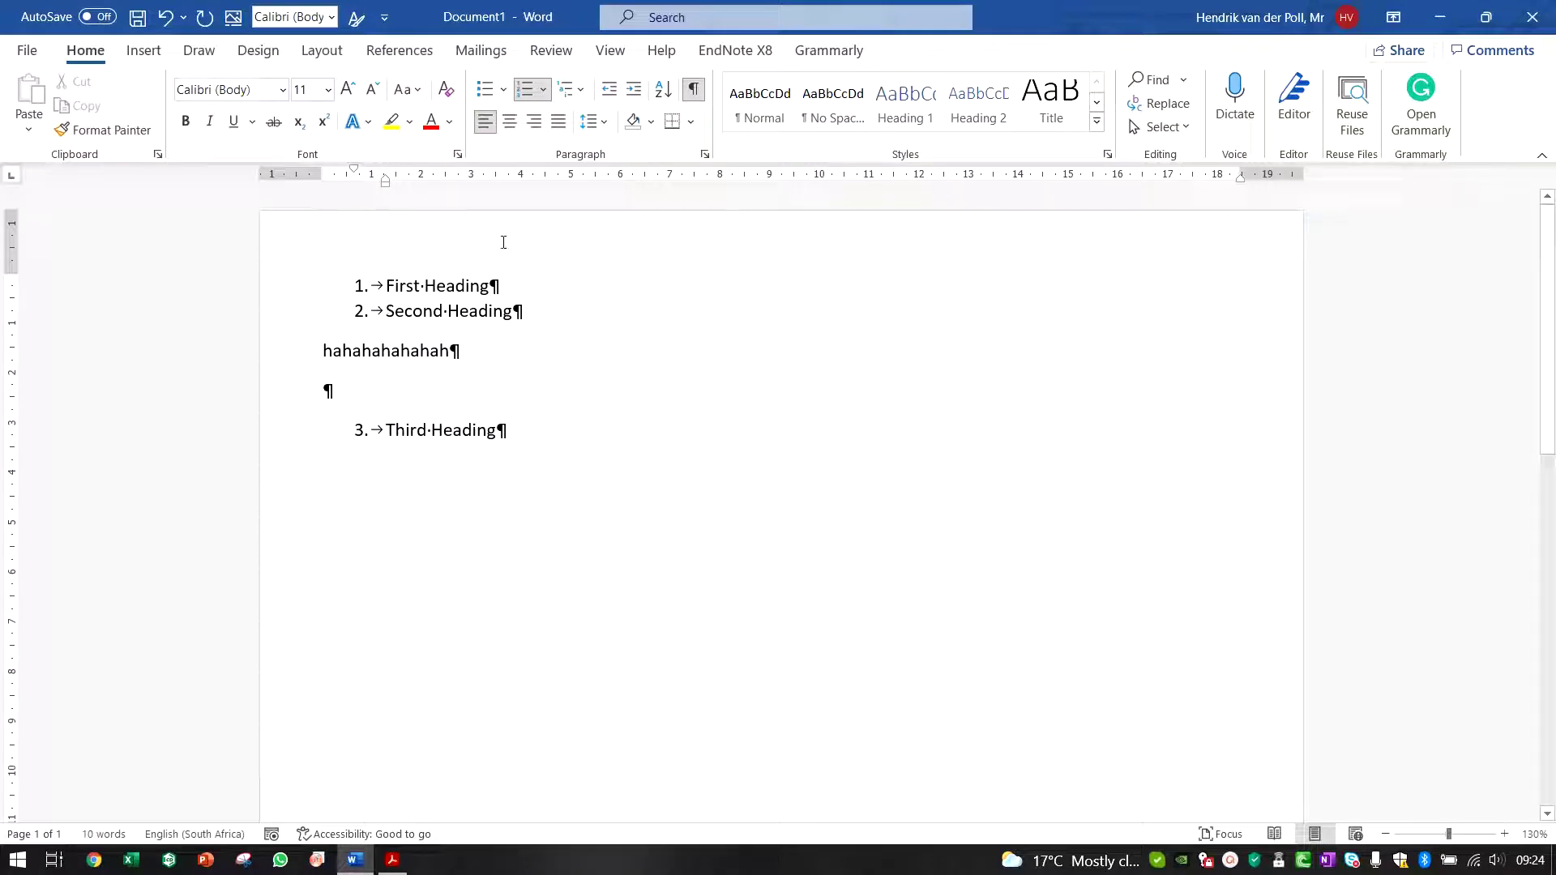
{"action": "left_click", "coordinate": [898, 116]}
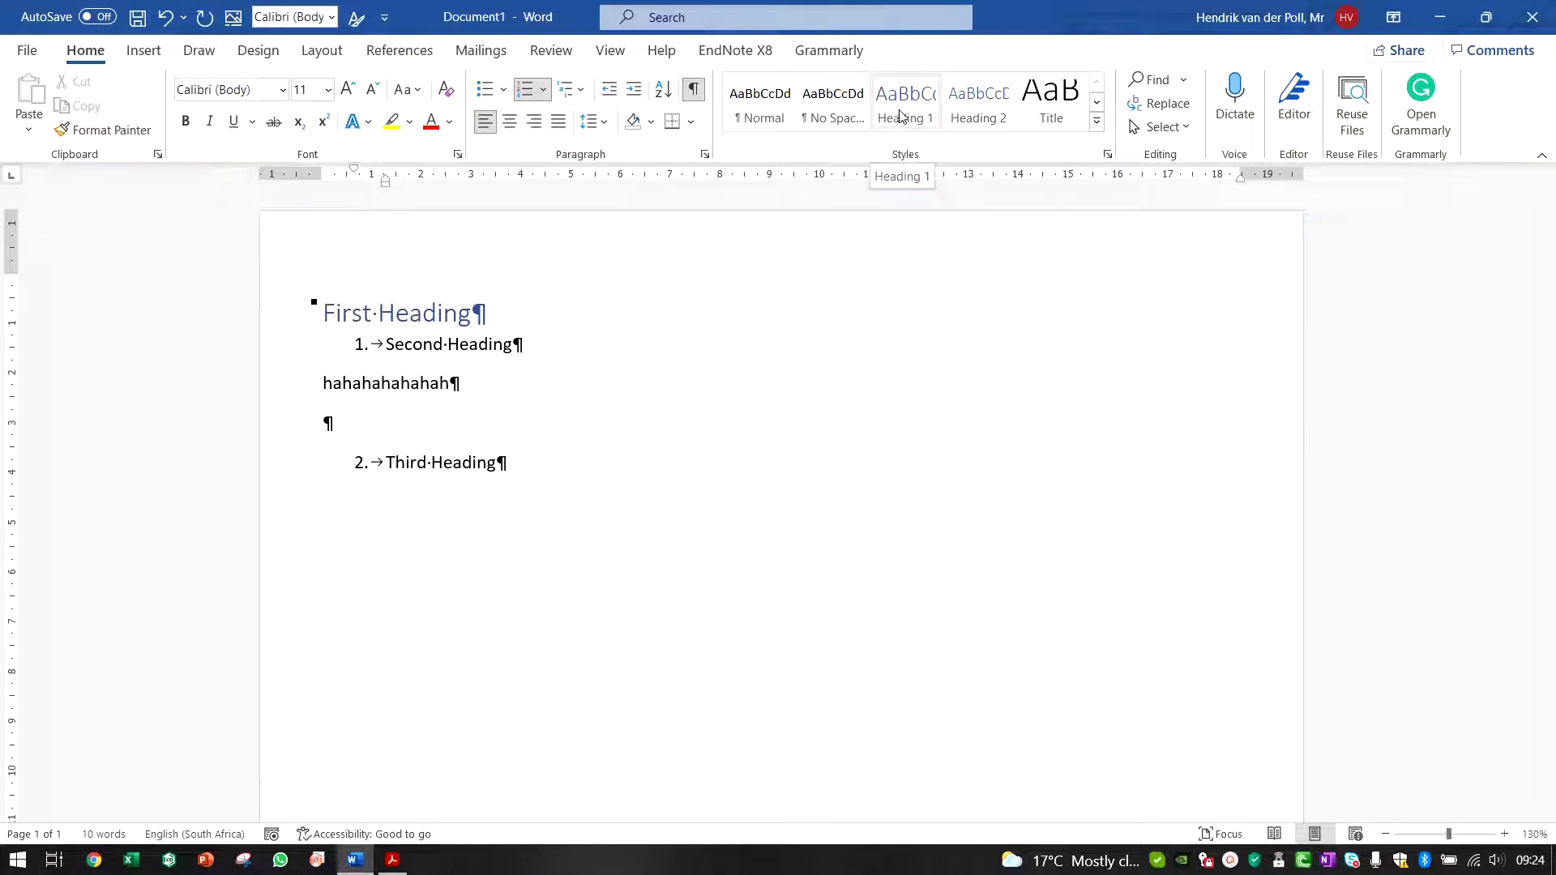
{"action": "left_click", "coordinate": [332, 312]}
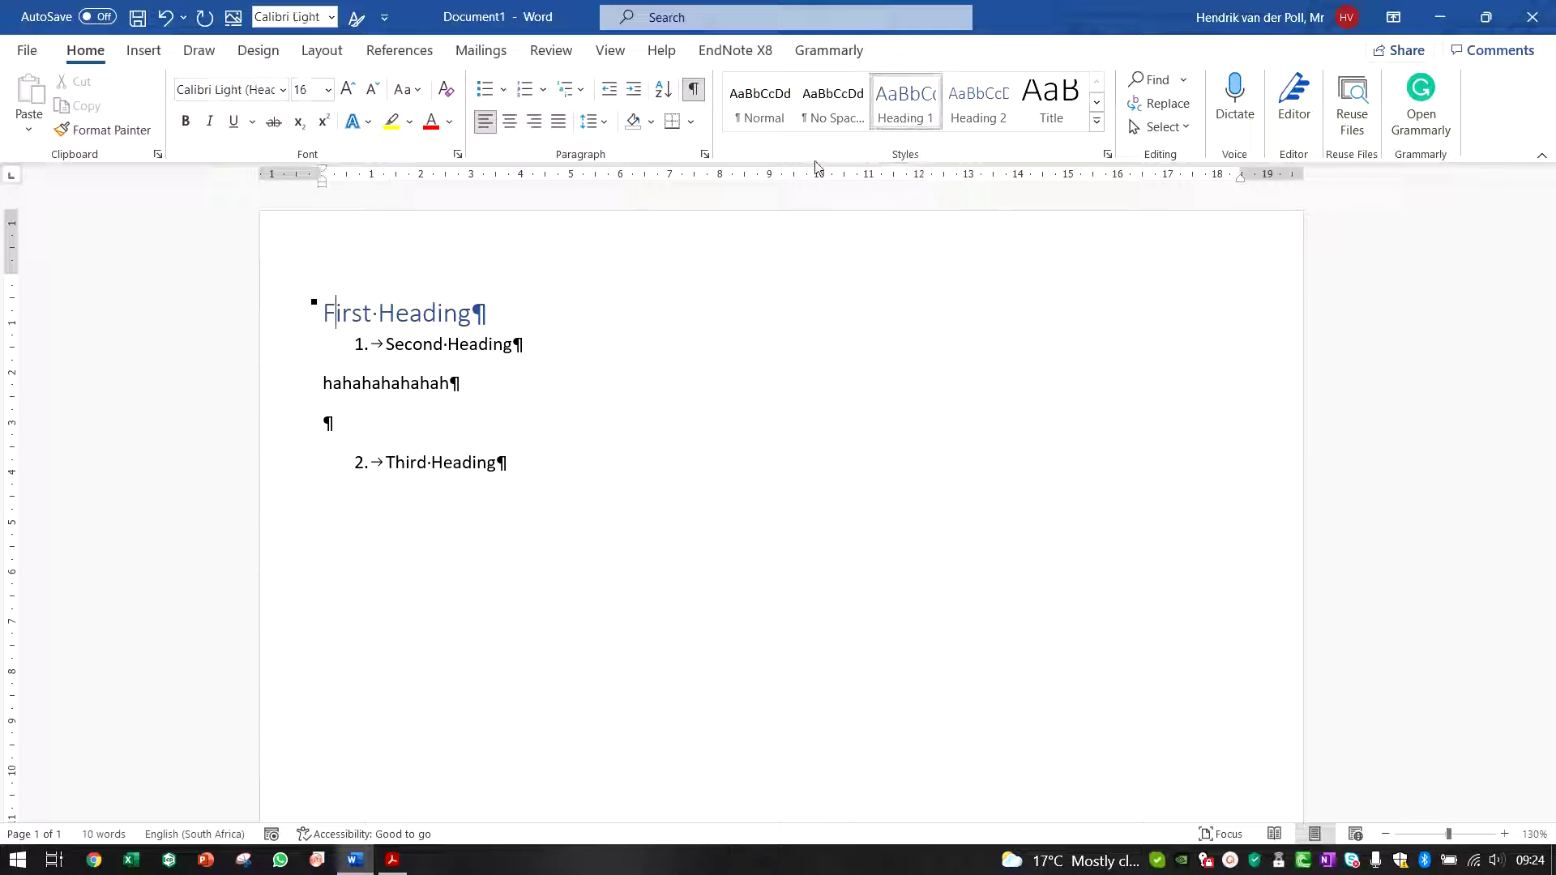
{"action": "left_click", "coordinate": [365, 344]}
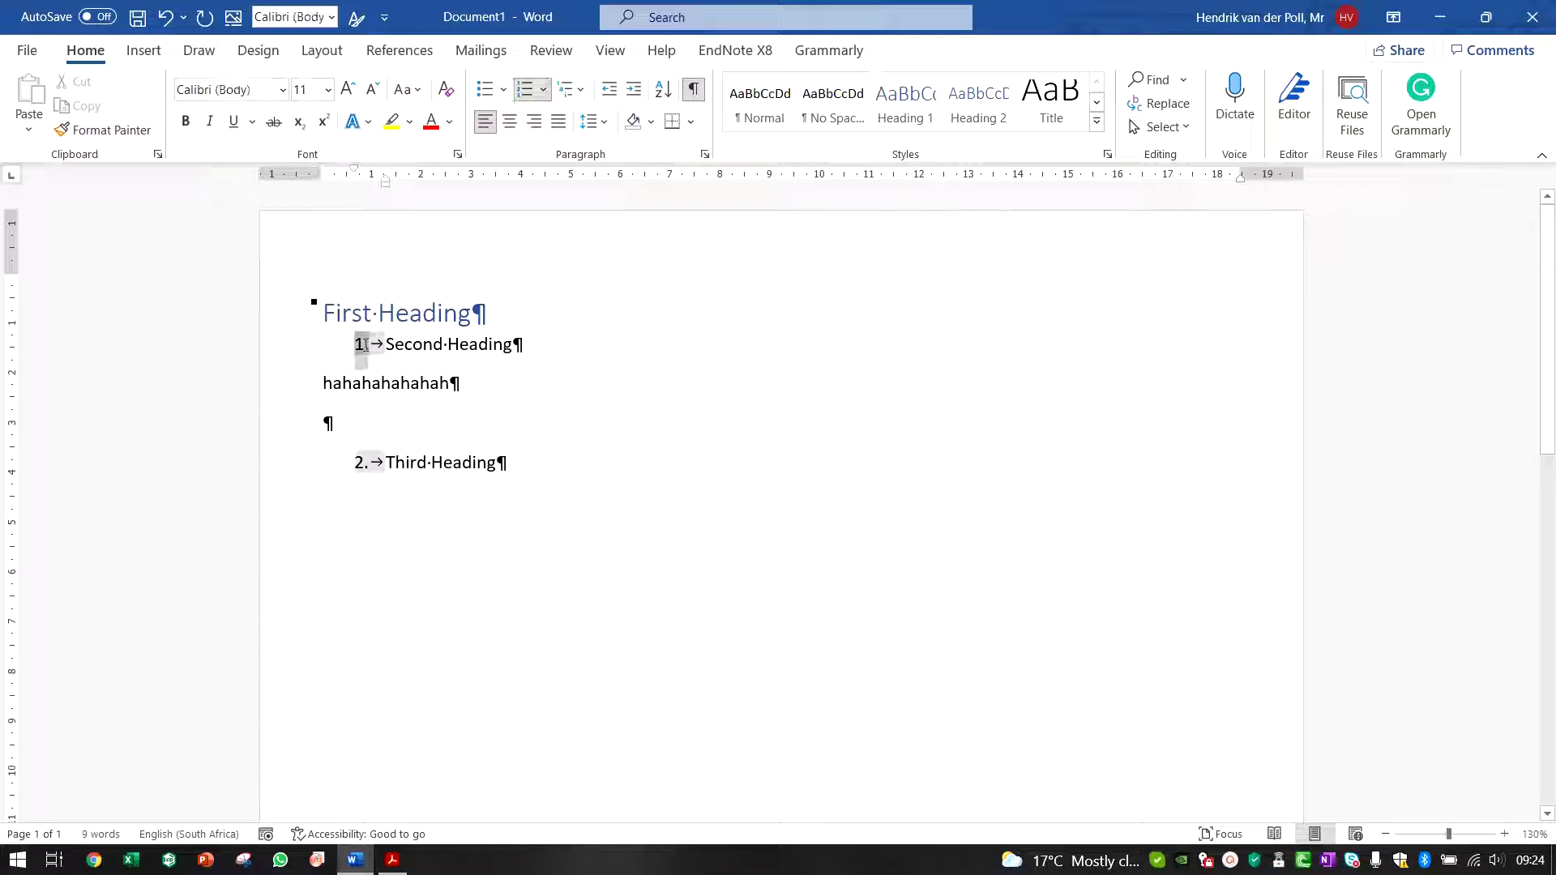
{"action": "left_click", "coordinate": [413, 310]}
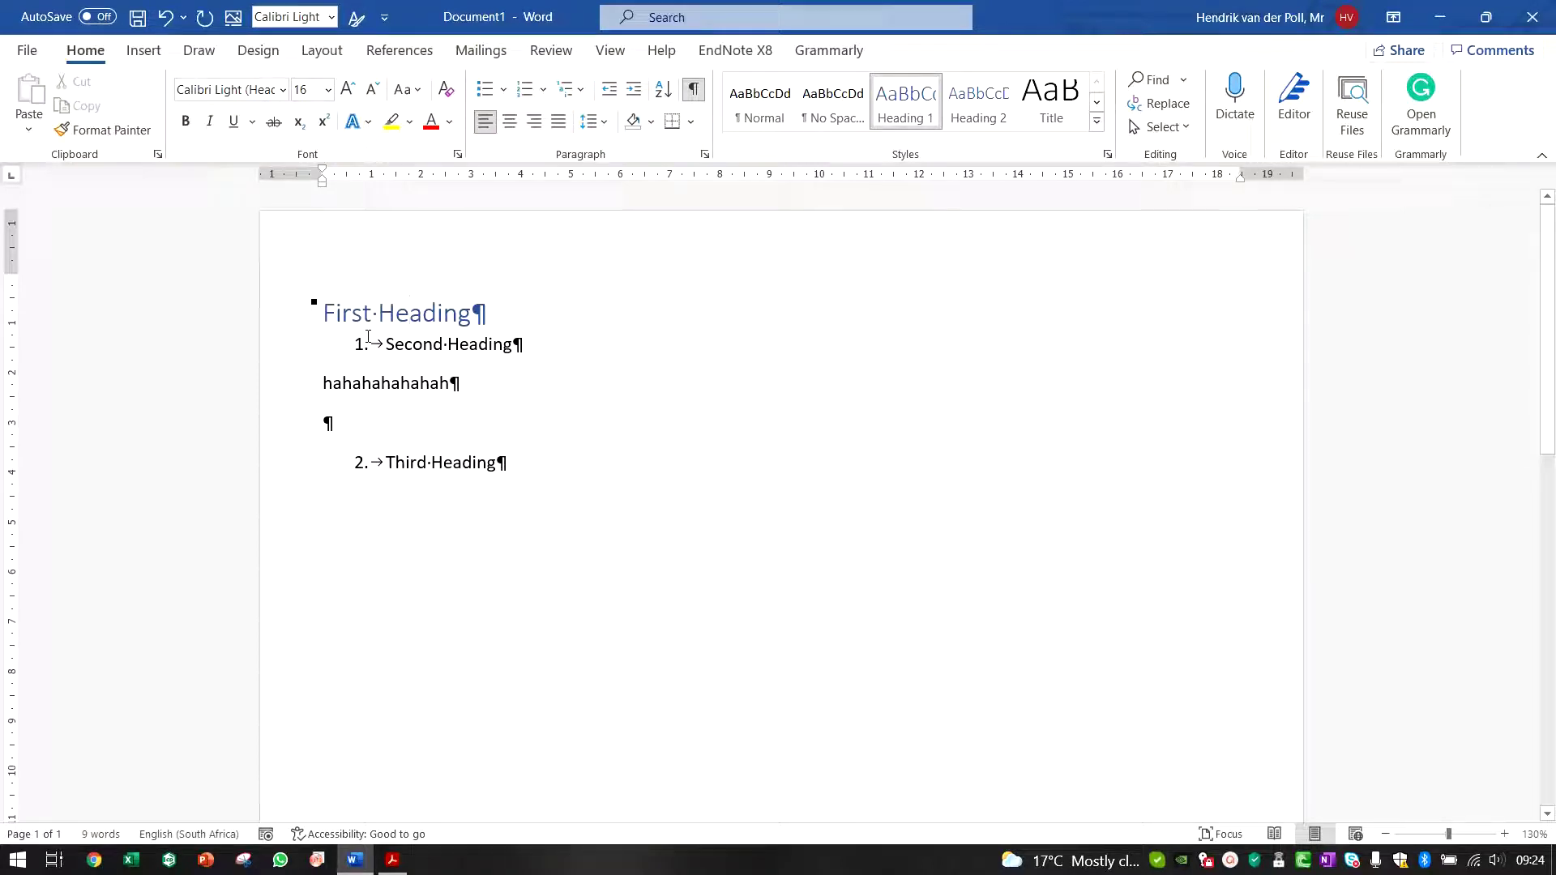
{"action": "mouse_move", "coordinate": [348, 311]}
{"action": "left_click", "coordinate": [166, 24]}
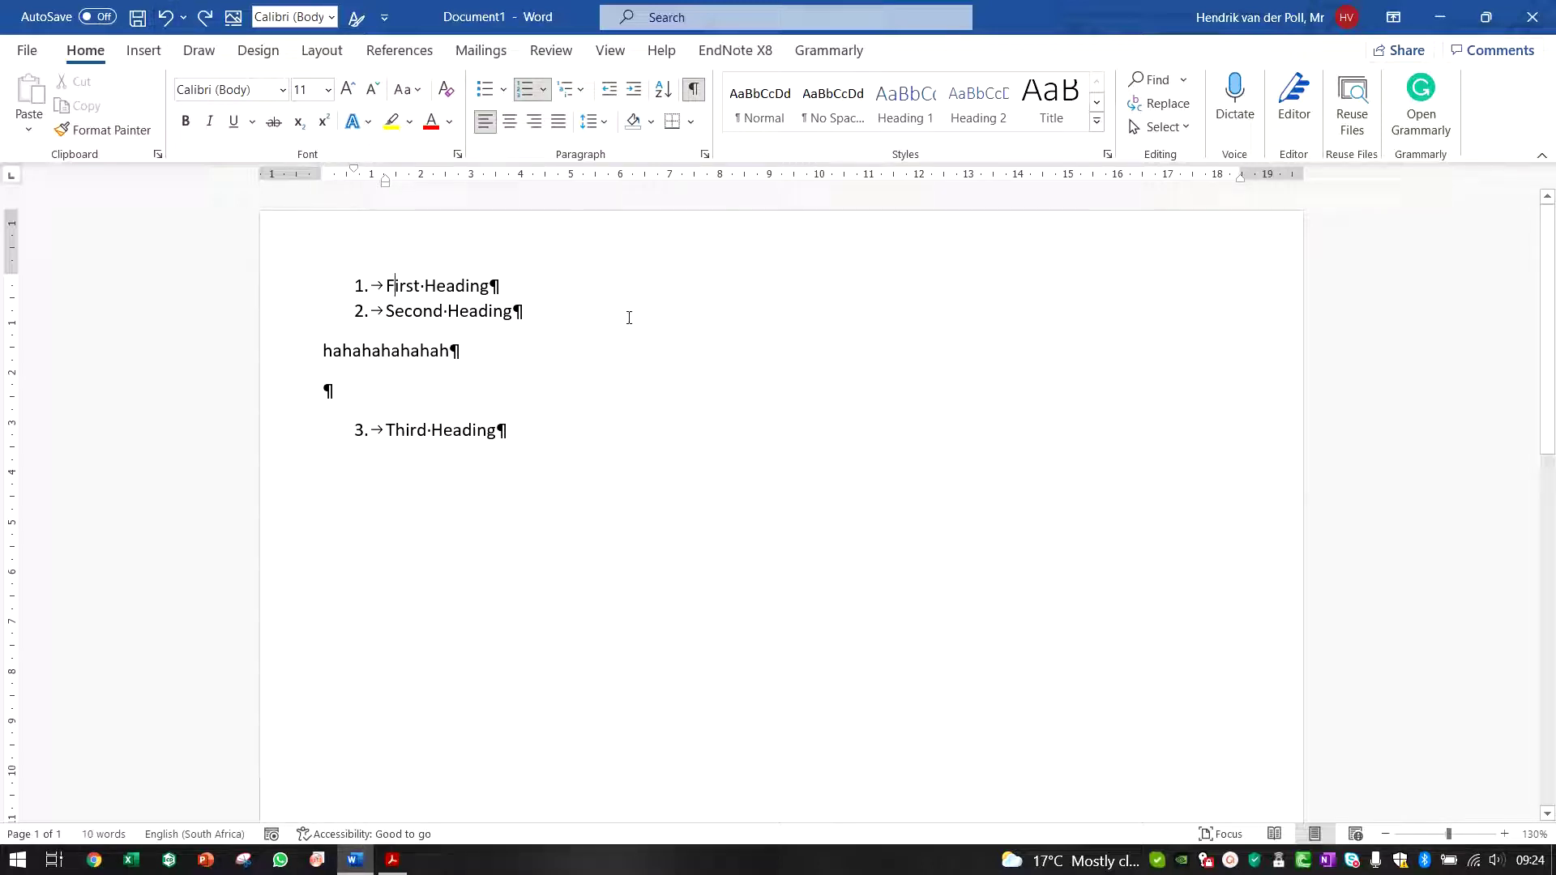
Update the Heading 1 style to match First Heading and apply it to Second Heading and Third Heading
{"action": "right_click", "coordinate": [916, 101]}
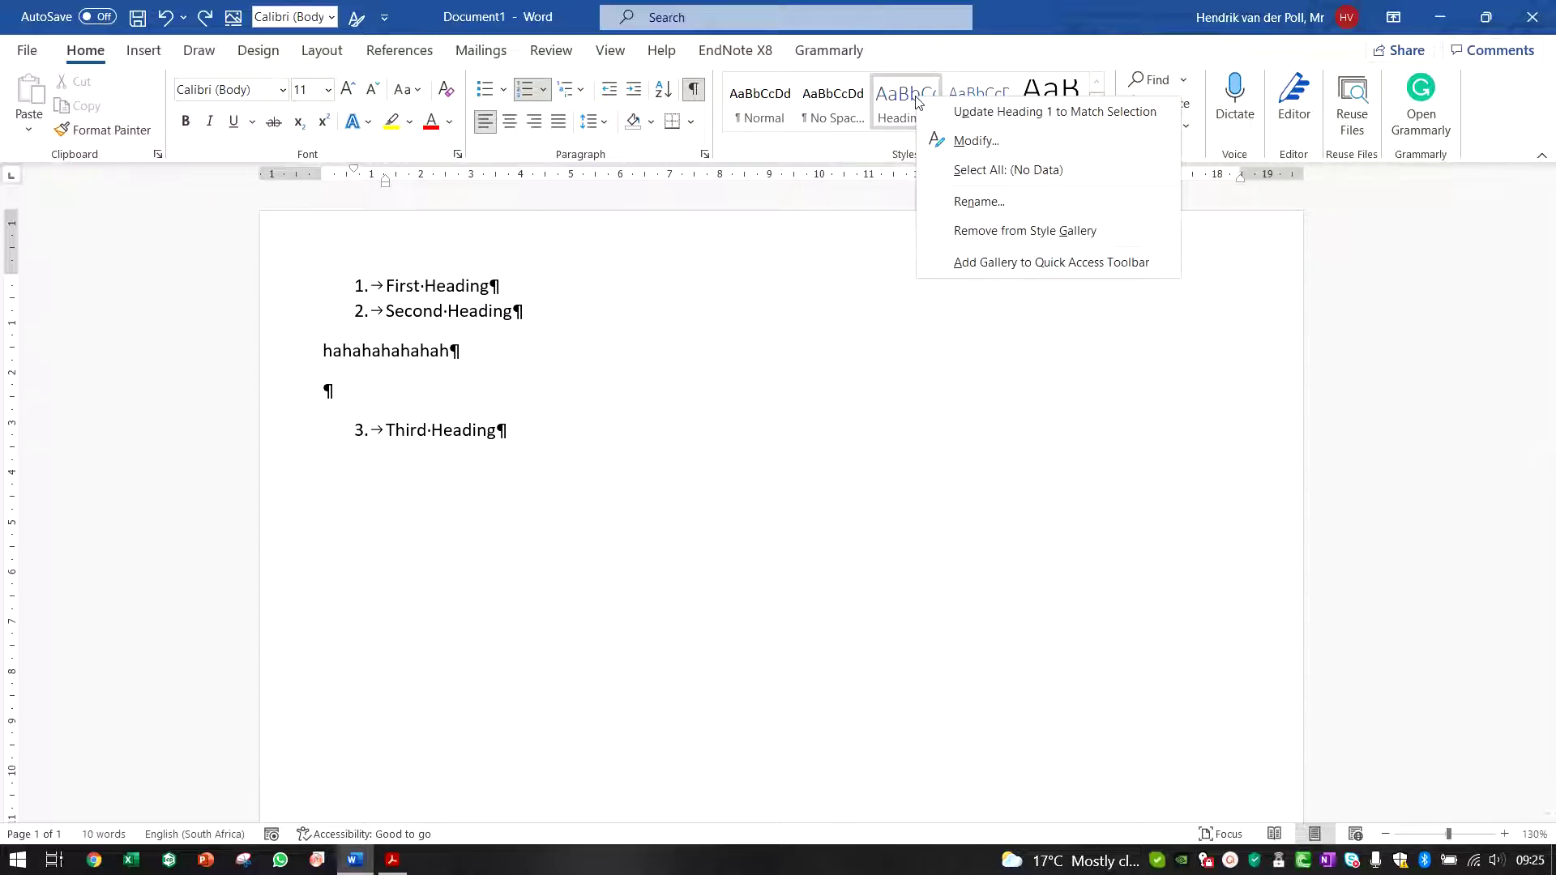
{"action": "left_click", "coordinate": [989, 114]}
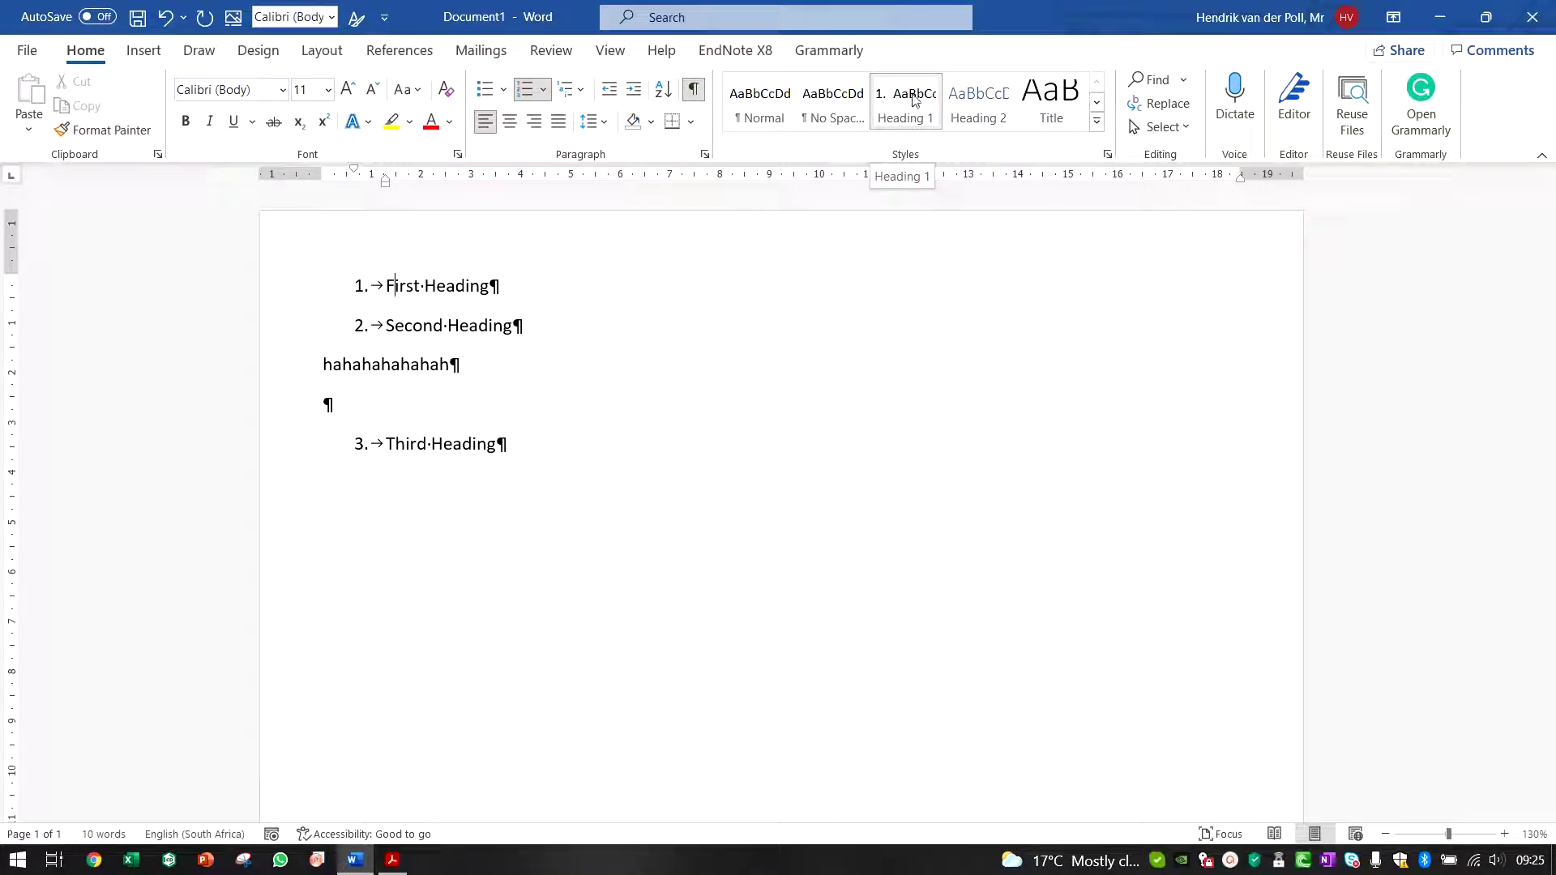
{"action": "left_click", "coordinate": [494, 325]}
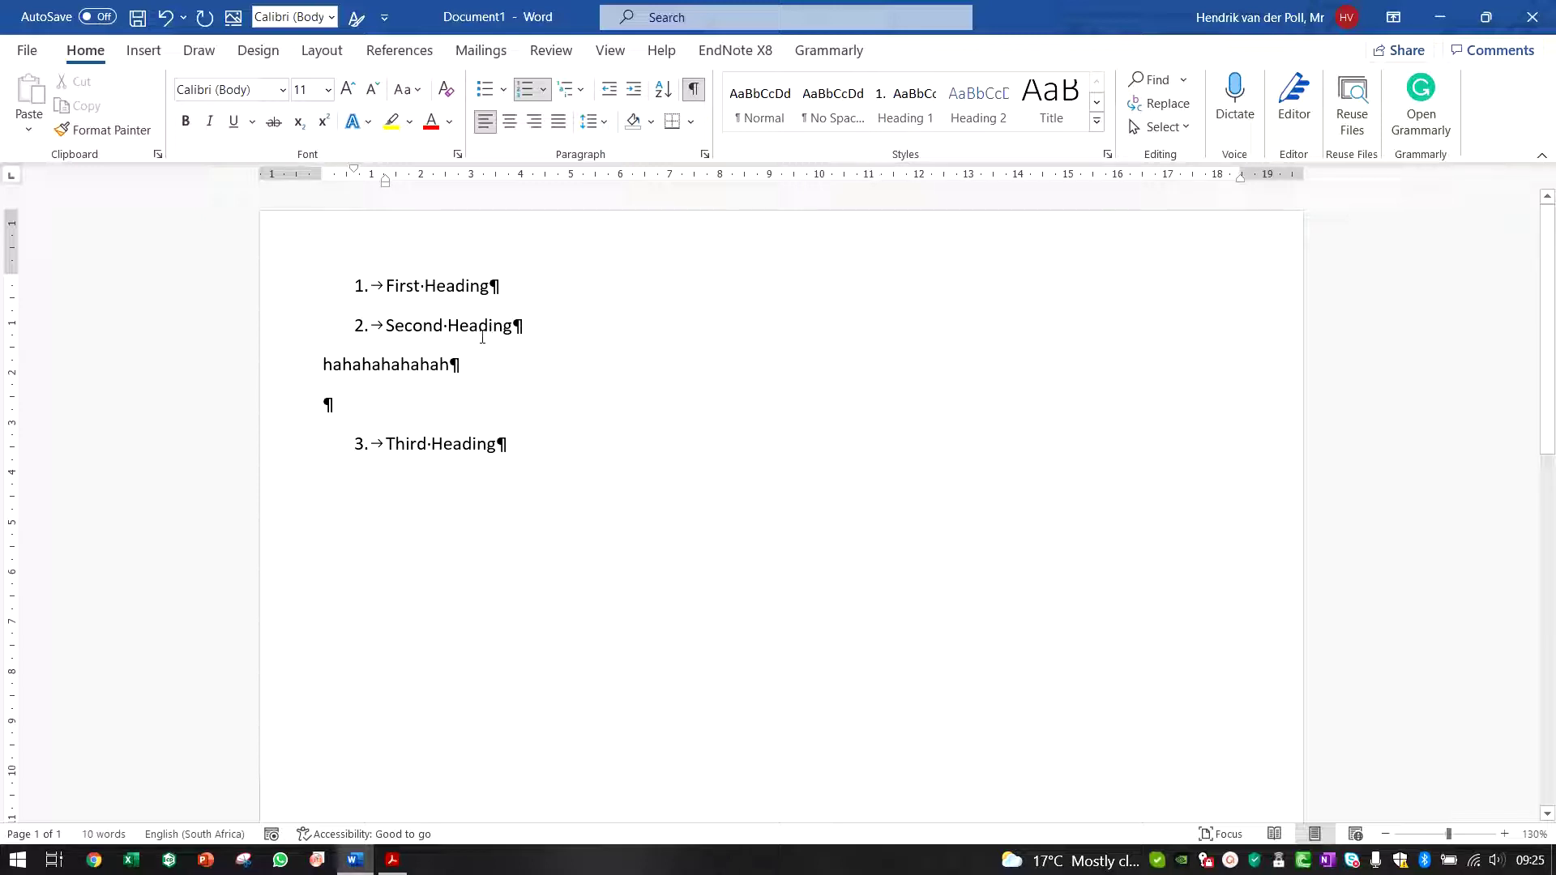
{"action": "left_click", "coordinate": [906, 105]}
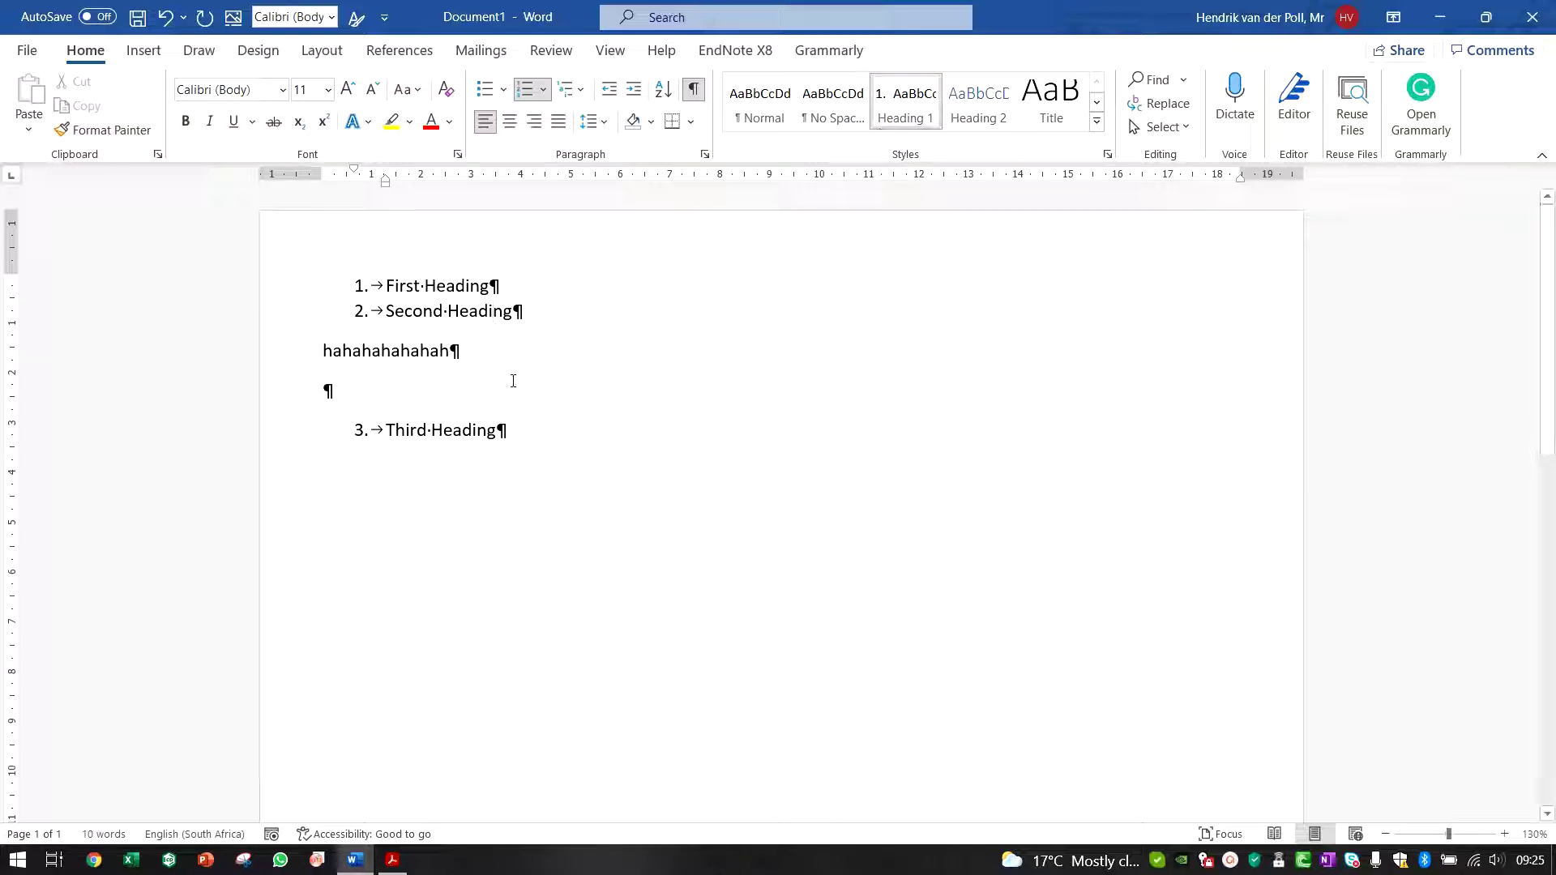
{"action": "left_click", "coordinate": [451, 427]}
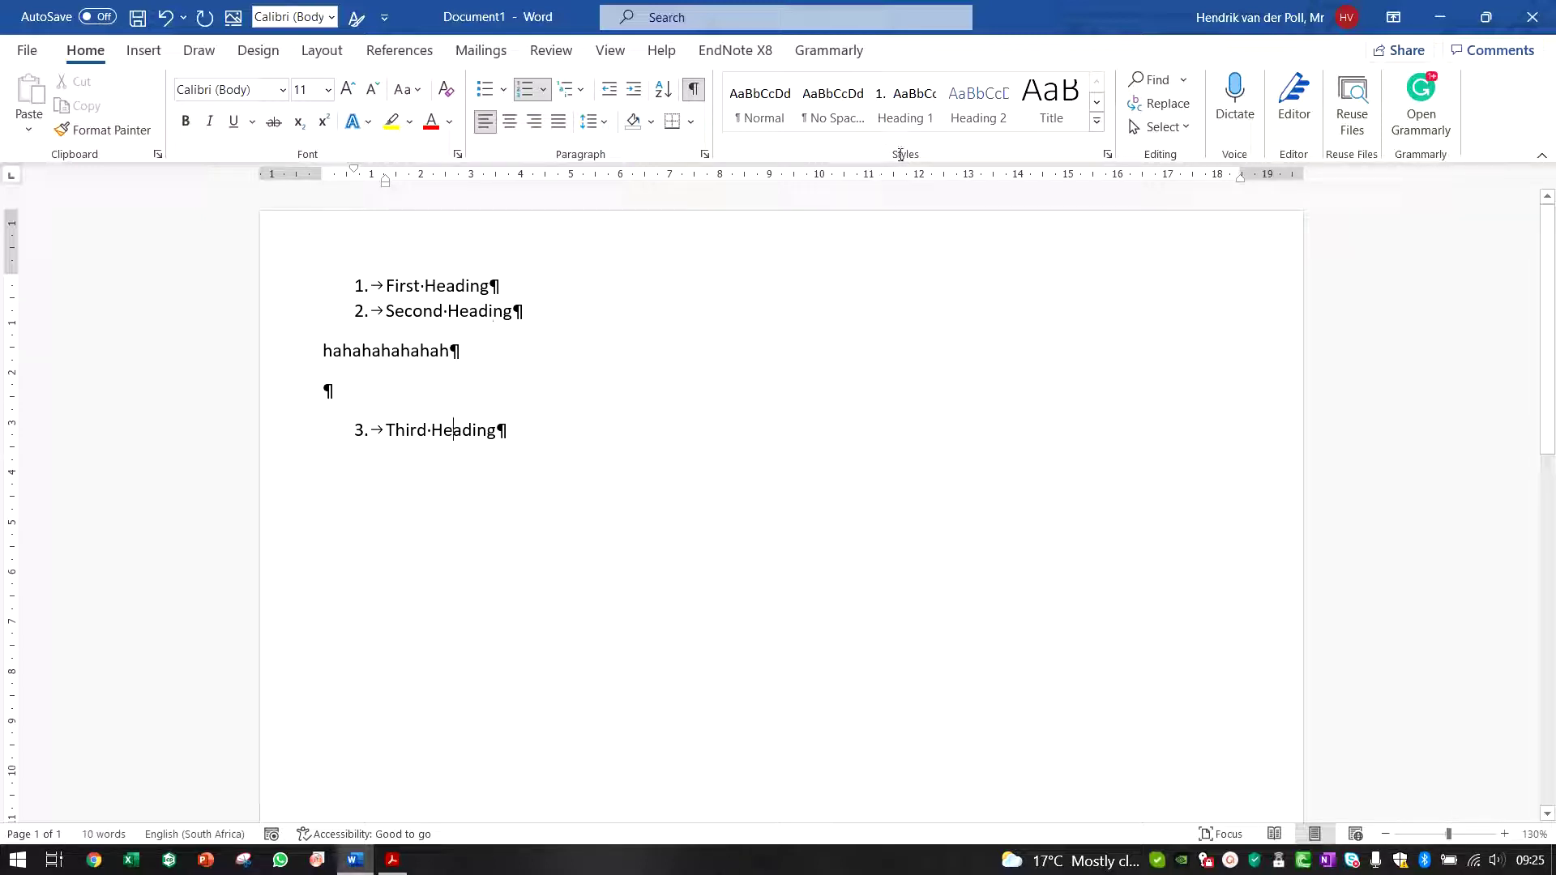
{"action": "left_click", "coordinate": [909, 111]}
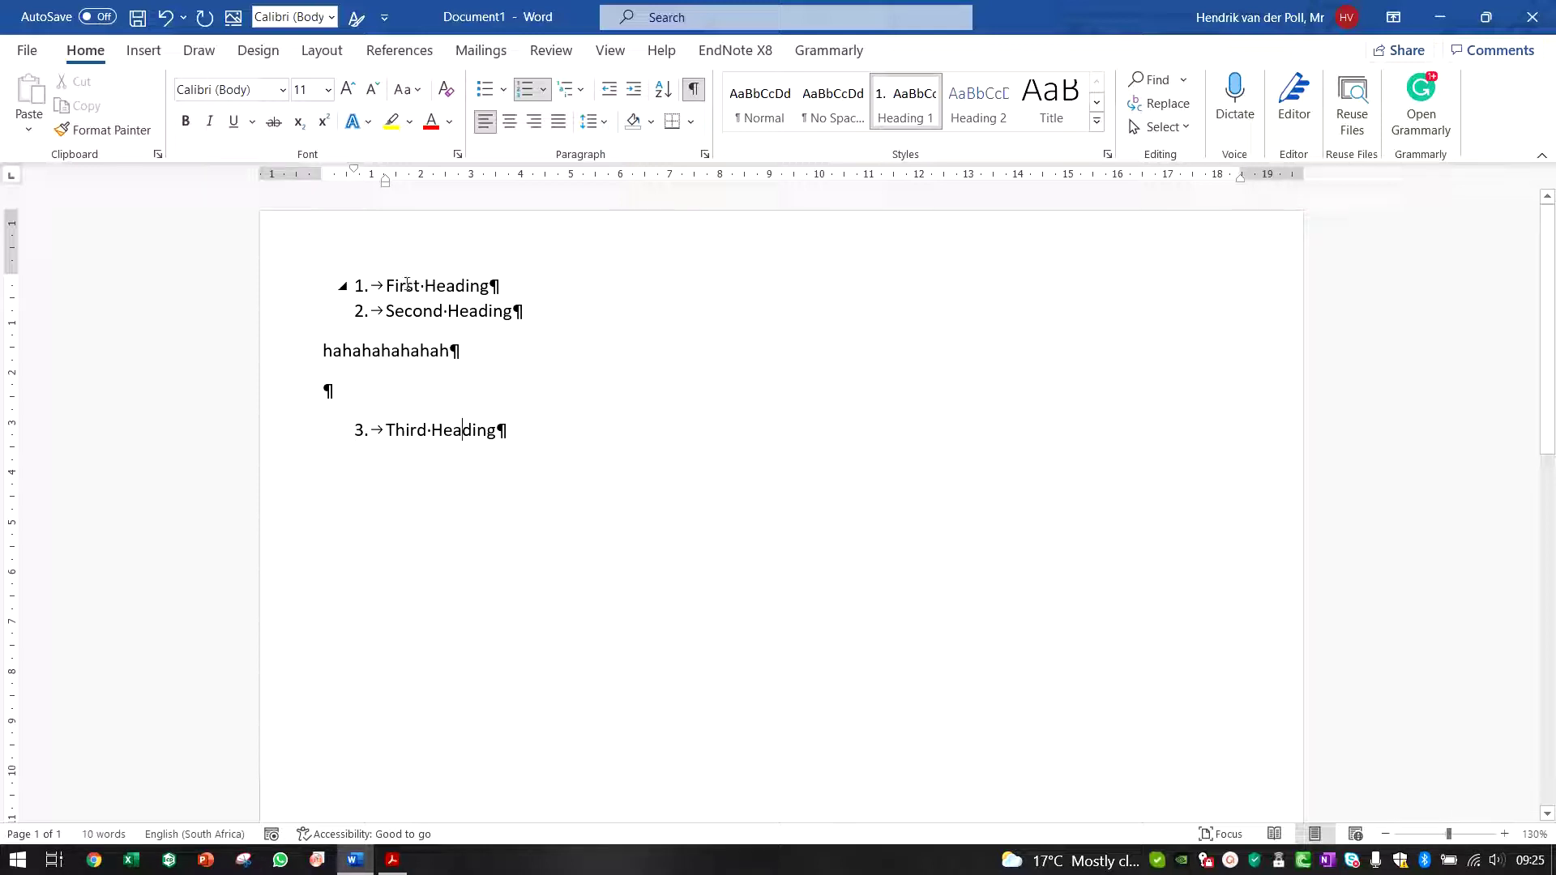
Check which styles the body line and First Heading use
{"action": "left_click", "coordinate": [392, 357]}
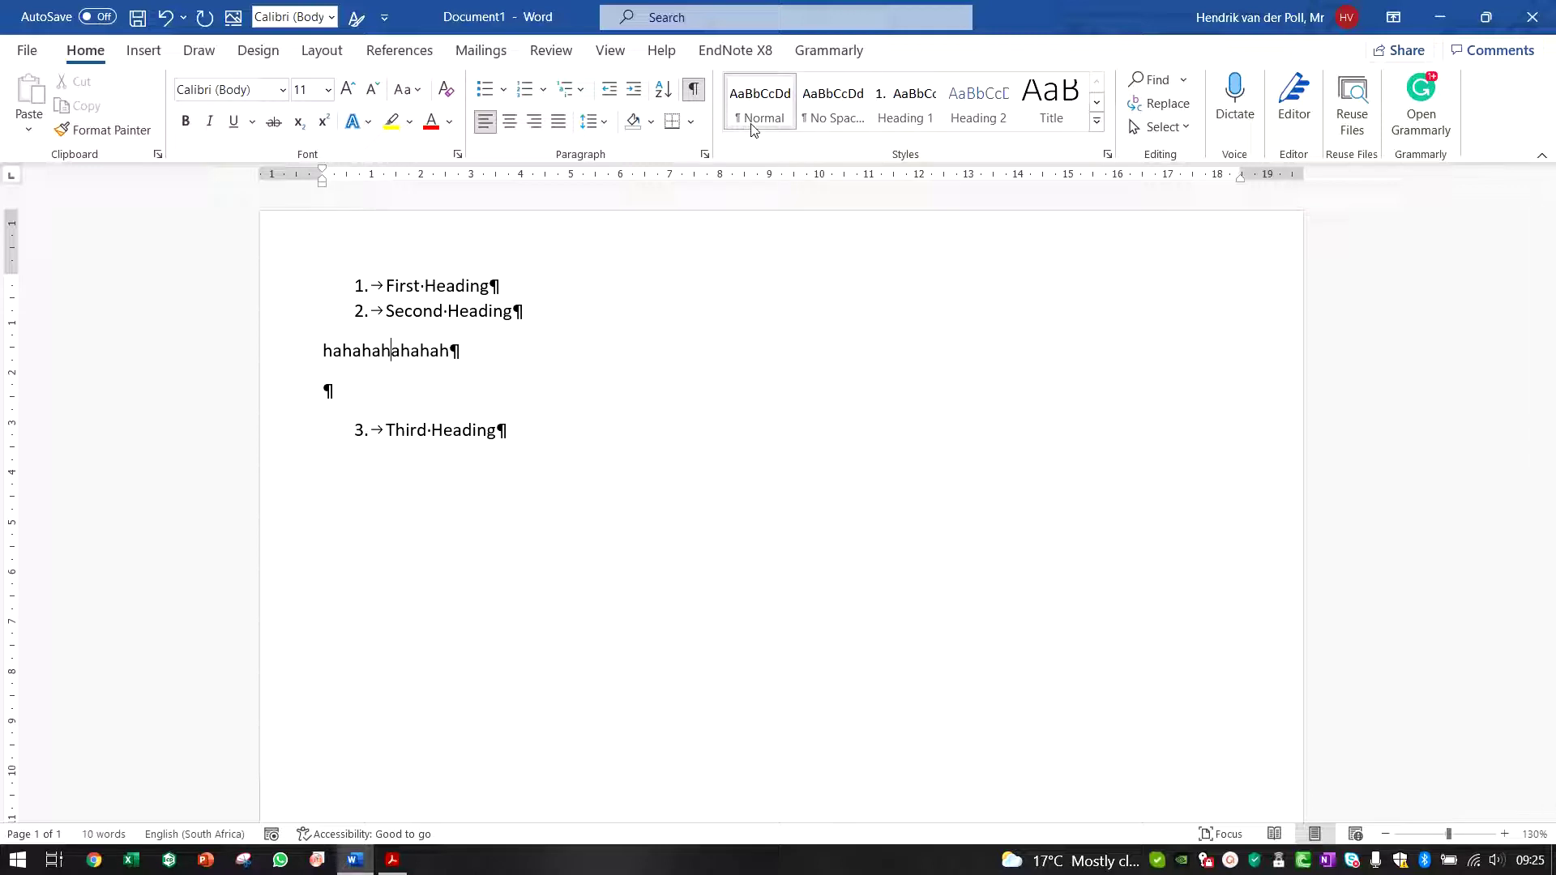
{"action": "left_click", "coordinate": [451, 353]}
{"action": "left_click", "coordinate": [426, 285]}
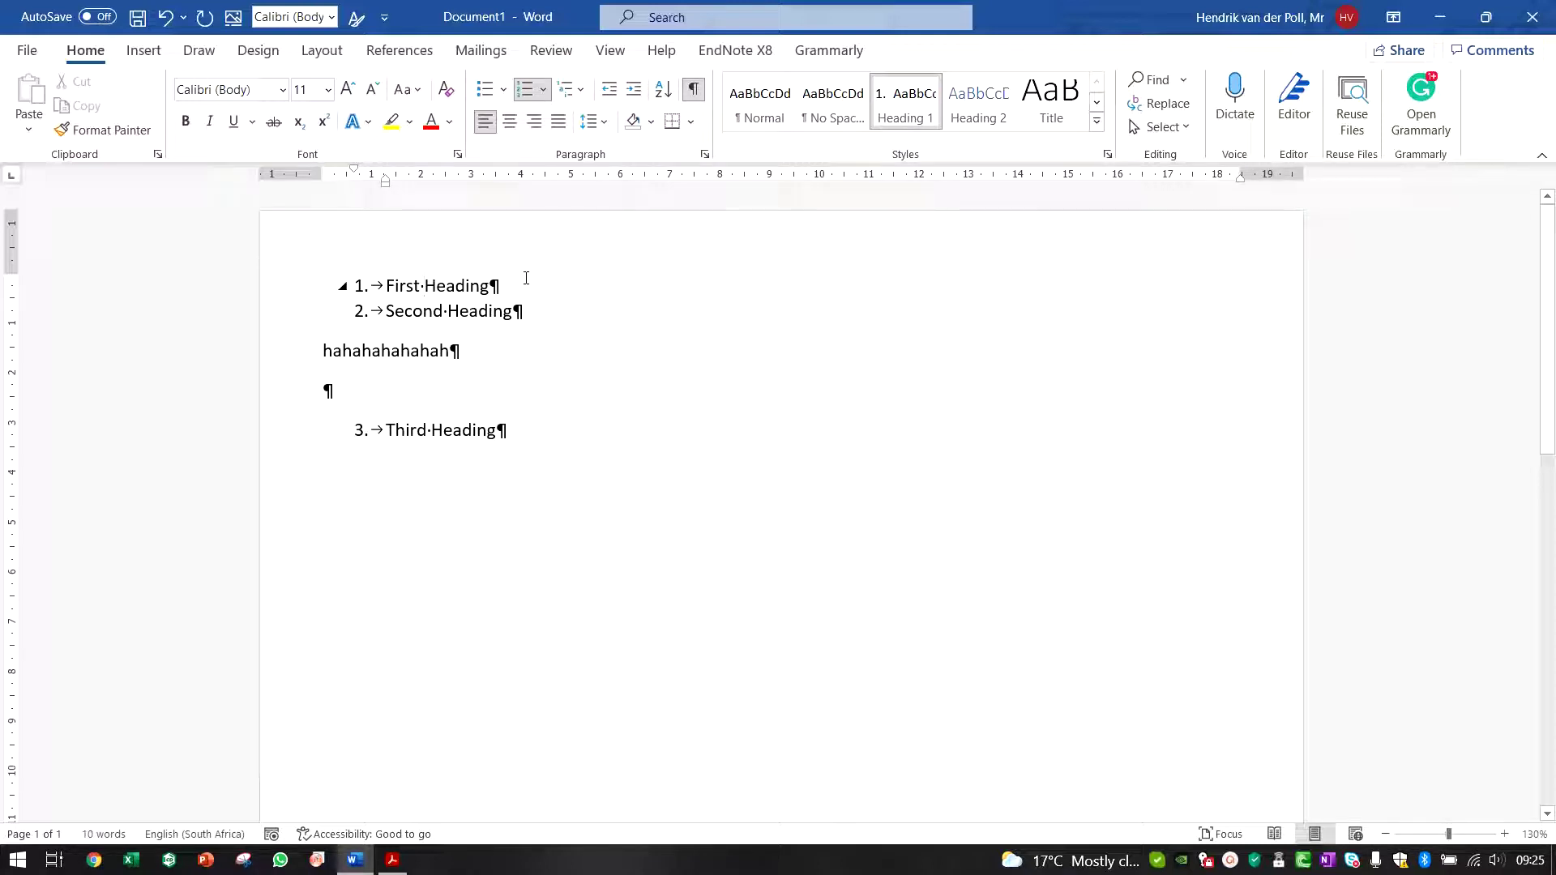
Adjust the list indents of the numbered headings to a number position of 0, with a space following the number
{"action": "left_click", "coordinate": [359, 286]}
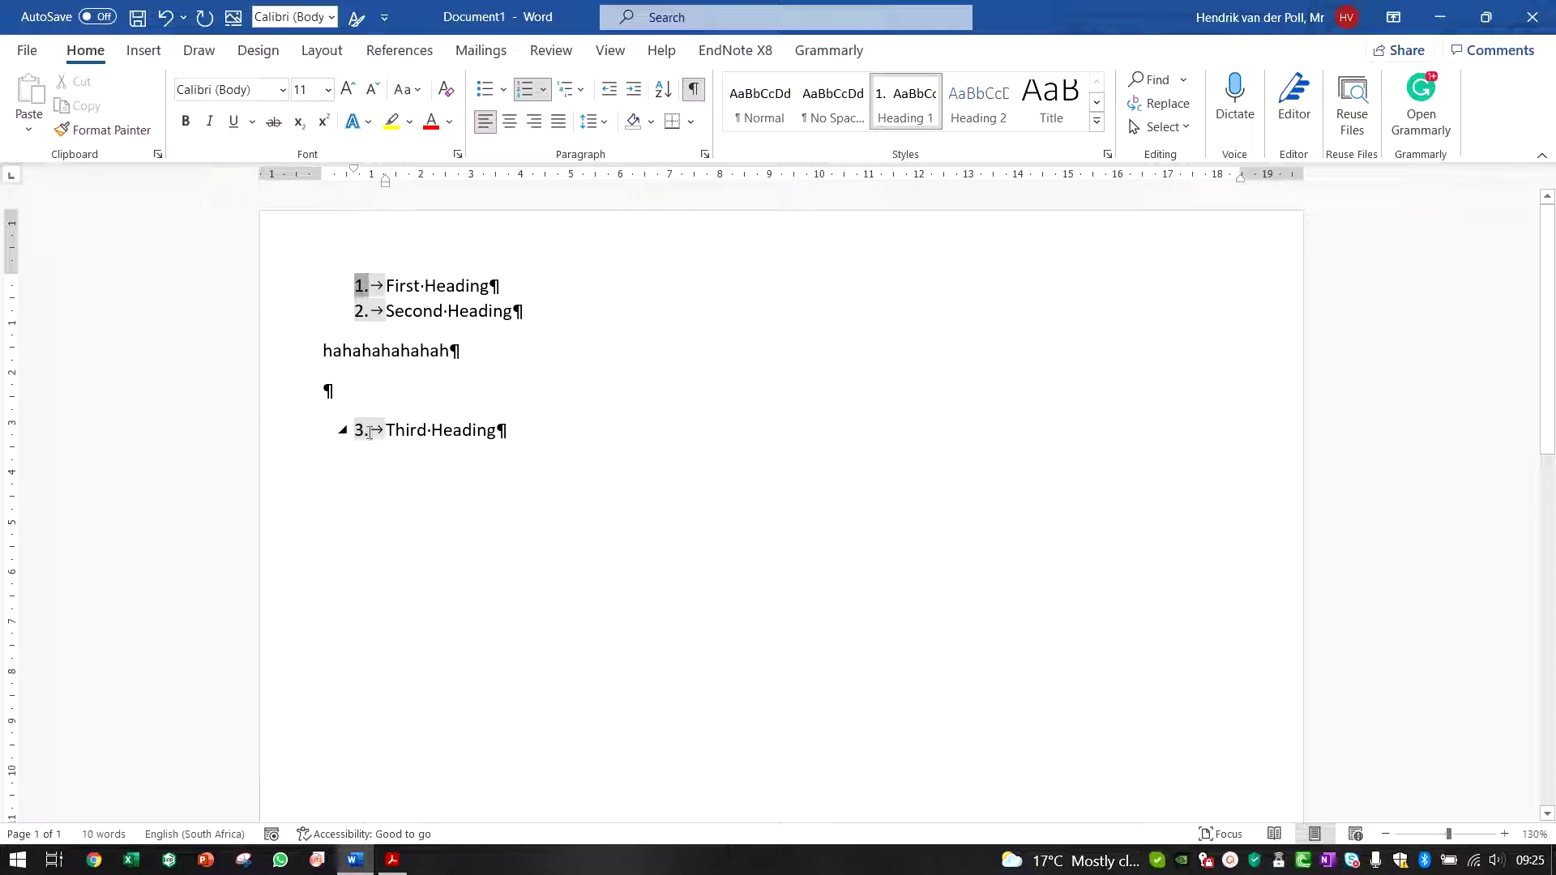
{"action": "right_click", "coordinate": [364, 286]}
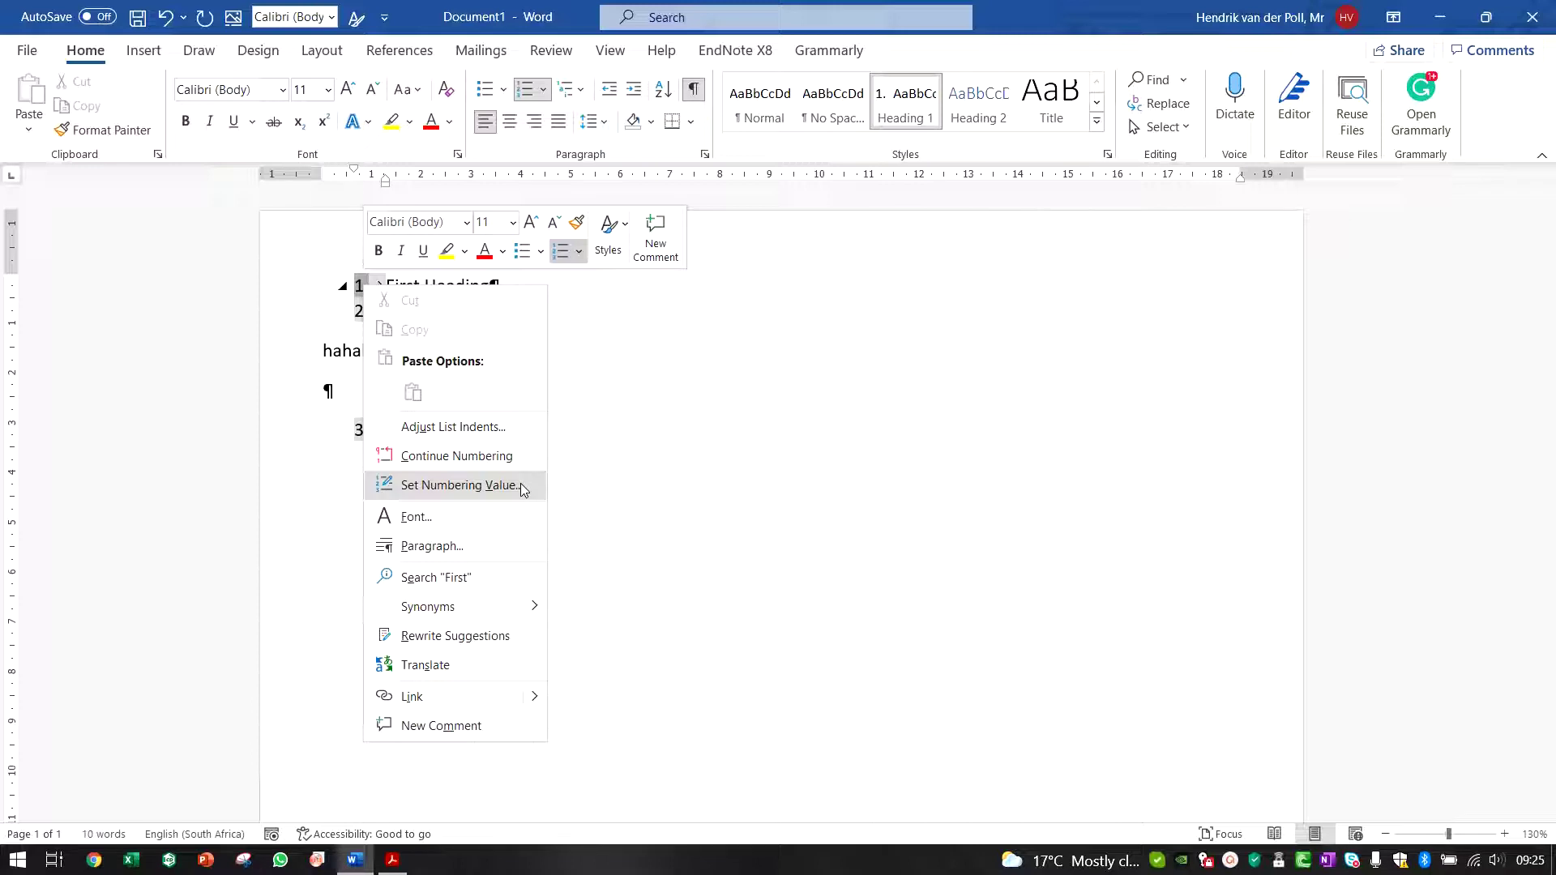
{"action": "left_click", "coordinate": [511, 438]}
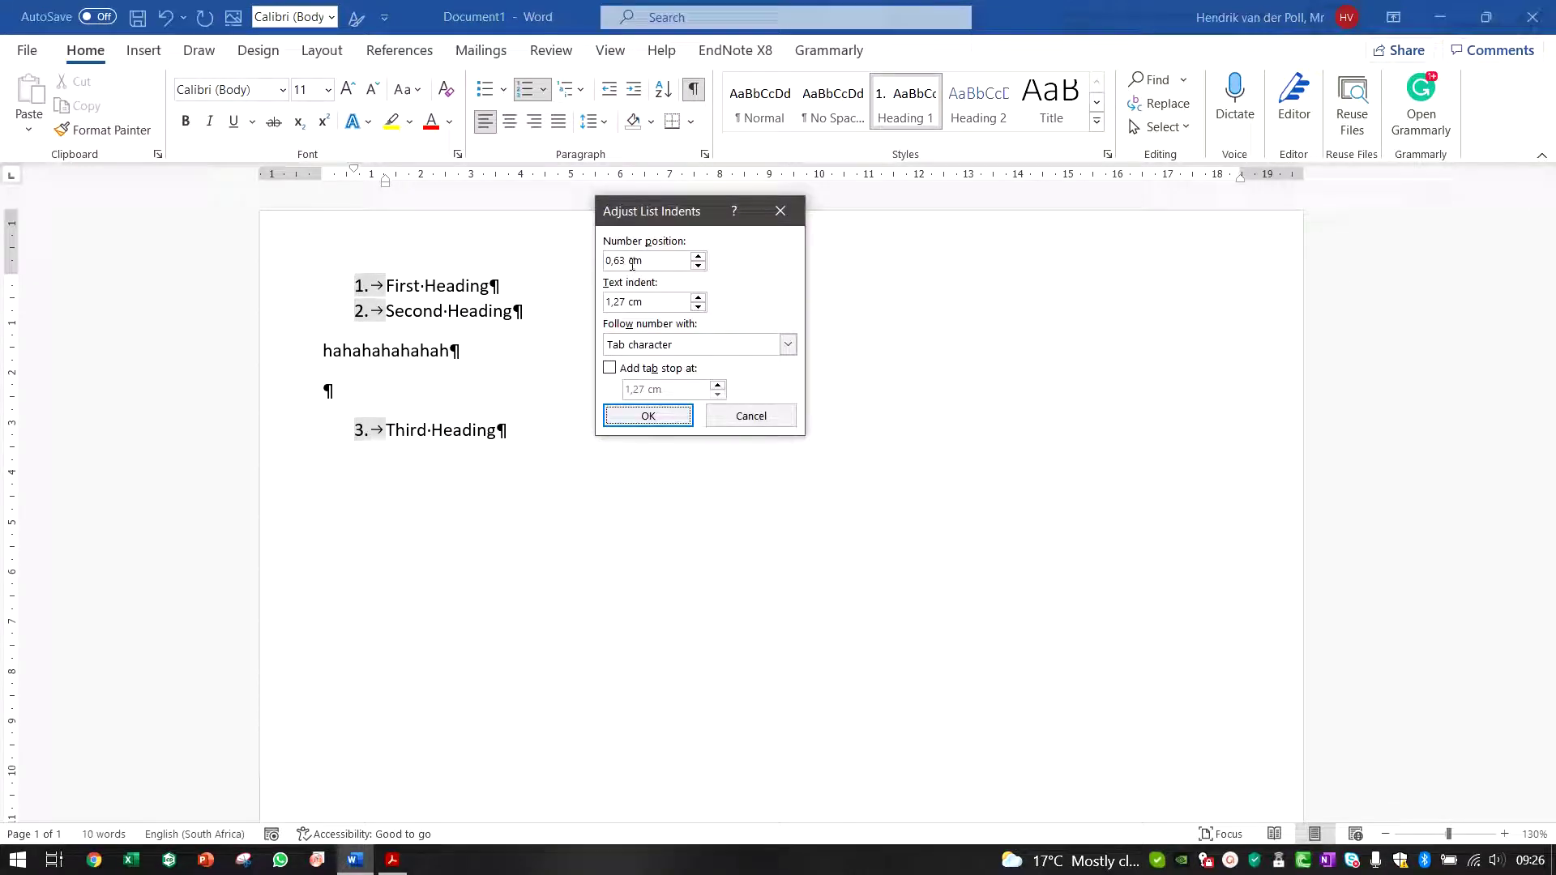
{"action": "left_click", "coordinate": [663, 258]}
{"action": "left_click_drag", "start_coordinate": [663, 258], "coordinate": [507, 256]}
{"action": "type", "text": "0"}
{"action": "left_click", "coordinate": [681, 344]}
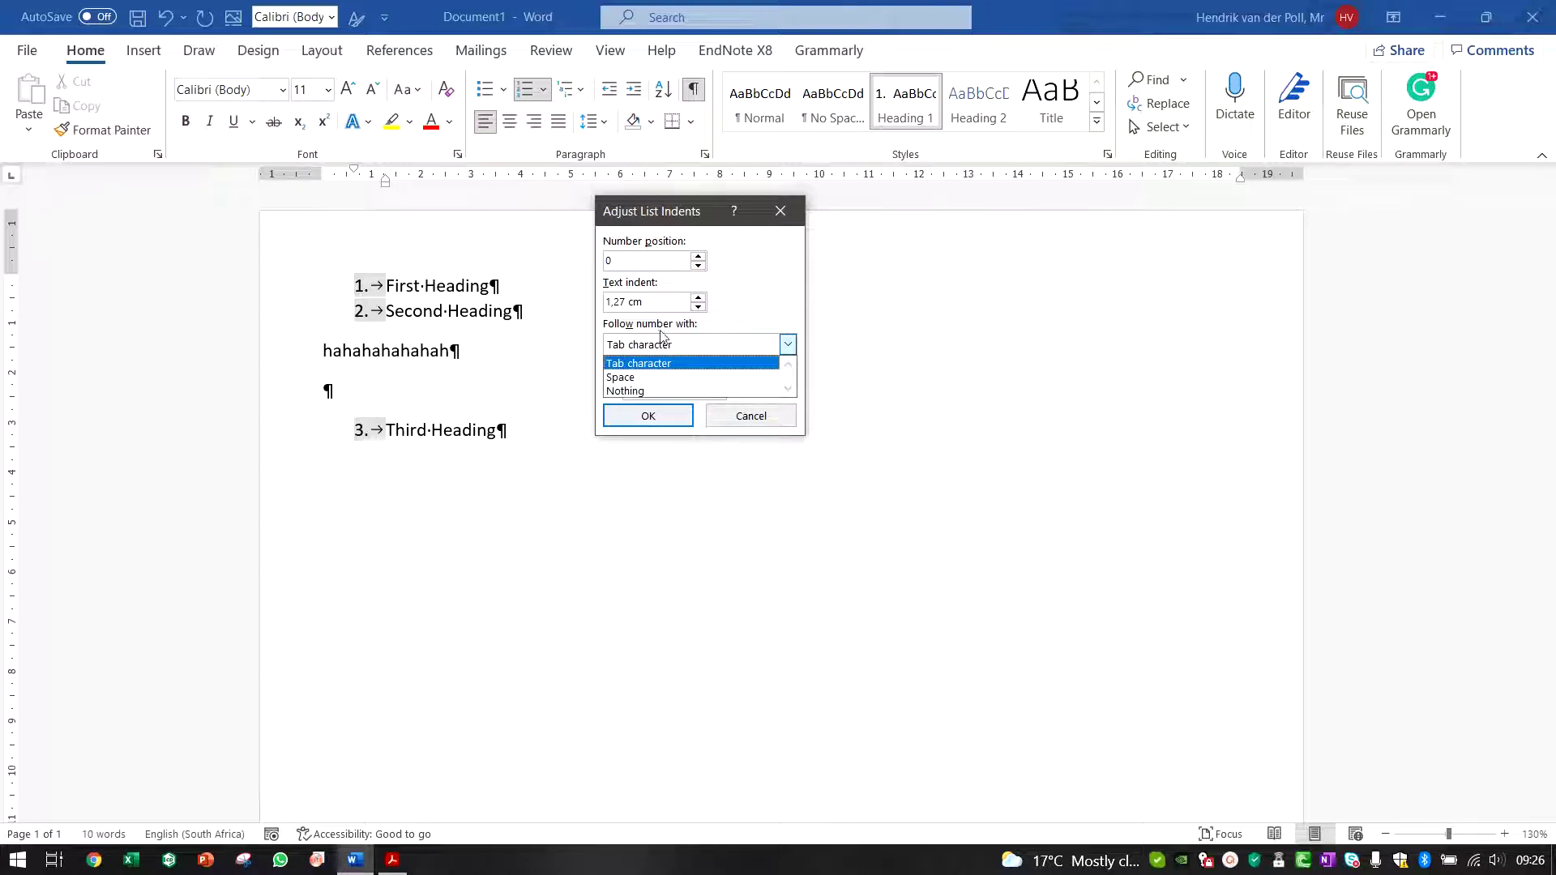
{"action": "left_click", "coordinate": [656, 377]}
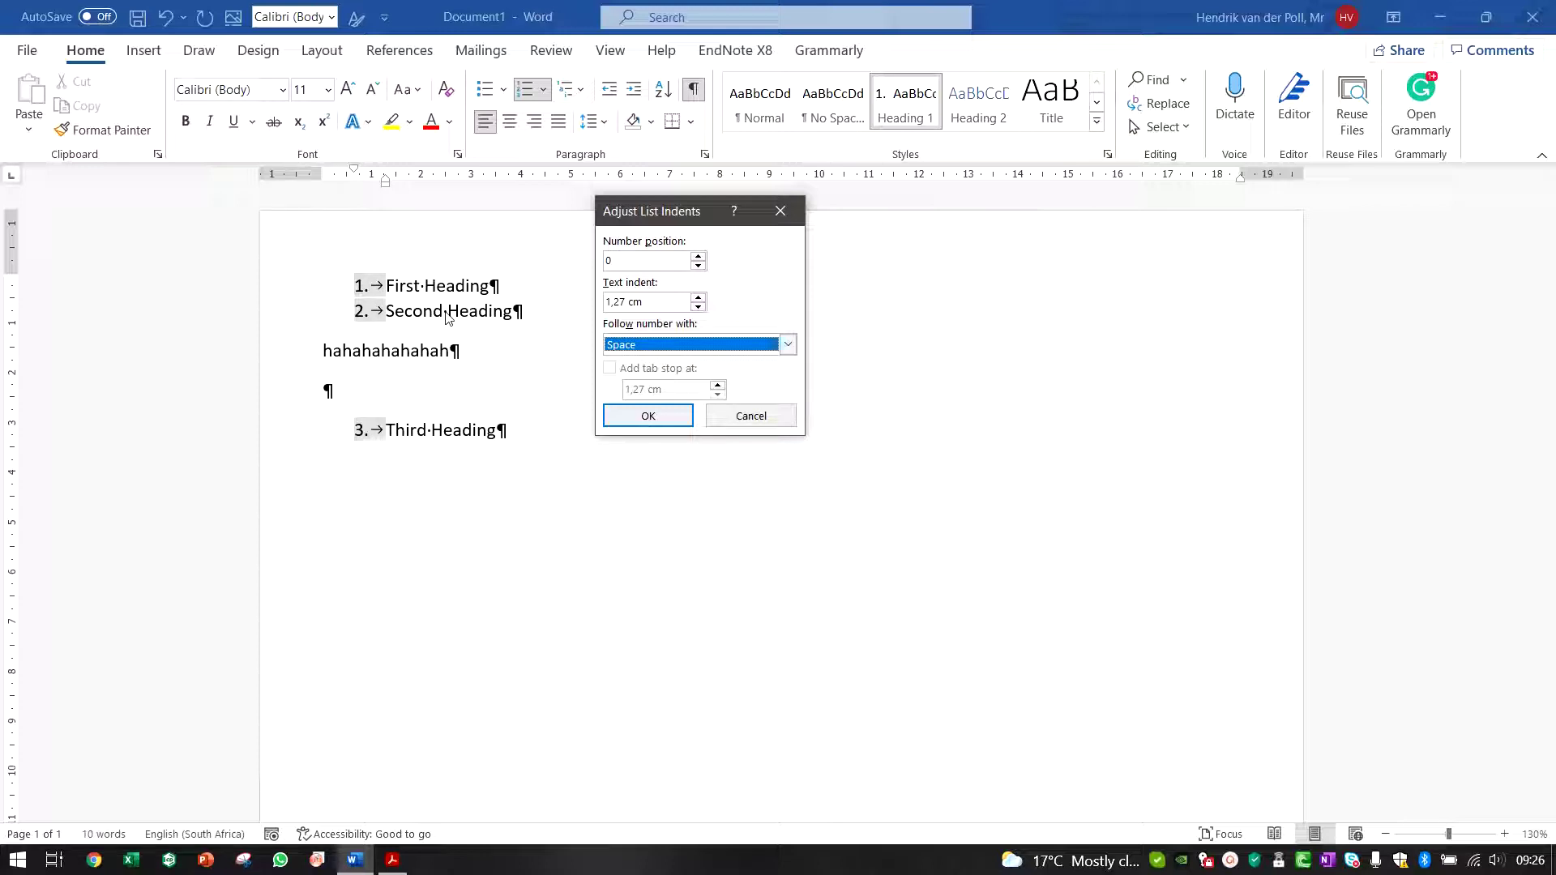
{"action": "left_click", "coordinate": [649, 418]}
Hide the document's formatting marks and show them again
{"action": "left_click", "coordinate": [740, 489]}
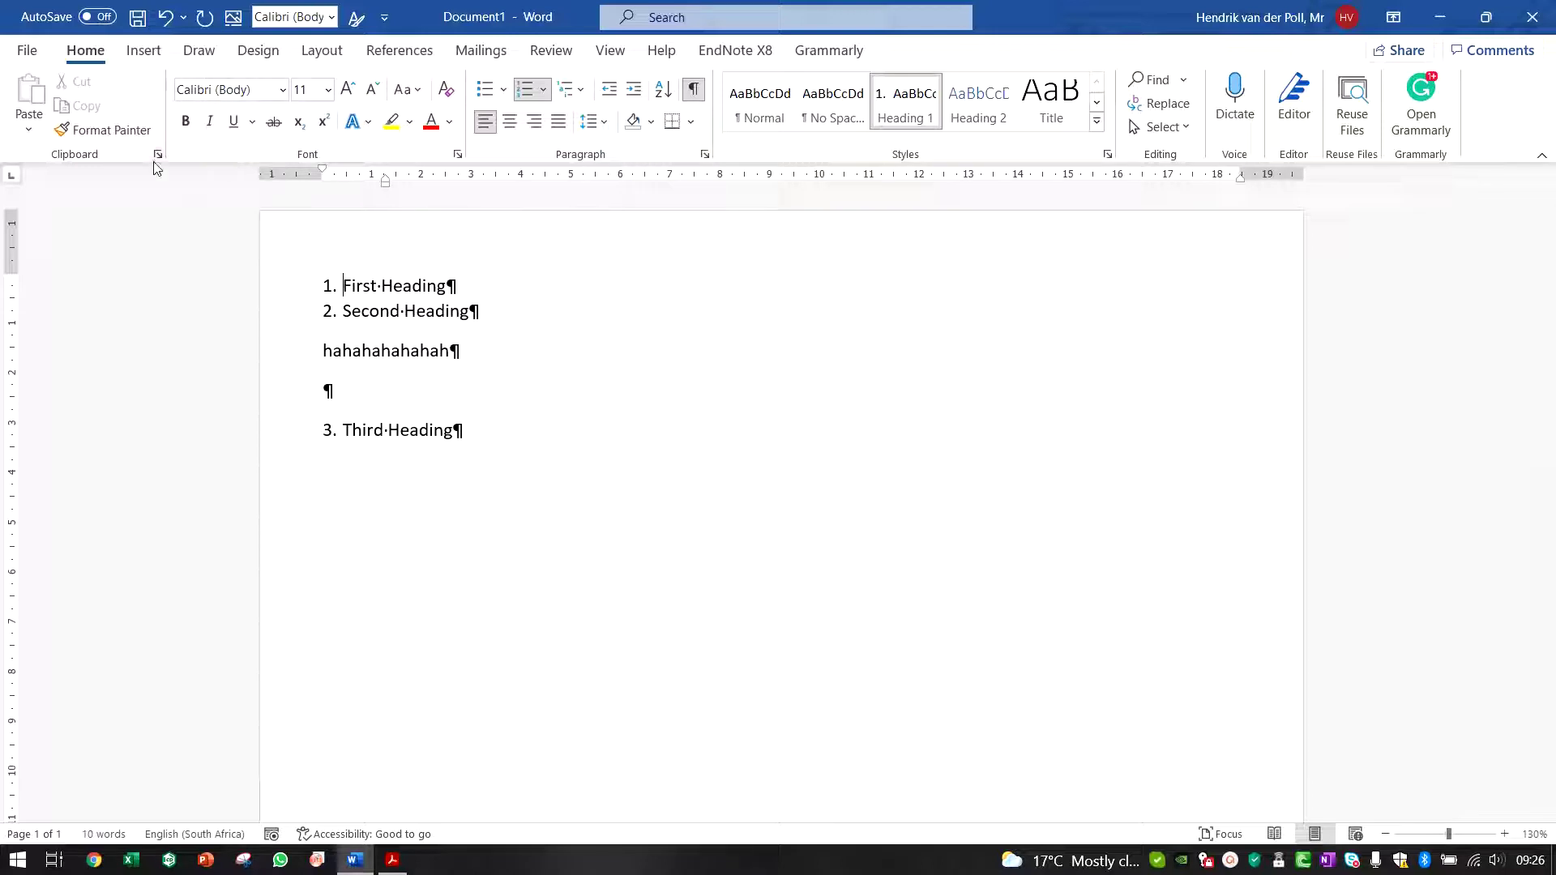
{"action": "left_click", "coordinate": [696, 94]}
{"action": "left_click", "coordinate": [696, 94]}
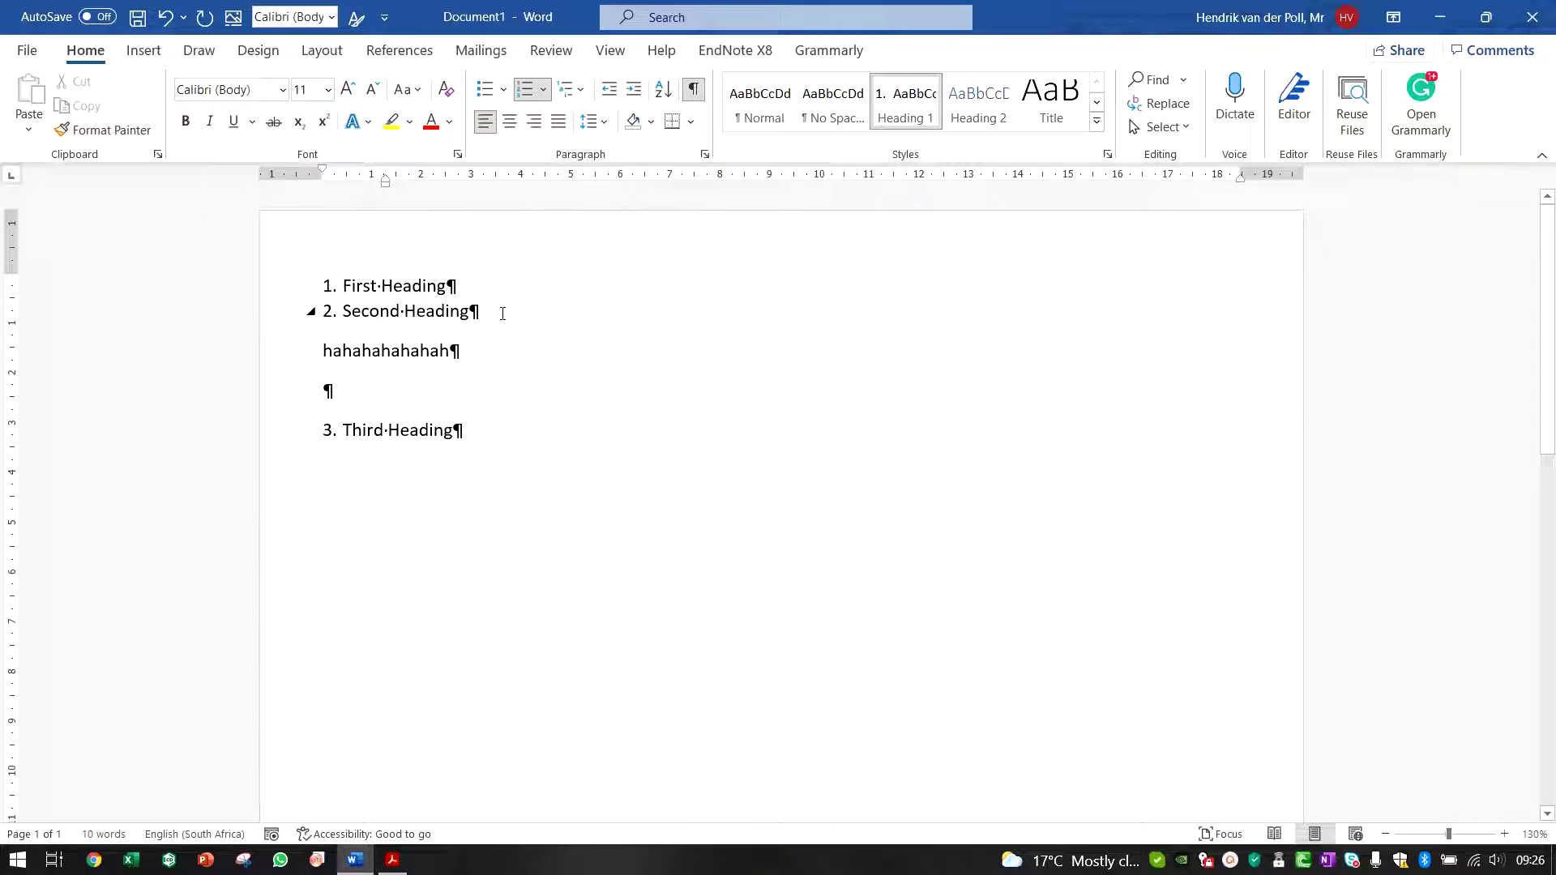
Insert three tabs in the empty line below the body text and delete them again
{"action": "left_click_drag", "start_coordinate": [400, 315], "coordinate": [406, 314]}
{"action": "left_click", "coordinate": [366, 394]}
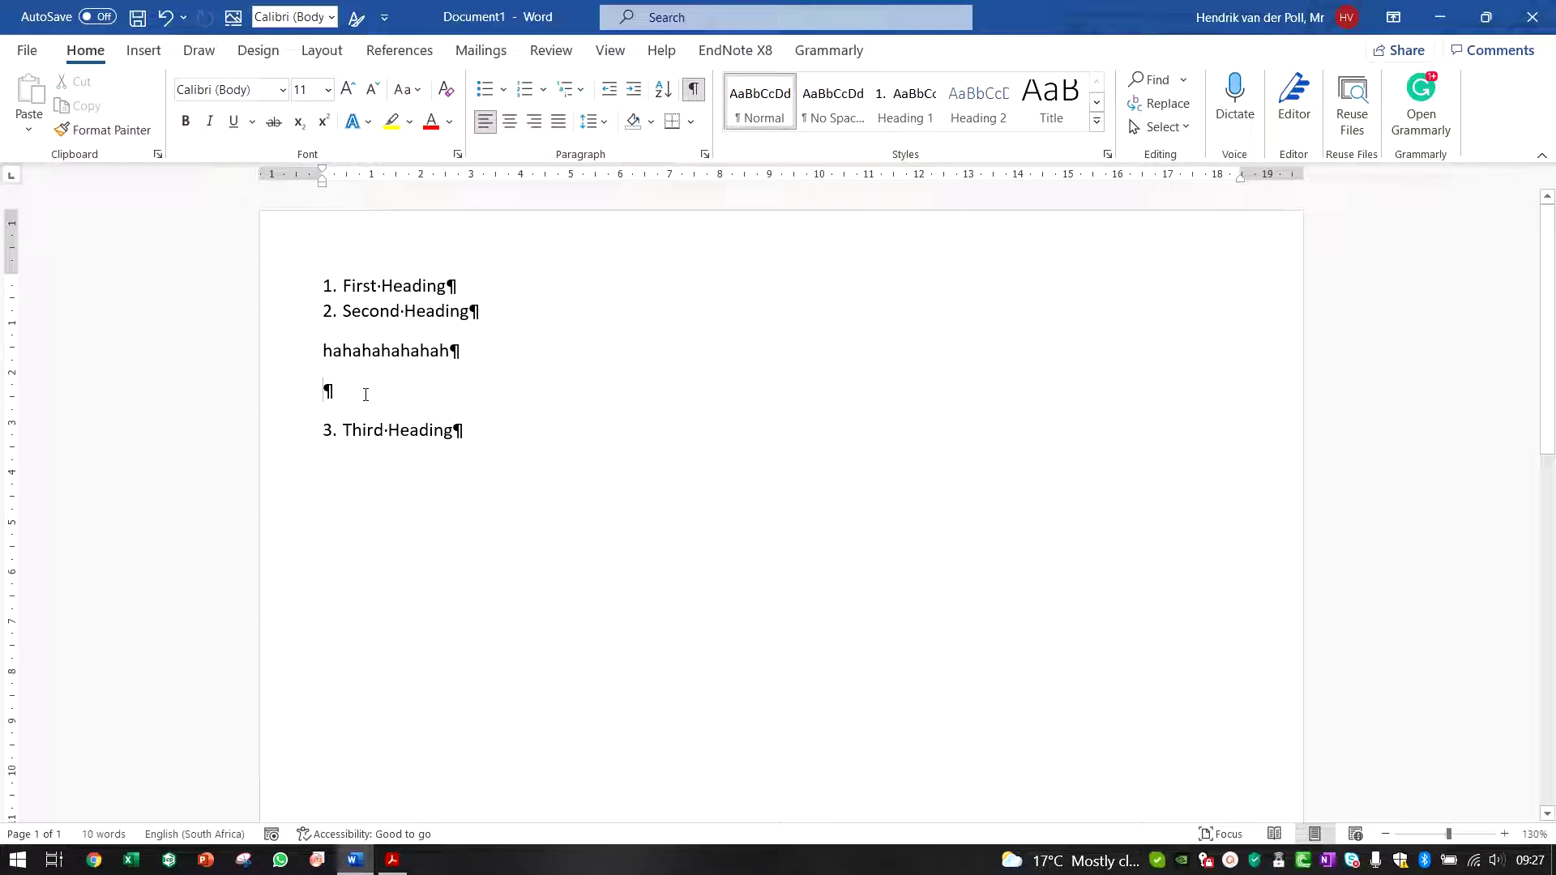
{"action": "key", "text": "Tab"}
{"action": "key", "text": "Tab"}
{"action": "key", "text": "Tab"}
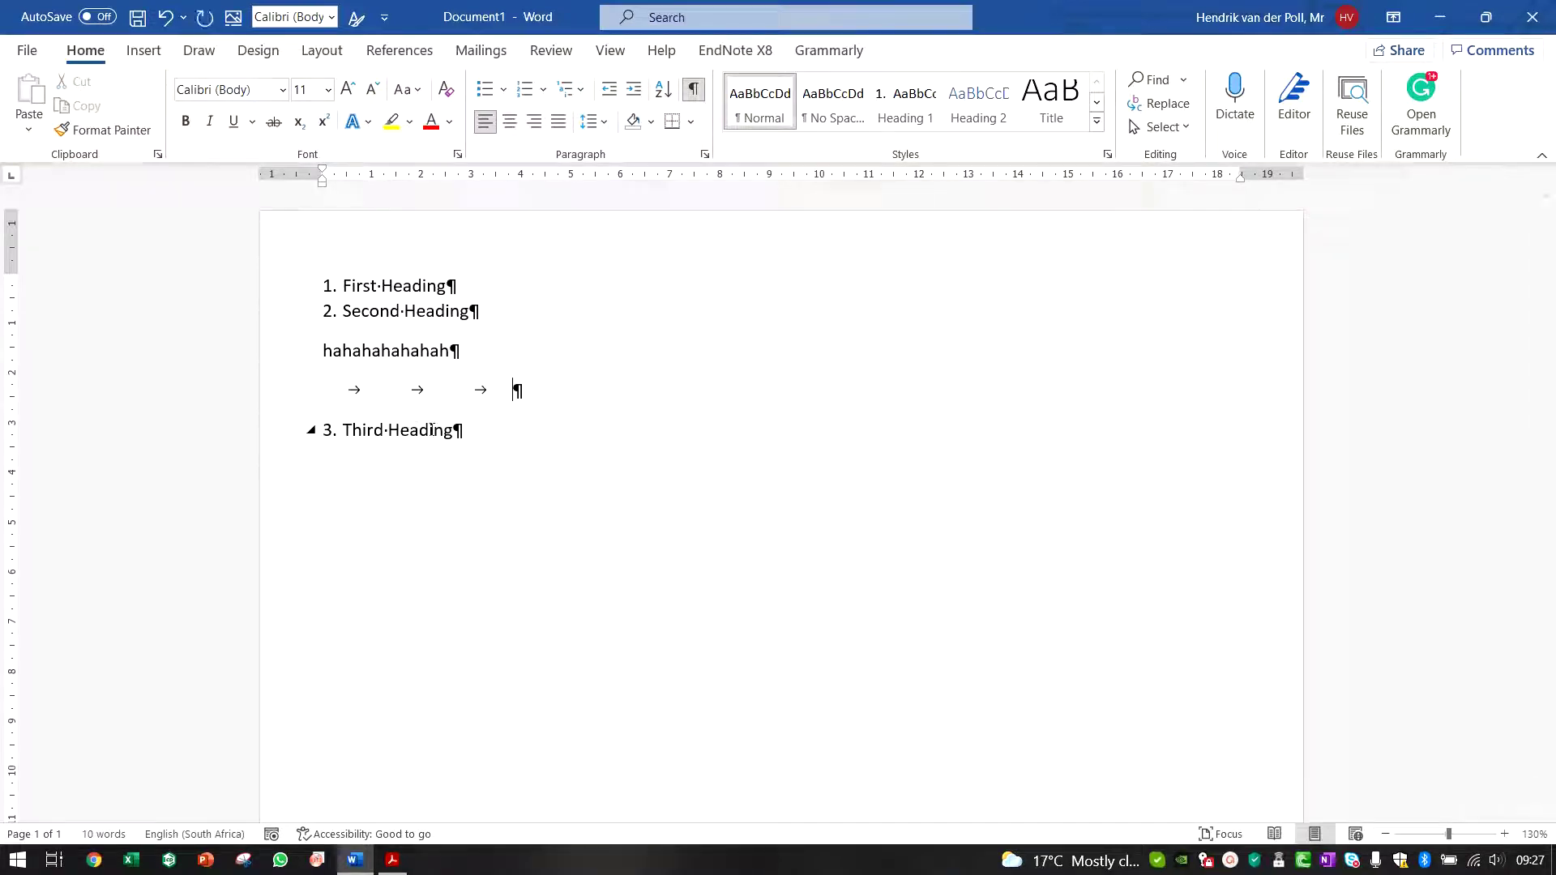
{"action": "key", "text": "BackSpace"}
{"action": "key", "text": "BackSpace"}
{"action": "key", "text": "BackSpace"}
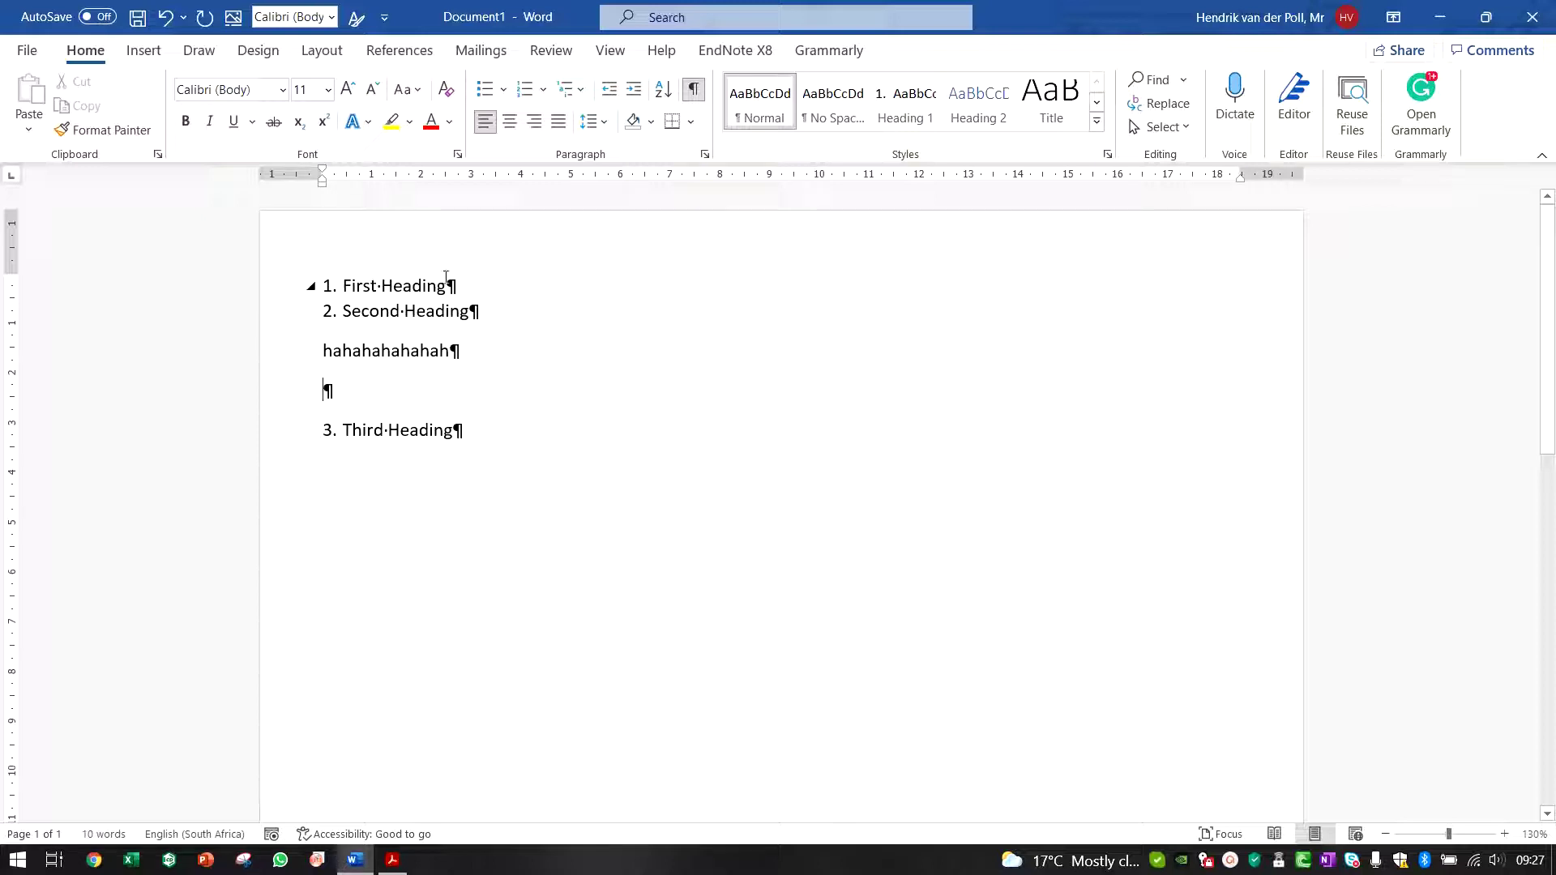
Make the First Heading text bold and increase its font size to 20
{"action": "left_click_drag", "start_coordinate": [491, 285], "coordinate": [339, 286]}
{"action": "left_click", "coordinate": [185, 120]}
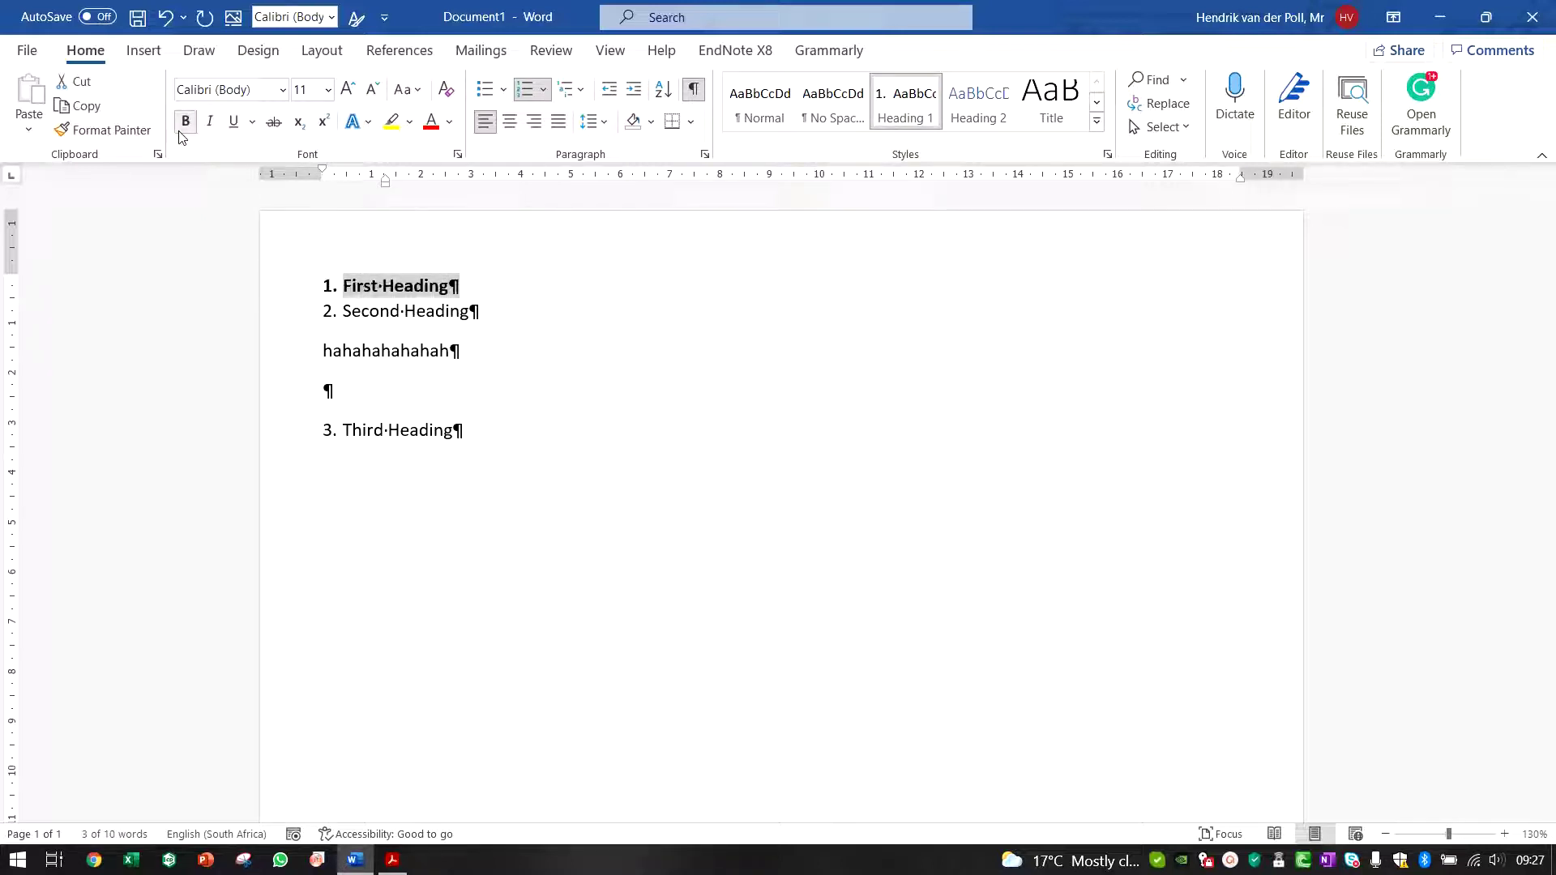
{"action": "left_click", "coordinate": [350, 92]}
{"action": "left_click", "coordinate": [350, 92]}
{"action": "left_click", "coordinate": [350, 92]}
{"action": "left_click", "coordinate": [349, 91]}
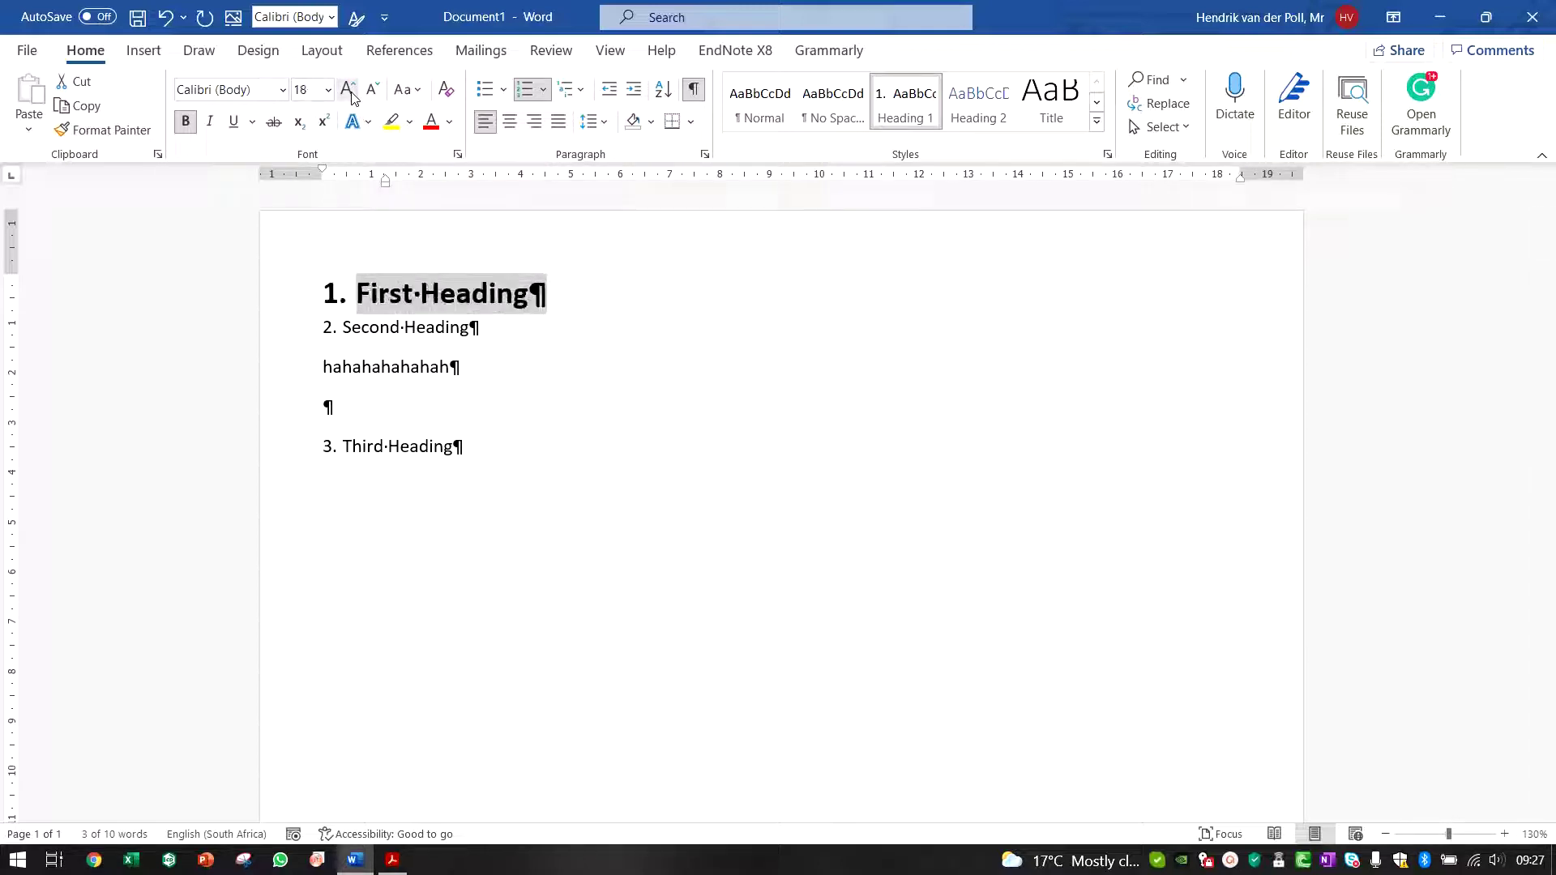
{"action": "left_click", "coordinate": [350, 92]}
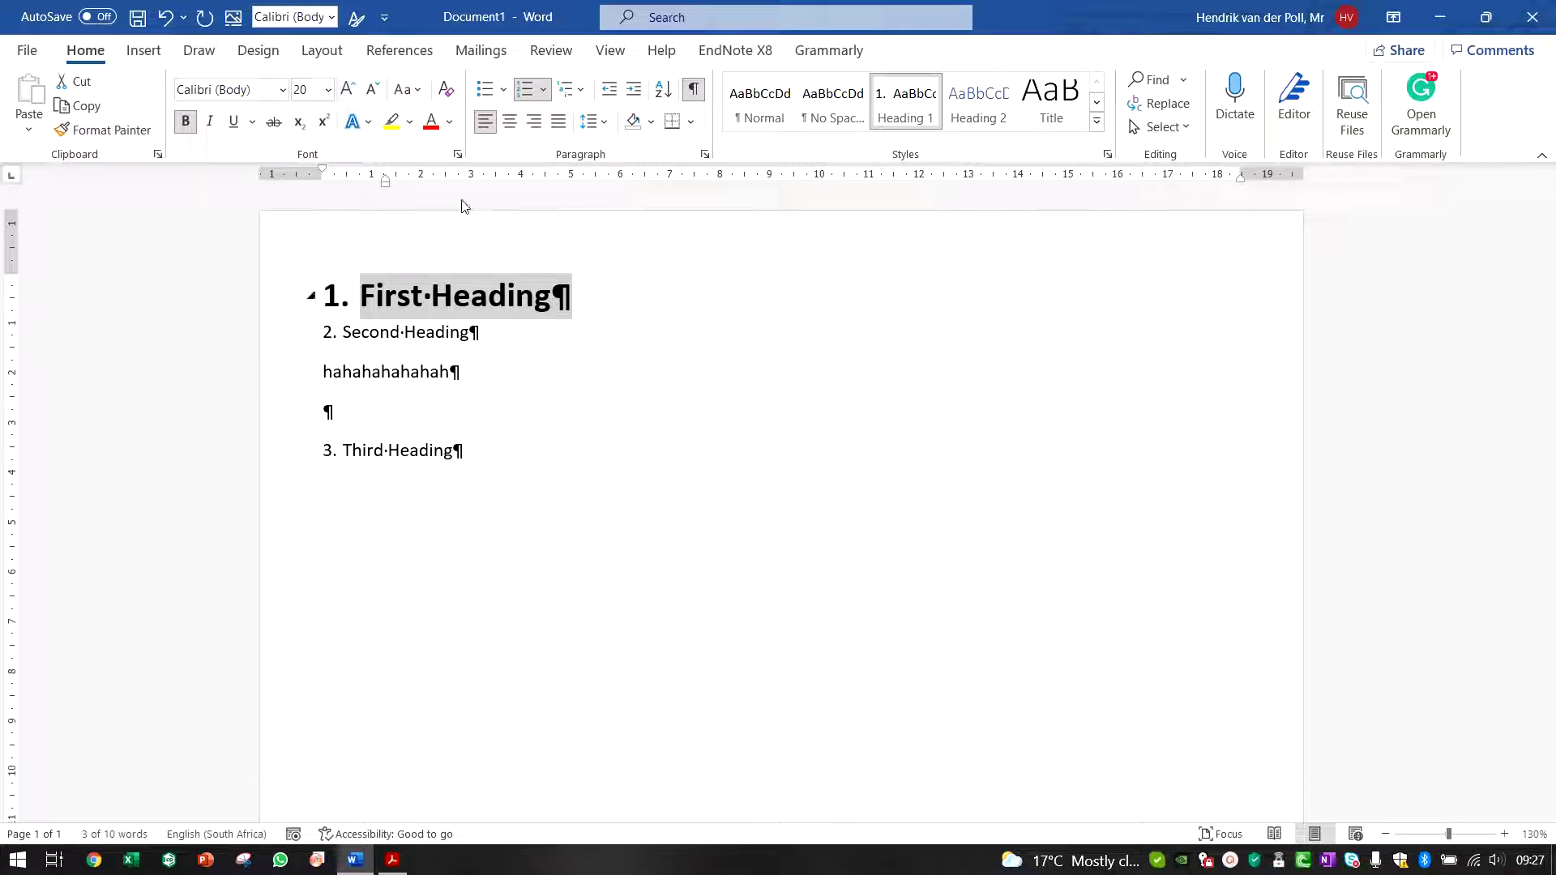
Update the Heading 1 style to match the formatting of First Heading
{"action": "right_click", "coordinate": [899, 121]}
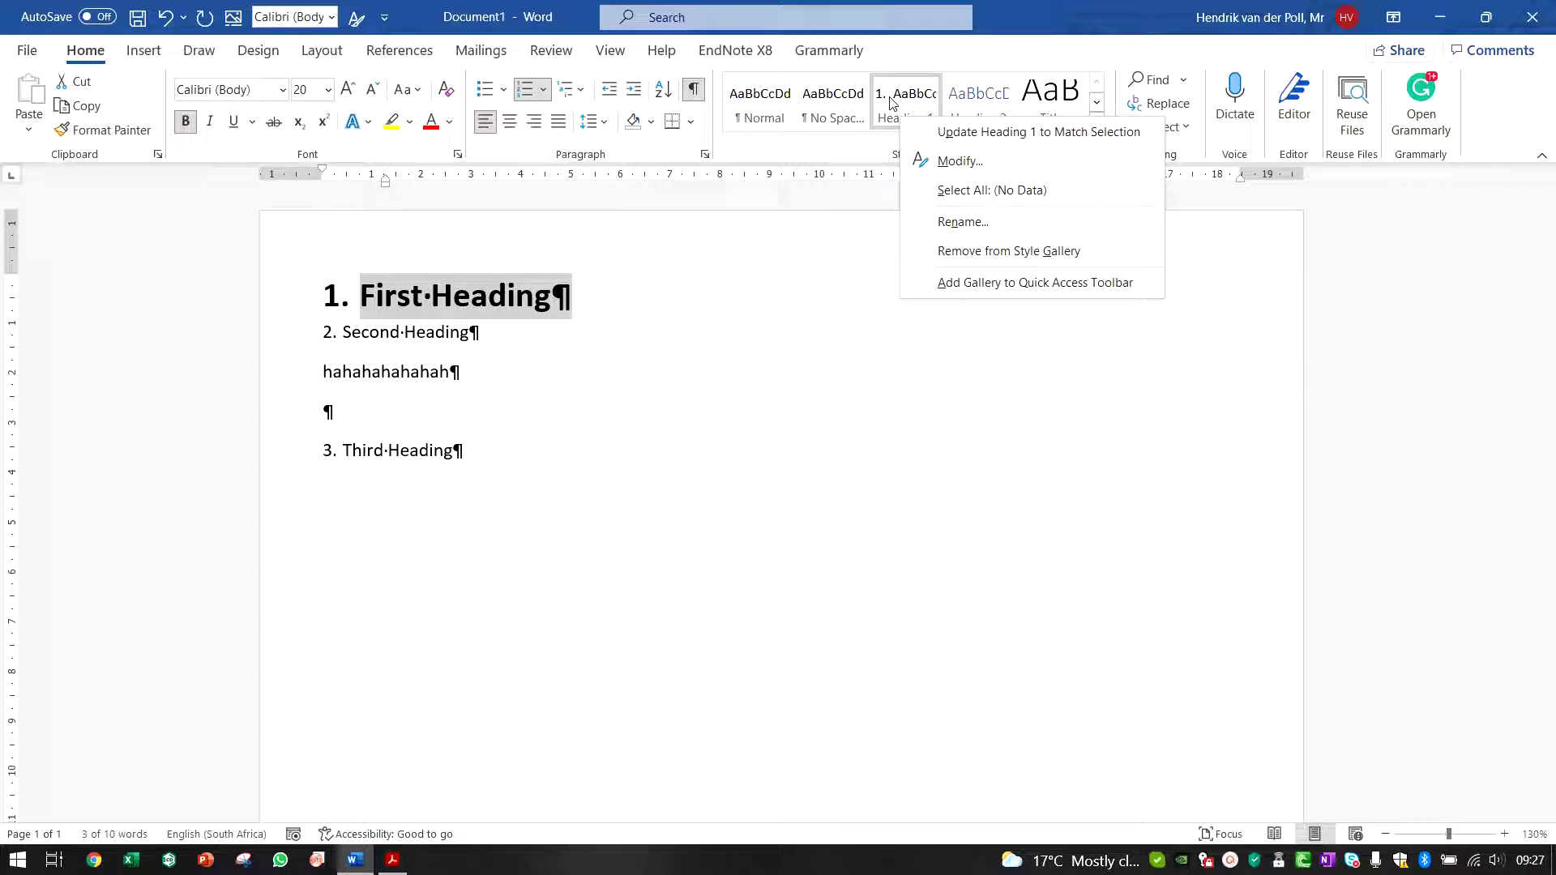
{"action": "left_click", "coordinate": [1016, 134]}
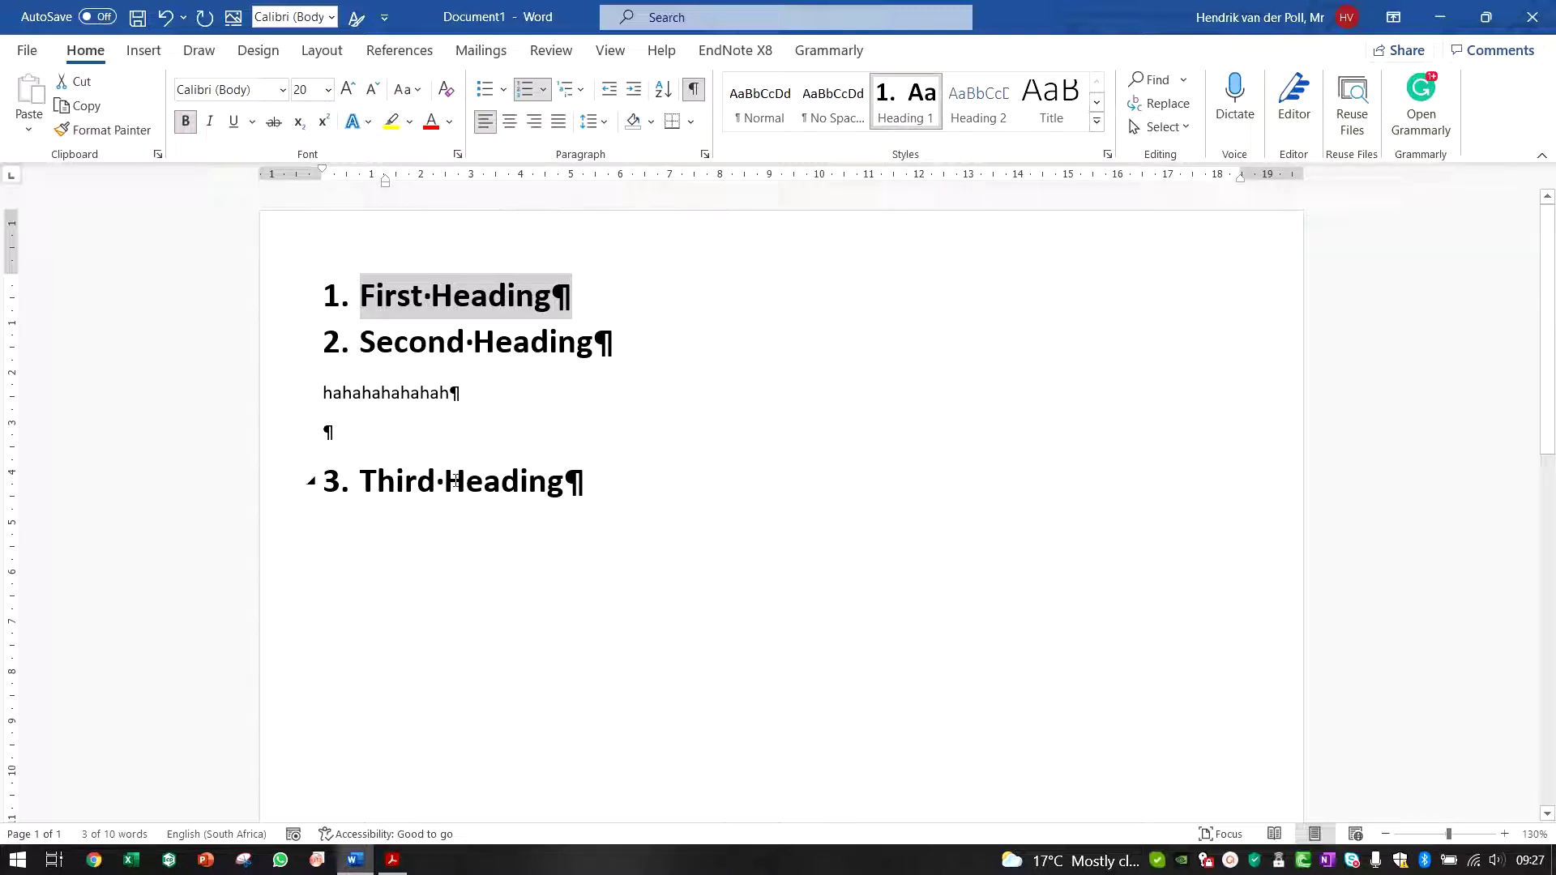
{"action": "left_click", "coordinate": [609, 299]}
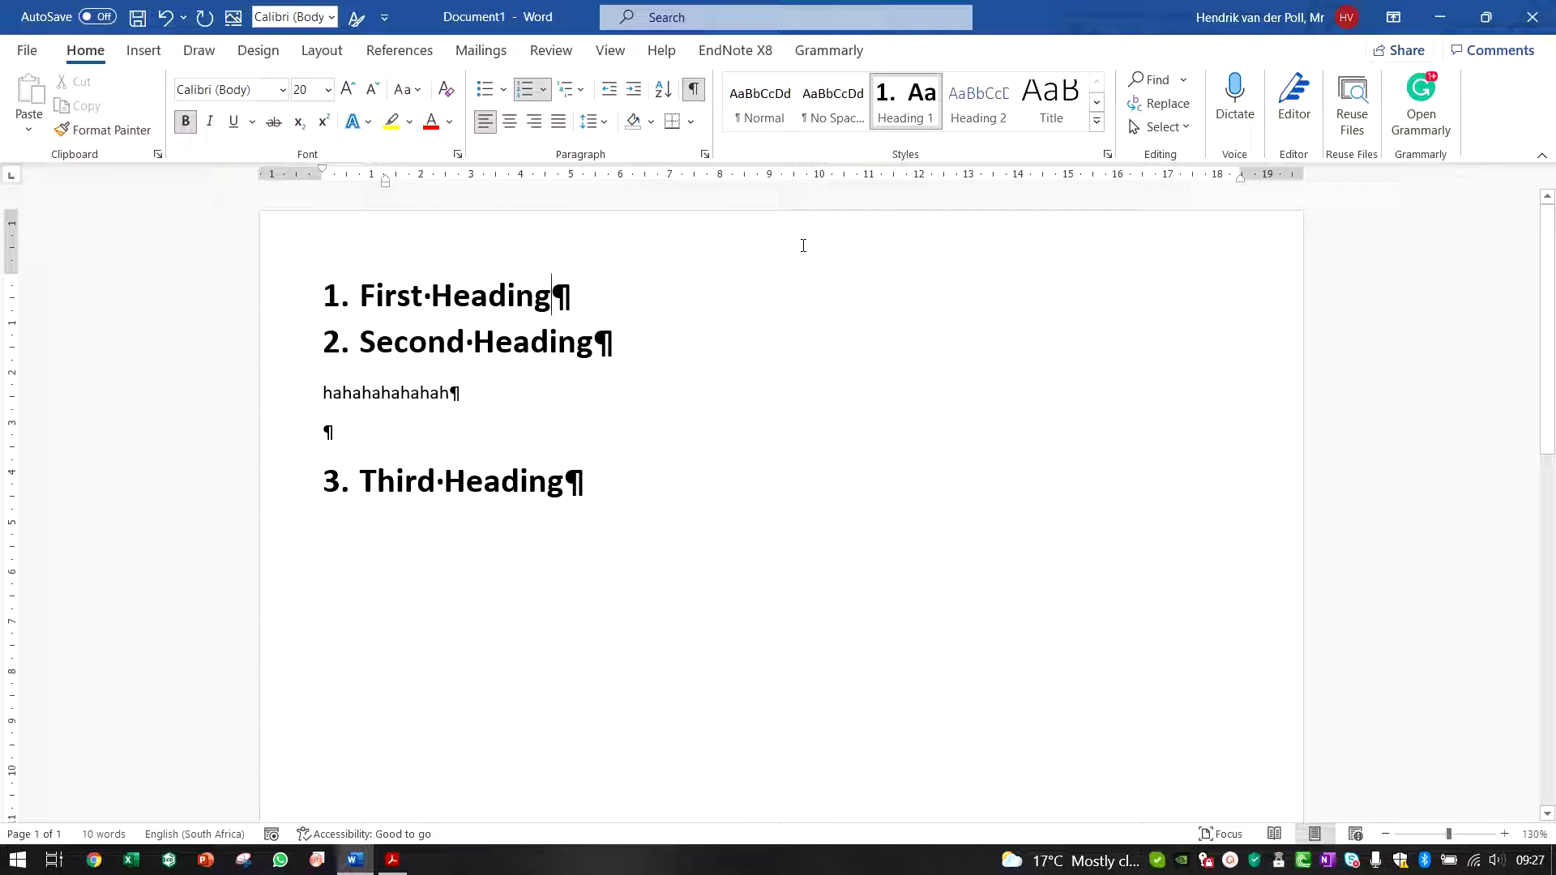
Try modifying the Heading 1 style to Segoe UI, italic and without bold, and undo the change
{"action": "right_click", "coordinate": [901, 111]}
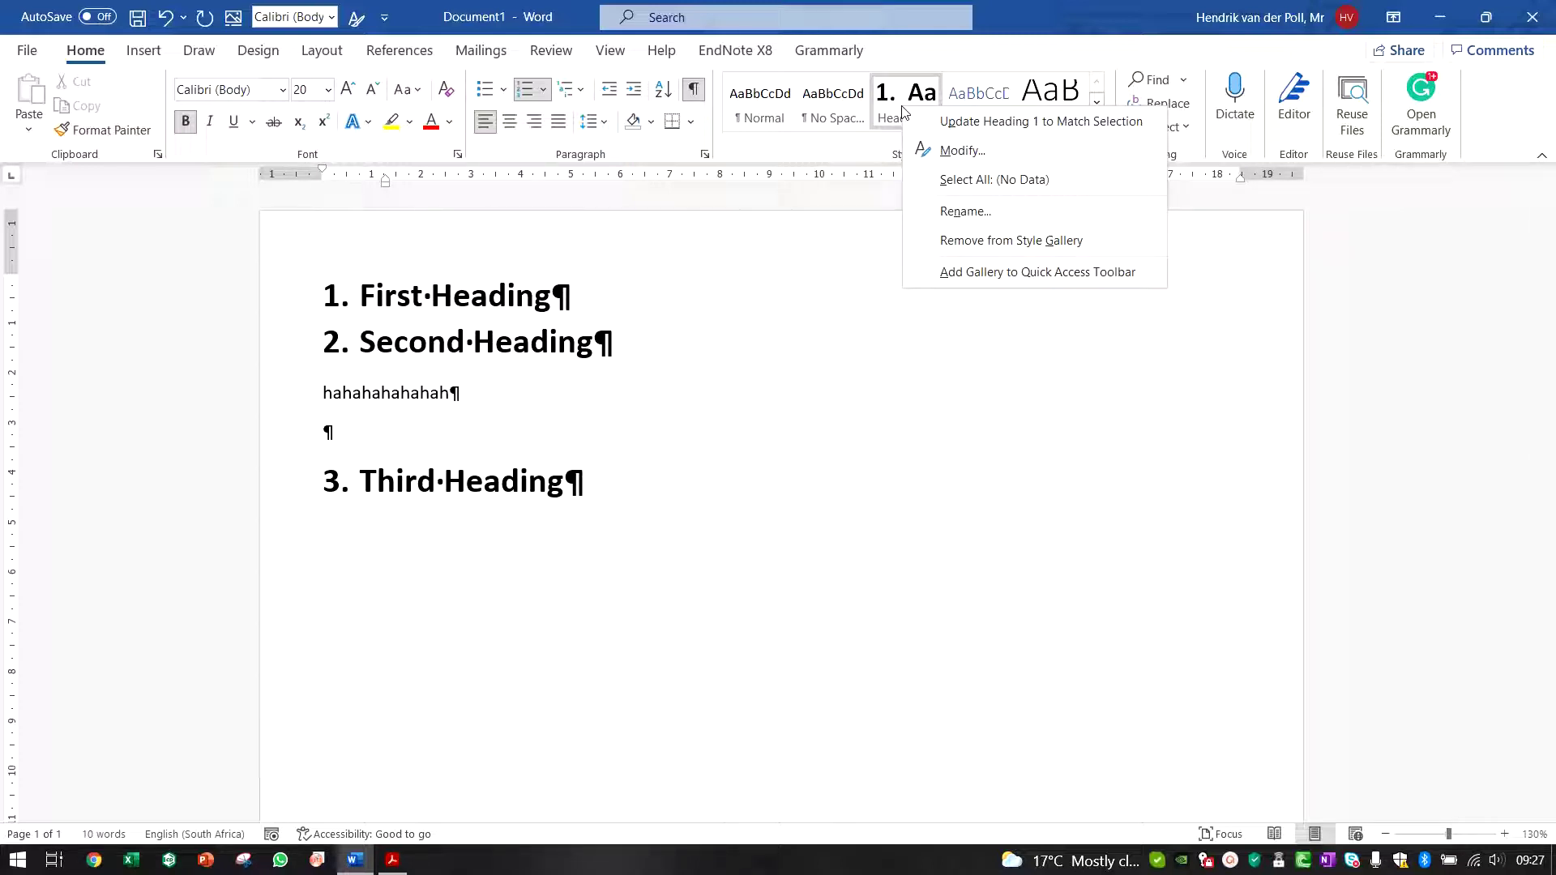
{"action": "left_click", "coordinate": [967, 150]}
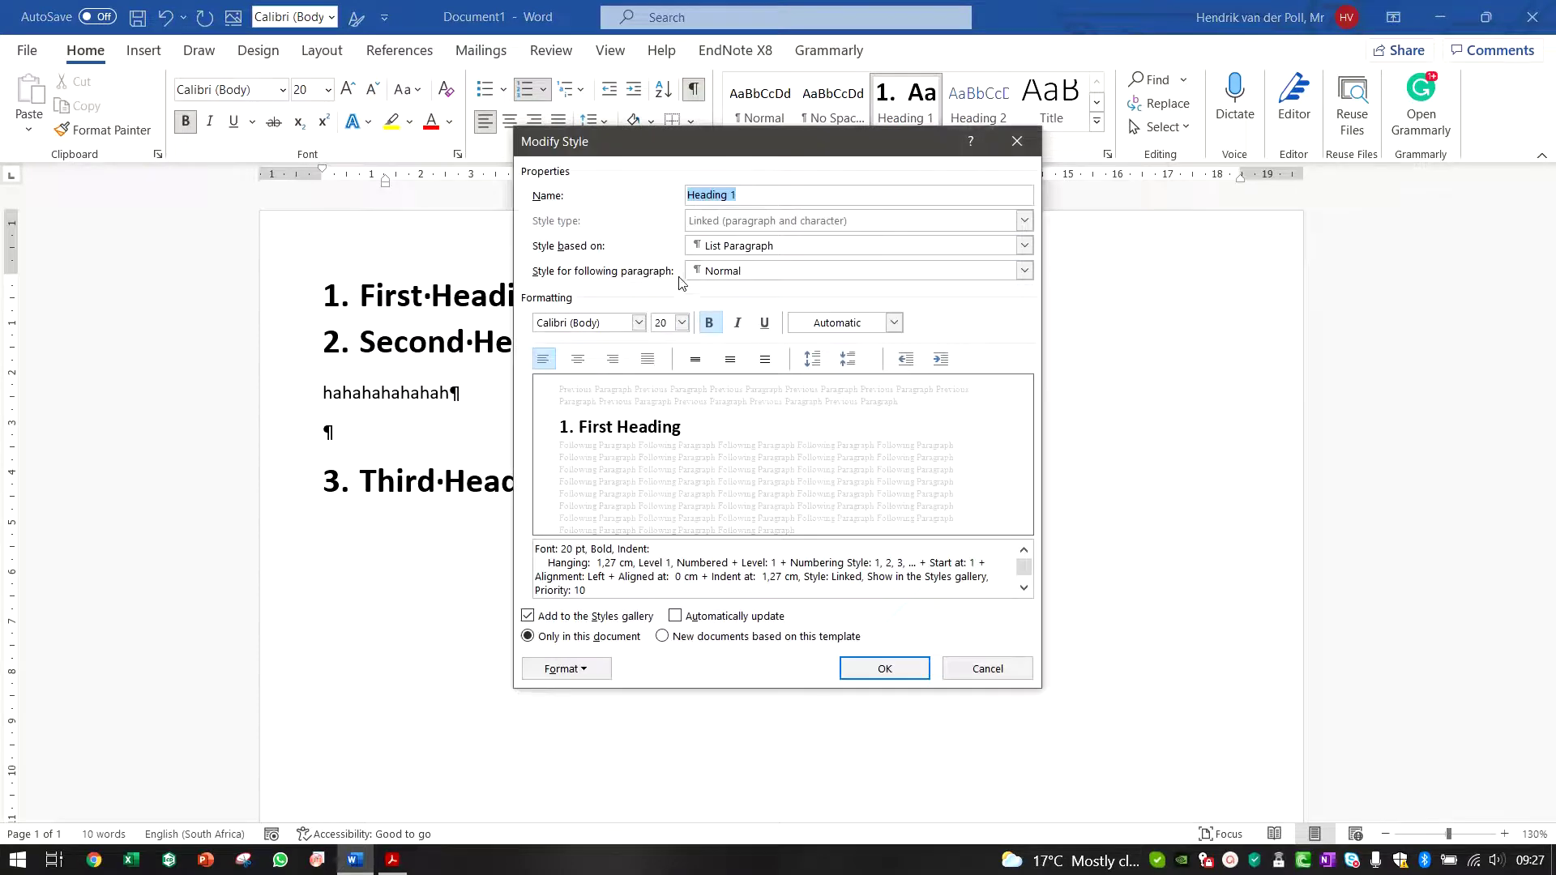
{"action": "left_click", "coordinate": [638, 323]}
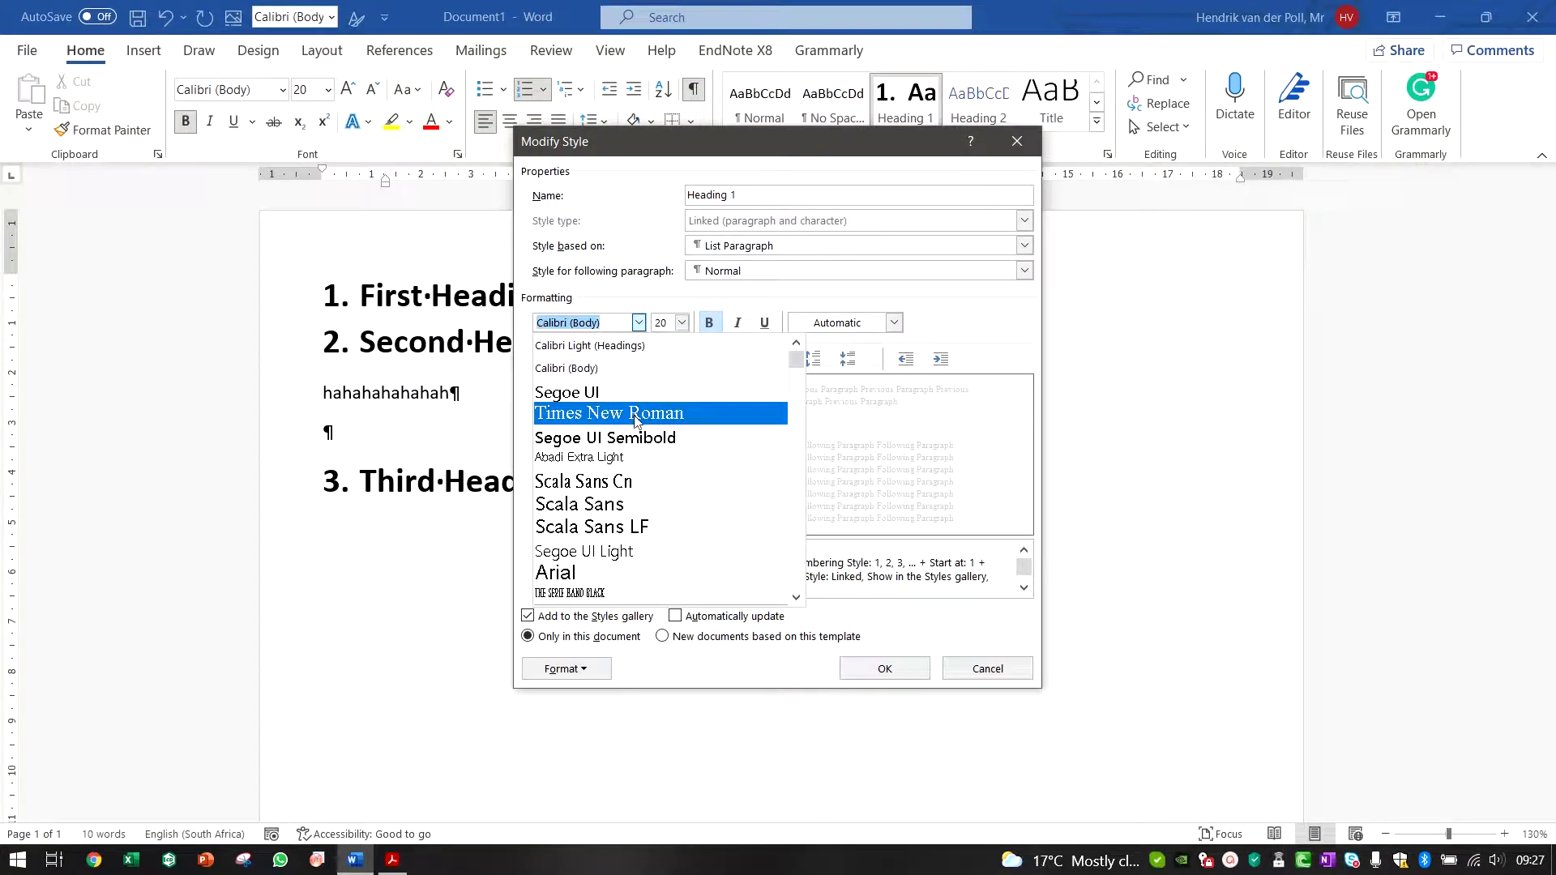
{"action": "left_click", "coordinate": [620, 394]}
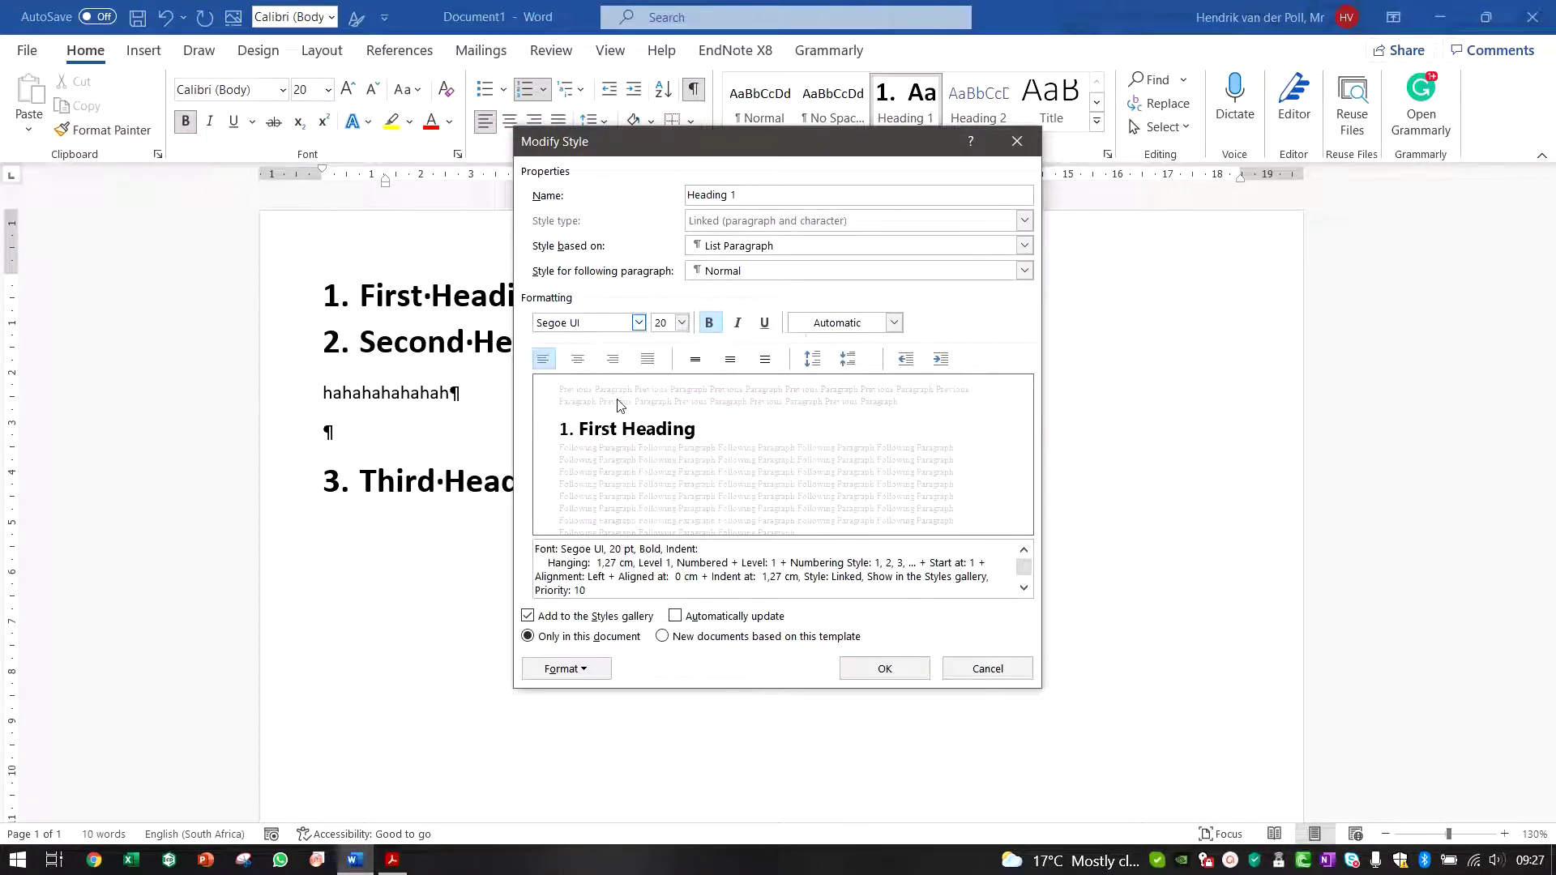
{"action": "left_click", "coordinate": [709, 325]}
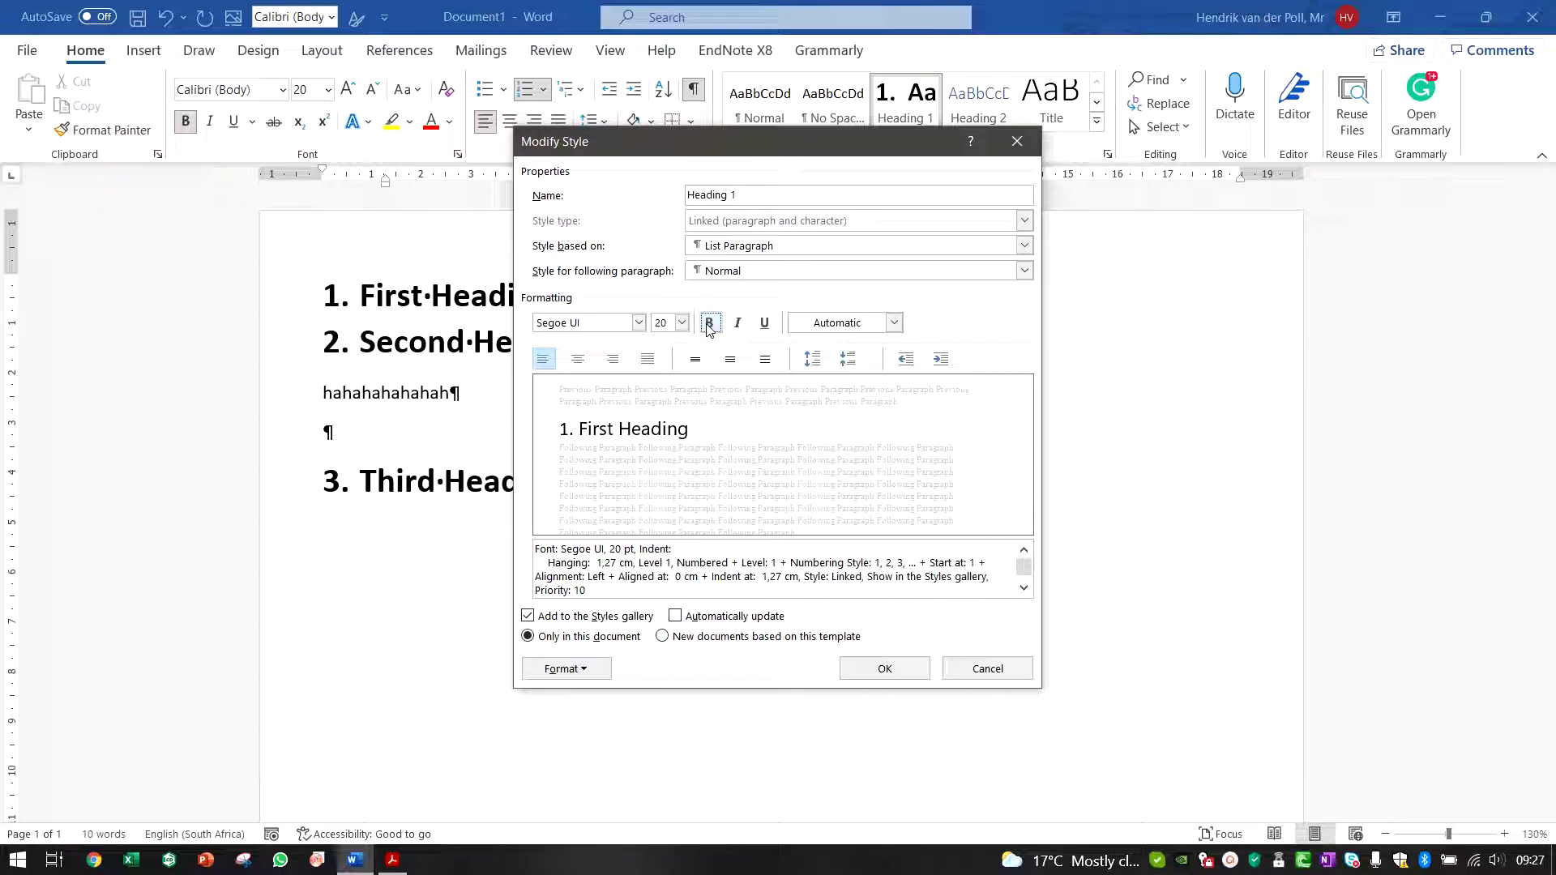
{"action": "left_click", "coordinate": [737, 324]}
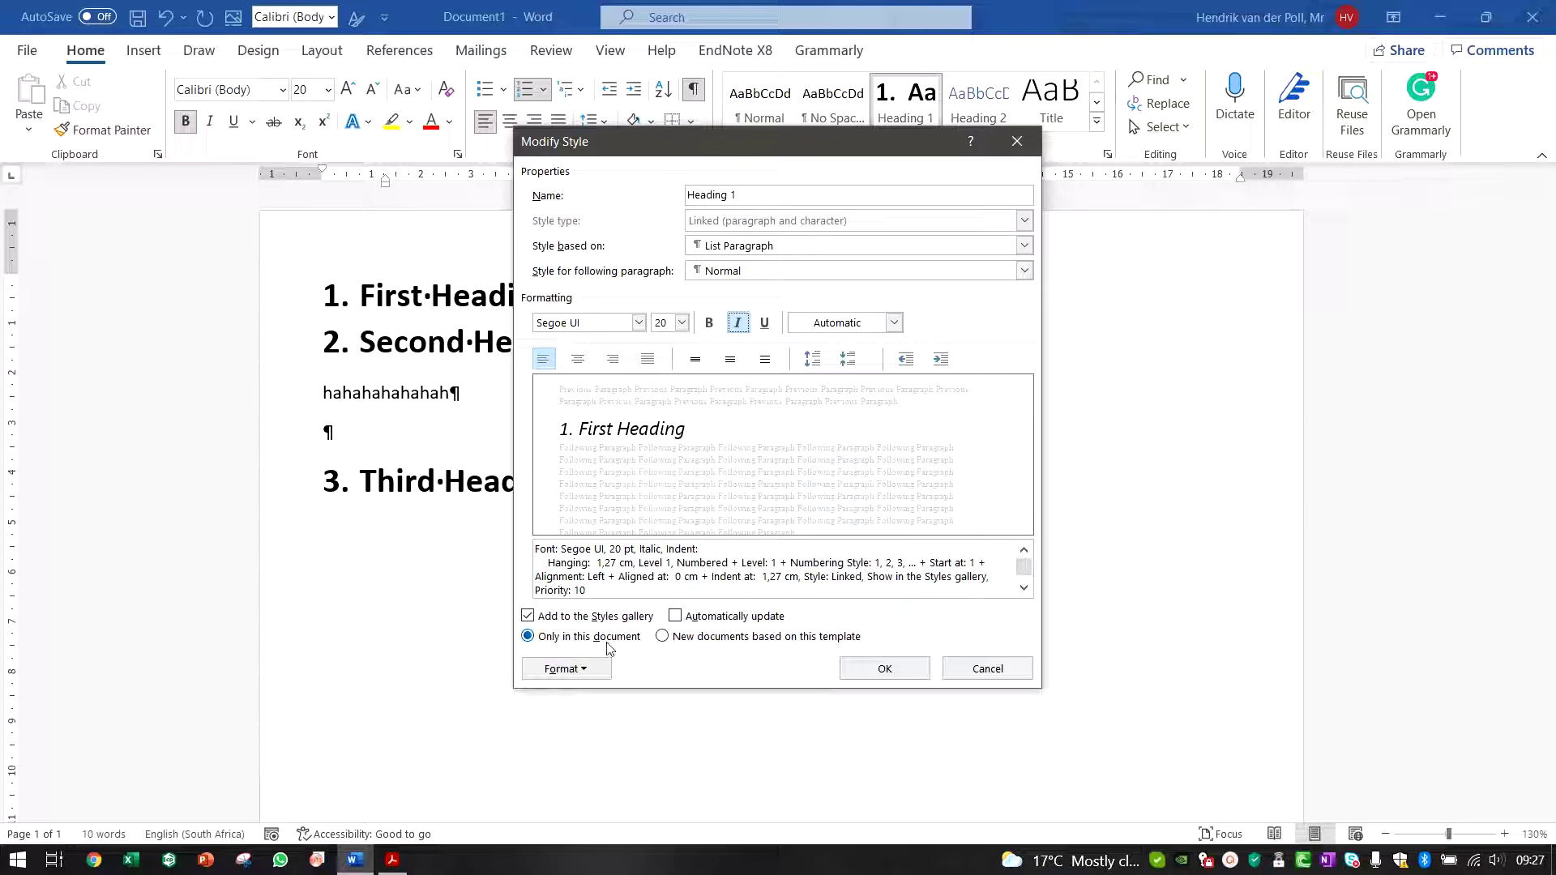
{"action": "left_click", "coordinate": [885, 670]}
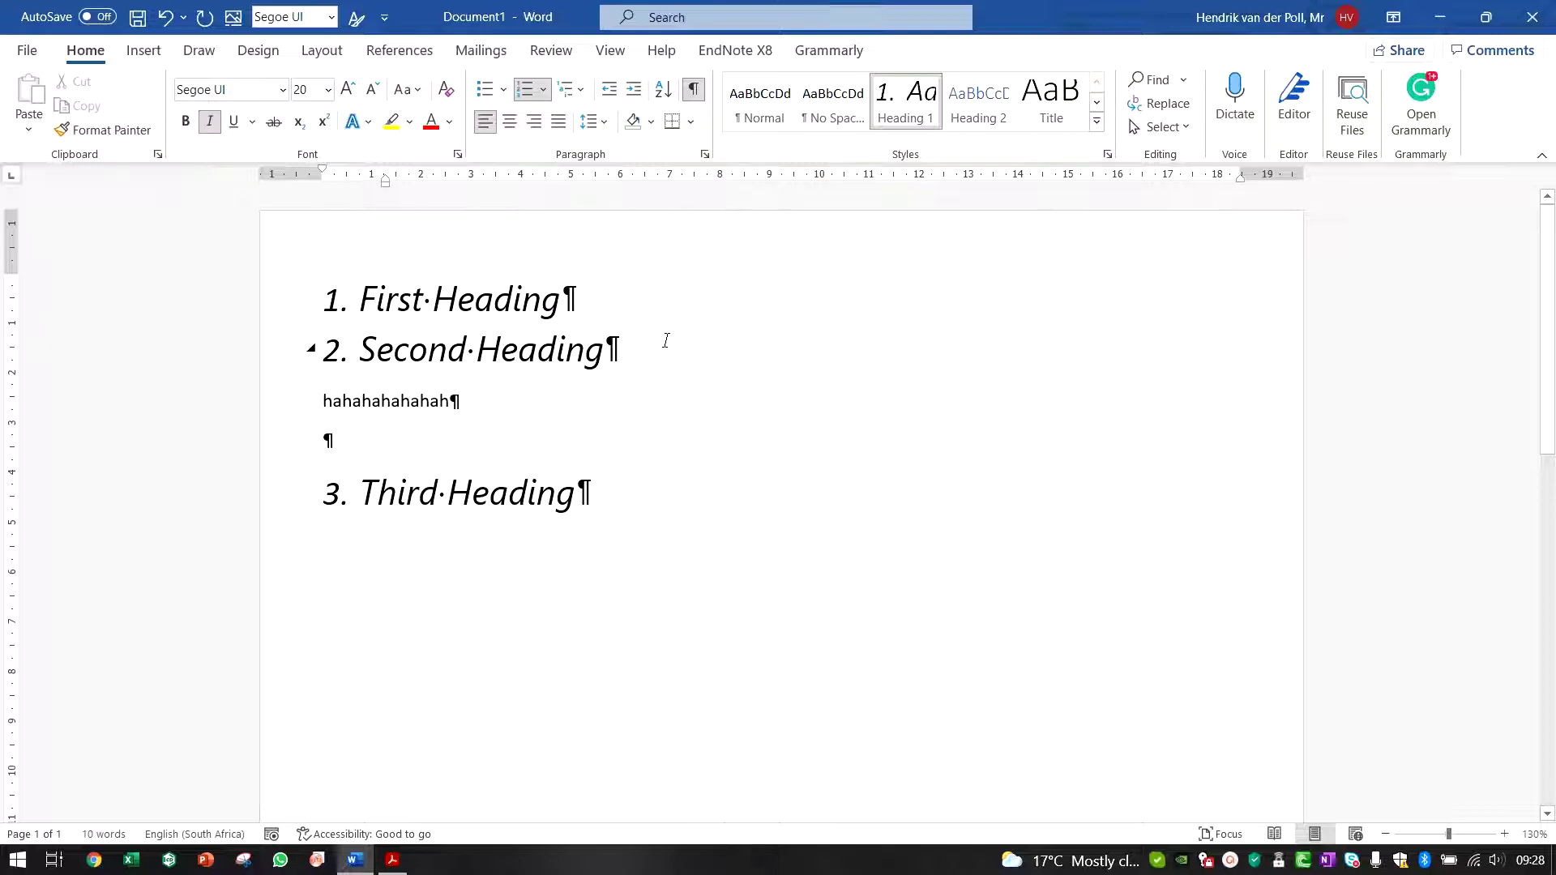
{"action": "key", "text": "ctrl+z"}
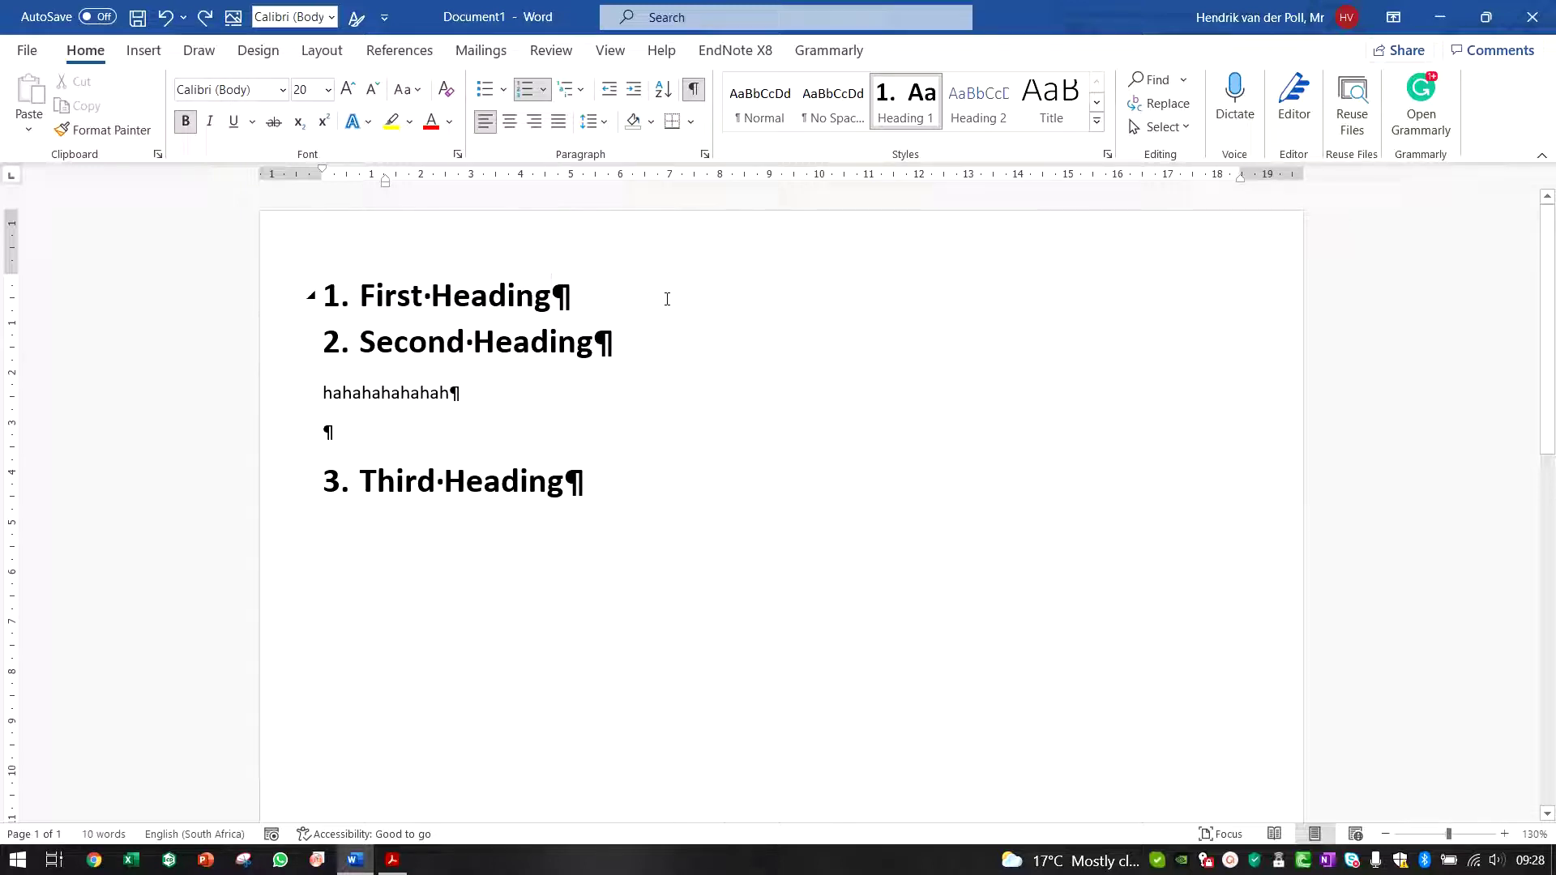
Add an empty body paragraph directly below First Heading and another below Second Heading
{"action": "key", "text": "Return"}
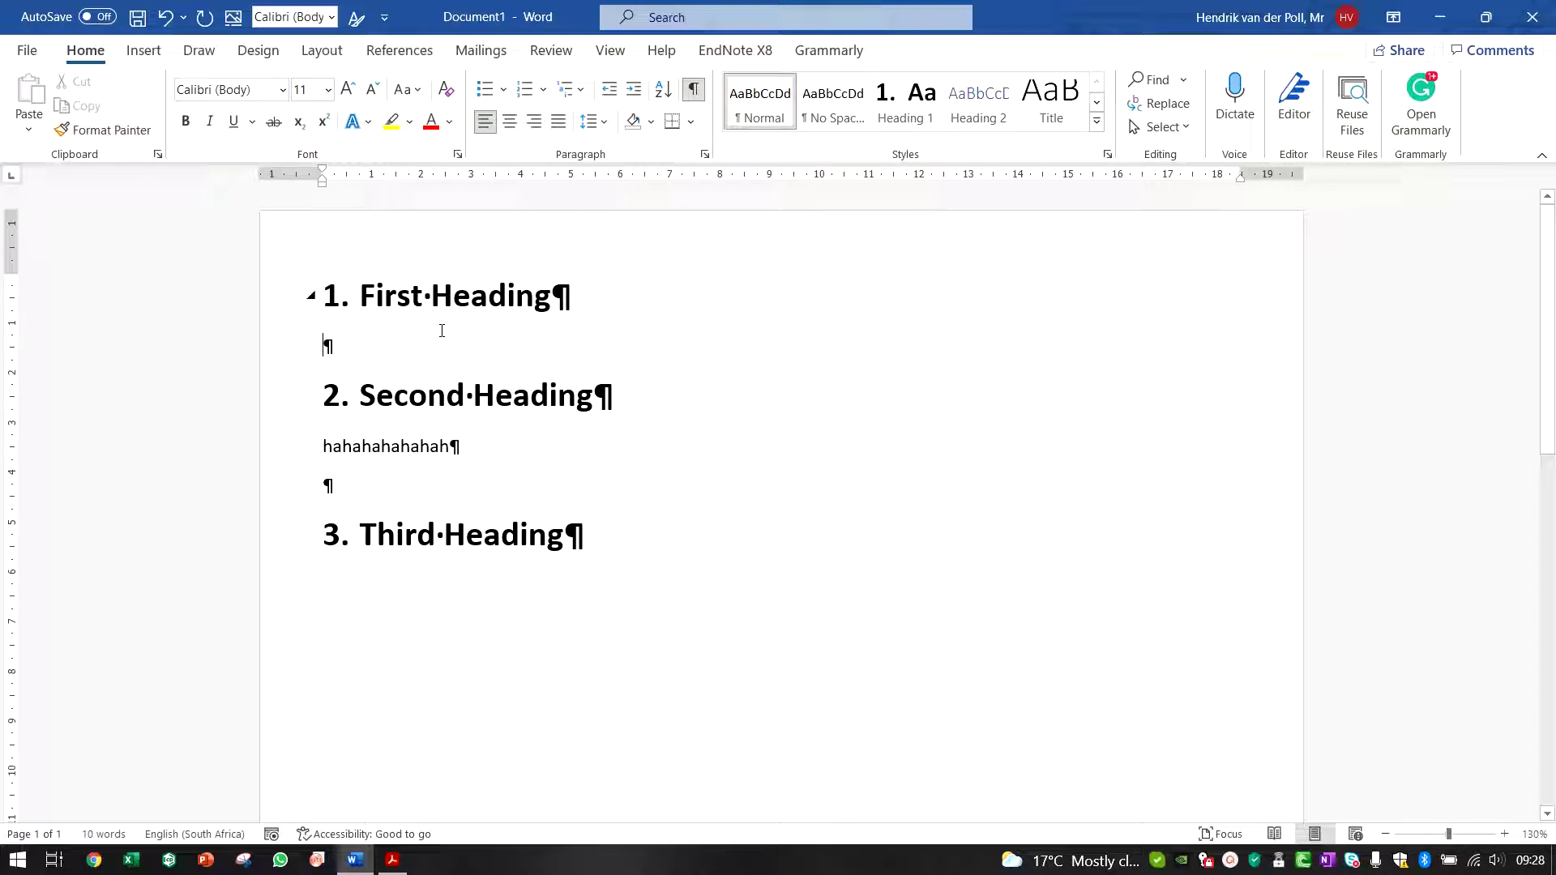
{"action": "left_click", "coordinate": [646, 397]}
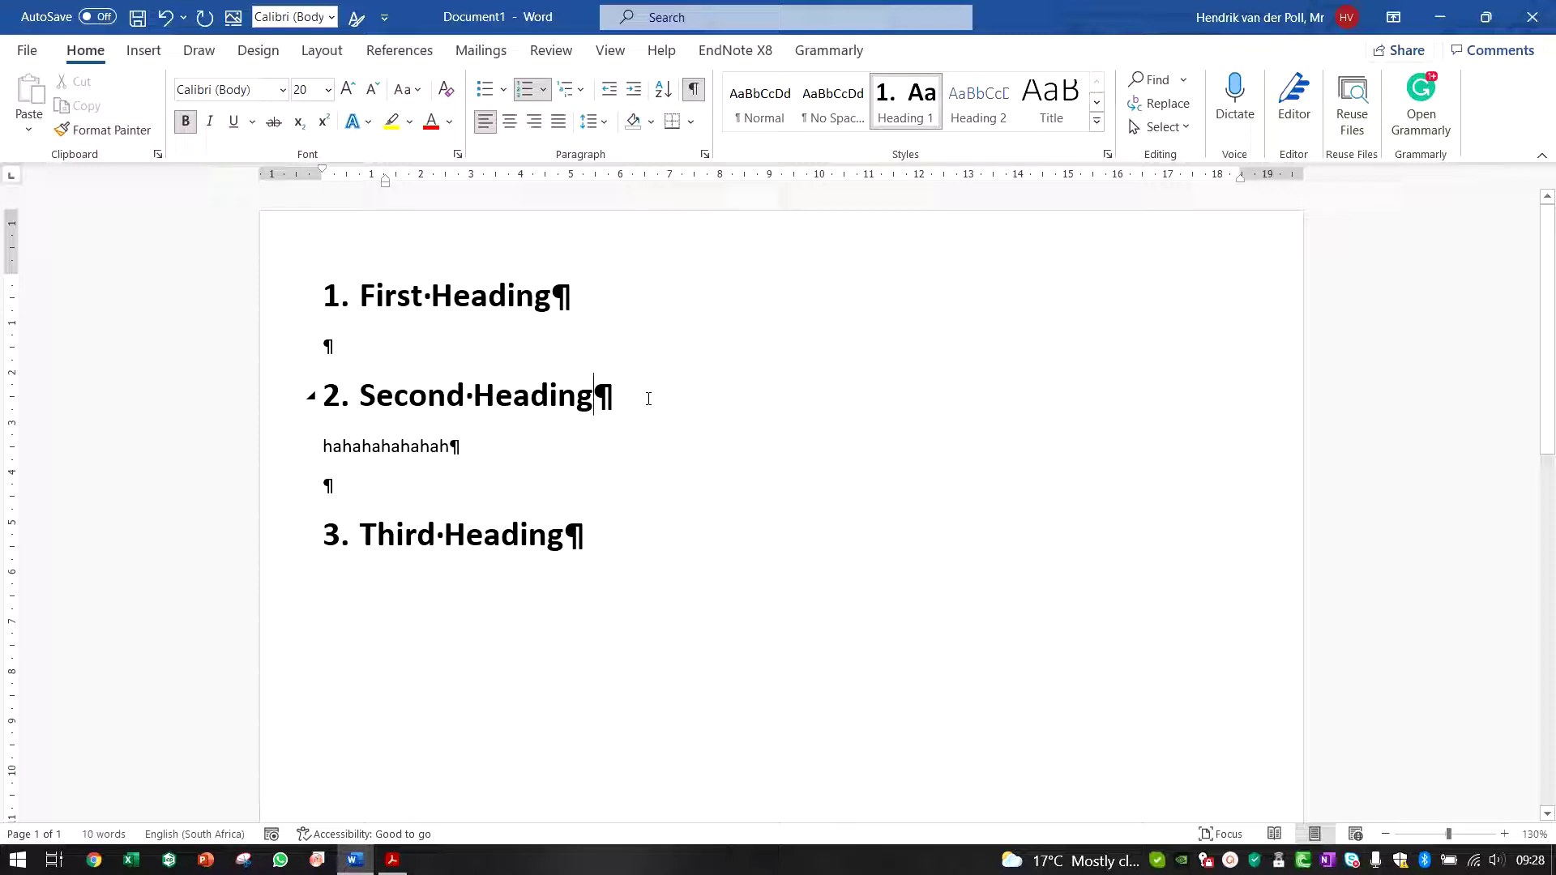
{"action": "key", "text": "Return"}
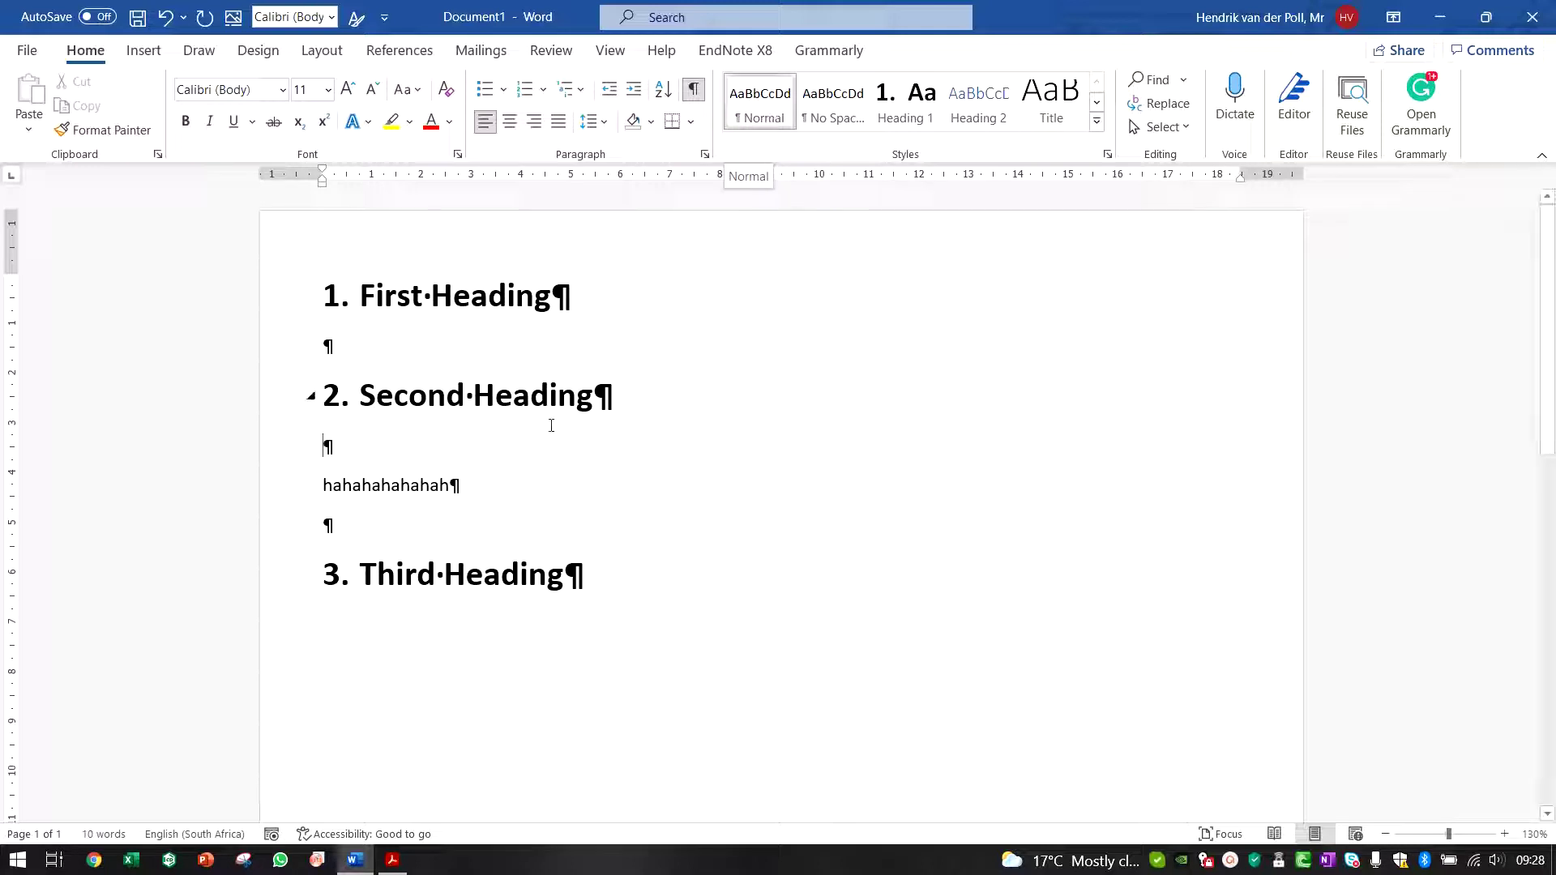
Justify the empty paragraph below Second Heading and return it to left alignment
{"action": "left_click", "coordinate": [395, 401]}
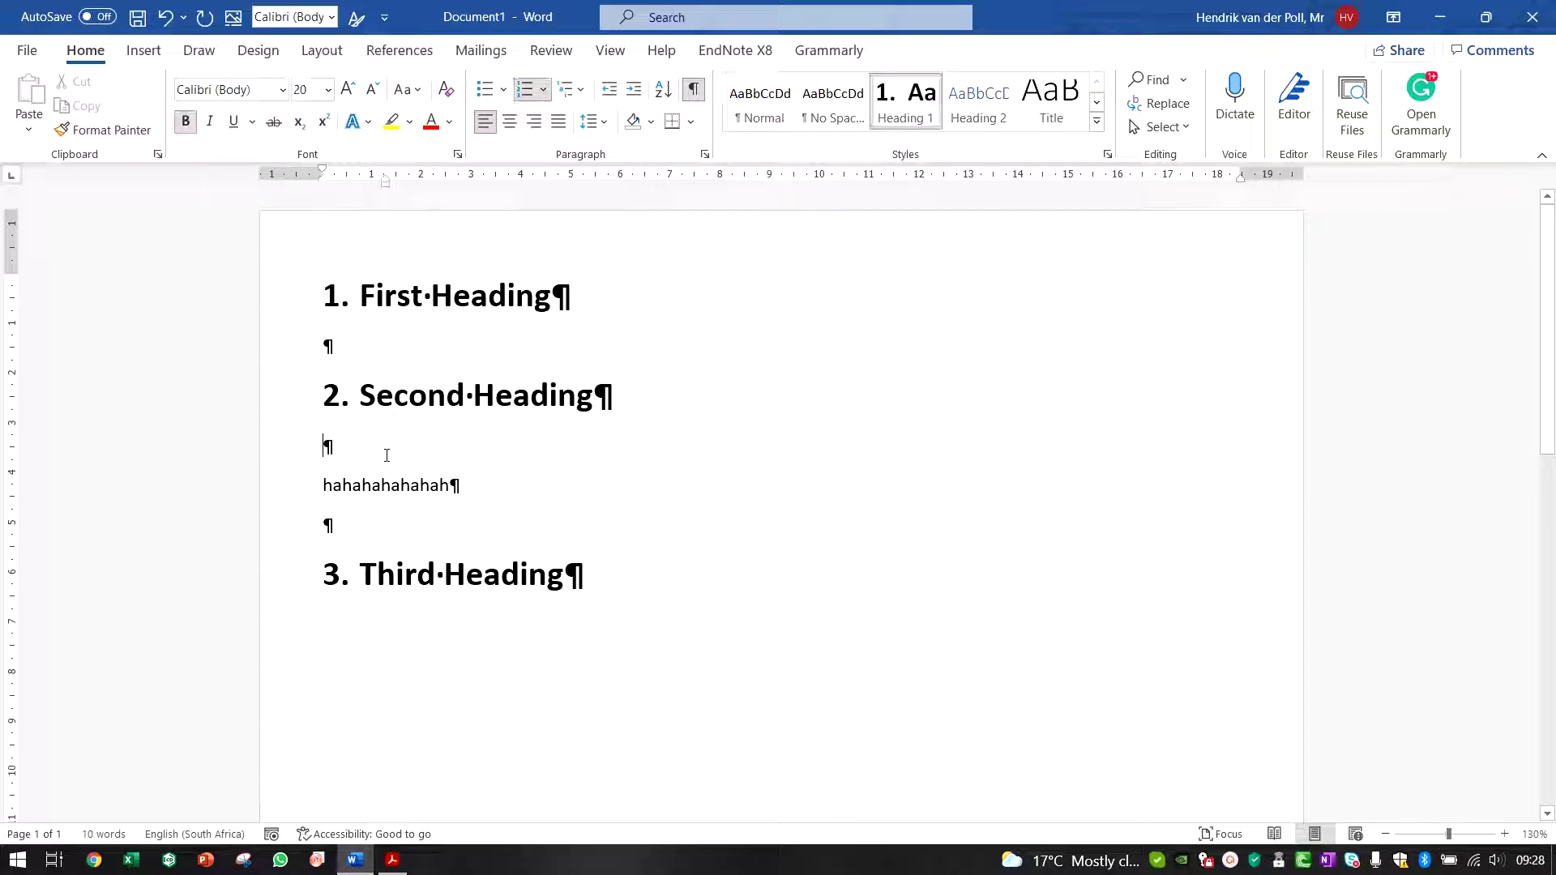
{"action": "left_click", "coordinate": [559, 121]}
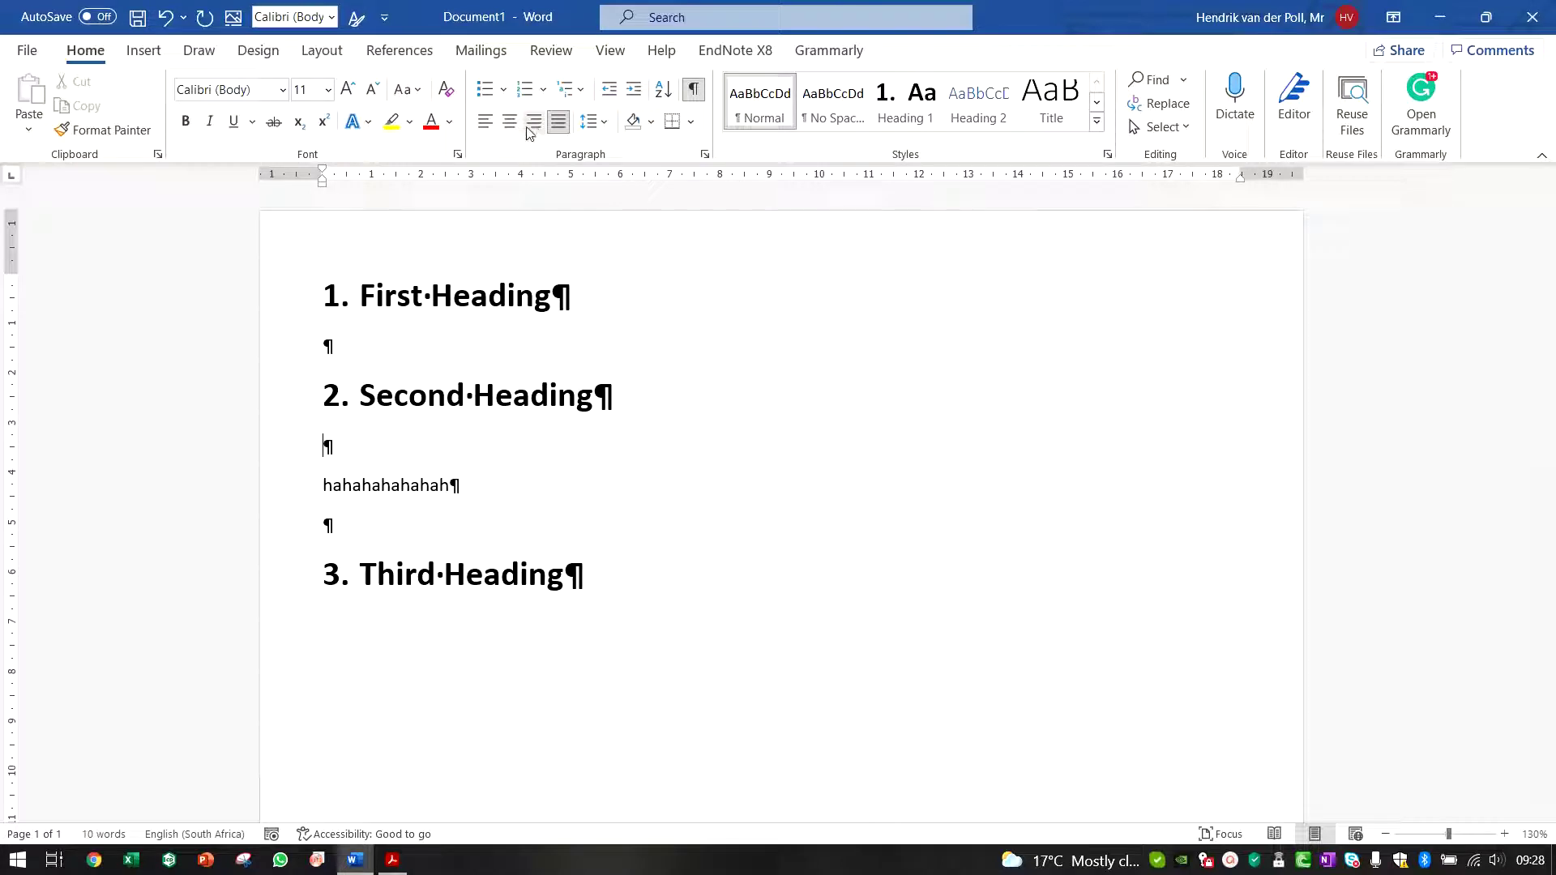
{"action": "left_click", "coordinate": [491, 127]}
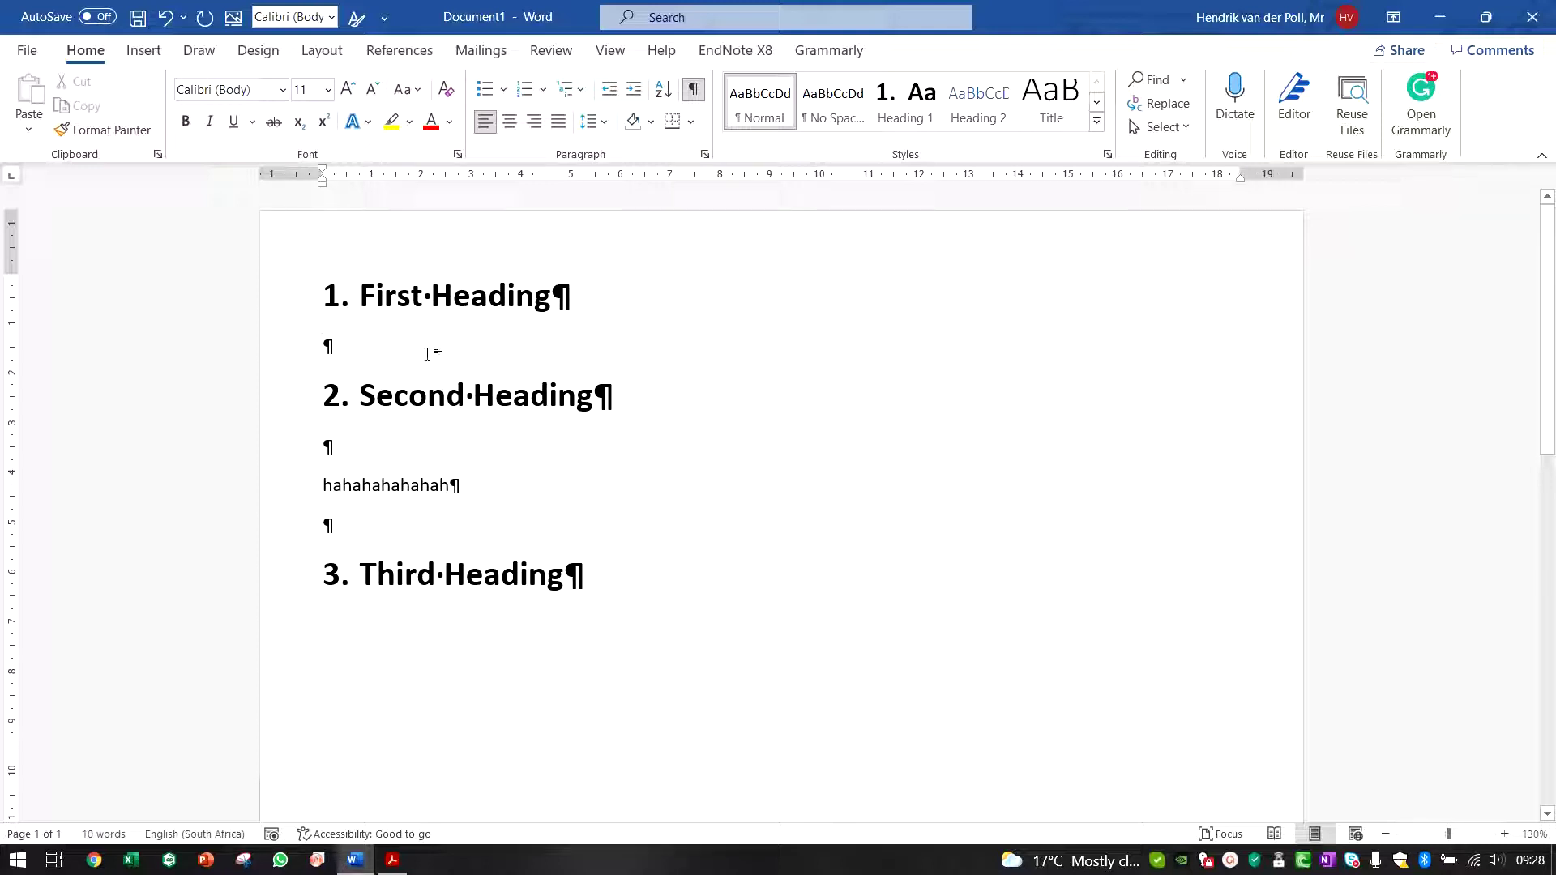
Replace the First Heading text with "Introduction"
{"action": "mouse_move", "coordinate": [413, 330]}
{"action": "left_click_drag", "start_coordinate": [573, 298], "coordinate": [358, 300]}
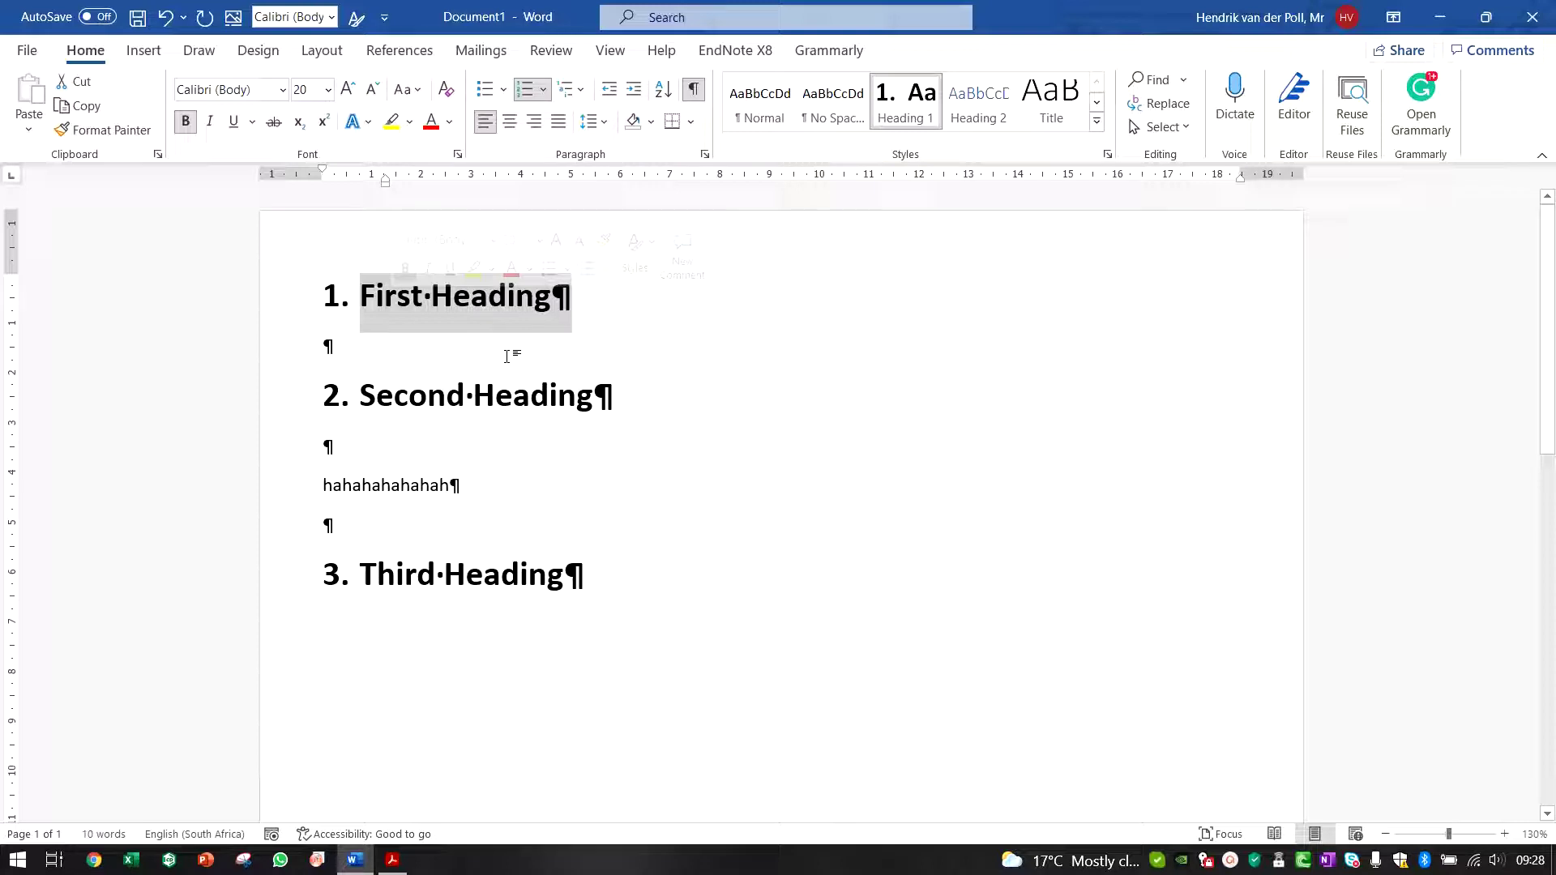
{"action": "type", "text": "Introduction"}
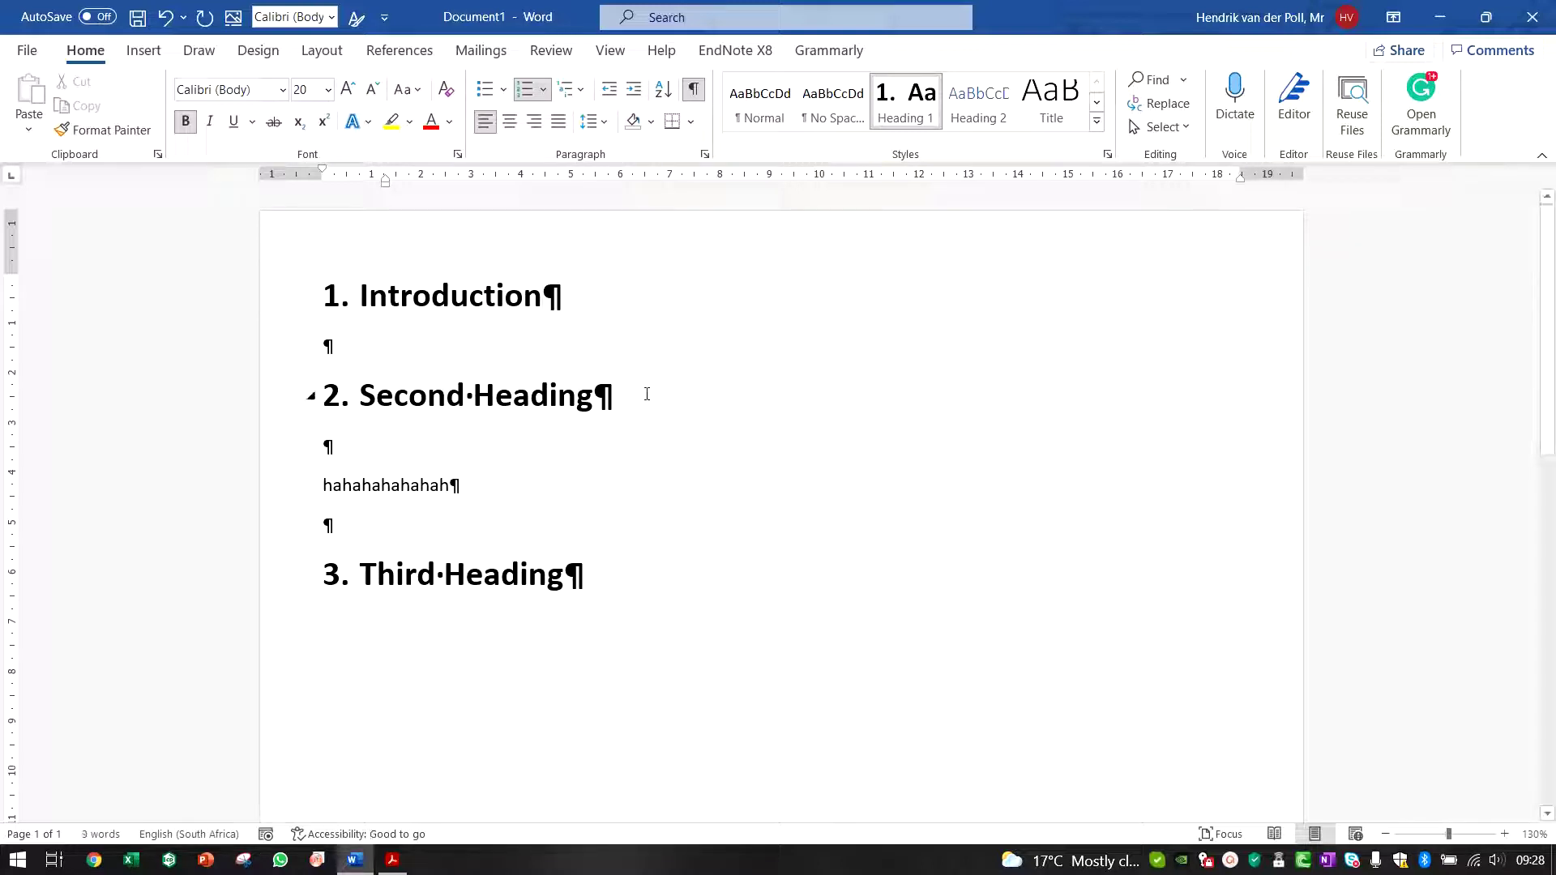
Replace the Second Heading text with "Results"
{"action": "left_click_drag", "start_coordinate": [640, 394], "coordinate": [402, 419]}
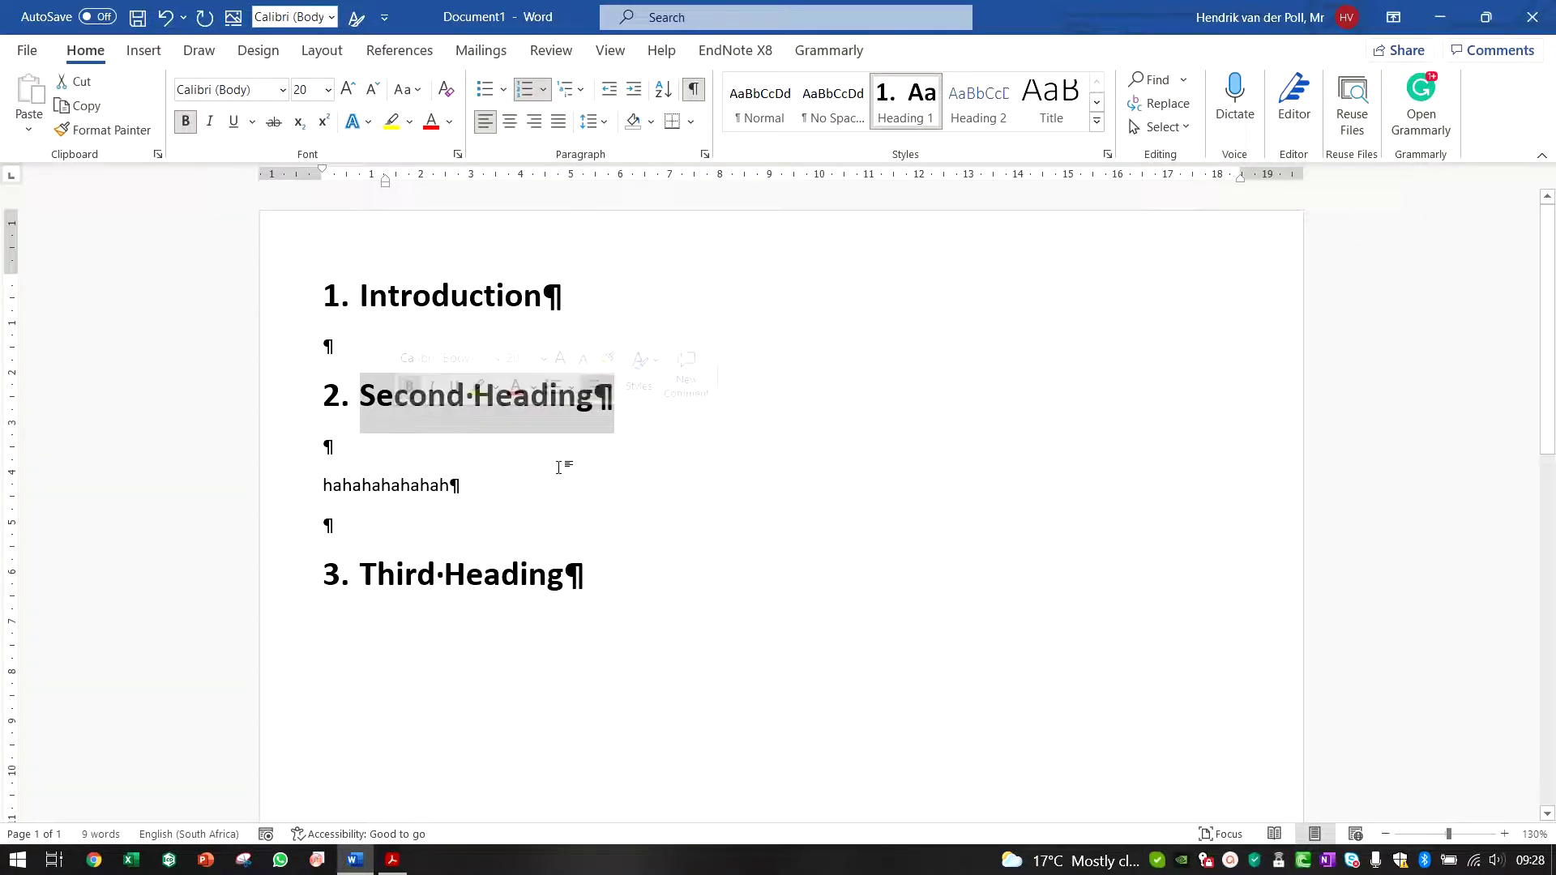
{"action": "type", "text": "Result"}
{"action": "key", "text": "BackSpace"}
{"action": "key", "text": "BackSpace"}
{"action": "type", "text": "lt"}
{"action": "key", "text": "BackSpace"}
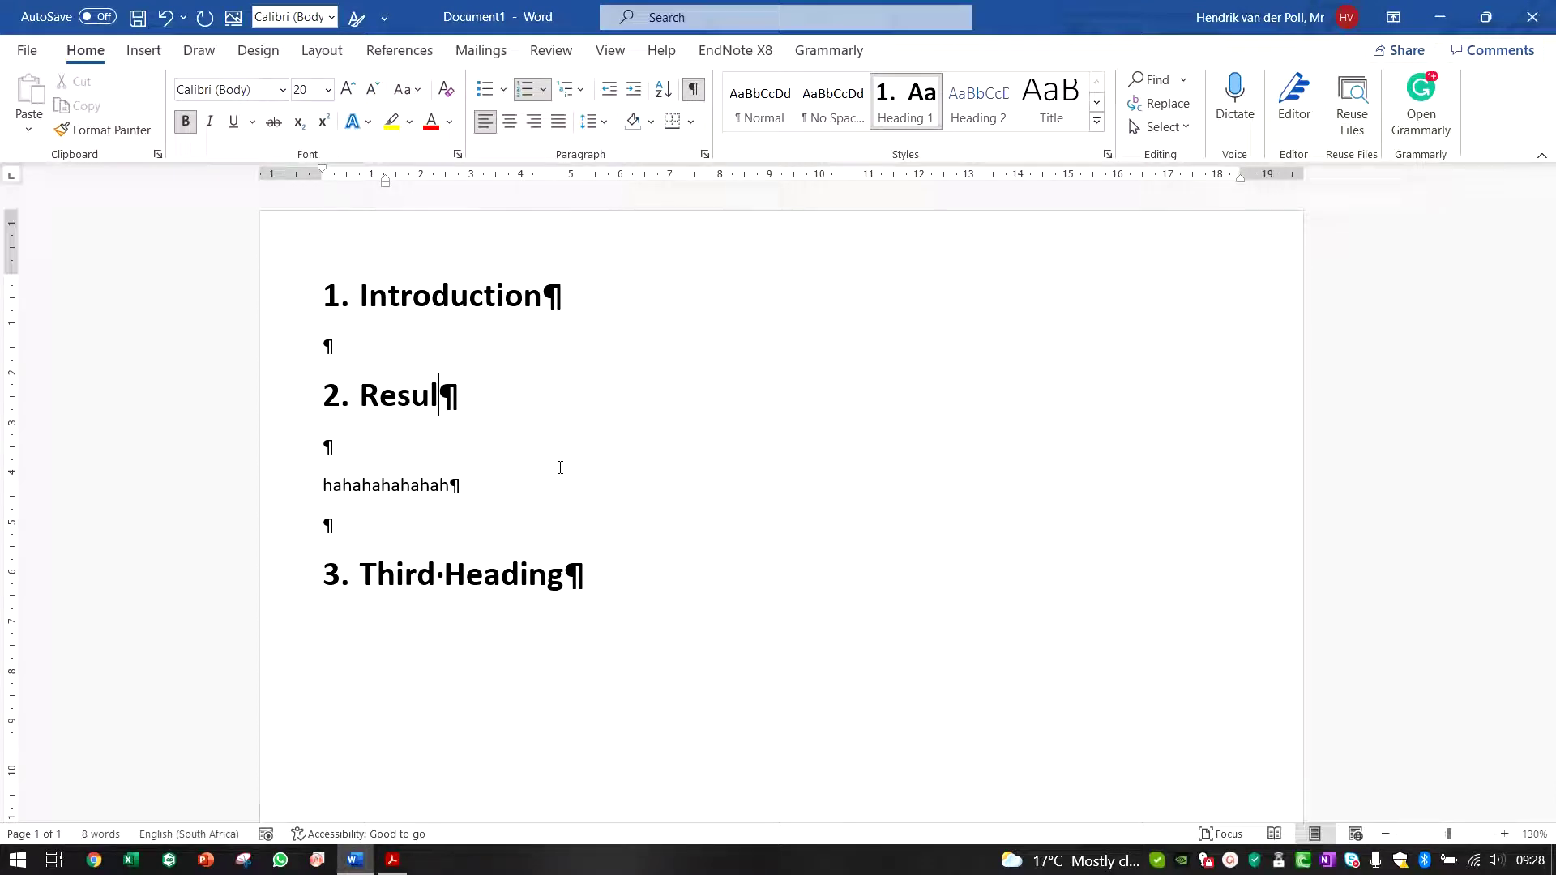
{"action": "type", "text": "ts"}
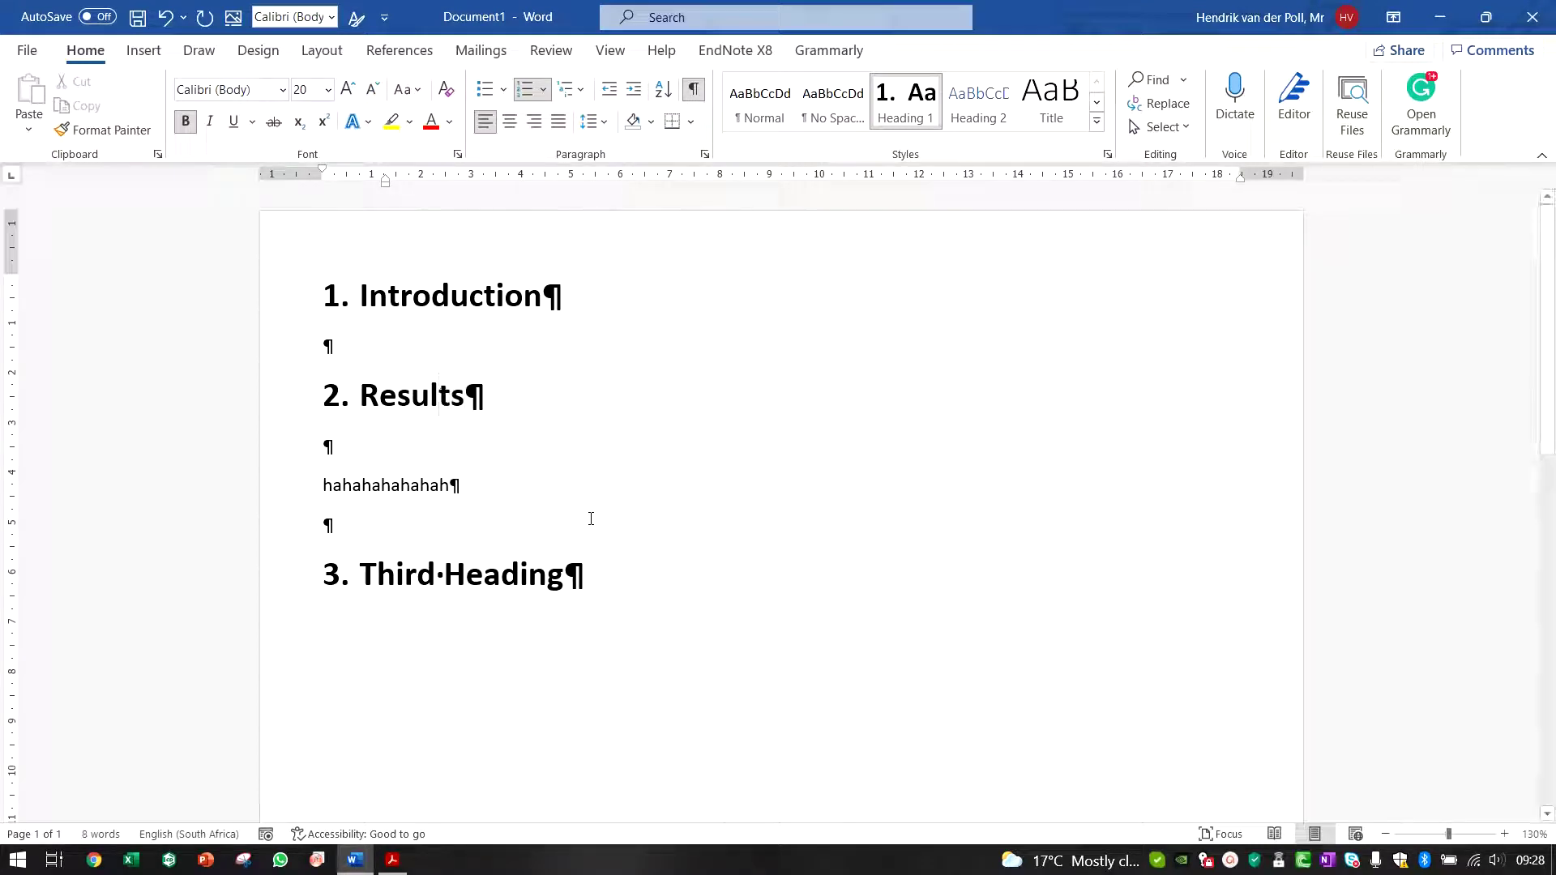
Replace the Third Heading text with "Discussion" and add two empty paragraphs below it
{"action": "left_click", "coordinate": [267, 590]}
{"action": "type", "text": "Di"}
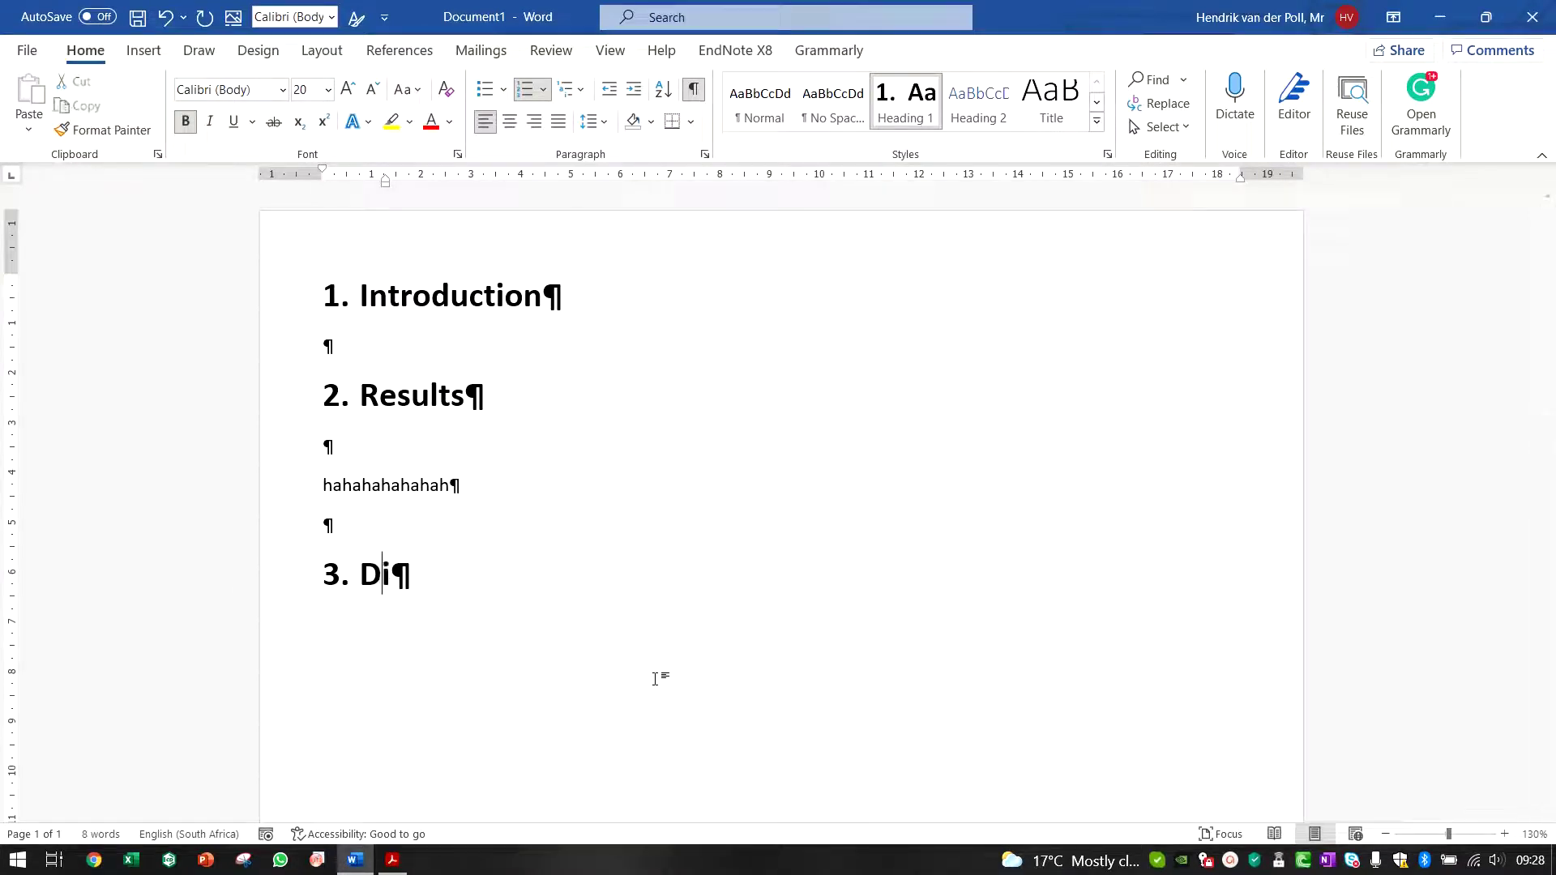
{"action": "type", "text": "scussion"}
{"action": "key", "text": "Return"}
{"action": "key", "text": "Return"}
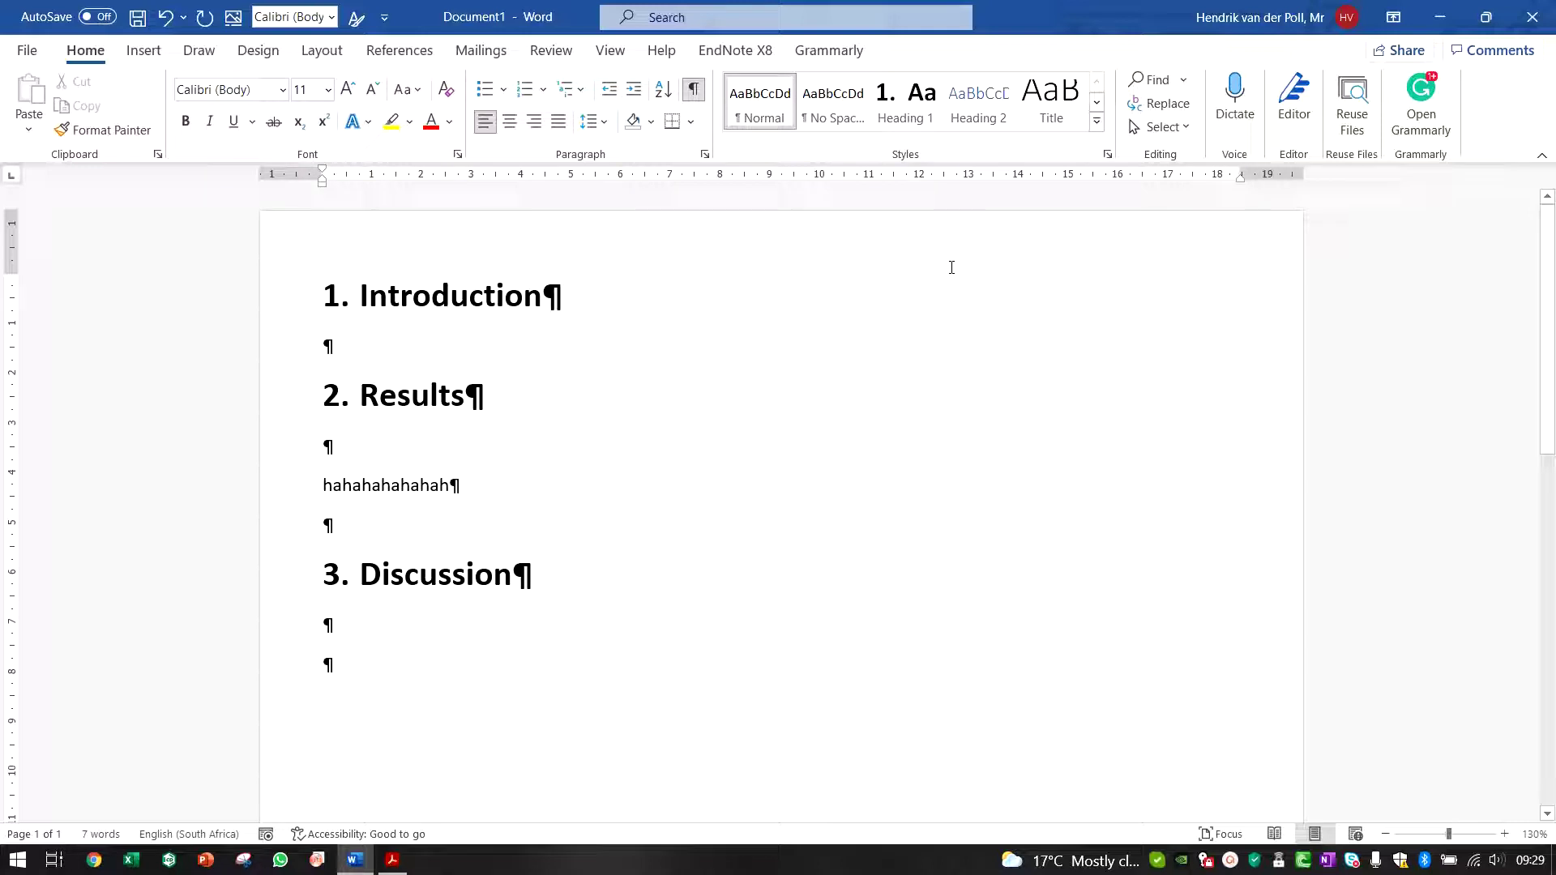
Add a fourth heading "Conclusion" in the Heading 1 style at the document's end, followed by an empty paragraph
{"action": "left_click", "coordinate": [901, 113]}
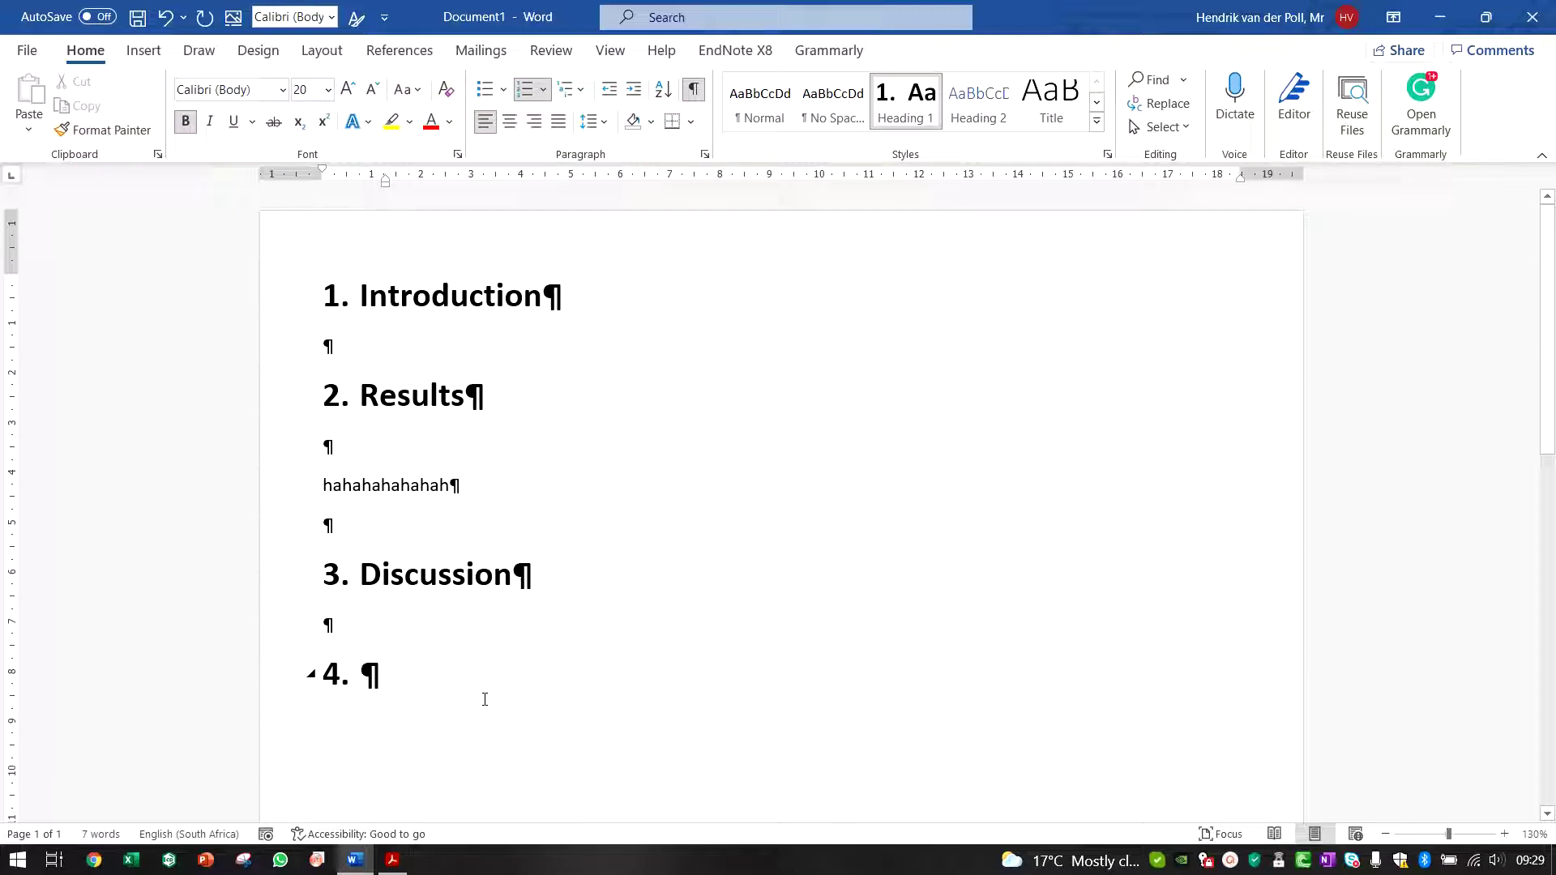
{"action": "type", "text": "Co"}
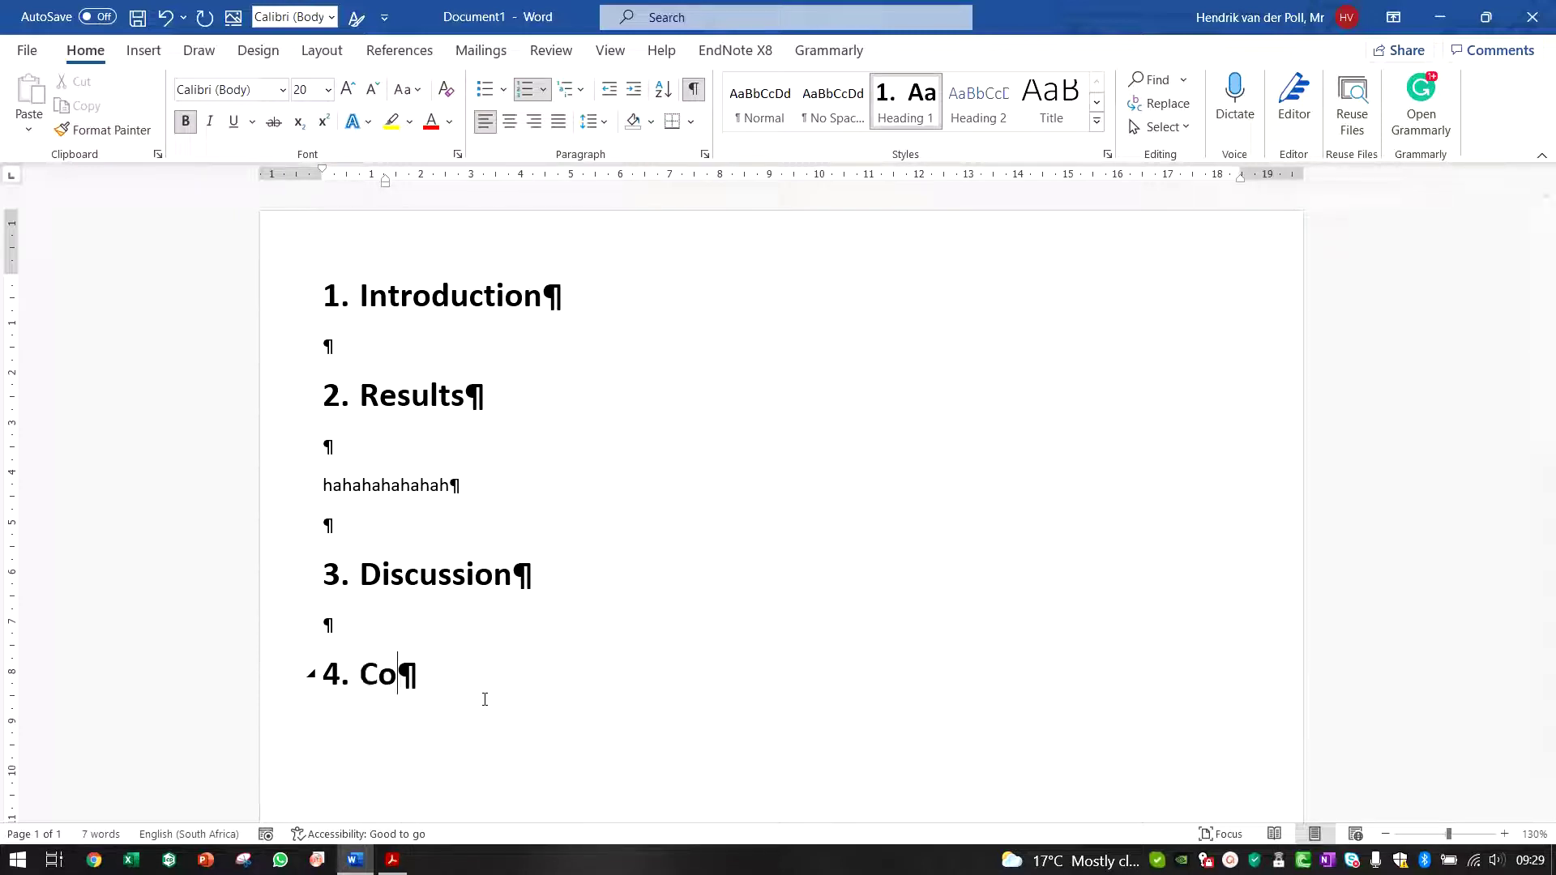
{"action": "type", "text": "nclusion"}
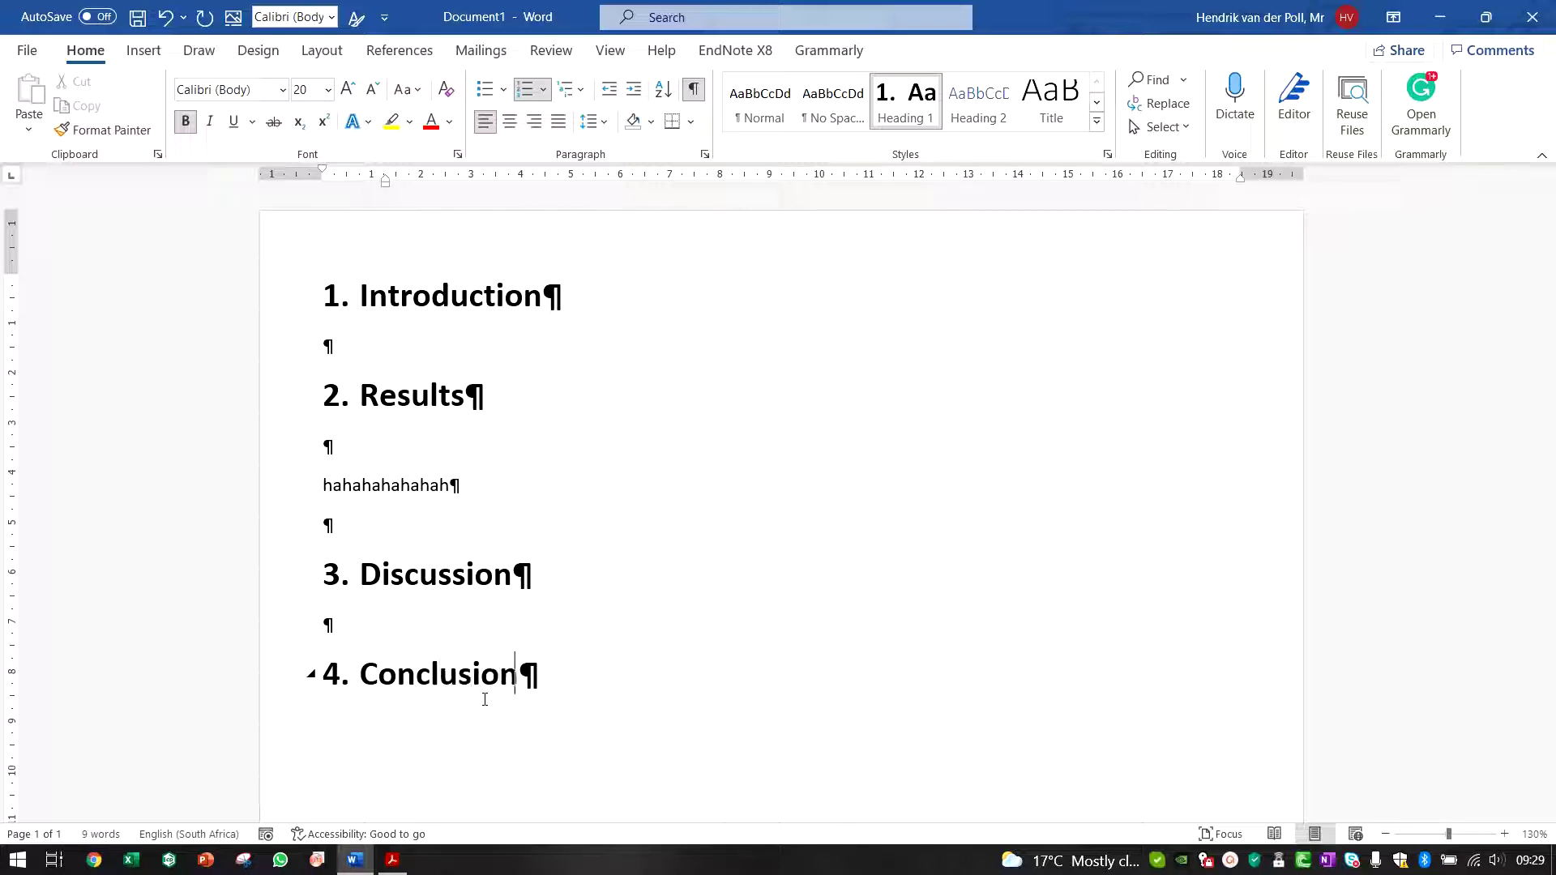
{"action": "key", "text": "Return"}
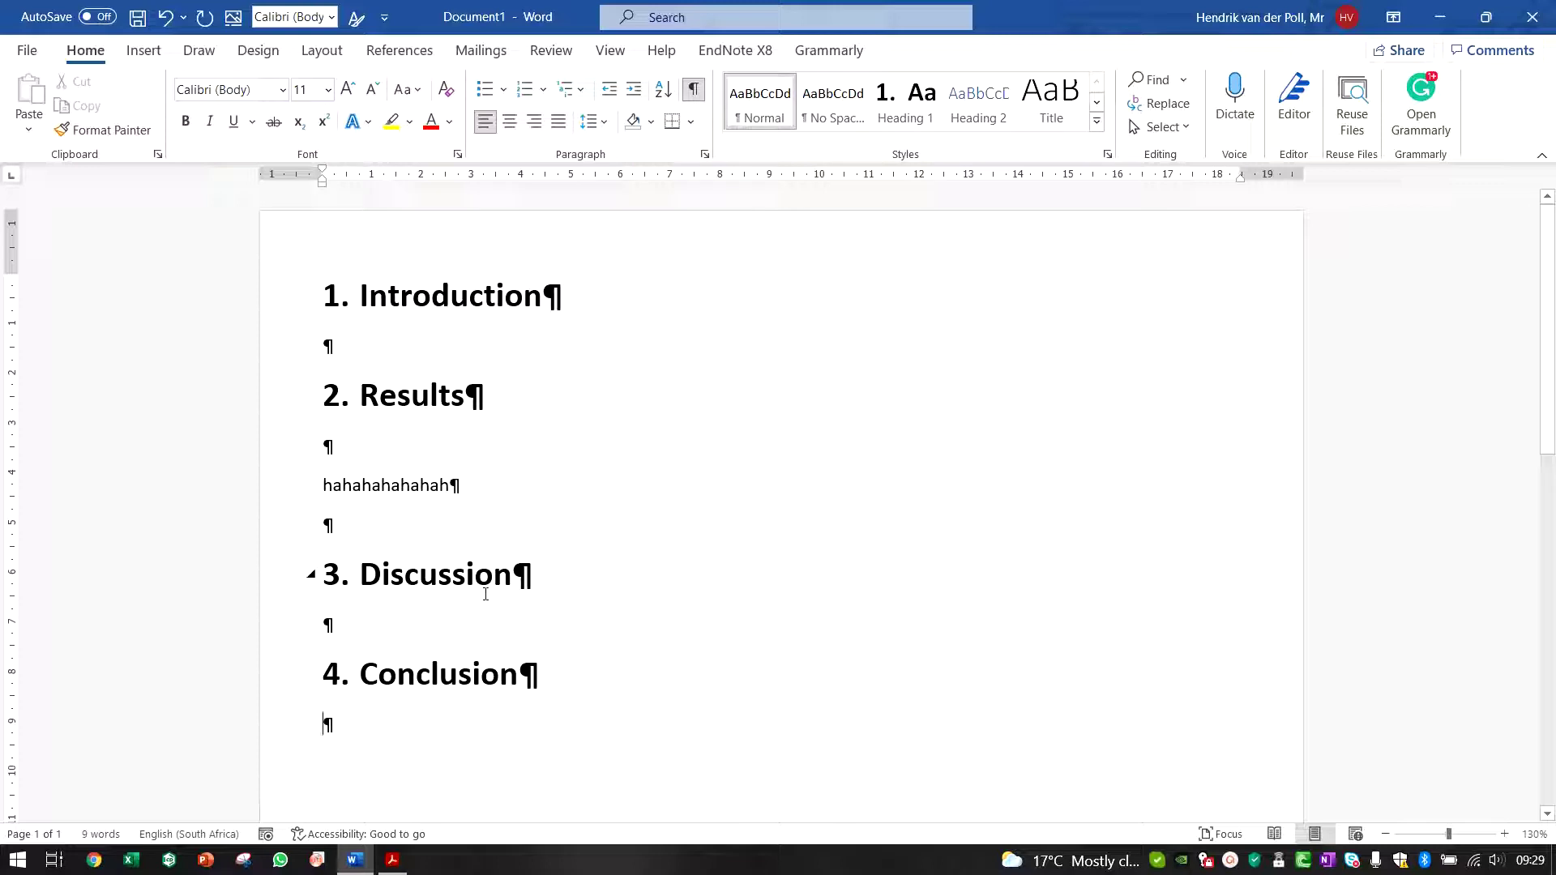
Insert five more empty paragraphs between the Introduction and Results headings
{"action": "left_click", "coordinate": [421, 316]}
{"action": "key", "text": "Return"}
{"action": "key", "text": "Return"}
{"action": "key", "text": "Return"}
{"action": "key", "text": "Return"}
{"action": "key", "text": "Return"}
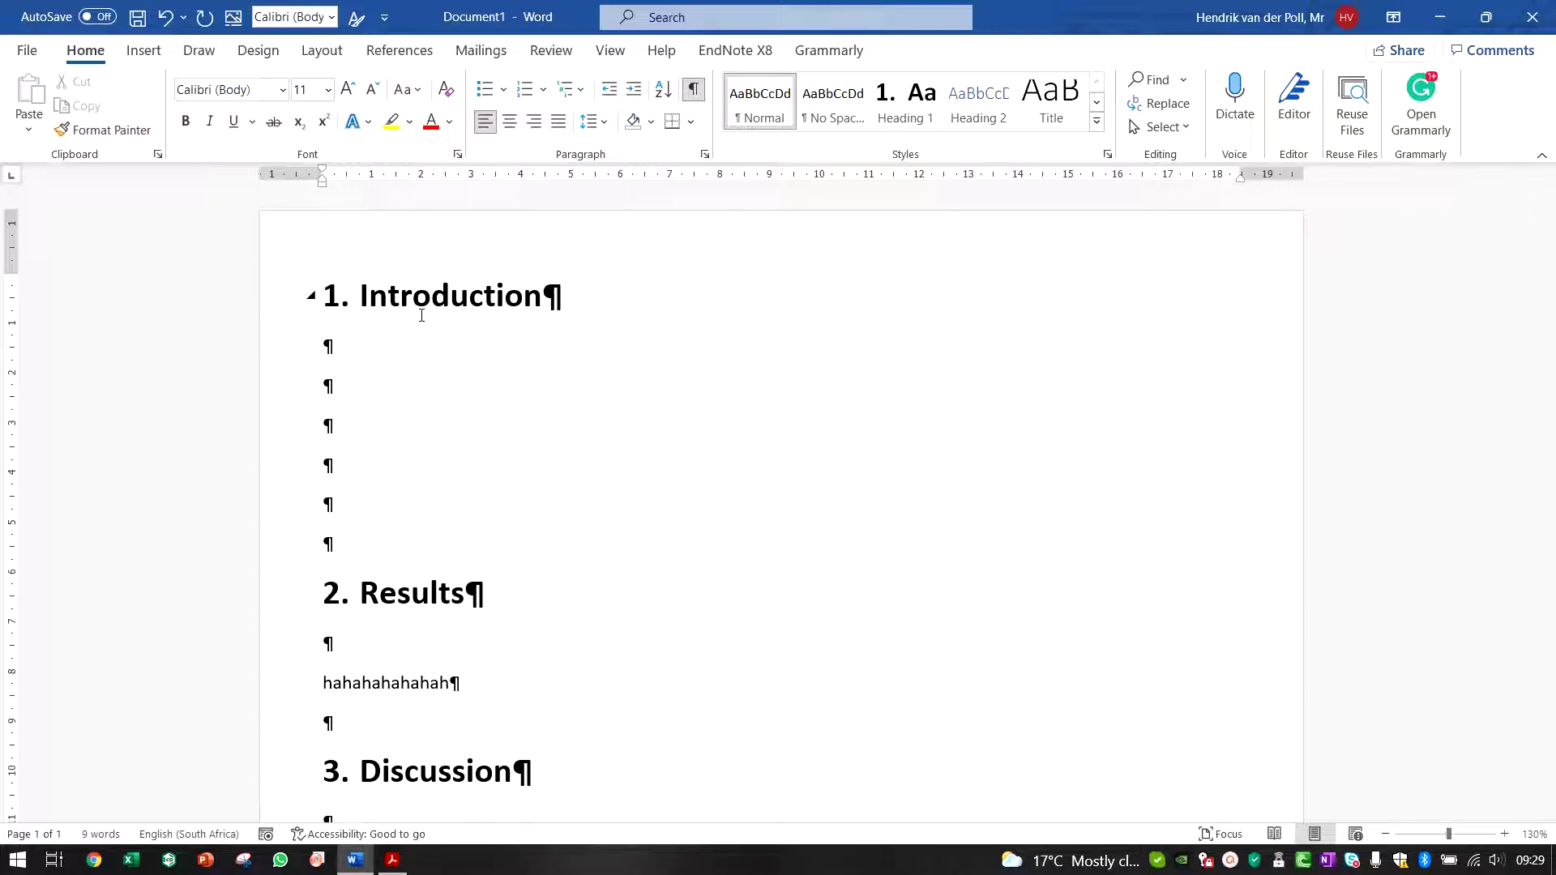
Start a line numbered "1.1." in the second empty paragraph below Introduction and update the Heading 2 style to match it
{"action": "type", "text": "1.1."}
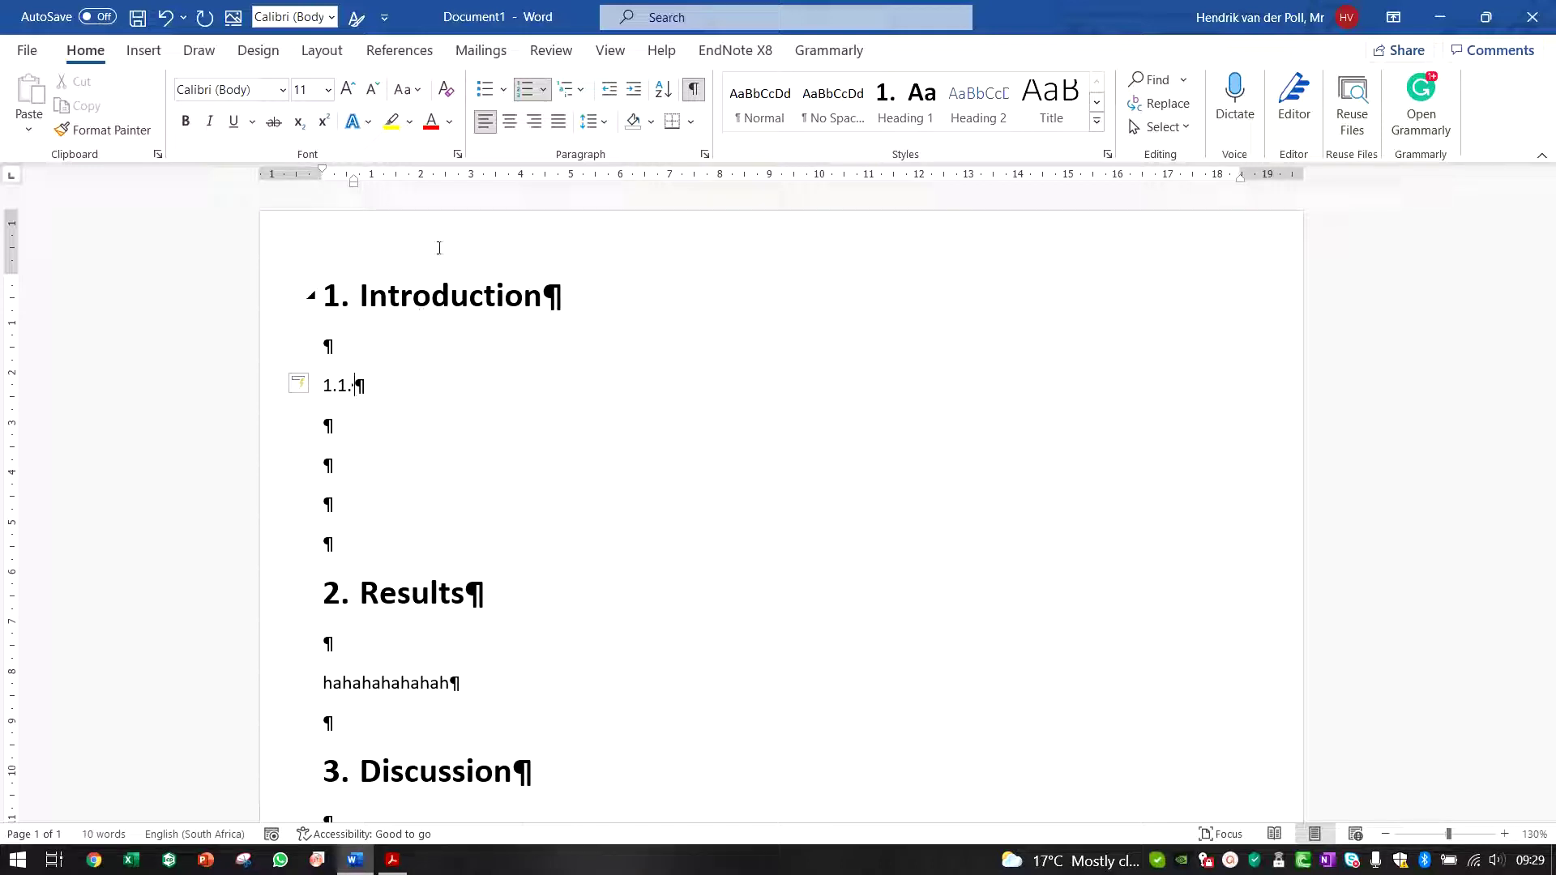
{"action": "left_click", "coordinate": [340, 296]}
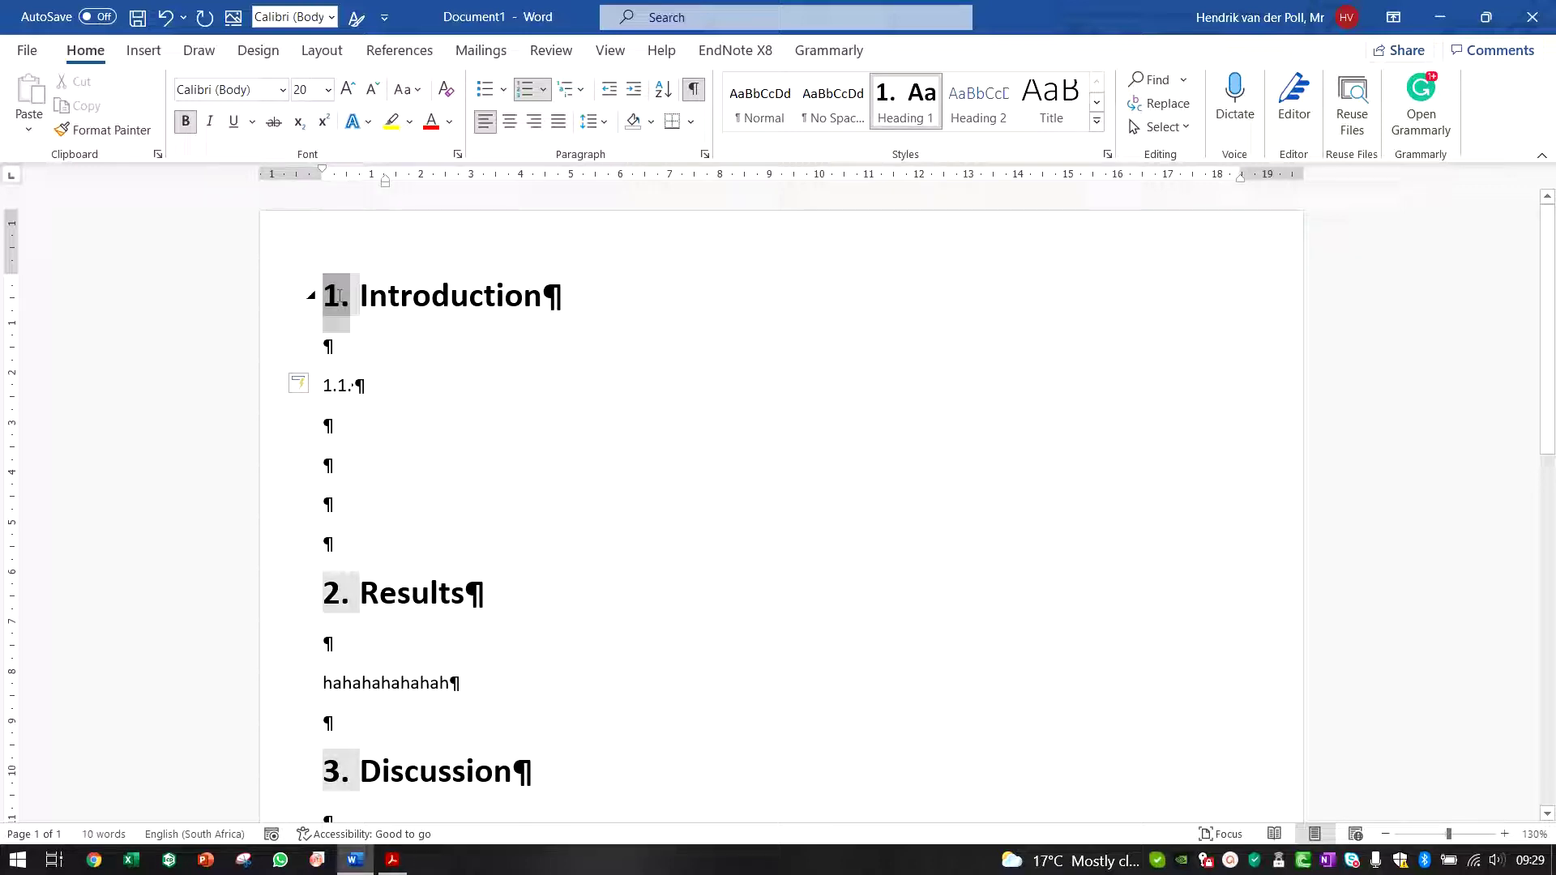
{"action": "left_click", "coordinate": [337, 386]}
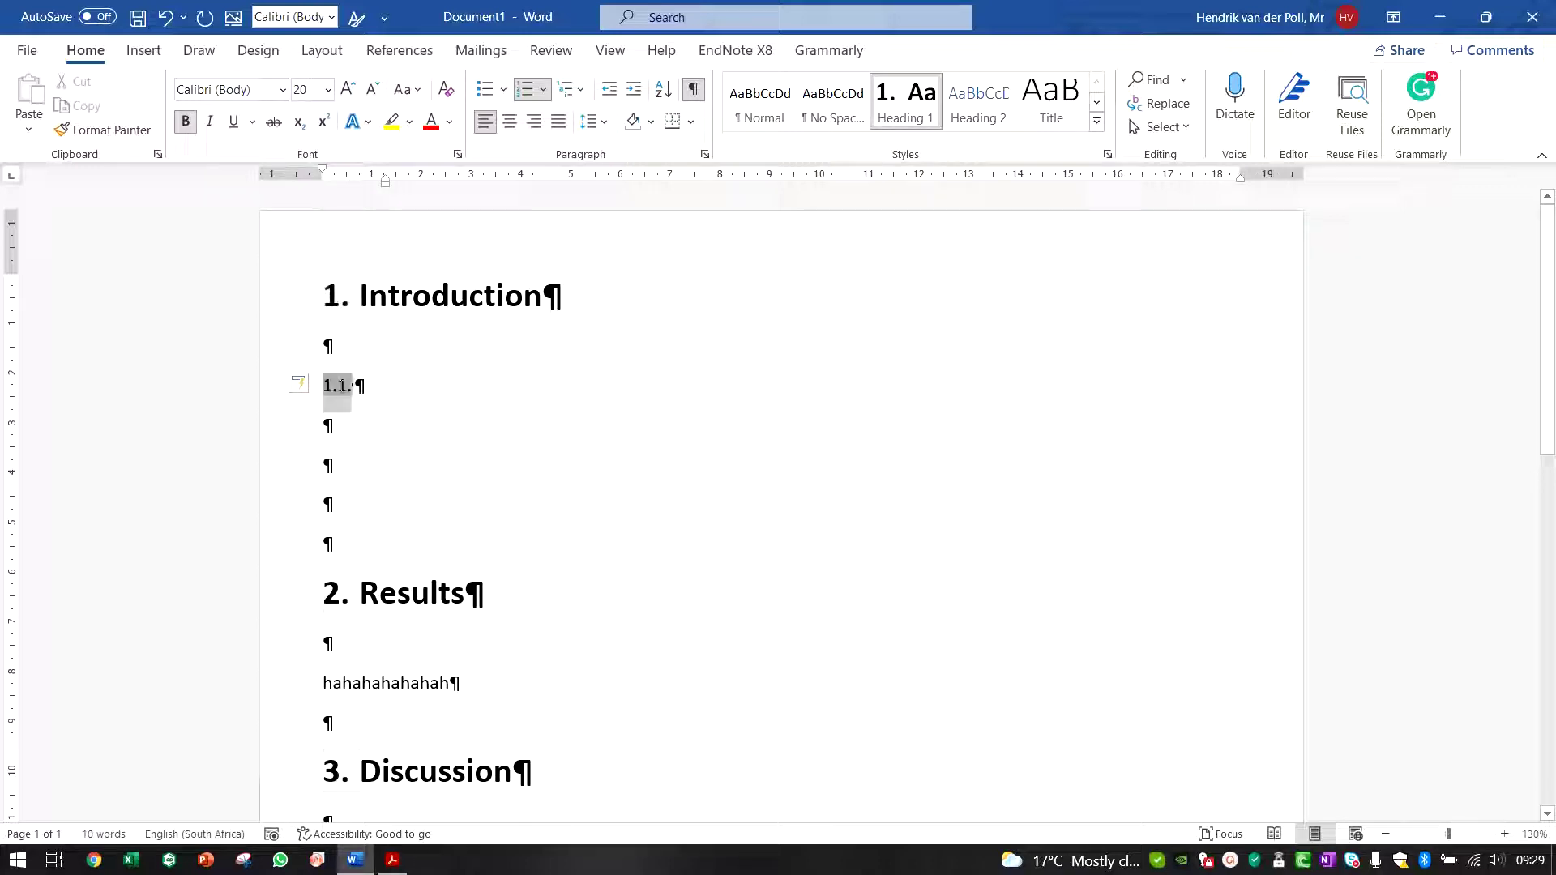
{"action": "left_click", "coordinate": [371, 386]}
{"action": "right_click", "coordinate": [998, 100]}
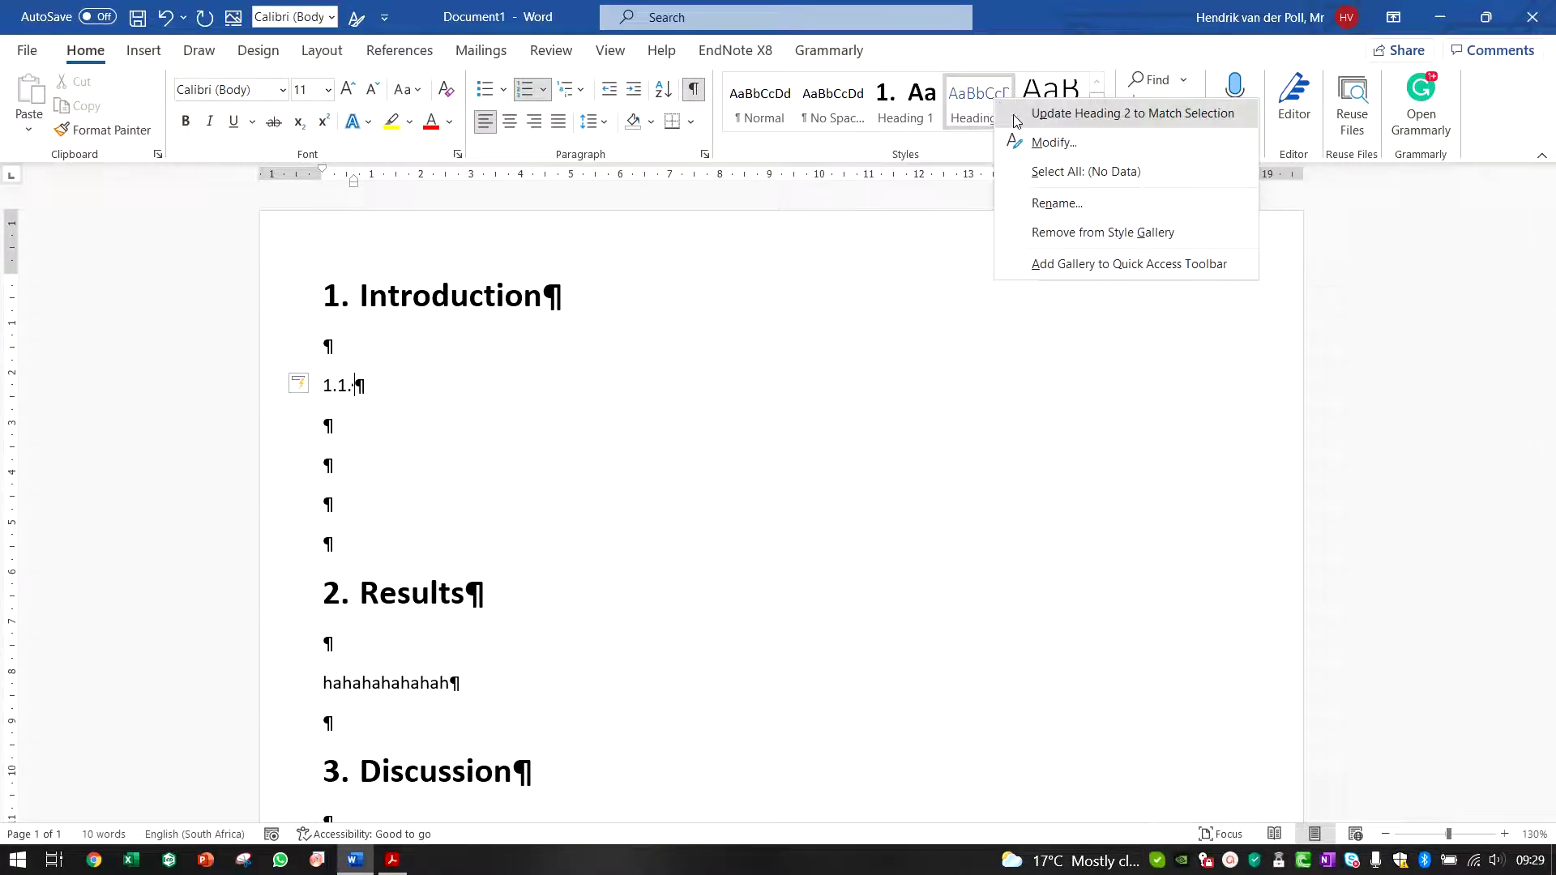
{"action": "left_click", "coordinate": [434, 389]}
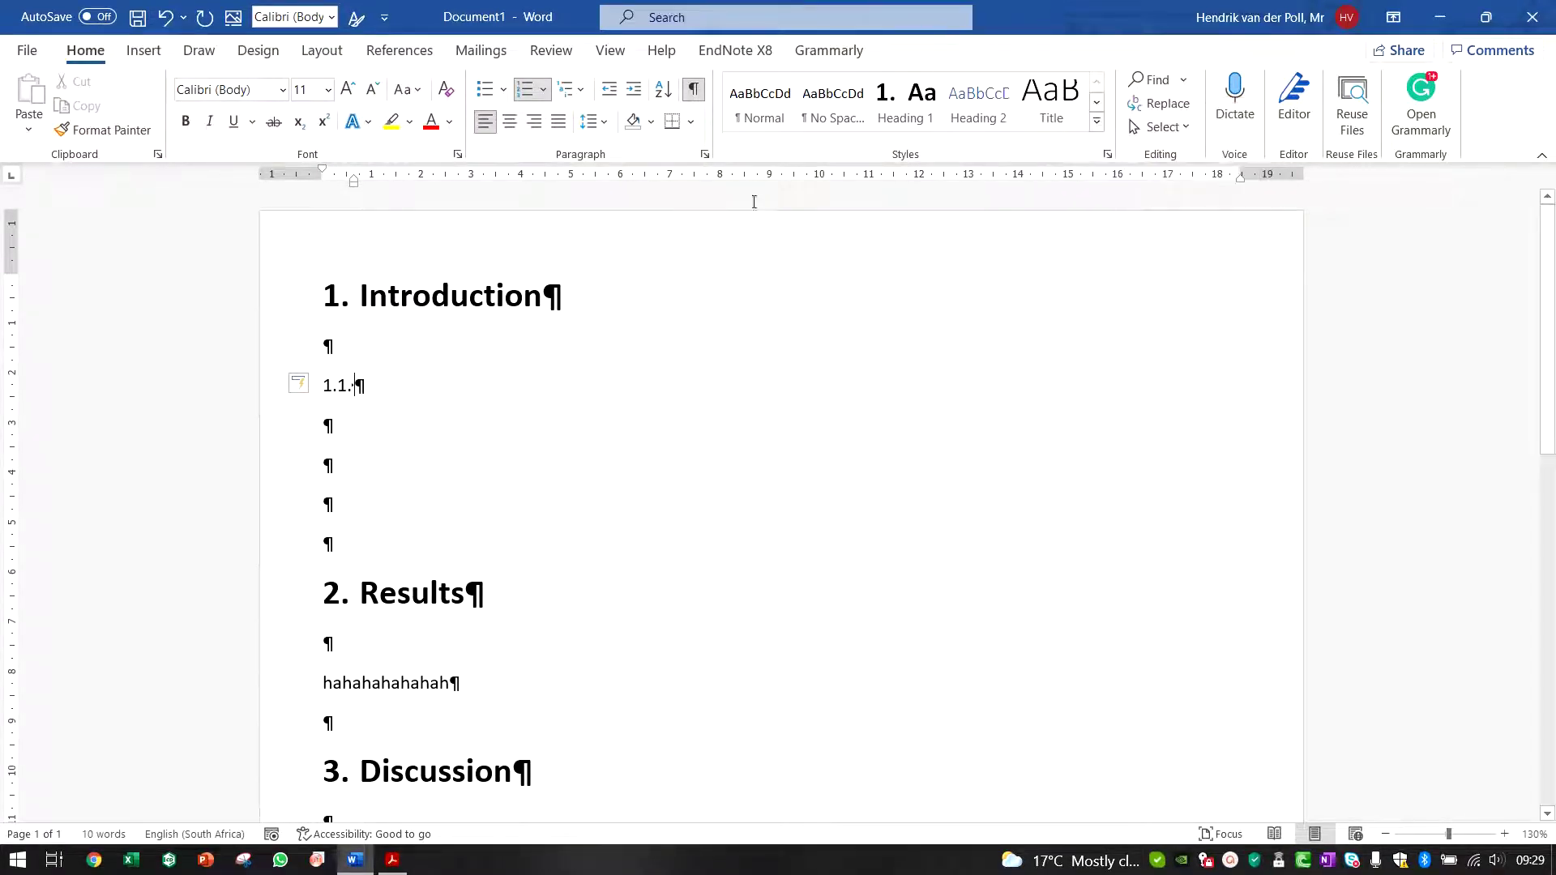
{"action": "right_click", "coordinate": [983, 120]}
{"action": "left_click", "coordinate": [1009, 128]}
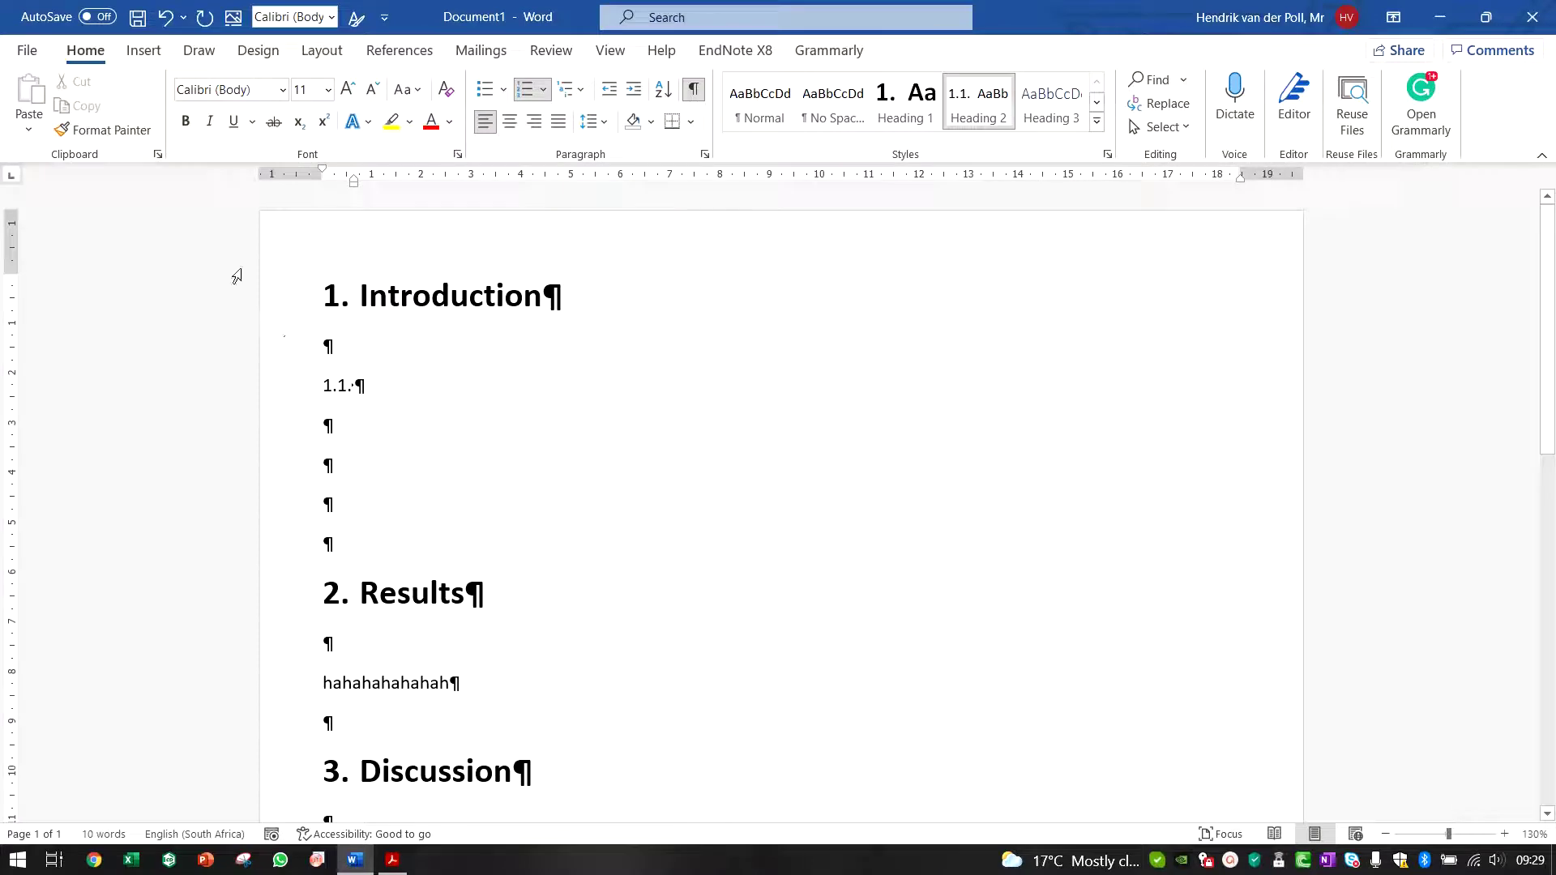
Make the 1.1. number of the Heading 2 line bold
{"action": "key", "text": "ctrl+b"}
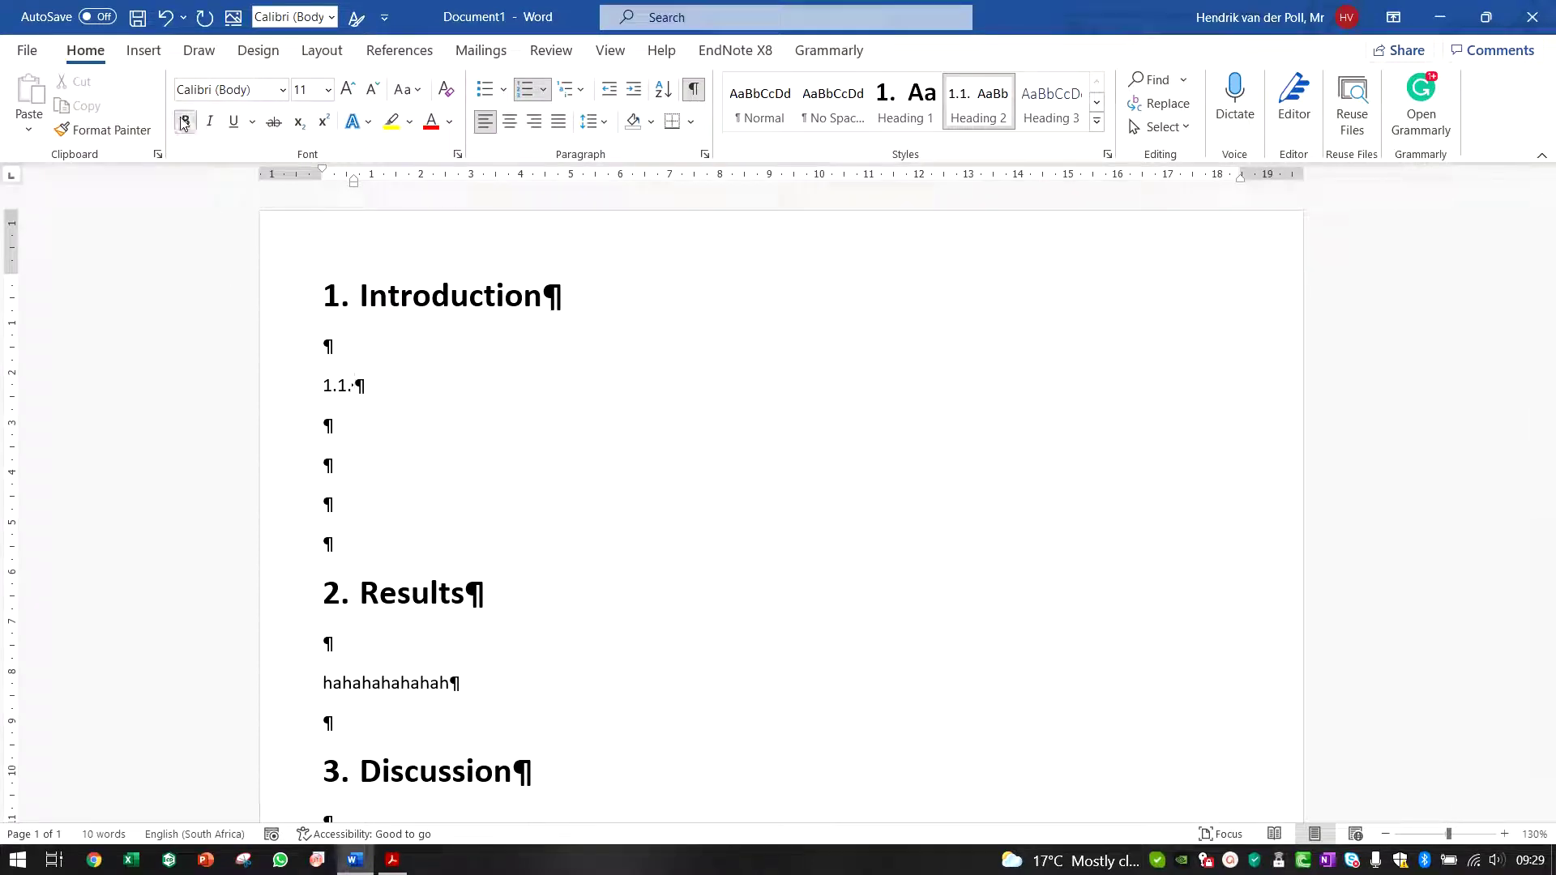
{"action": "left_click", "coordinate": [344, 392]}
{"action": "key", "text": "ctrl+b"}
{"action": "left_click", "coordinate": [366, 392]}
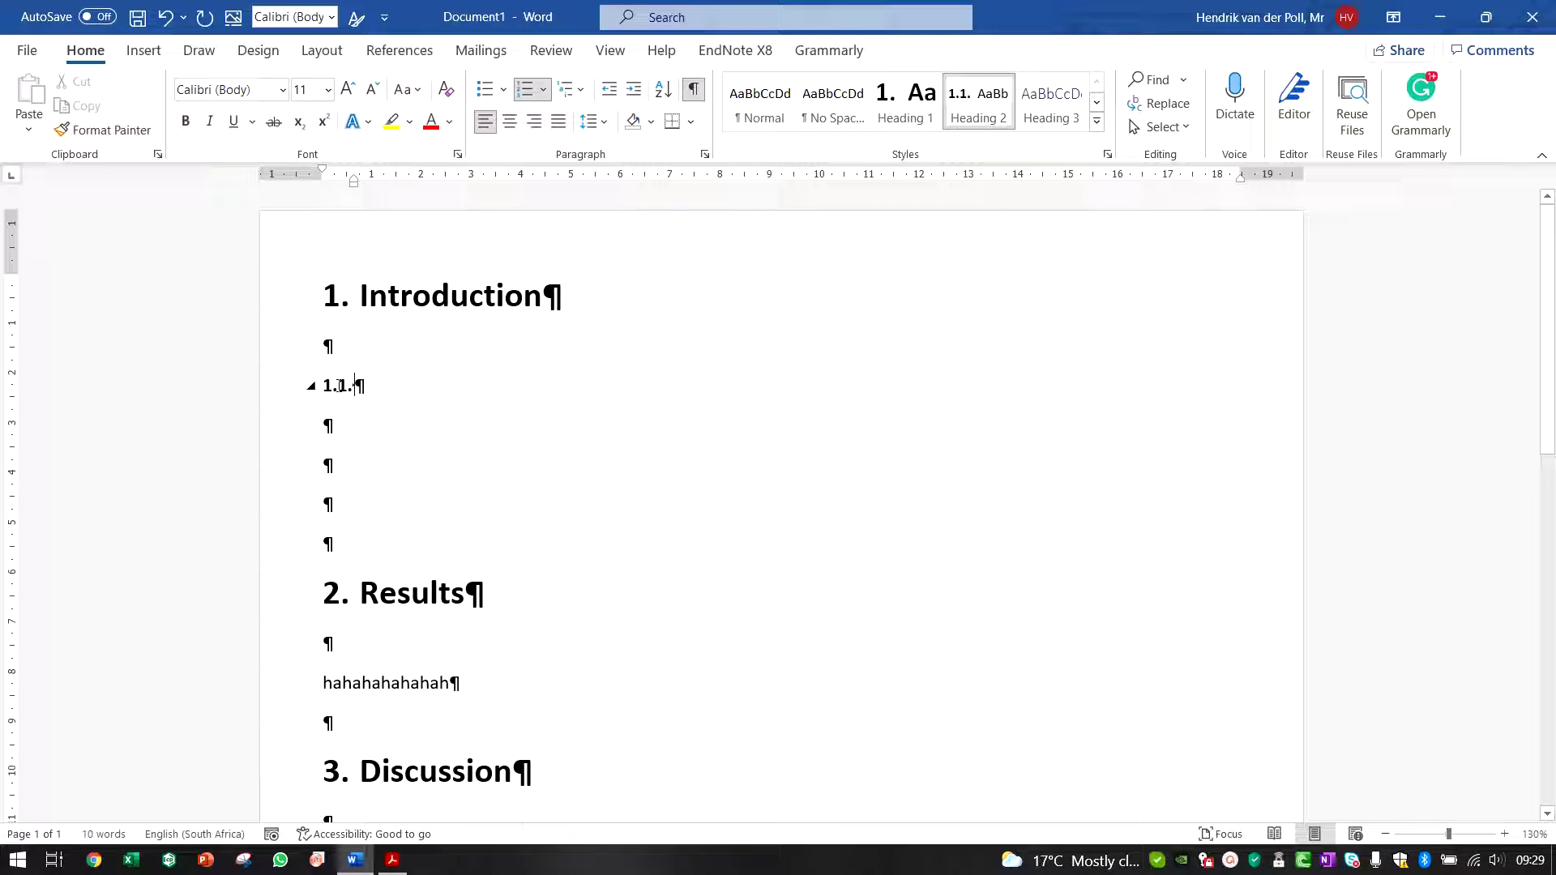
Open the multilevel list definition from the 1.1. number and examine the number format of the individual levels
{"action": "right_click", "coordinate": [340, 387]}
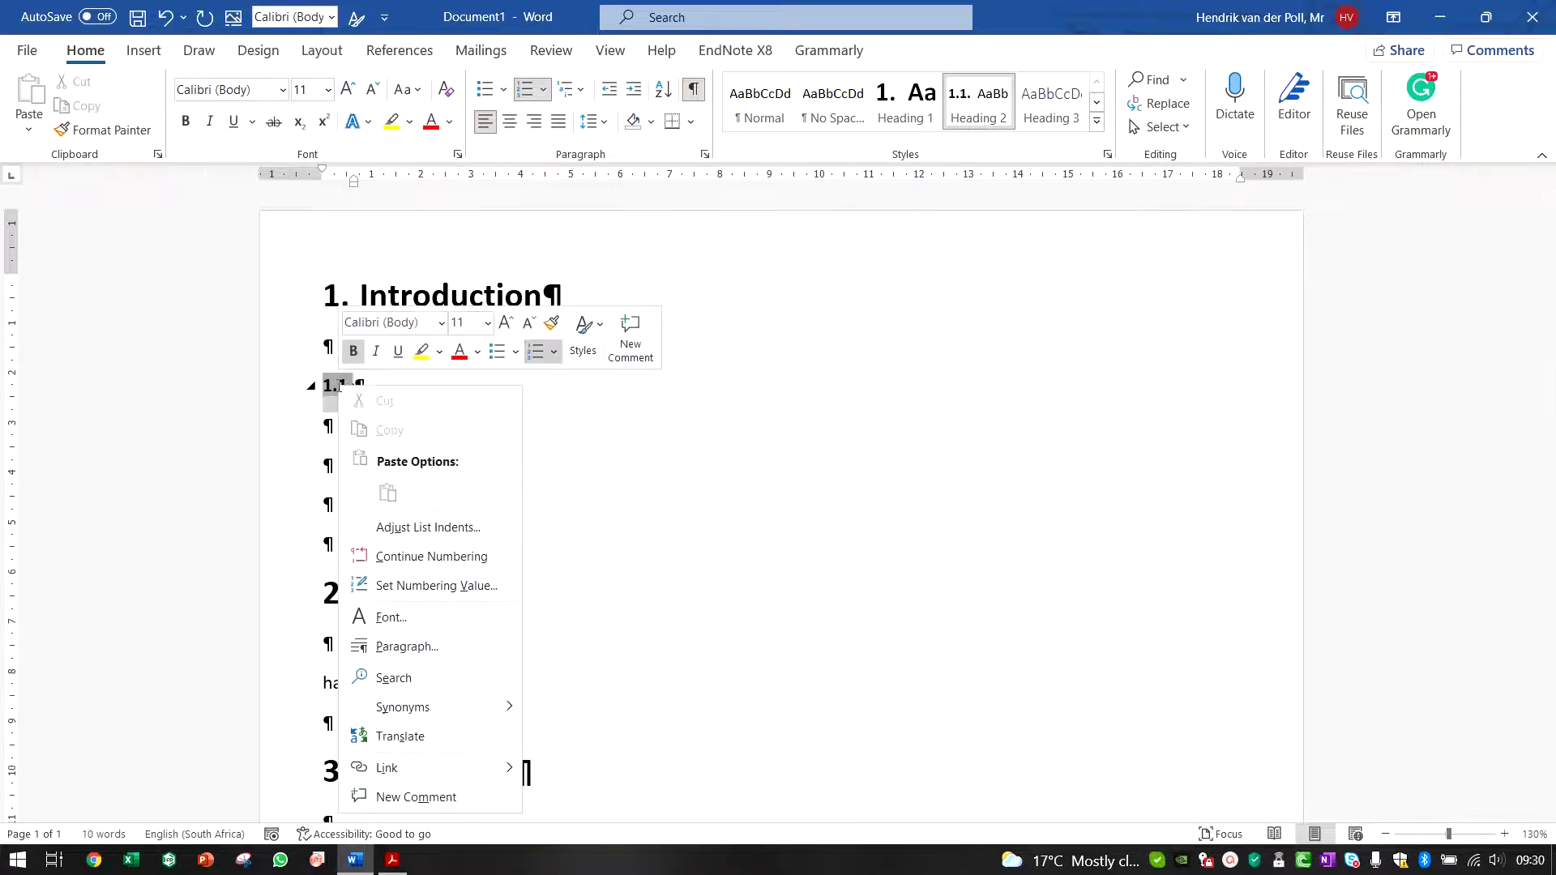
{"action": "left_click", "coordinate": [450, 533]}
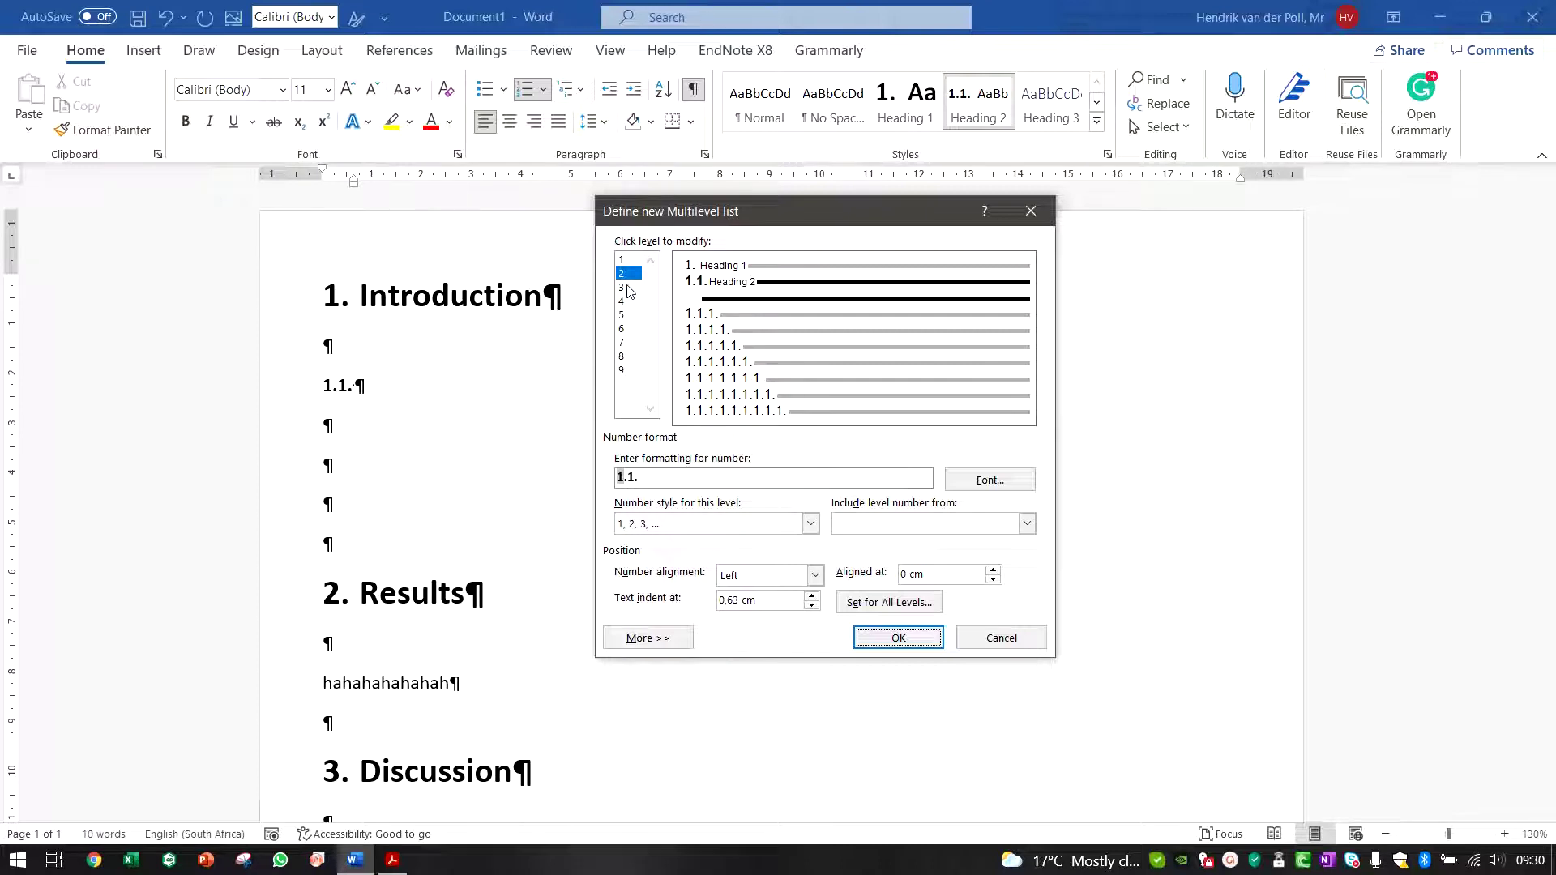
{"action": "left_click", "coordinate": [692, 268]}
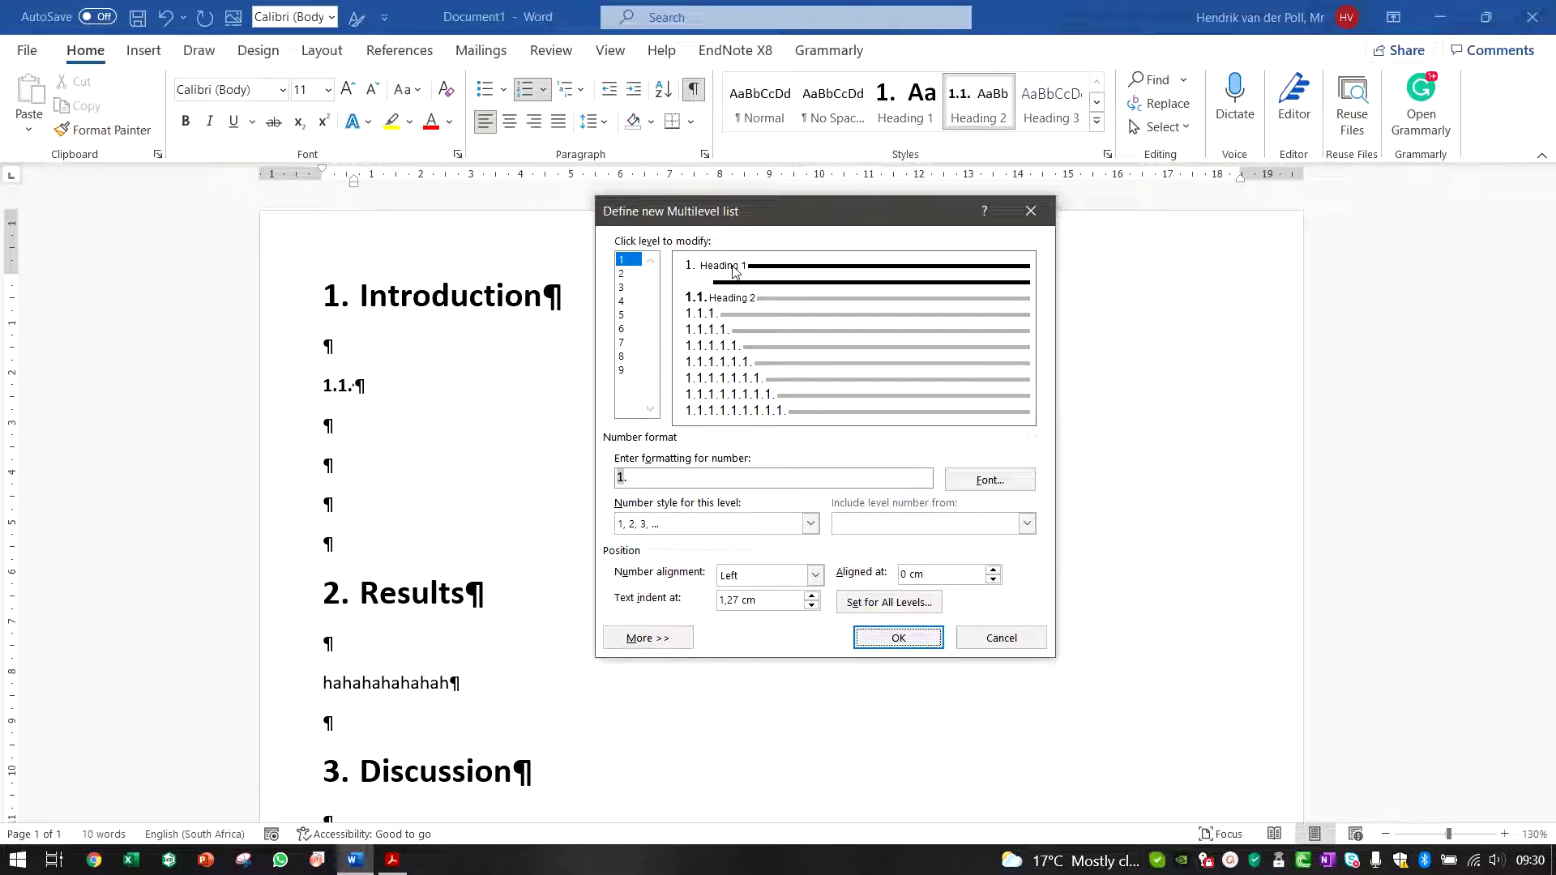
{"action": "left_click", "coordinate": [701, 299]}
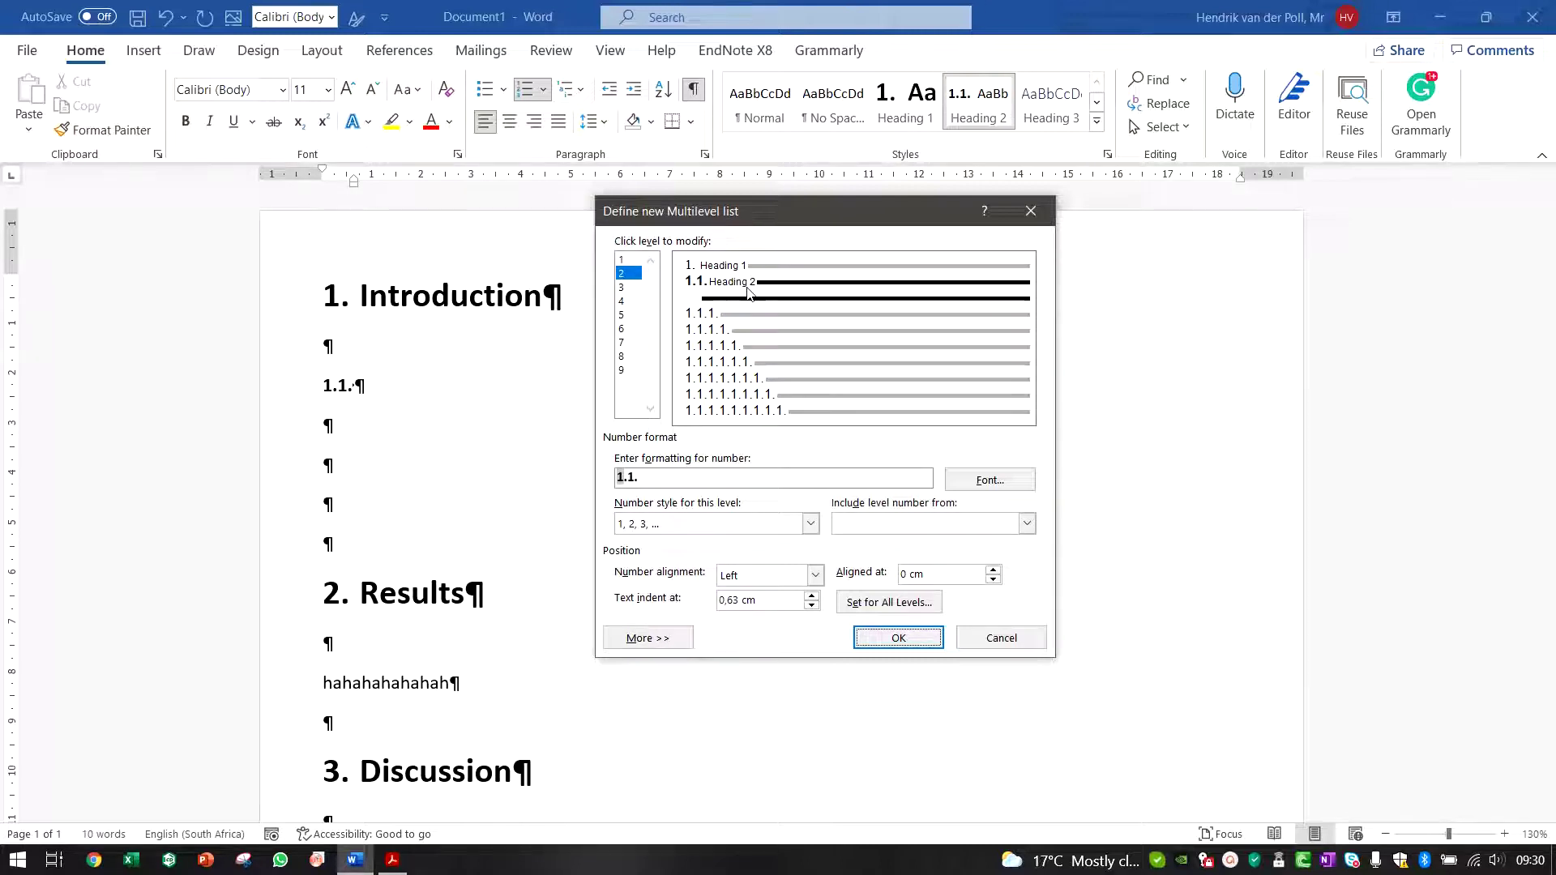
{"action": "left_click", "coordinate": [712, 314]}
{"action": "left_click", "coordinate": [715, 330]}
{"action": "left_click", "coordinate": [721, 347]}
{"action": "left_click", "coordinate": [727, 363]}
{"action": "left_click", "coordinate": [732, 397]}
{"action": "left_click", "coordinate": [749, 411]}
Remove the trailing period from the number formats of level 1 and level 2, leaving "1" and "1.1"
{"action": "left_click", "coordinate": [732, 271]}
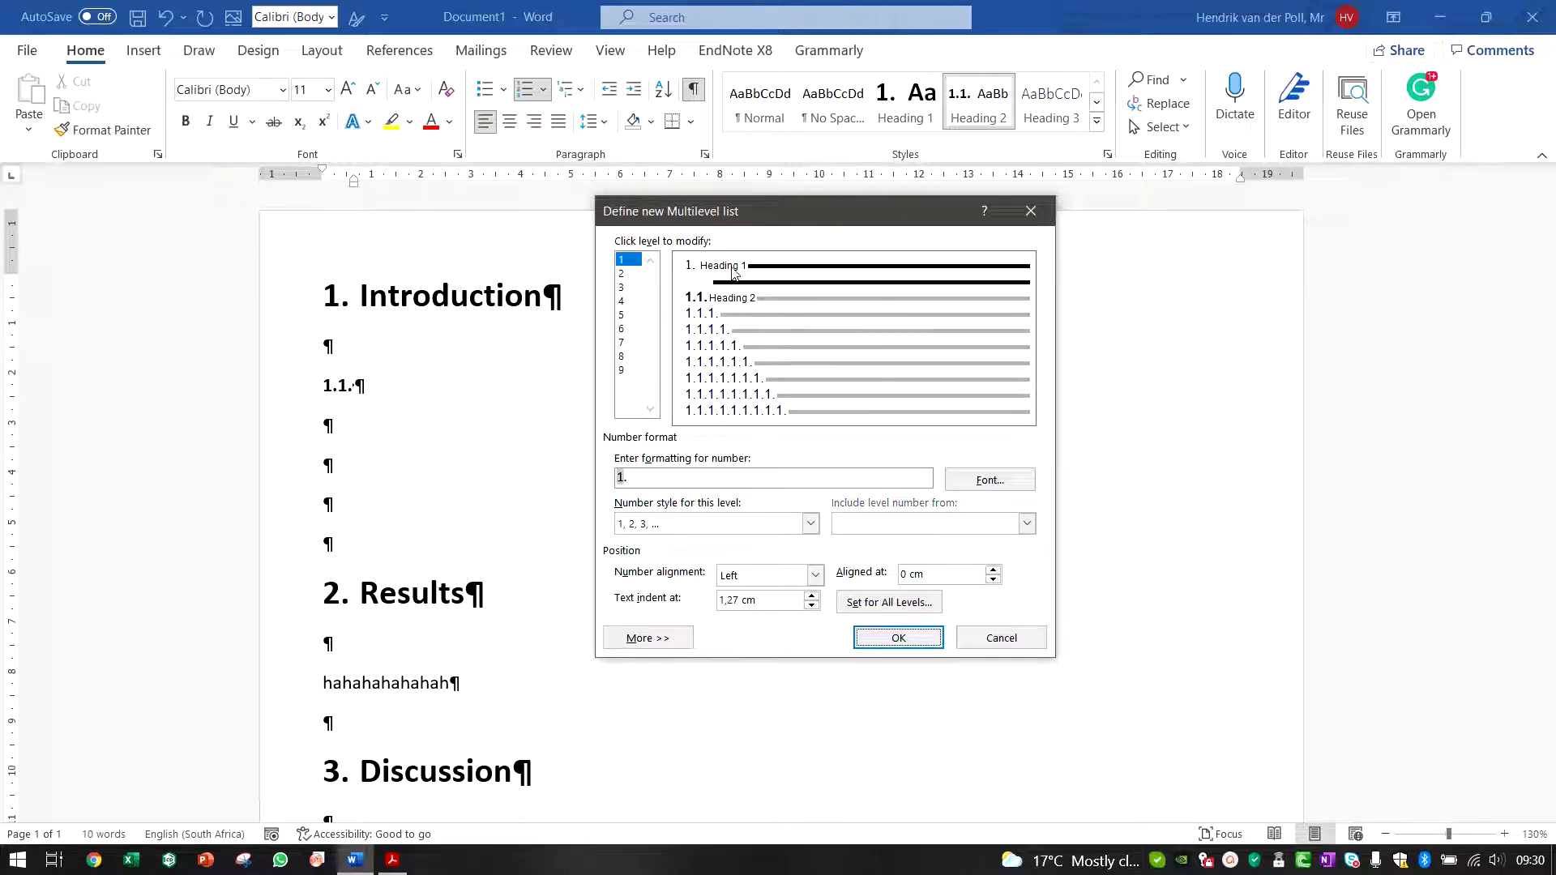
{"action": "left_click", "coordinate": [650, 478]}
{"action": "key", "text": "BackSpace"}
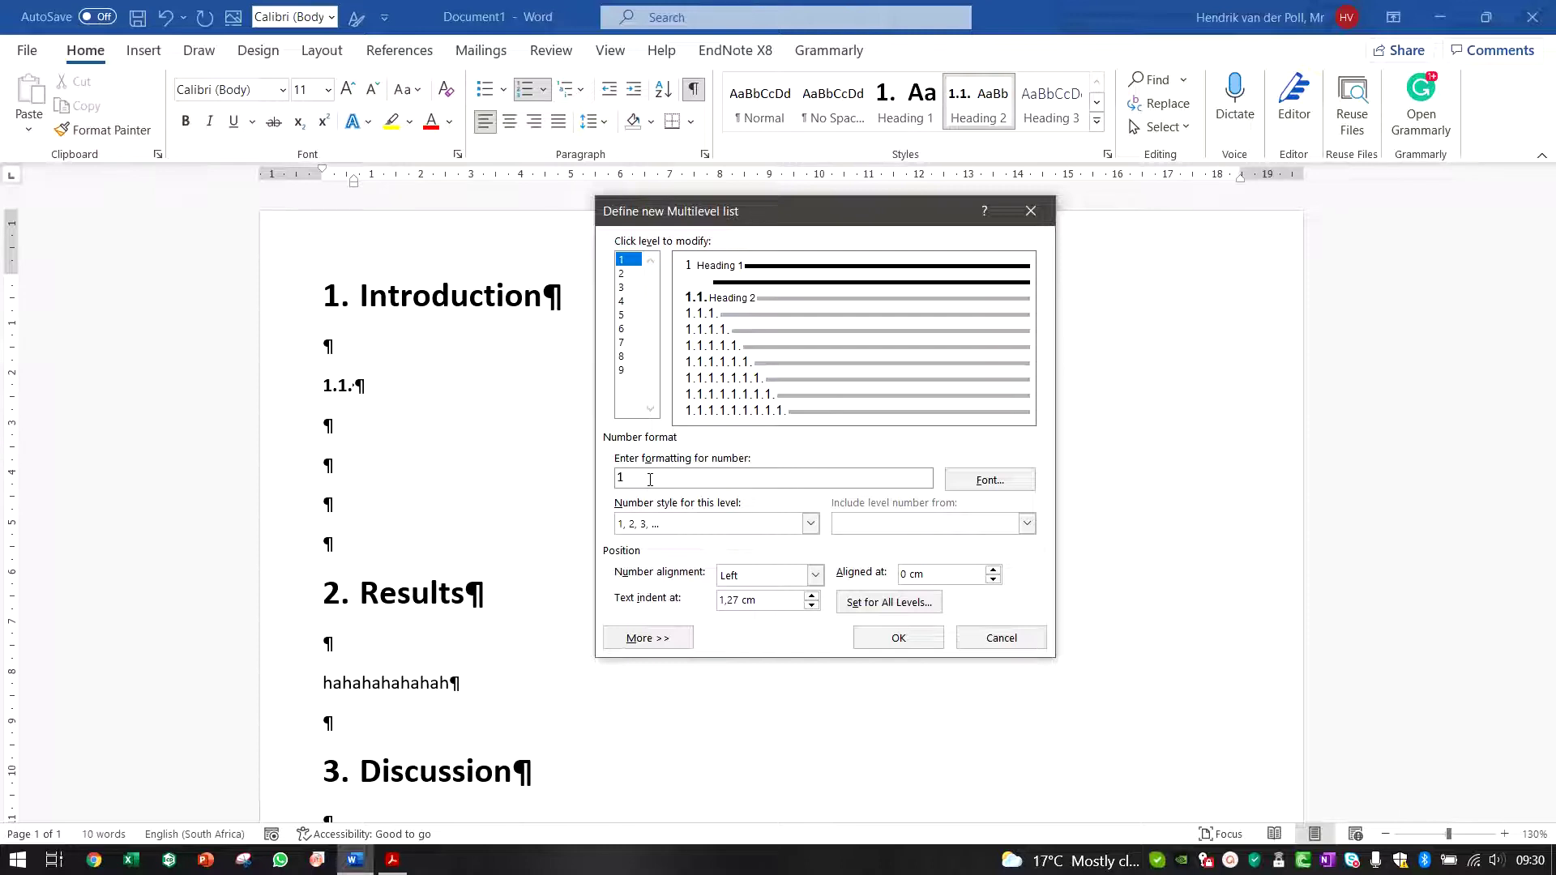
{"action": "left_click", "coordinate": [739, 299]}
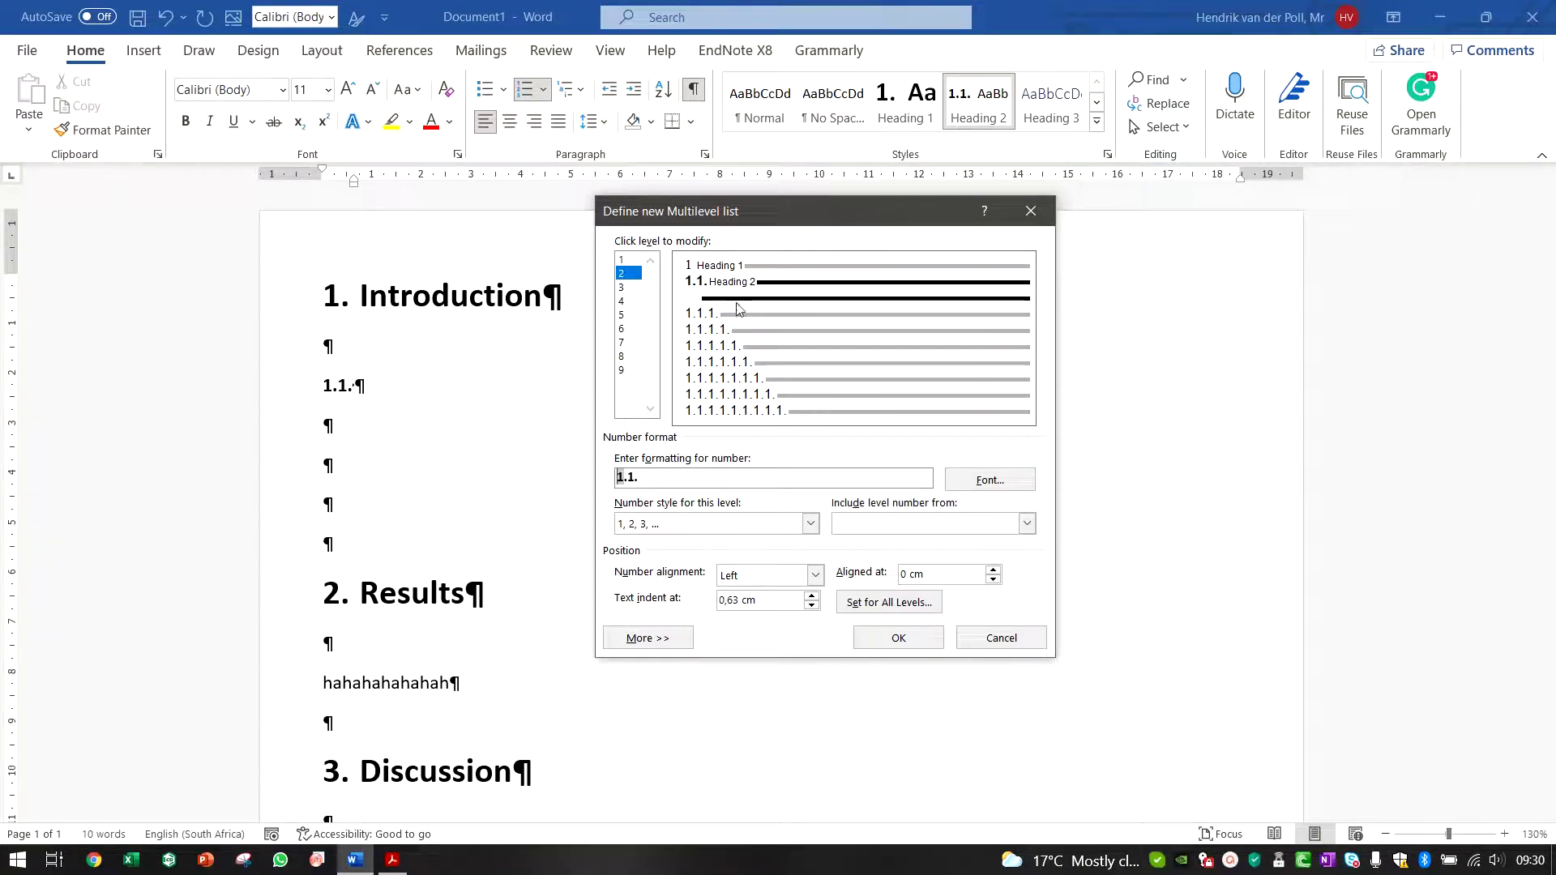
{"action": "key", "text": "BackSpace"}
Show the additional list options, have the level 2 number followed by a space, and apply the list definition
{"action": "left_click", "coordinate": [668, 640]}
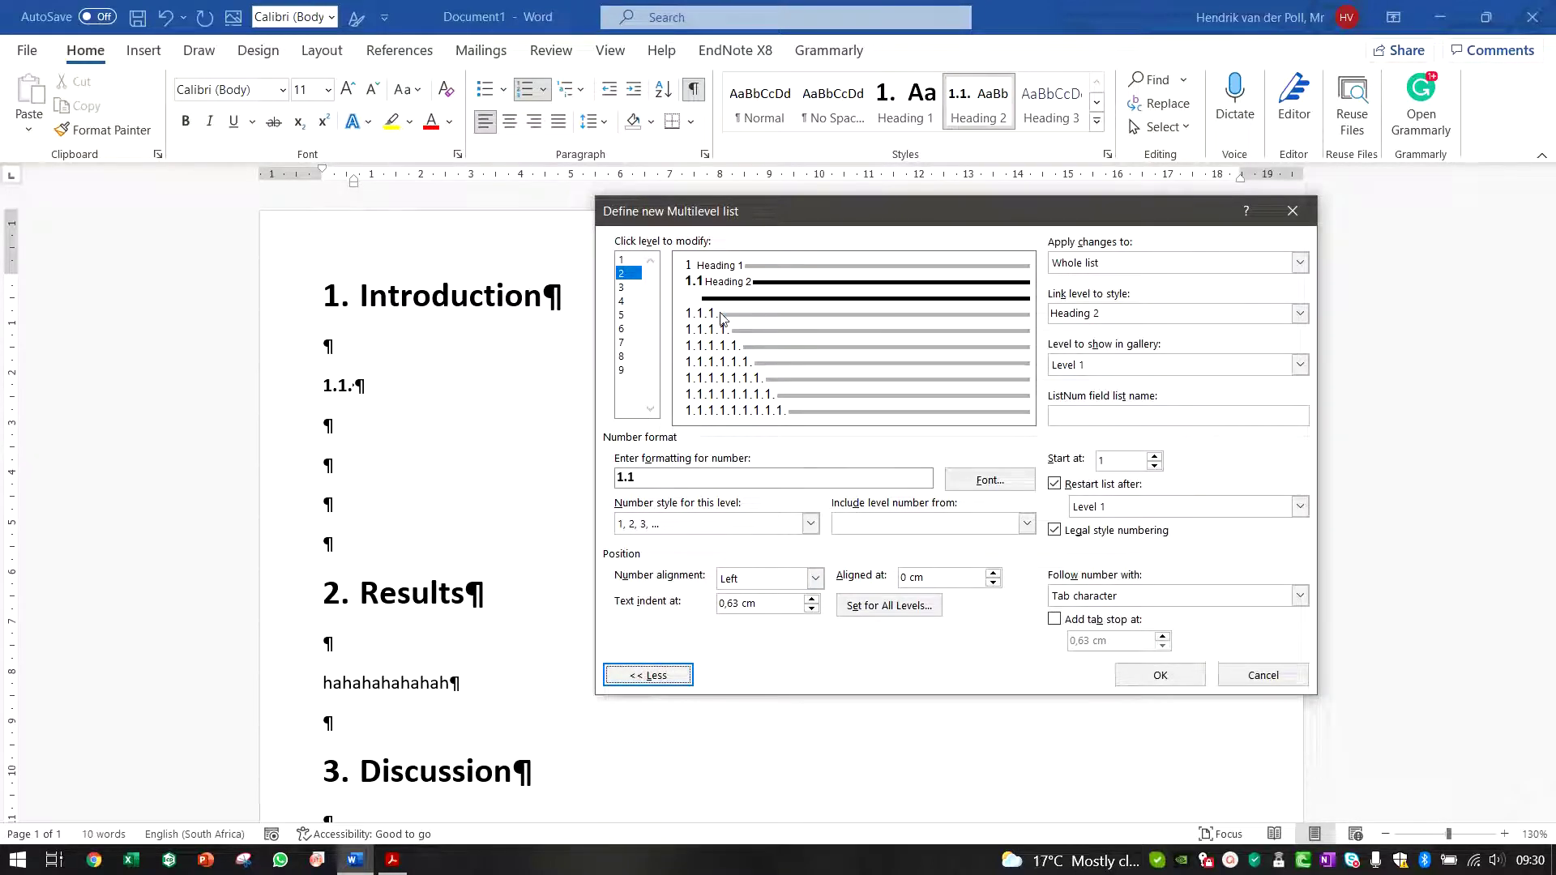
{"action": "left_click", "coordinate": [734, 275]}
{"action": "left_click", "coordinate": [730, 304]}
{"action": "left_click", "coordinate": [640, 476]}
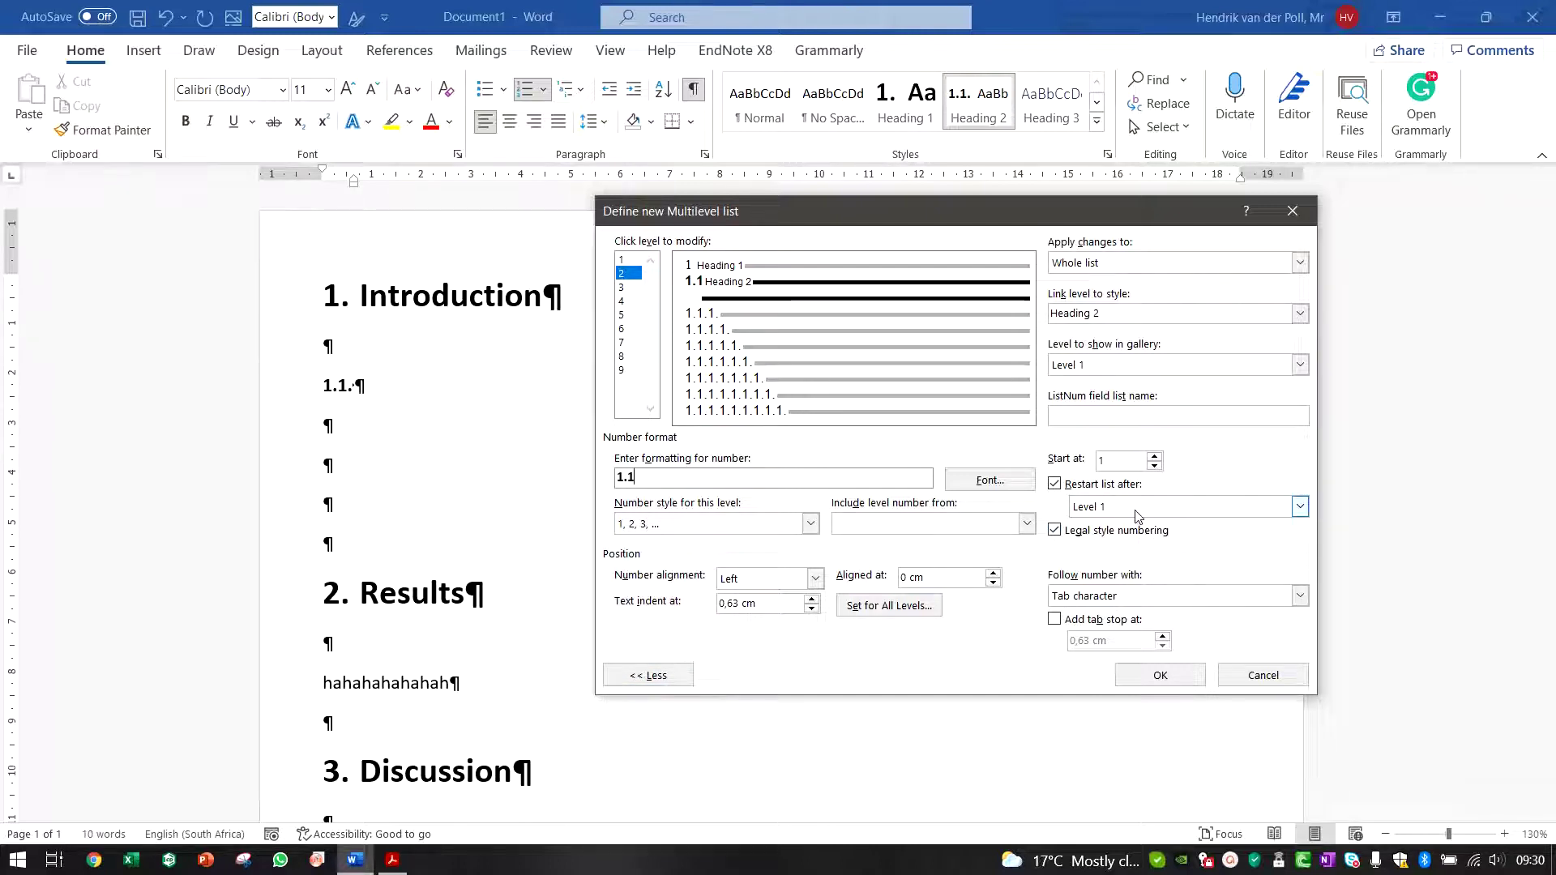
{"action": "left_click", "coordinate": [735, 269]}
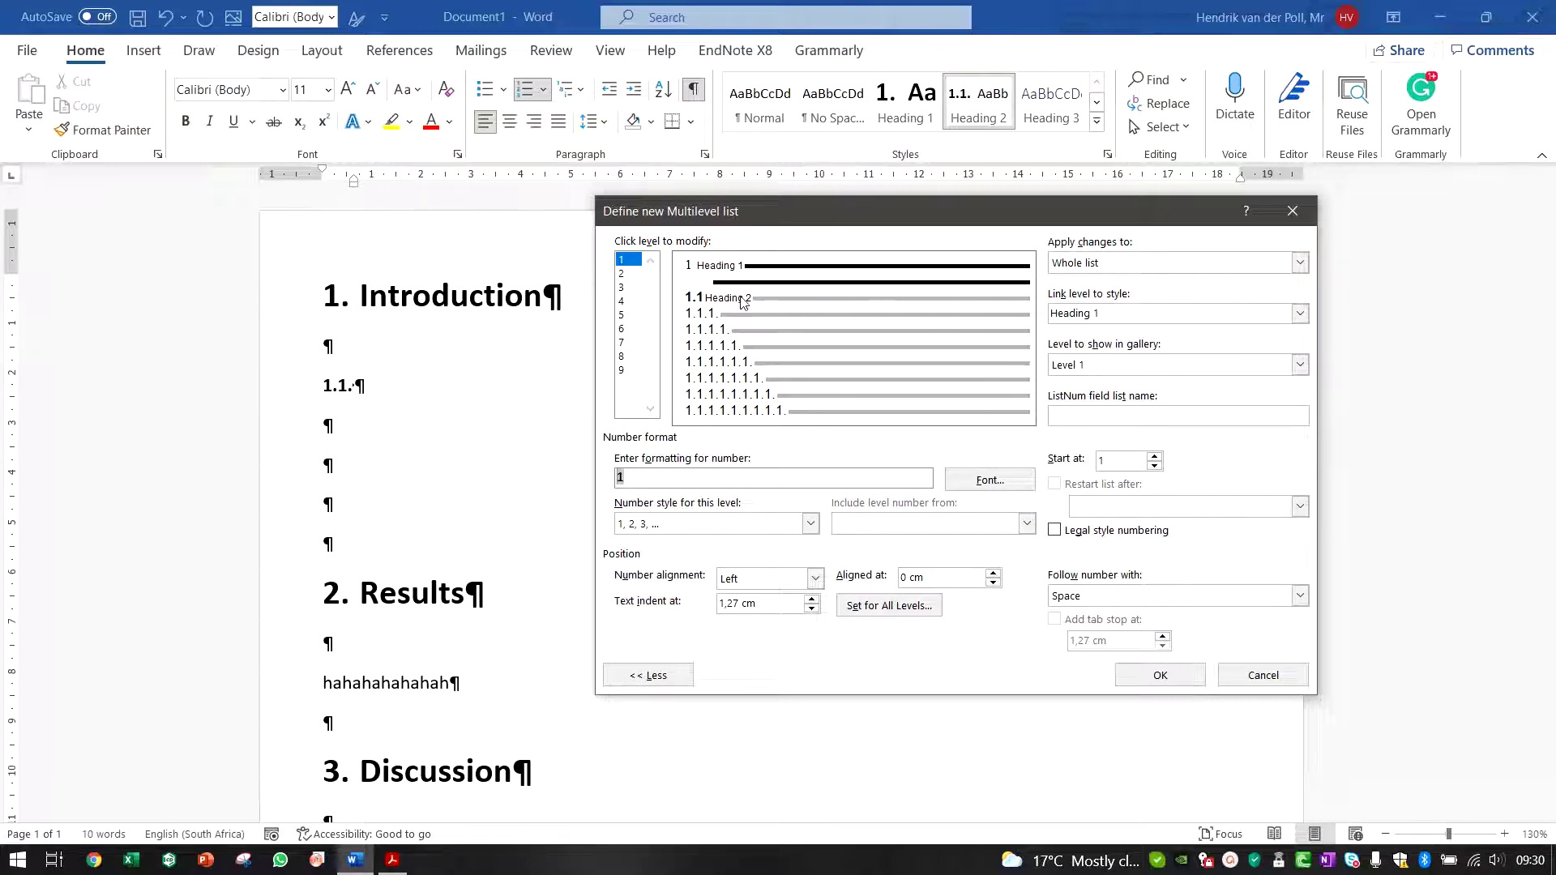
{"action": "left_click", "coordinate": [743, 300]}
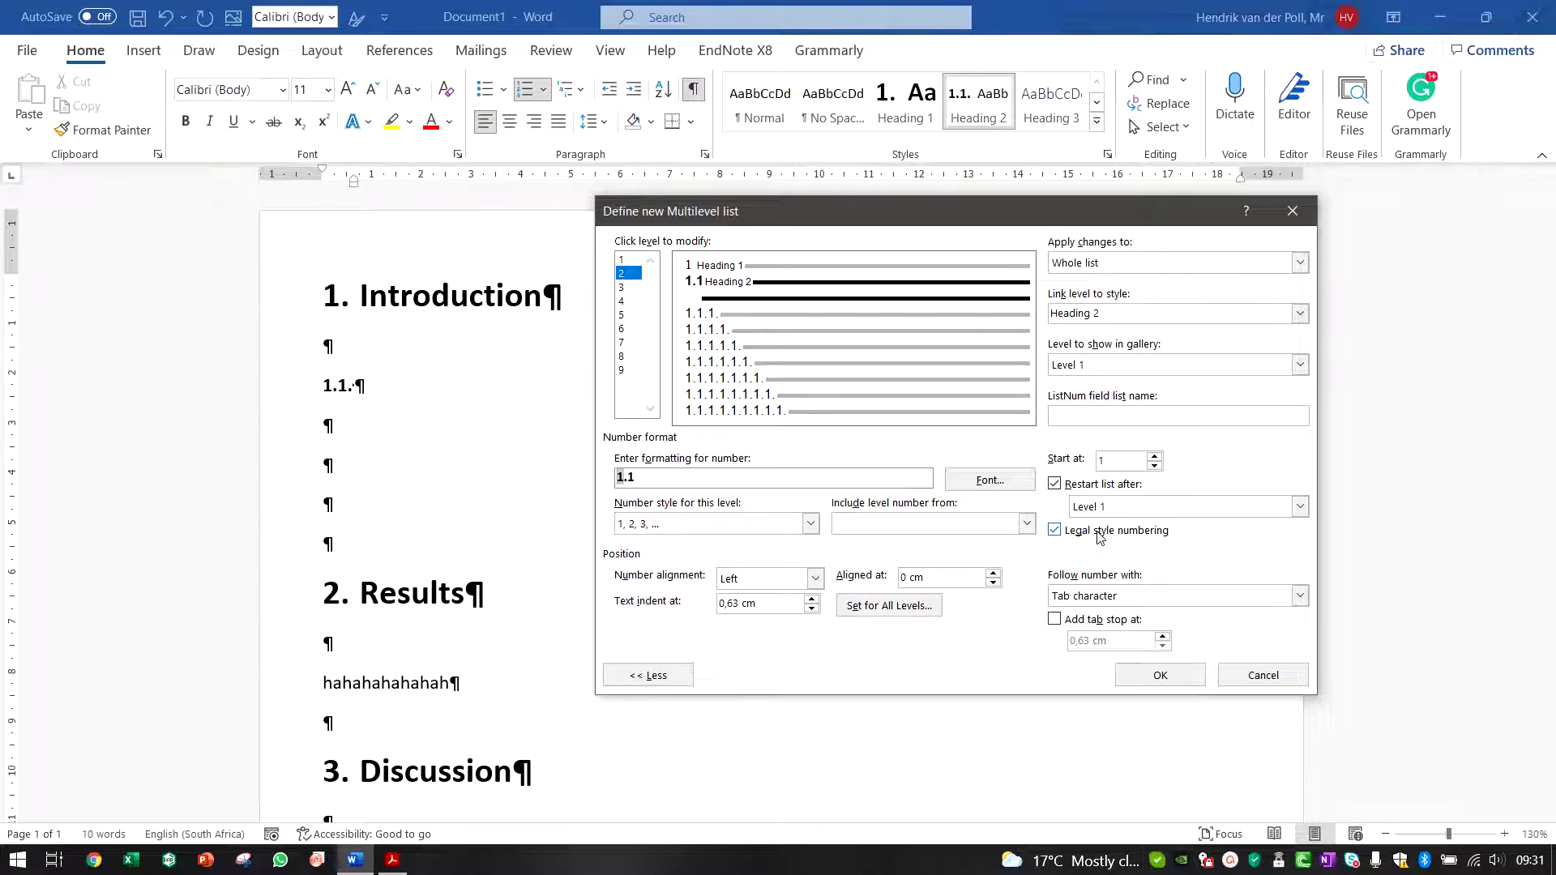
{"action": "left_click", "coordinate": [1179, 601]}
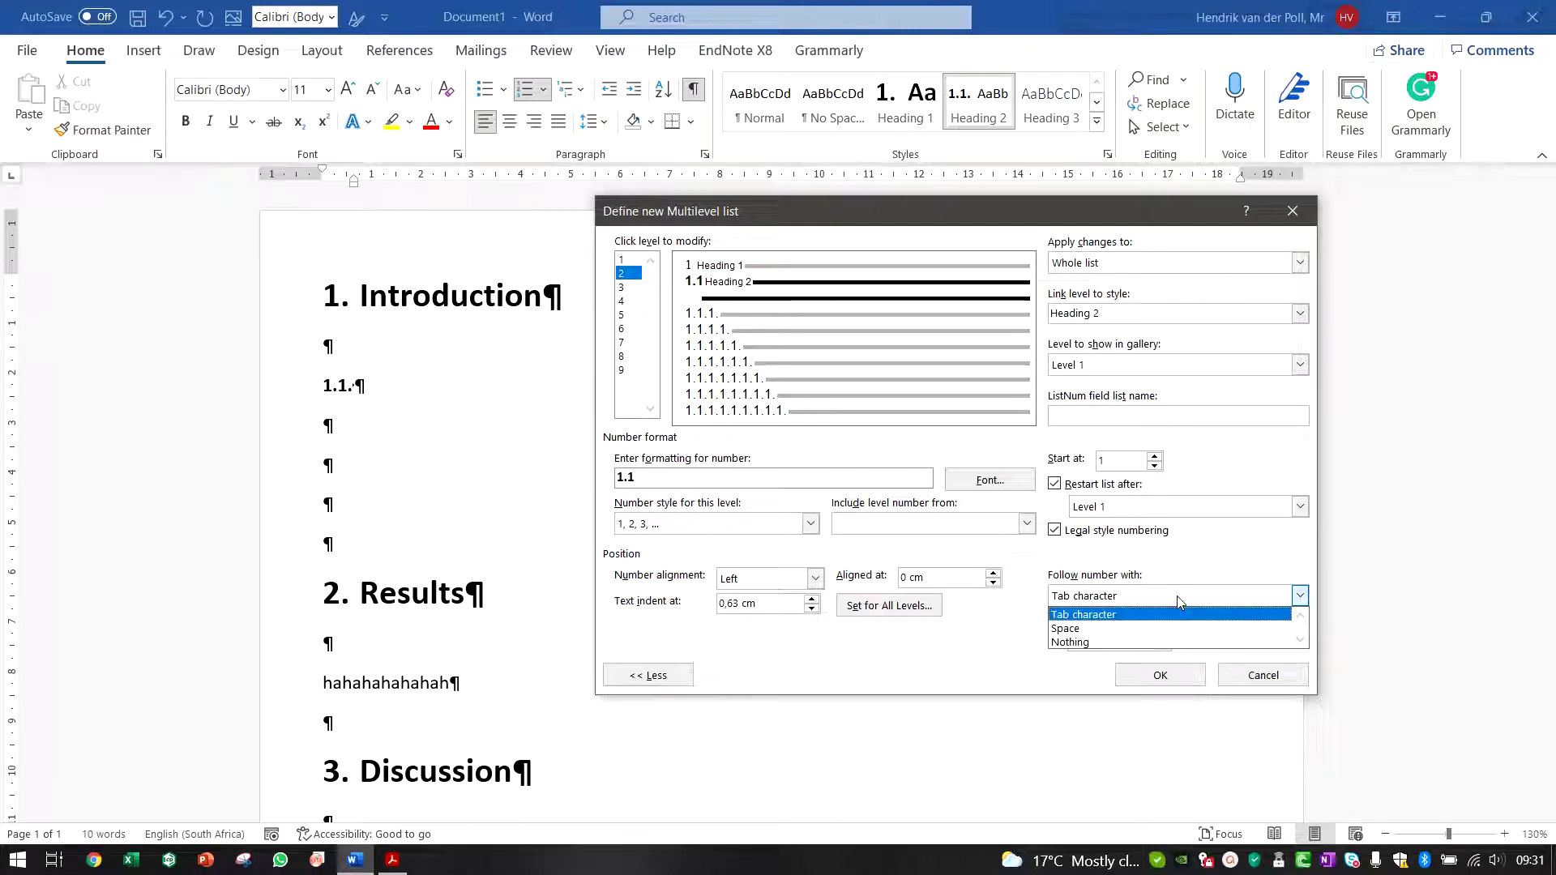
{"action": "left_click", "coordinate": [1144, 628]}
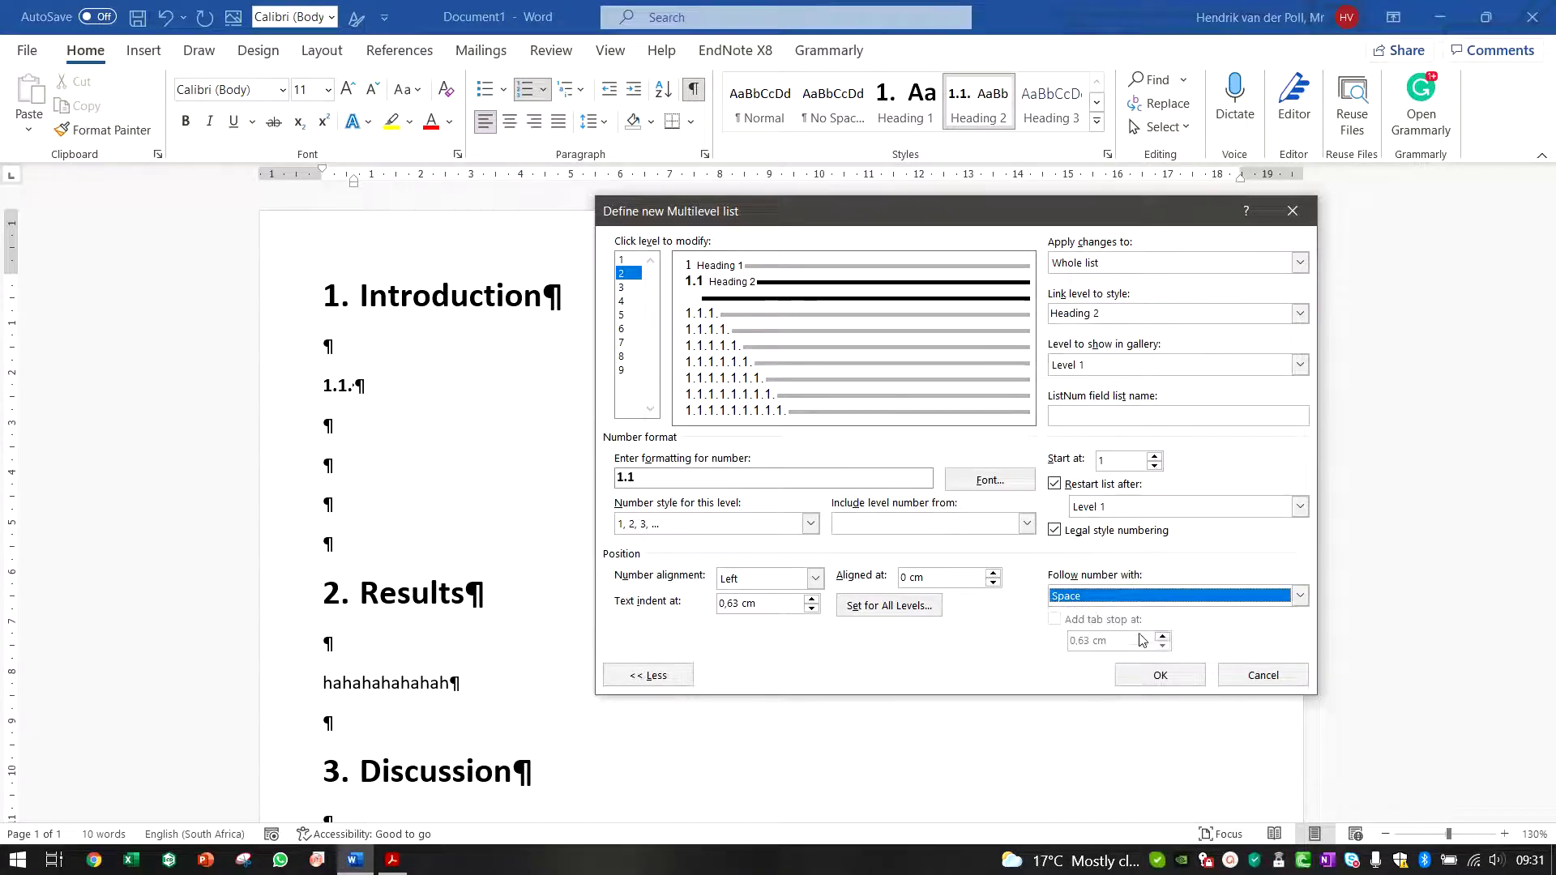
{"action": "left_click", "coordinate": [1161, 677]}
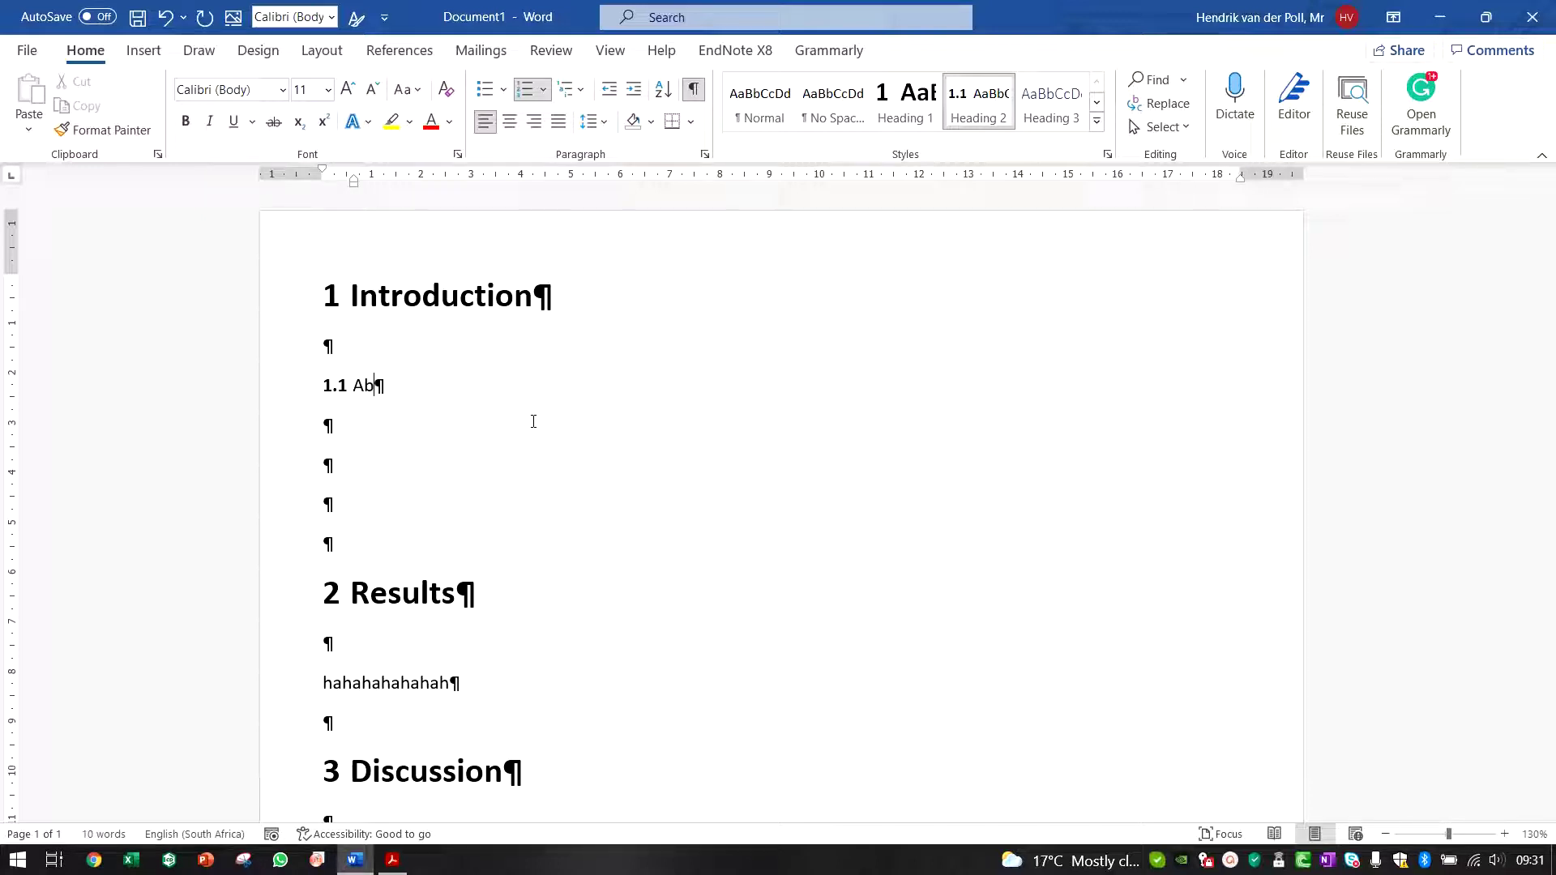
Enter "Absrbance Spectroscopy" as the text of heading 1.1
{"action": "type", "text": "rbance Spectroscopy"}
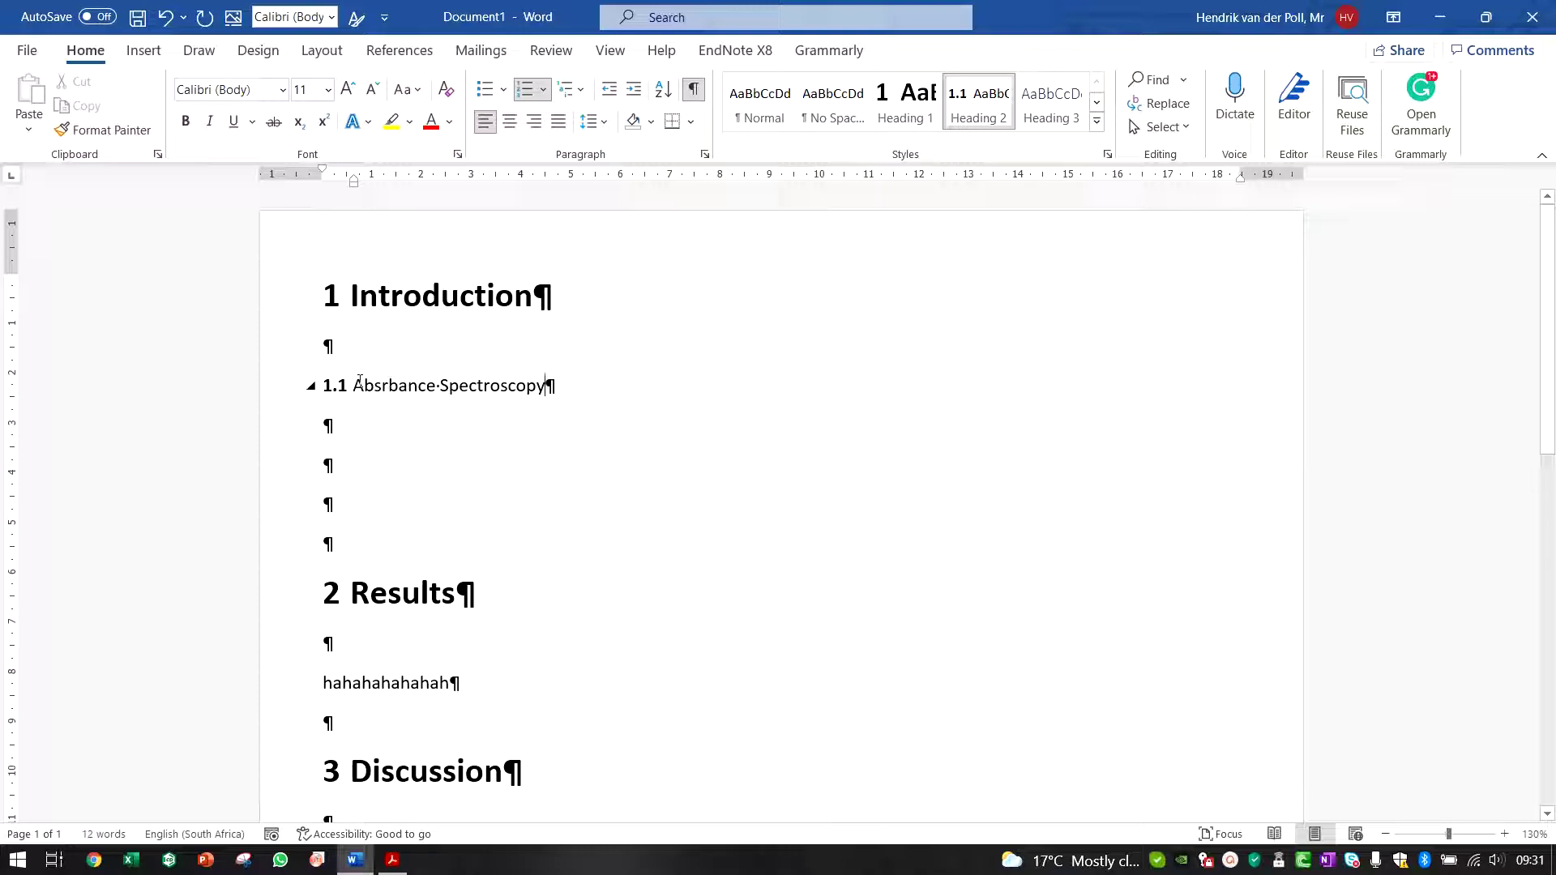
{"action": "left_click", "coordinate": [334, 385]}
{"action": "left_click", "coordinate": [358, 385]}
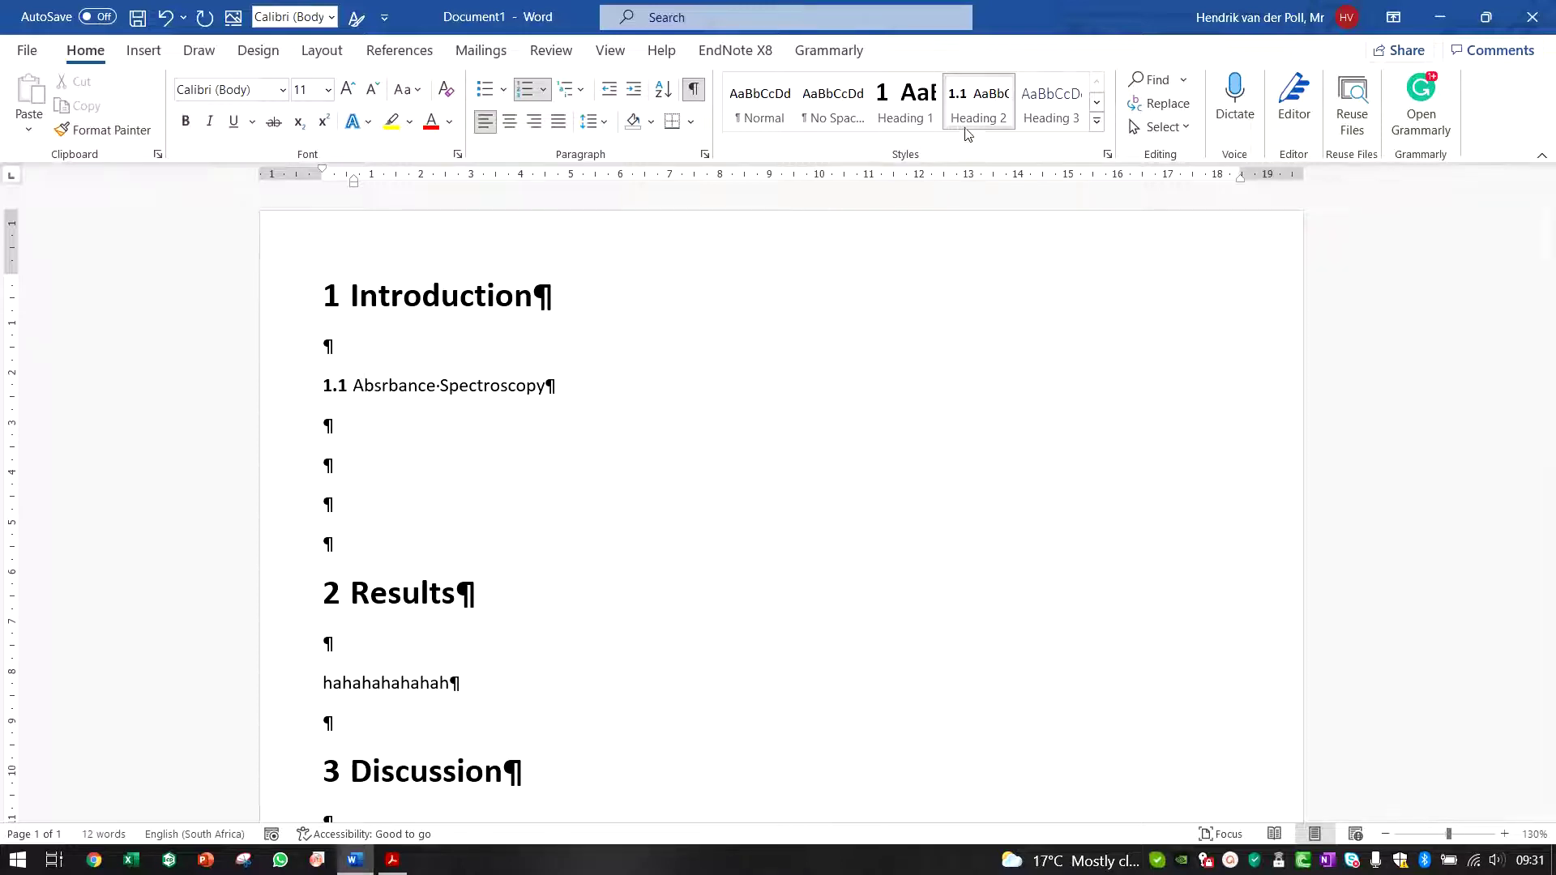
Make the heading 1.1 text bold and update the Heading 2 style to match it
{"action": "triple_click", "coordinate": [571, 389]}
{"action": "key", "text": "ctrl+b"}
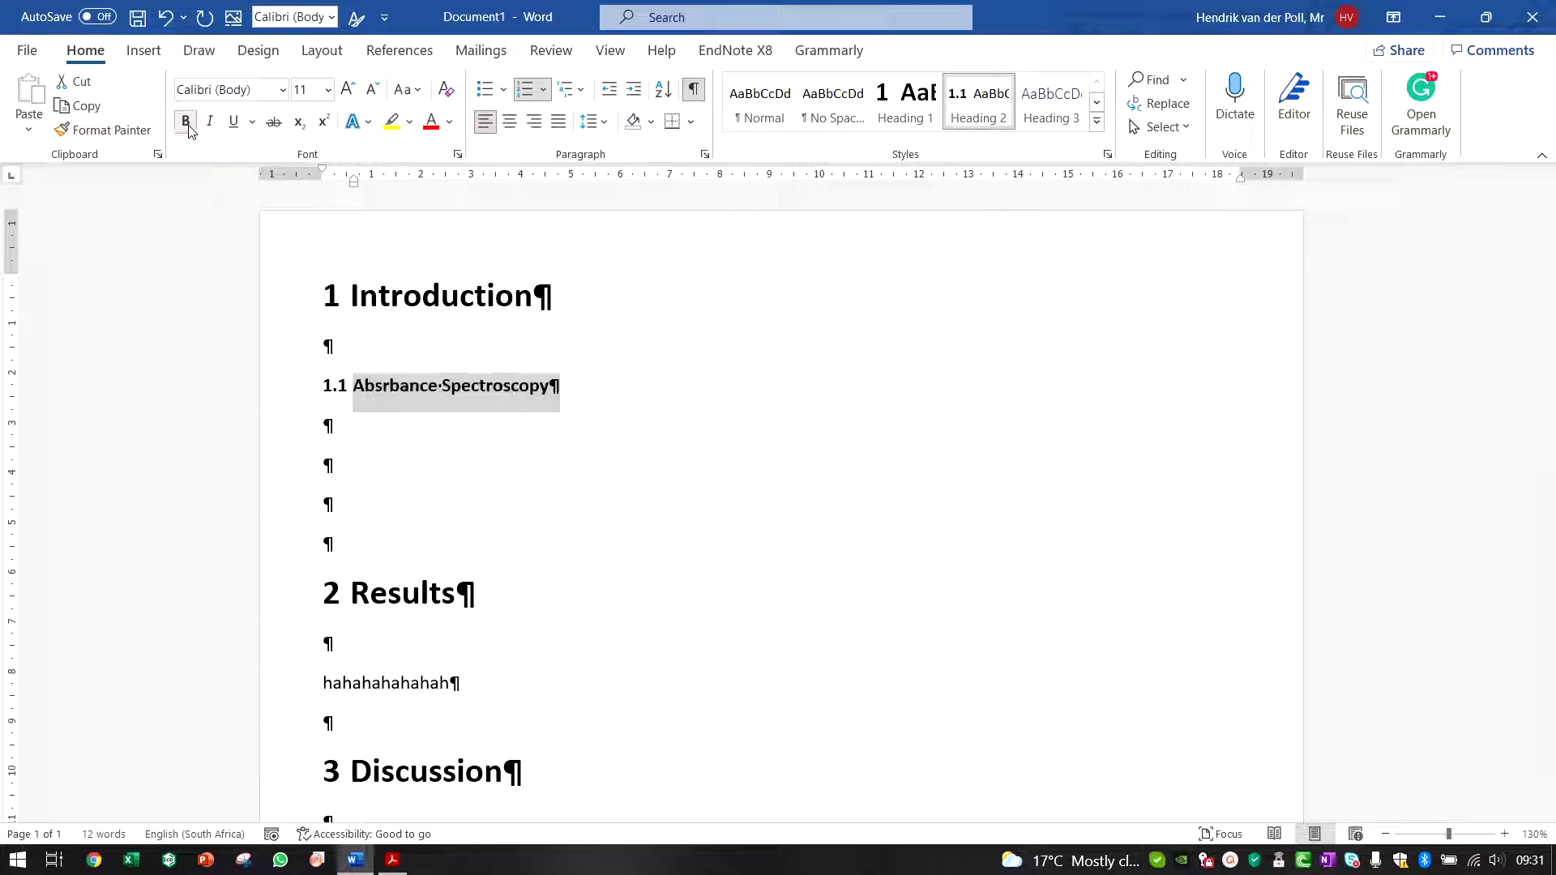
{"action": "right_click", "coordinate": [992, 119]}
{"action": "left_click", "coordinate": [1033, 127]}
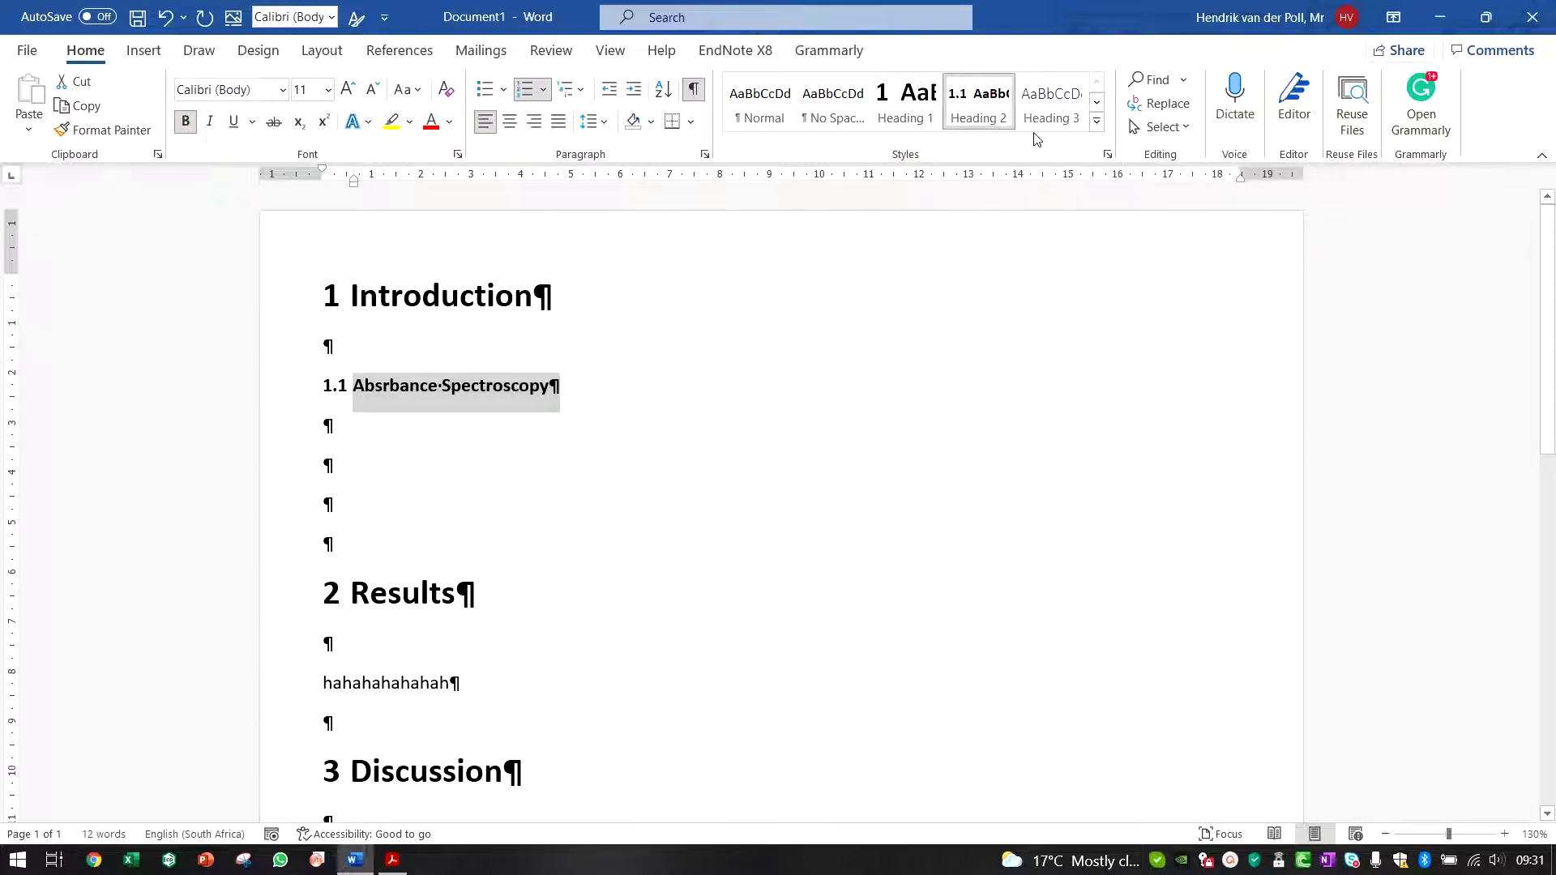
Add the subheading "Organic Molecules" in the Heading 2 style to the second empty paragraph below heading 1.1
{"action": "left_click", "coordinate": [489, 426]}
{"action": "left_click", "coordinate": [978, 105]}
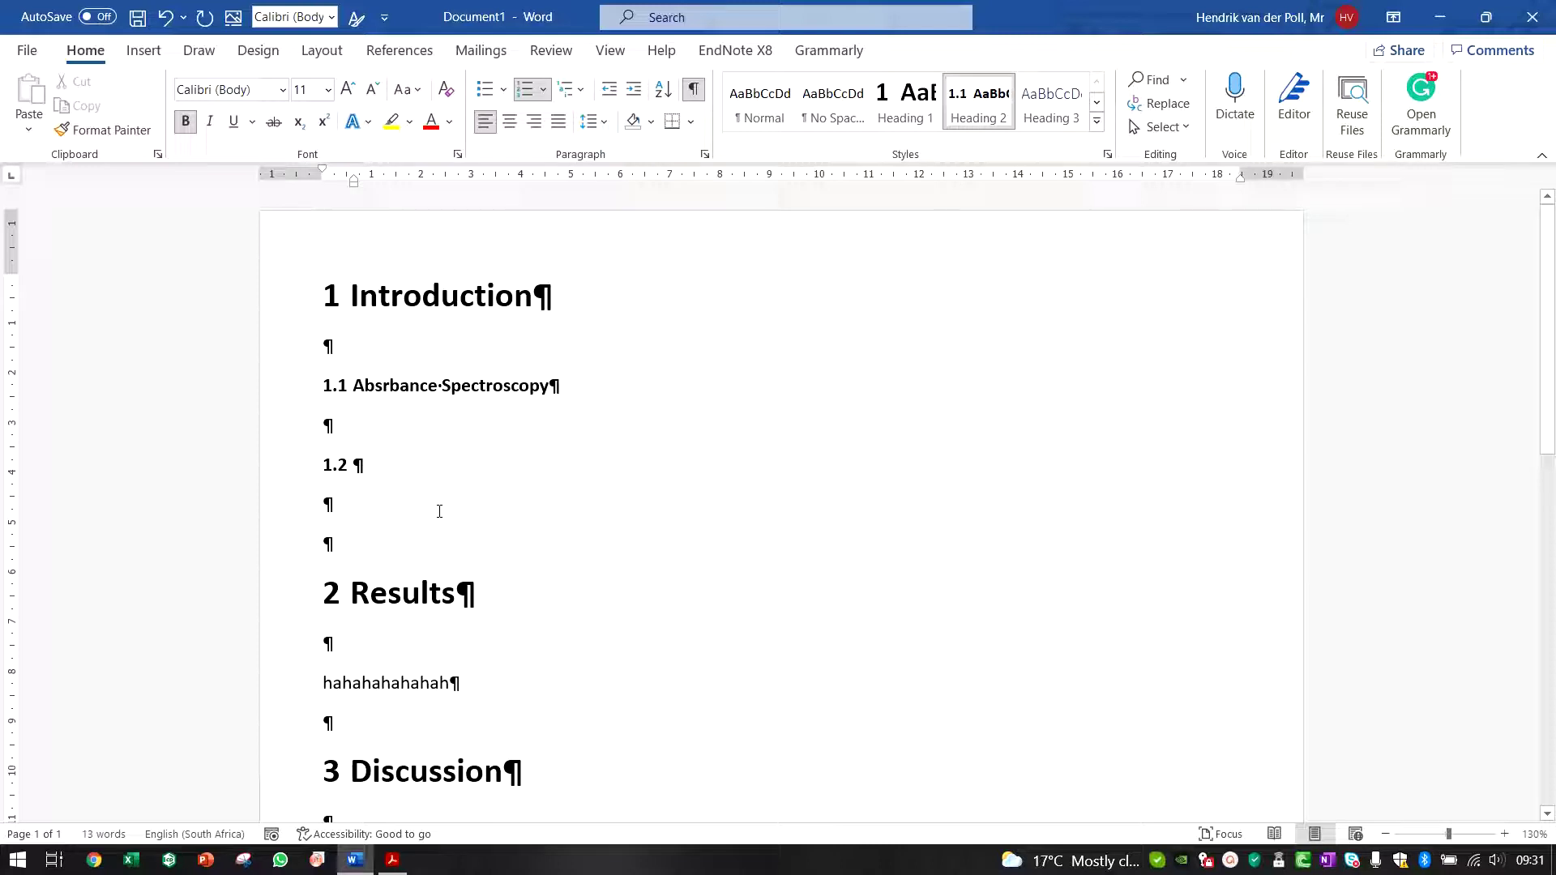
{"action": "type", "text": "Org"}
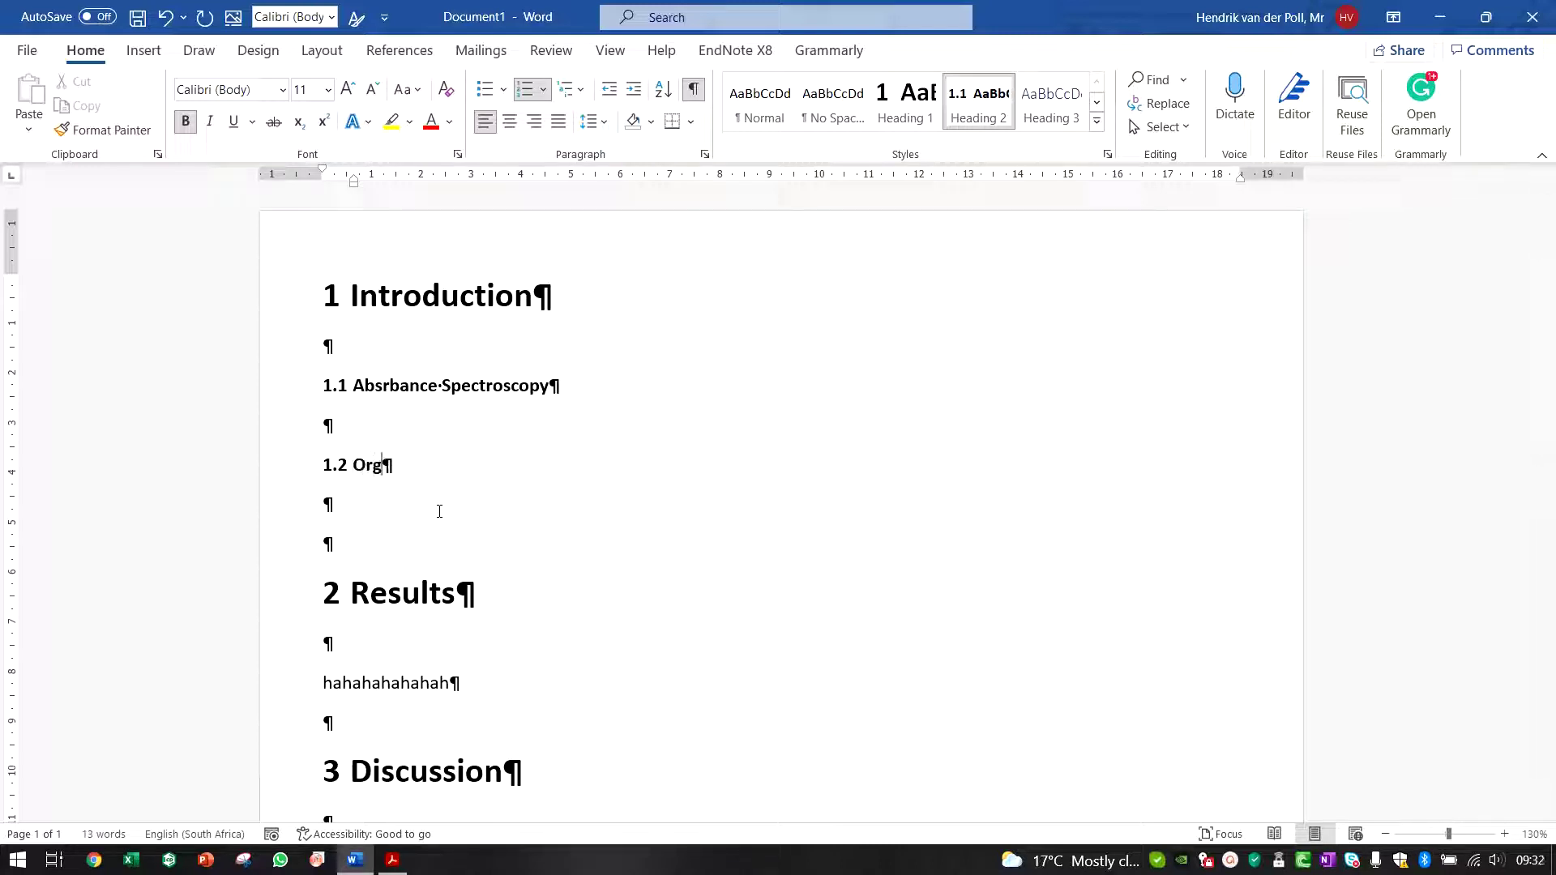
{"action": "type", "text": "anic Molecules"}
{"action": "left_click", "coordinate": [467, 508]}
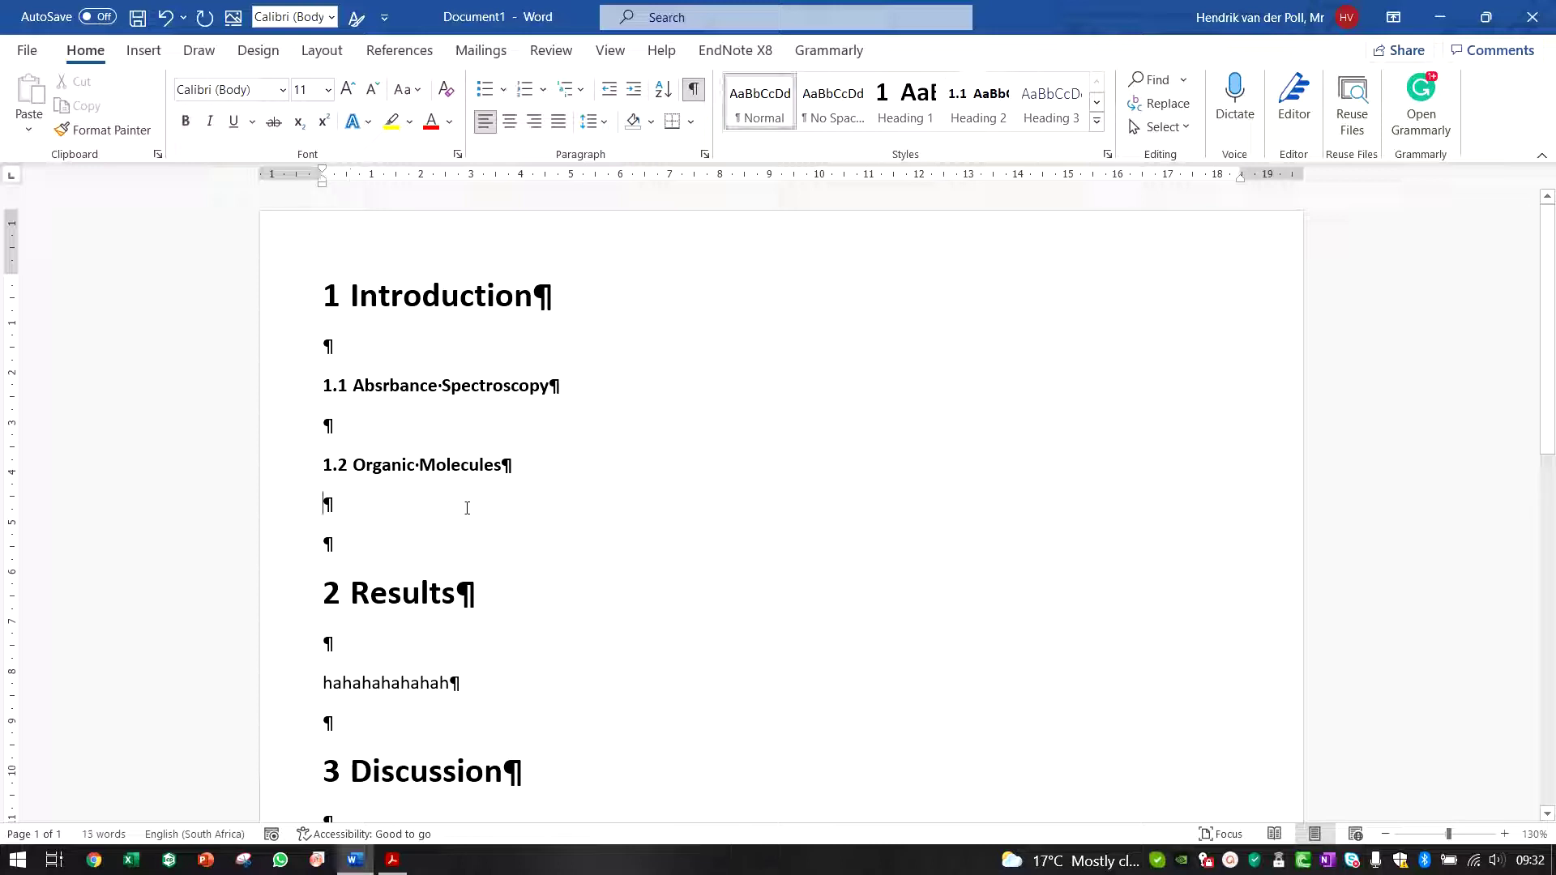
Insert a paragraph under the Results heading, apply the Heading 2 style to it and enter "Section 1"
{"action": "left_click", "coordinate": [397, 651]}
{"action": "key", "text": "Return"}
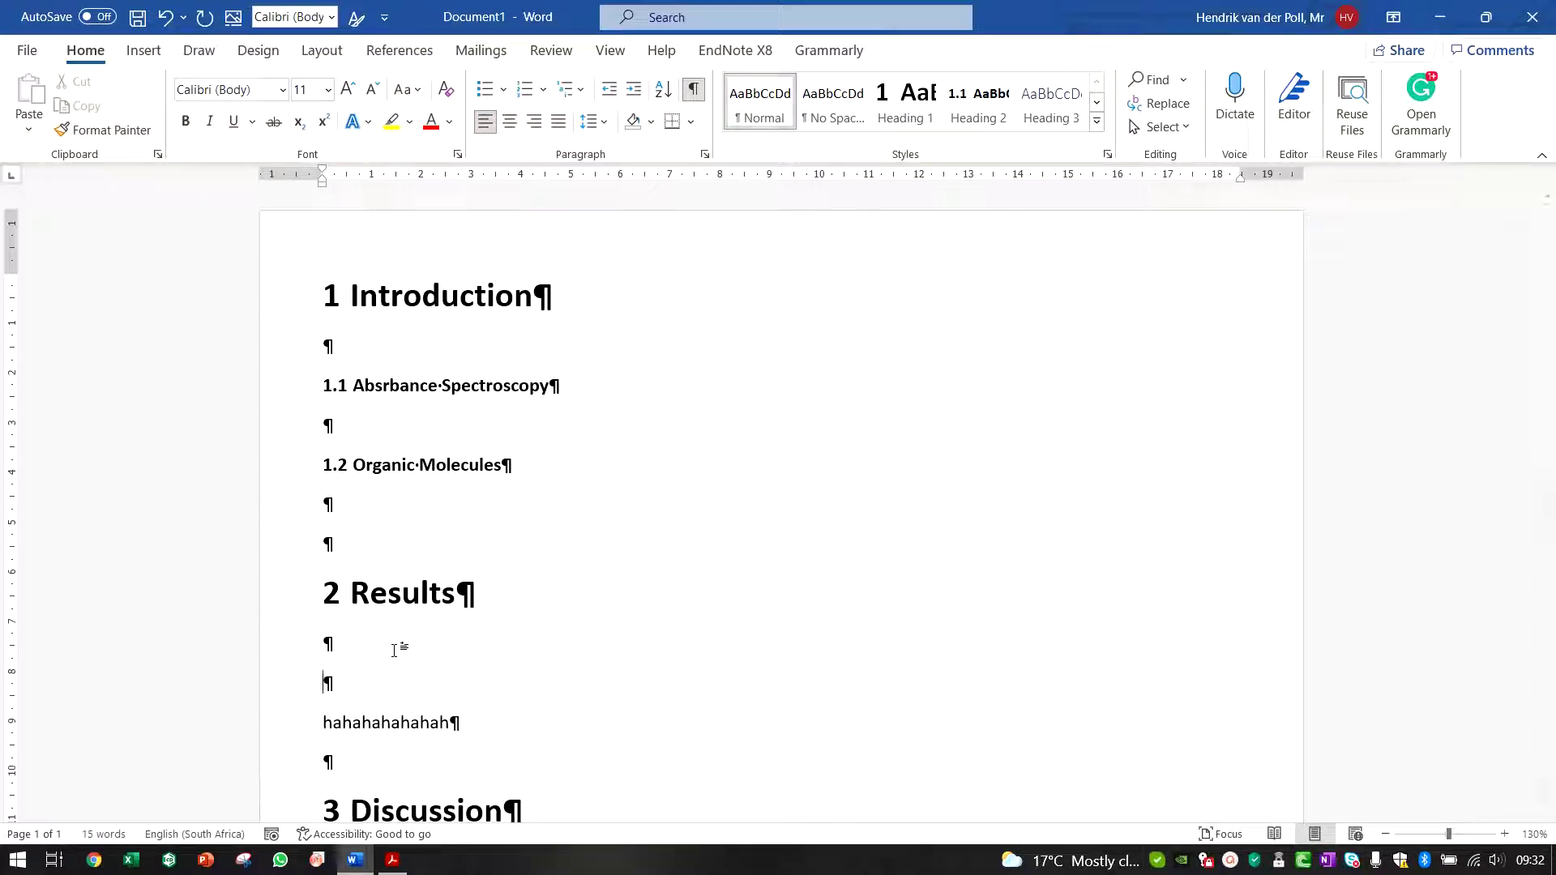
{"action": "left_click", "coordinate": [982, 113]}
{"action": "left_click", "coordinate": [334, 682]}
{"action": "left_click", "coordinate": [476, 646]}
{"action": "scroll", "coordinate": [584, 573], "scroll_direction": "down", "scroll_amount": 1}
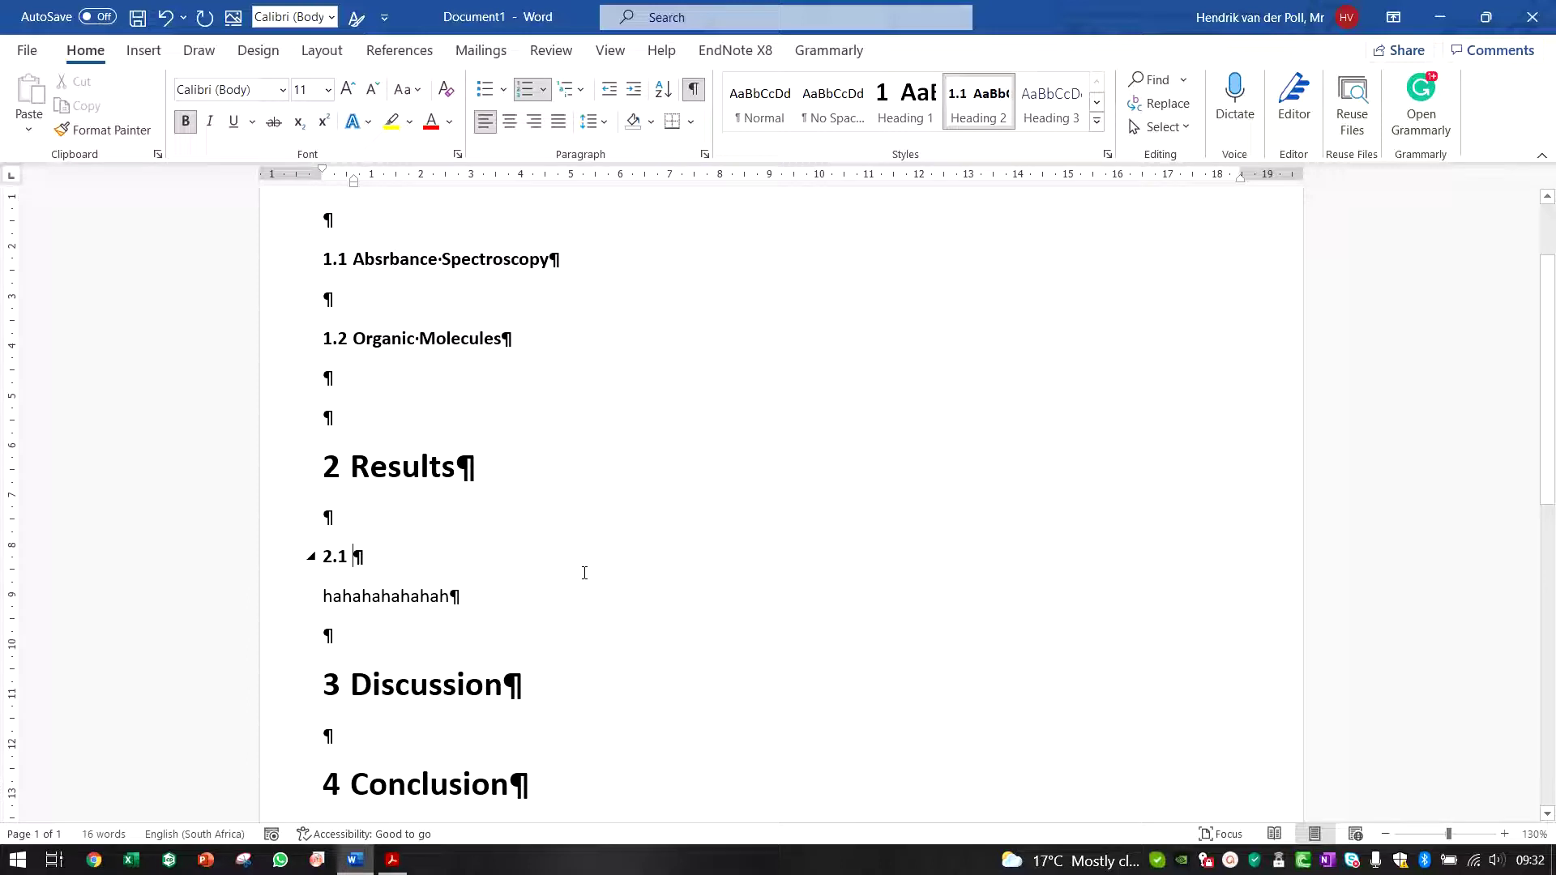
{"action": "type", "text": "Section 1"}
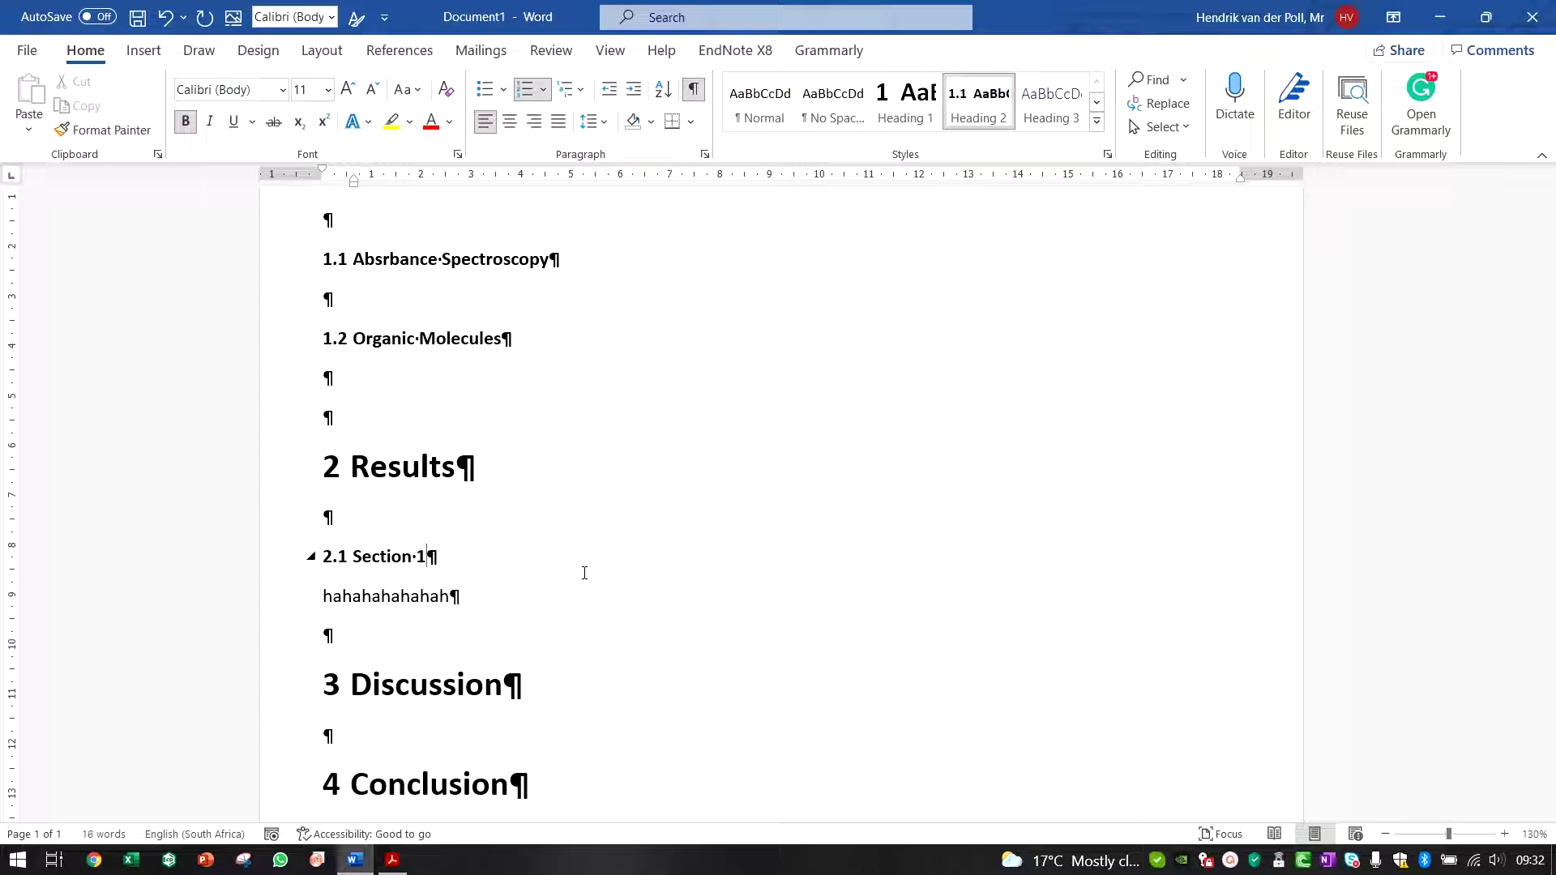
Insert two more empty paragraphs between the body text under Section 1 and the Discussion heading
{"action": "left_click", "coordinate": [538, 597]}
{"action": "scroll", "coordinate": [531, 599], "scroll_direction": "up", "scroll_amount": 2}
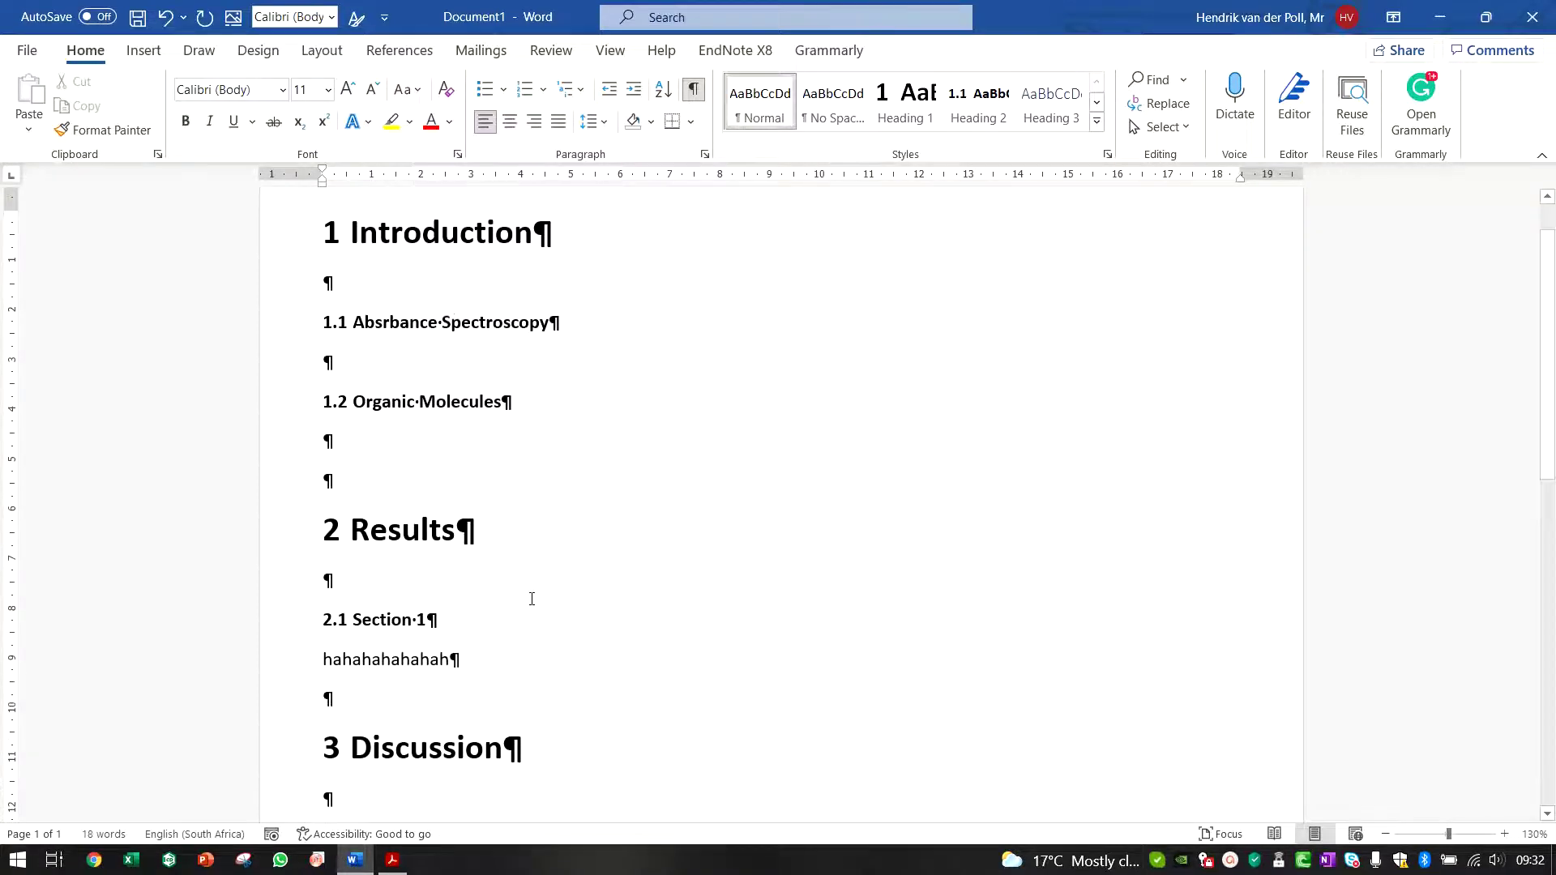
{"action": "scroll", "coordinate": [422, 245], "scroll_direction": "down", "scroll_amount": 2}
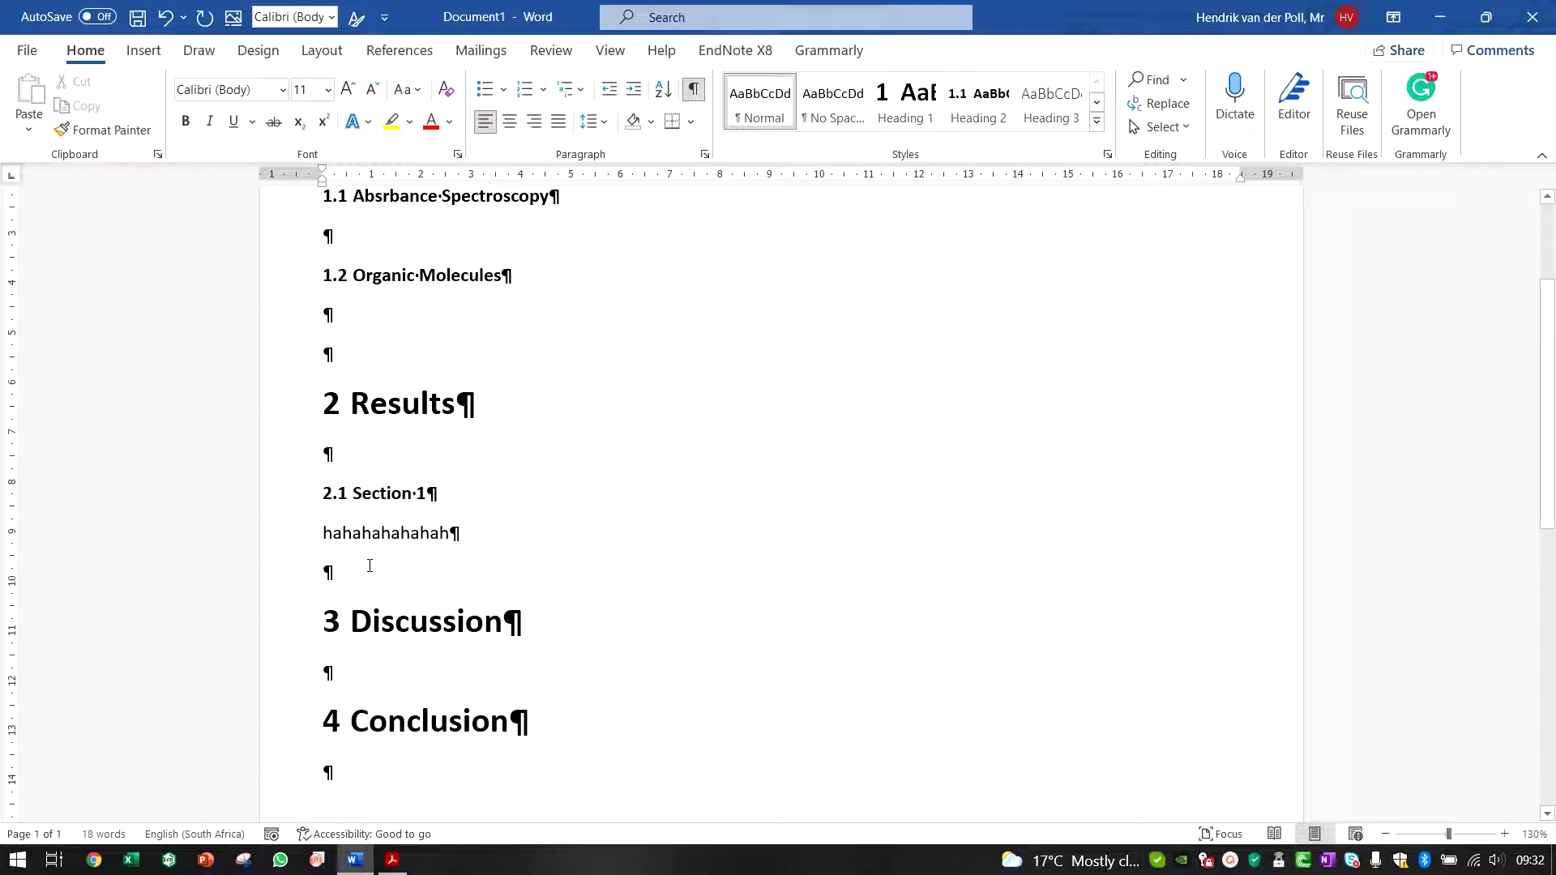
{"action": "key", "text": "Return"}
{"action": "key", "text": "Return"}
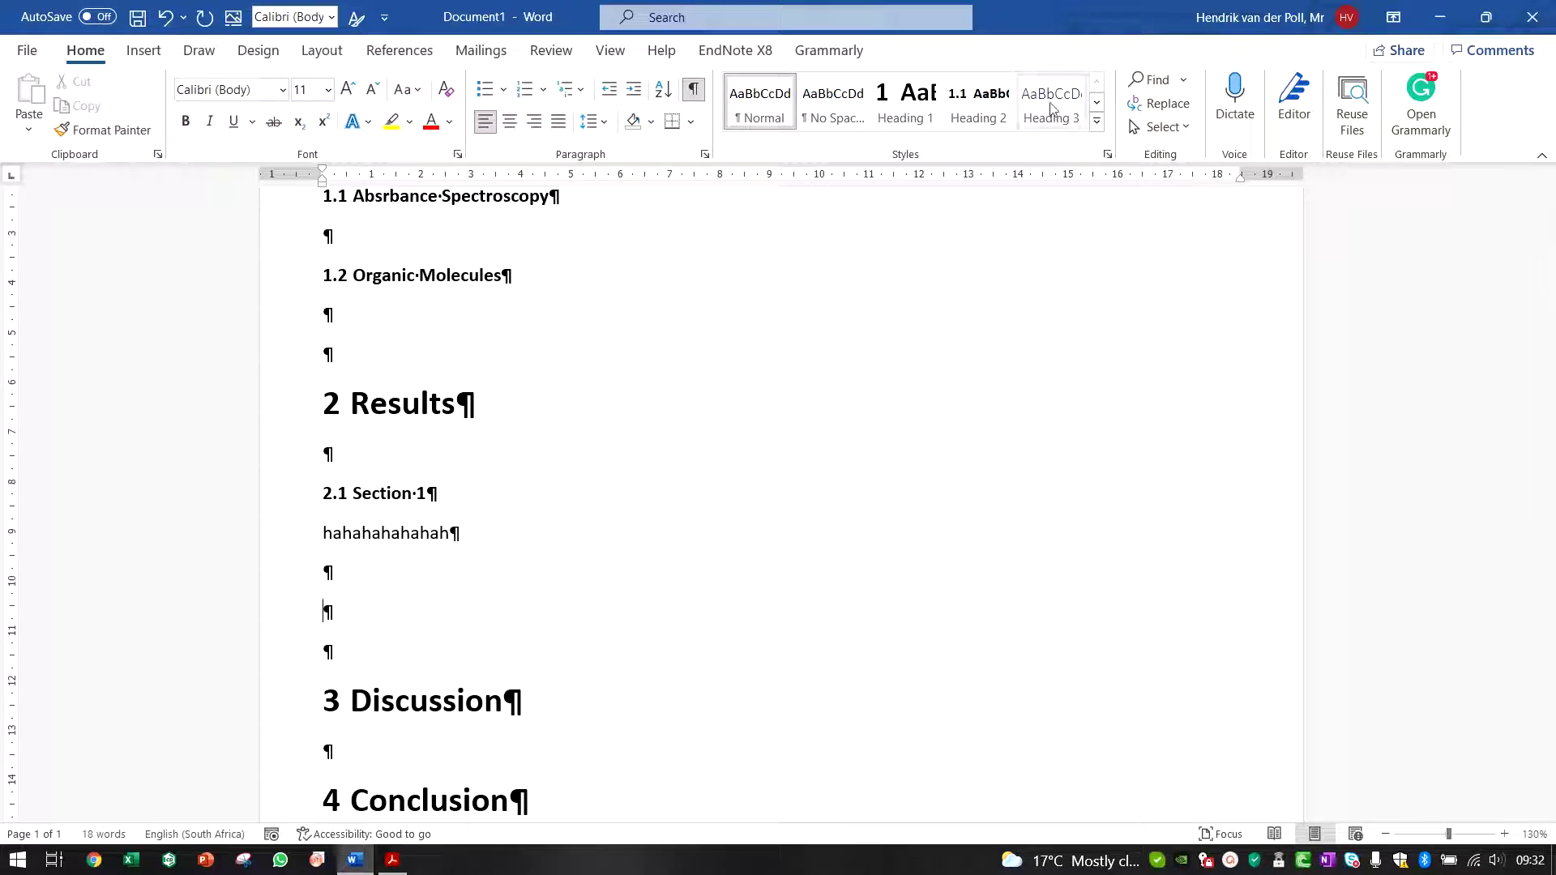
Enlarge the heading "Section 1" under Results to 14 pt and update the Heading 2 style to match it
{"action": "key", "text": "ctrl+z"}
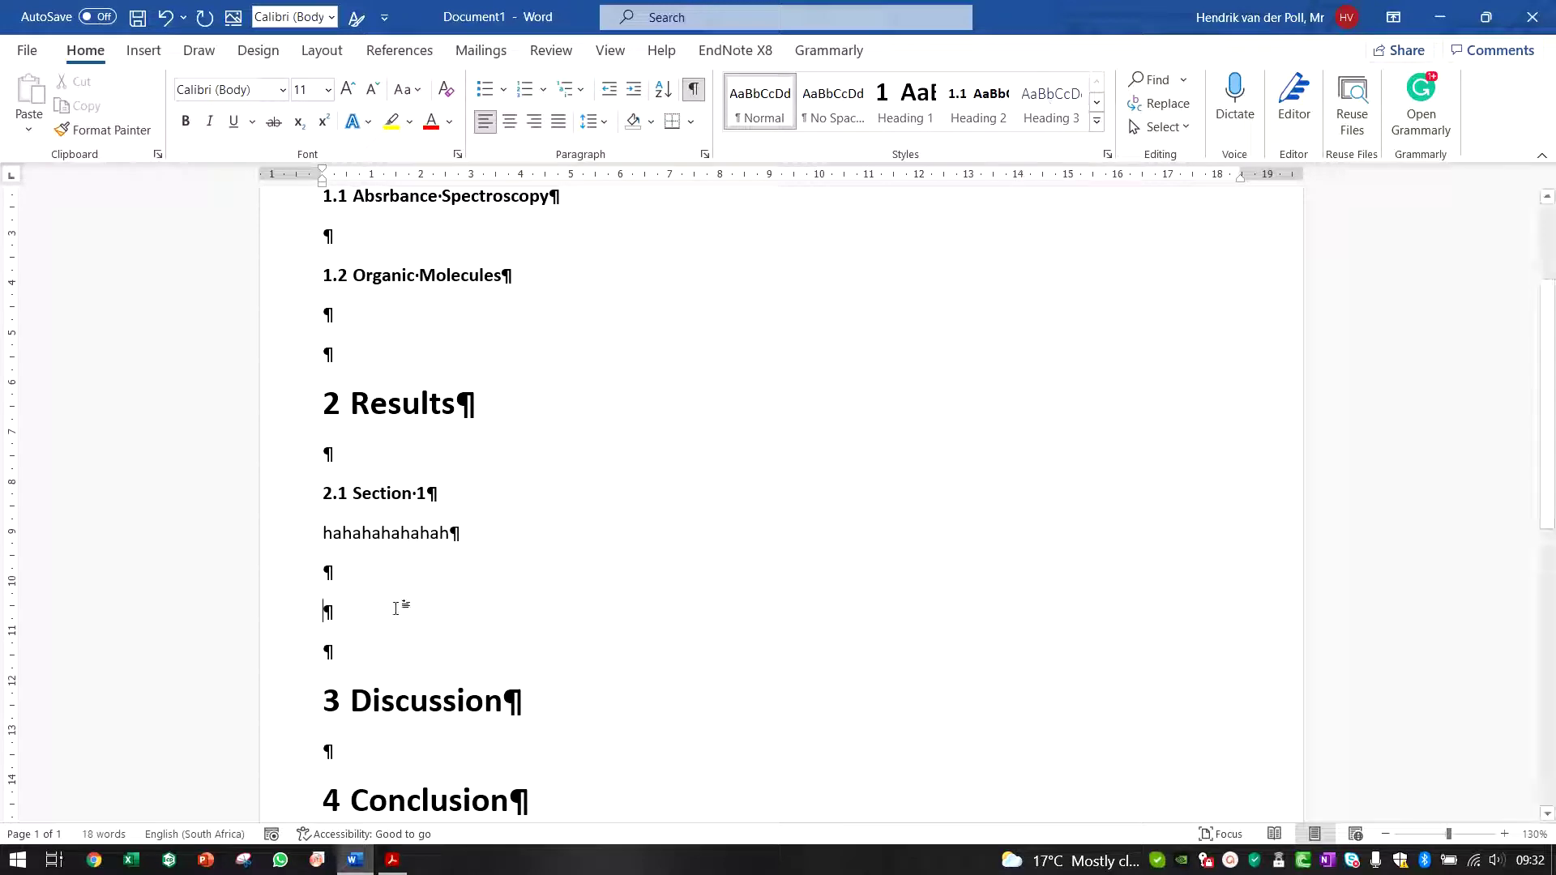
{"action": "left_click", "coordinate": [443, 410]}
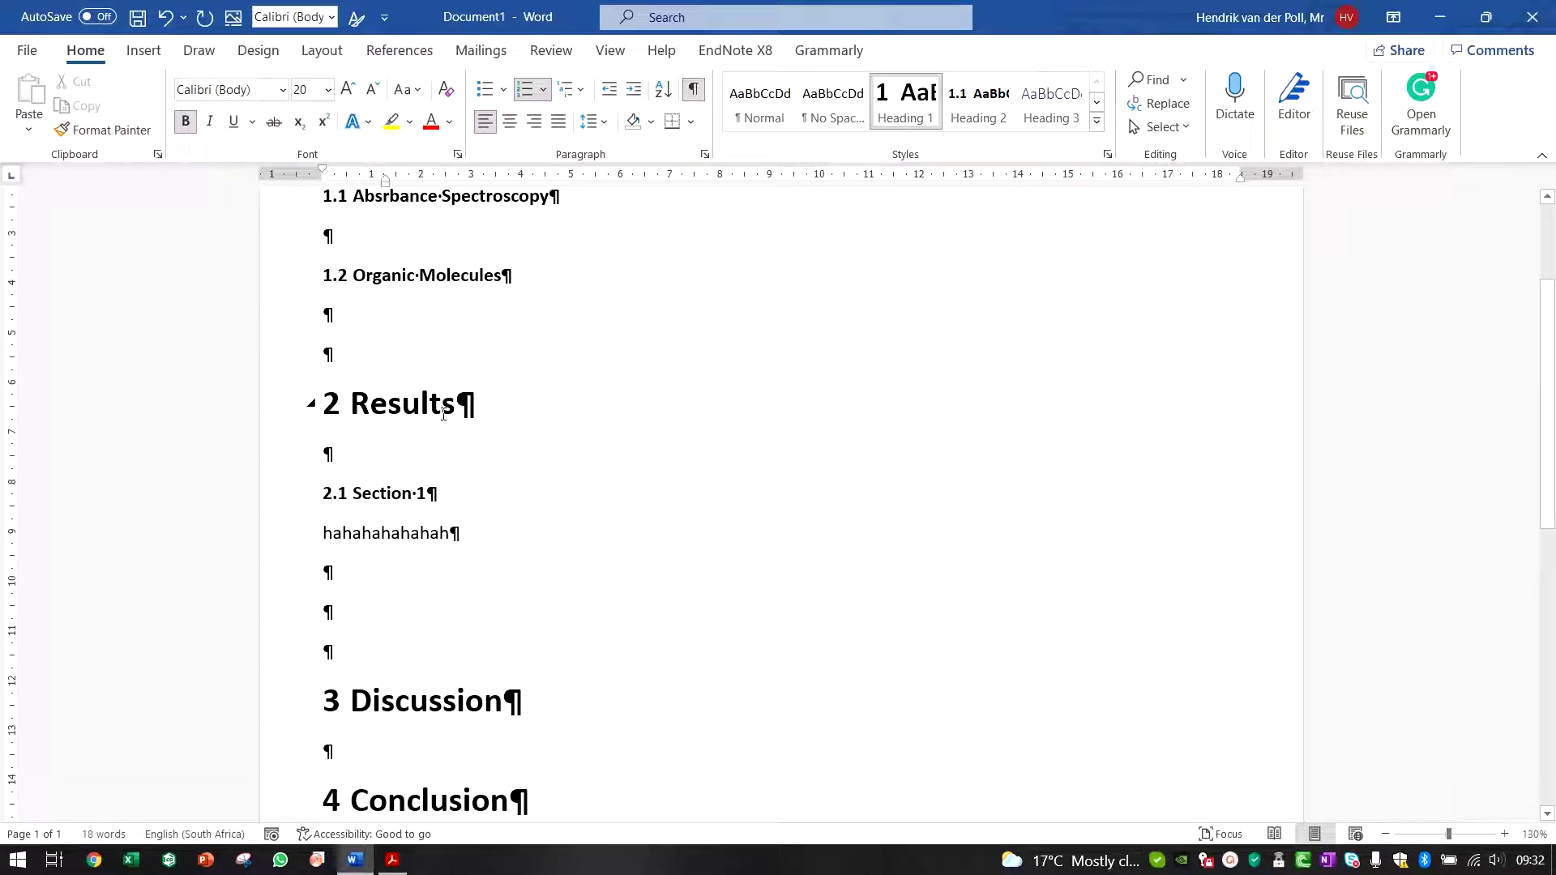
{"action": "left_click", "coordinate": [398, 494]}
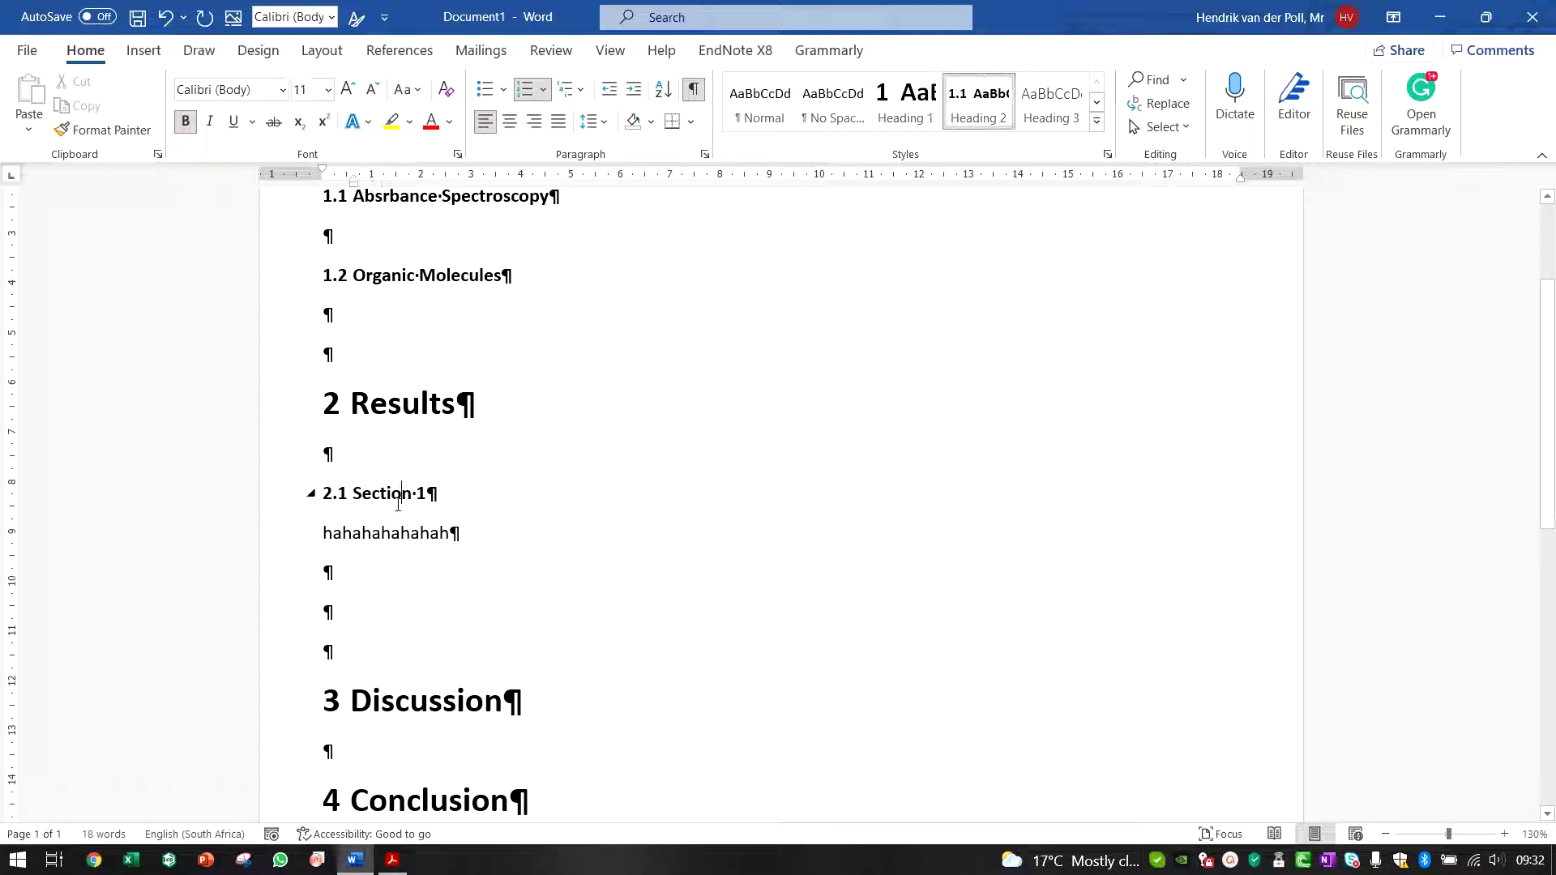
{"action": "left_click", "coordinate": [312, 494]}
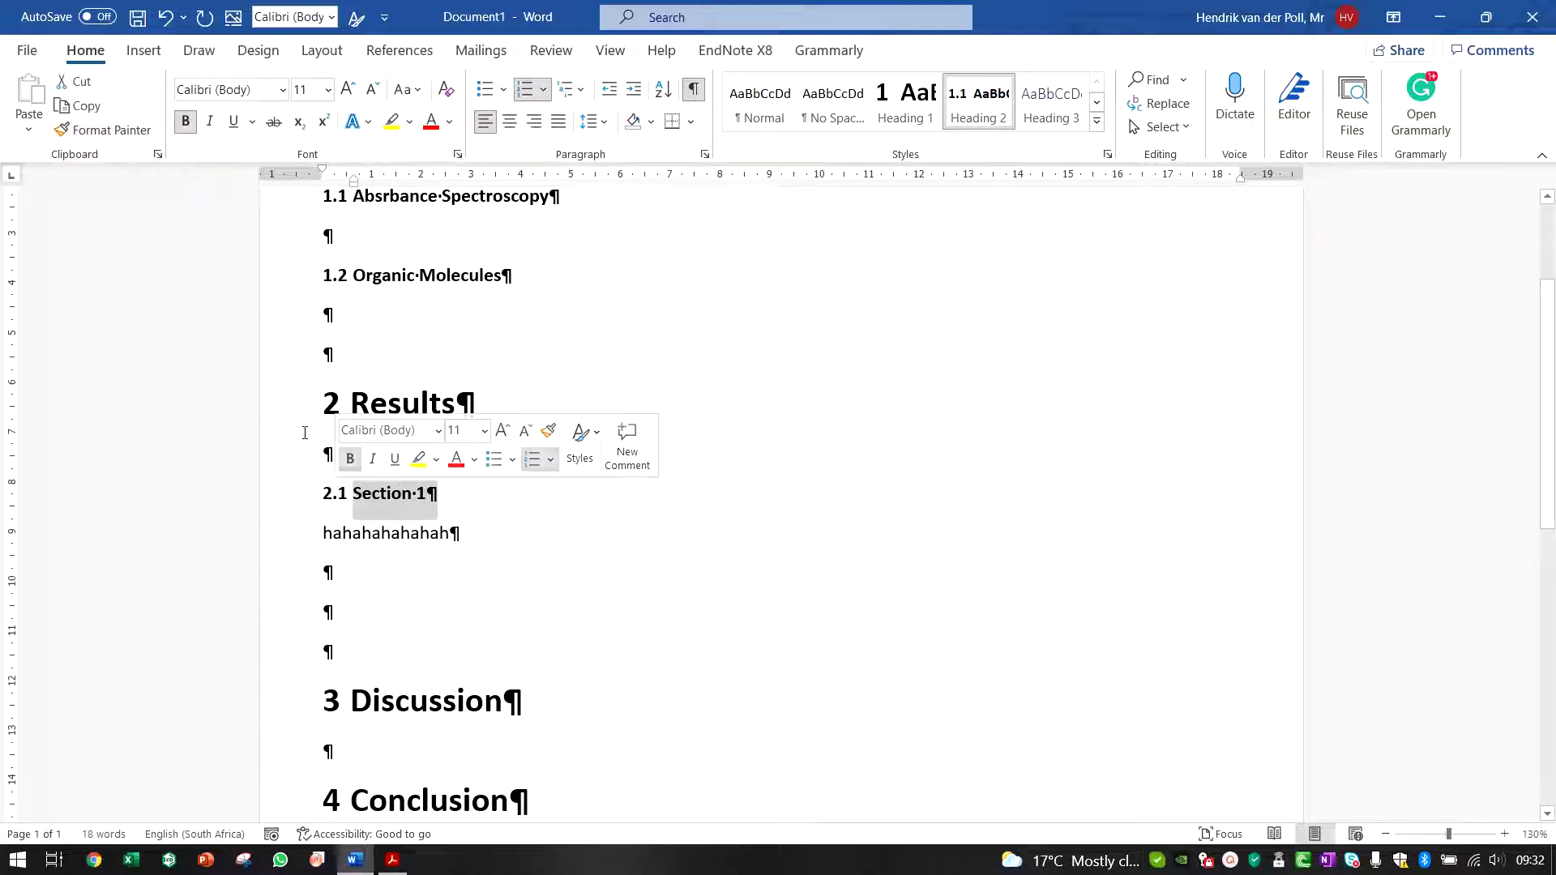
{"action": "left_click", "coordinate": [341, 95]}
{"action": "left_click", "coordinate": [341, 95]}
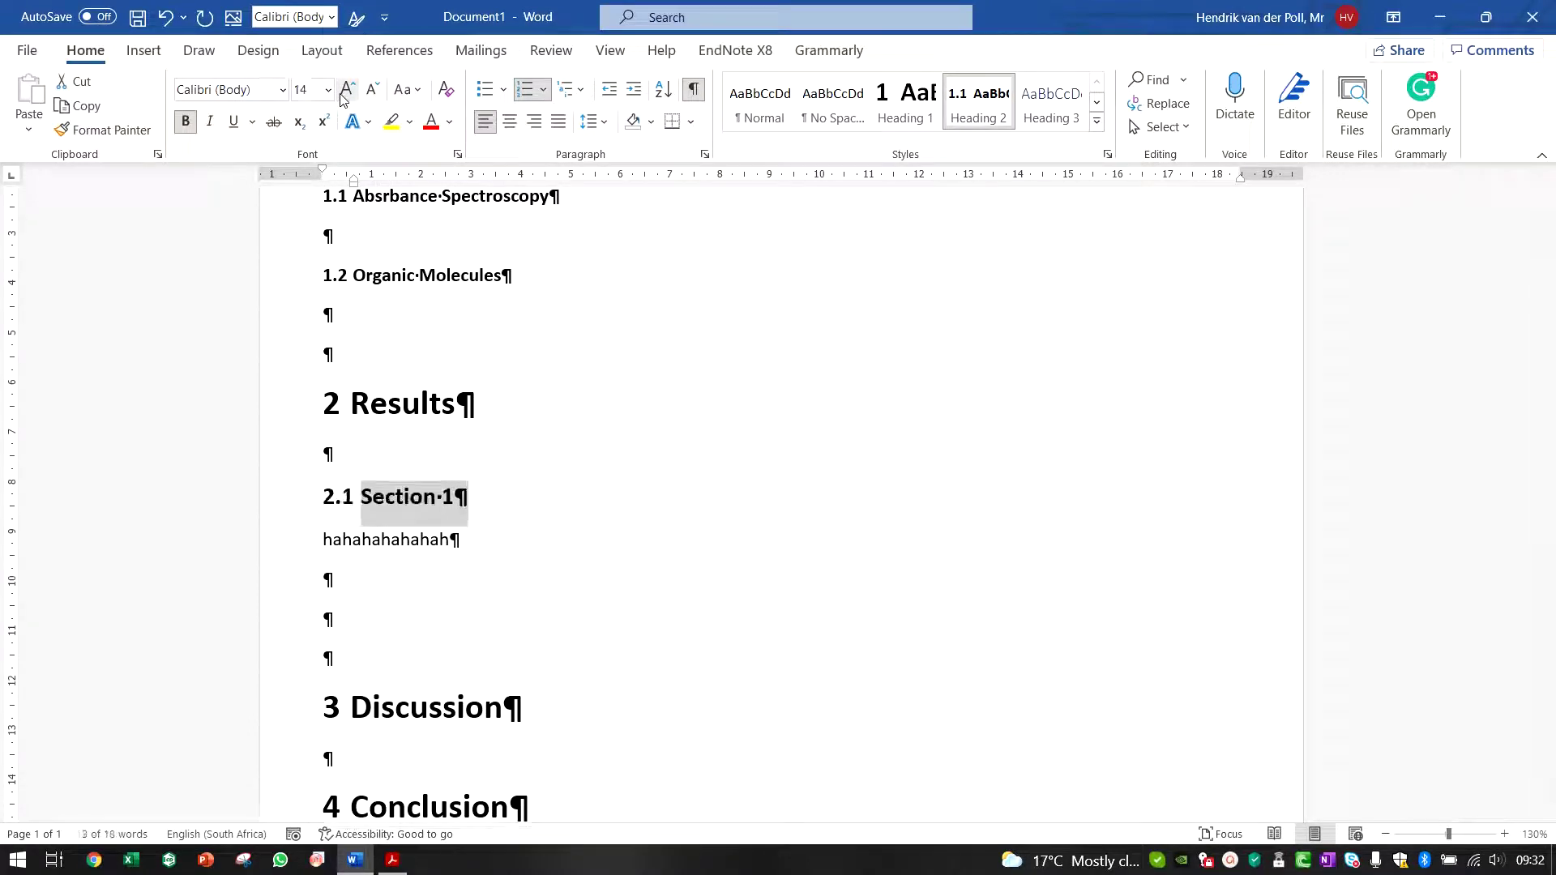
{"action": "right_click", "coordinate": [978, 101]}
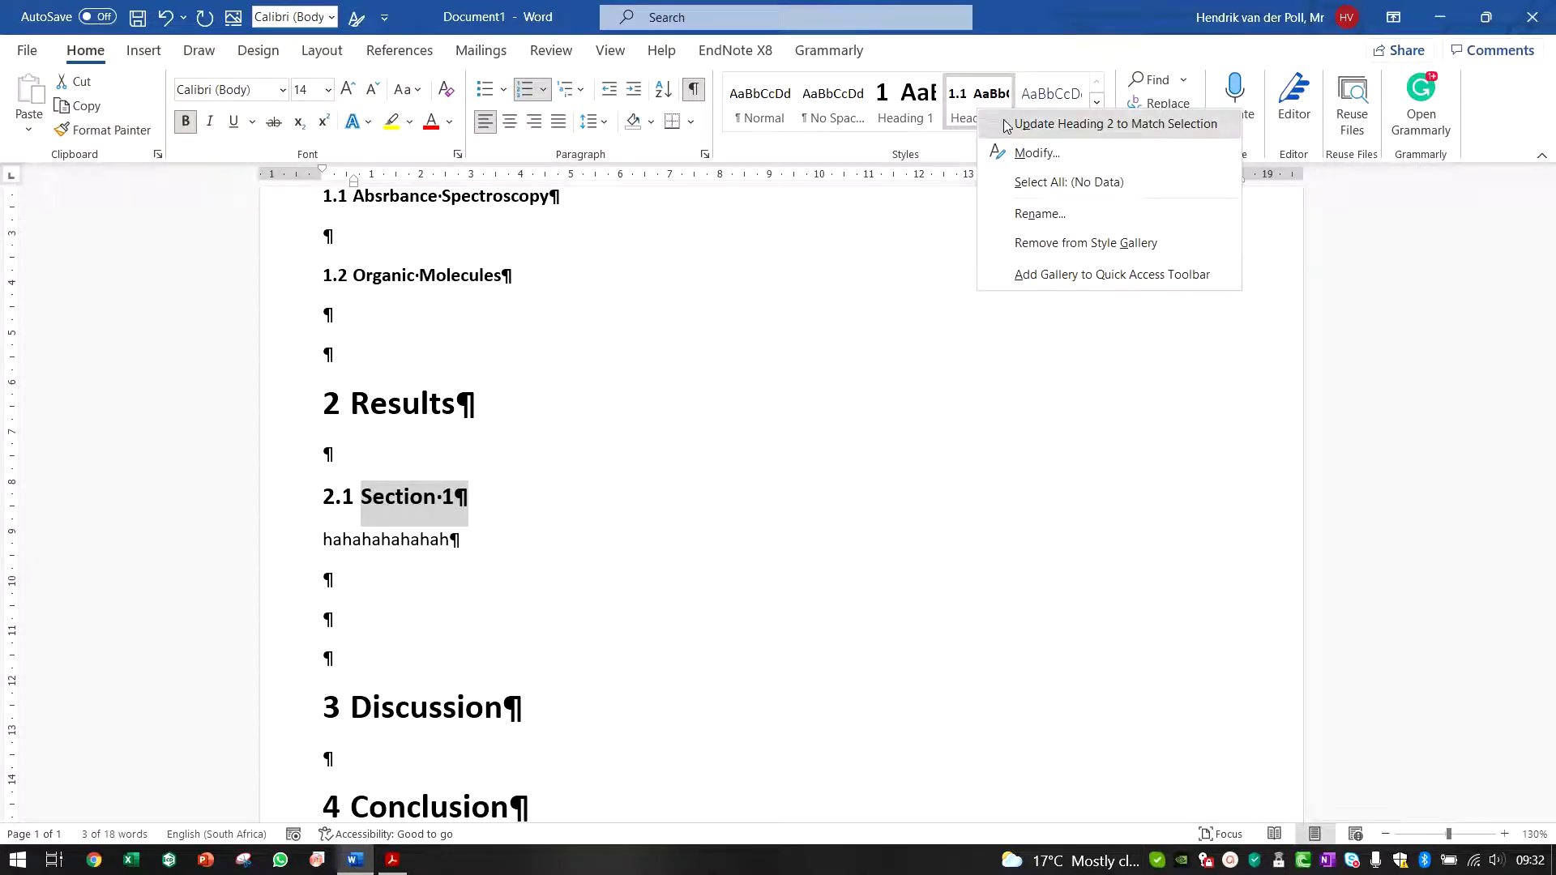
{"action": "left_click", "coordinate": [1001, 121]}
Start a numbered line "2.1.1." in the second empty paragraph below the Section 1 body text and update the Heading 3 style to match it
{"action": "scroll", "coordinate": [529, 409], "scroll_direction": "up", "scroll_amount": 3}
{"action": "scroll", "coordinate": [446, 399], "scroll_direction": "down", "scroll_amount": 4}
{"action": "scroll", "coordinate": [446, 399], "scroll_direction": "up", "scroll_amount": 1}
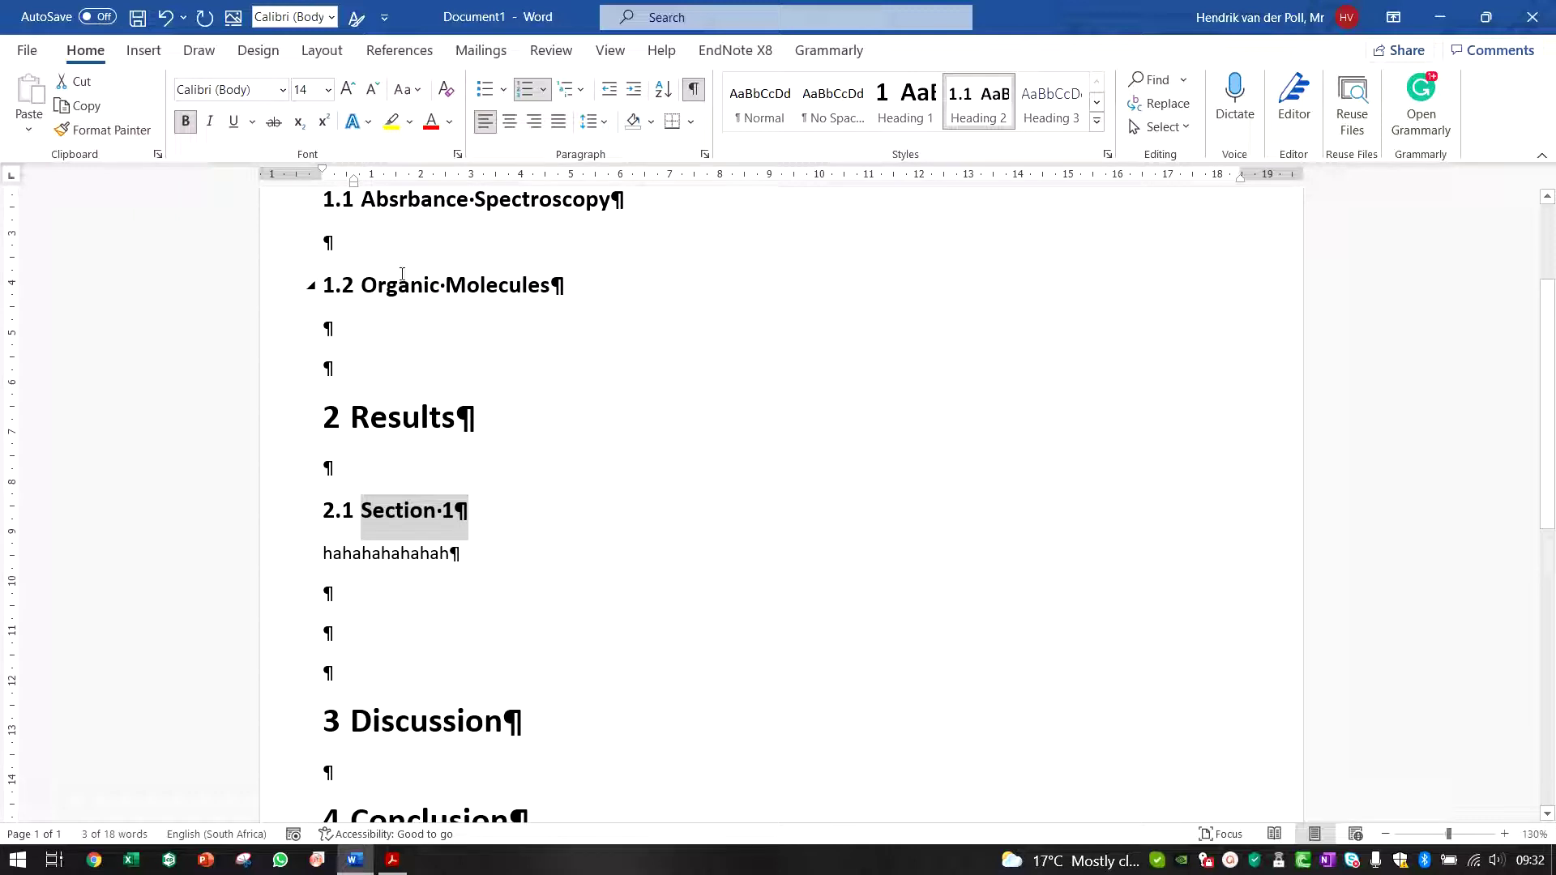
{"action": "left_click", "coordinate": [392, 626]}
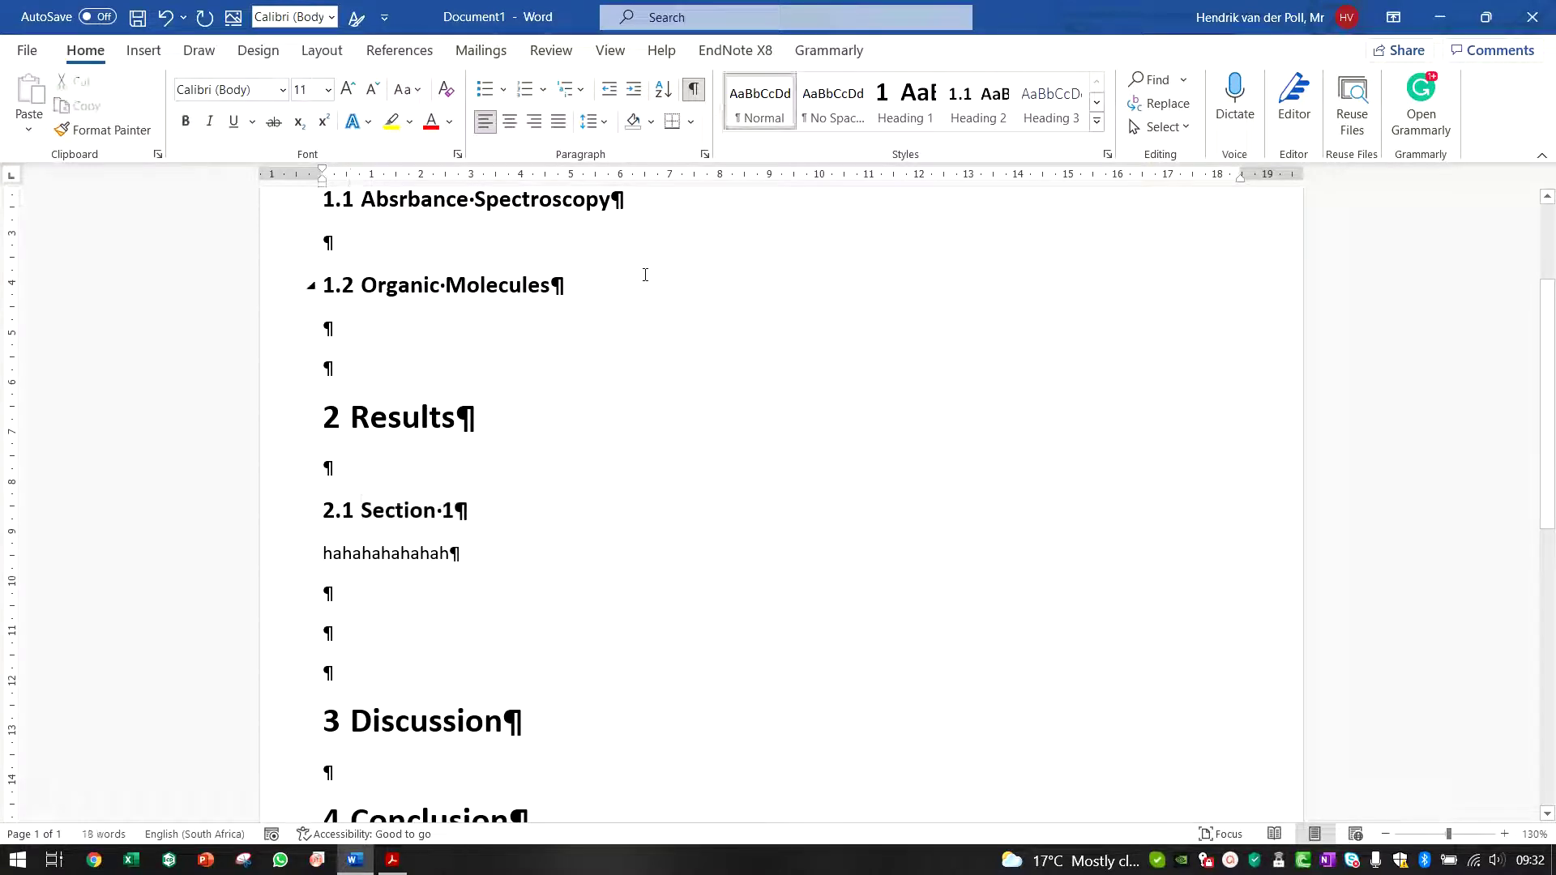
{"action": "scroll", "coordinate": [294, 535], "scroll_direction": "up", "scroll_amount": 3}
{"action": "scroll", "coordinate": [294, 535], "scroll_direction": "down", "scroll_amount": 5}
{"action": "scroll", "coordinate": [724, 601], "scroll_direction": "up", "scroll_amount": 4}
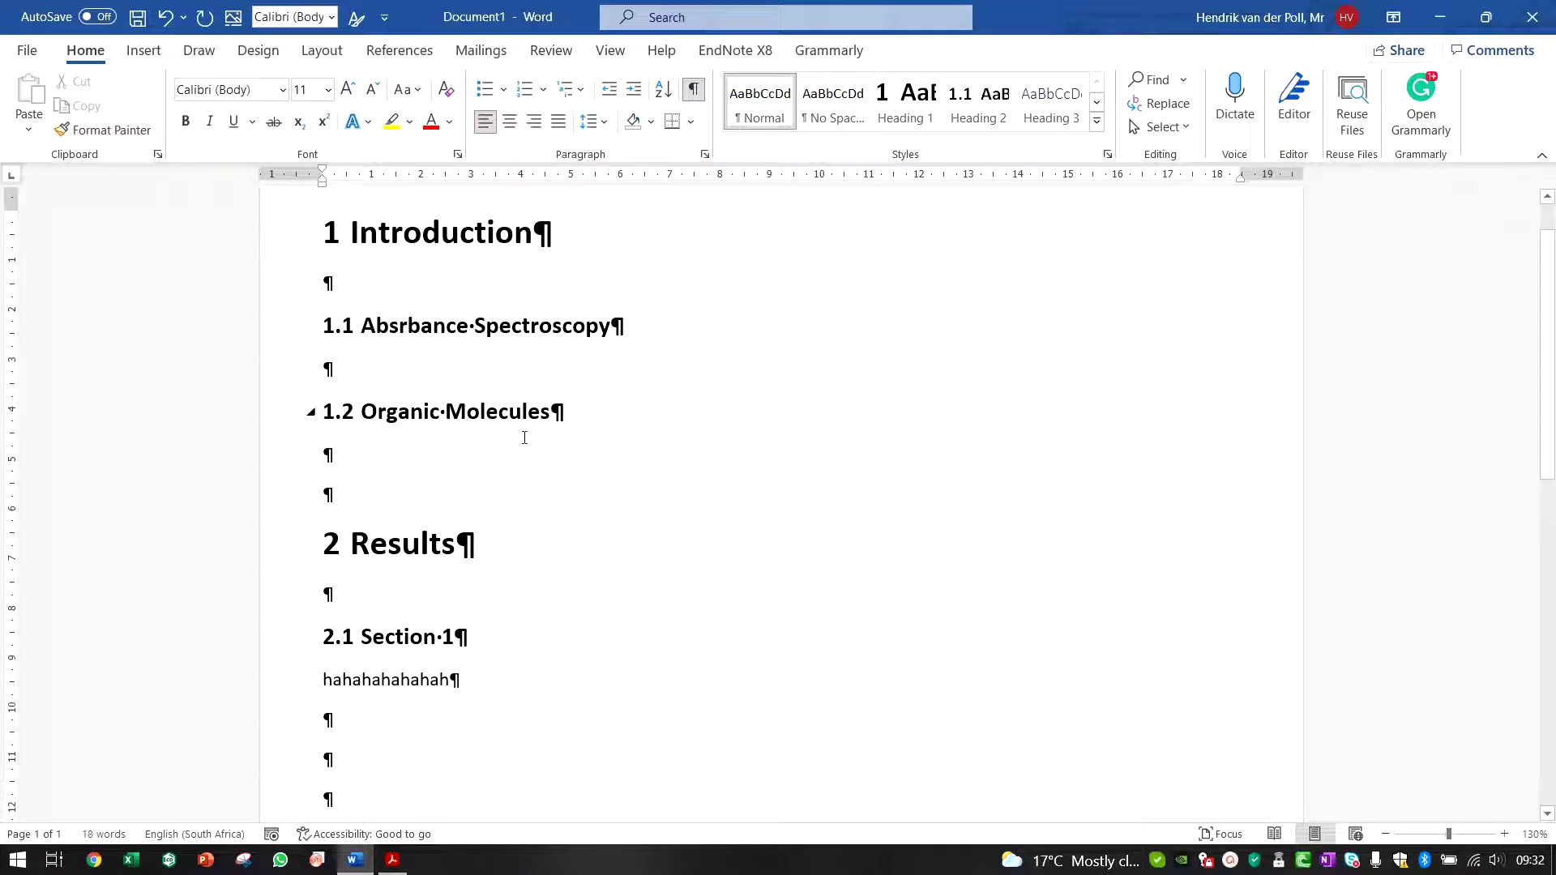
{"action": "scroll", "coordinate": [520, 486], "scroll_direction": "down", "scroll_amount": 3}
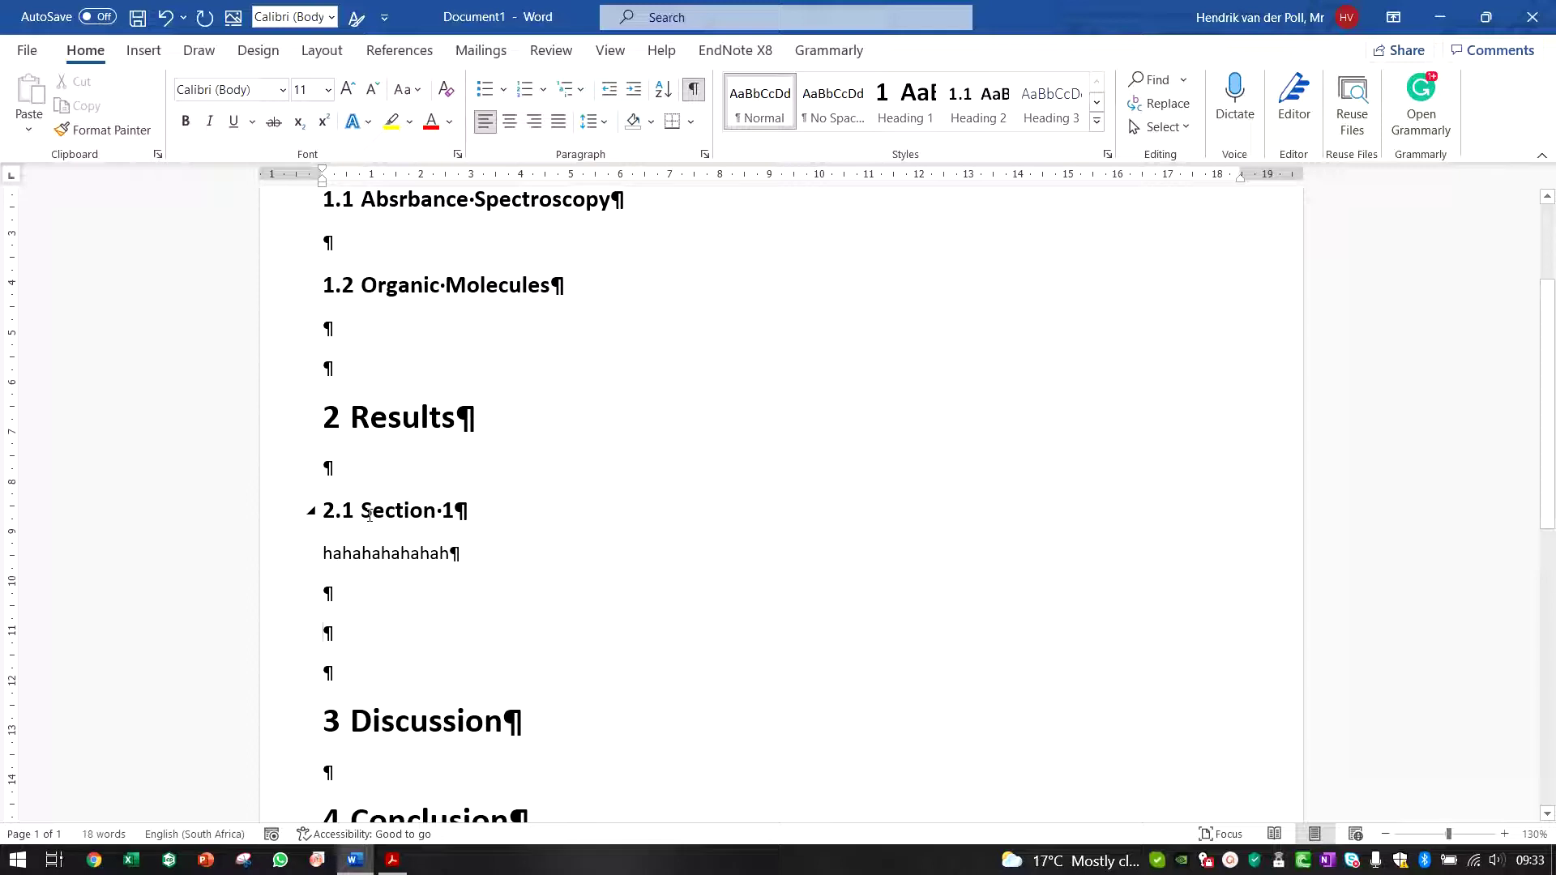
{"action": "type", "text": "2.1.1."}
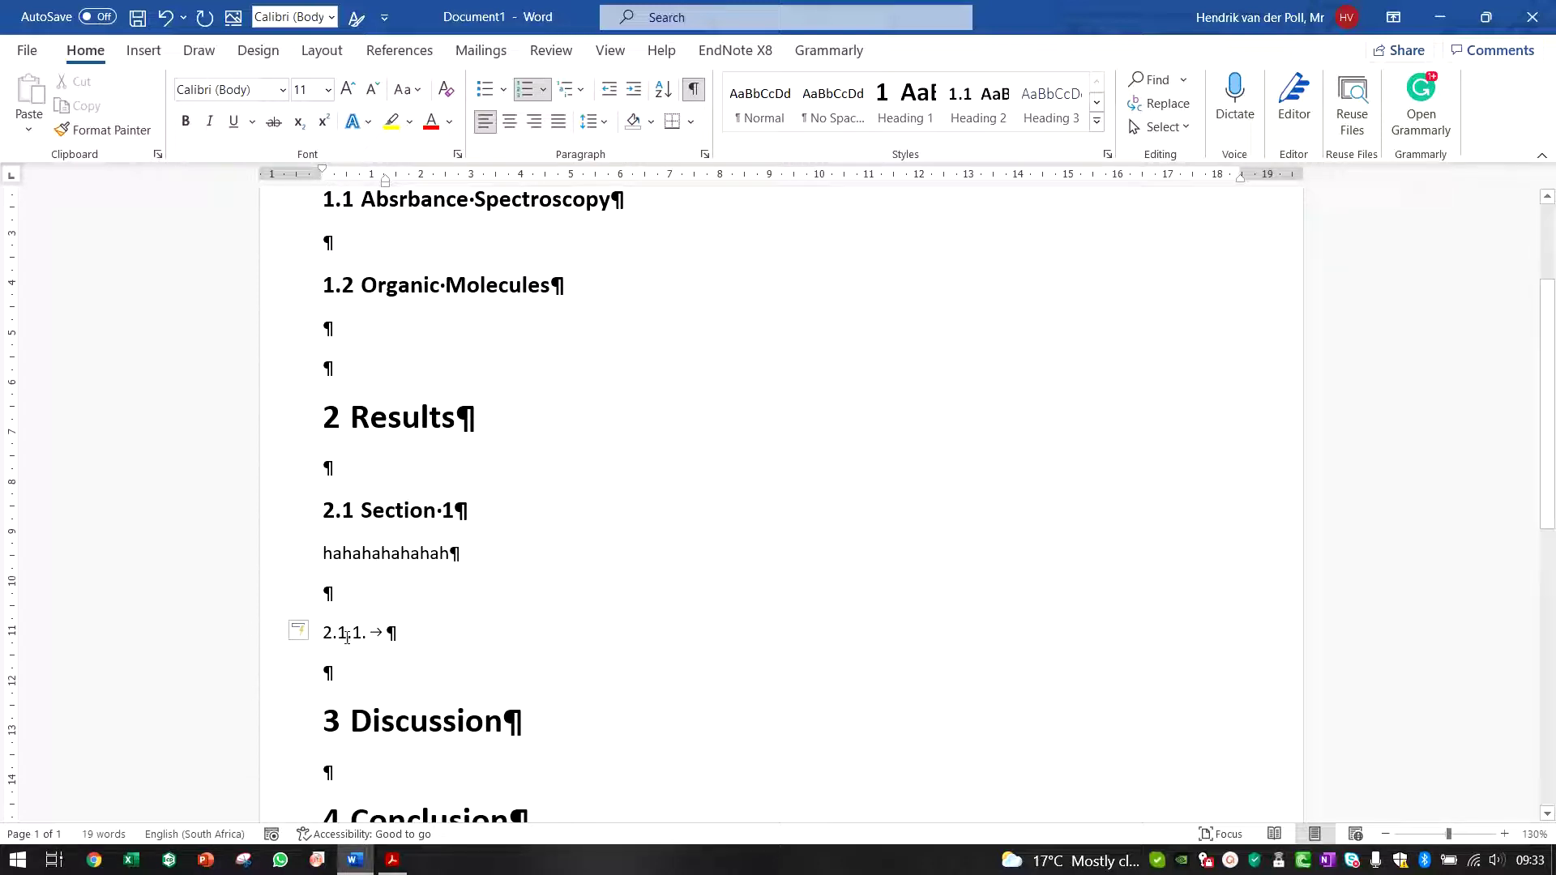
{"action": "right_click", "coordinate": [1057, 109]}
{"action": "left_click", "coordinate": [1088, 130]}
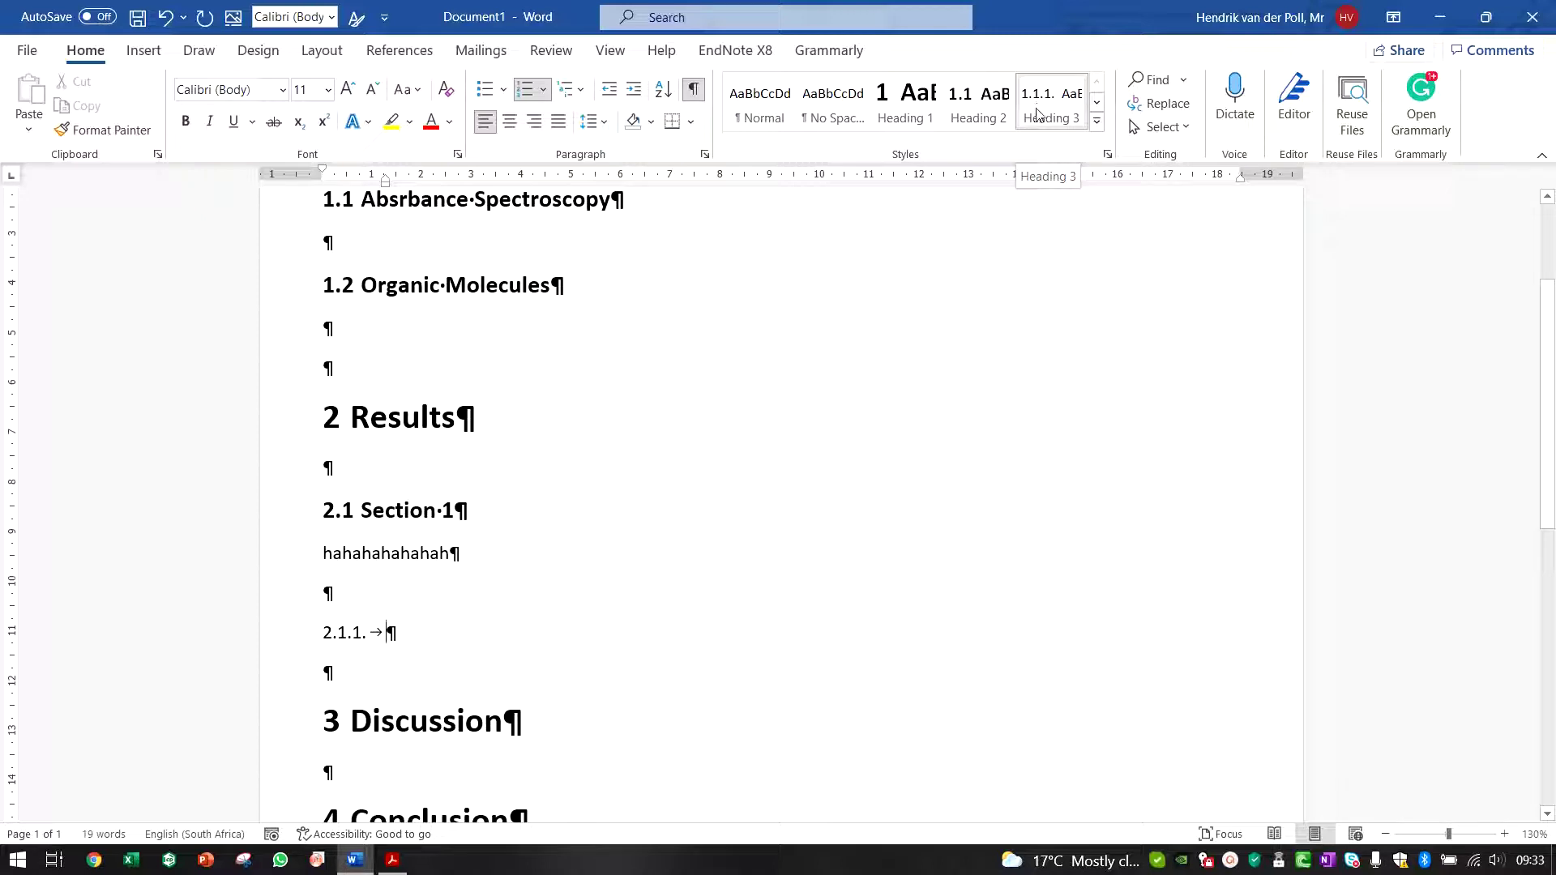
Insert two paragraphs below the first empty one under Organic Molecules and apply the Heading 3 style to the second of them
{"action": "left_click", "coordinate": [359, 330]}
{"action": "key", "text": "Return"}
{"action": "key", "text": "Return"}
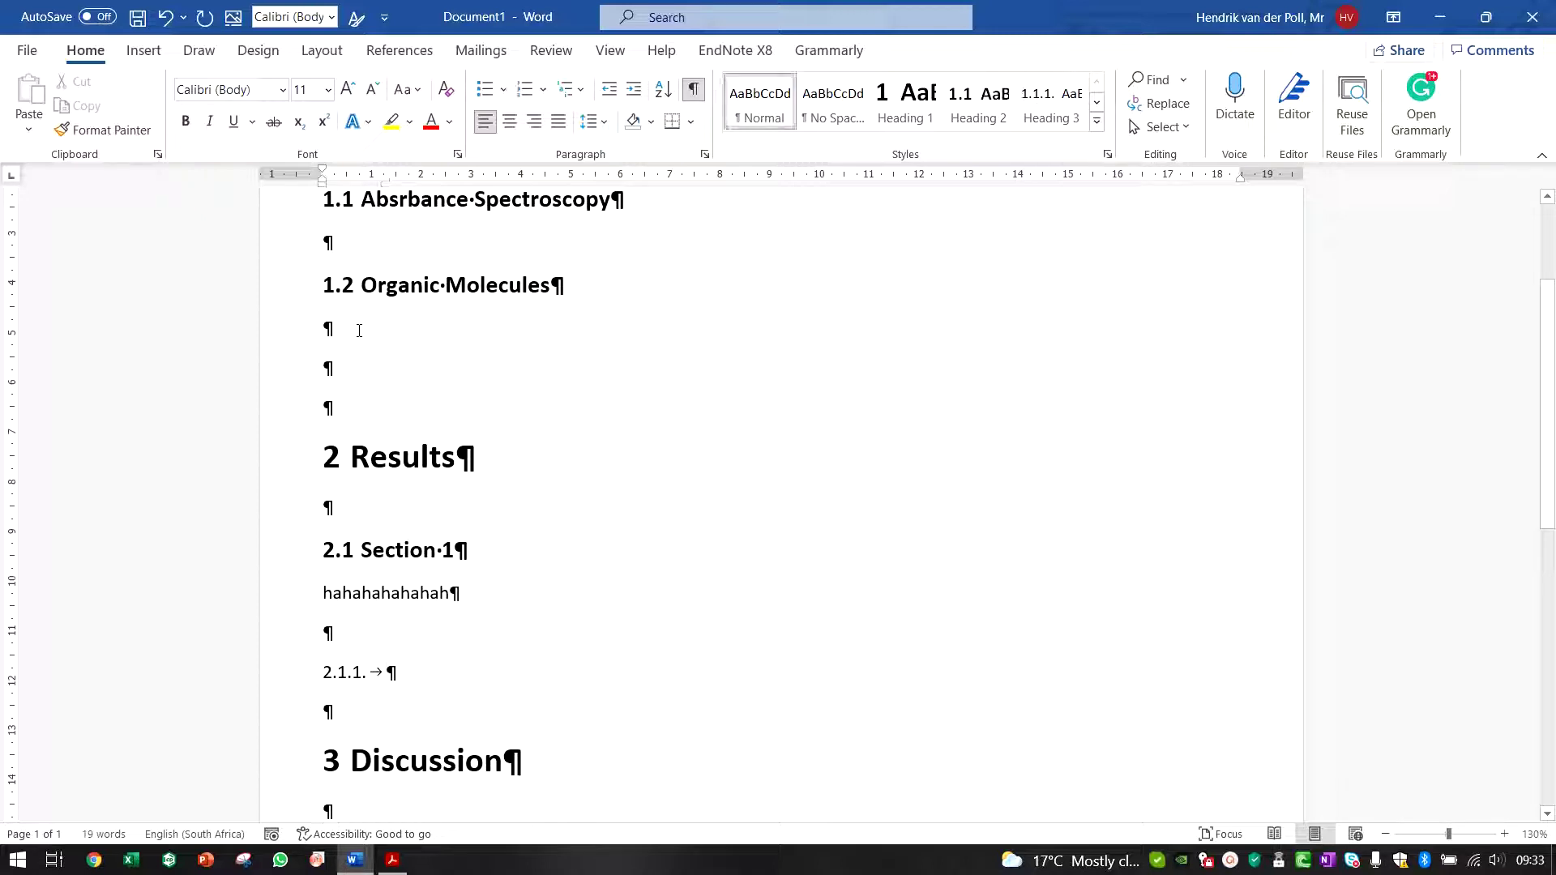
{"action": "left_click", "coordinate": [1051, 104]}
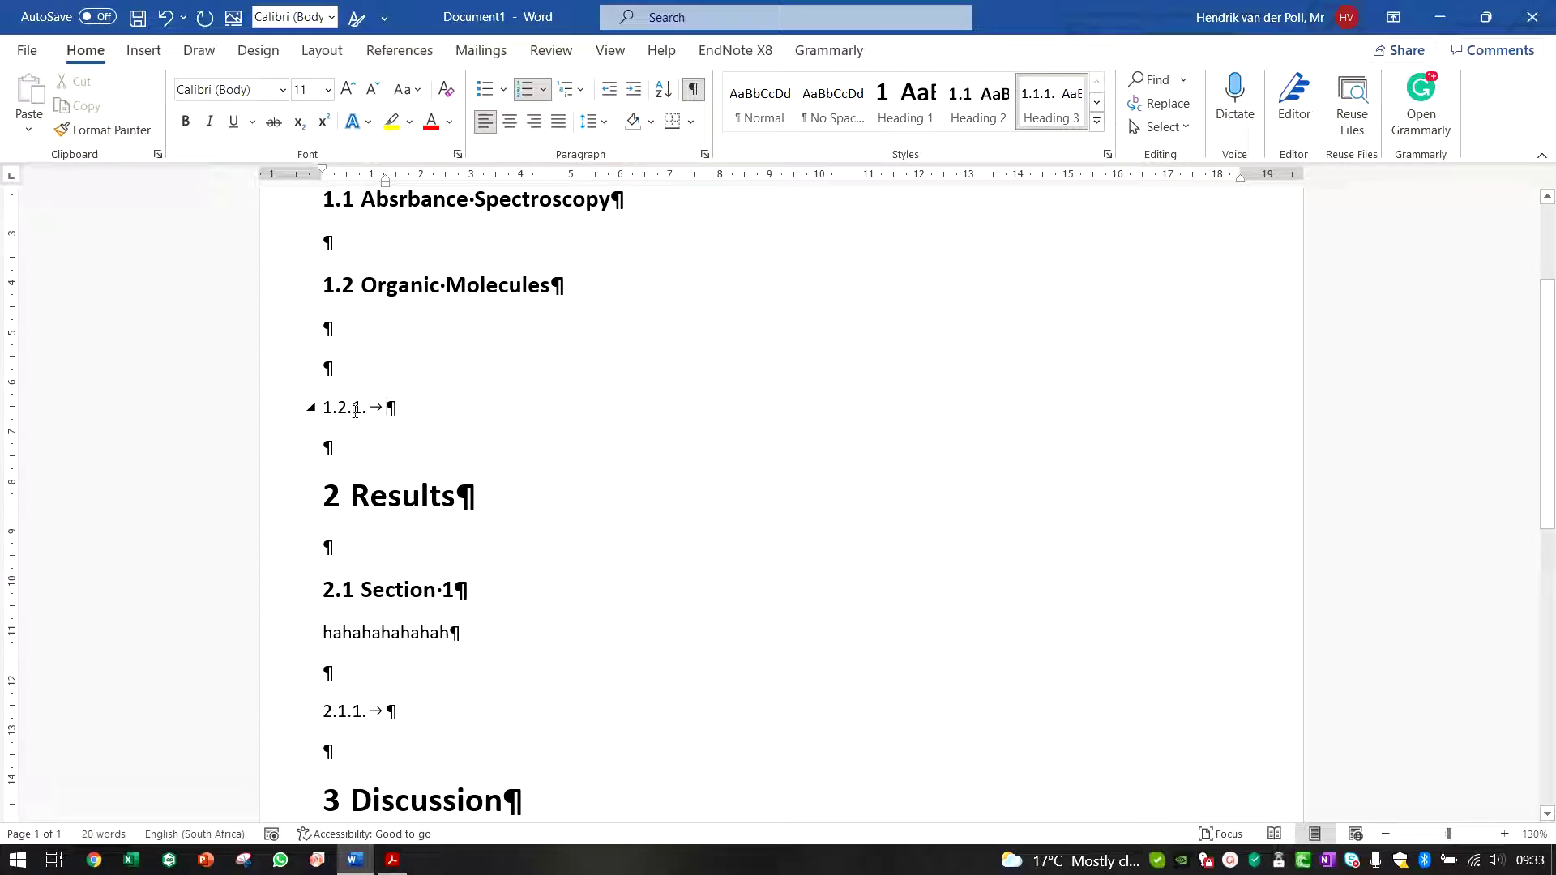
Remove the trailing period from the level 3 number format of the multilevel list and set the number to be followed by a space
{"action": "scroll", "coordinate": [483, 431], "scroll_direction": "up", "scroll_amount": 2}
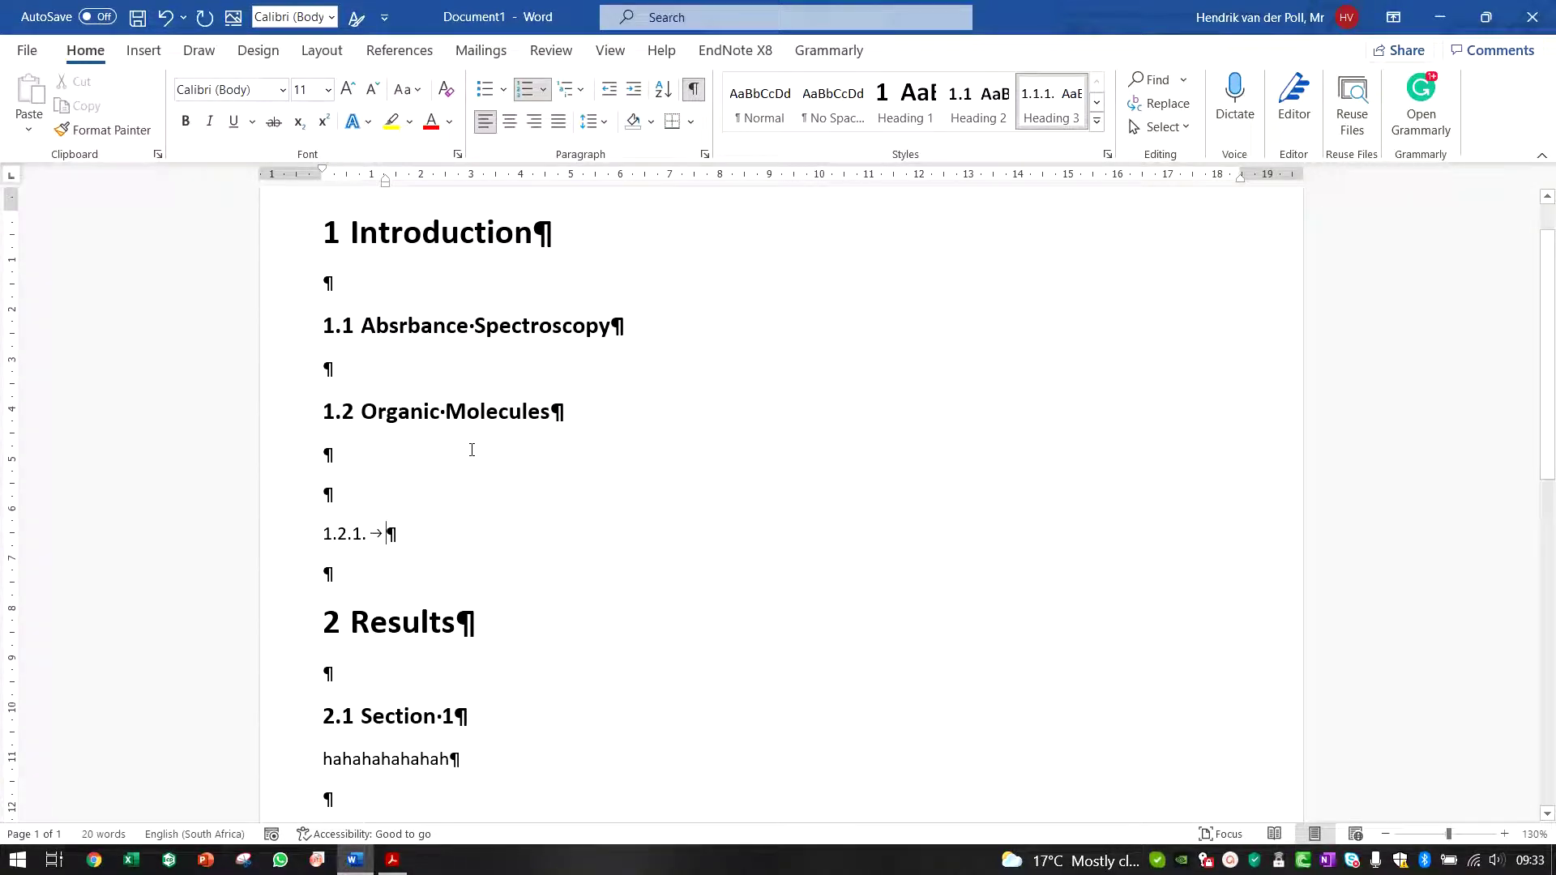
{"action": "scroll", "coordinate": [405, 505], "scroll_direction": "down", "scroll_amount": 3}
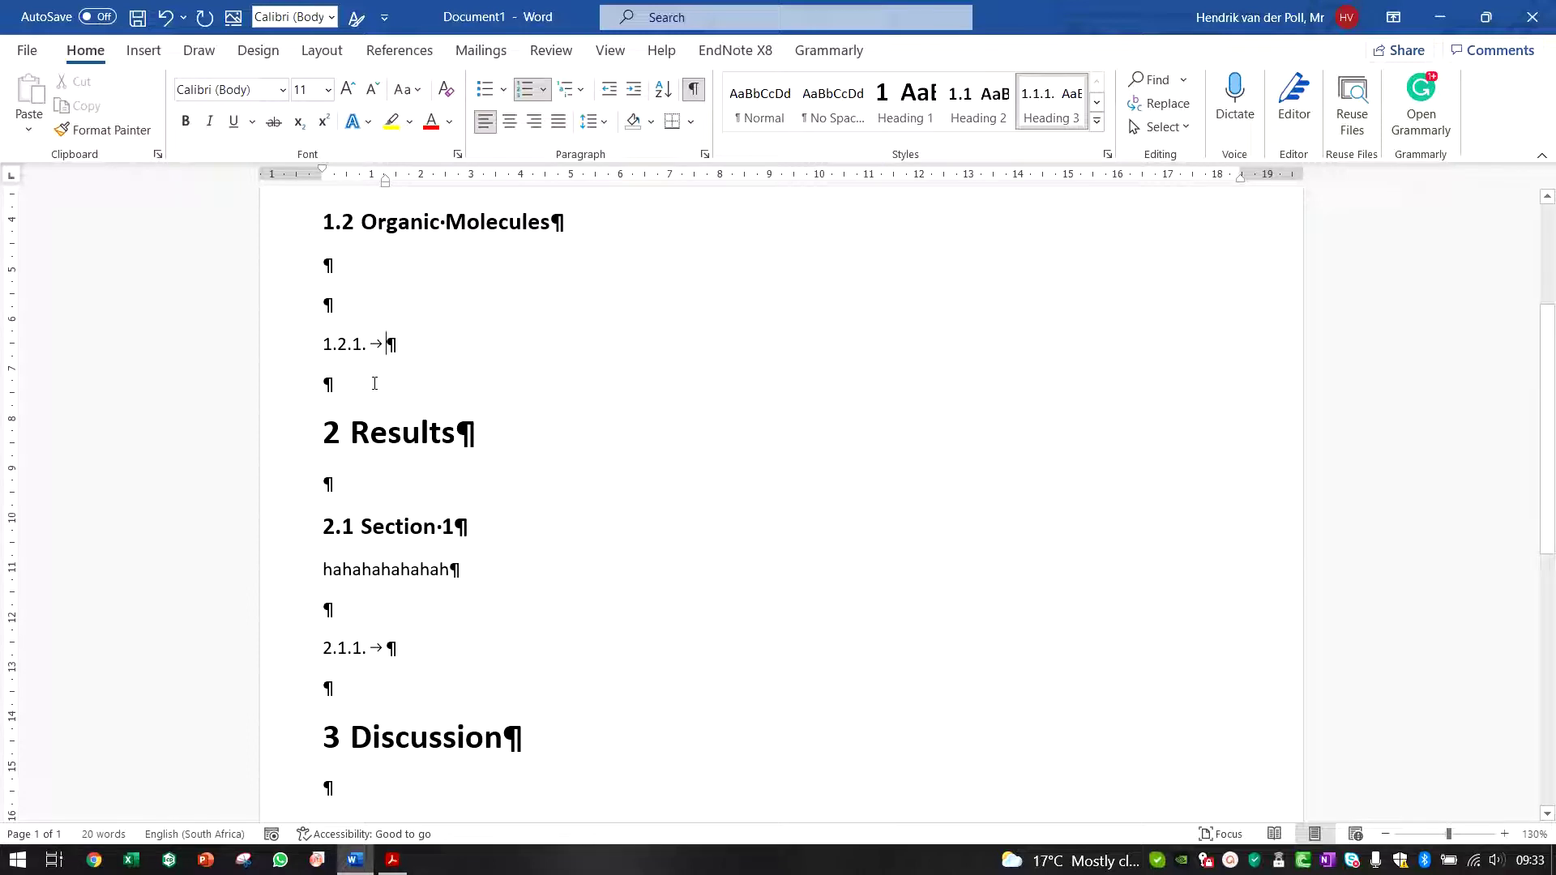
{"action": "scroll", "coordinate": [341, 345], "scroll_direction": "up", "scroll_amount": 3}
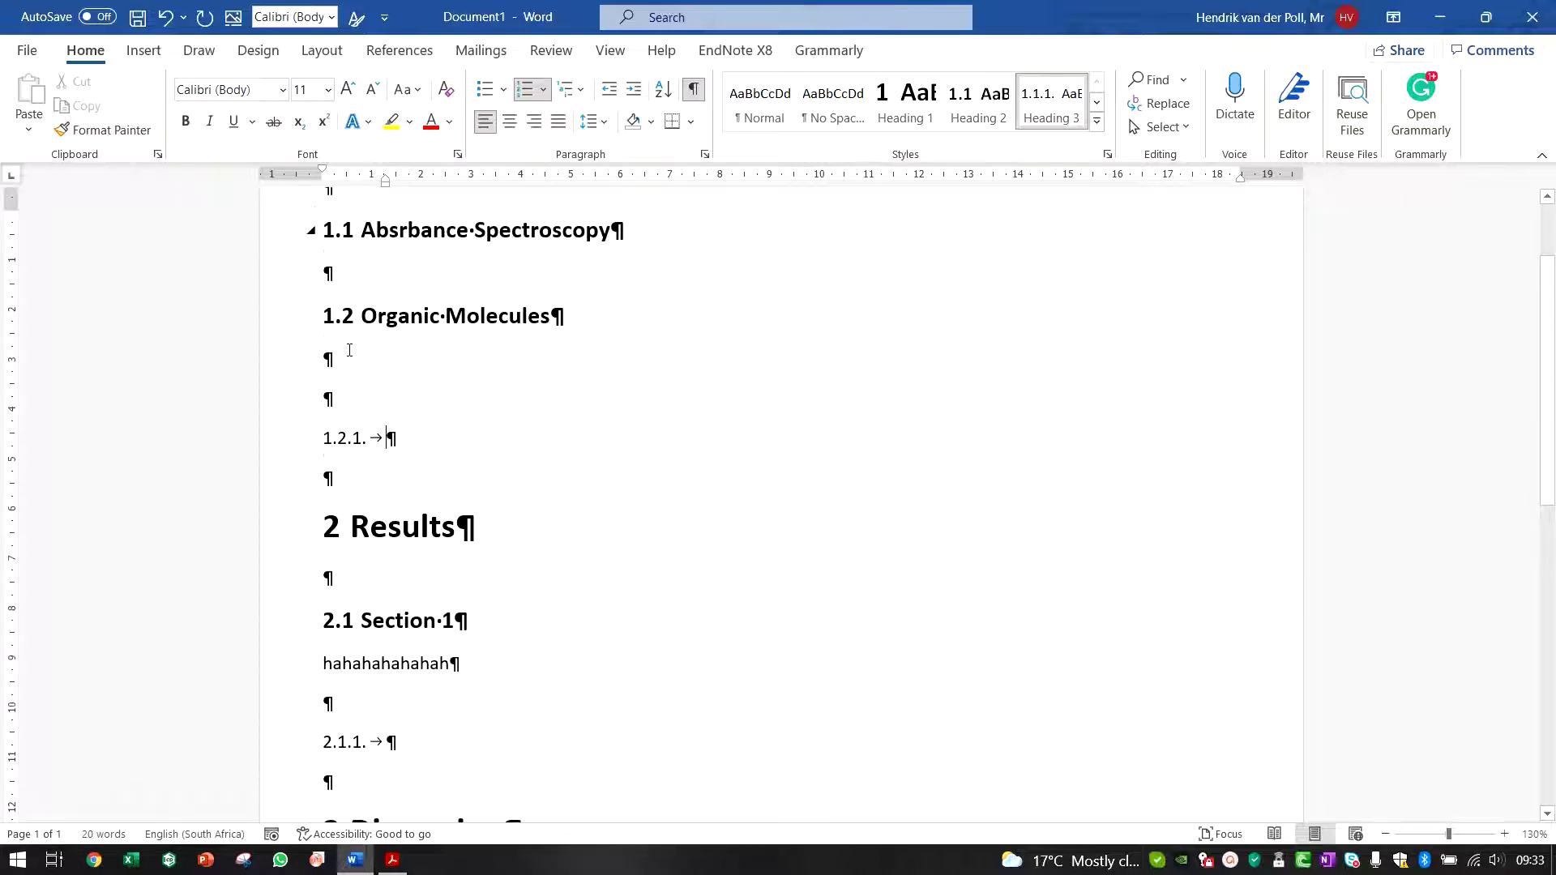
{"action": "left_click", "coordinate": [331, 535]}
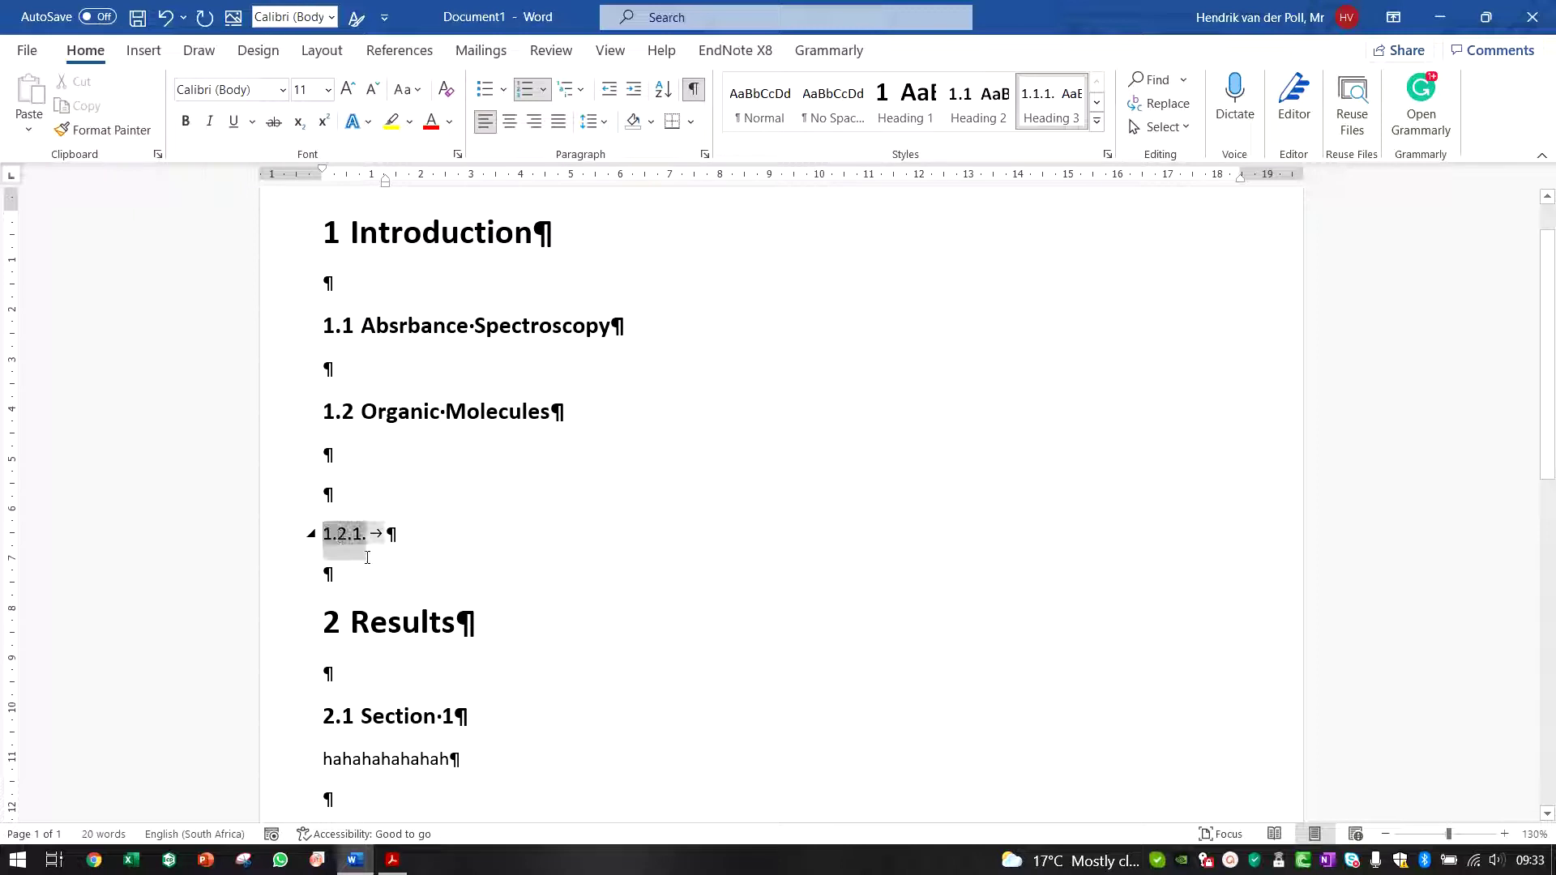
{"action": "left_click", "coordinate": [338, 413]}
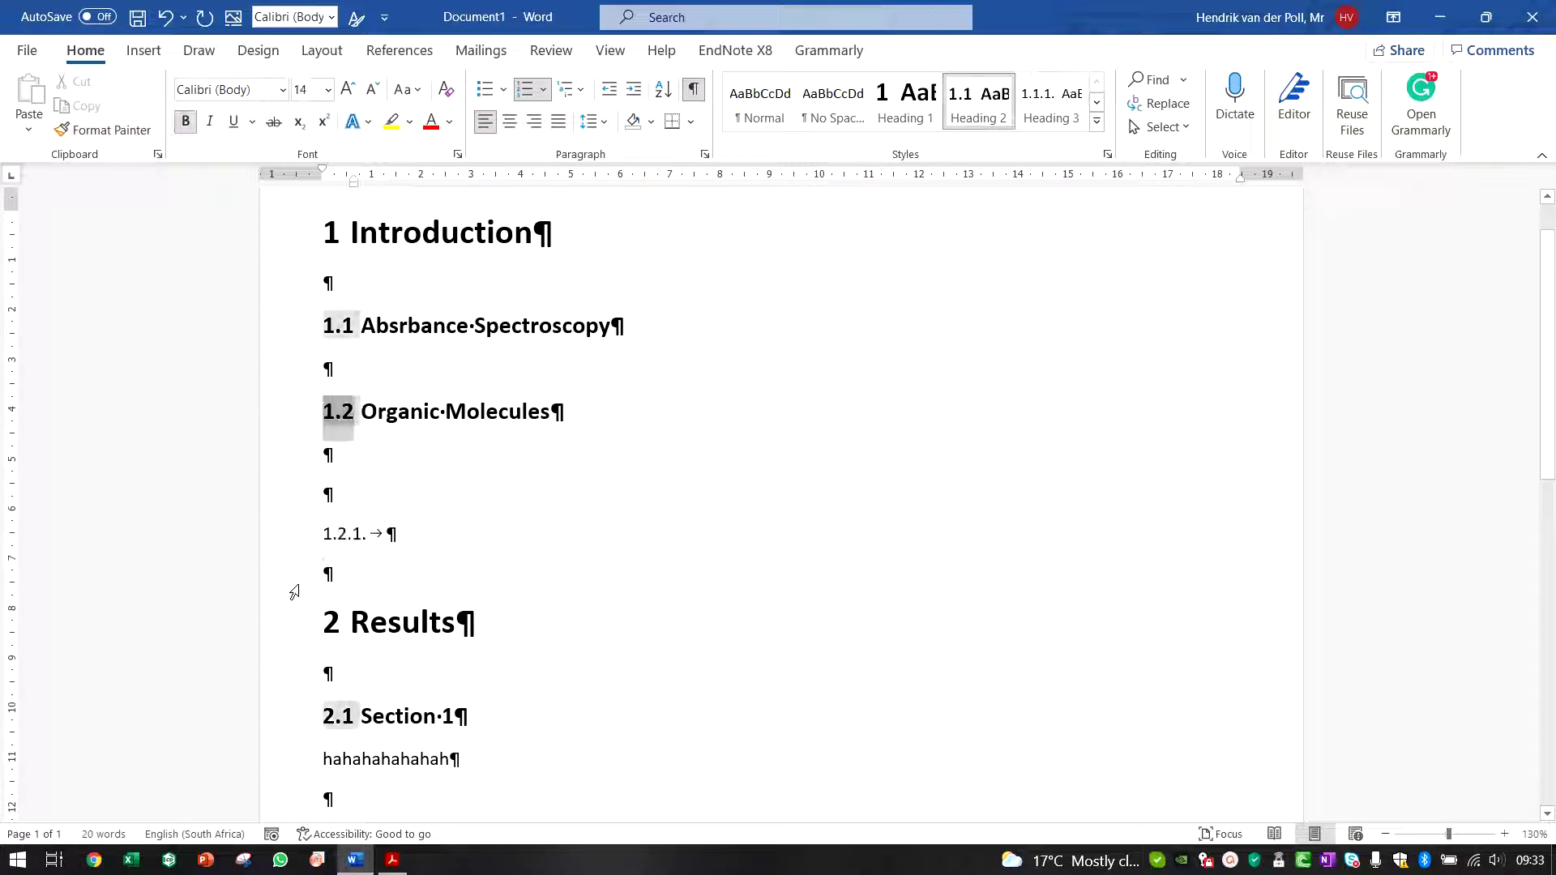
{"action": "left_click", "coordinate": [348, 541]}
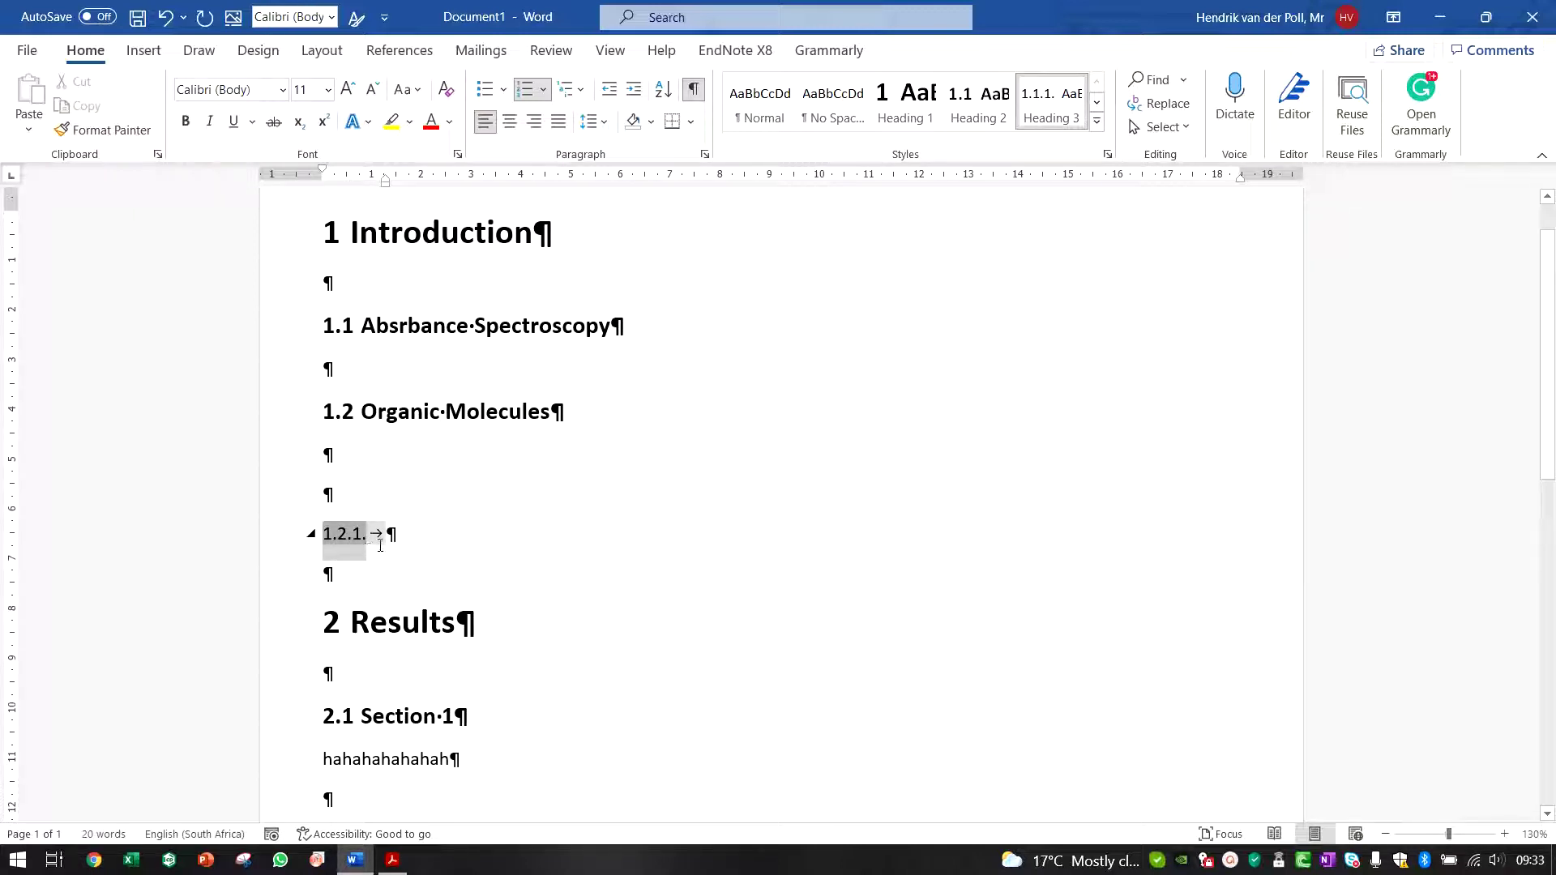
{"action": "scroll", "coordinate": [399, 509], "scroll_direction": "down", "scroll_amount": 1}
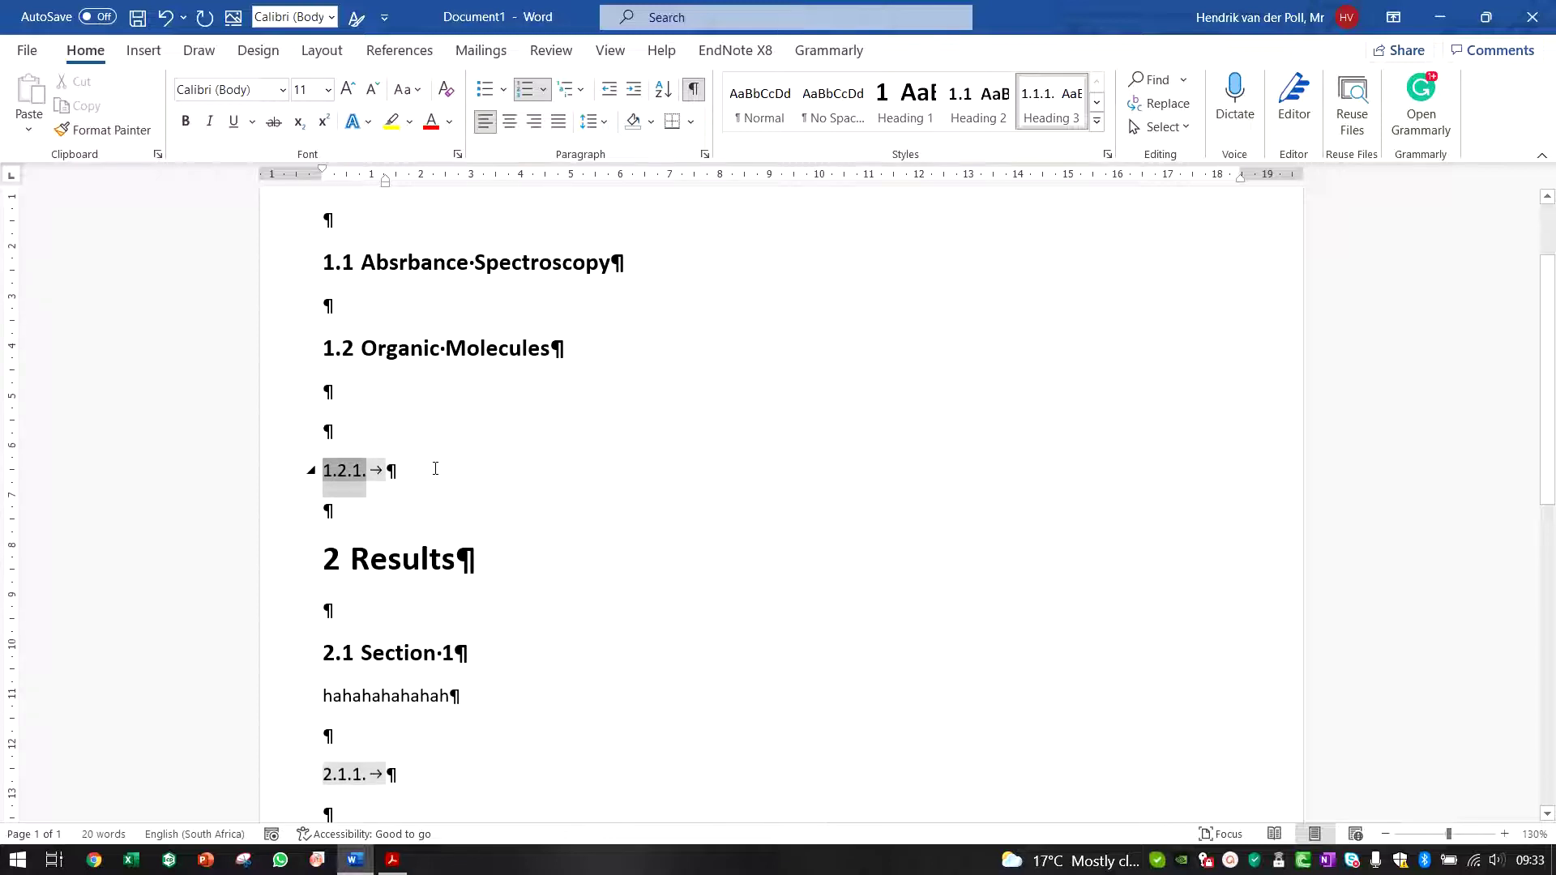
{"action": "scroll", "coordinate": [490, 458], "scroll_direction": "down", "scroll_amount": 2}
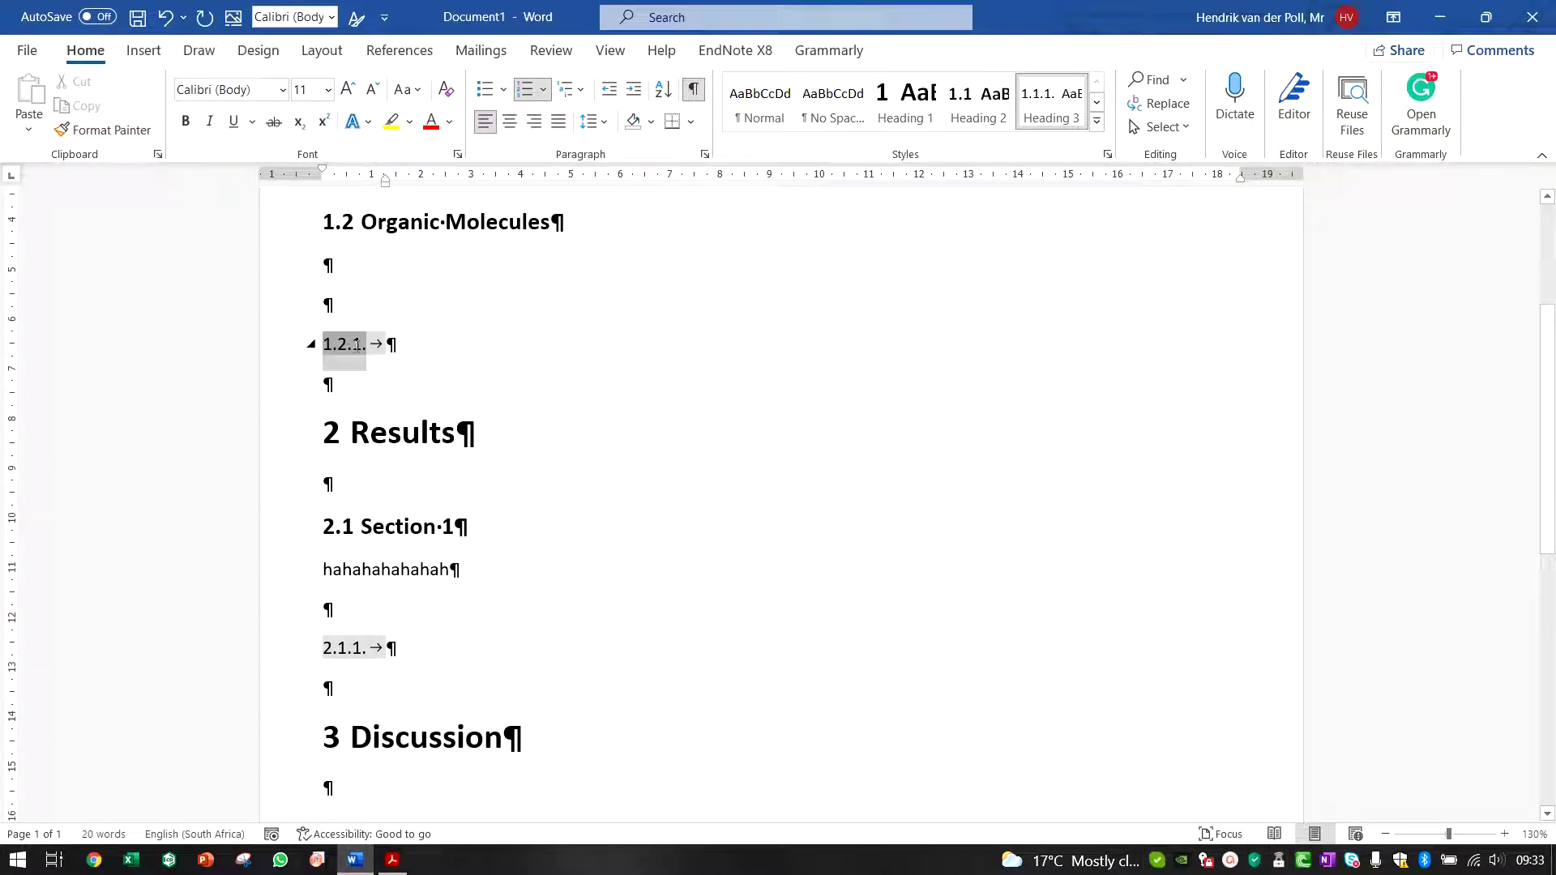
{"action": "right_click", "coordinate": [357, 346]}
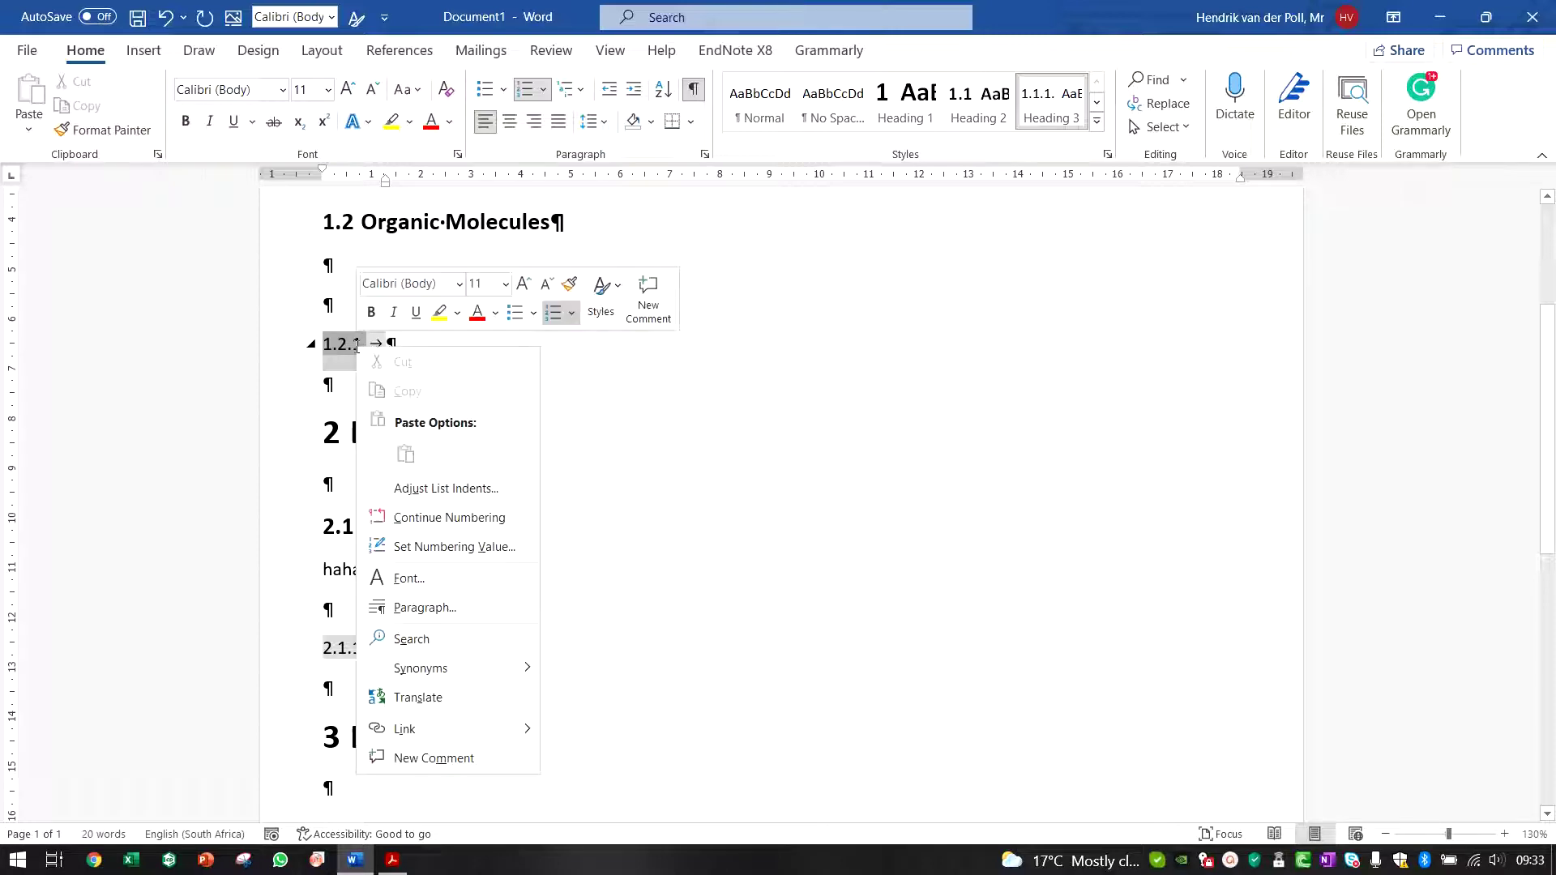
{"action": "left_click", "coordinate": [442, 488]}
{"action": "left_click", "coordinate": [681, 476]}
{"action": "key", "text": "BackSpace"}
{"action": "left_click", "coordinate": [1299, 595]}
{"action": "left_click", "coordinate": [1150, 635]}
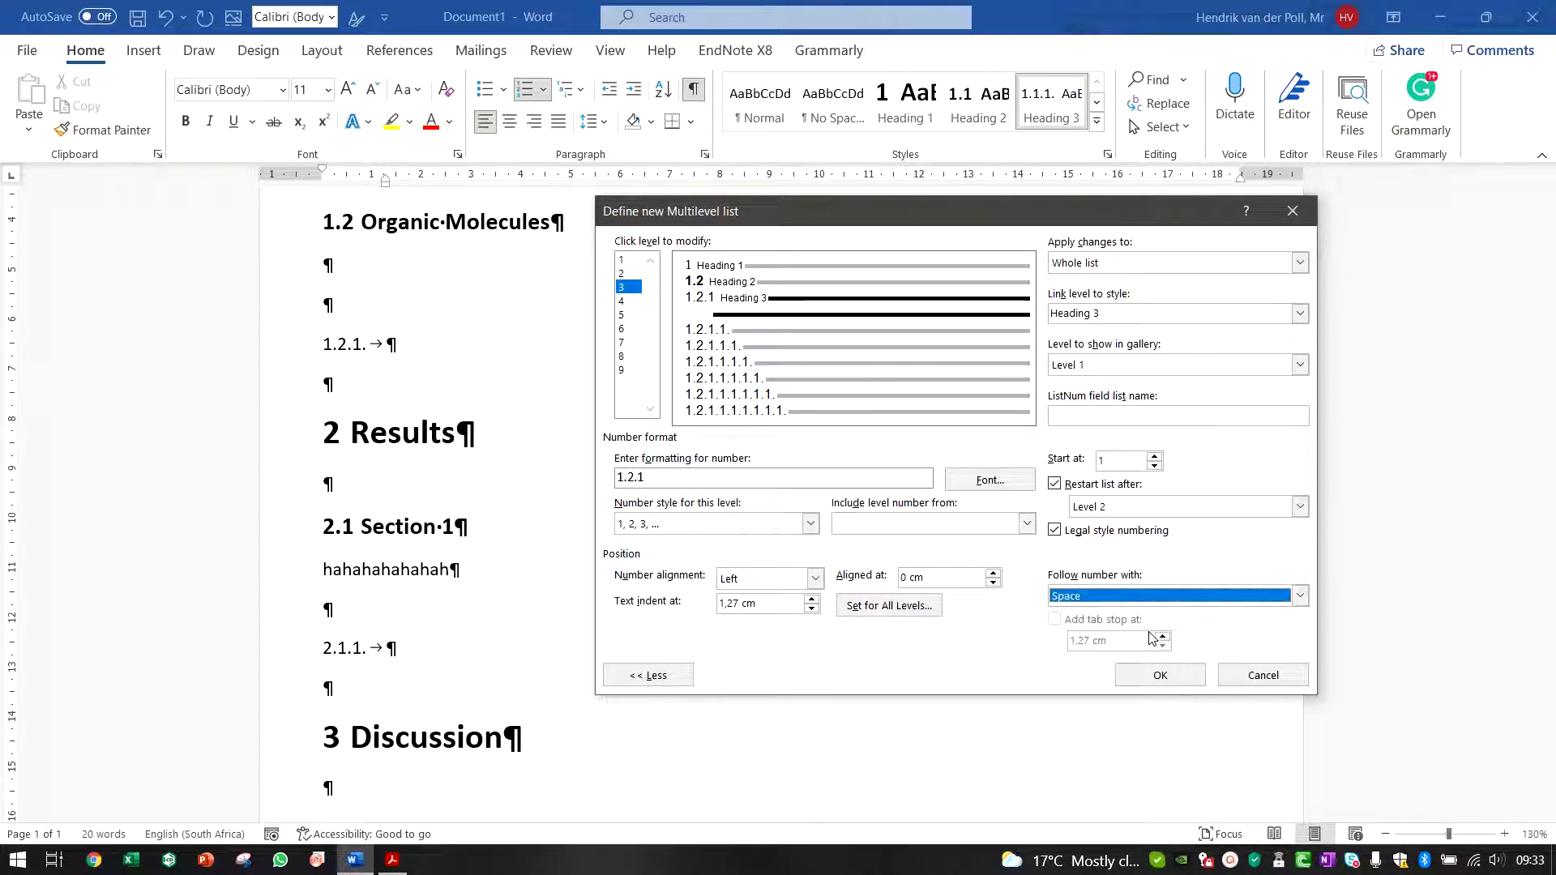
{"action": "left_click", "coordinate": [1145, 677]}
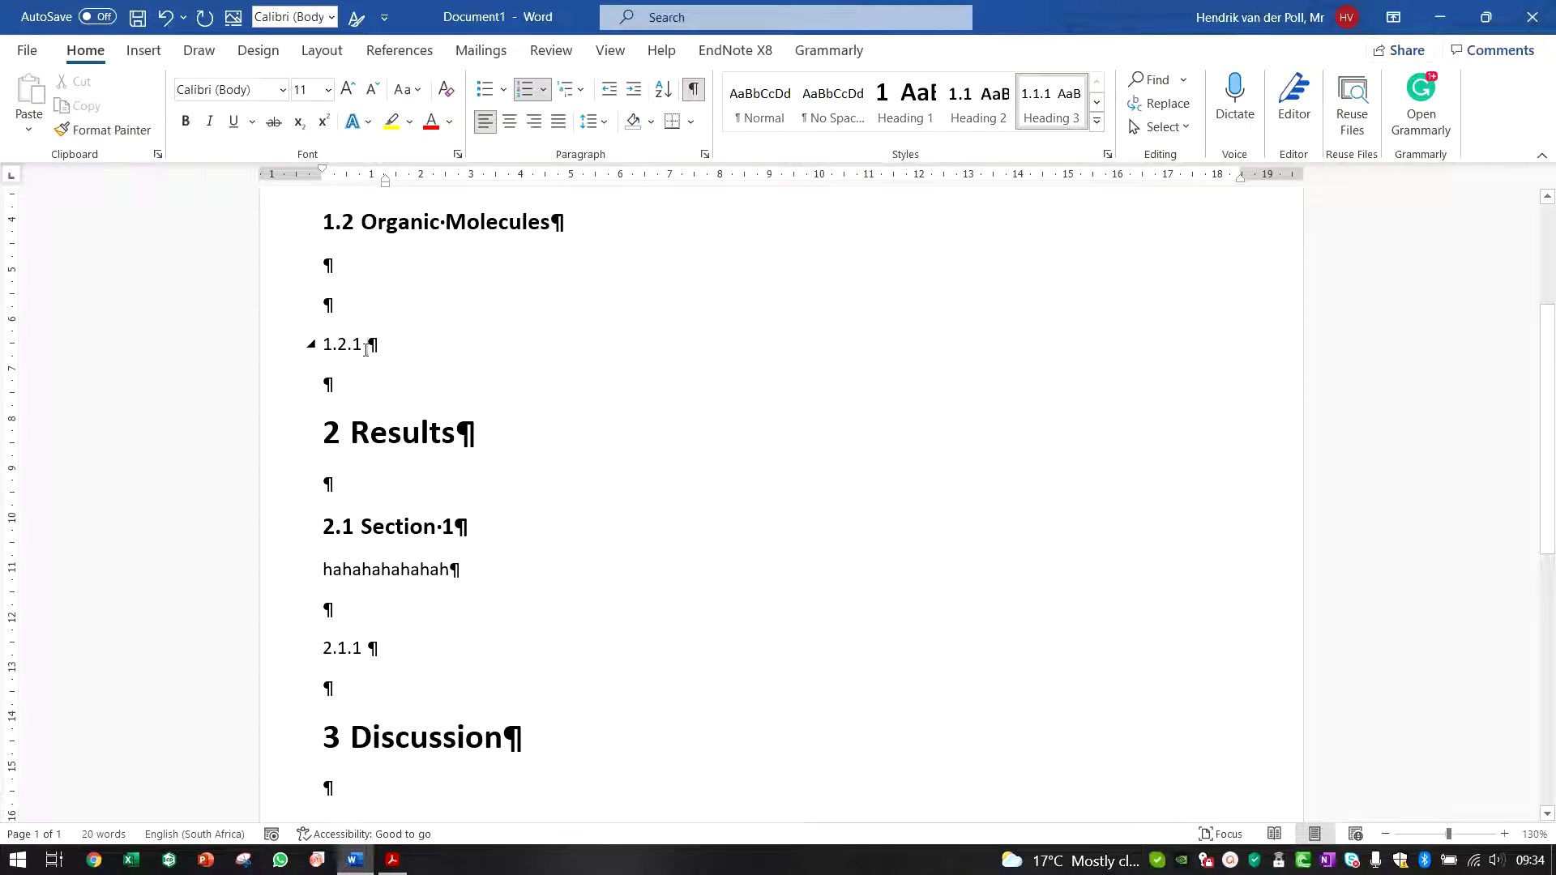
Modify the Heading 3 style to use a 12 pt italic font
{"action": "right_click", "coordinate": [1045, 108]}
{"action": "left_click", "coordinate": [1072, 154]}
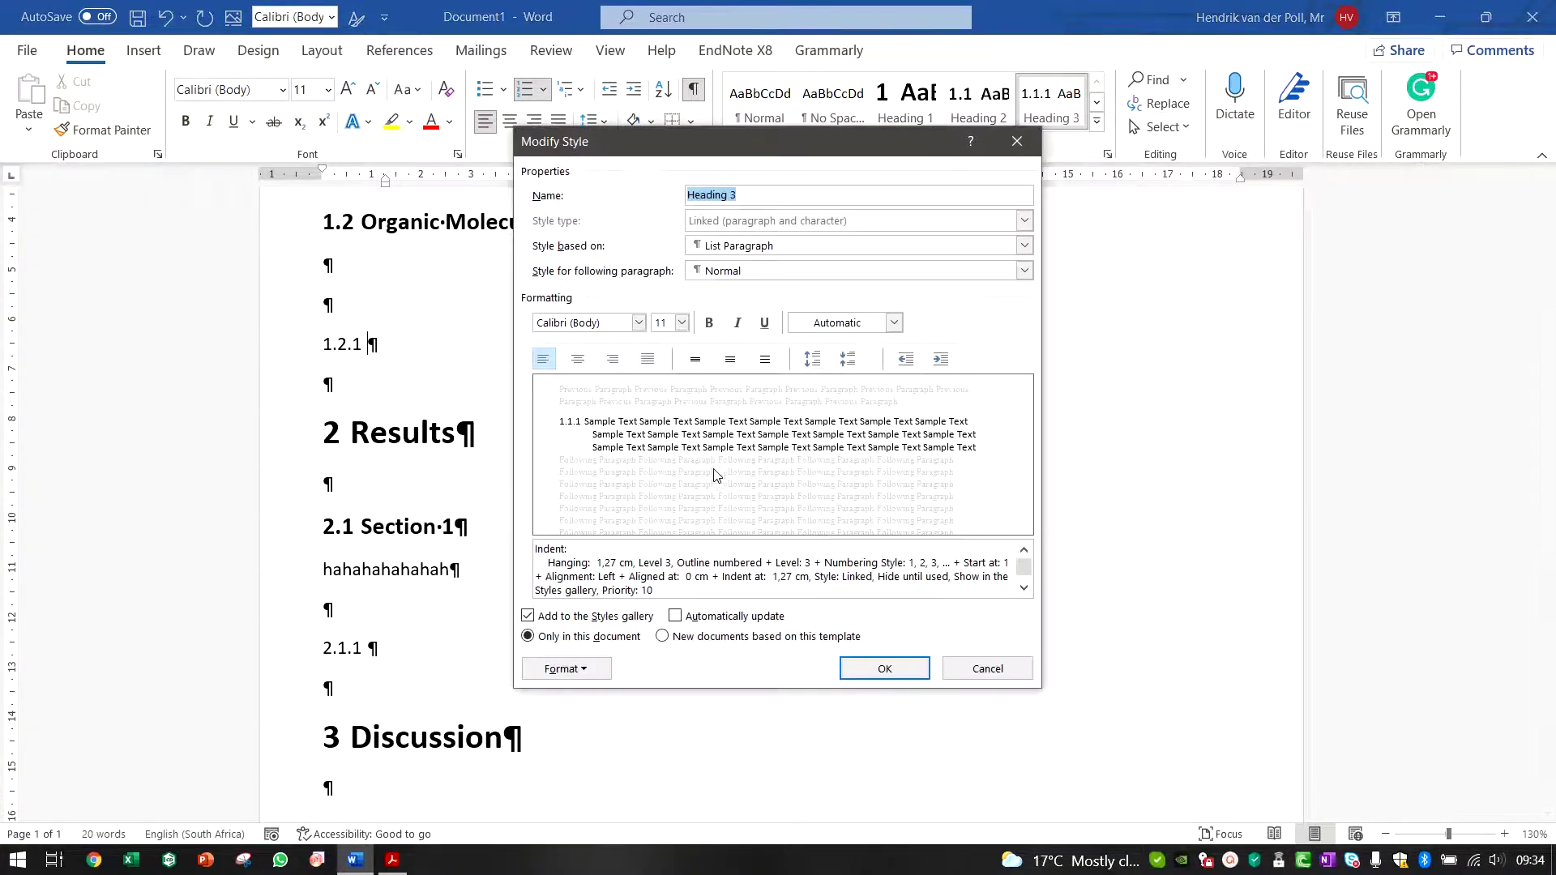
{"action": "left_click", "coordinate": [681, 323]}
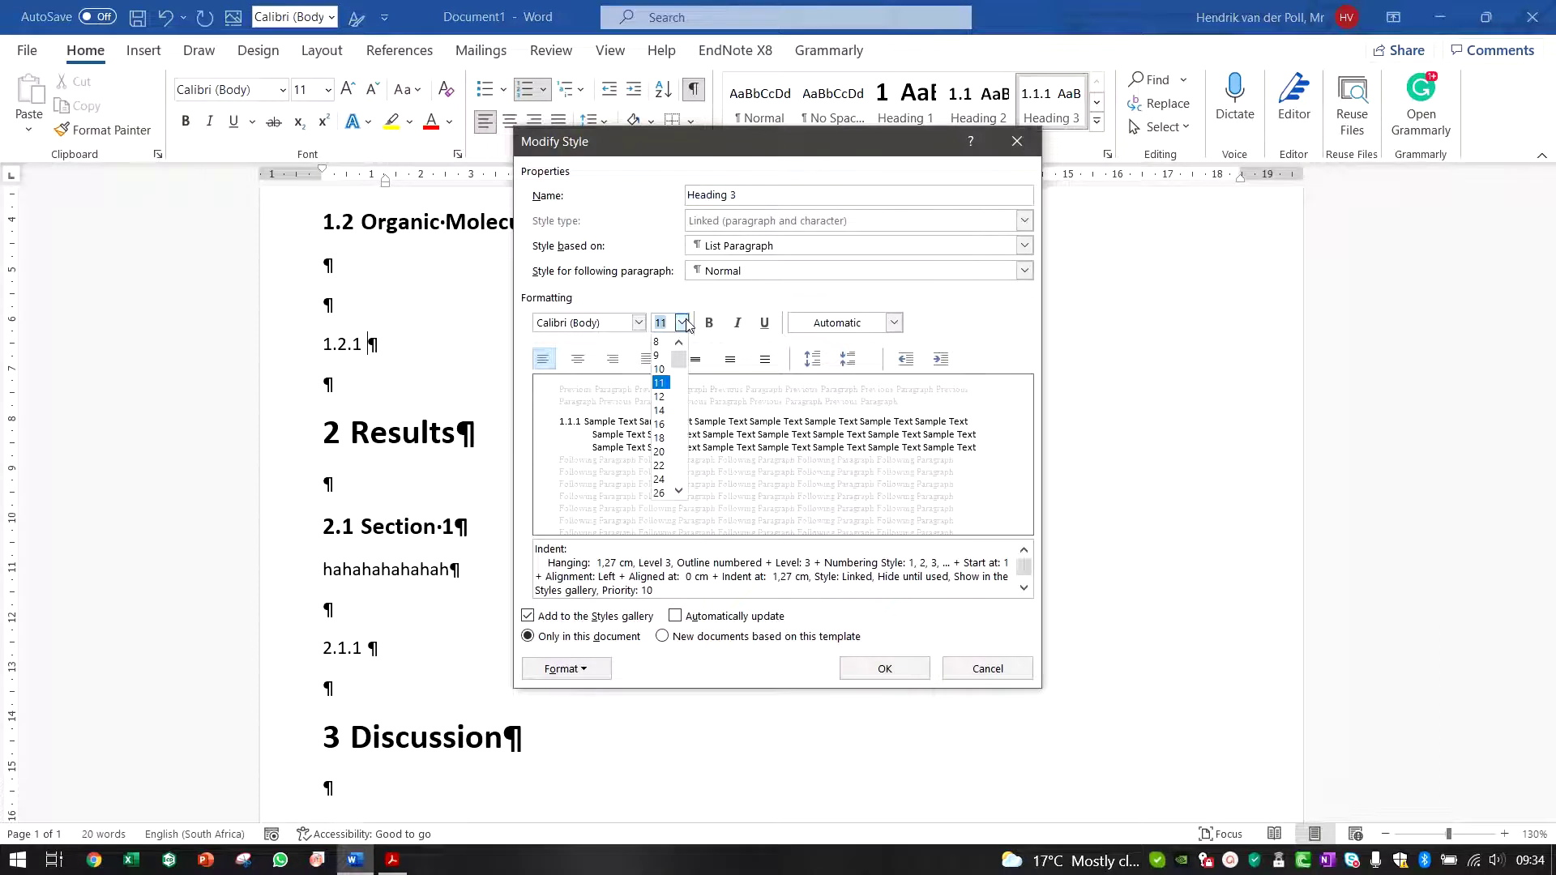
{"action": "left_click", "coordinate": [660, 397]}
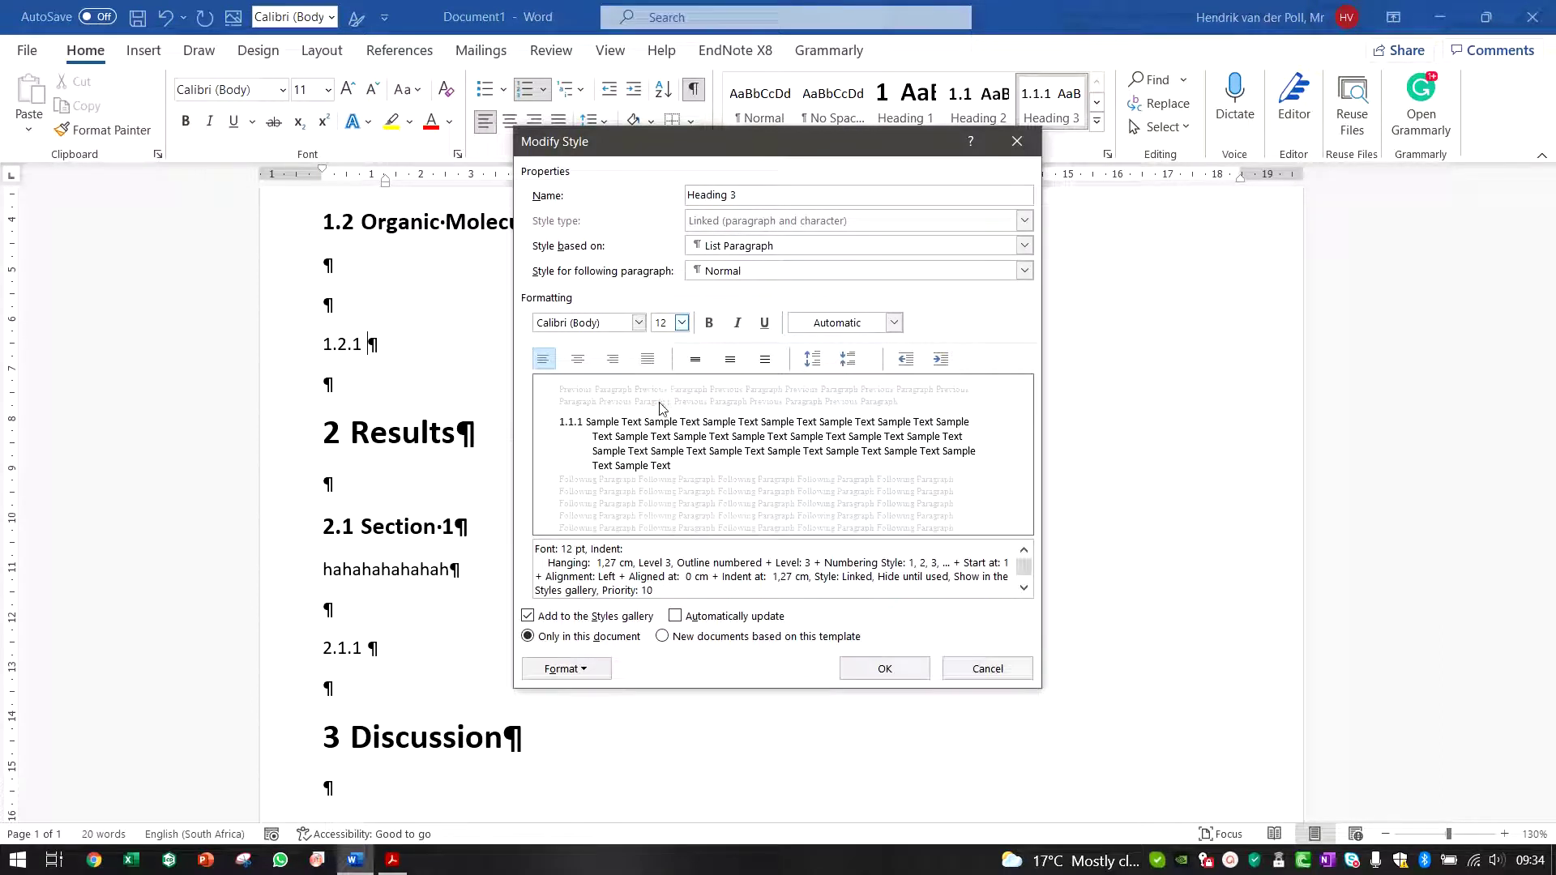
{"action": "left_click", "coordinate": [737, 324]}
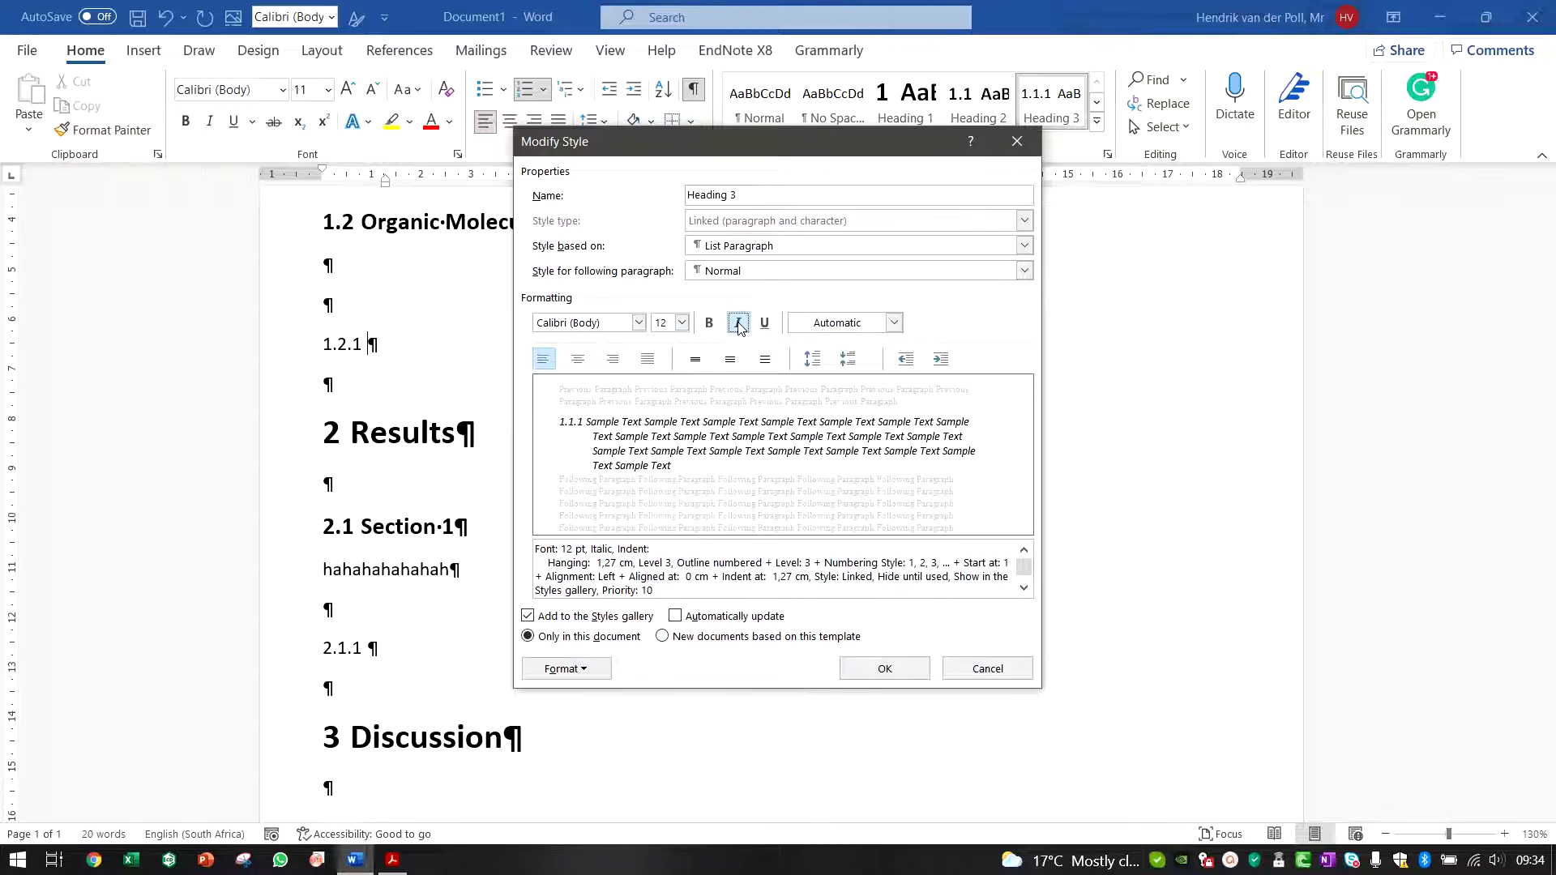
{"action": "left_click", "coordinate": [885, 669]}
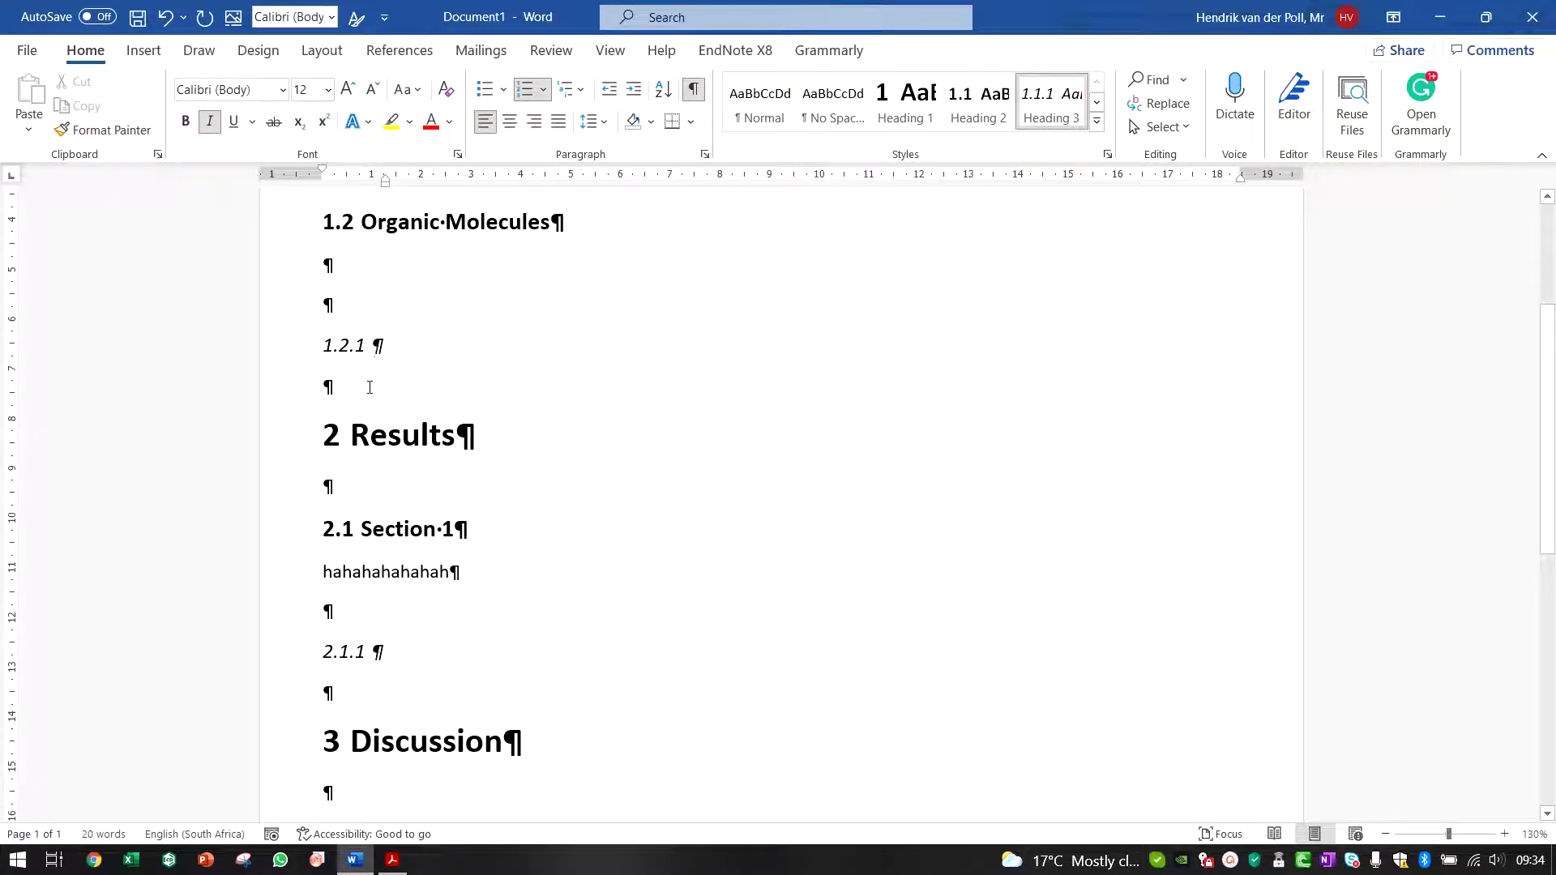
Enter "Some Info On Organic Molcules" as the text of heading 1.2.1
{"action": "type", "text": "Some Infor"}
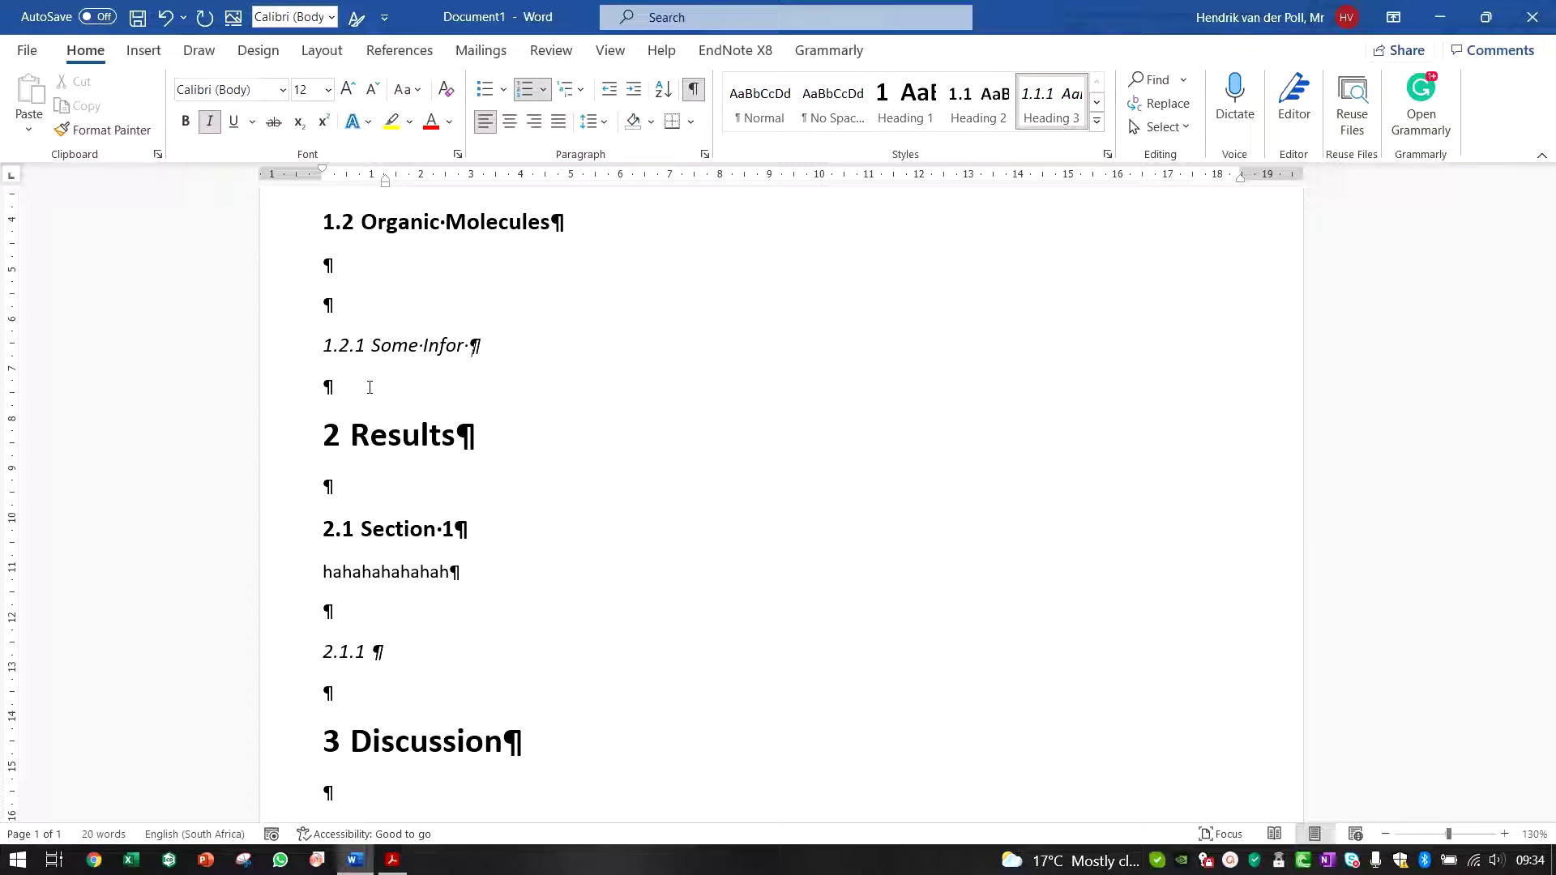
{"action": "key", "text": "BackSpace"}
{"action": "type", "text": "On Organic Molcules"}
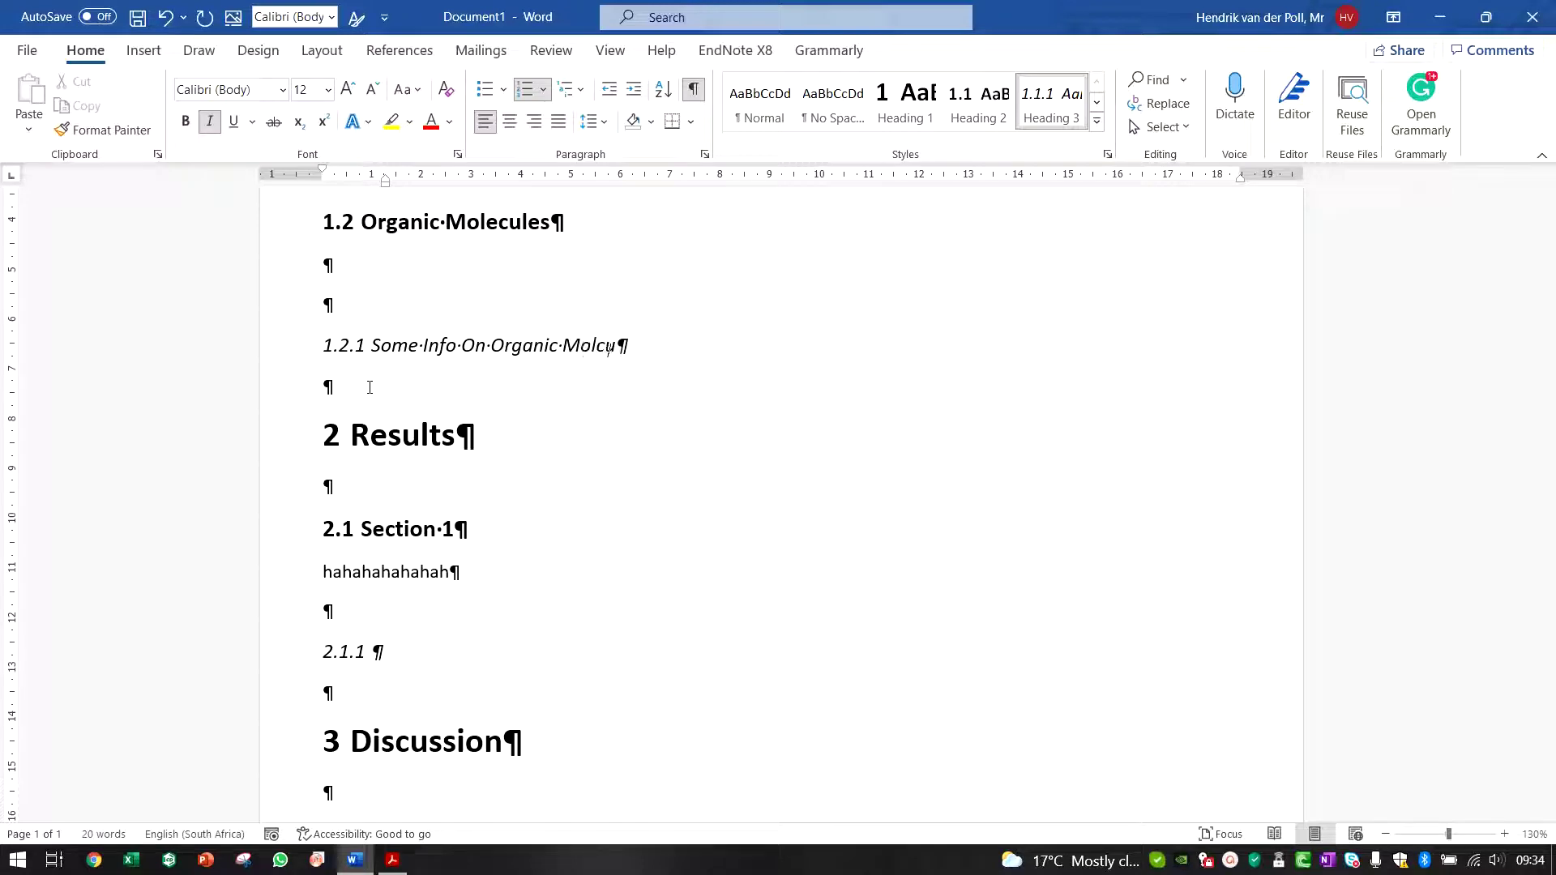
Enter "More Info on Section 1" as the text of heading 2.1.1
{"action": "left_click", "coordinate": [420, 635]}
{"action": "left_click", "coordinate": [410, 667]}
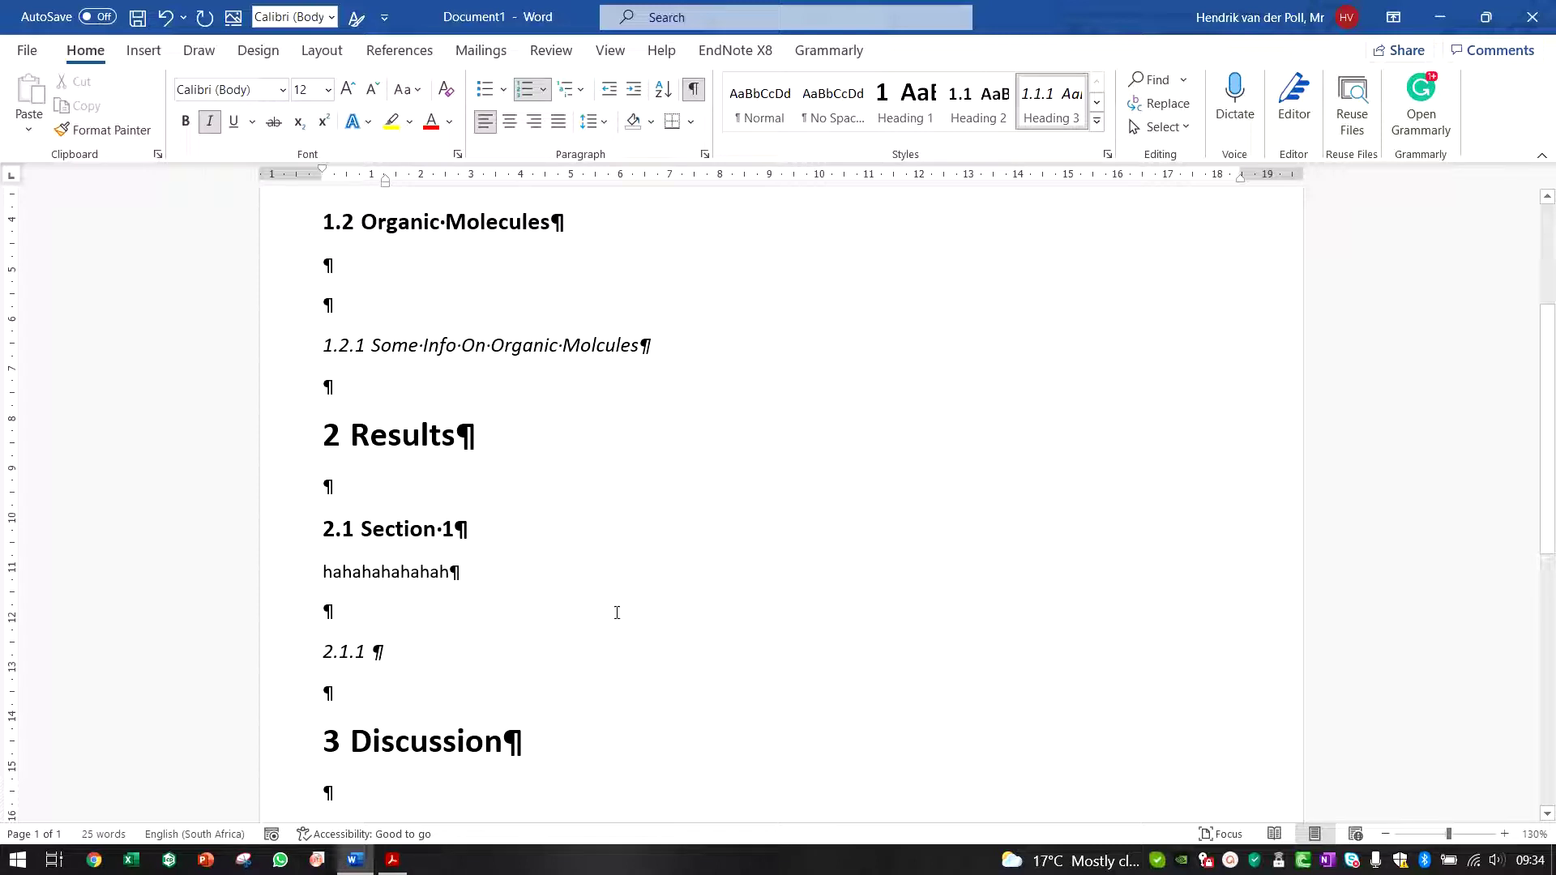
{"action": "type", "text": "More In"}
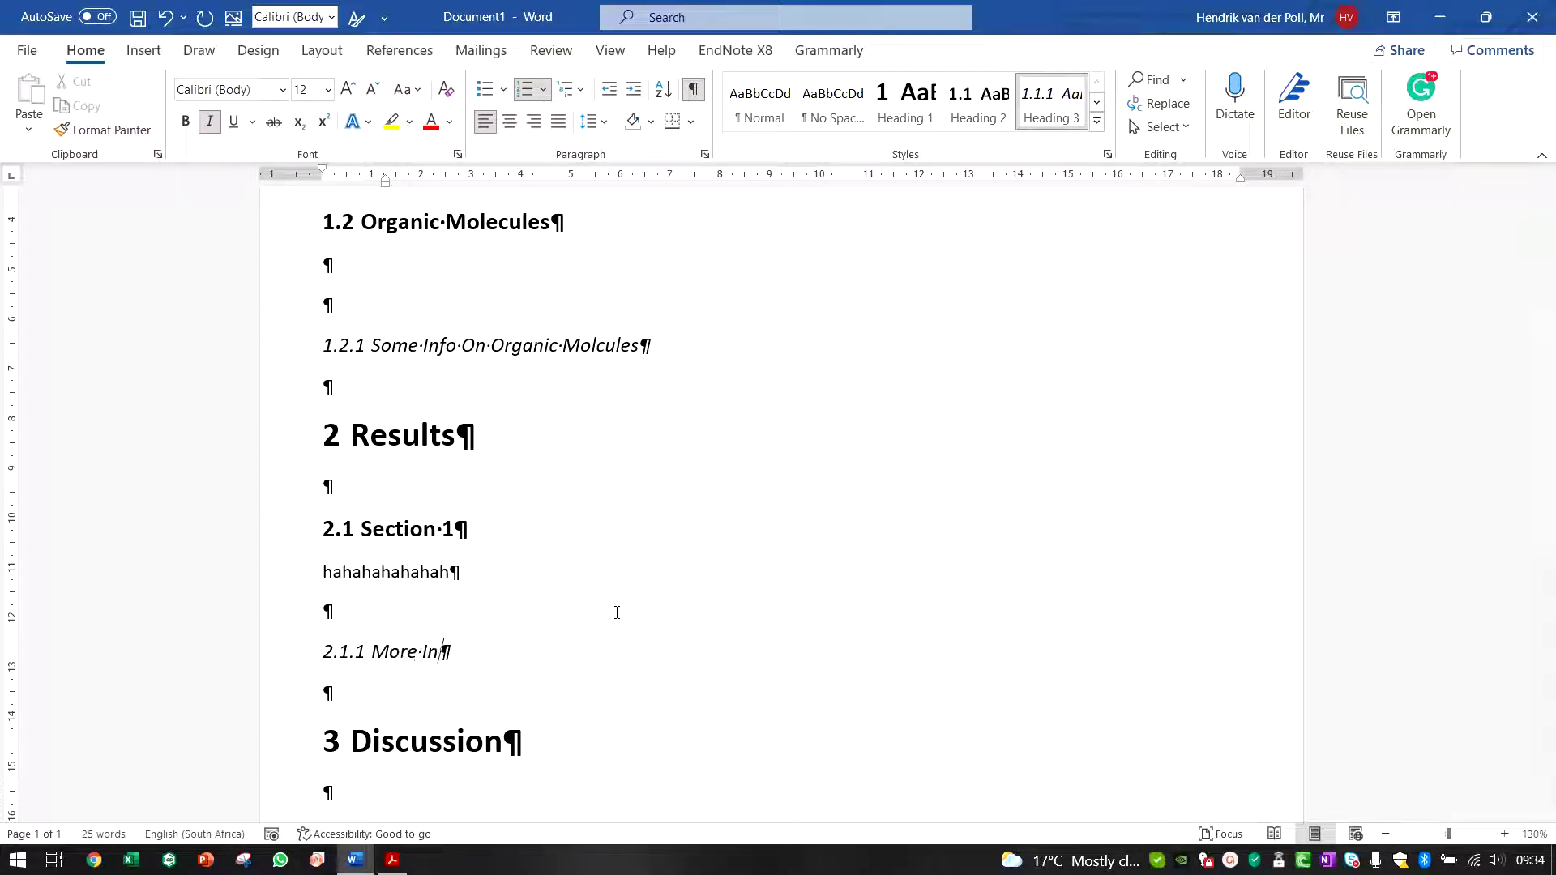
{"action": "type", "text": "fo on Section 1"}
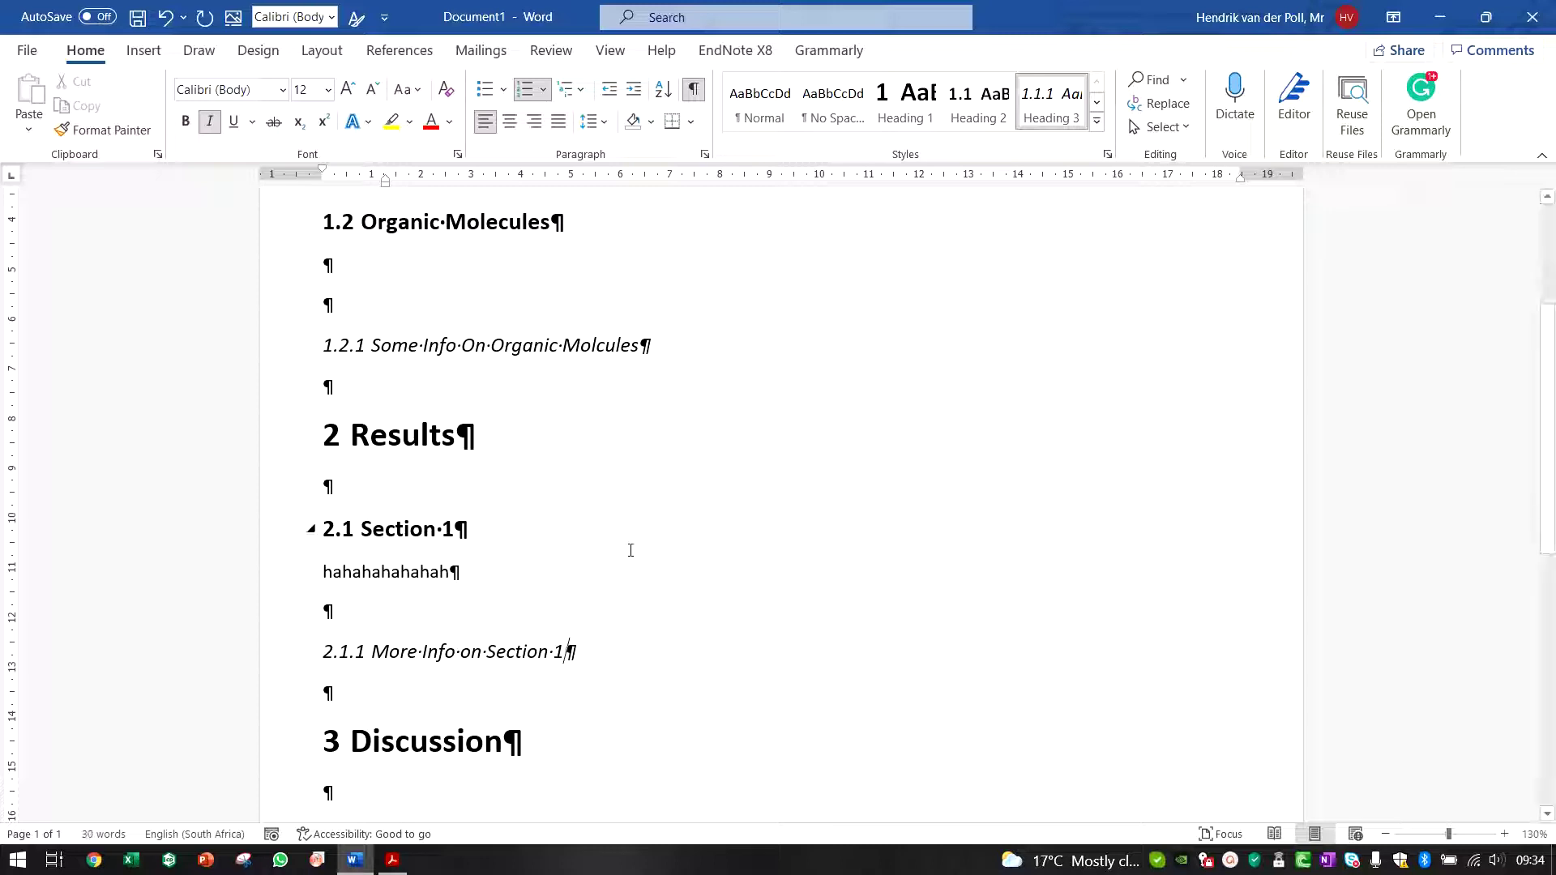
Change "On" to lowercase "on" in heading 1.2.1 so it reads "Some Info on Organic Molcules"
{"action": "left_click", "coordinate": [476, 345]}
{"action": "key", "text": "BackSpace"}
{"action": "type", "text": "o"}
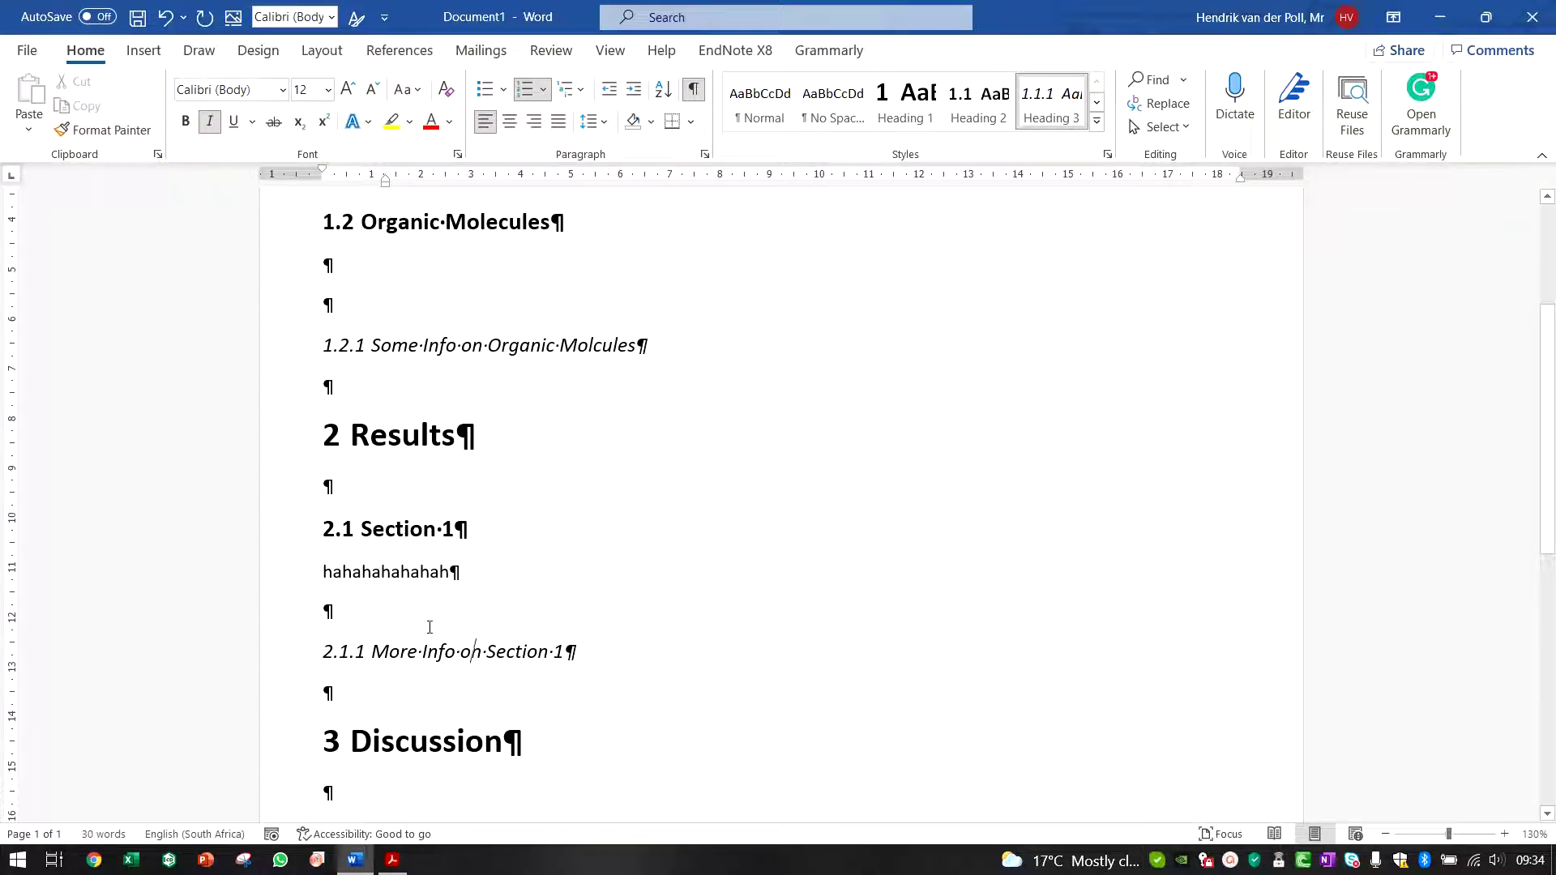
{"action": "left_click", "coordinate": [405, 609]}
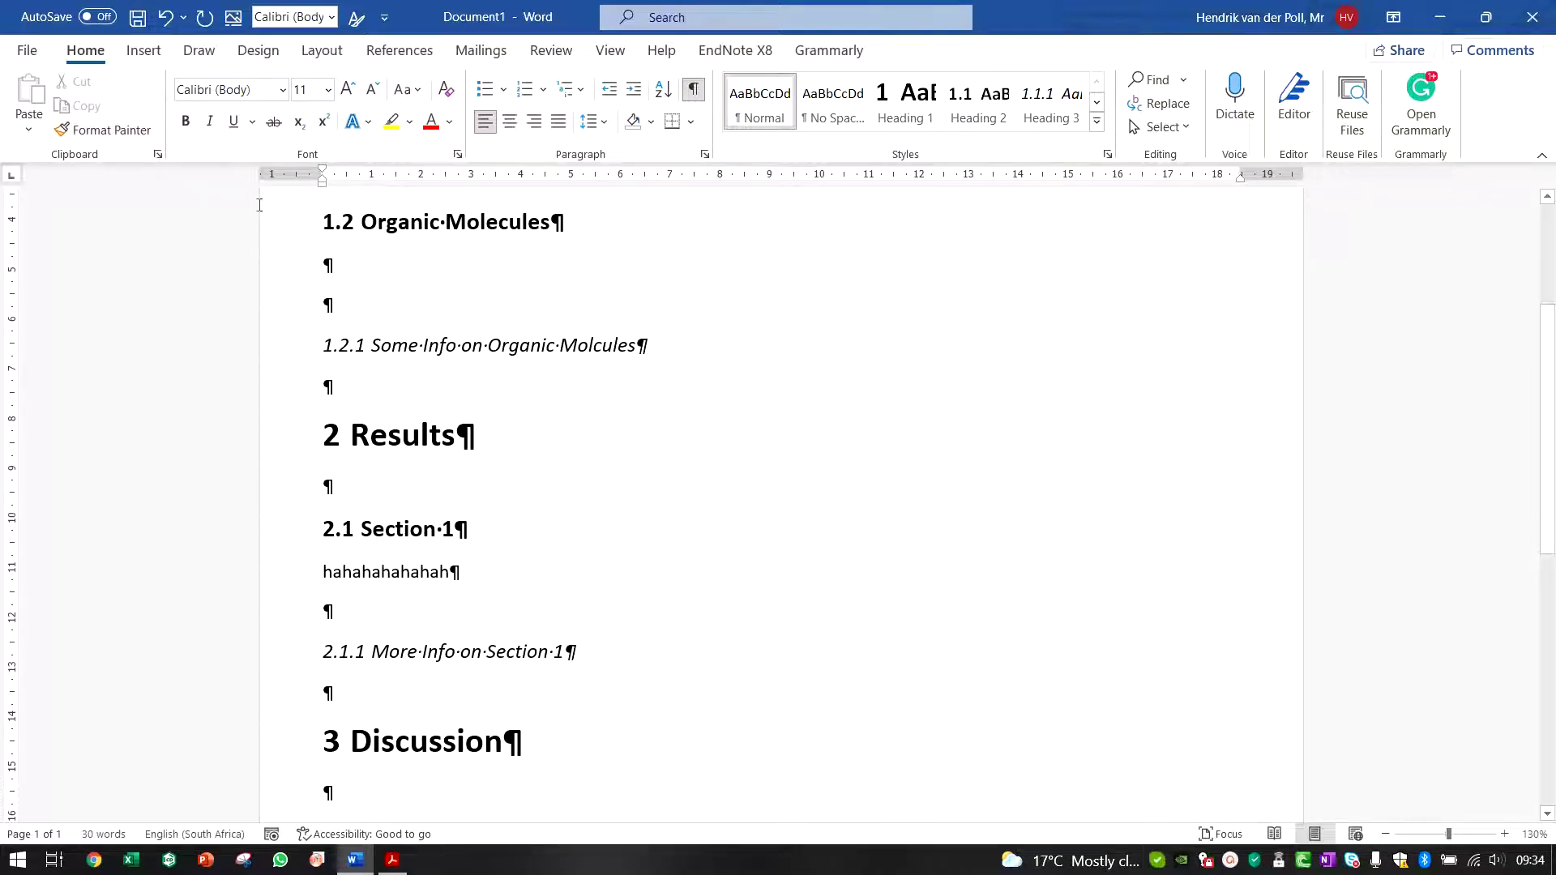
Save the document to the Desktop as a Word document named "CMY 382 Word Headings"
{"action": "left_click", "coordinate": [32, 51]}
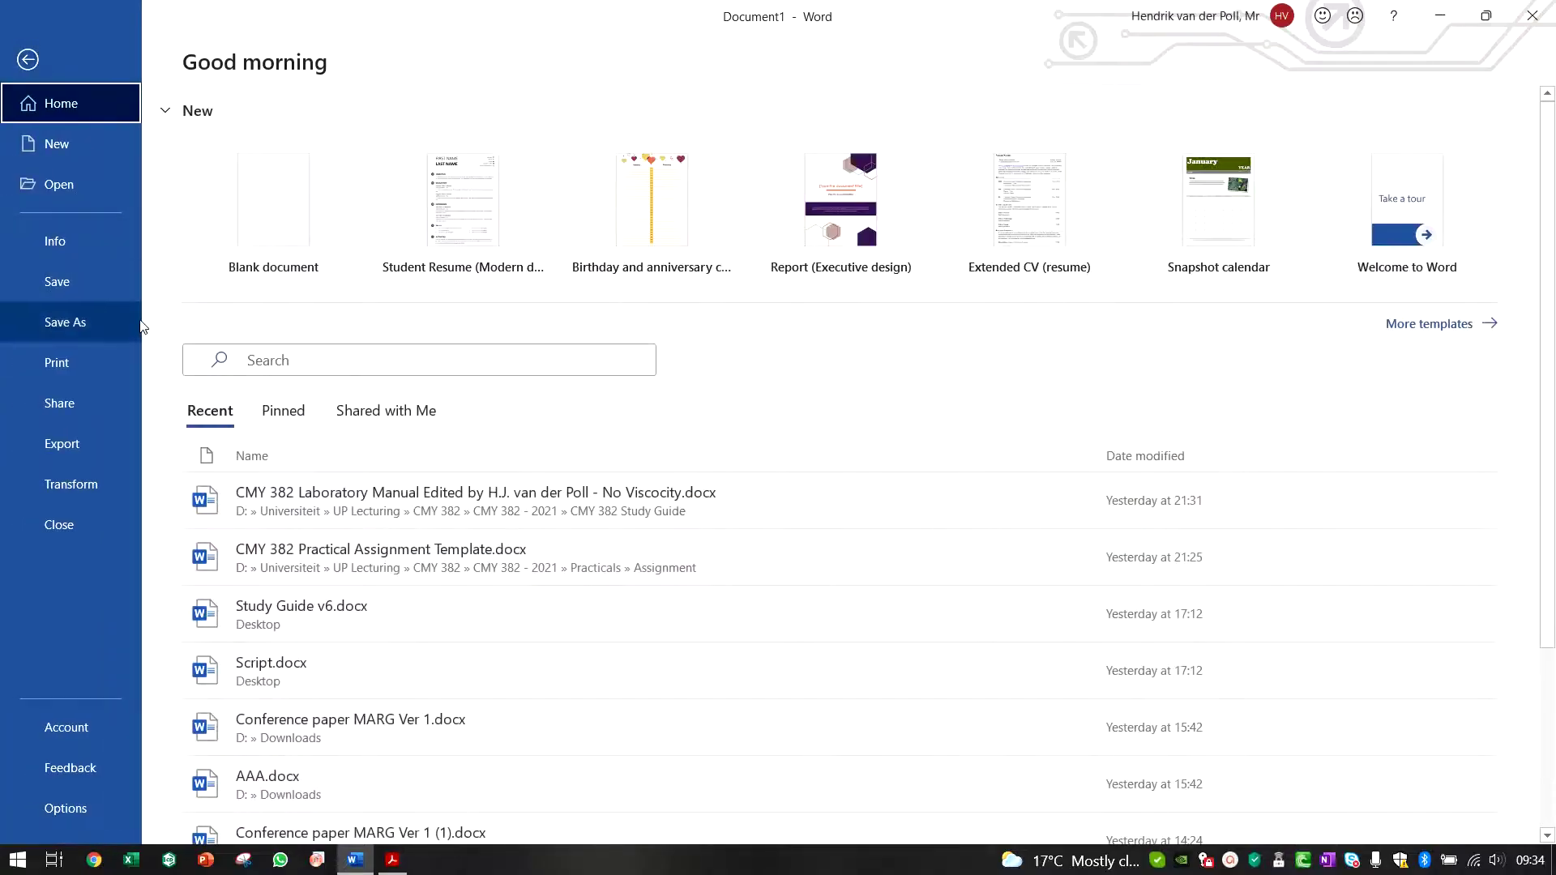
{"action": "left_click", "coordinate": [81, 323]}
{"action": "left_click", "coordinate": [643, 338]}
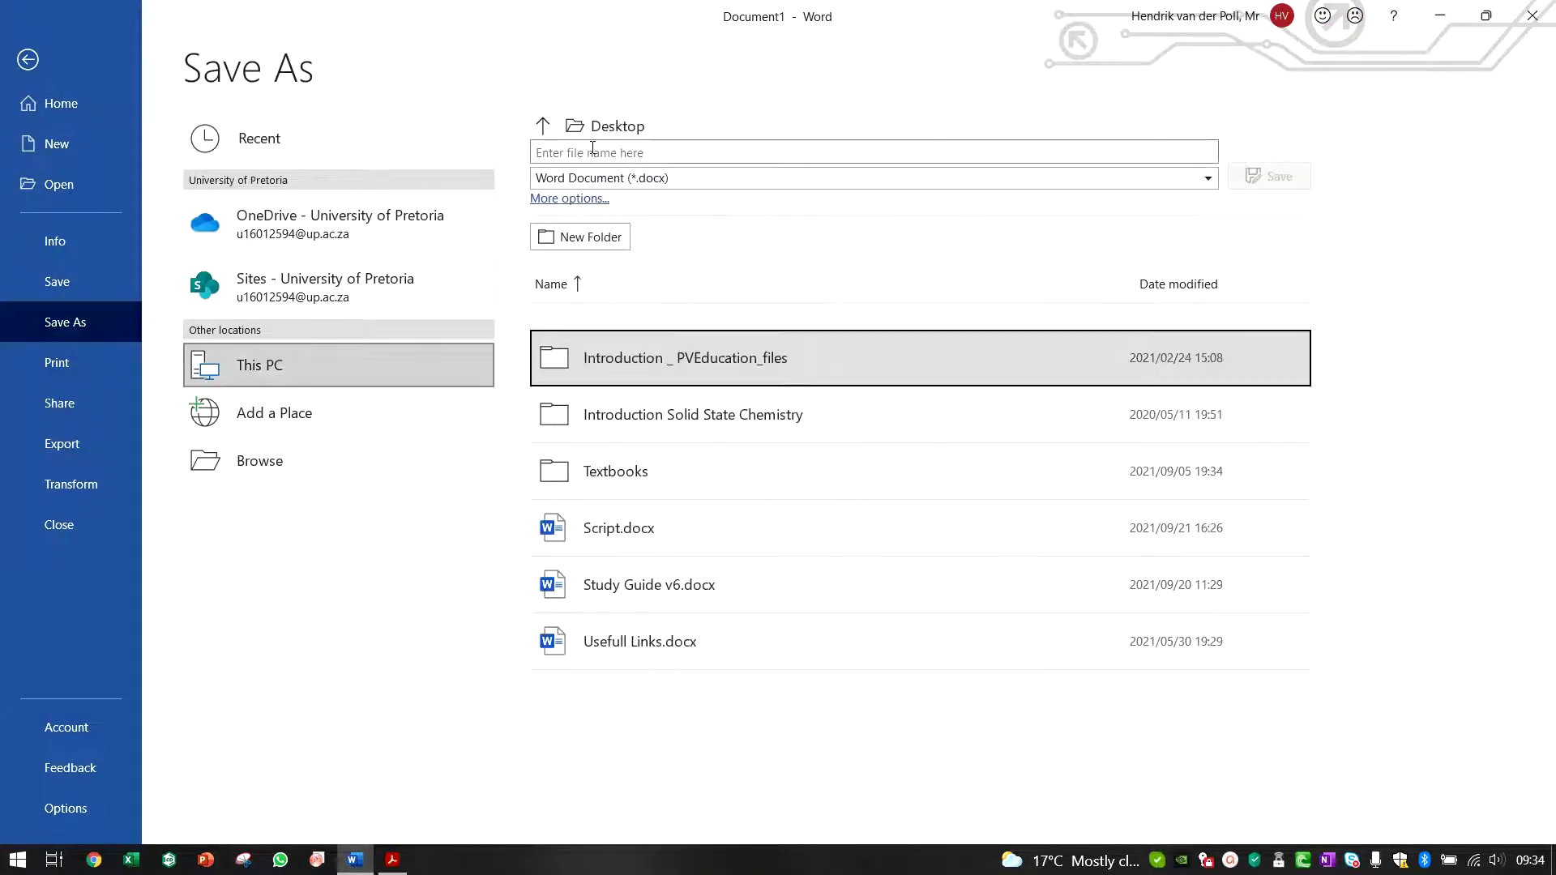
{"action": "left_click", "coordinate": [592, 148]}
{"action": "type", "text": "CMY 38"}
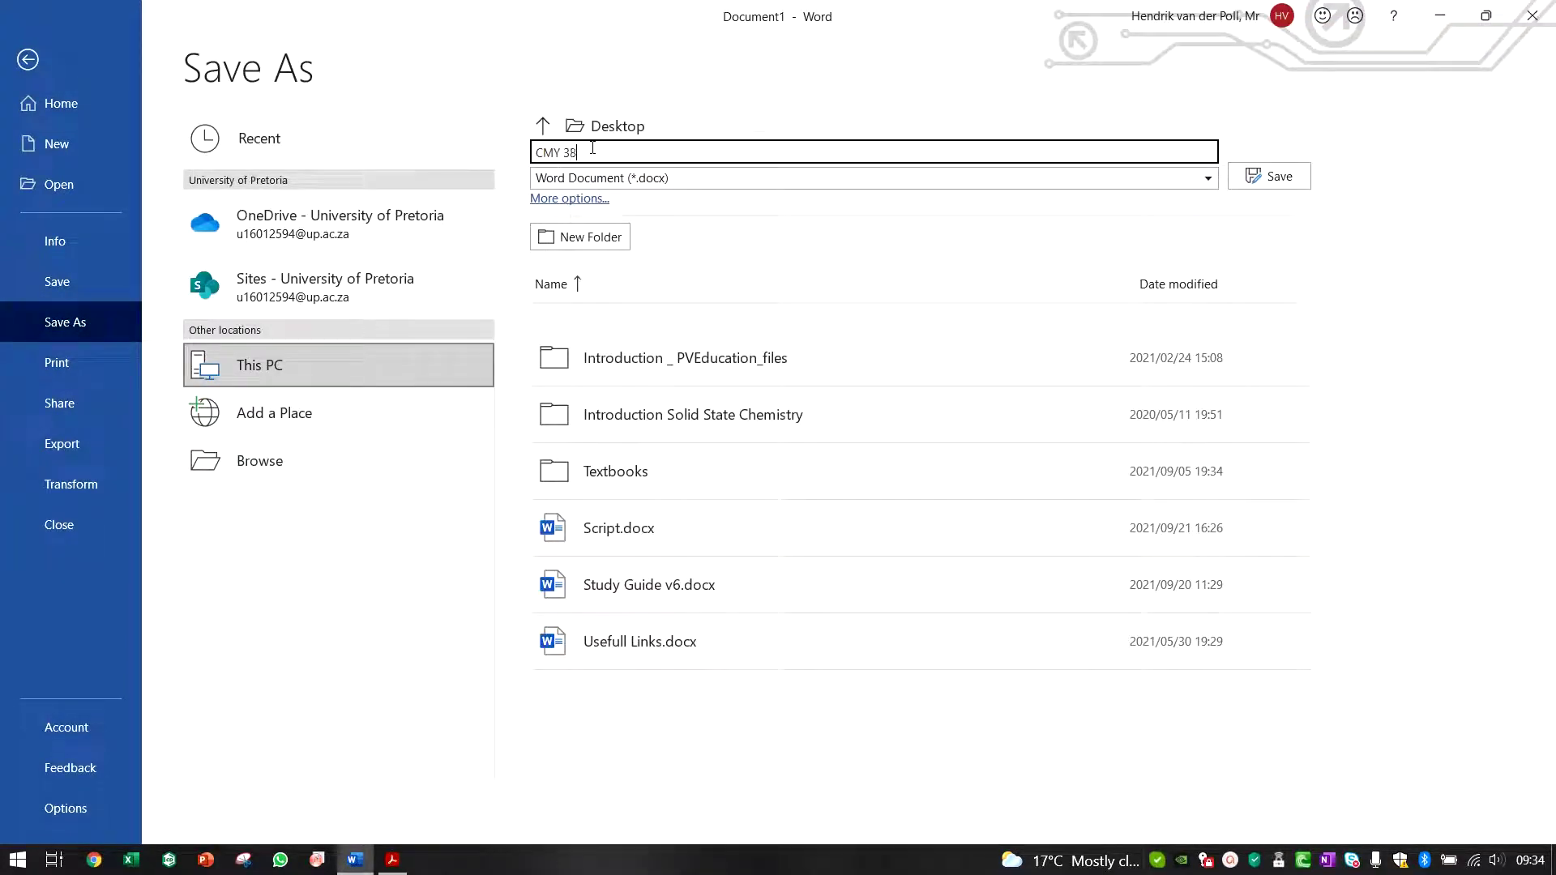
{"action": "type", "text": "2 Word Headings"}
{"action": "key", "text": "Return"}
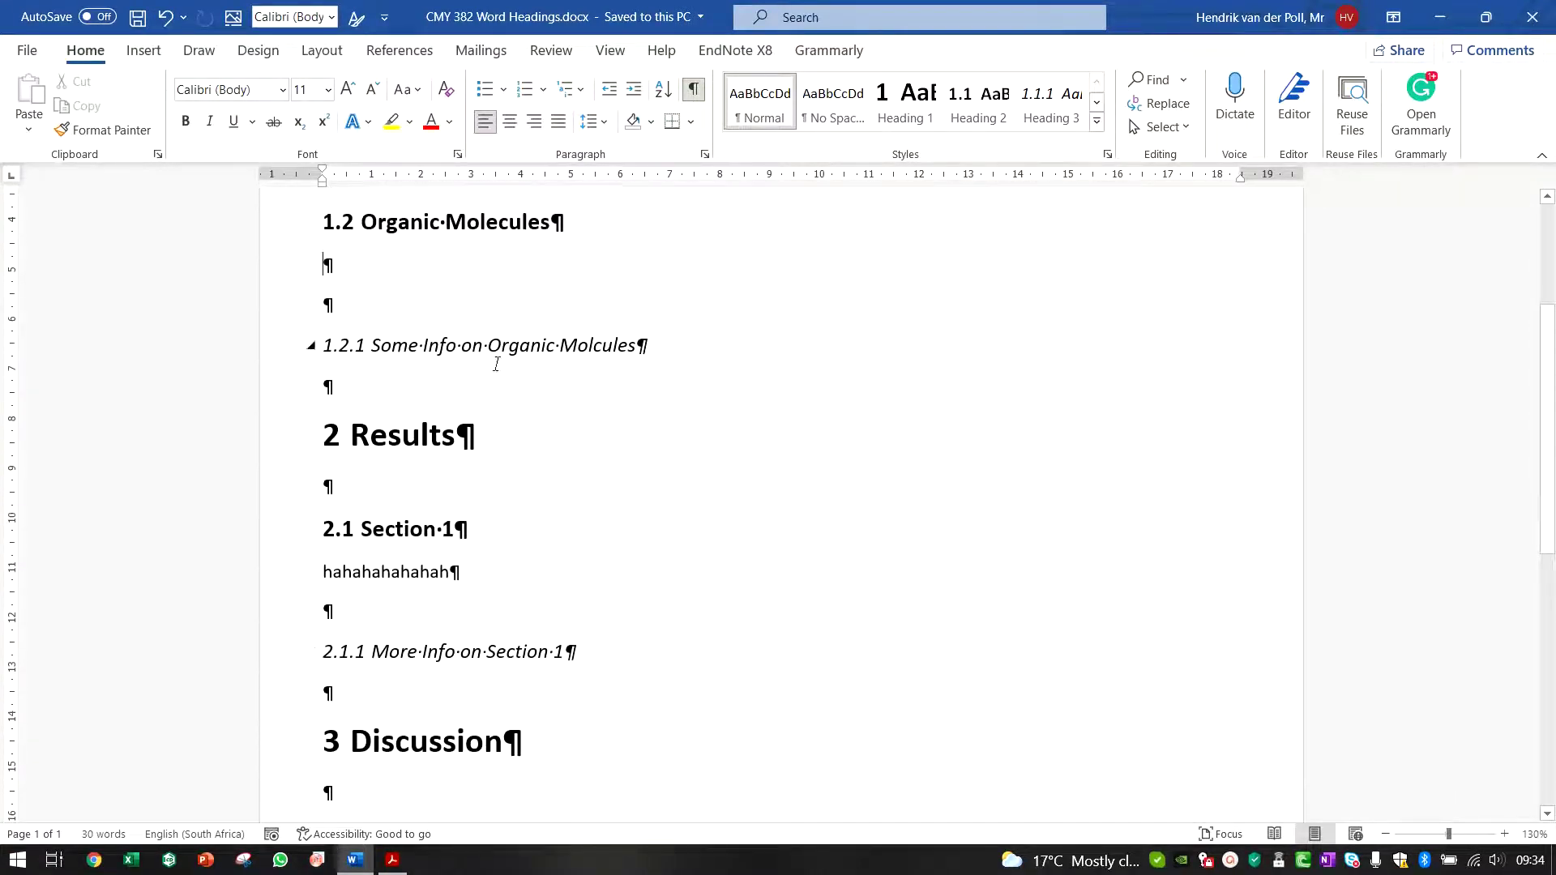
Add two blank paragraphs below heading 2.1.1, before the Discussion heading
{"action": "scroll", "coordinate": [435, 268], "scroll_direction": "up", "scroll_amount": 2}
{"action": "scroll", "coordinate": [396, 517], "scroll_direction": "down", "scroll_amount": 4}
{"action": "left_click", "coordinate": [395, 504]}
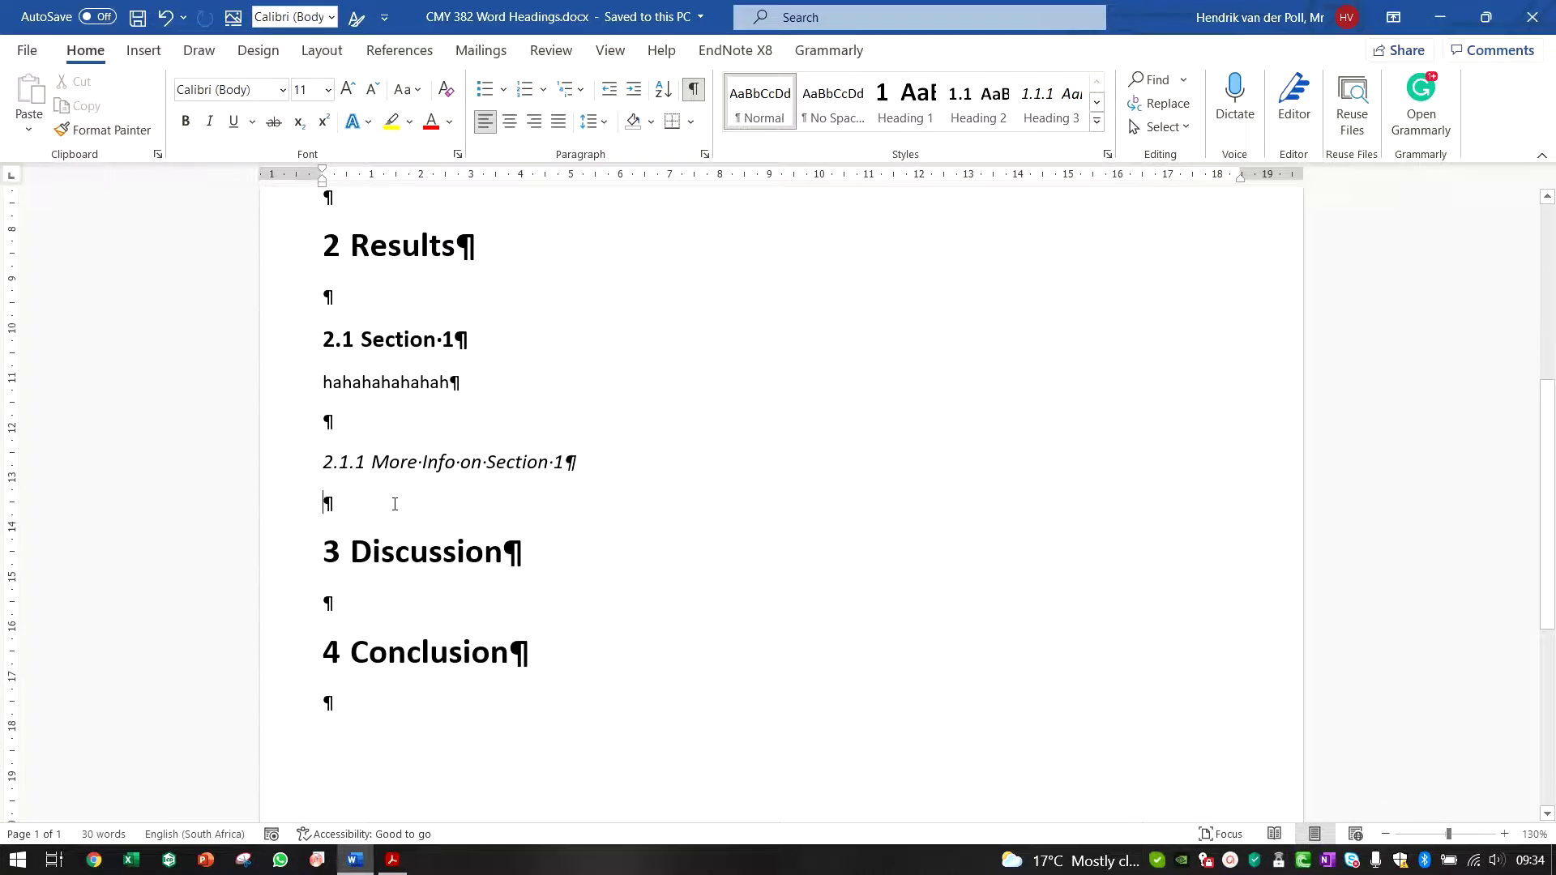
{"action": "key", "text": "Return"}
{"action": "key", "text": "Return"}
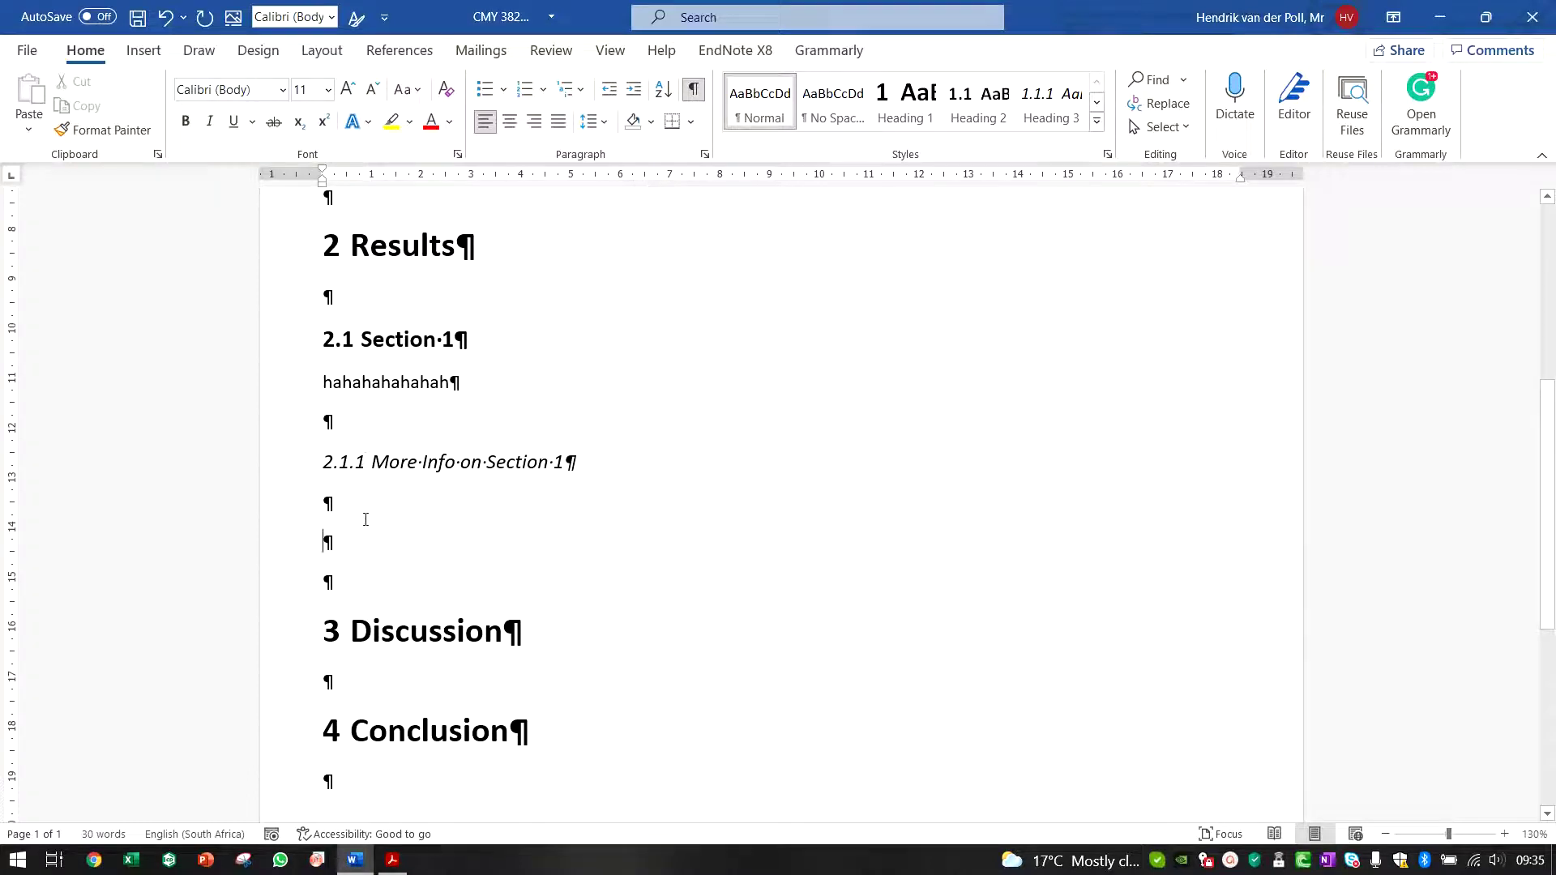
Add two blank paragraphs below heading 1.2.1 and enter "Fourth Heading Type" in italics in the middle one
{"action": "scroll", "coordinate": [440, 391], "scroll_direction": "up", "scroll_amount": 3}
{"action": "key", "text": "Return"}
{"action": "key", "text": "Return"}
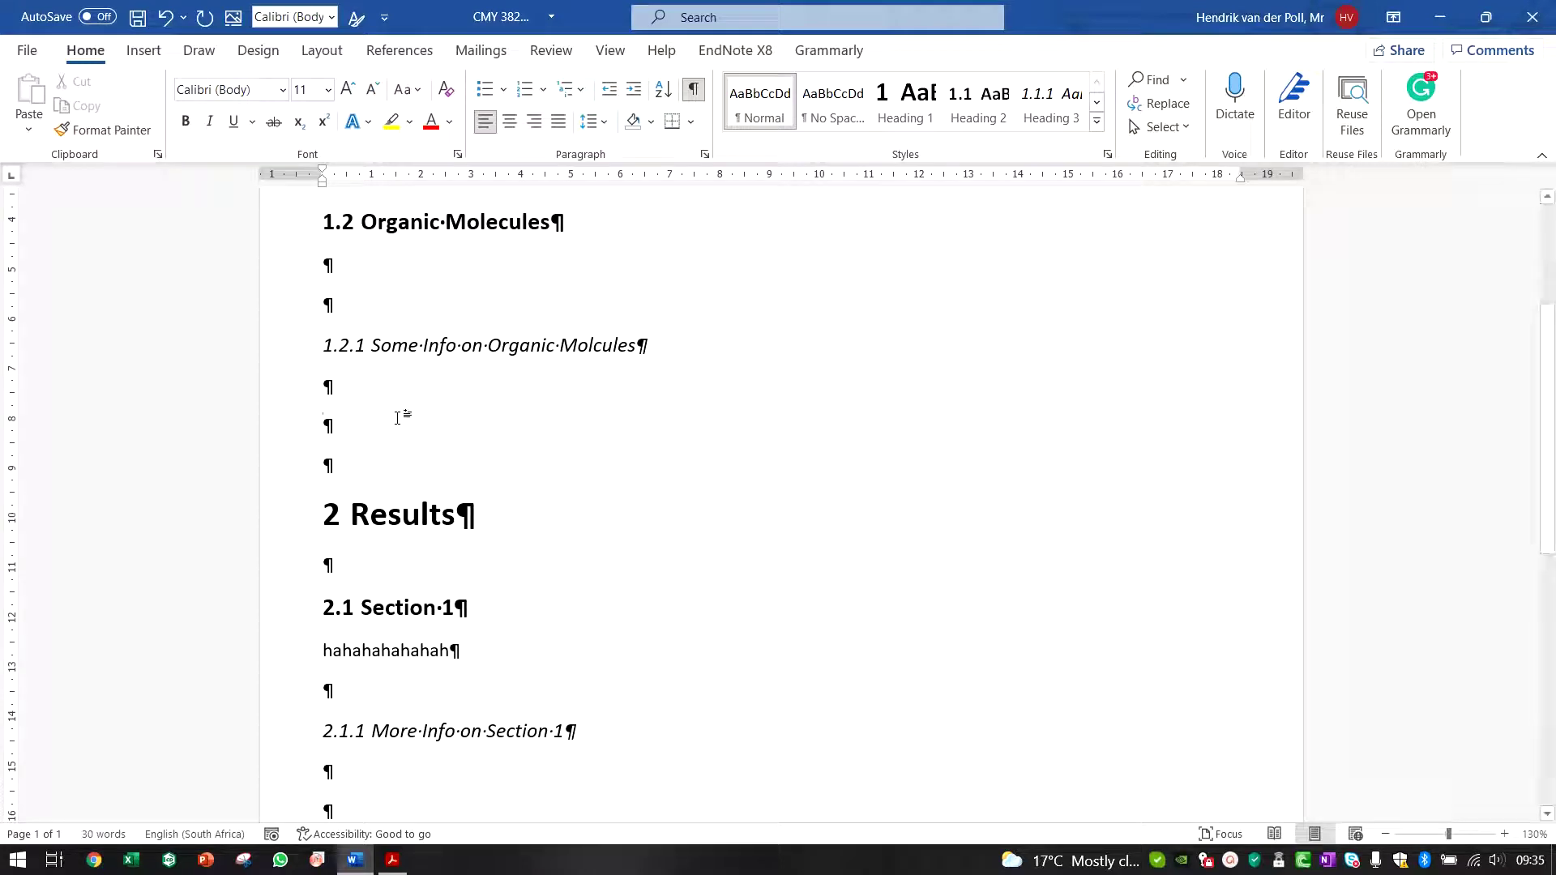
{"action": "key", "text": "ctrl+i"}
{"action": "type", "text": "Fourth Headi"}
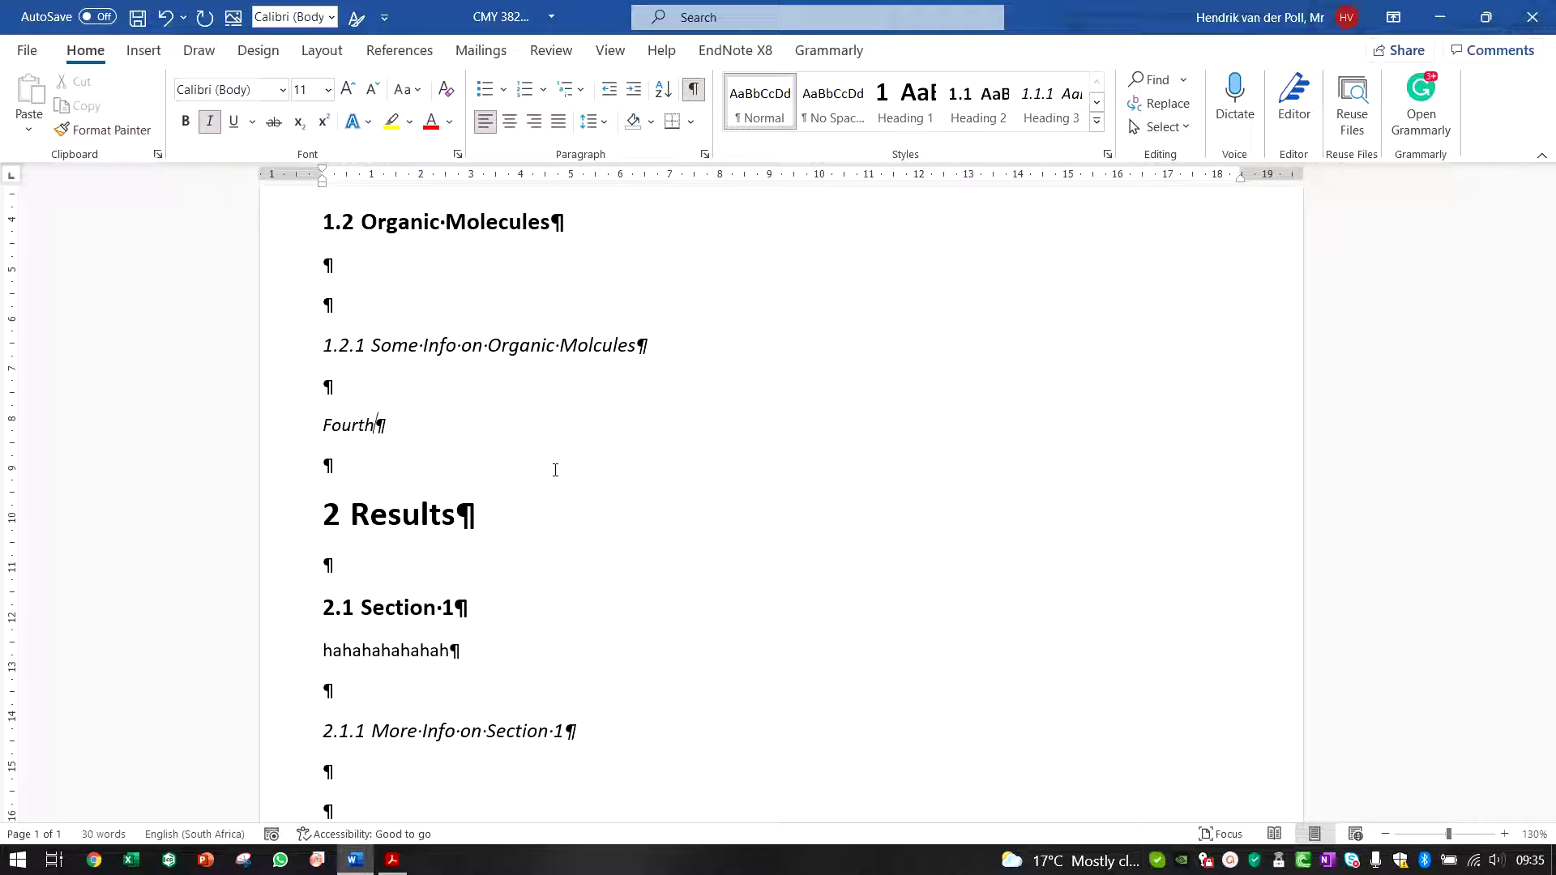
{"action": "type", "text": "ng Type"}
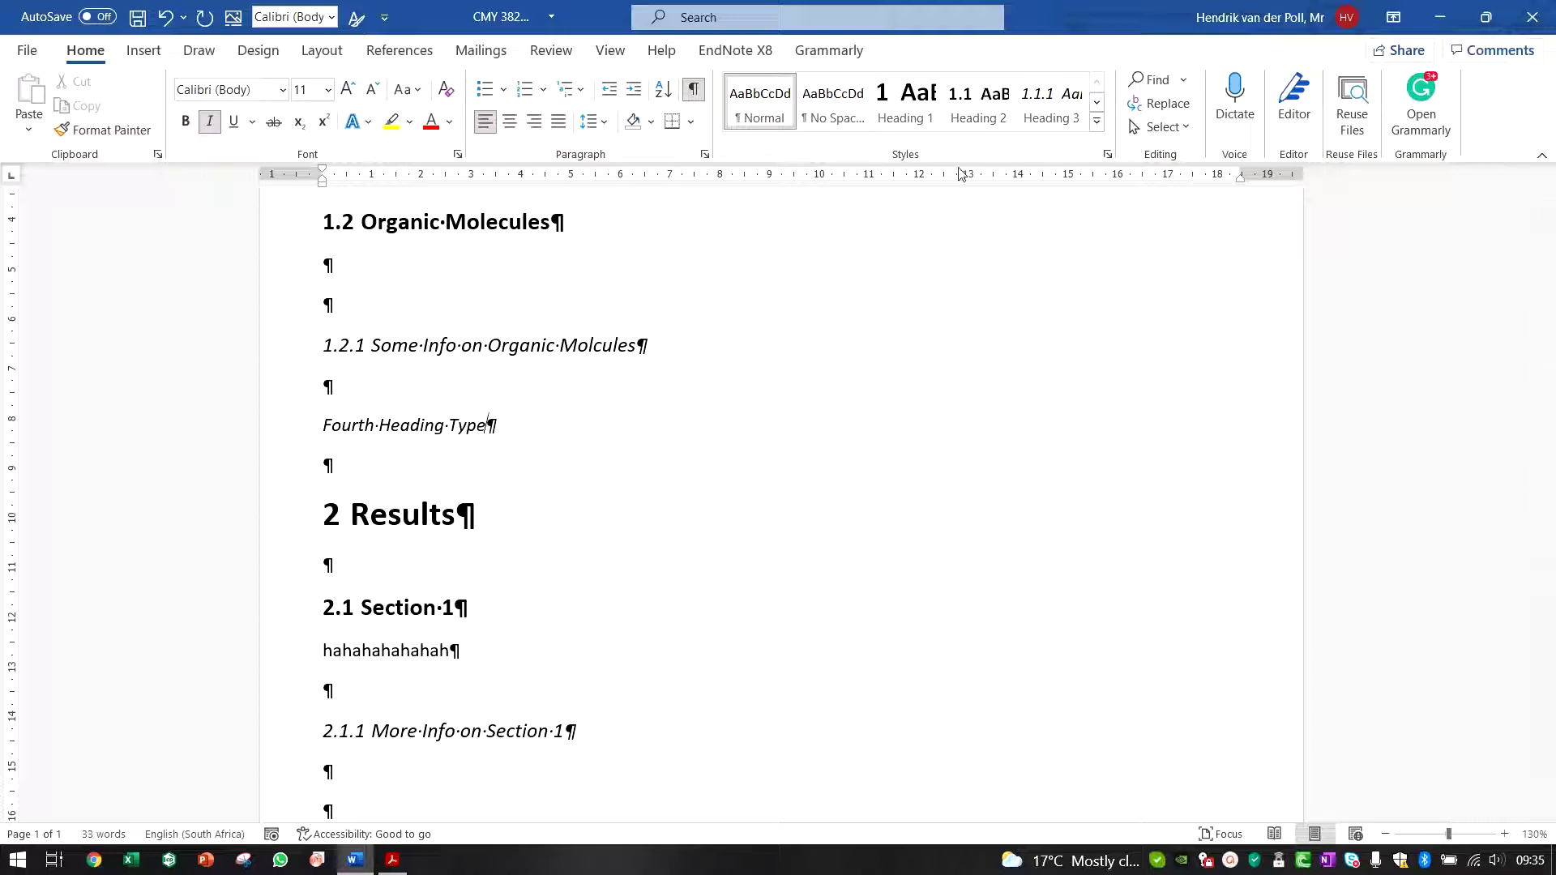
Update the Heading 4 style to match the formatting of the "Fourth Heading Type" line
{"action": "left_click", "coordinate": [1097, 122]}
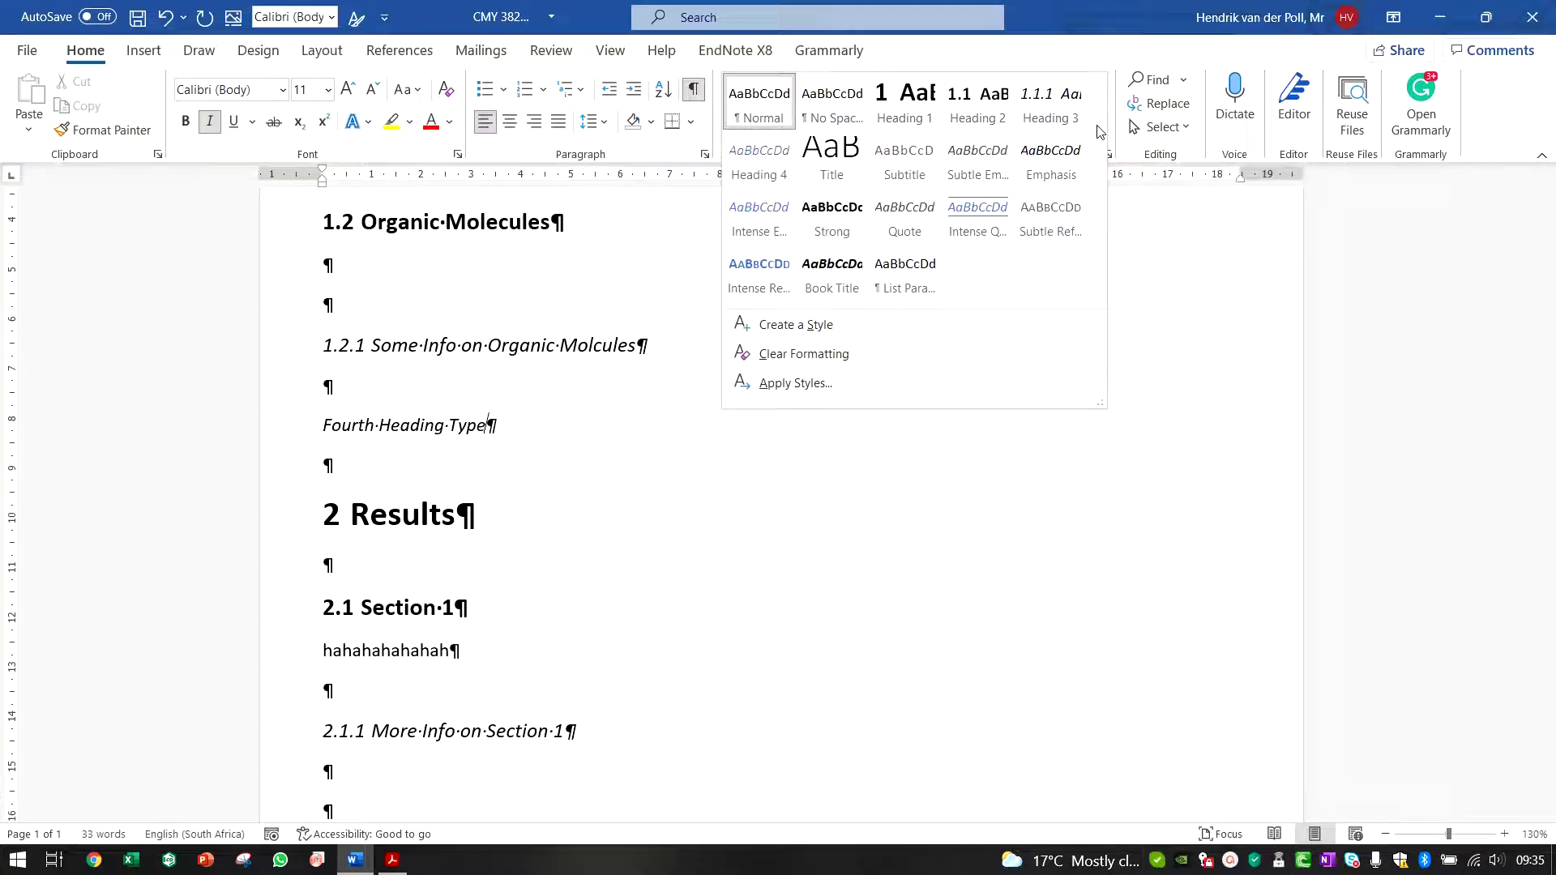
{"action": "right_click", "coordinate": [770, 168]}
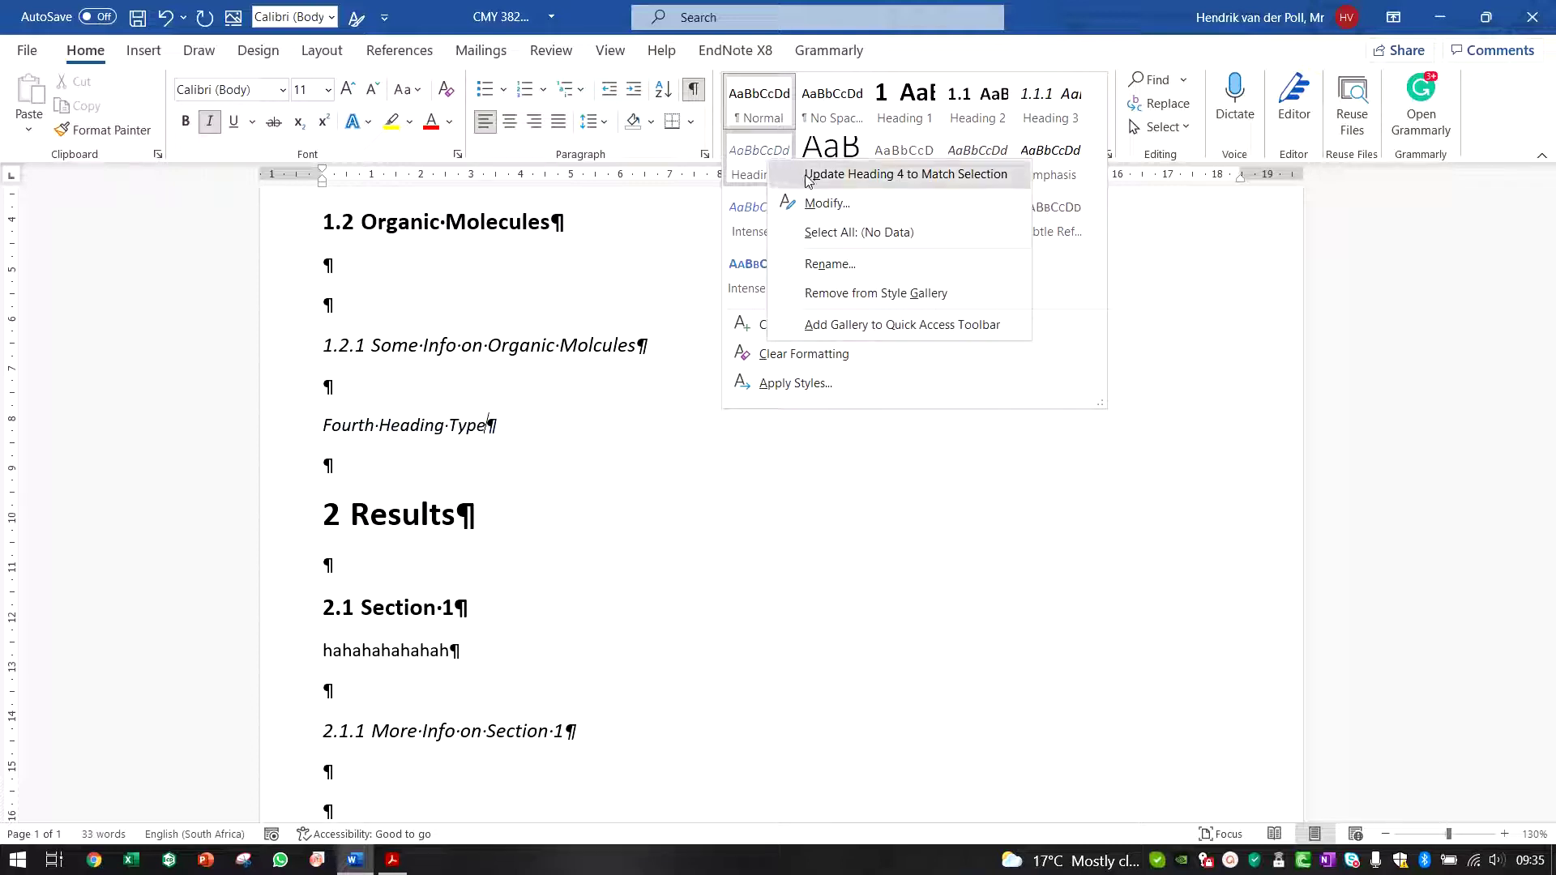
{"action": "left_click", "coordinate": [808, 176]}
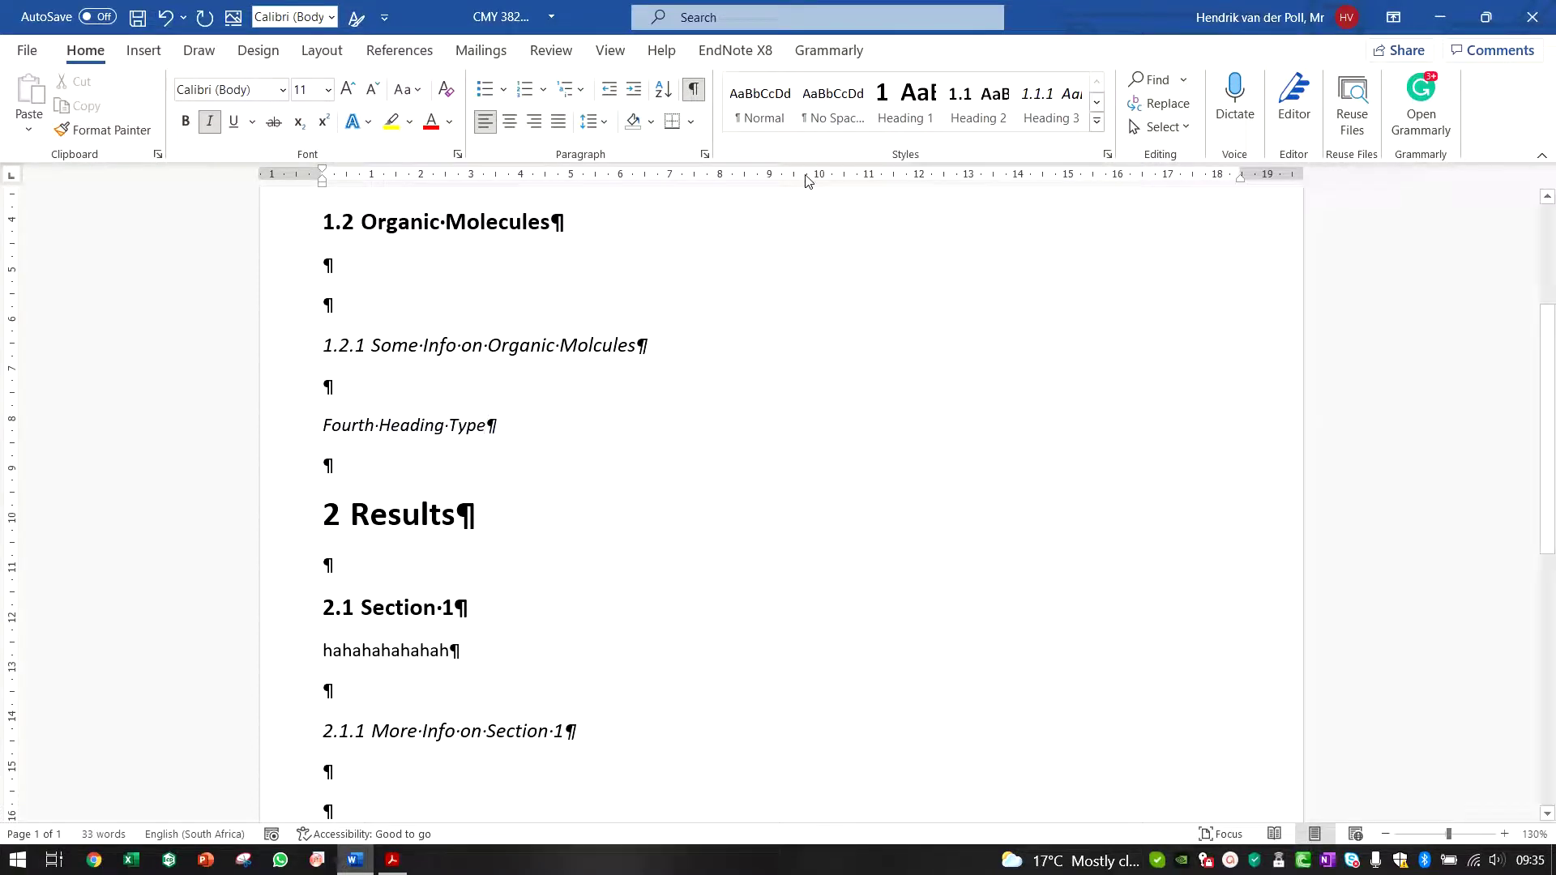
{"action": "left_click", "coordinate": [1096, 120]}
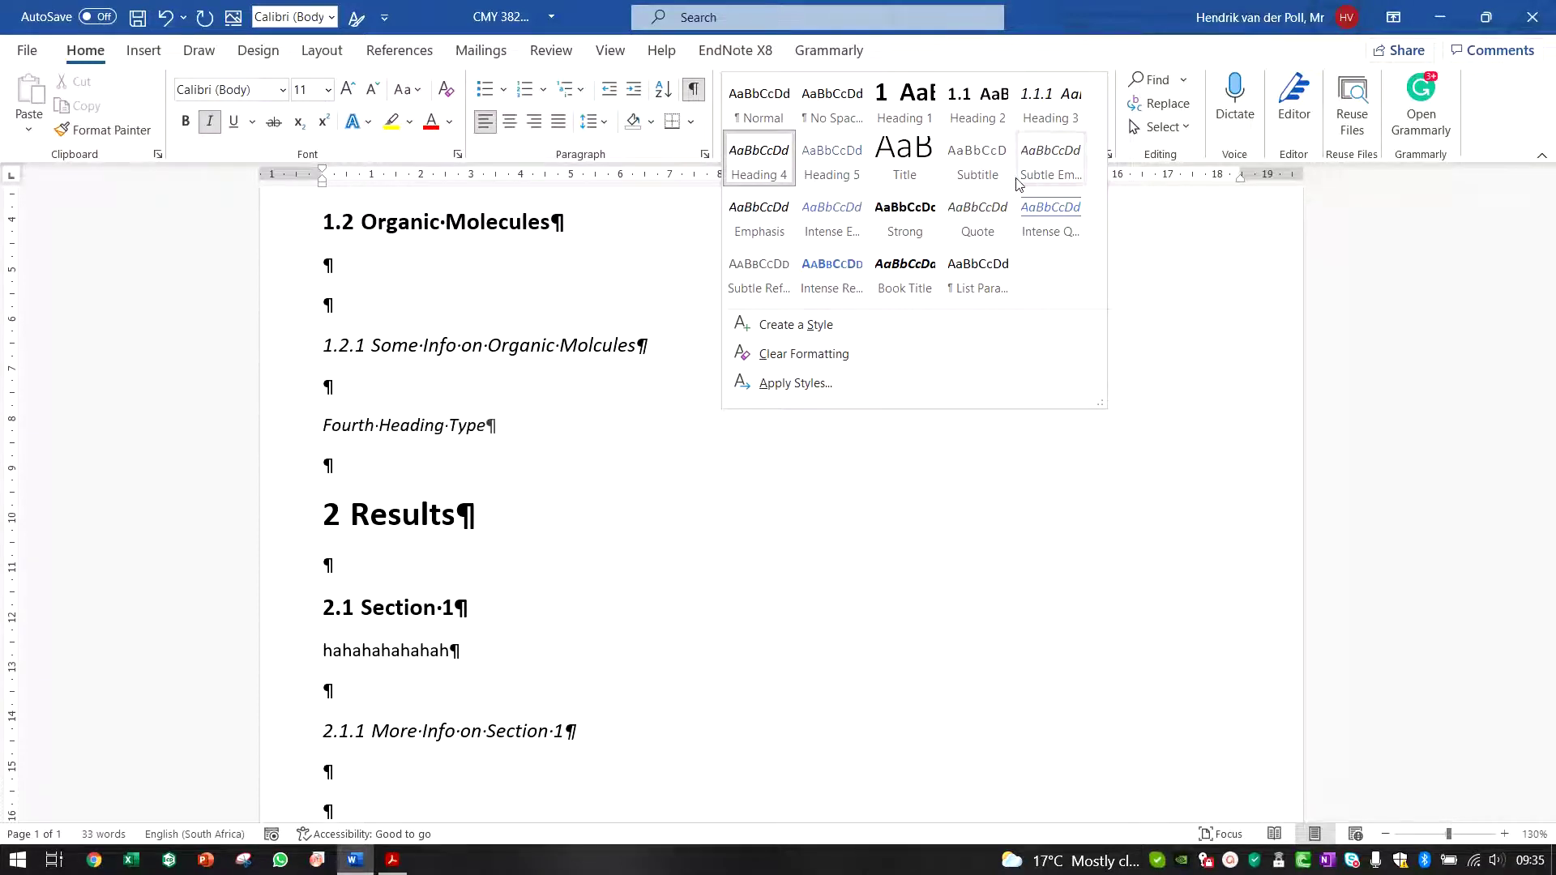
{"action": "left_click", "coordinate": [420, 466]}
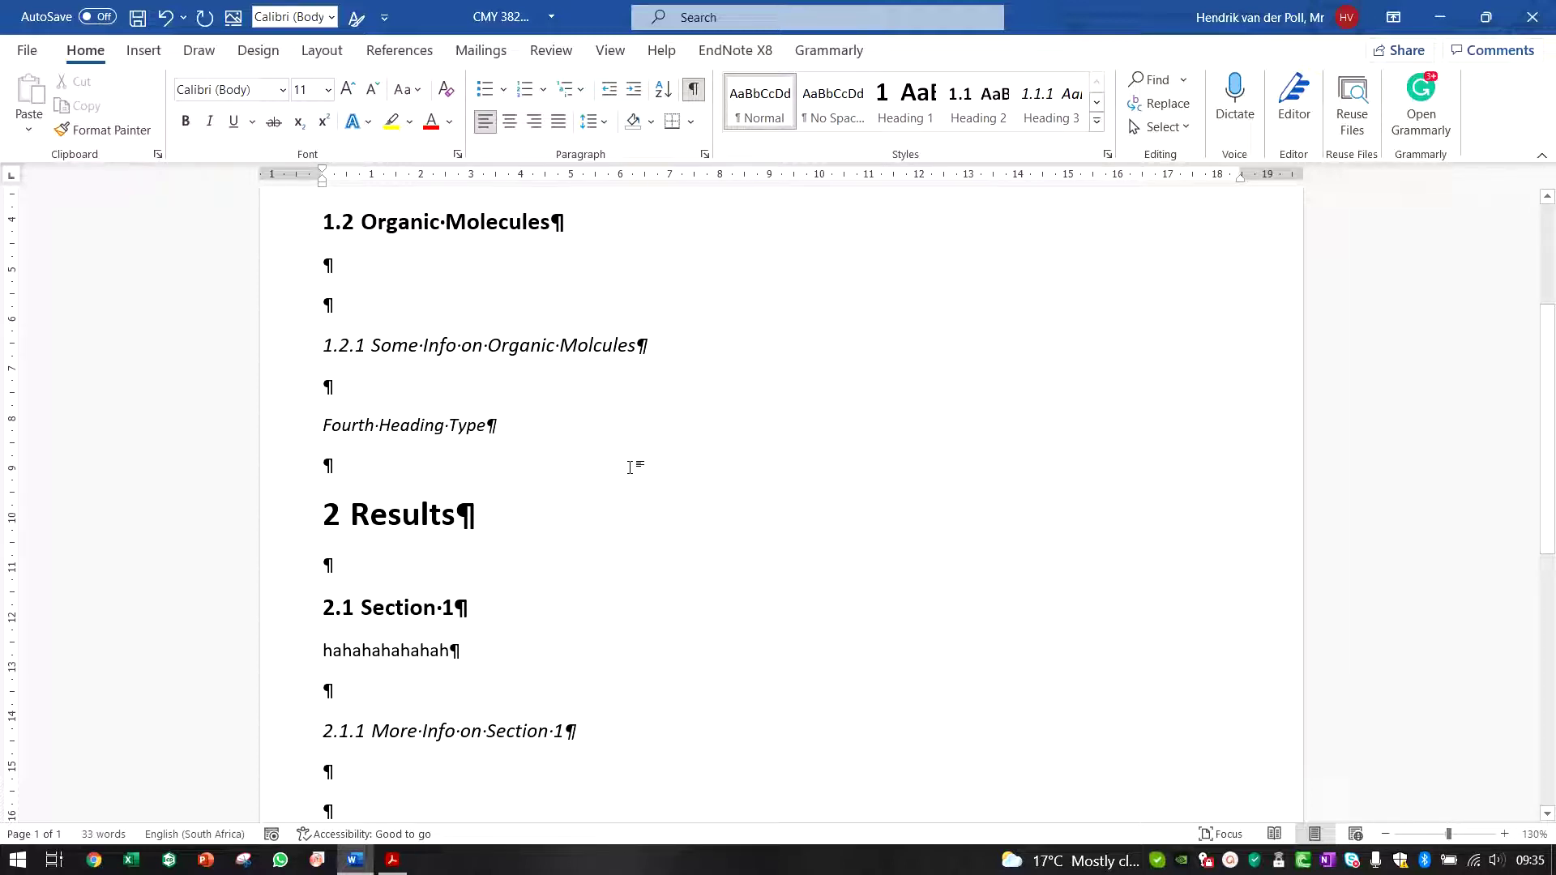
Enter filler text of repeated "wh" under heading 1.2 Organic Molecules and add two blank paragraphs after it
{"action": "scroll", "coordinate": [629, 468], "scroll_direction": "up", "scroll_amount": 5}
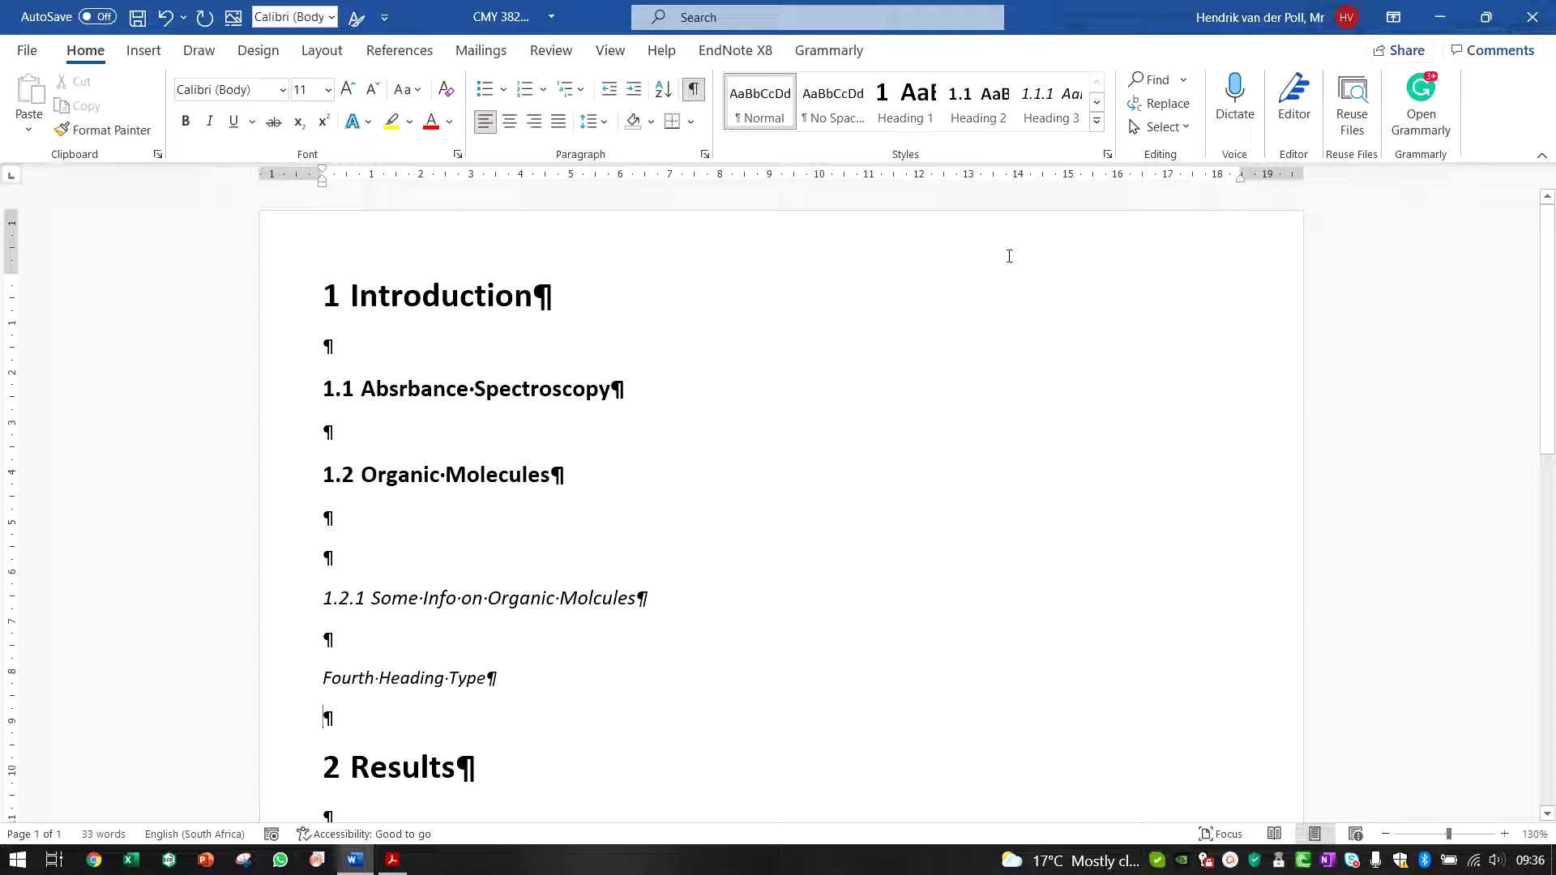
{"action": "left_click", "coordinate": [420, 526]}
{"action": "type", "text": "whwhwhwhwhwhwhwhwhwhwhwh"}
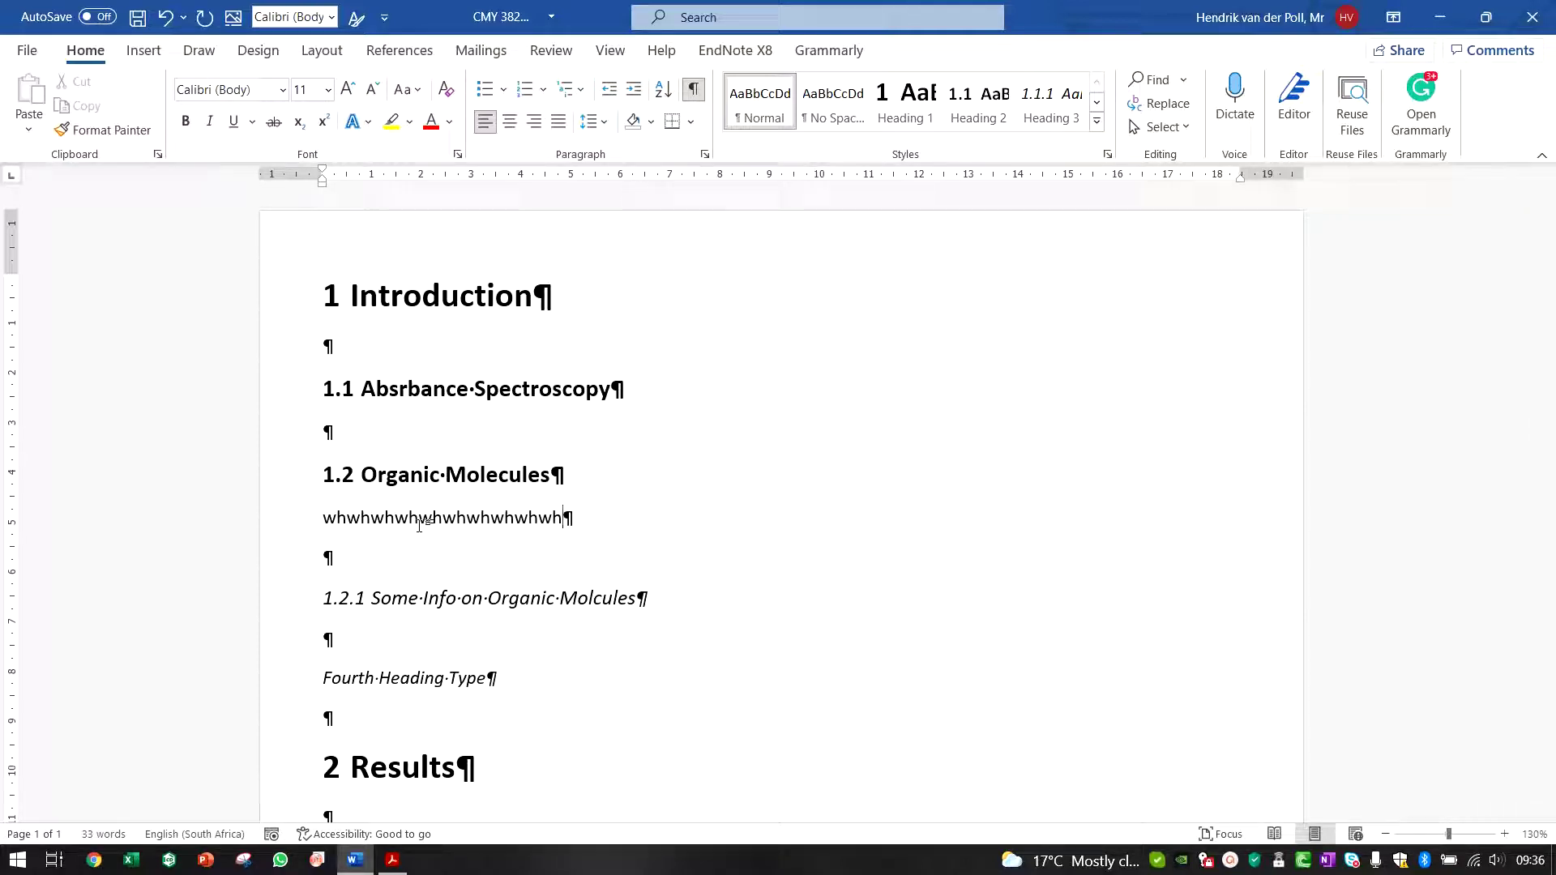
{"action": "key", "text": "Return"}
{"action": "key", "text": "Return"}
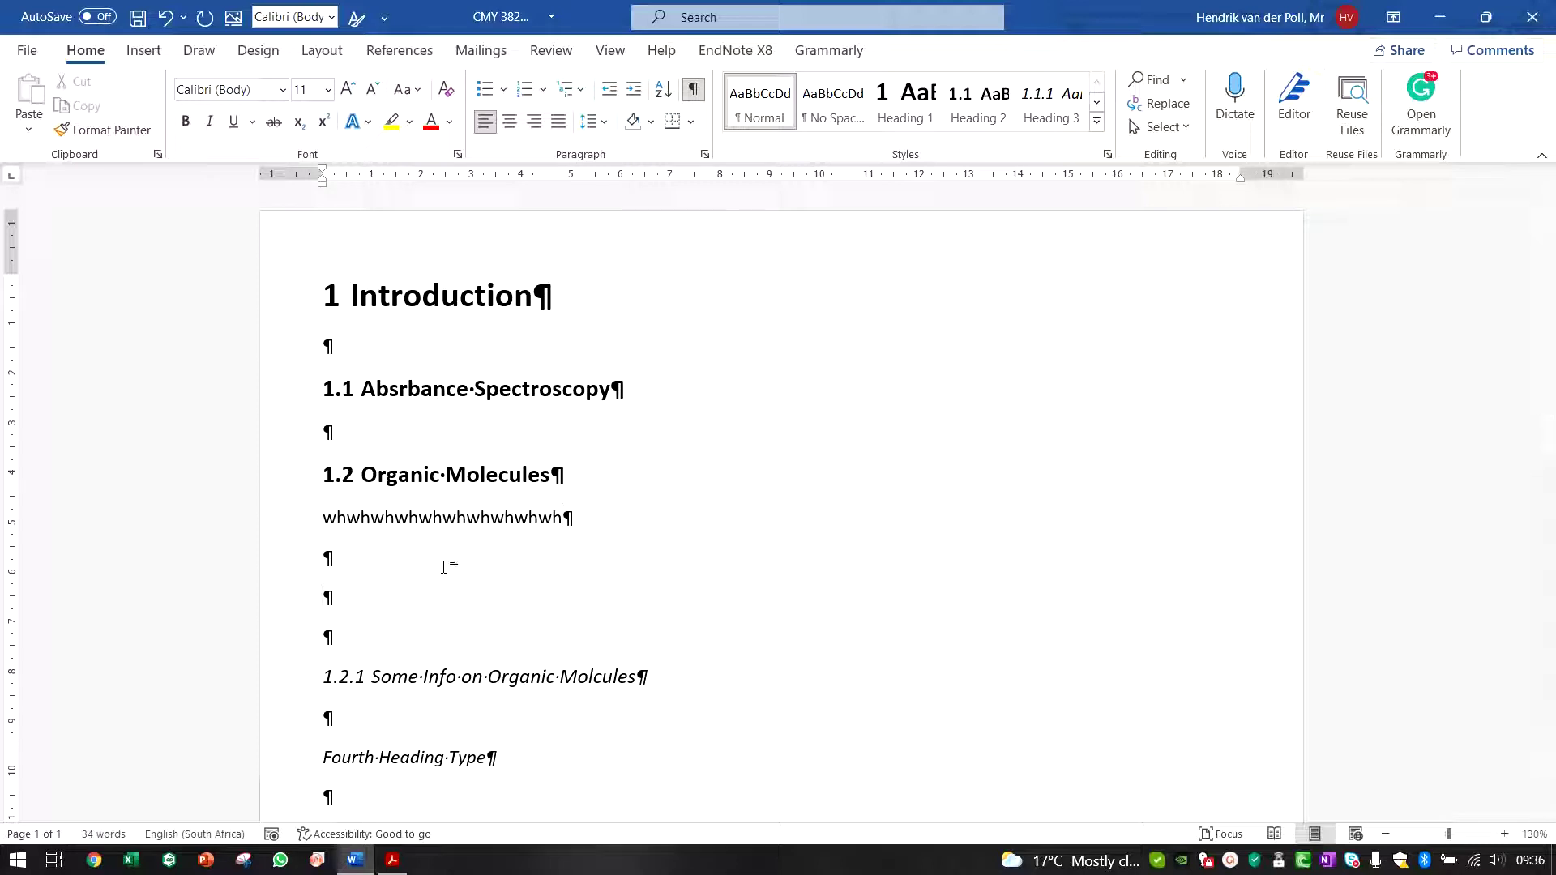
Apply the Heading 3 style to the blank paragraph above "Some Info on Organic Molcules" and check the renumbering
{"action": "left_click", "coordinate": [1050, 106]}
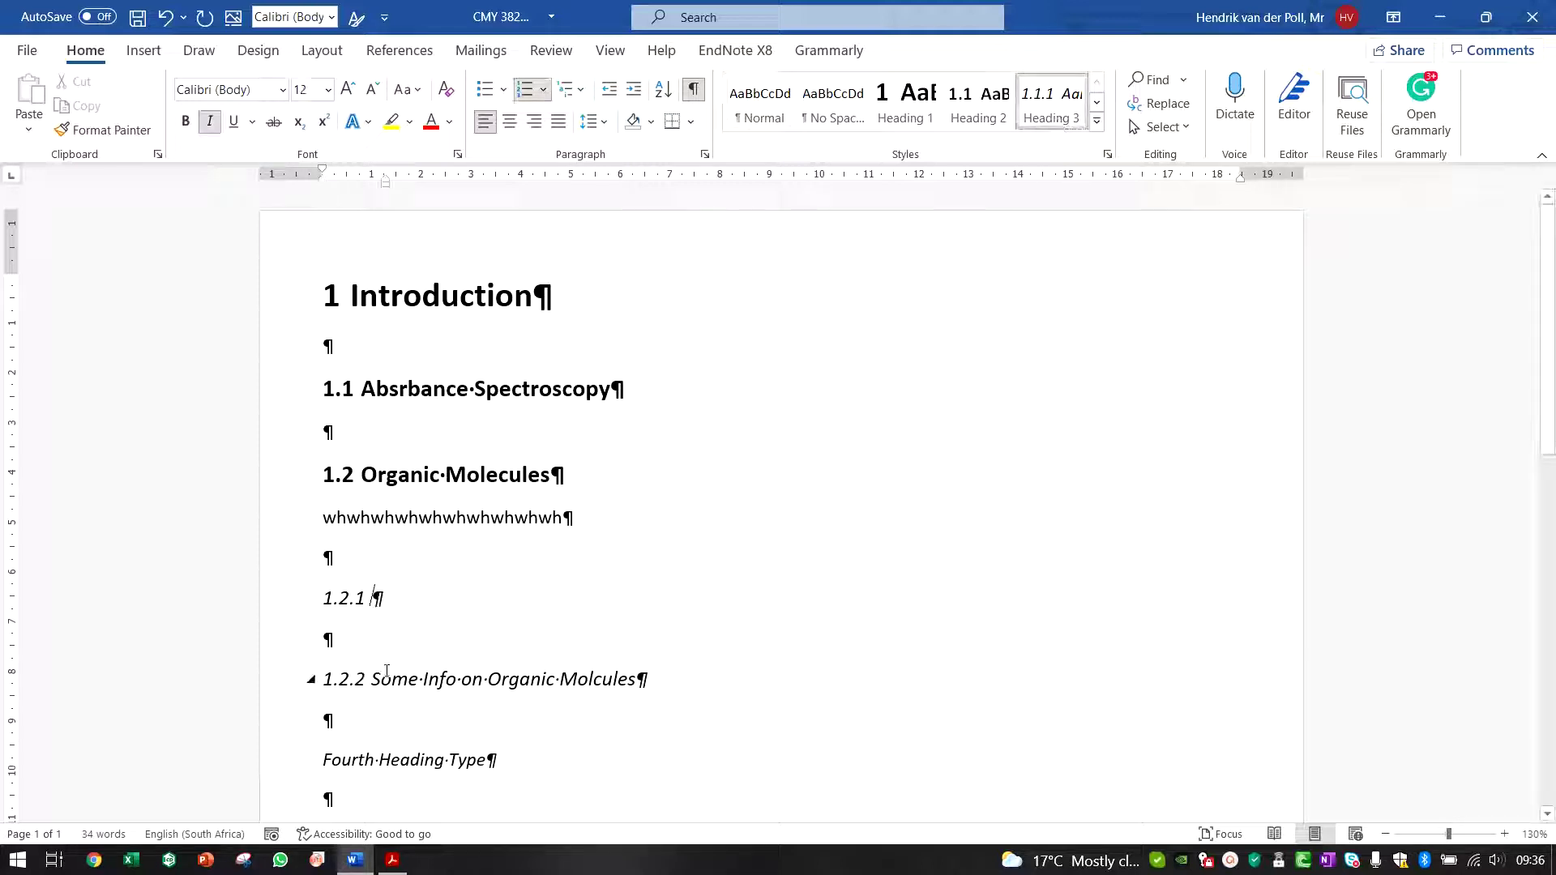
{"action": "left_click", "coordinate": [351, 689]}
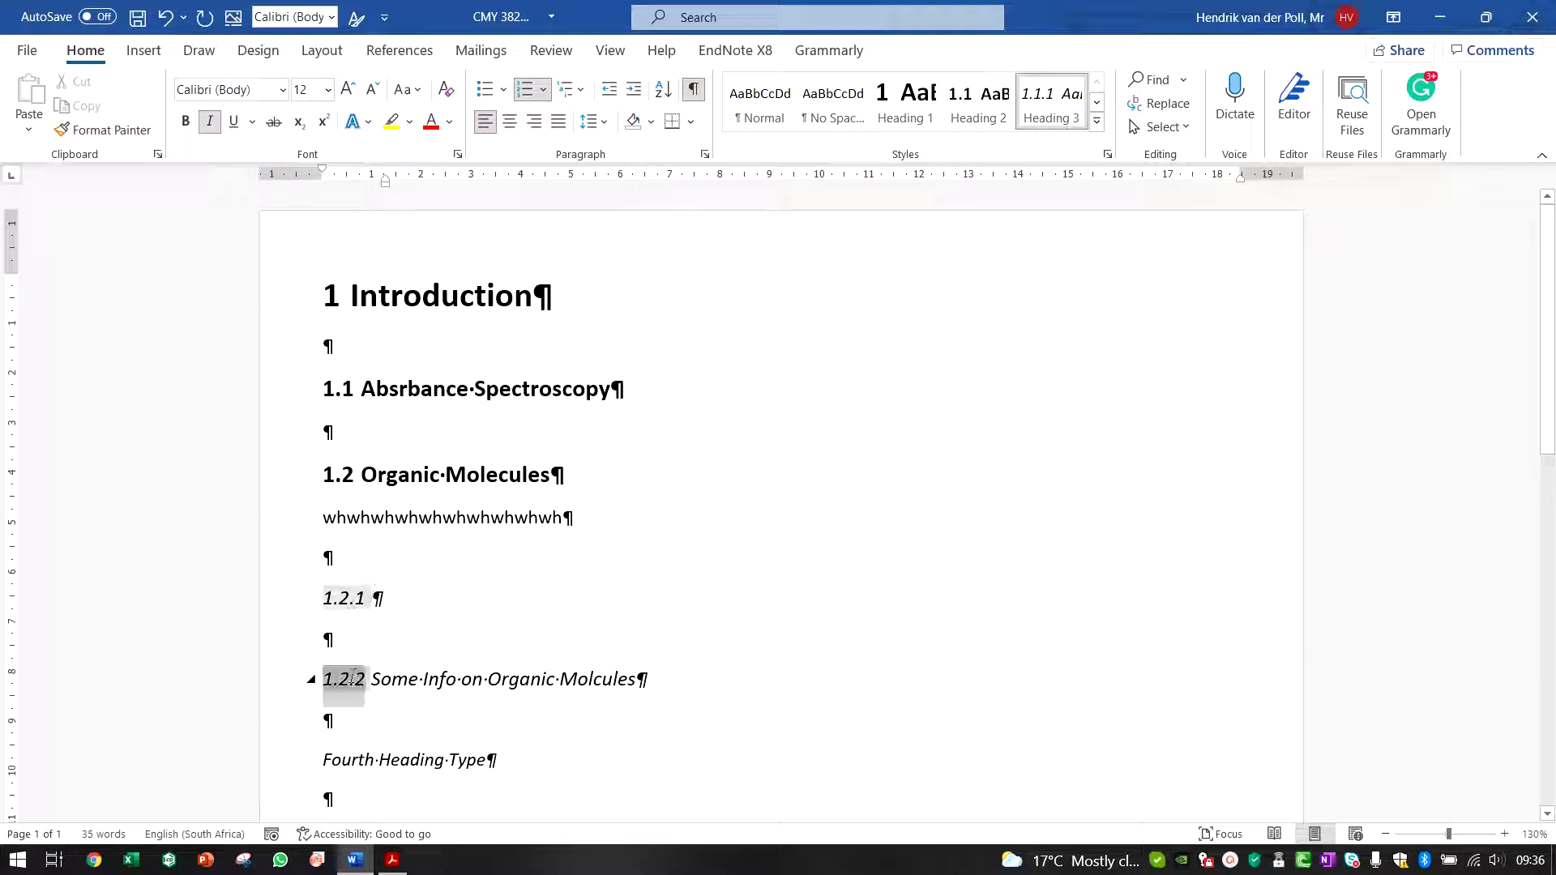
{"action": "left_click", "coordinate": [378, 766]}
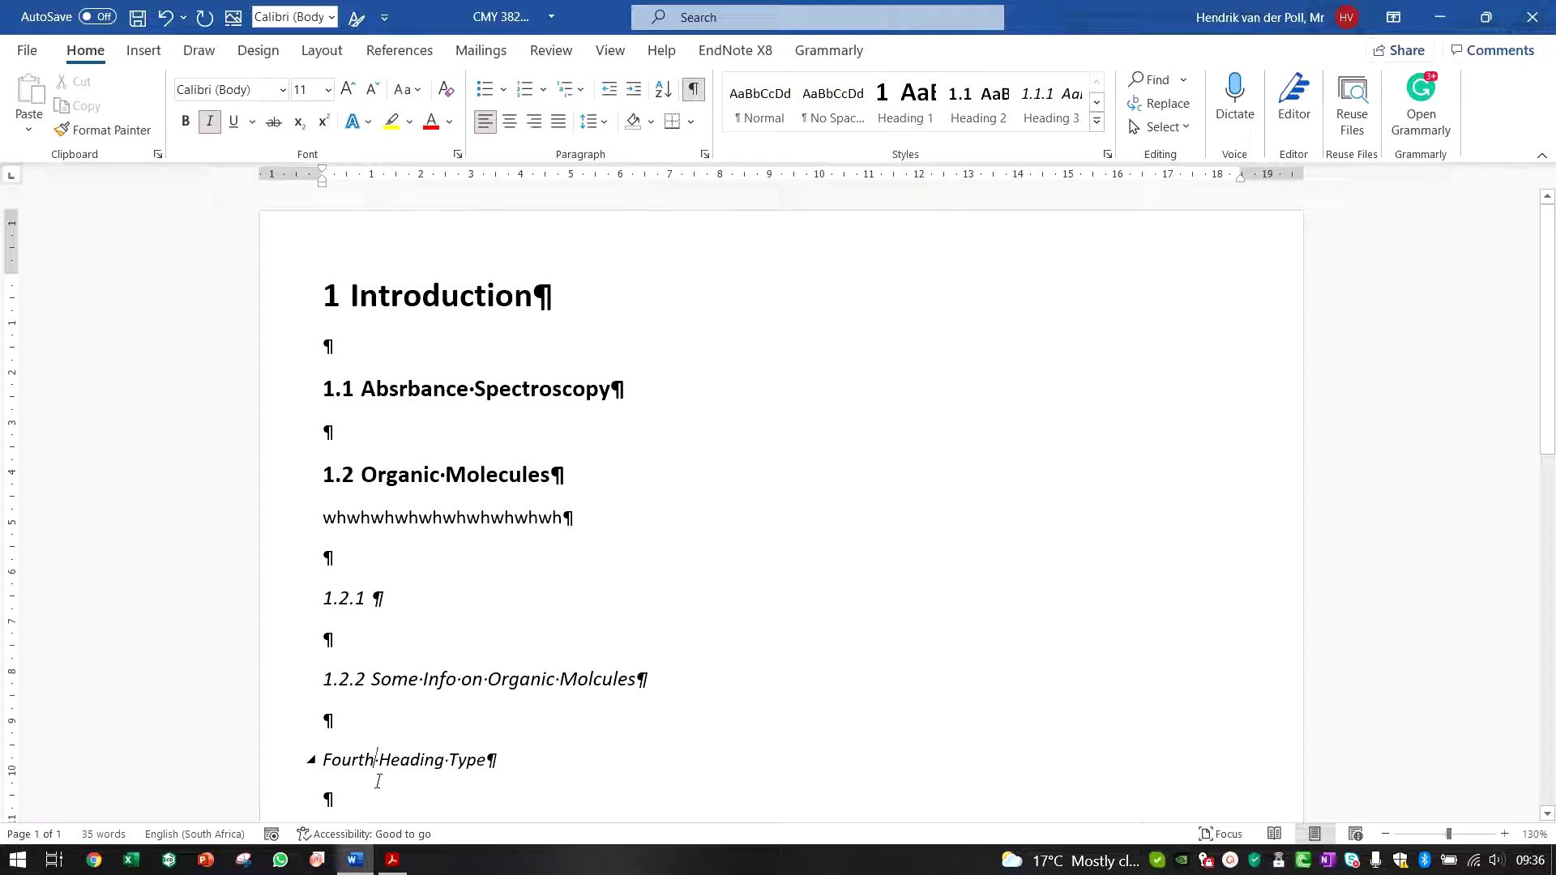
Modify the Heading 3 style to turn off italics, then save the document
{"action": "right_click", "coordinate": [1045, 102]}
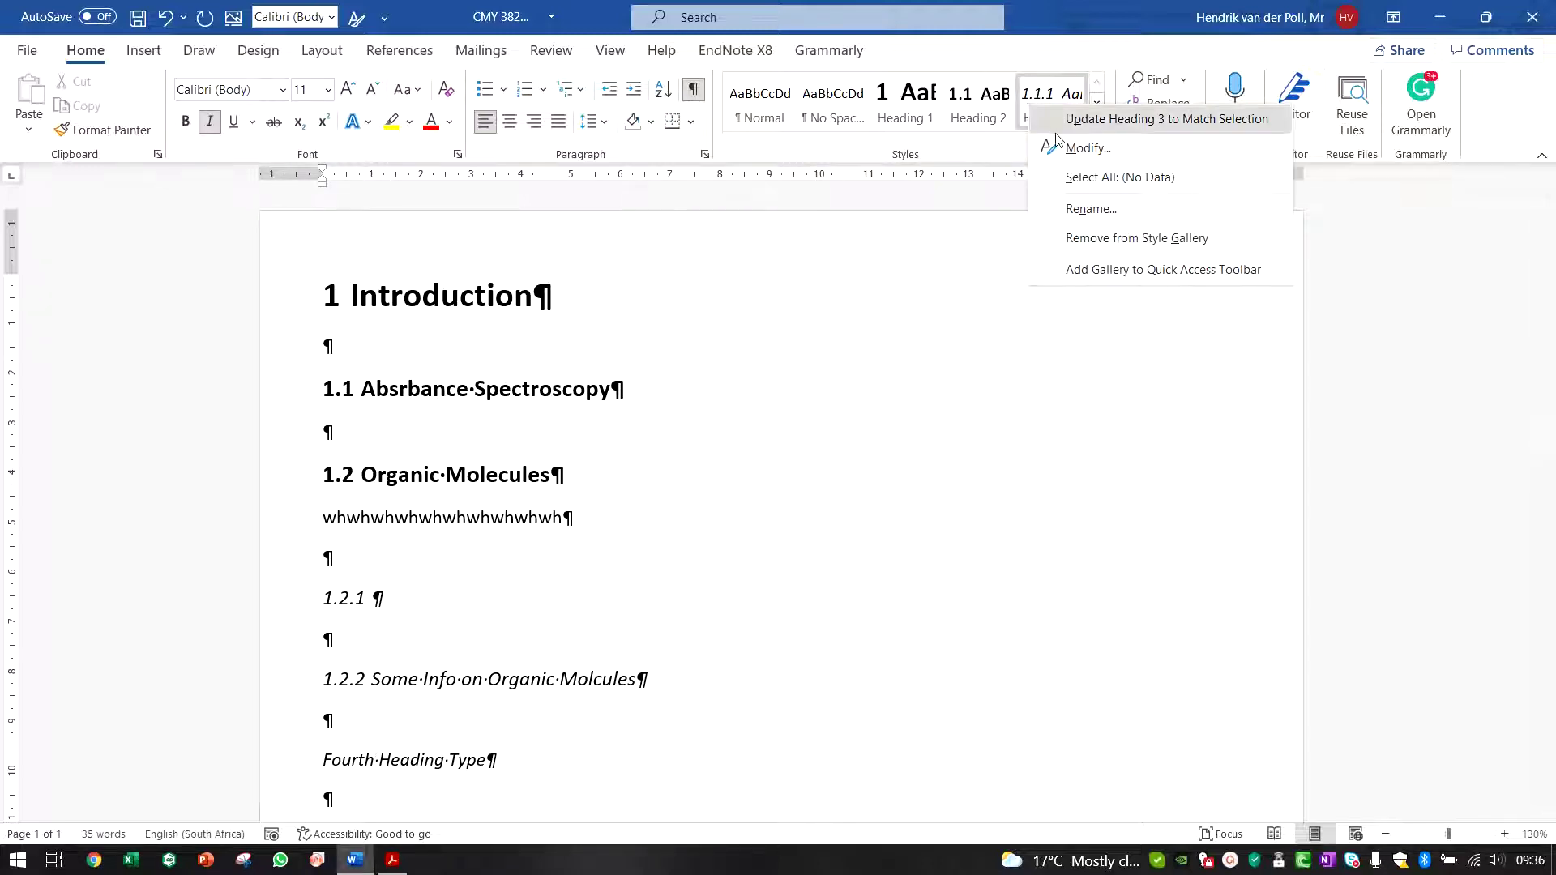
{"action": "left_click", "coordinate": [1023, 177]}
{"action": "left_click", "coordinate": [738, 319]}
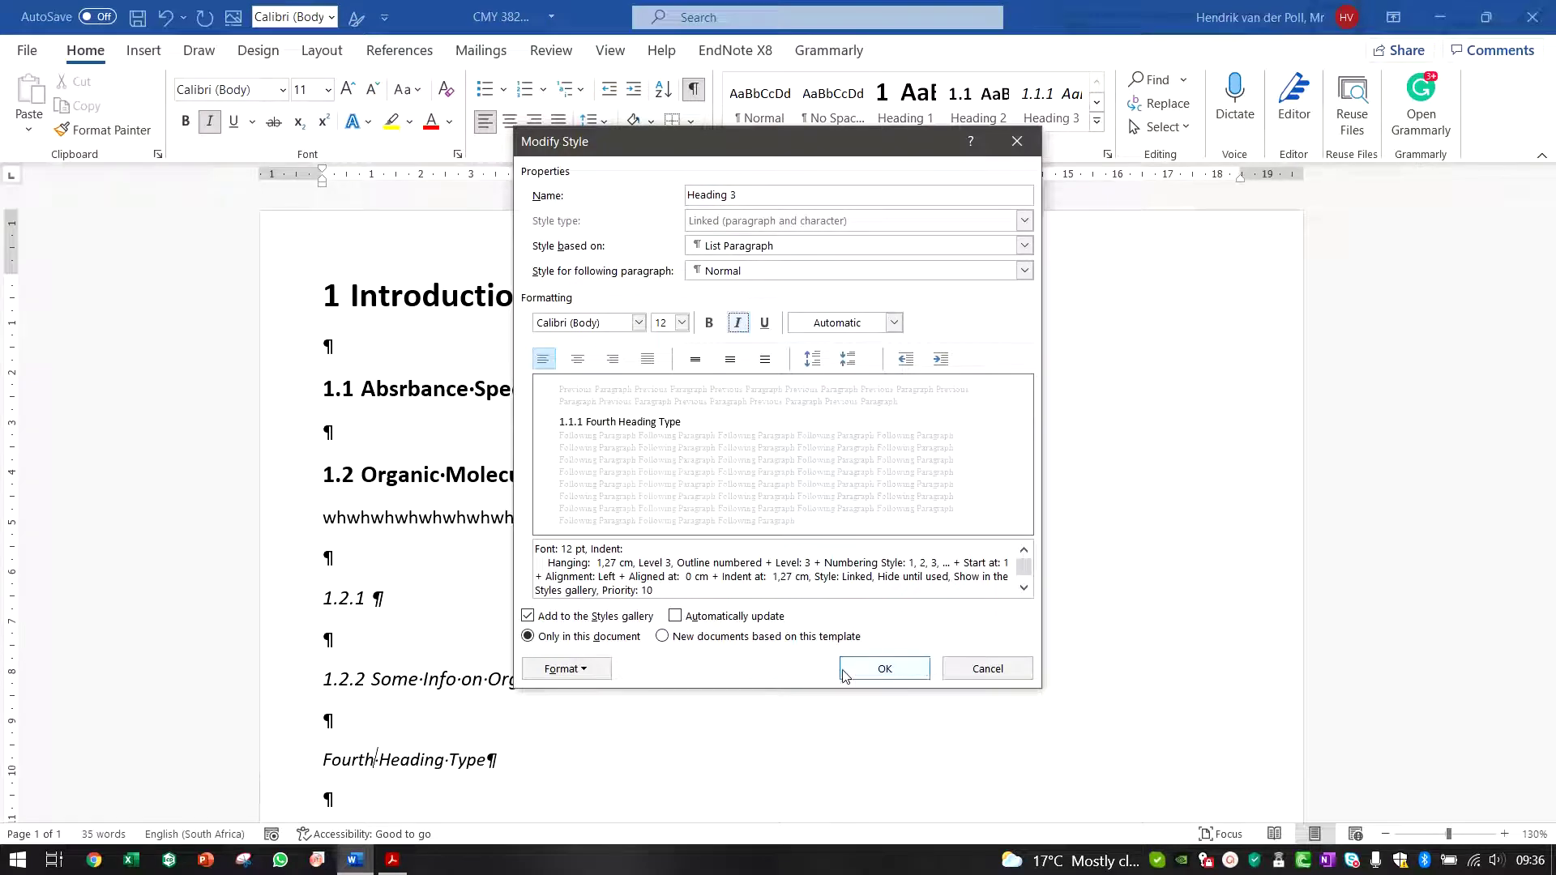
{"action": "left_click", "coordinate": [884, 671]}
{"action": "scroll", "coordinate": [688, 559], "scroll_direction": "down", "scroll_amount": 2}
{"action": "left_click", "coordinate": [462, 599]}
{"action": "left_click", "coordinate": [137, 17]}
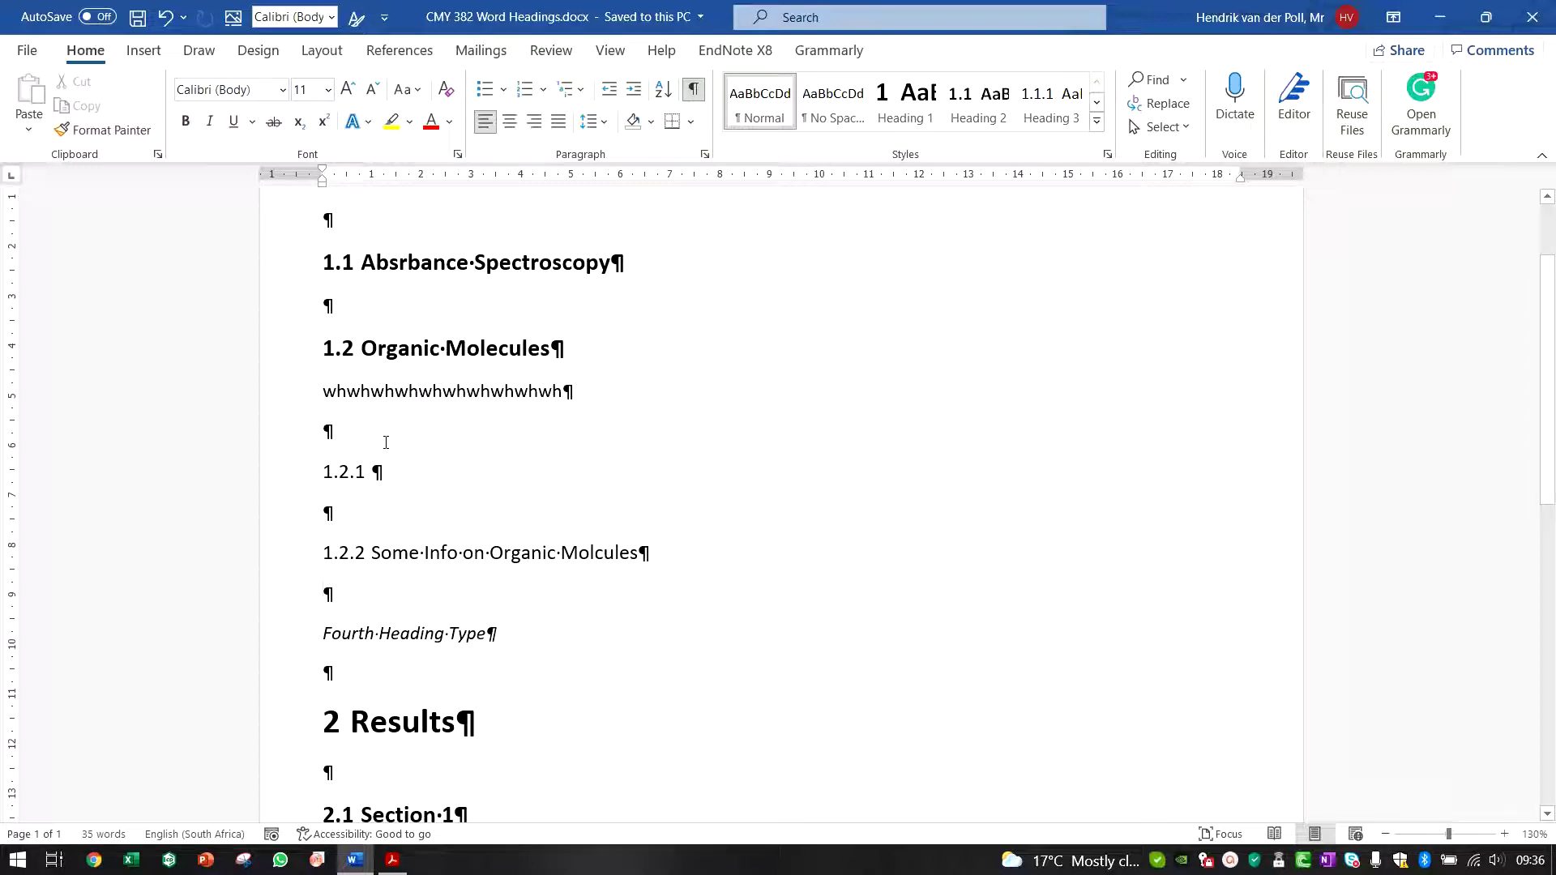
Examine the formatting and numbering of the headings throughout the document, including the number of the Introduction heading
{"action": "scroll", "coordinate": [454, 440], "scroll_direction": "up", "scroll_amount": 2}
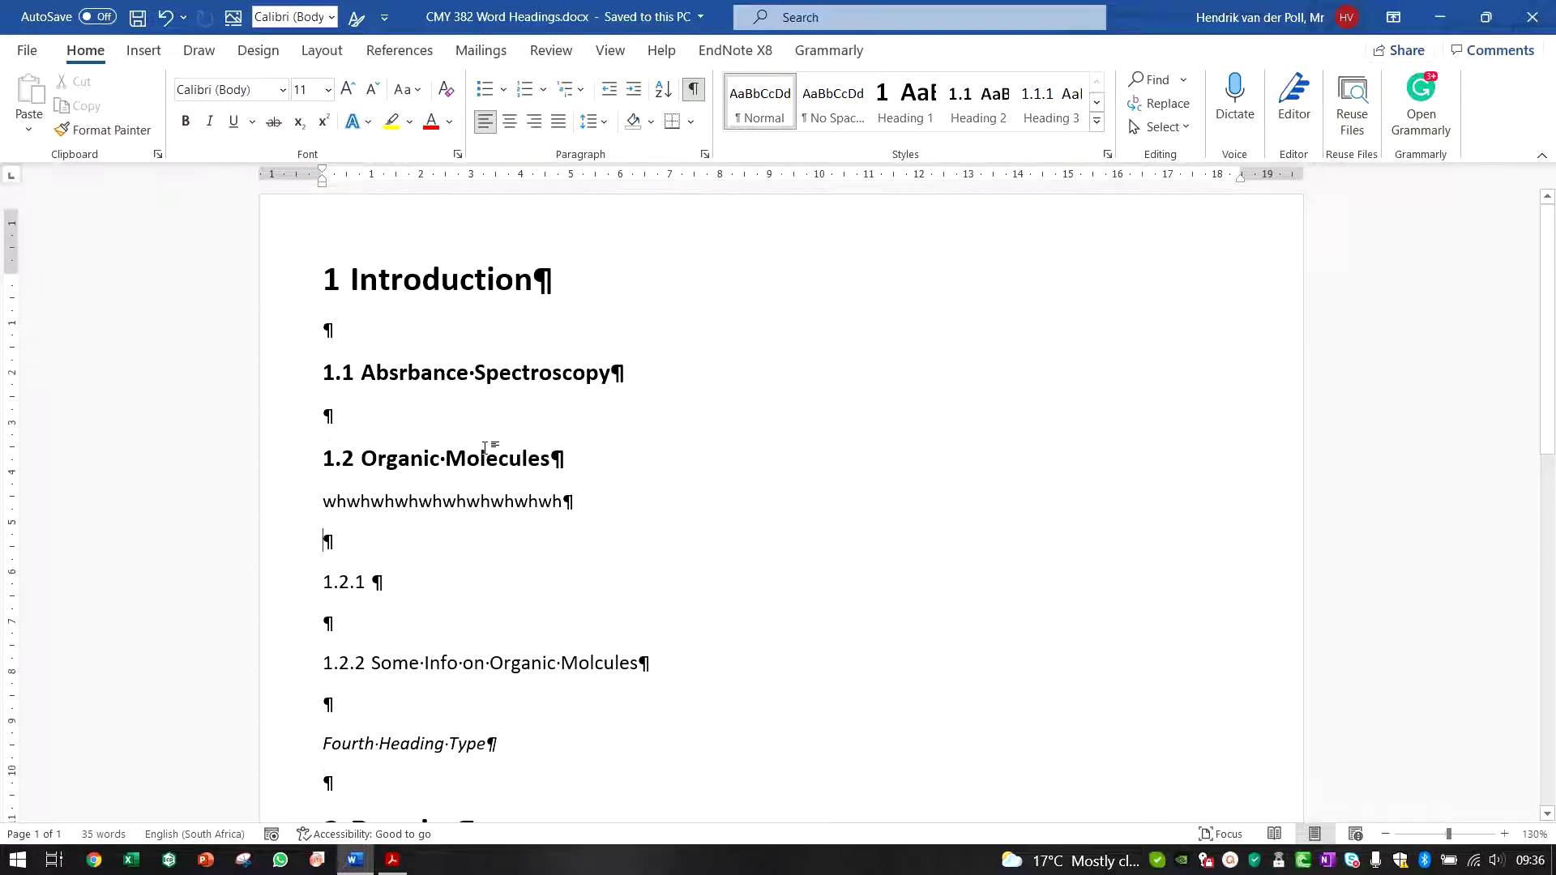
{"action": "scroll", "coordinate": [489, 440], "scroll_direction": "down", "scroll_amount": 3}
{"action": "scroll", "coordinate": [489, 440], "scroll_direction": "down", "scroll_amount": 5}
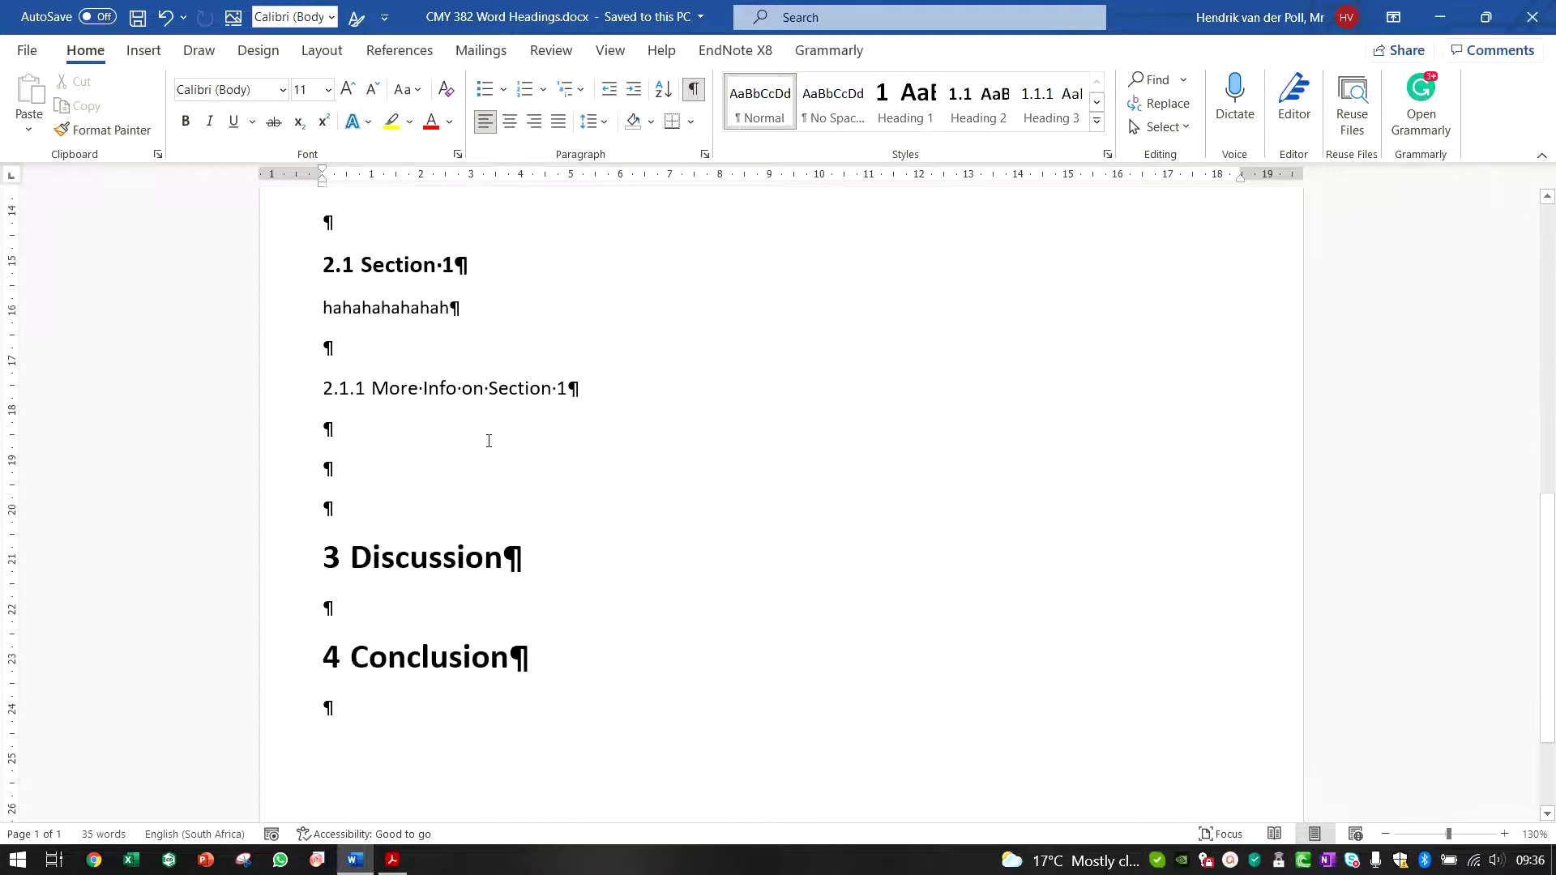
{"action": "scroll", "coordinate": [539, 445], "scroll_direction": "up", "scroll_amount": 5}
{"action": "scroll", "coordinate": [617, 440], "scroll_direction": "up", "scroll_amount": 3}
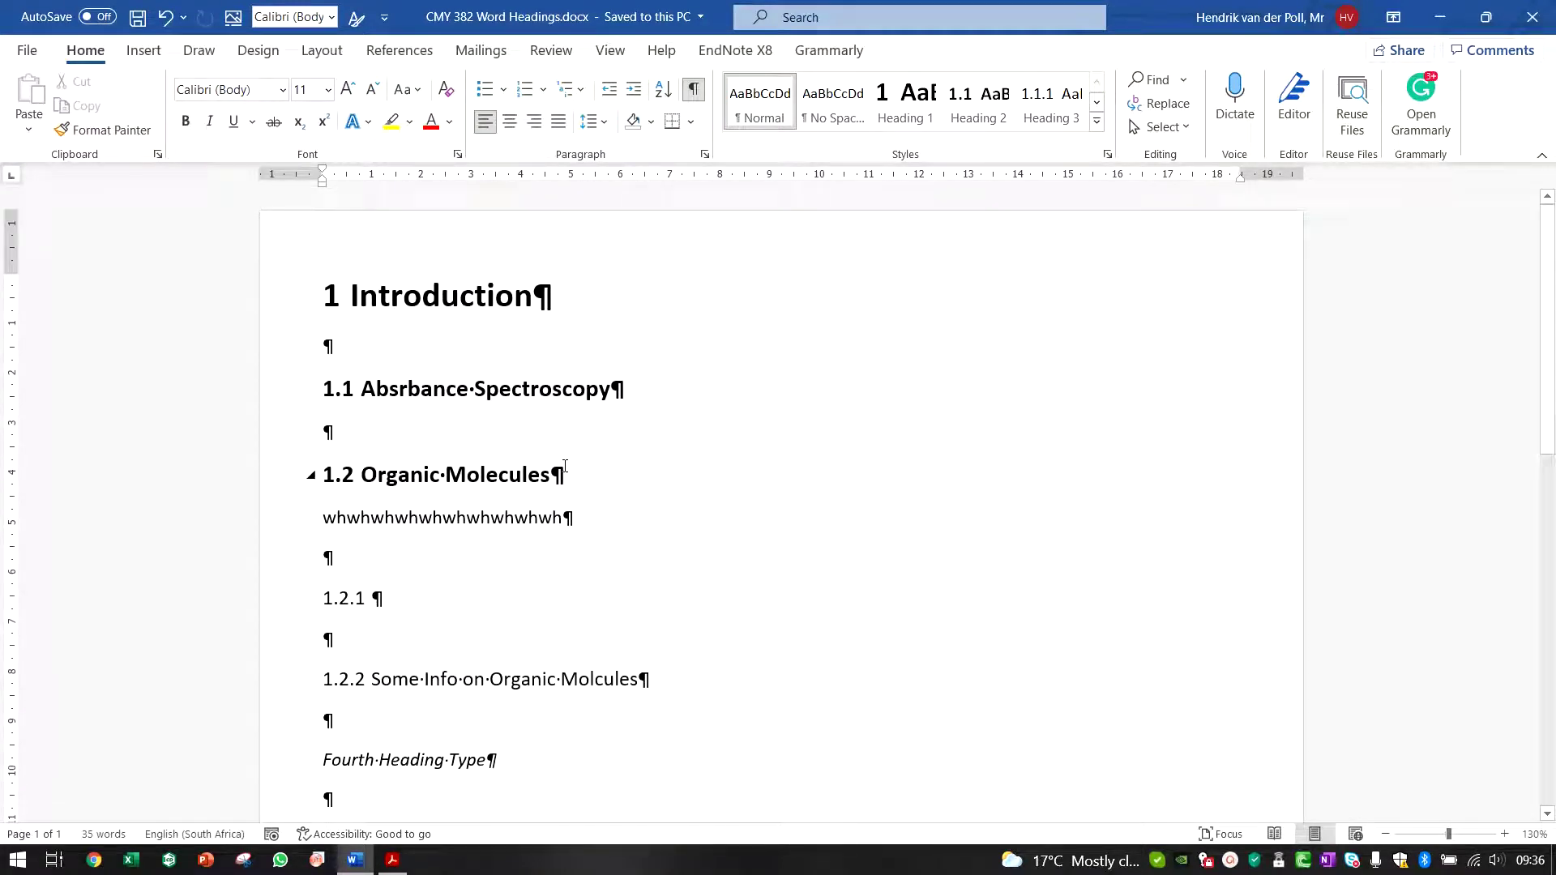
{"action": "left_click", "coordinate": [438, 300]}
{"action": "left_click", "coordinate": [332, 295]}
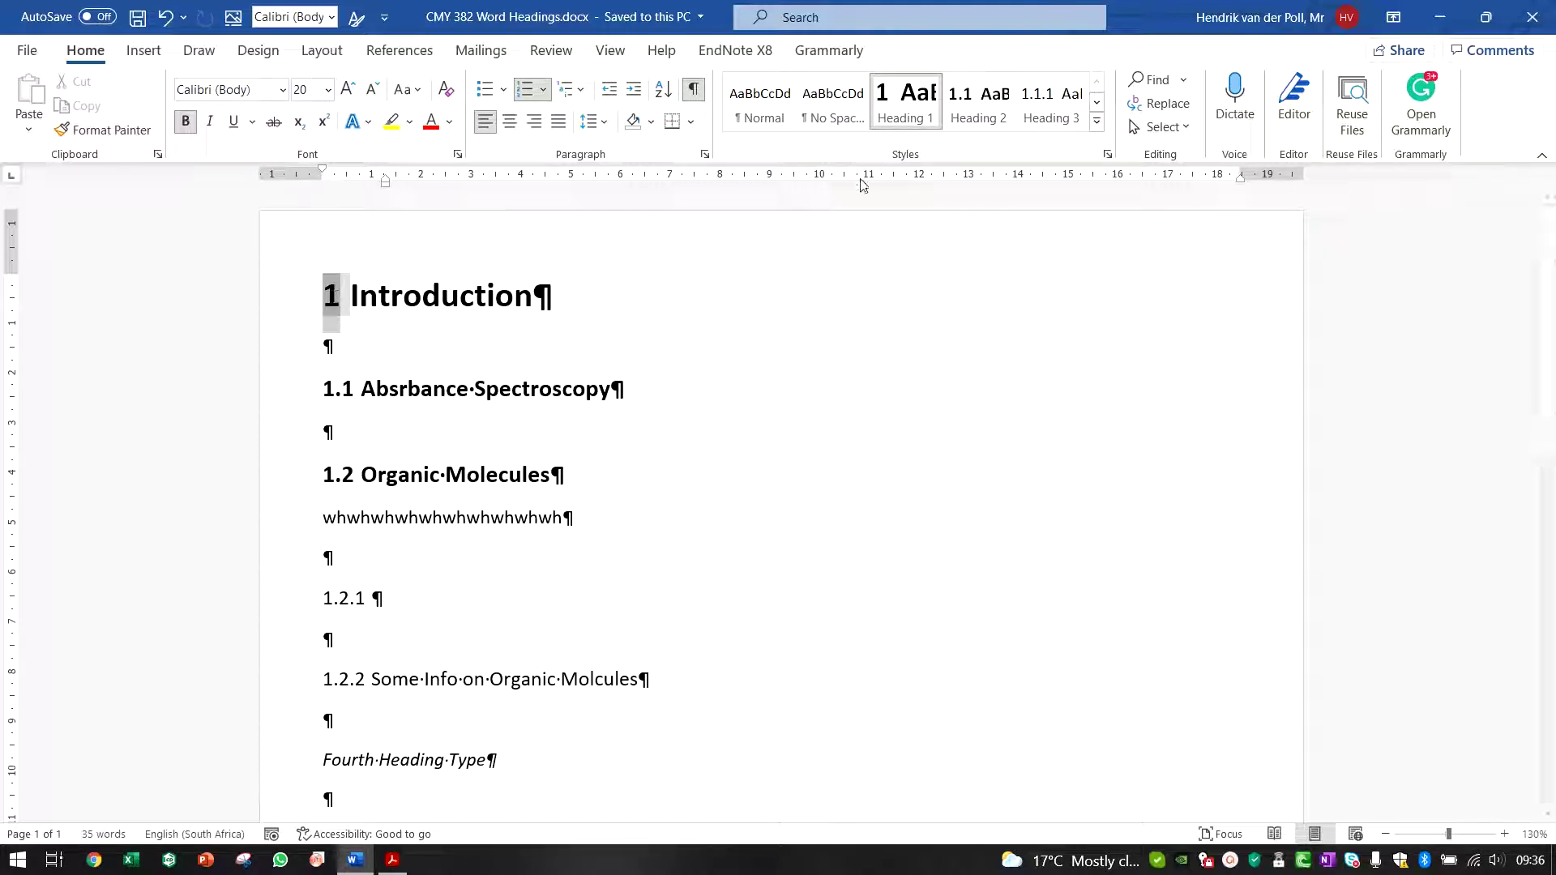
{"action": "left_click", "coordinate": [624, 344]}
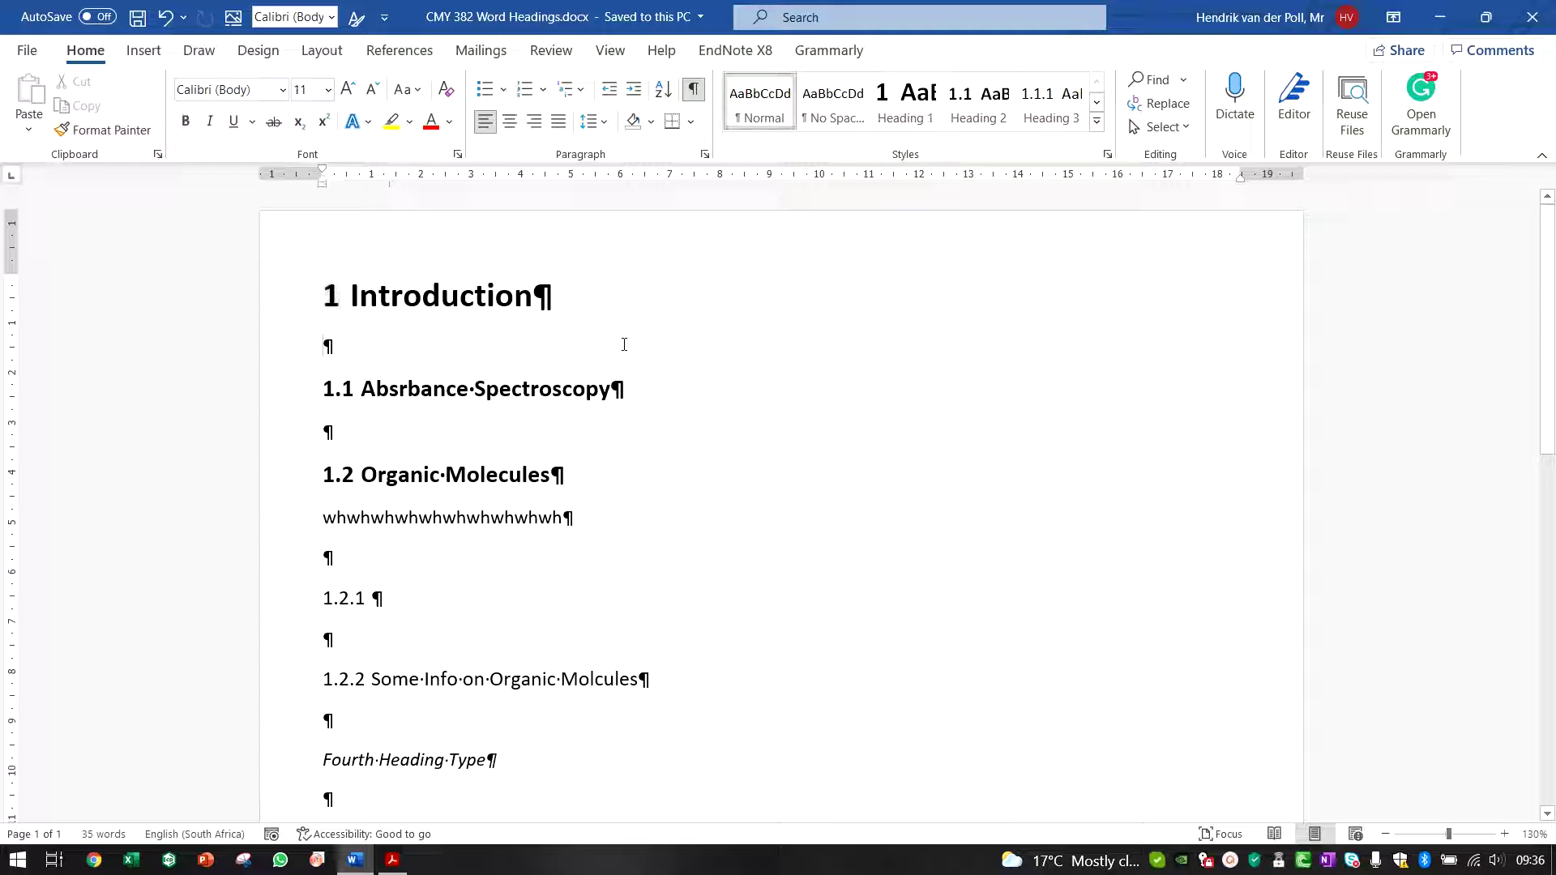
Insert five new paragraphs above the Introduction heading
{"action": "left_click", "coordinate": [354, 299]}
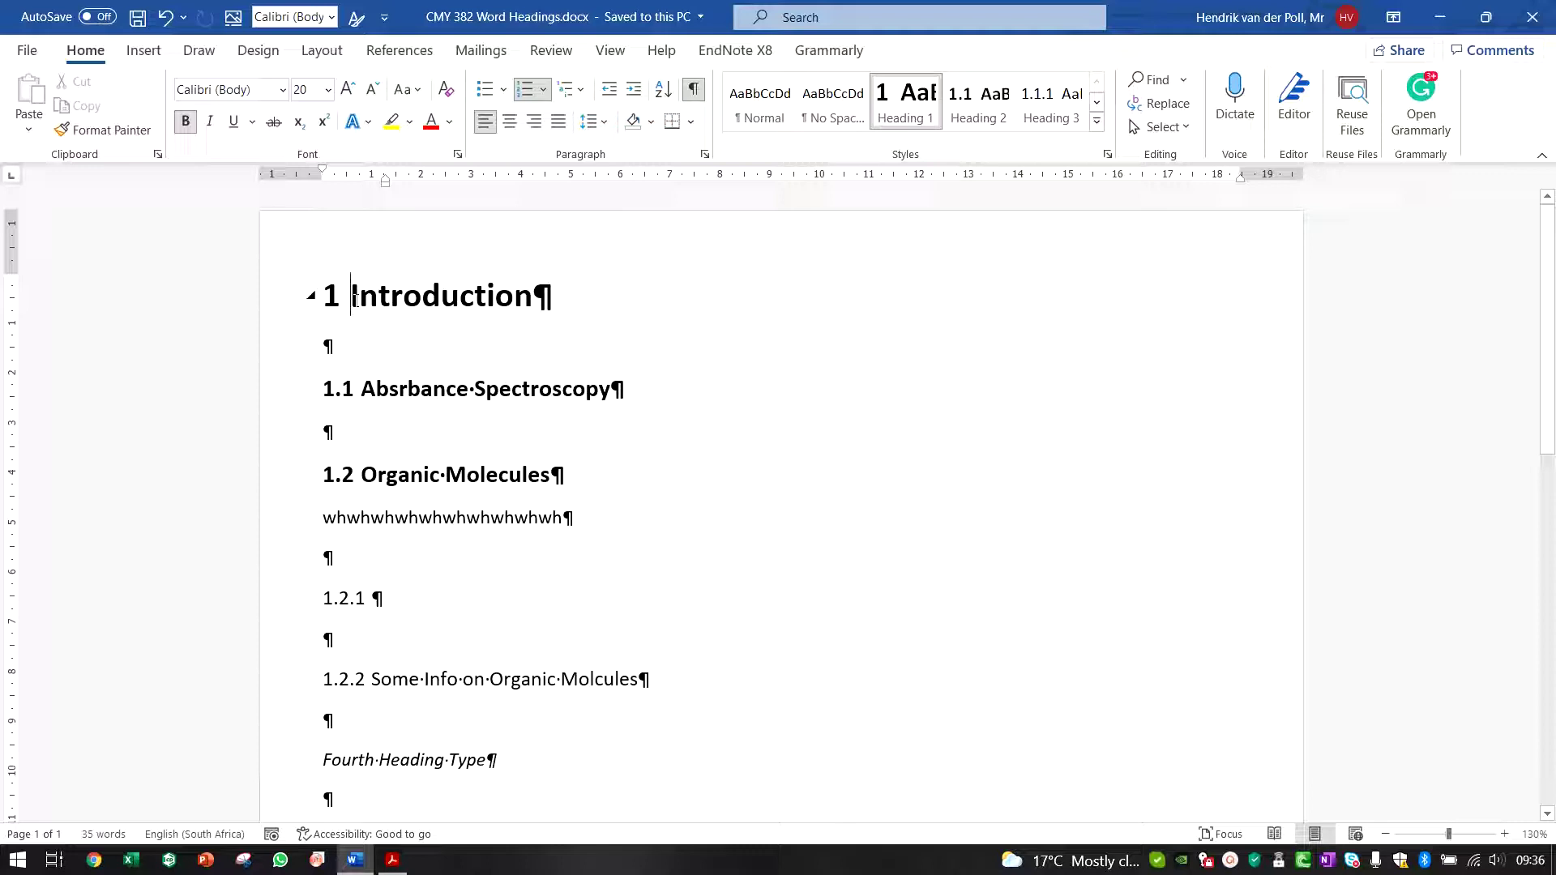
{"action": "key", "text": "Return"}
{"action": "key", "text": "Return"}
{"action": "key", "text": "Return"}
{"action": "key", "text": "Return"}
{"action": "key", "text": "Return"}
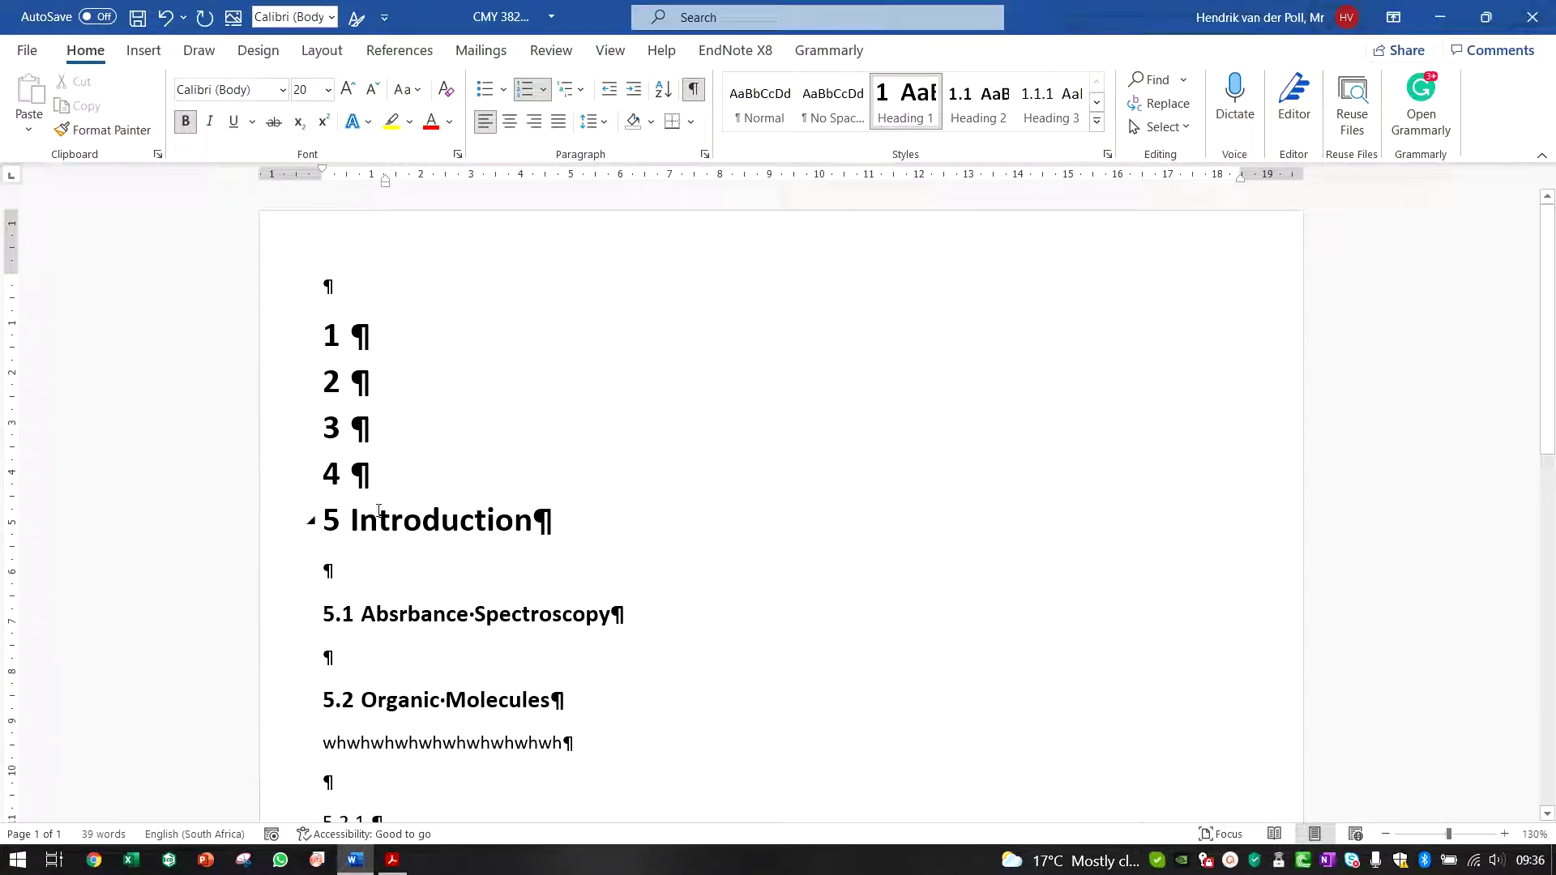
Apply the Normal style to the blank numbered paragraphs above the Introduction heading
{"action": "left_click_drag", "start_coordinate": [389, 467], "coordinate": [377, 336]}
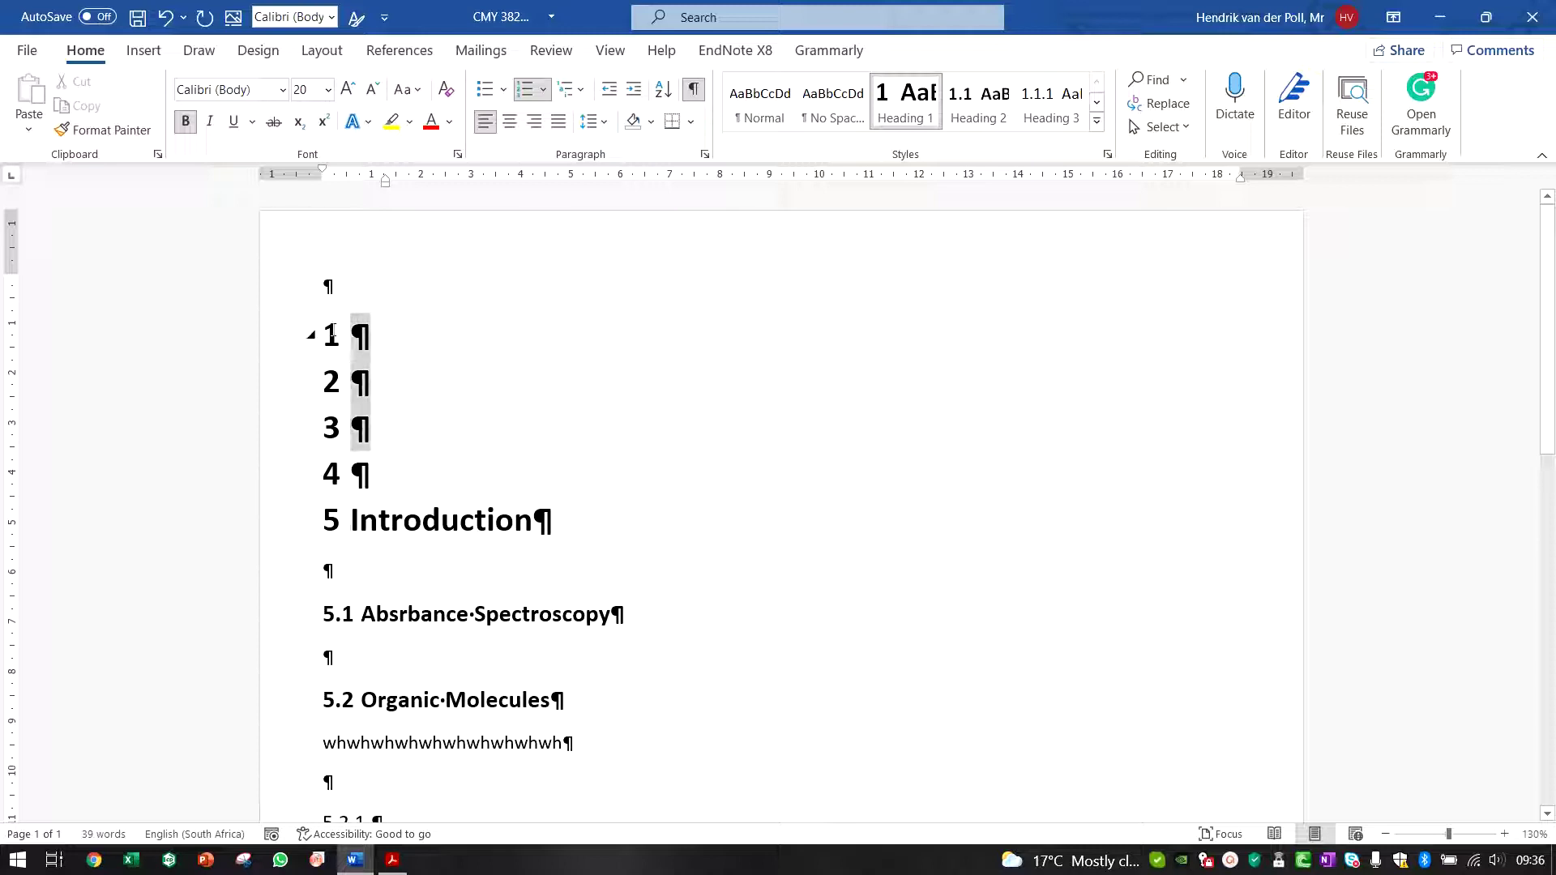
{"action": "left_click", "coordinate": [382, 485]}
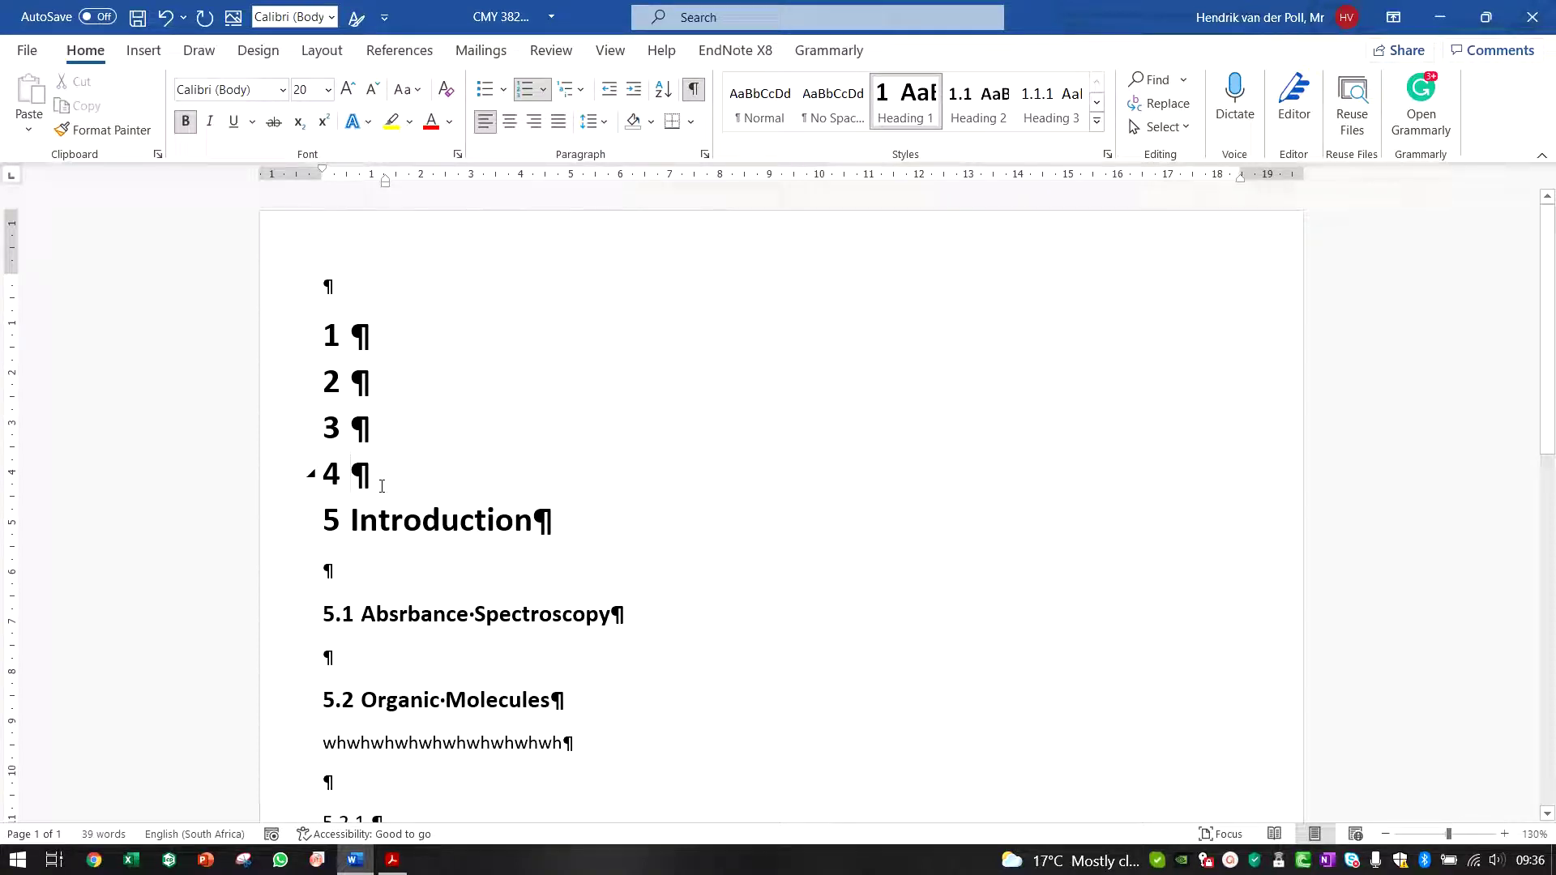
{"action": "left_click_drag", "start_coordinate": [347, 414], "coordinate": [328, 285]}
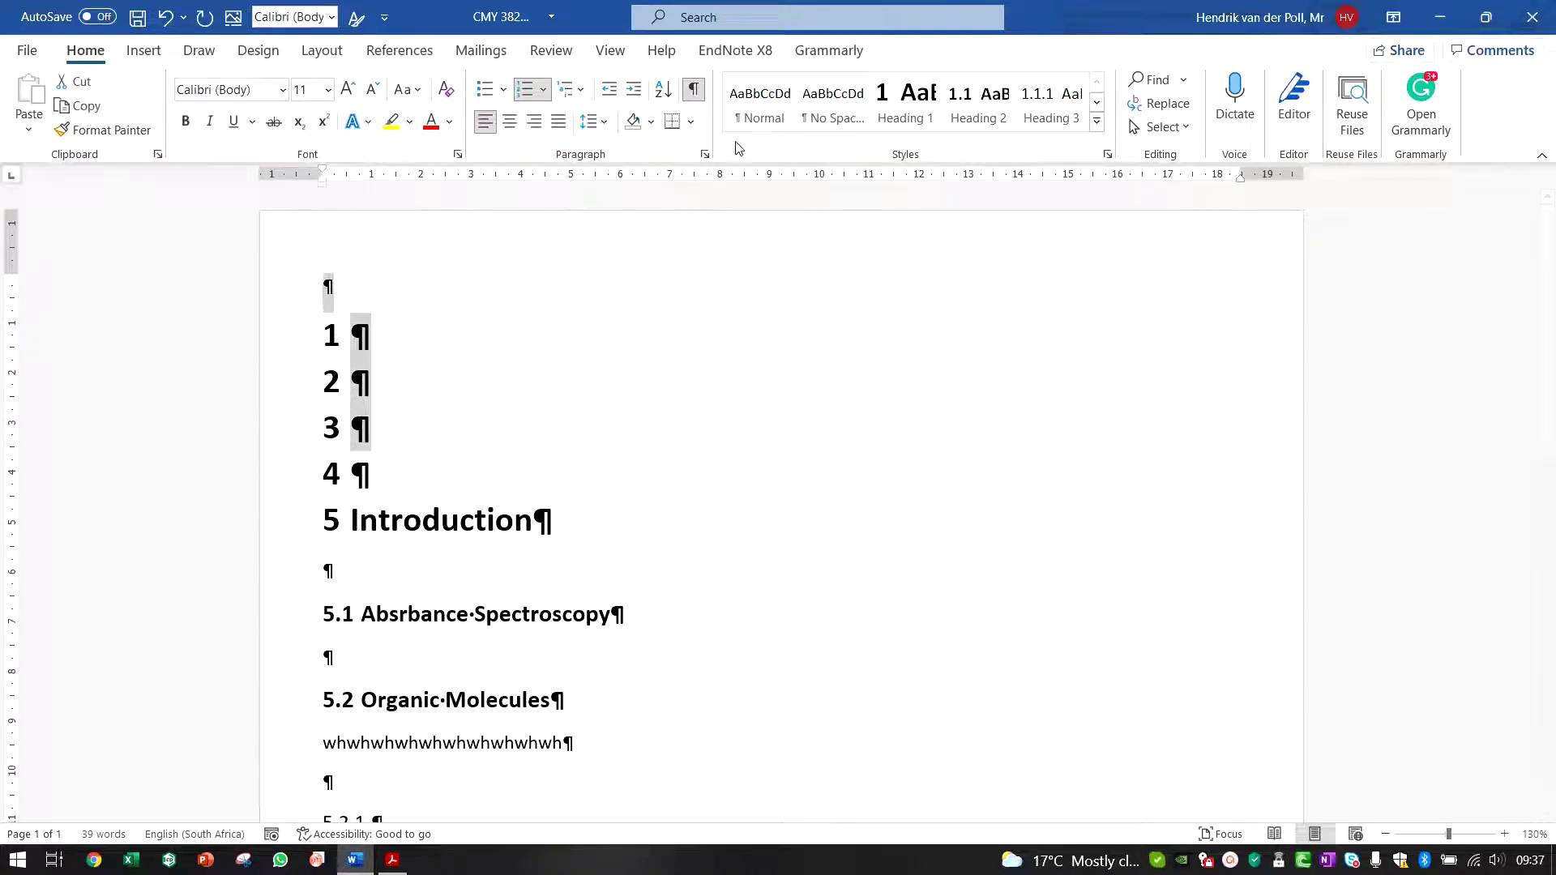
{"action": "left_click", "coordinate": [746, 118]}
{"action": "left_click", "coordinate": [393, 451]}
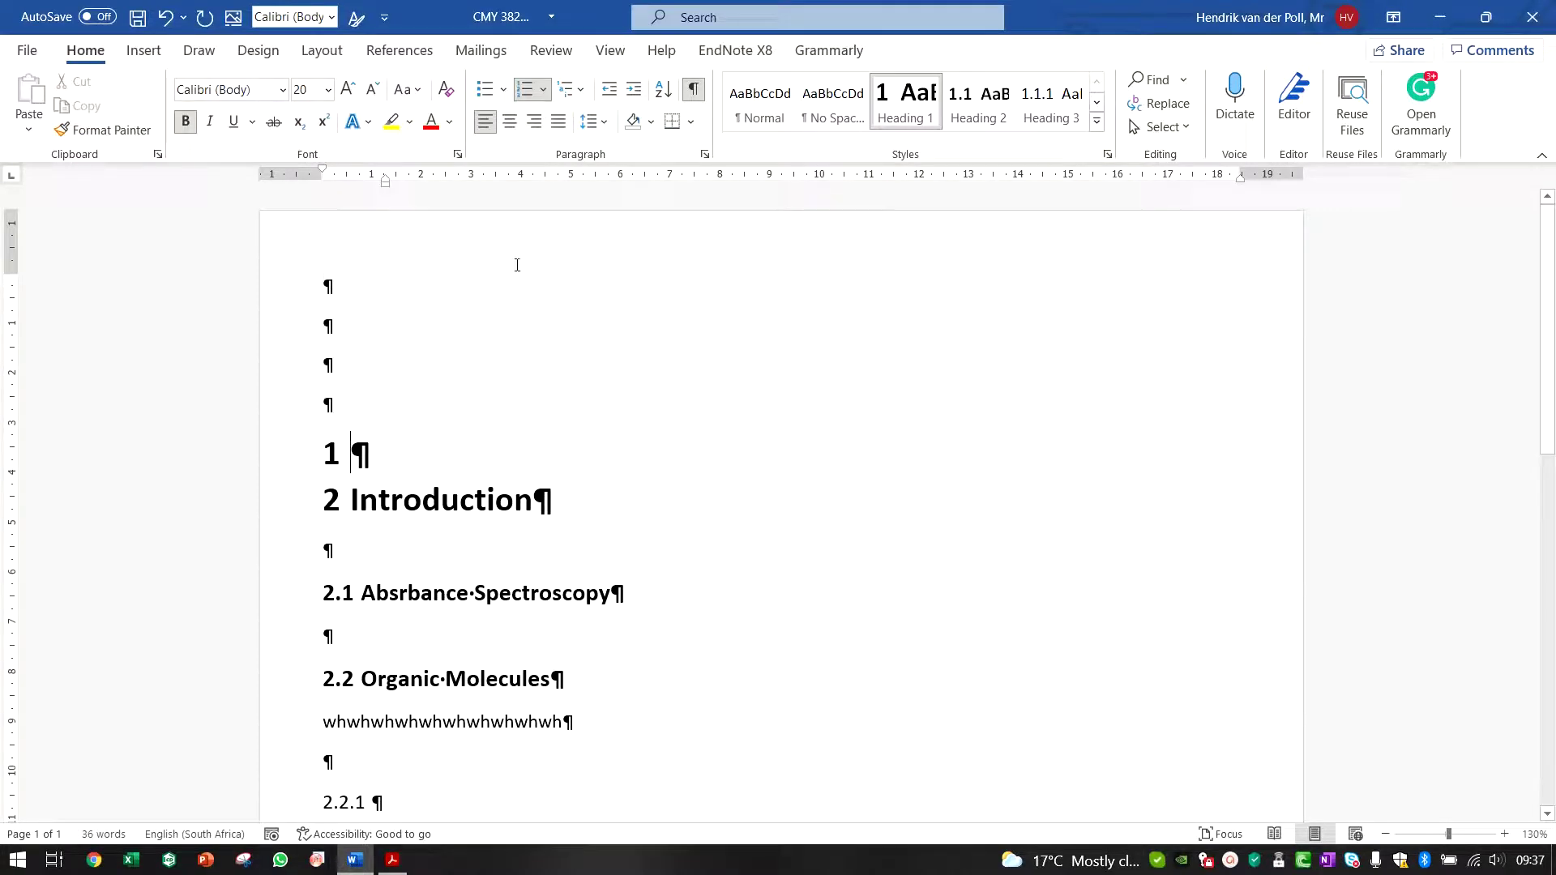
{"action": "left_click", "coordinate": [746, 117]}
{"action": "scroll", "coordinate": [557, 349], "scroll_direction": "down", "scroll_amount": 1}
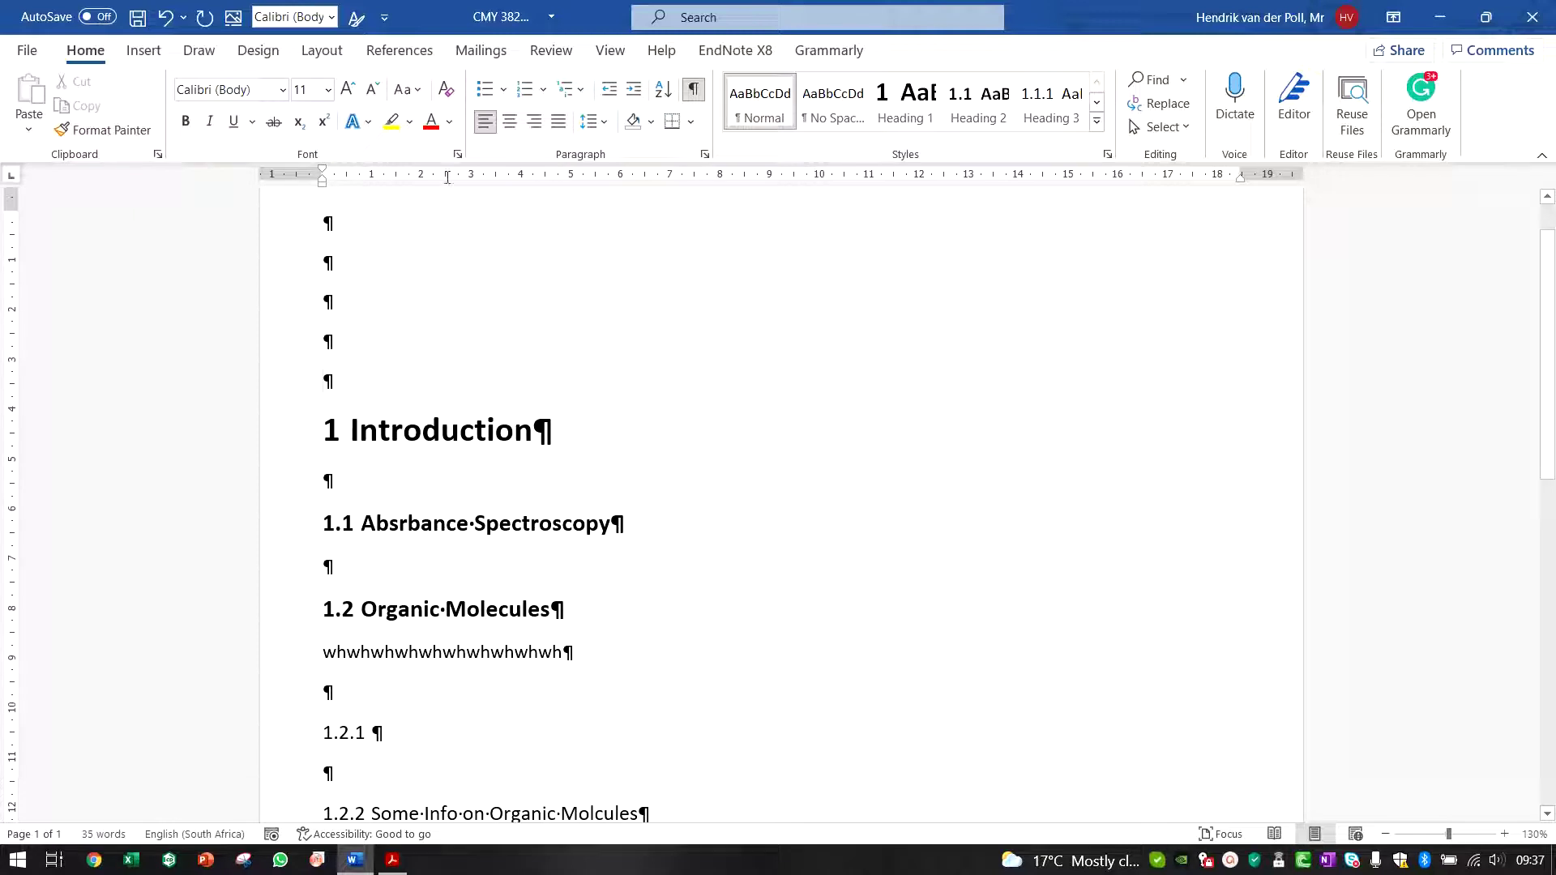
Insert a page break in the last blank paragraph above the Introduction heading
{"action": "left_click", "coordinate": [143, 50]}
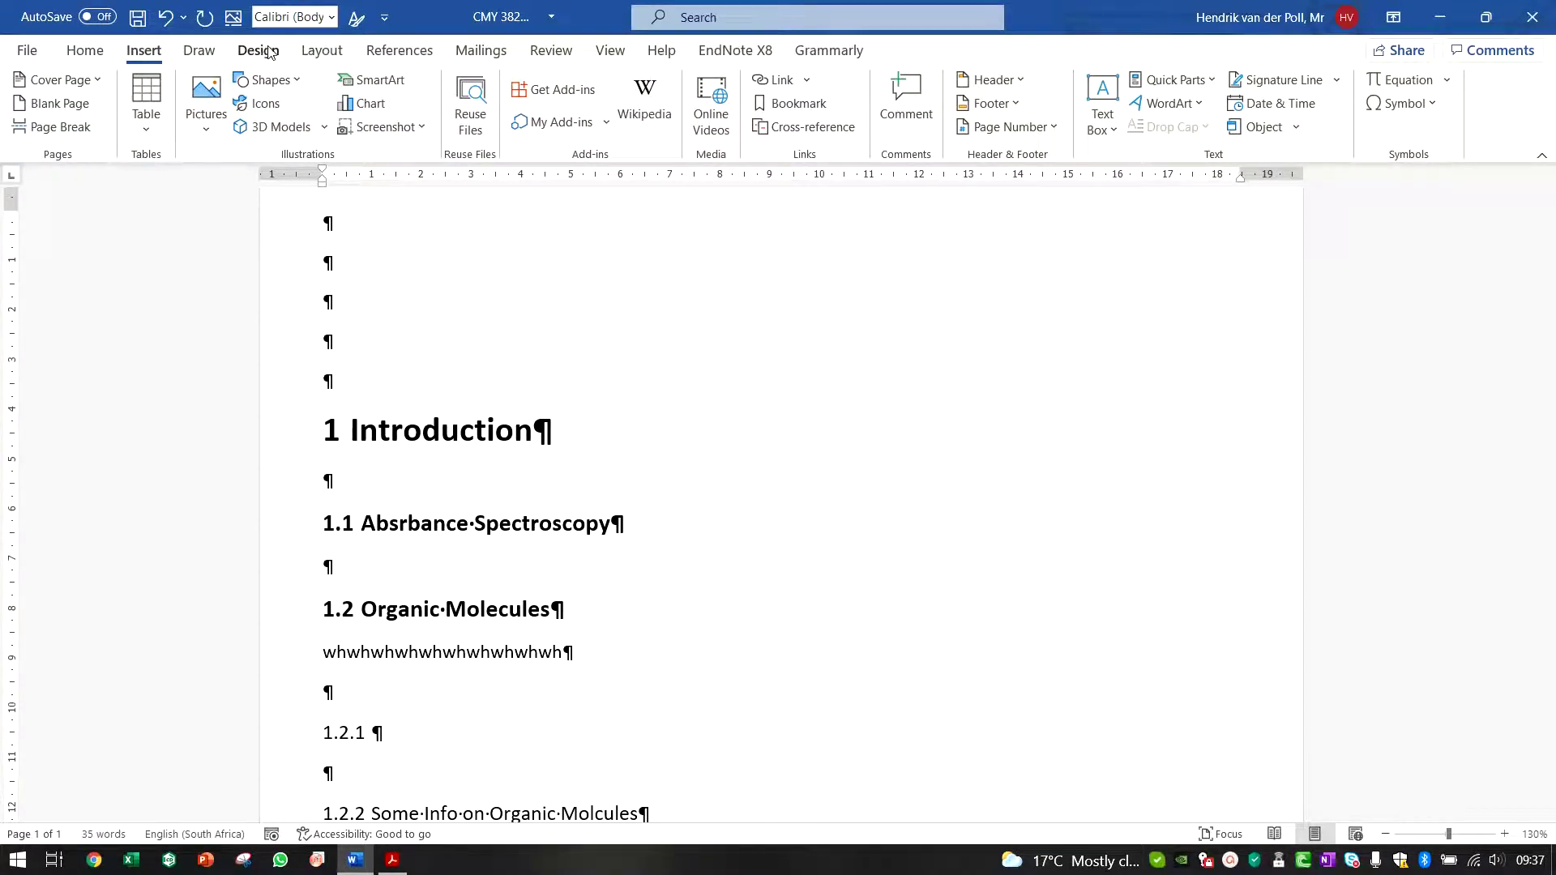
{"action": "left_click", "coordinate": [321, 50]}
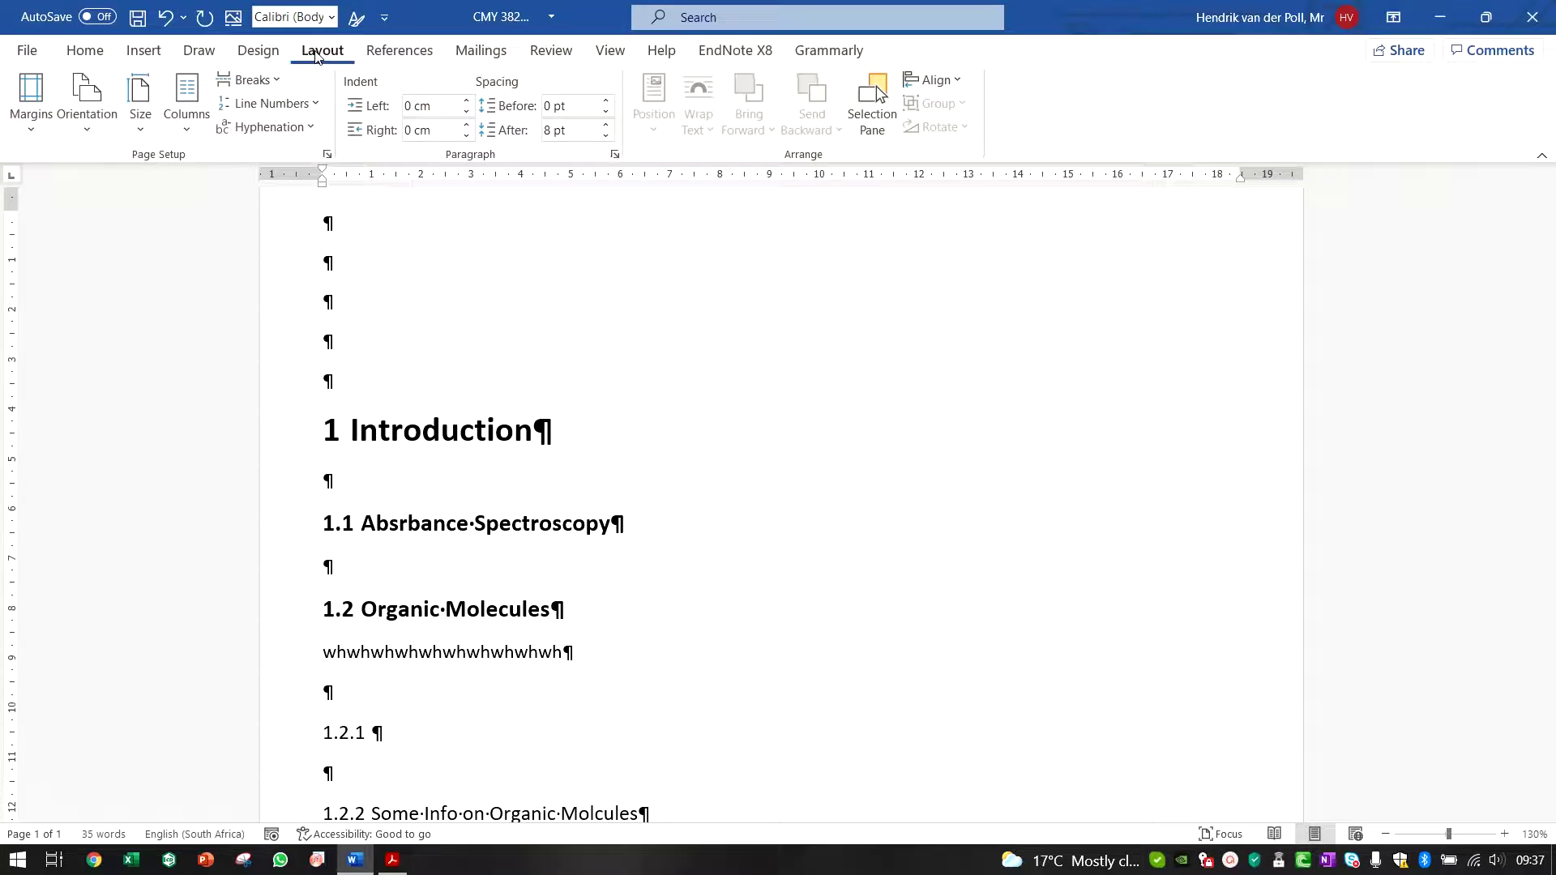
{"action": "left_click", "coordinate": [276, 80]}
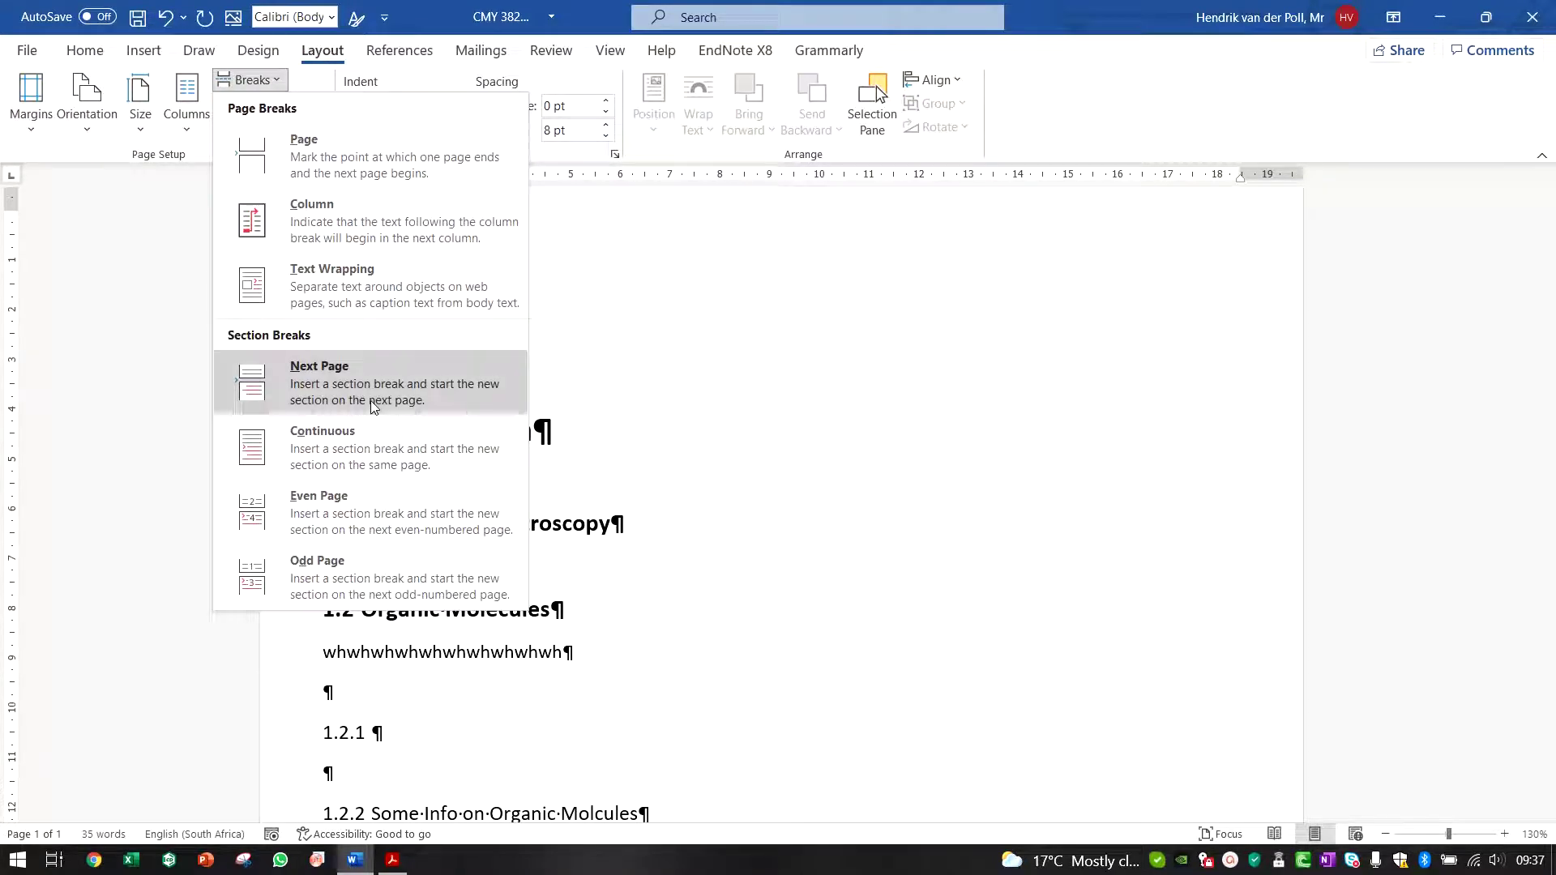
{"action": "left_click", "coordinate": [362, 166]}
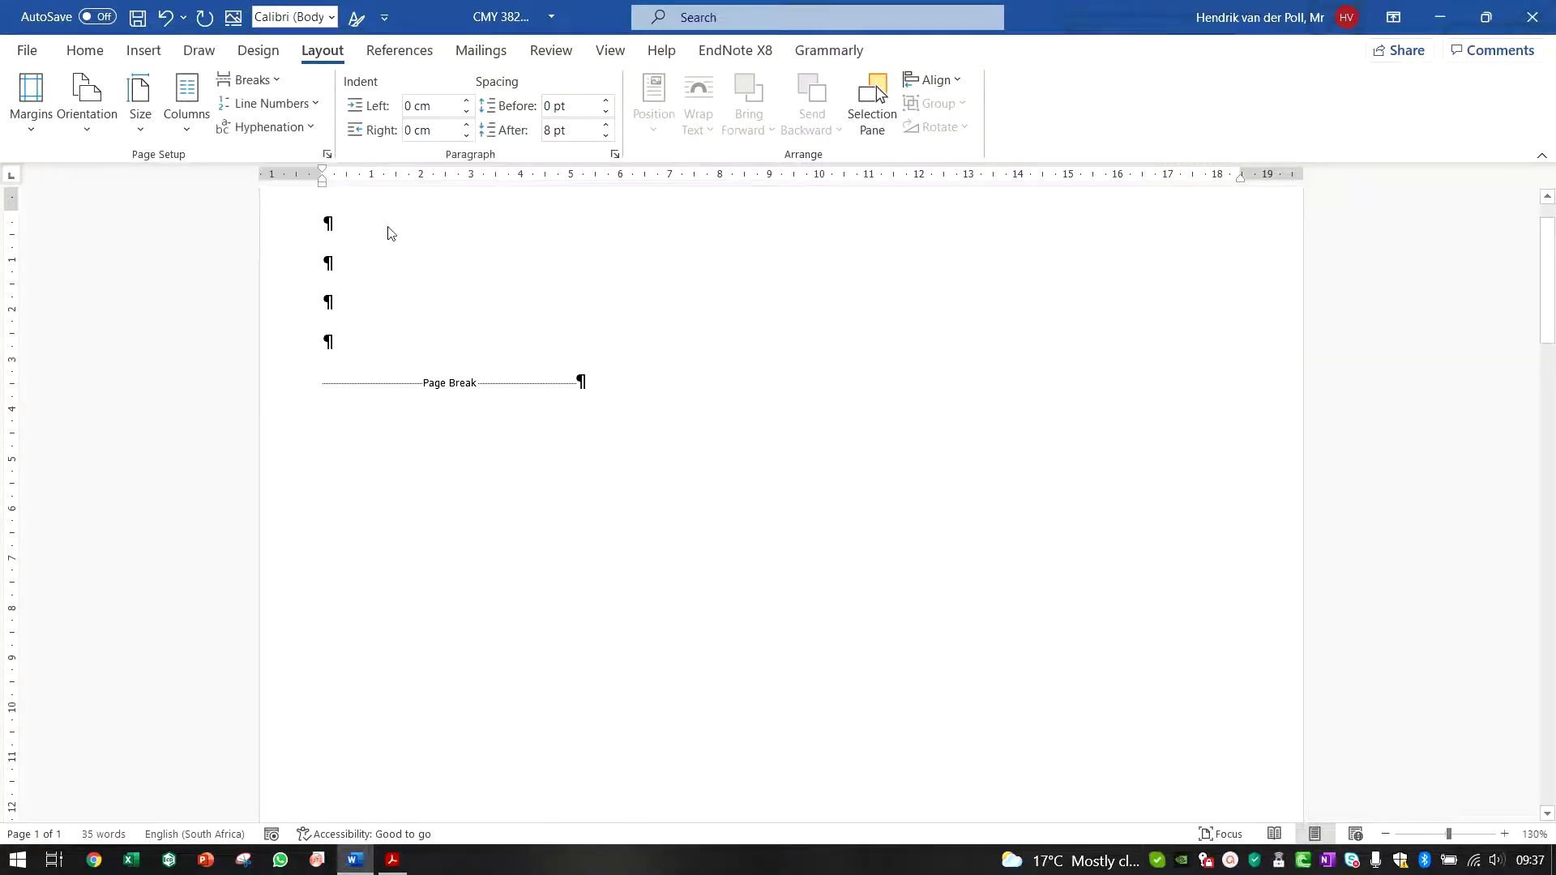
Delete the surplus blank paragraphs before the Introduction while keeping the page break, and save the document
{"action": "scroll", "coordinate": [840, 667], "scroll_direction": "down", "scroll_amount": 10}
{"action": "scroll", "coordinate": [834, 653], "scroll_direction": "up", "scroll_amount": 9}
{"action": "scroll", "coordinate": [837, 655], "scroll_direction": "up", "scroll_amount": 3}
{"action": "left_click", "coordinate": [421, 360]}
{"action": "key", "text": "Delete"}
{"action": "key", "text": "Delete"}
{"action": "key", "text": "Delete"}
{"action": "key", "text": "Delete"}
{"action": "key", "text": "Delete"}
{"action": "key", "text": "Delete"}
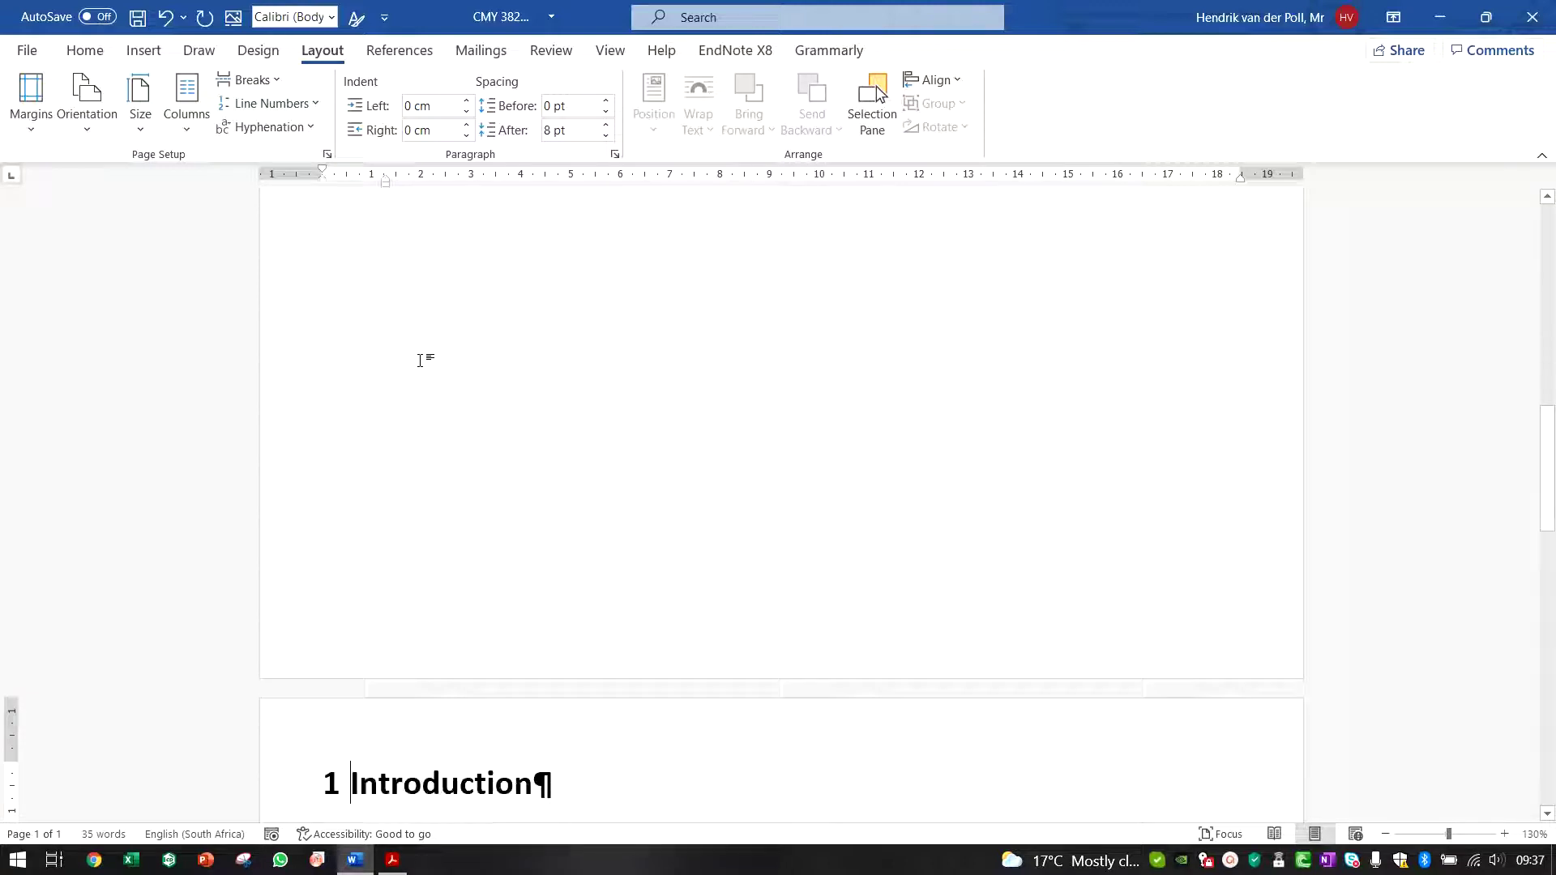
{"action": "scroll", "coordinate": [420, 360], "scroll_direction": "down", "scroll_amount": 5}
{"action": "scroll", "coordinate": [929, 615], "scroll_direction": "down", "scroll_amount": 10}
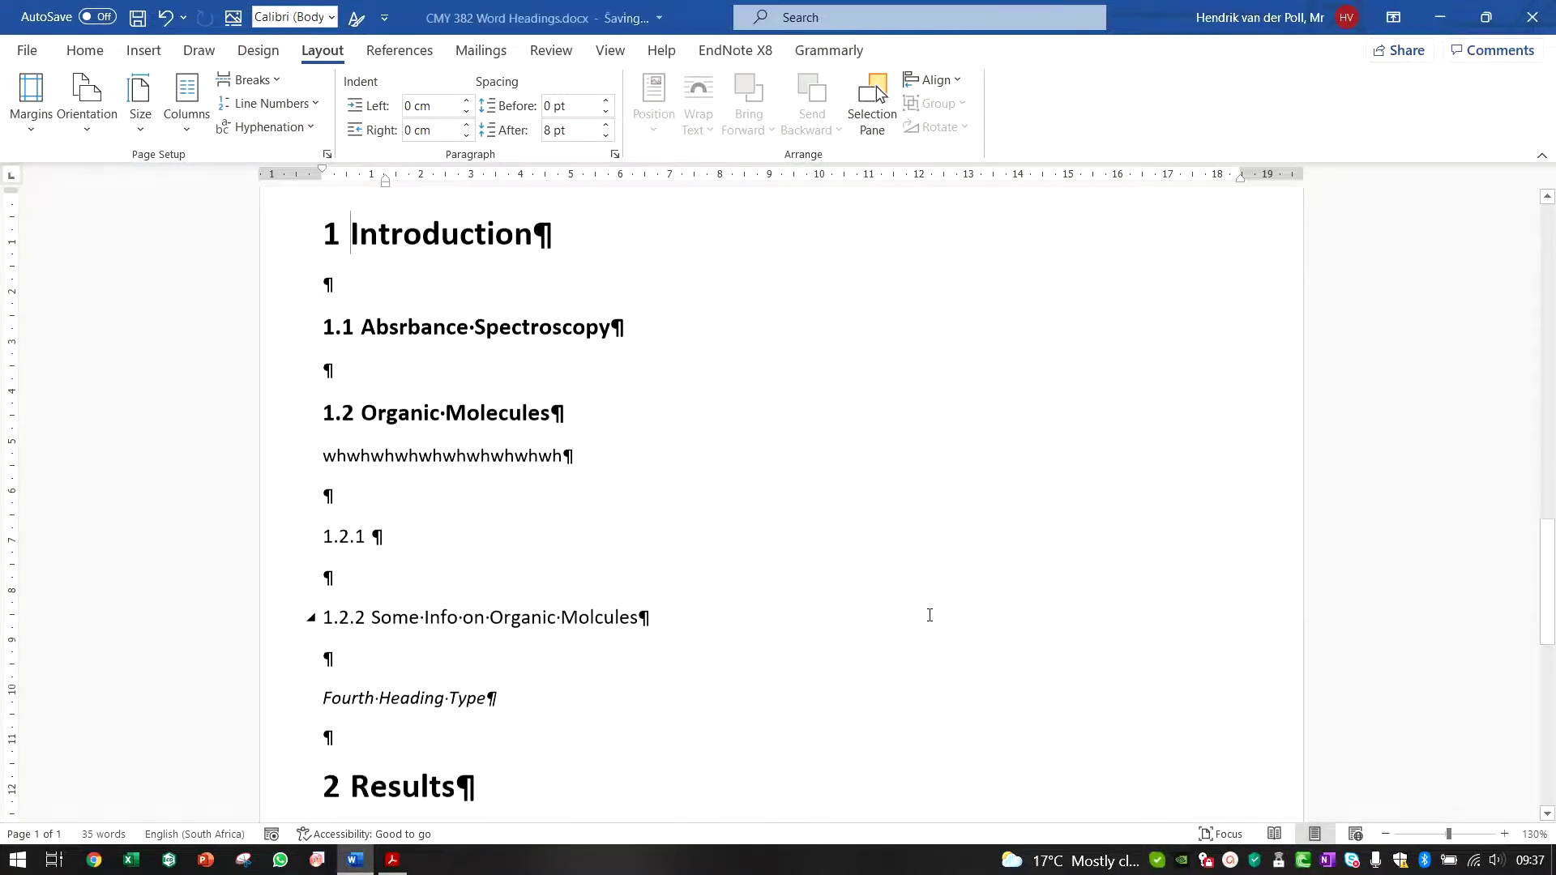
{"action": "scroll", "coordinate": [815, 648], "scroll_direction": "up", "scroll_amount": 8}
{"action": "scroll", "coordinate": [804, 629], "scroll_direction": "up", "scroll_amount": 15}
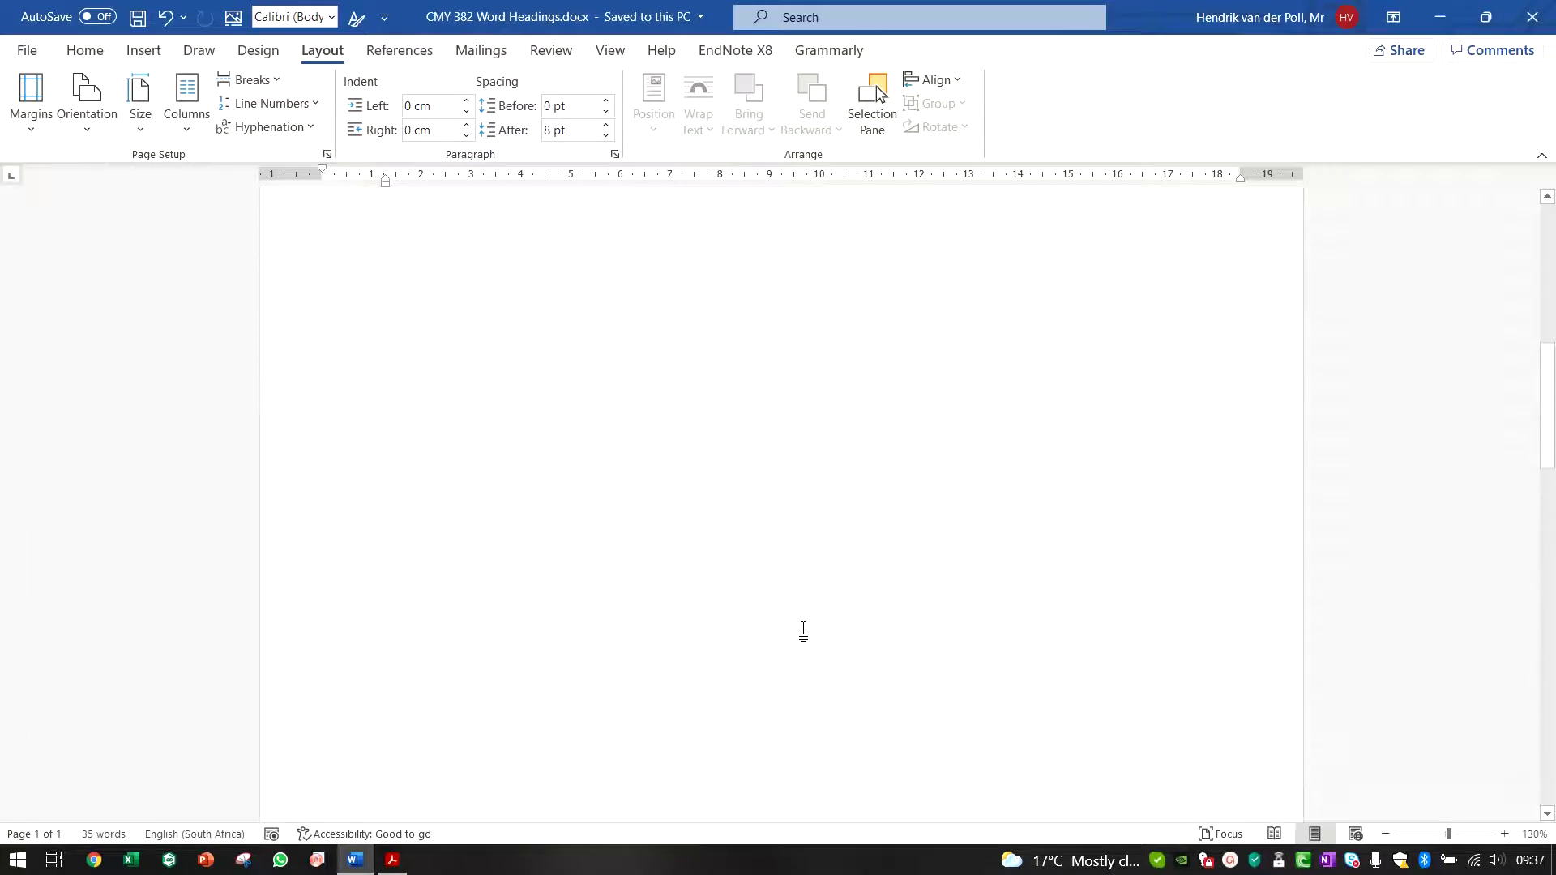
Enter "Title Page" in bold on the first line of the document
{"action": "left_click", "coordinate": [407, 314]}
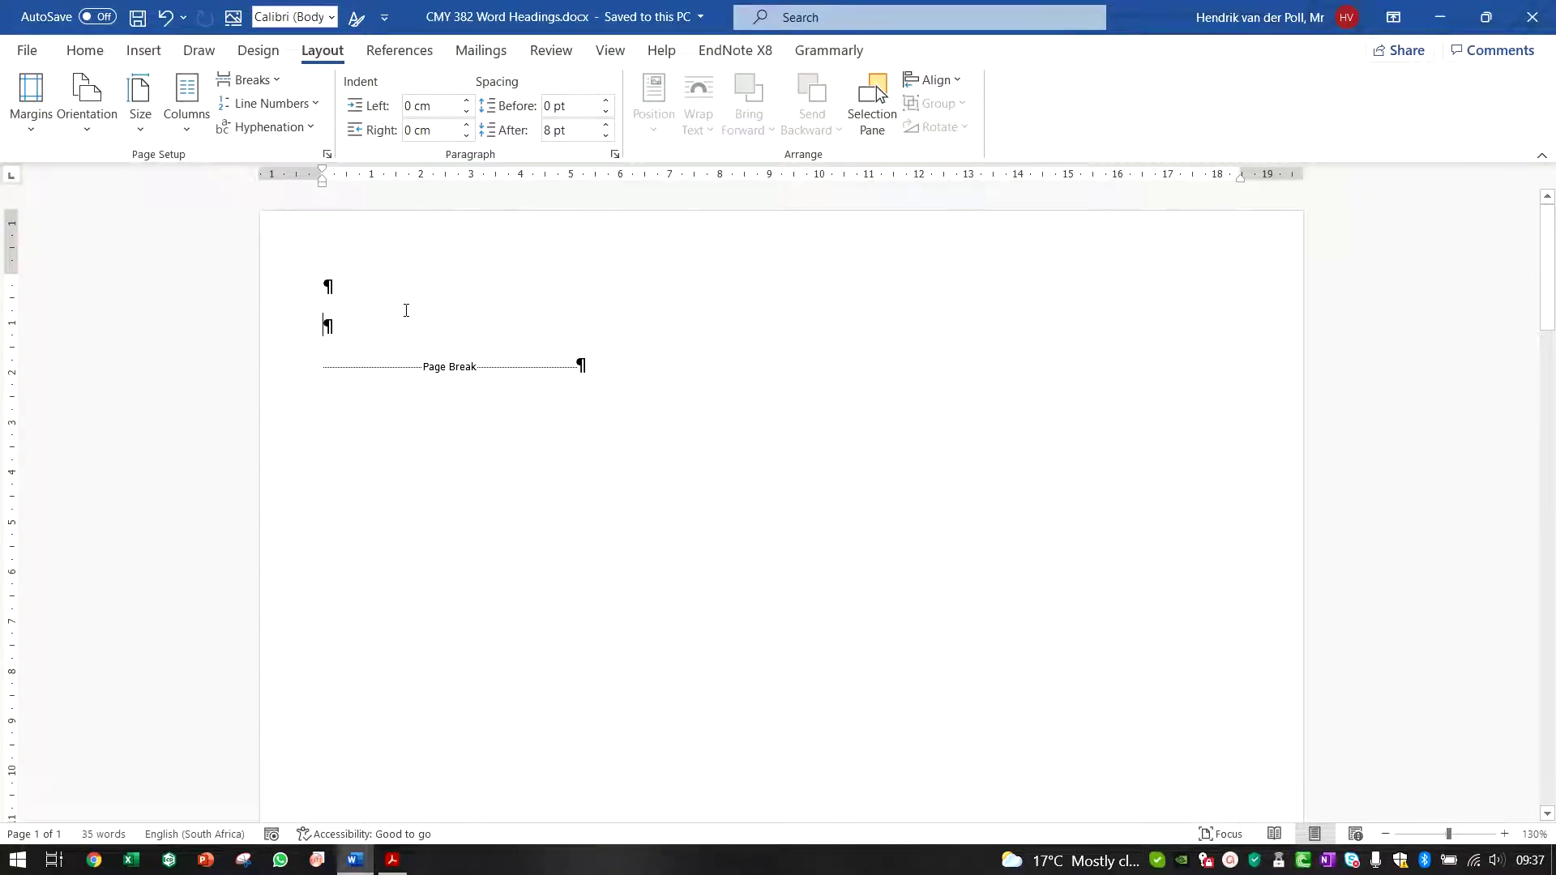
{"action": "key", "text": "ctrl+b"}
{"action": "type", "text": "Titl"}
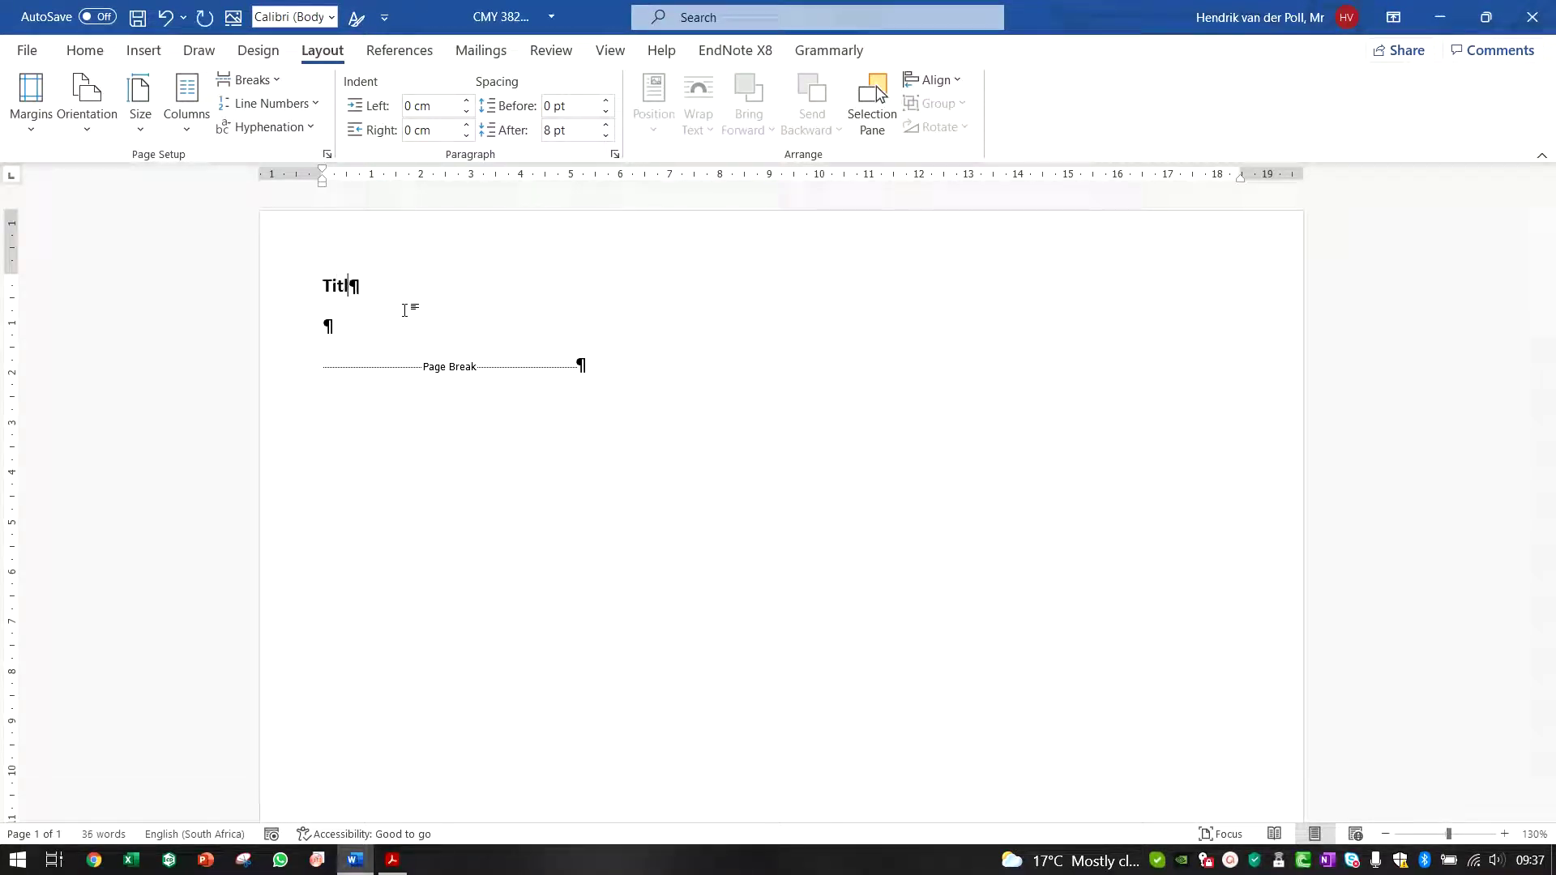
{"action": "type", "text": "e Page"}
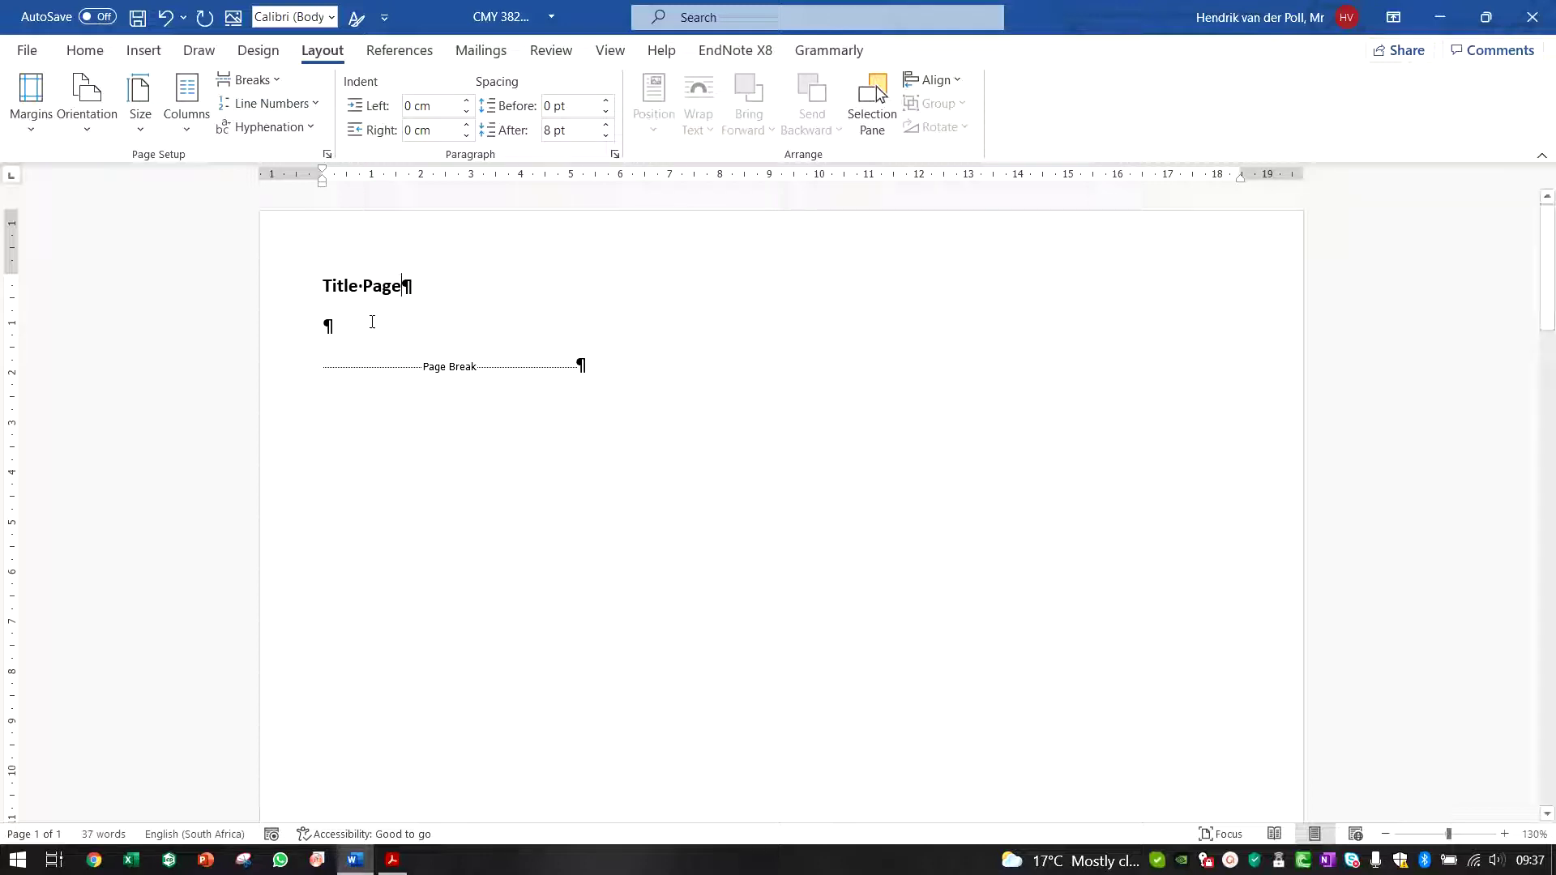
Start a new page after the title page and enter "Table of Contents" there, followed by a blank paragraph
{"action": "key", "text": "ctrl+Return"}
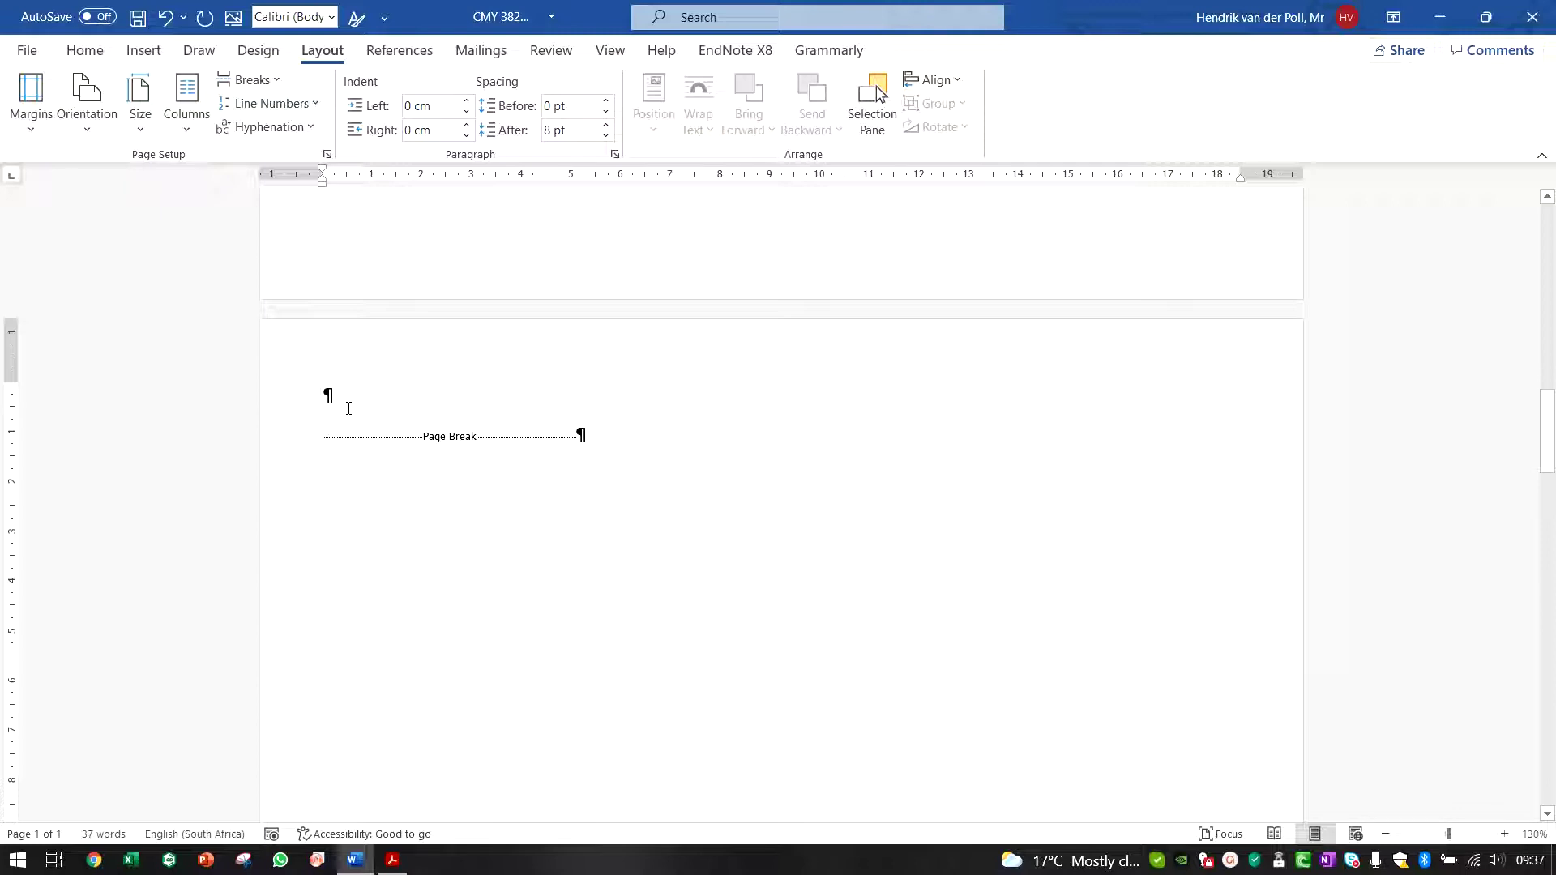
{"action": "type", "text": "Table of"}
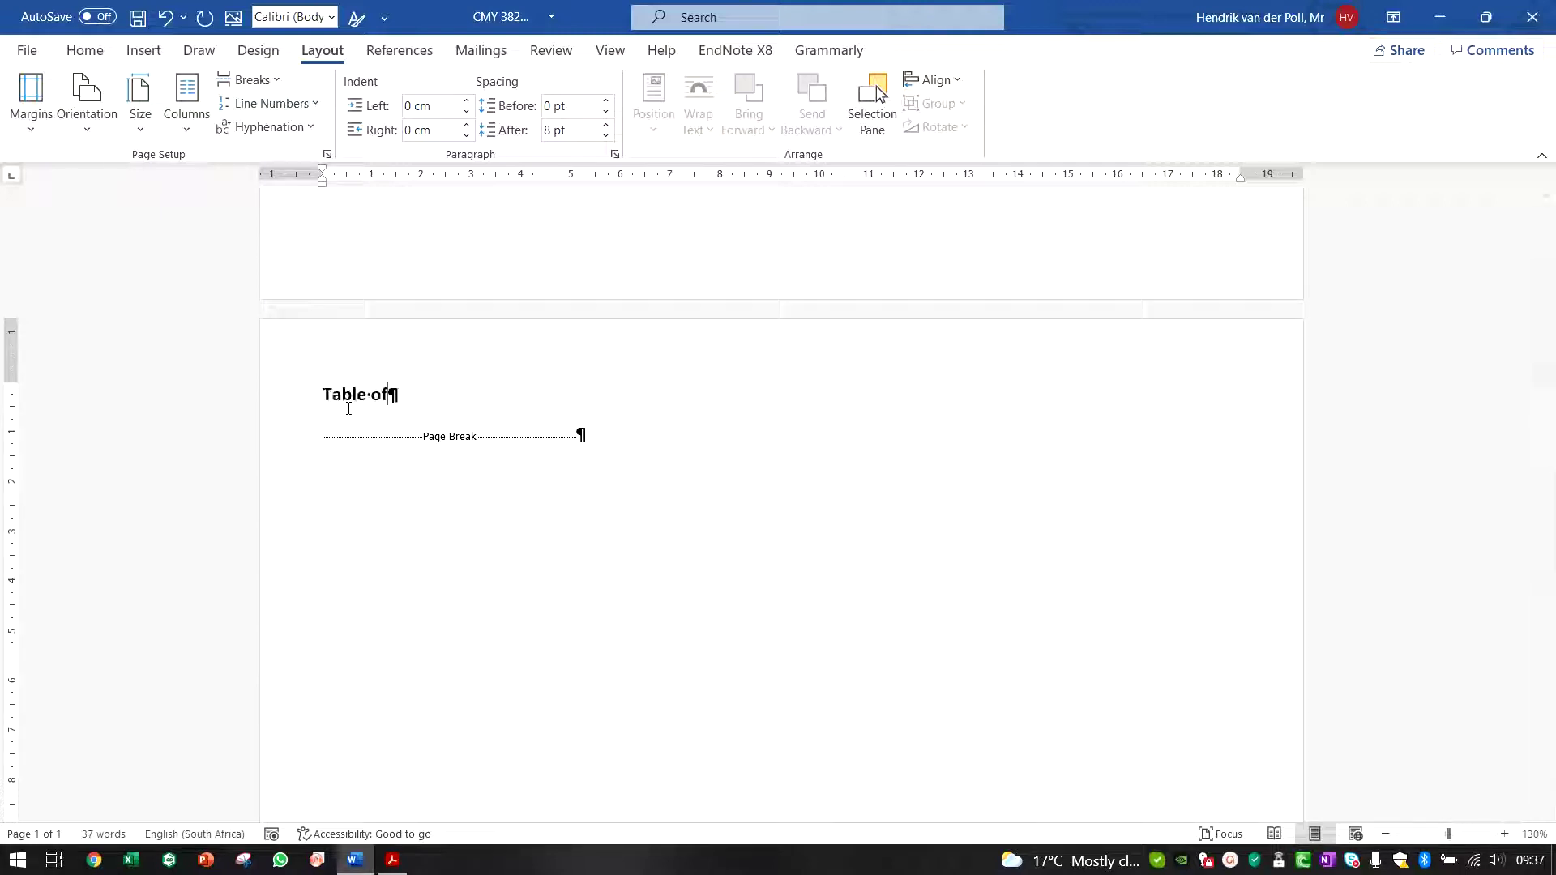
{"action": "type", "text": " Contents"}
{"action": "key", "text": "Return"}
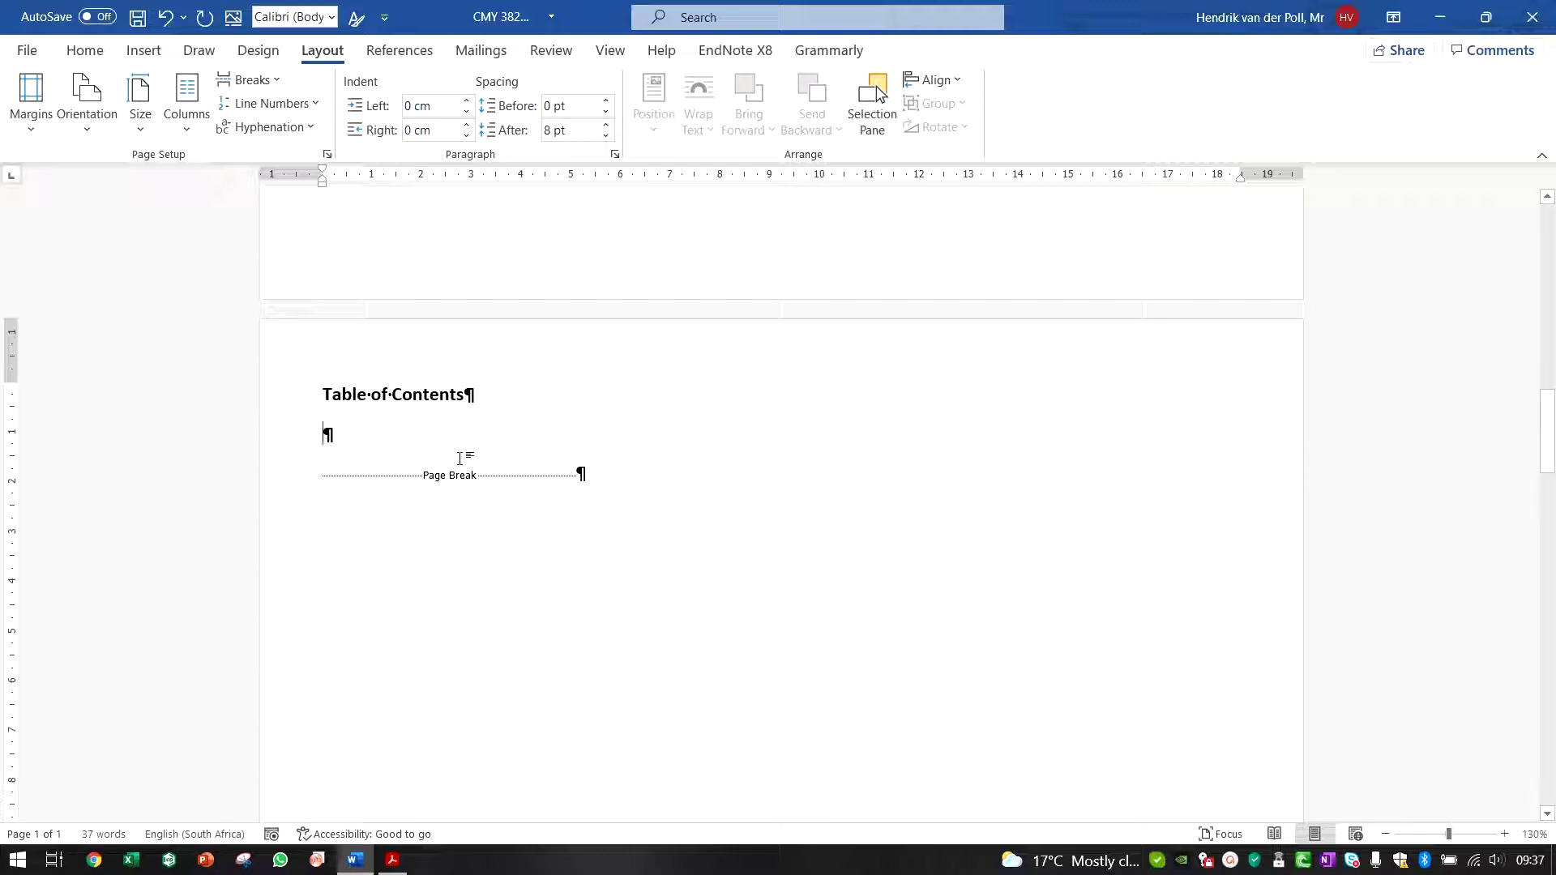
Insert the built-in Automatic Table 1 table of contents below the "Table of Contents" line
{"action": "left_click", "coordinate": [1438, 17]}
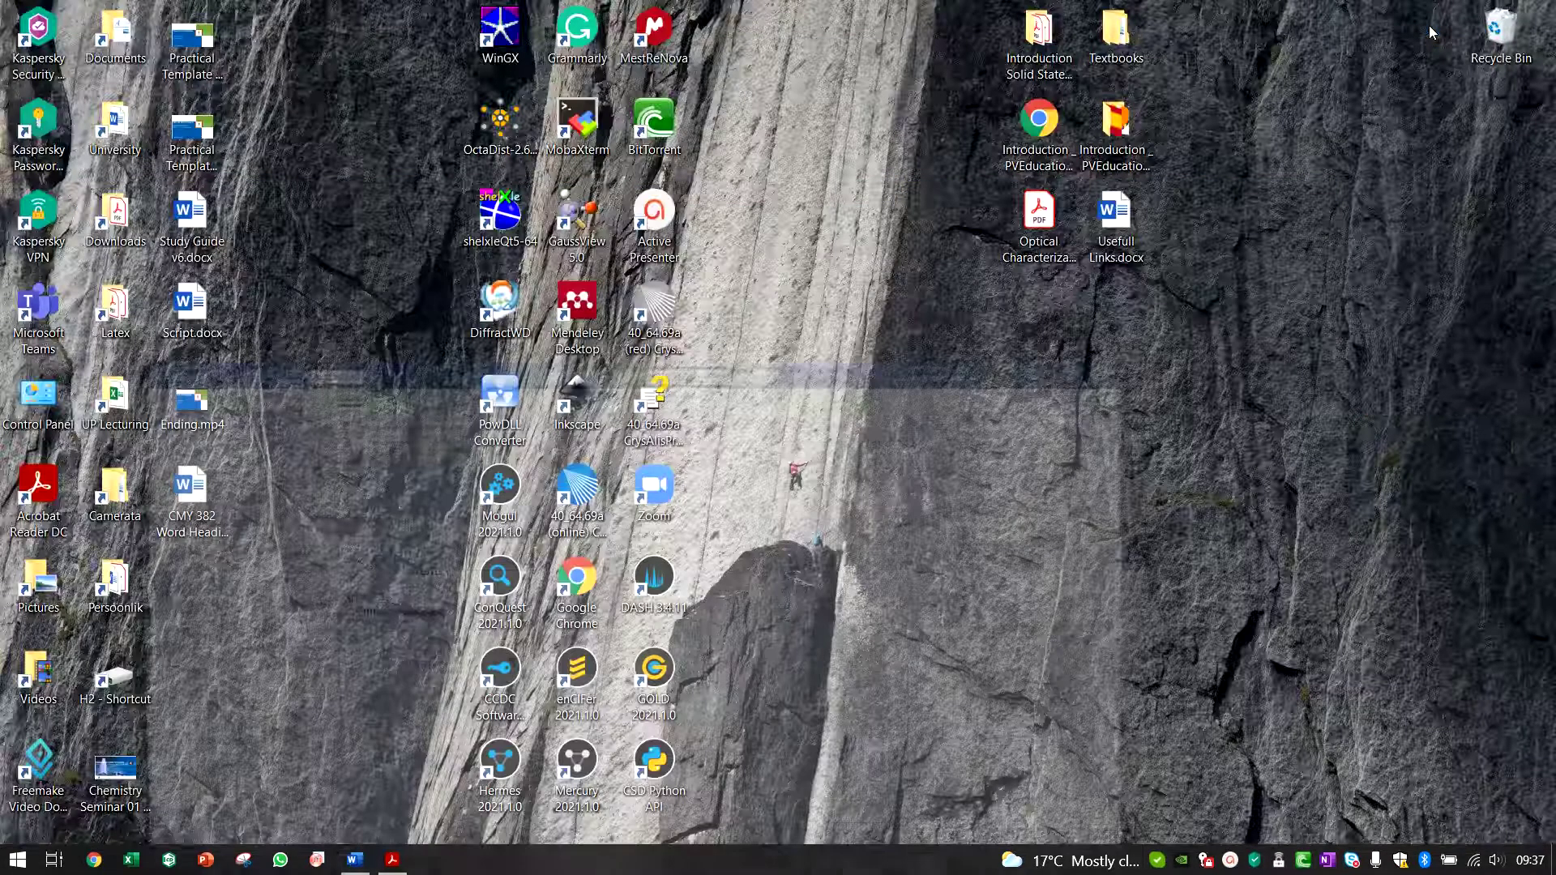
{"action": "left_click", "coordinate": [354, 860]}
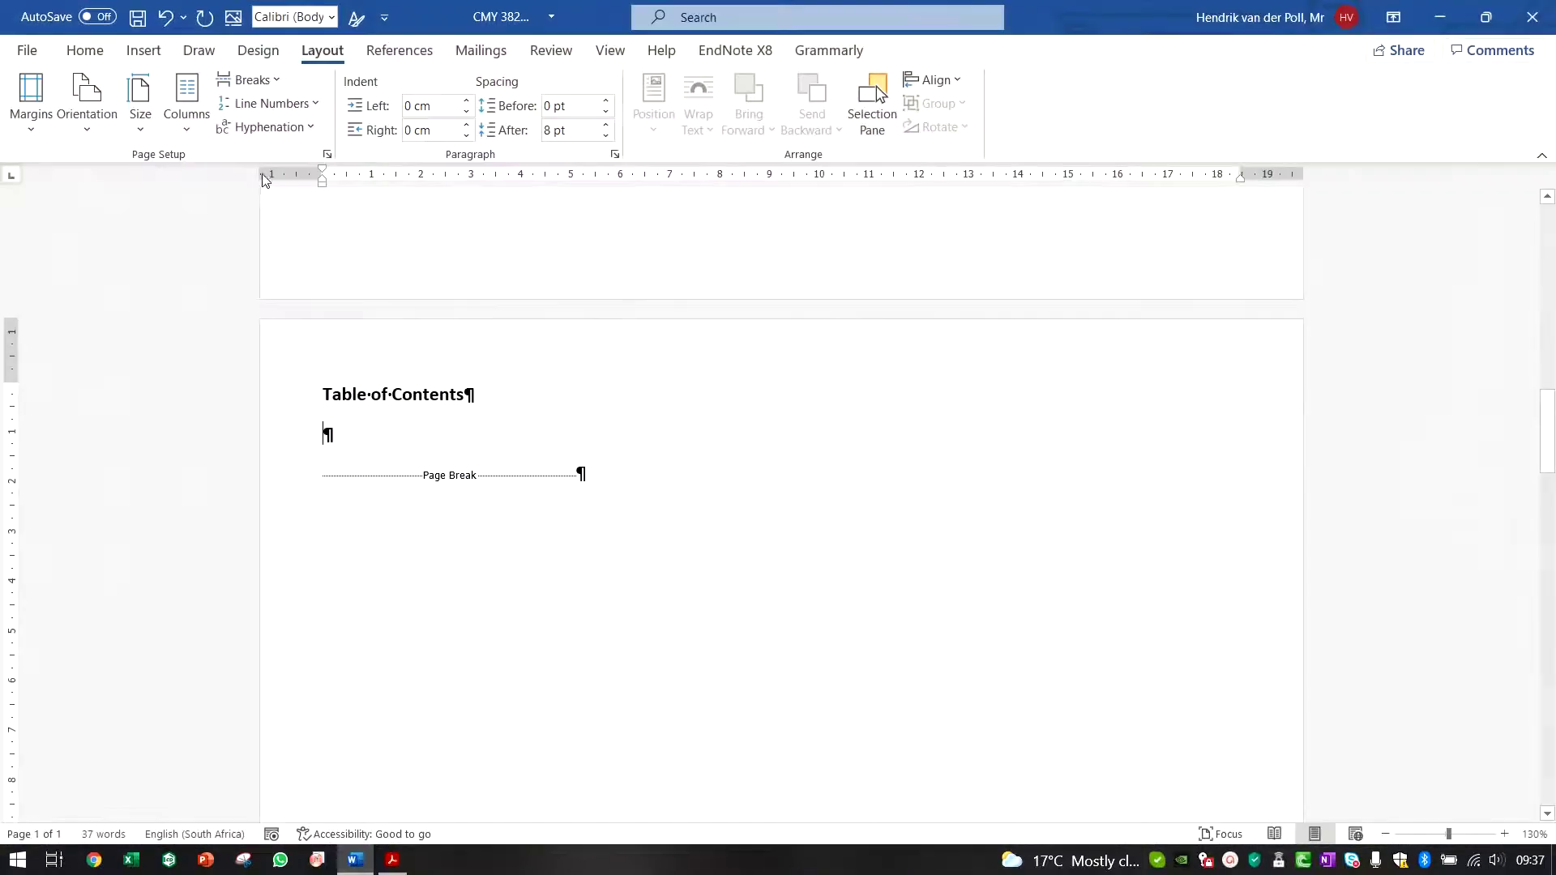
{"action": "left_click", "coordinate": [410, 60]}
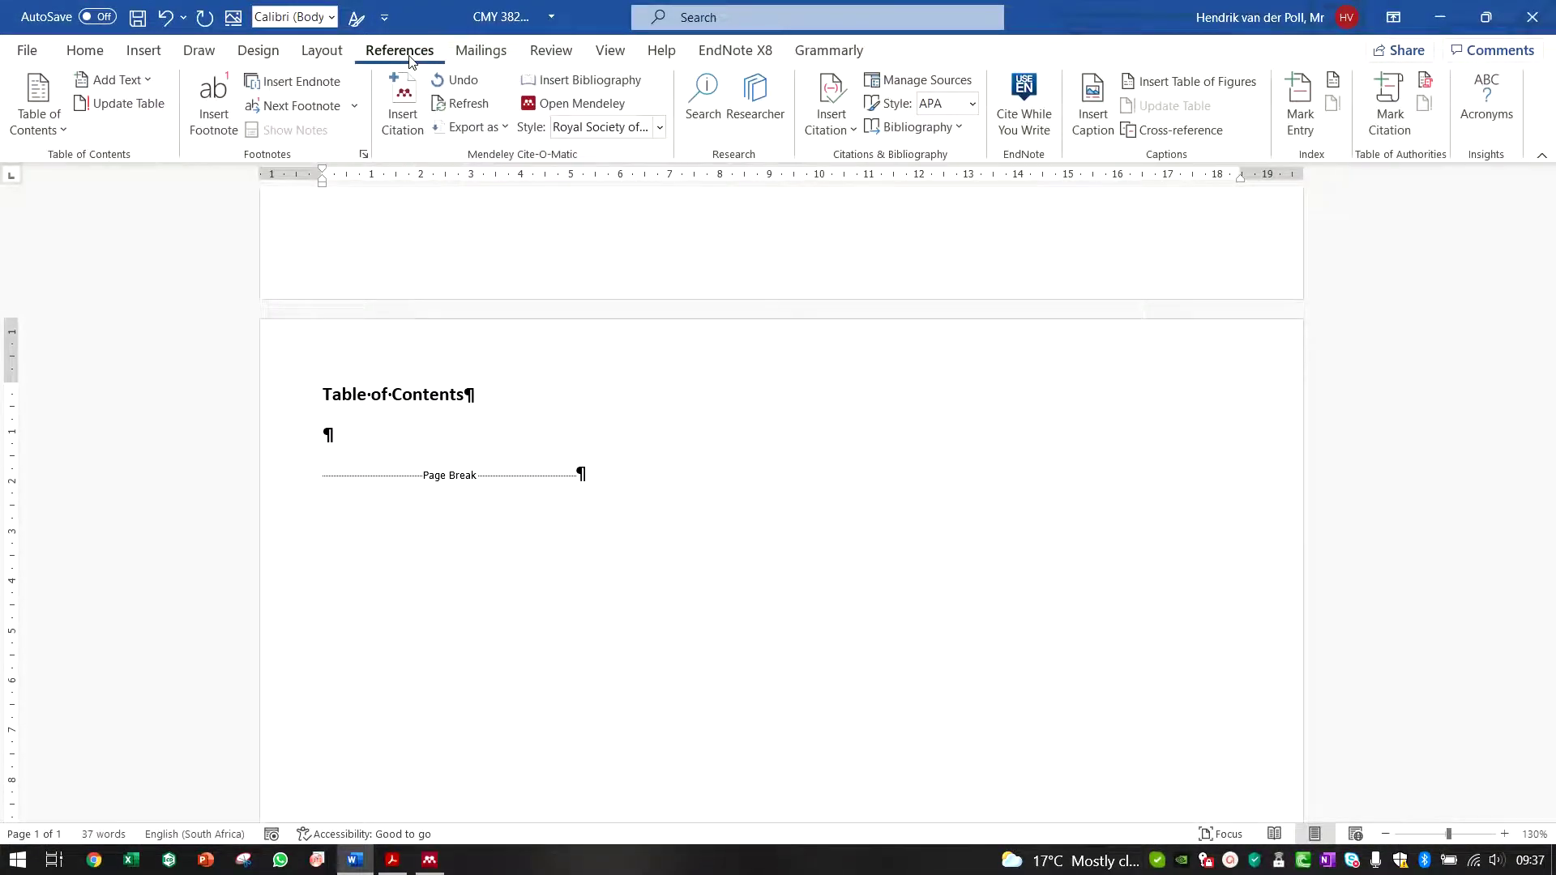
{"action": "left_click", "coordinate": [57, 132]}
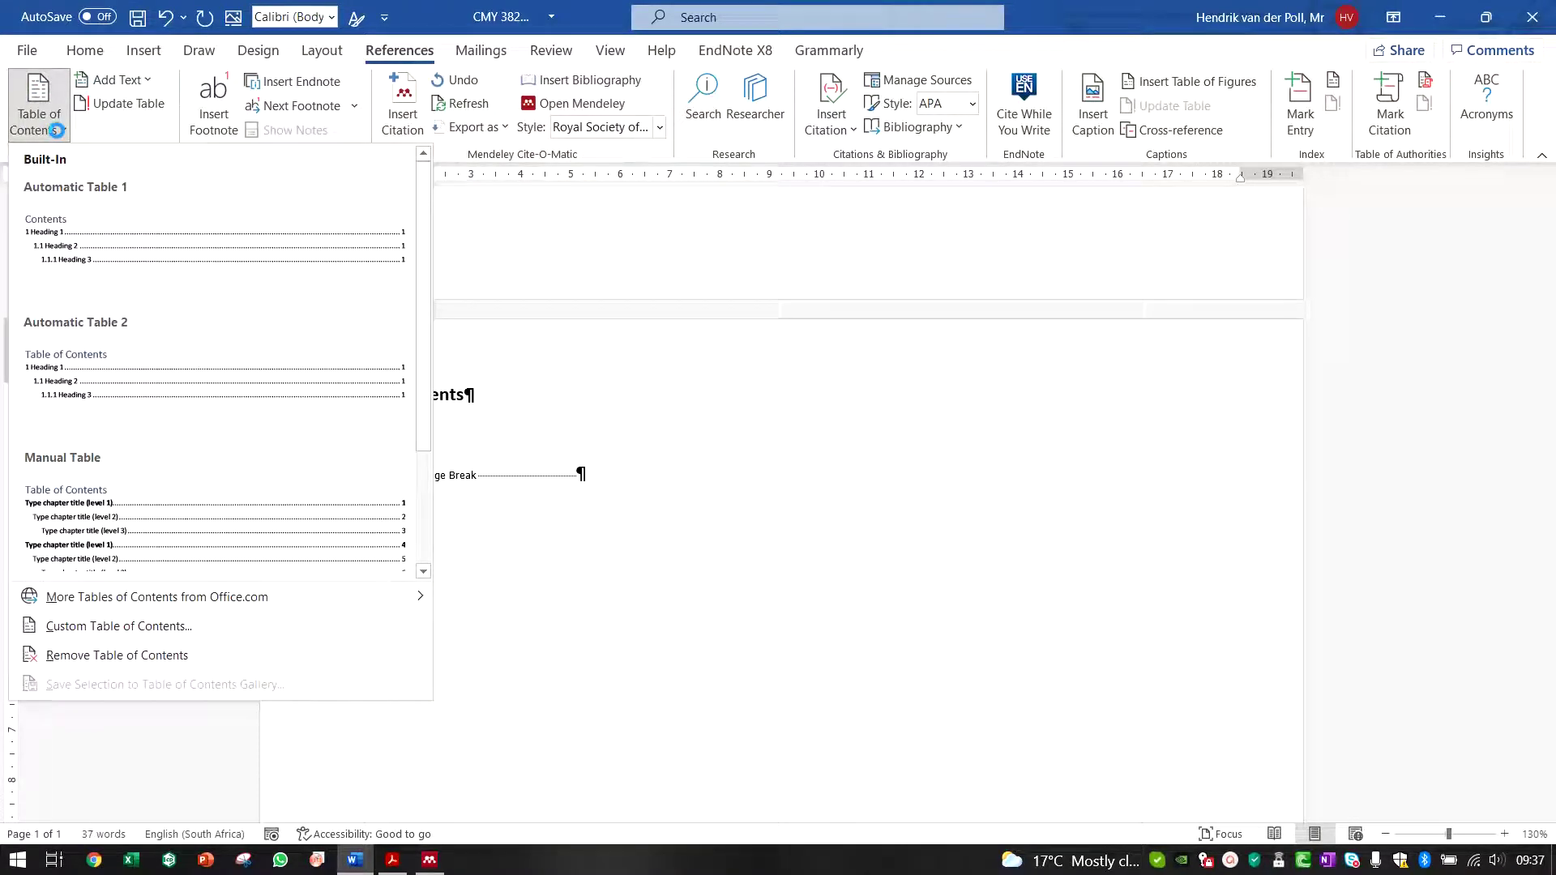
{"action": "left_click", "coordinate": [69, 221]}
{"action": "scroll", "coordinate": [713, 513], "scroll_direction": "up", "scroll_amount": 6}
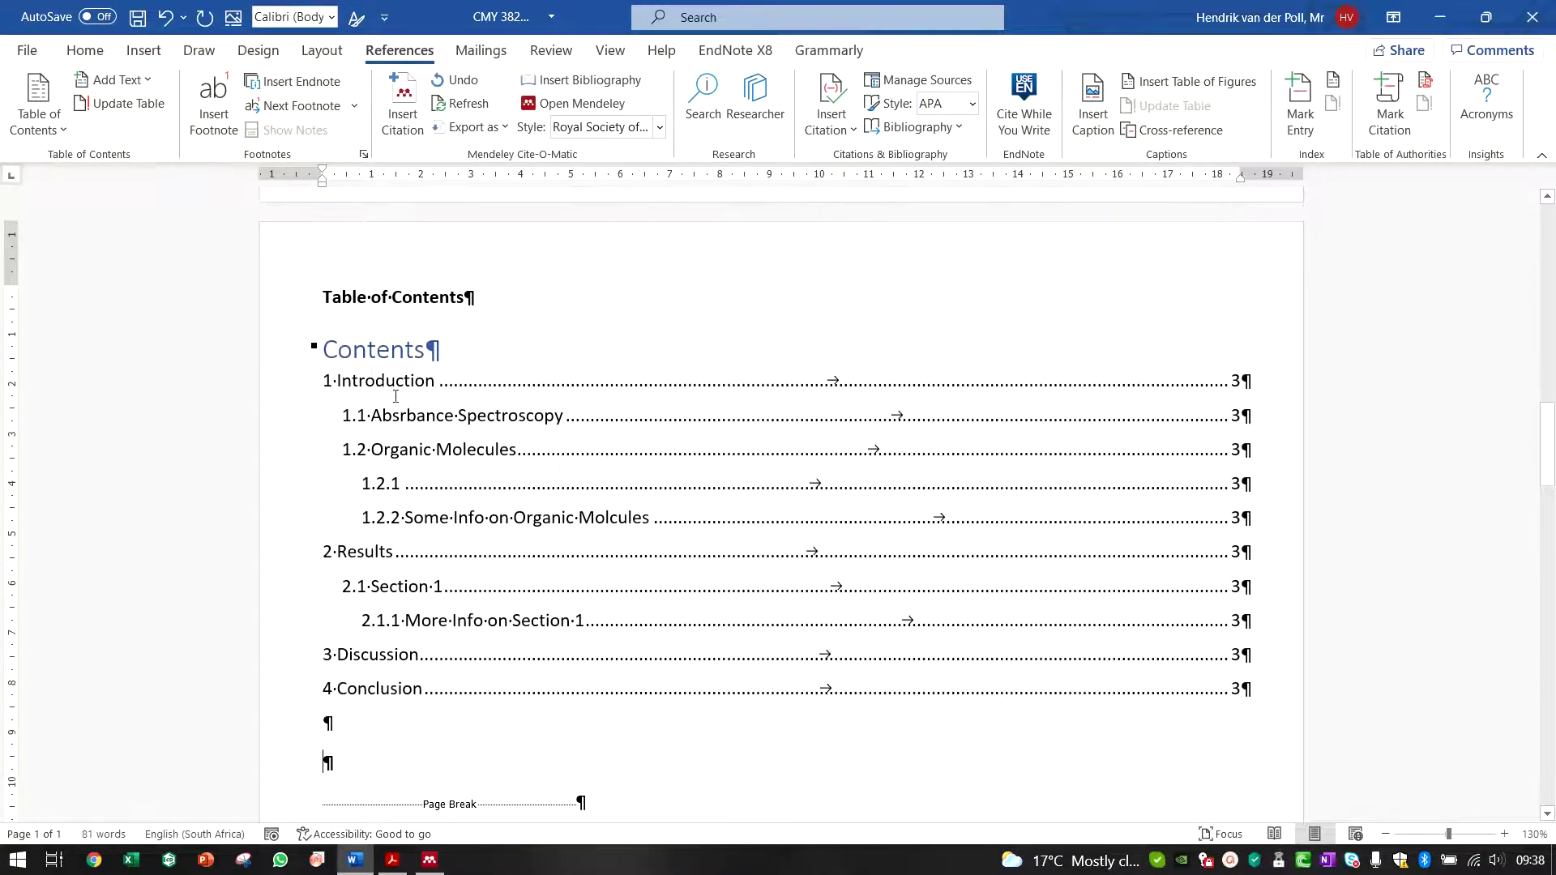
Delete the manually entered "Table of Contents" line above the generated table
{"action": "left_click", "coordinate": [277, 298]}
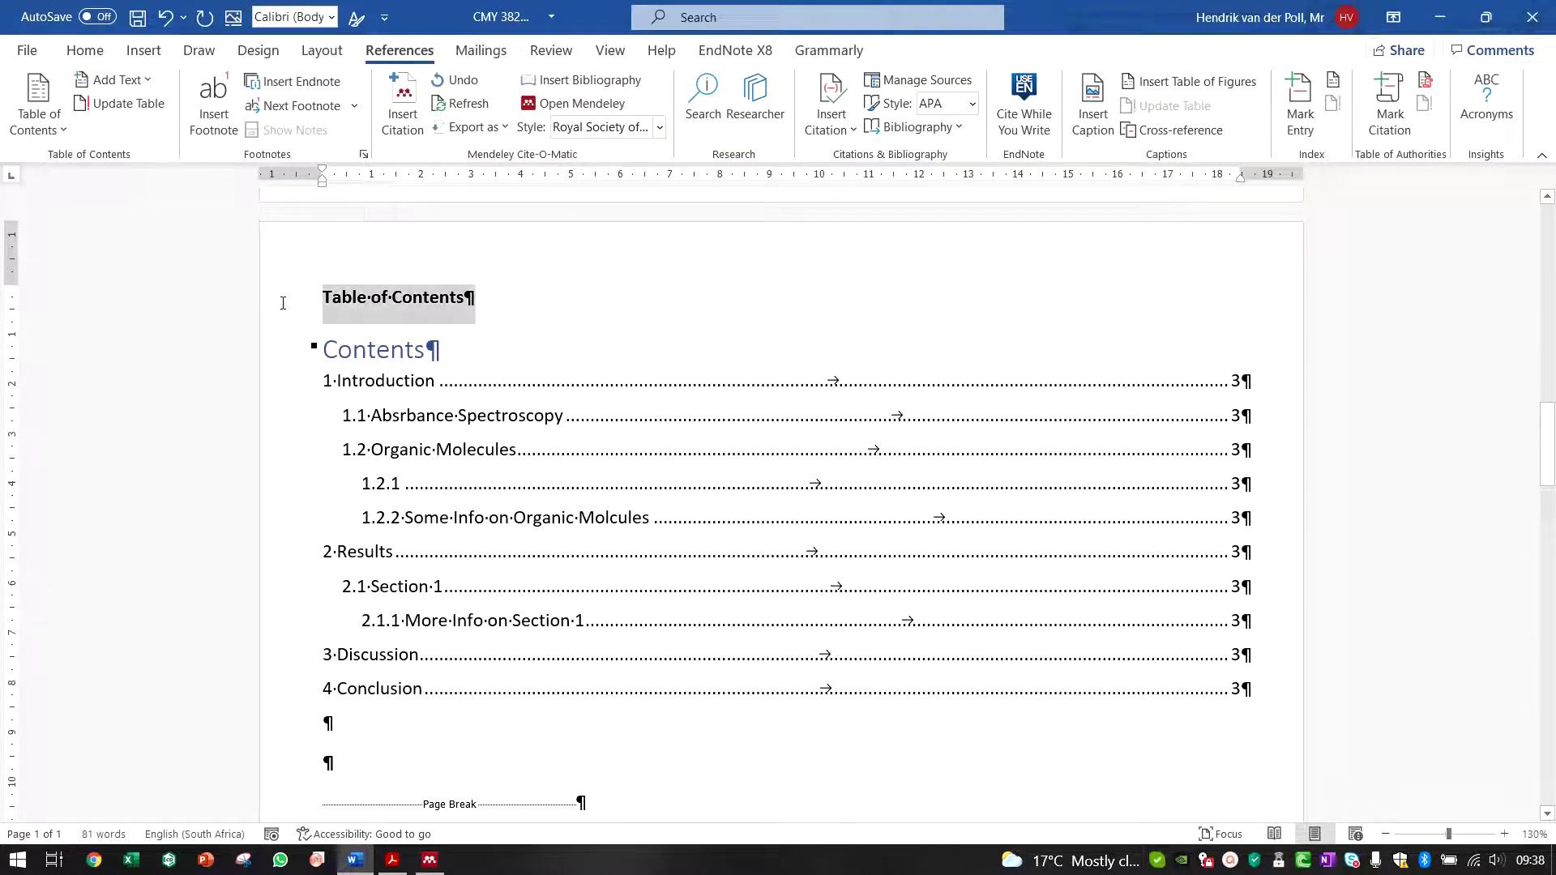
{"action": "key", "text": "Delete"}
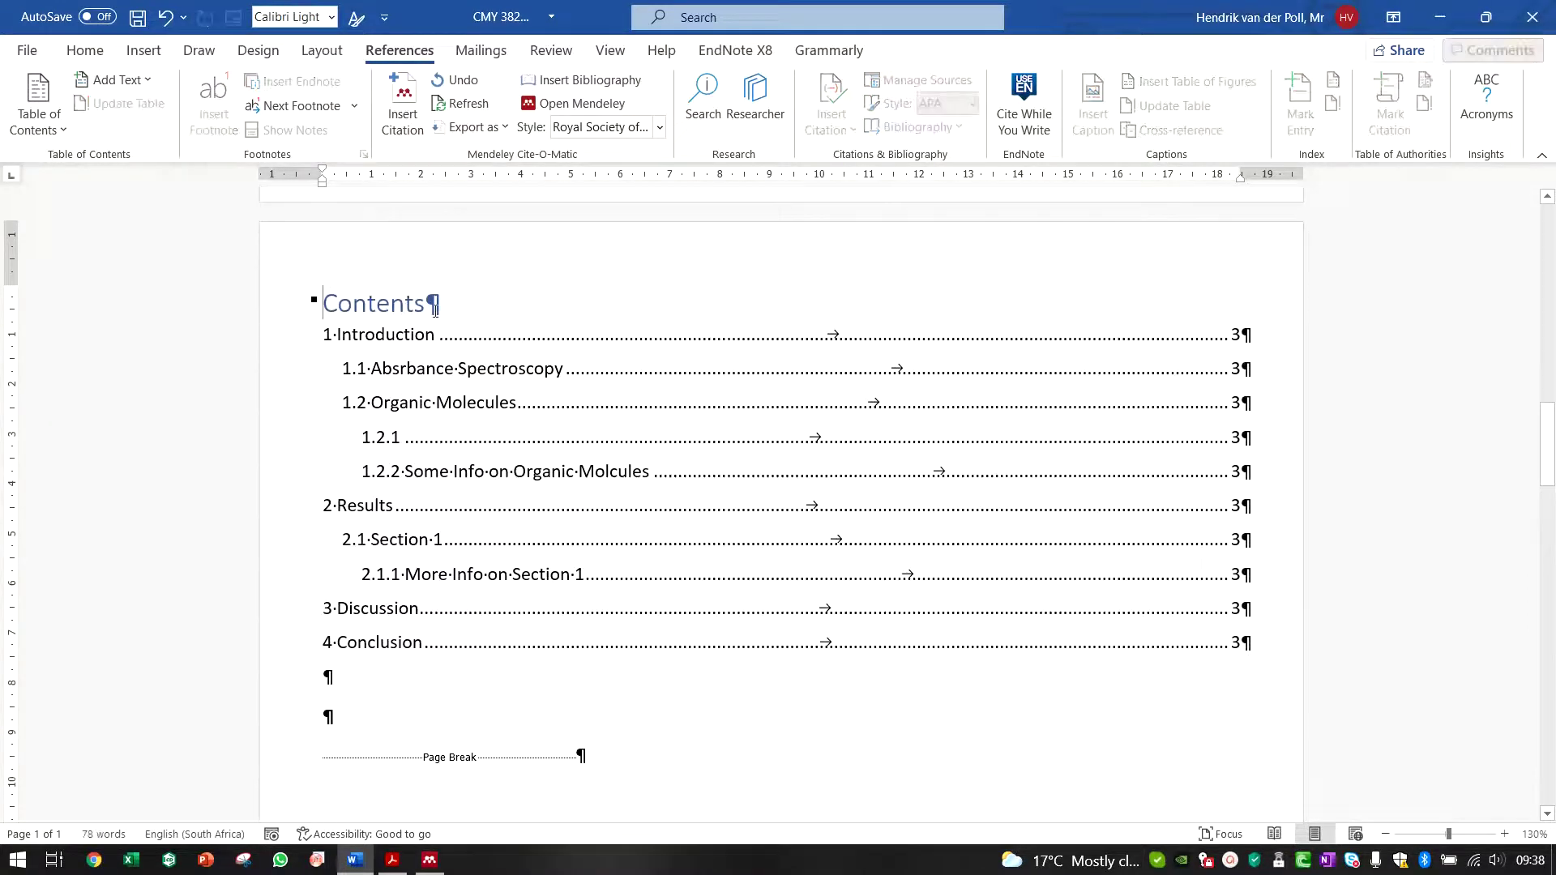
{"action": "left_click", "coordinate": [460, 738]}
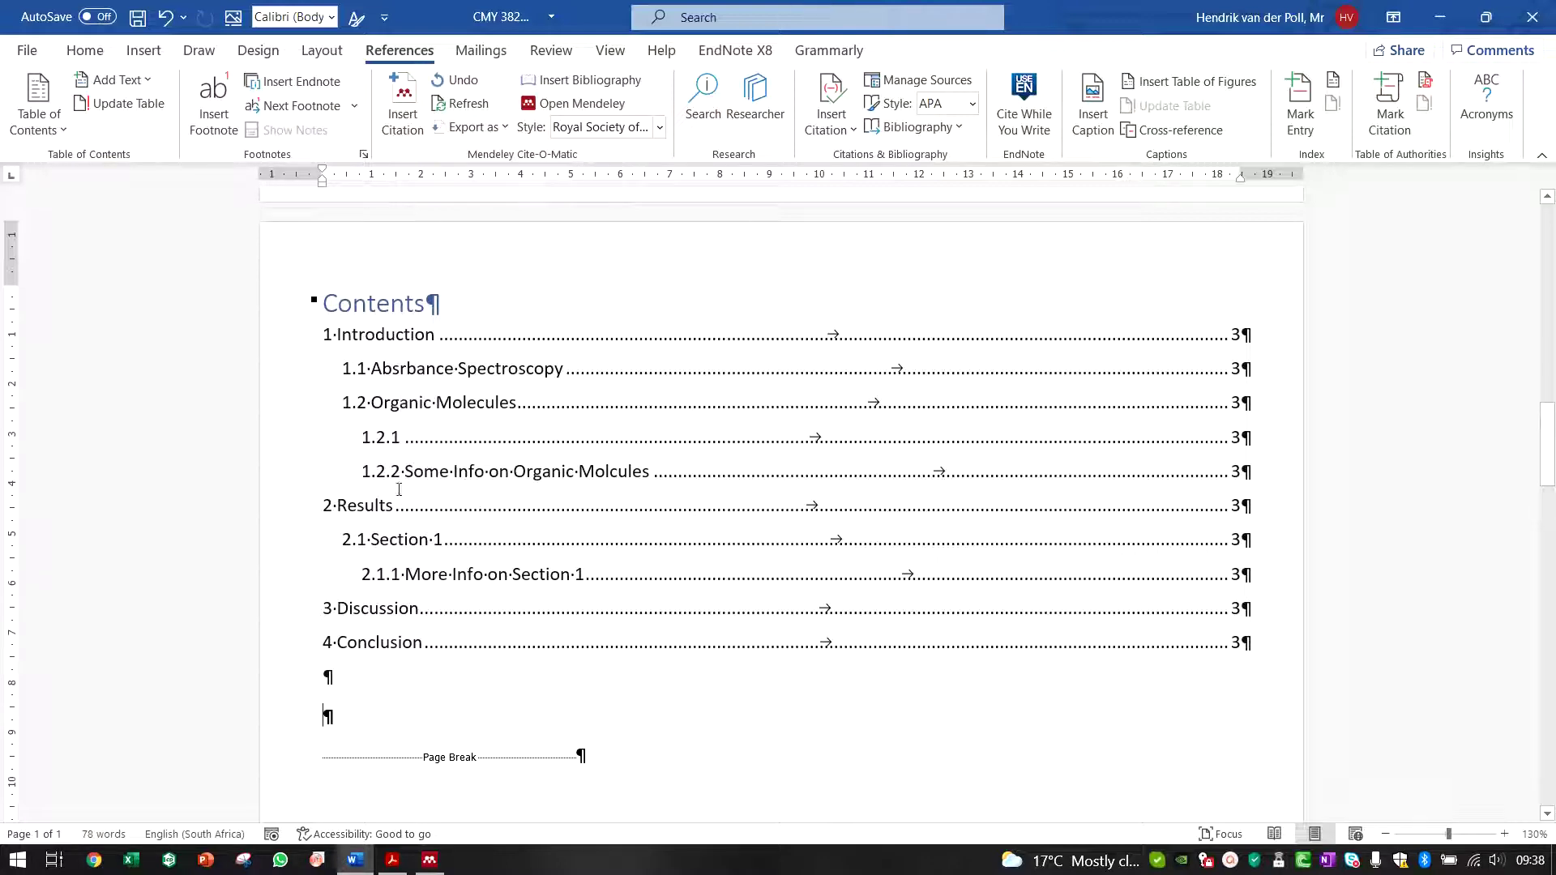
Enter "Add a Heading" as the text of the empty heading 1.2.1 under Organic Molecules
{"action": "scroll", "coordinate": [454, 454], "scroll_direction": "down", "scroll_amount": 10}
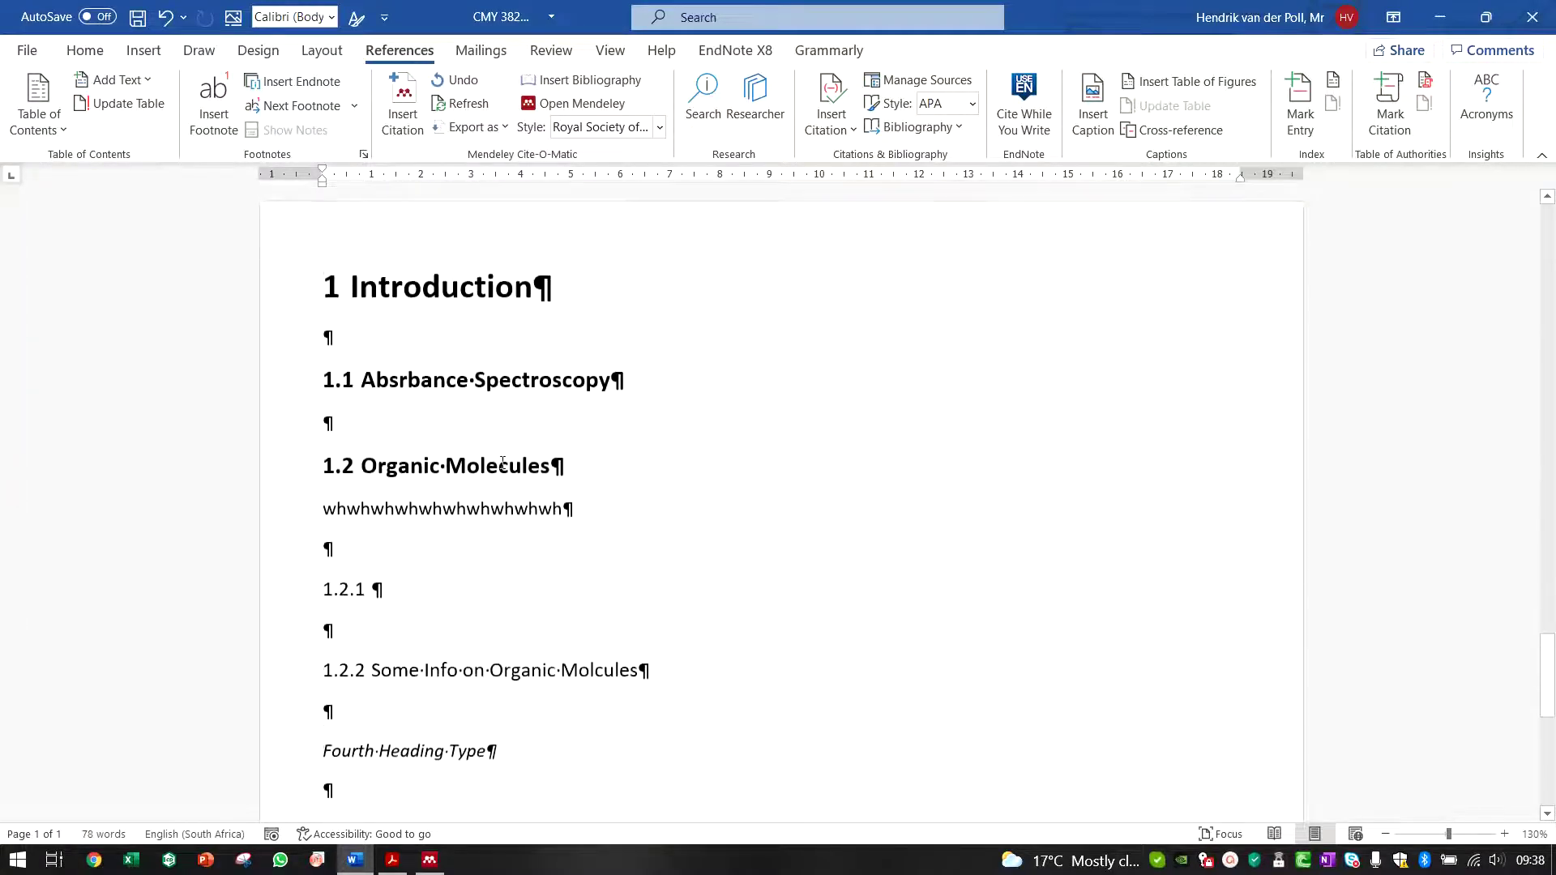
{"action": "scroll", "coordinate": [483, 315], "scroll_direction": "up", "scroll_amount": 4}
{"action": "left_click", "coordinate": [406, 476]}
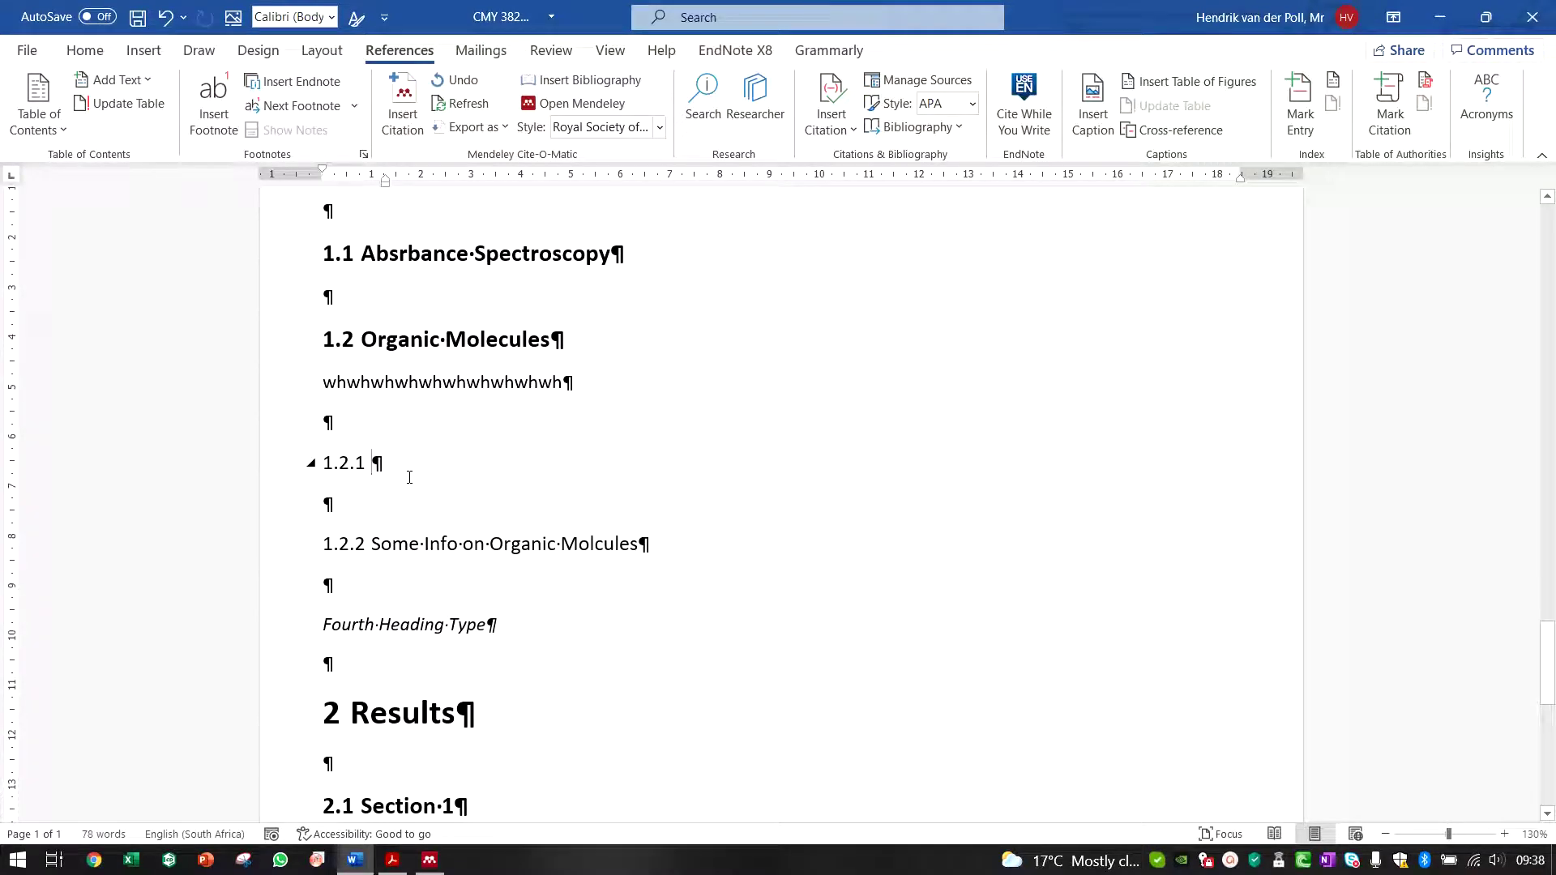
{"action": "type", "text": "Add a "}
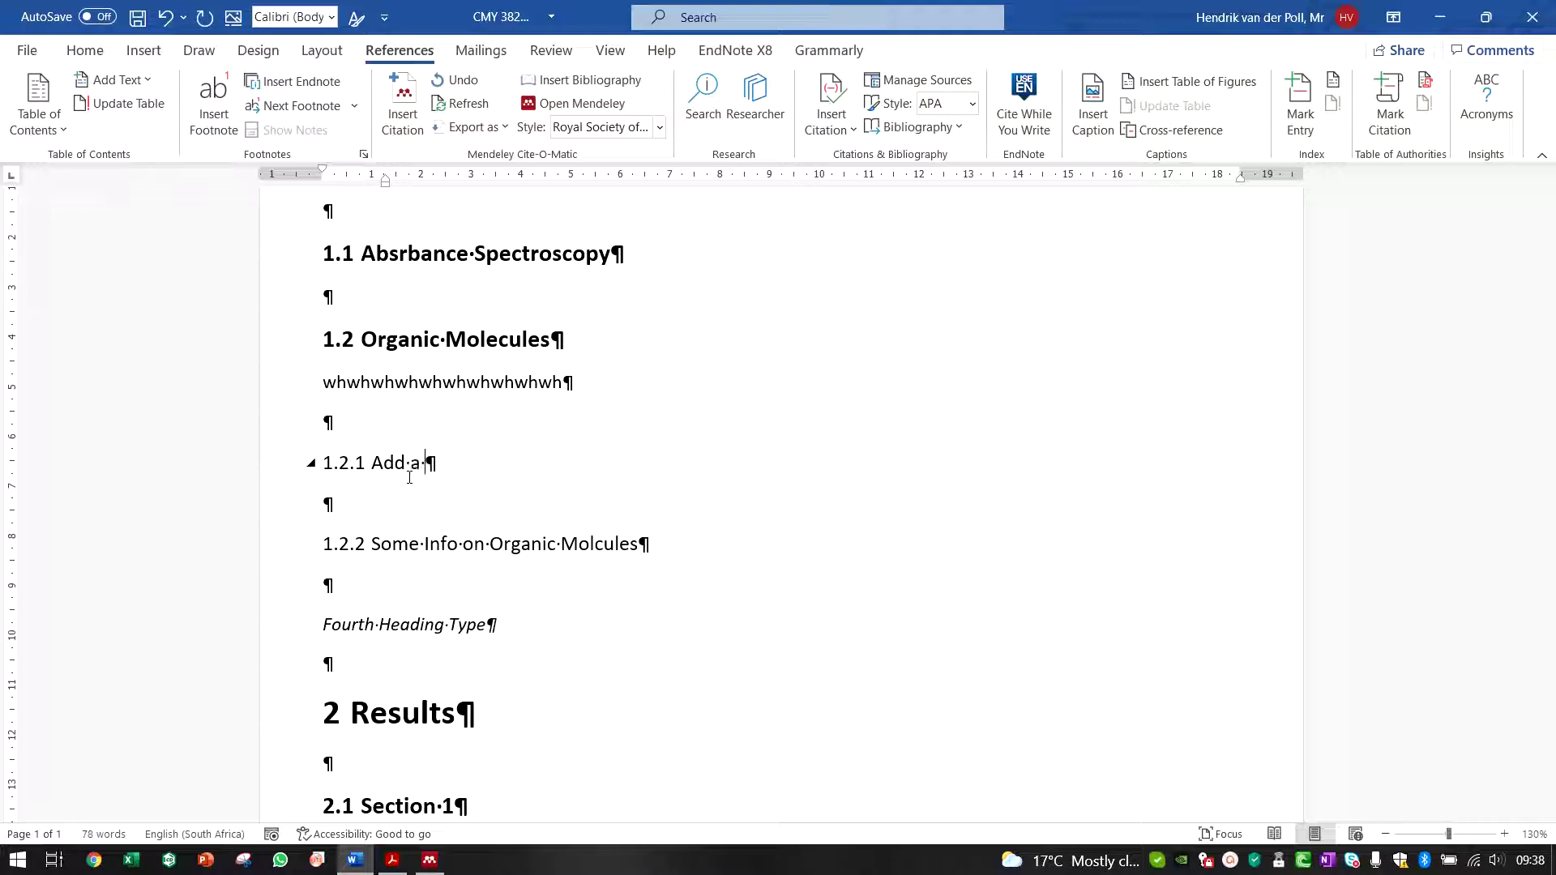
{"action": "type", "text": "Heading"}
Update the entire table of contents, including its heading texts
{"action": "scroll", "coordinate": [729, 527], "scroll_direction": "up", "scroll_amount": 10}
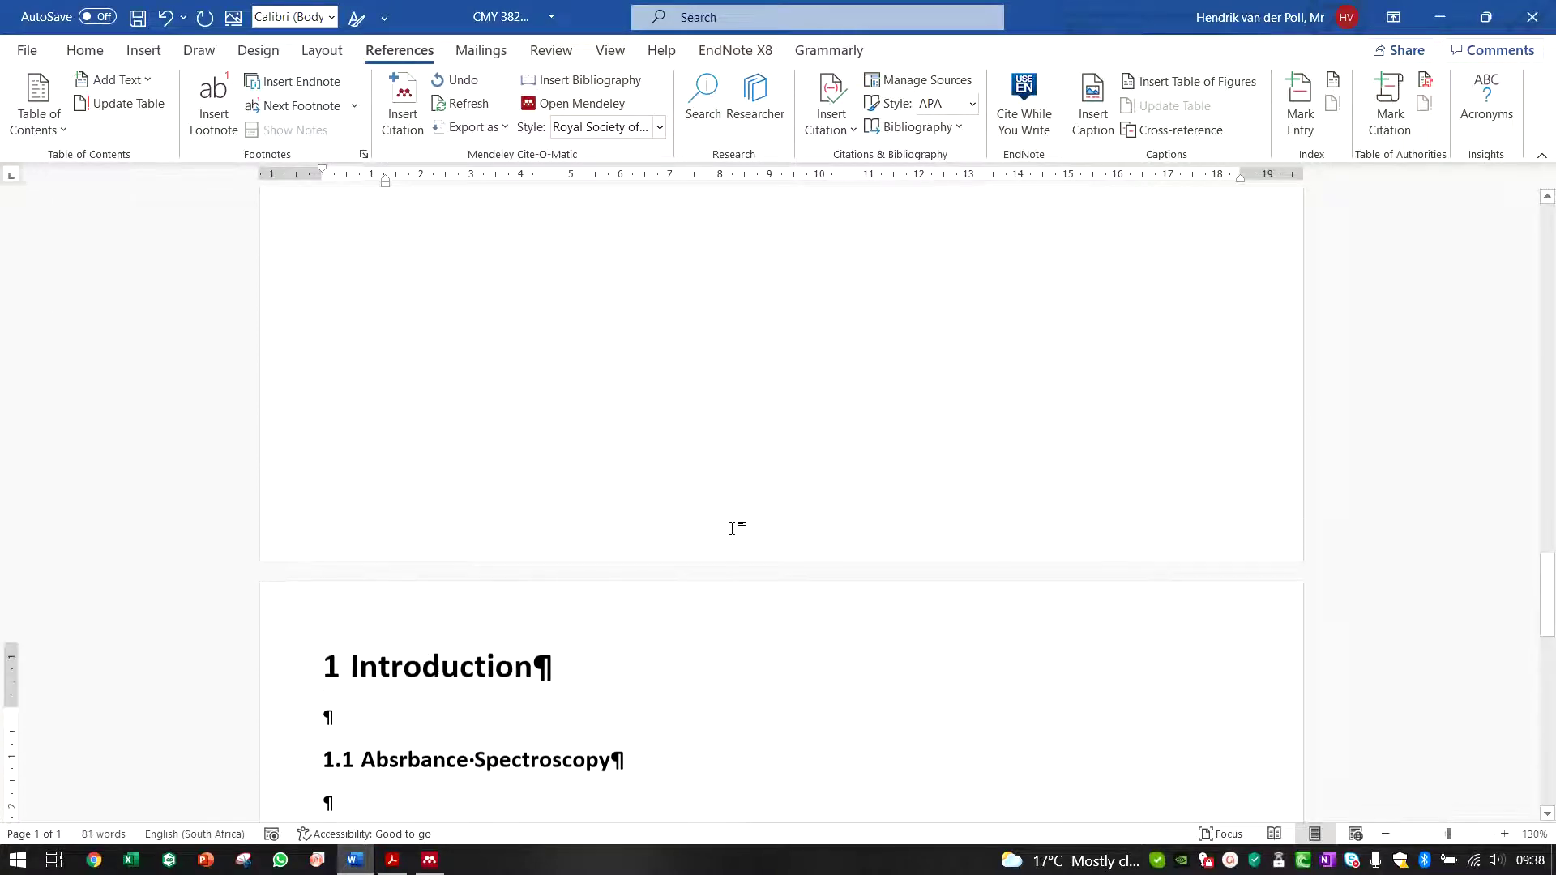
{"action": "scroll", "coordinate": [715, 525], "scroll_direction": "up", "scroll_amount": 8}
{"action": "right_click", "coordinate": [395, 334]}
{"action": "left_click", "coordinate": [391, 269]}
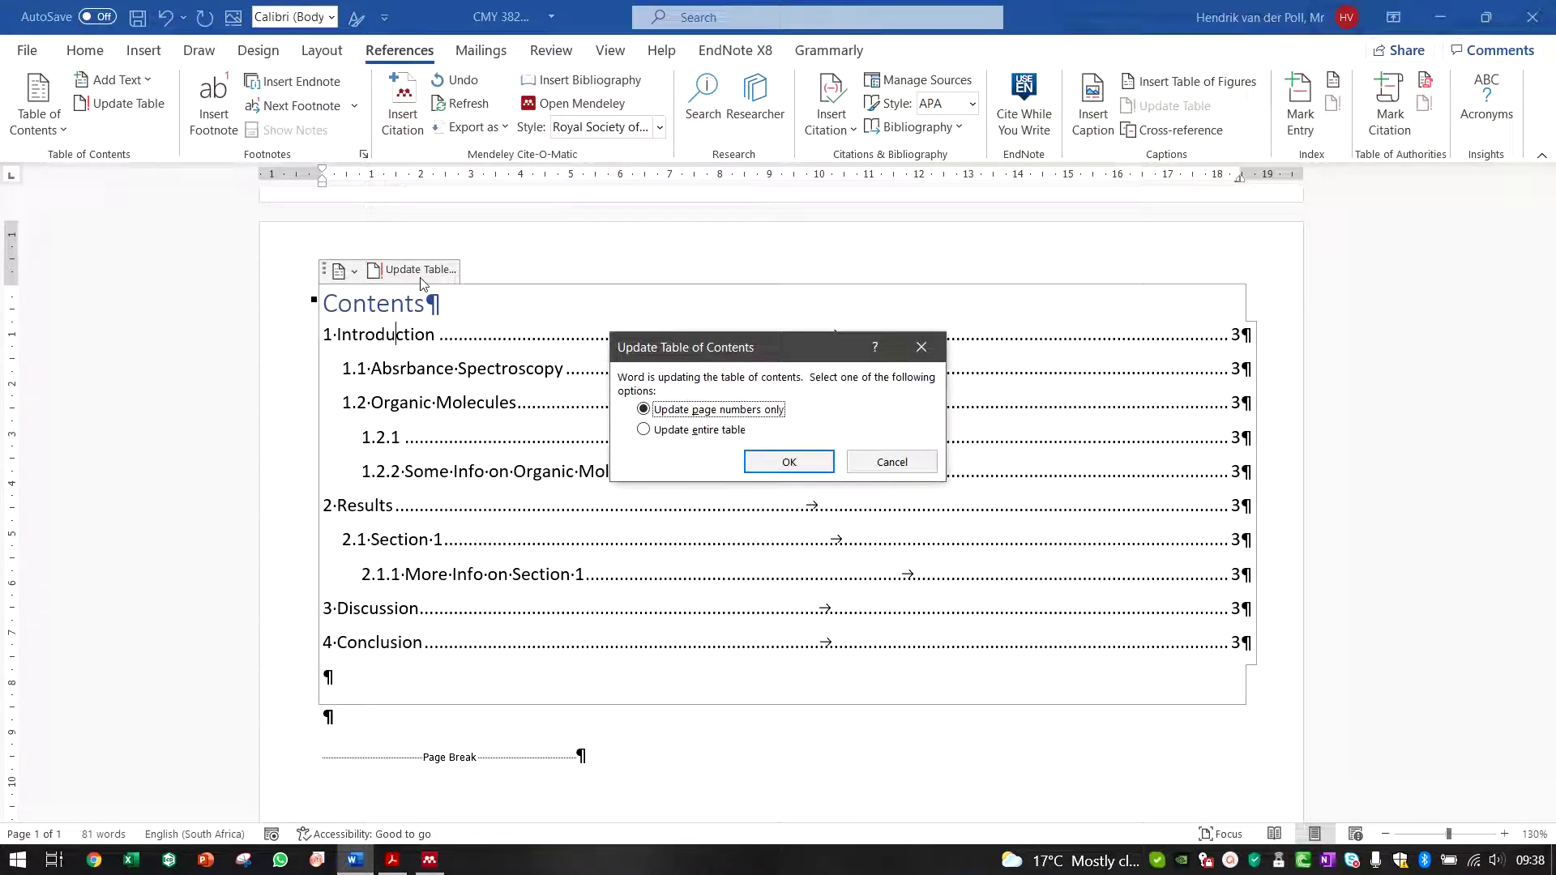
{"action": "left_click", "coordinate": [725, 434]}
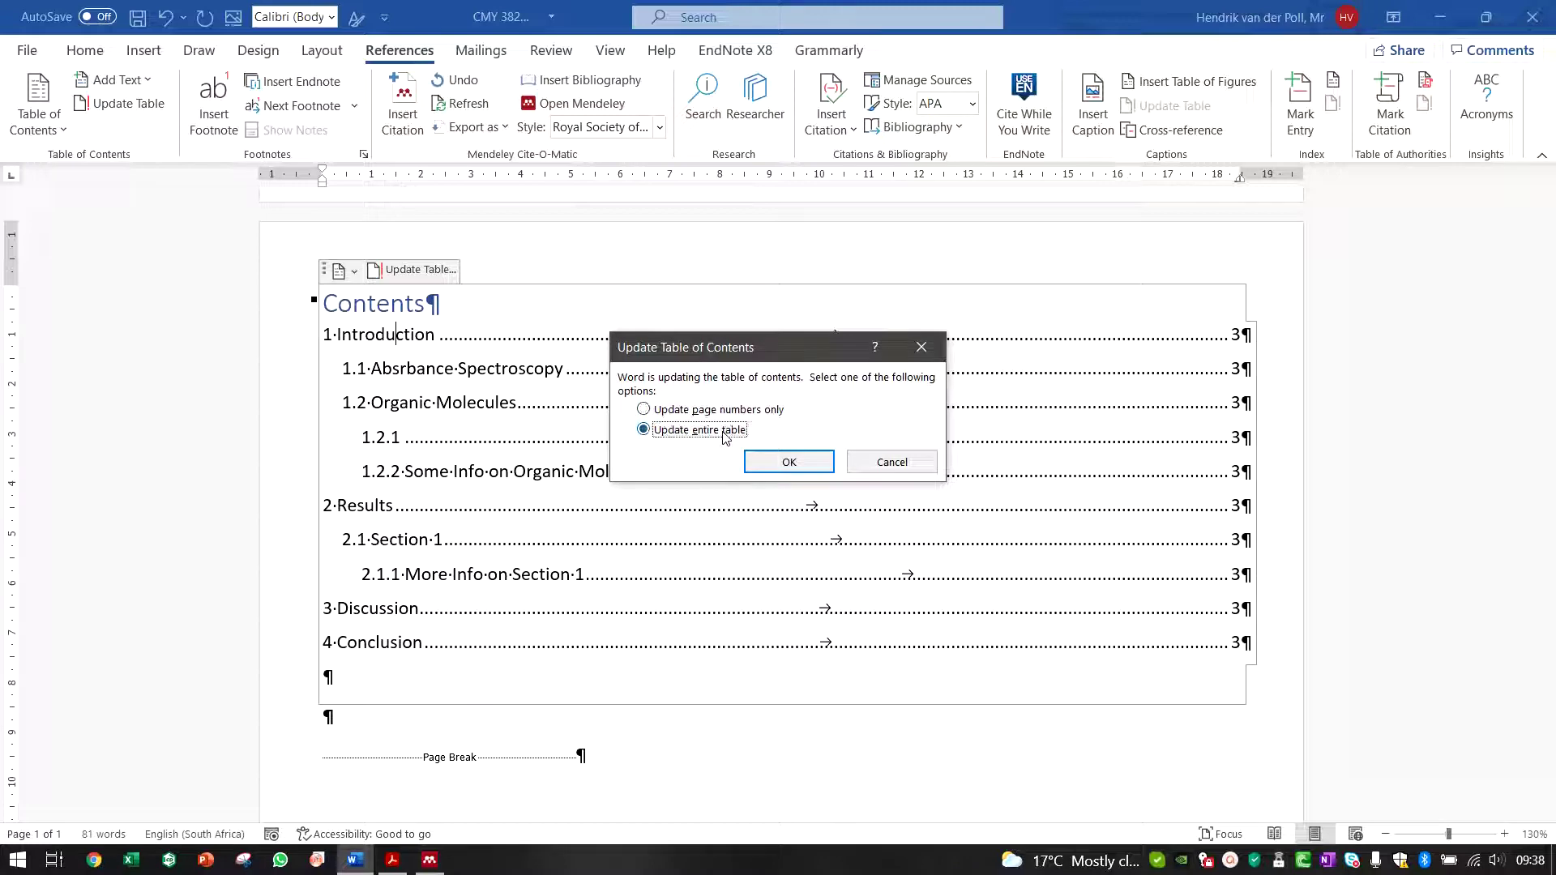
{"action": "left_click", "coordinate": [786, 463]}
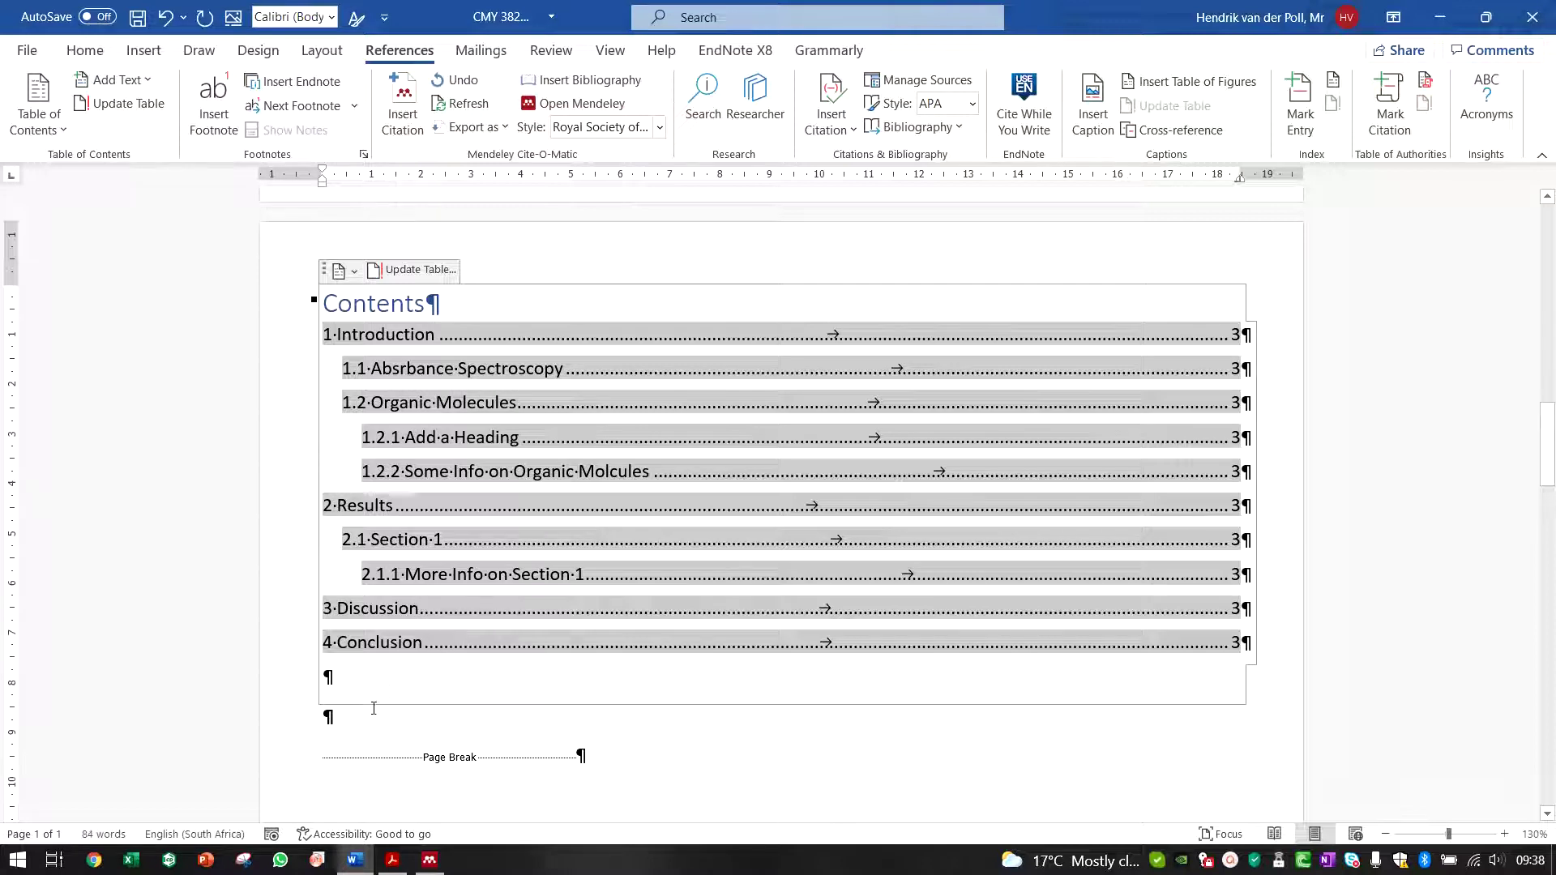
Configure a custom table of contents with no tab leader and four heading levels shown
{"action": "left_click", "coordinate": [389, 742]}
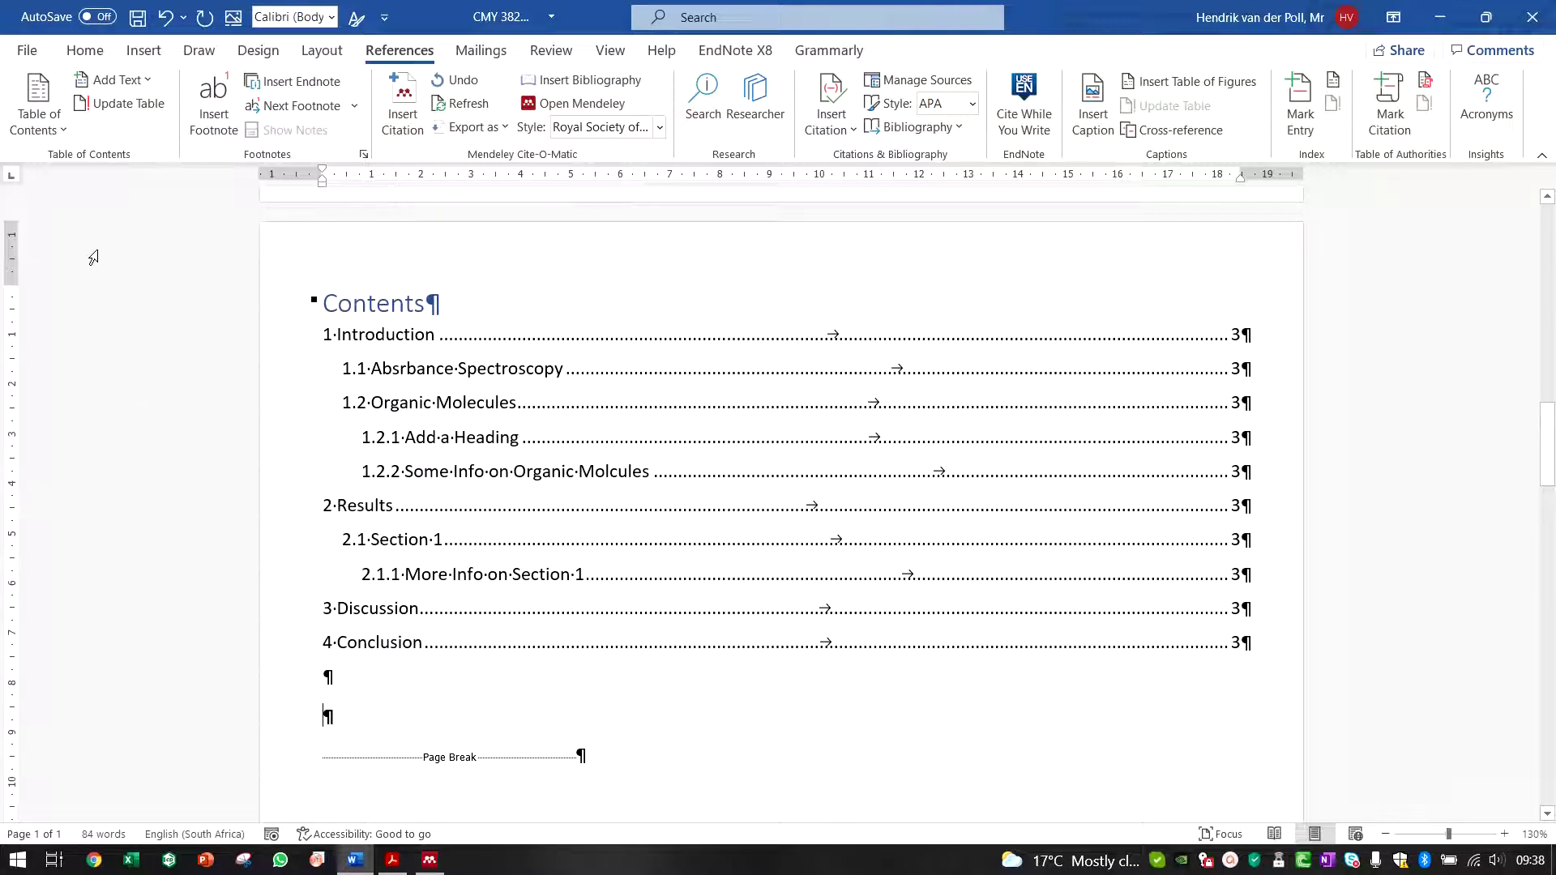
{"action": "left_click", "coordinate": [49, 122]}
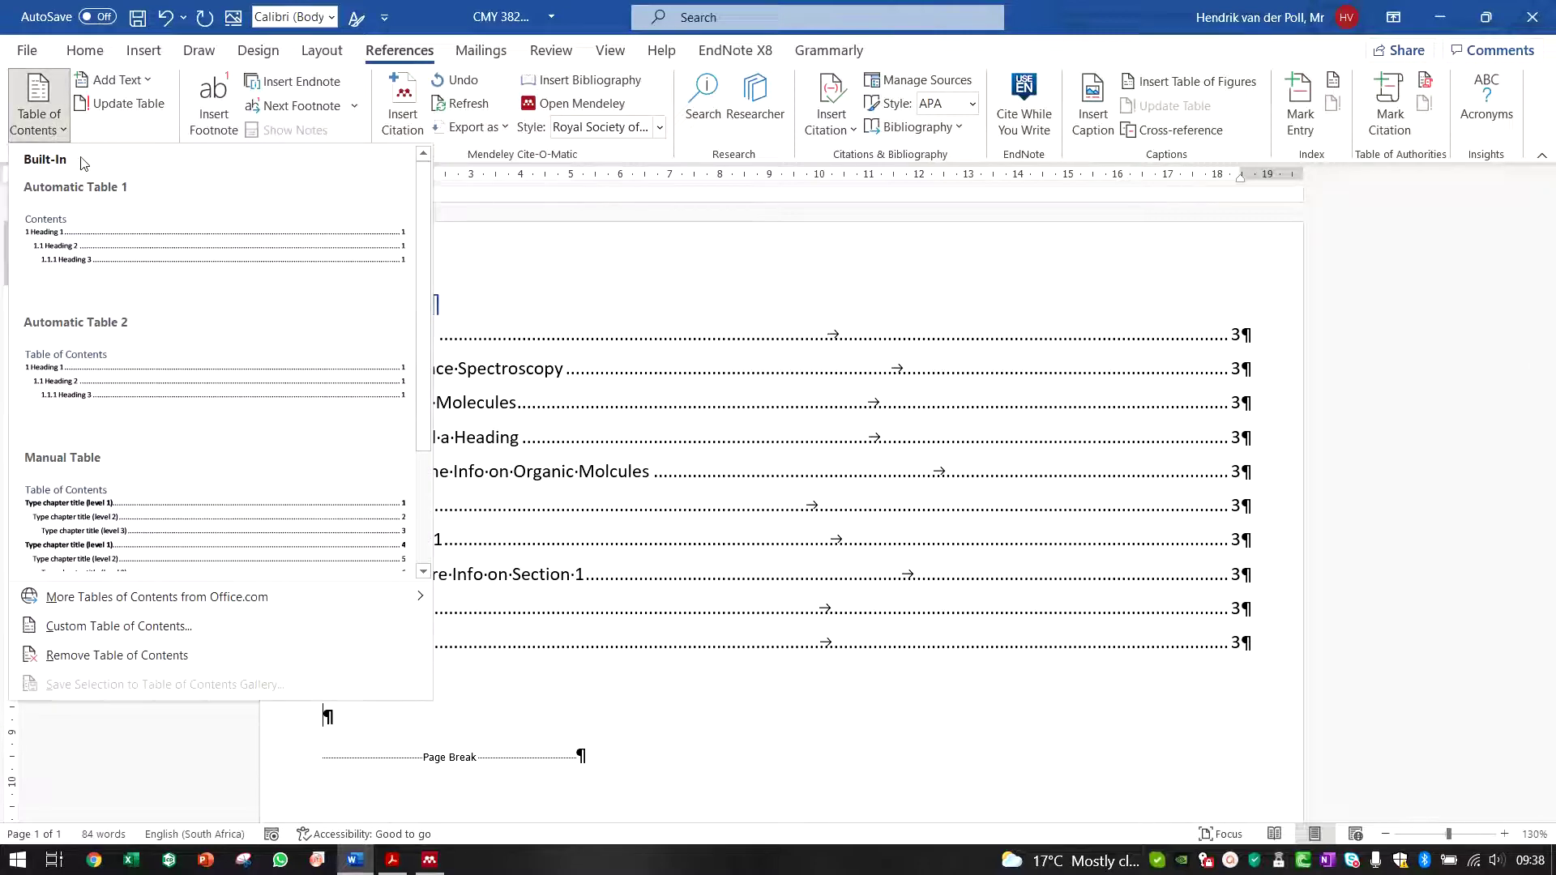
{"action": "left_click", "coordinate": [224, 639]}
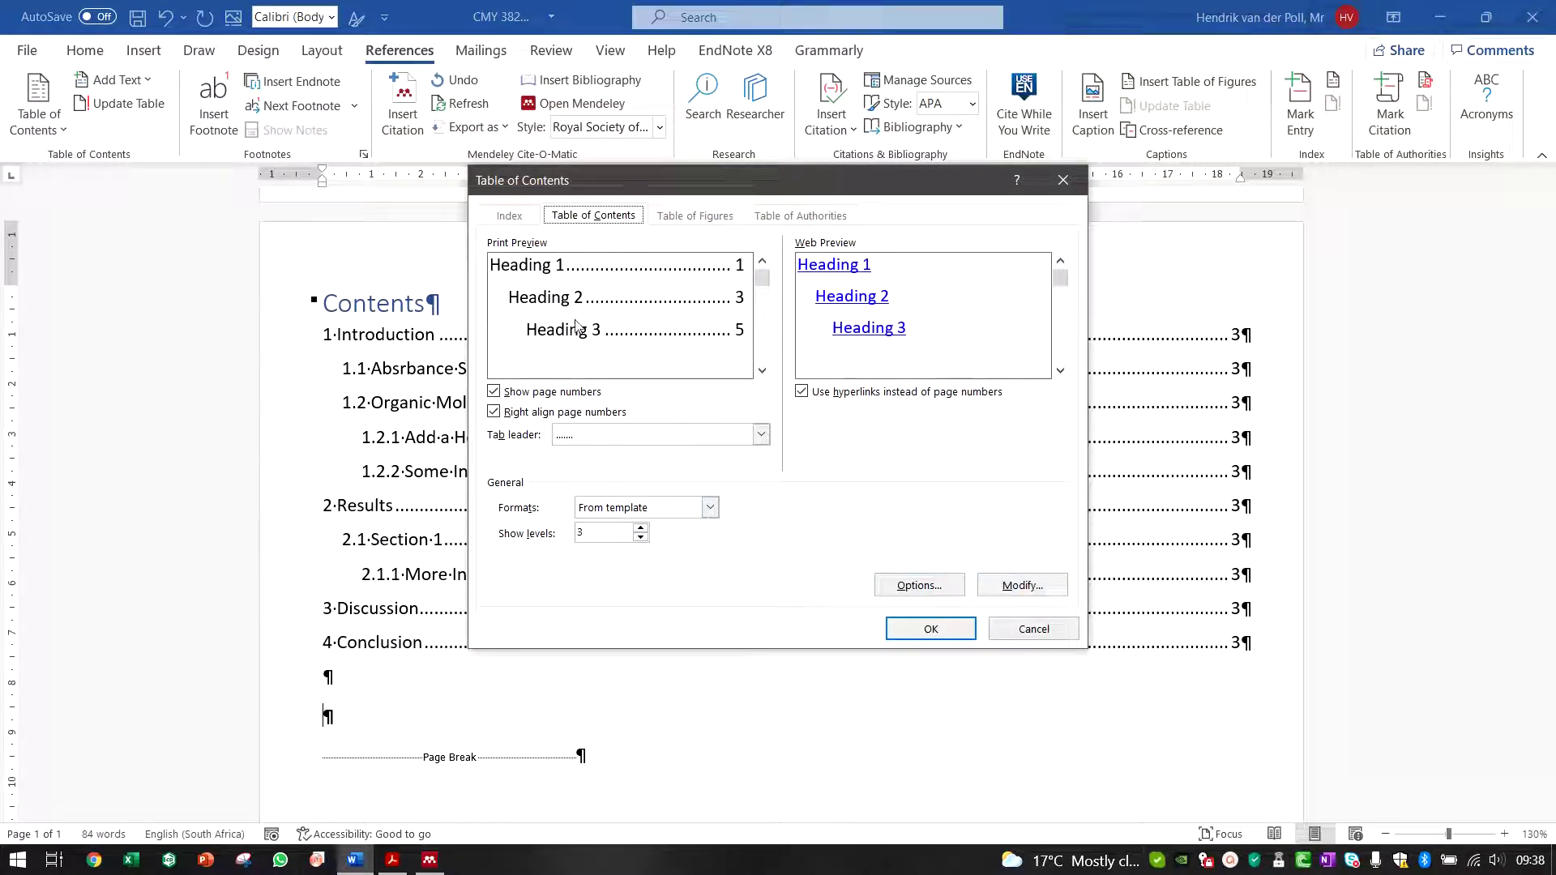
{"action": "left_click", "coordinate": [760, 435]}
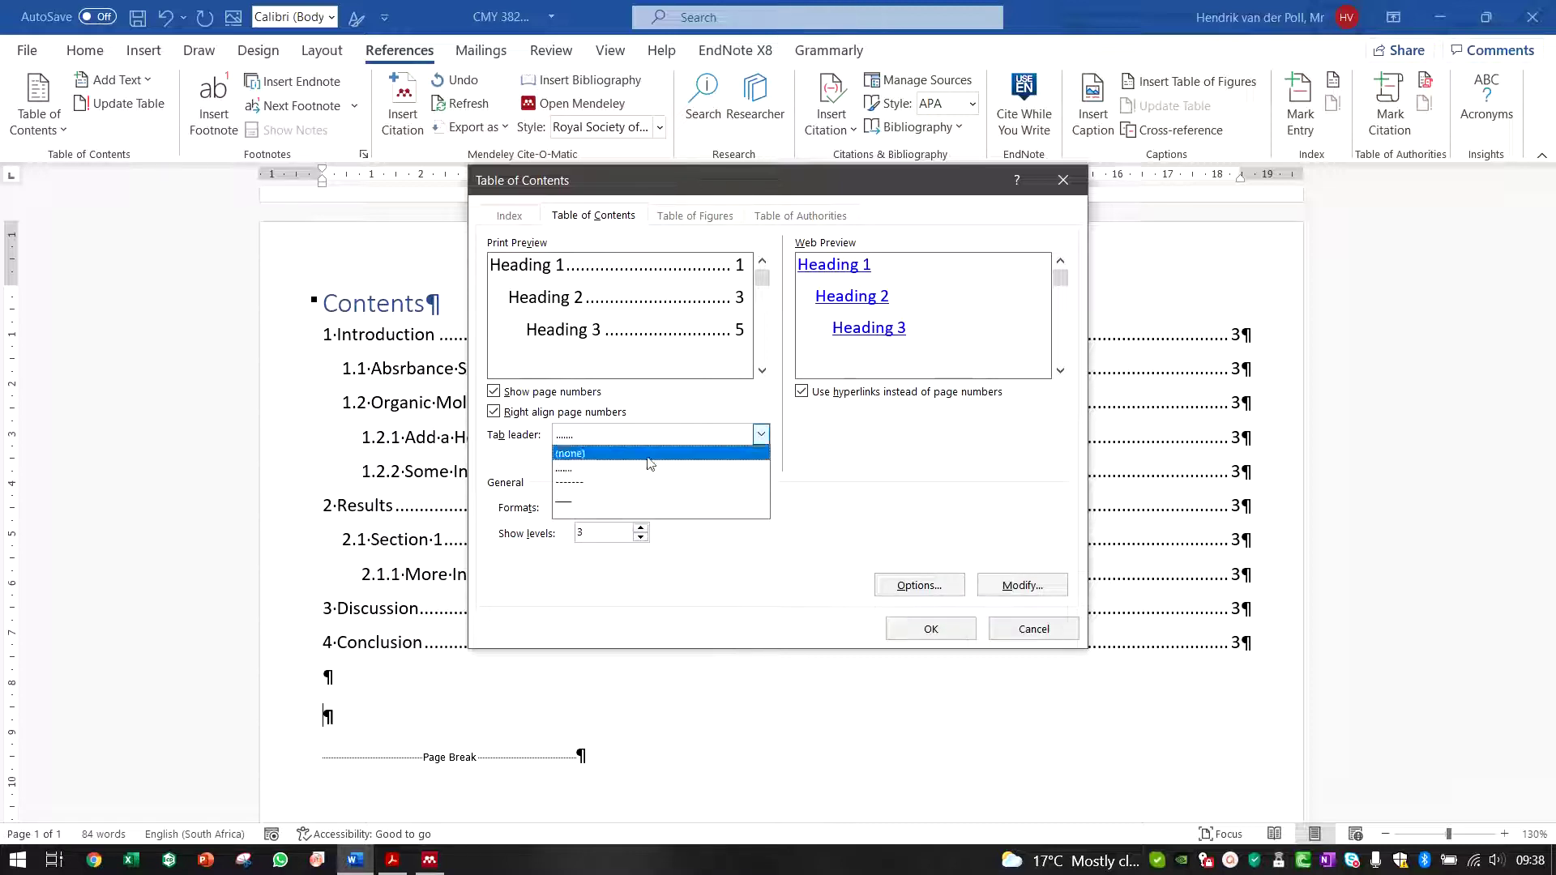
{"action": "left_click", "coordinate": [710, 448]}
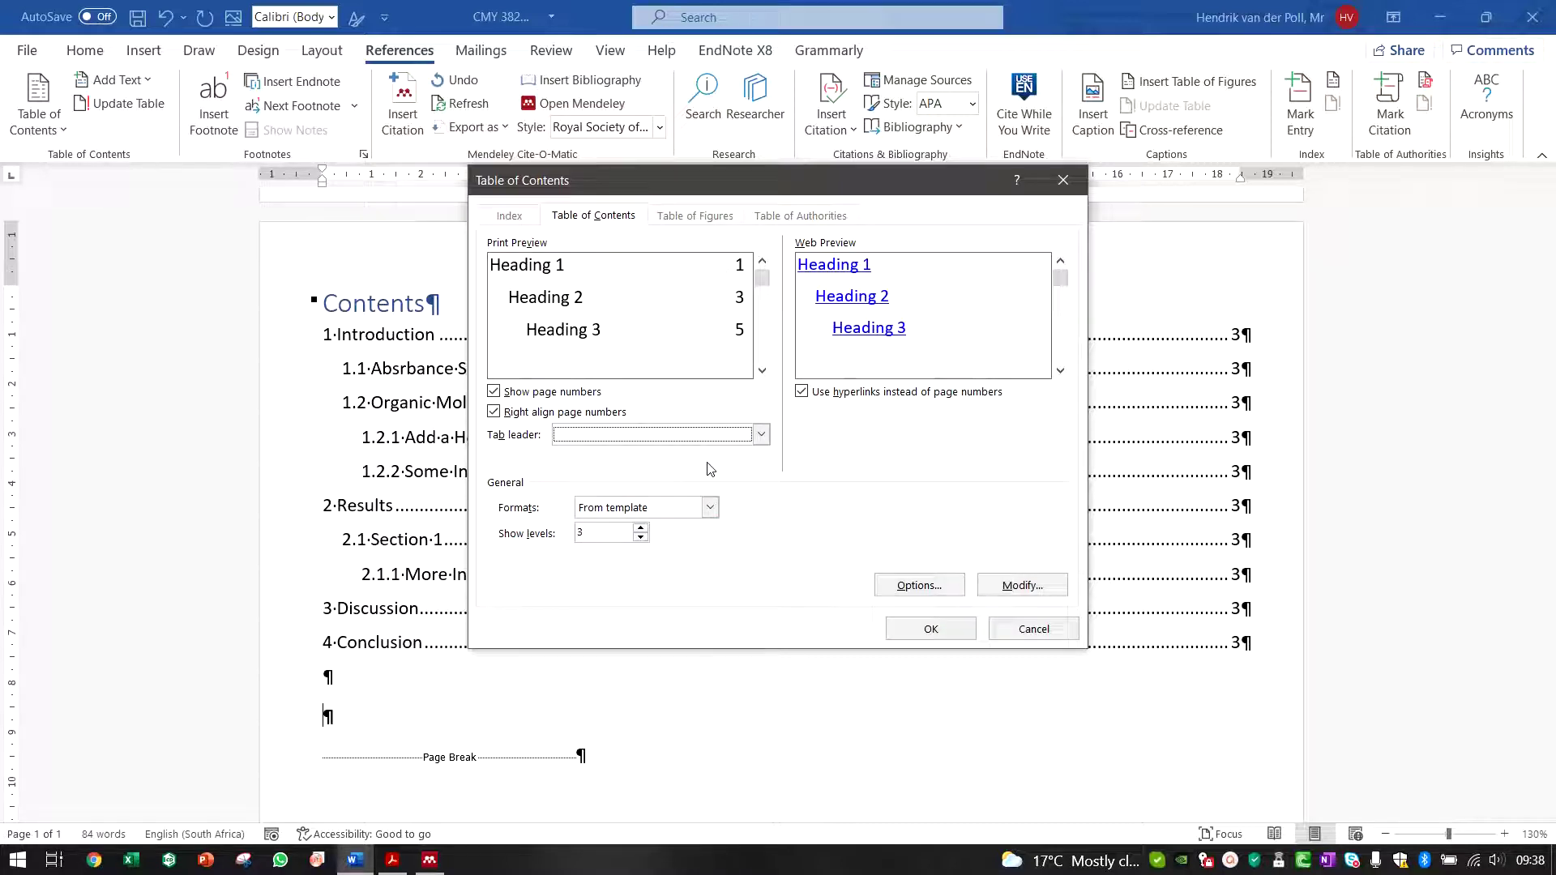
{"action": "left_click", "coordinate": [640, 527]}
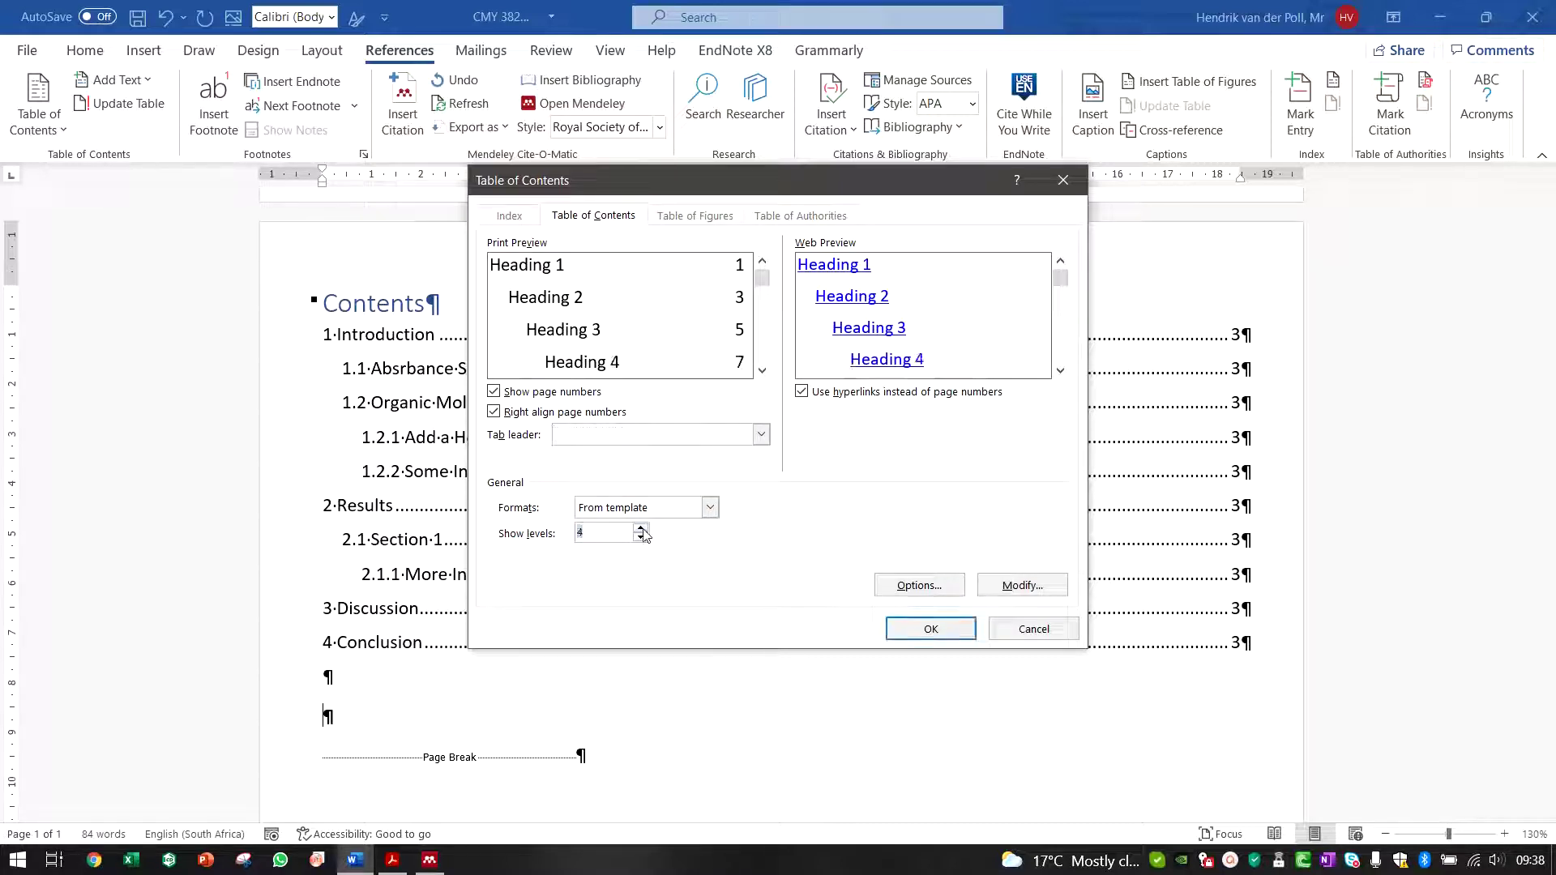
Modify the TOC 1 style to bold so the first-level entries in the table of contents stand out
{"action": "left_click", "coordinate": [1020, 585]}
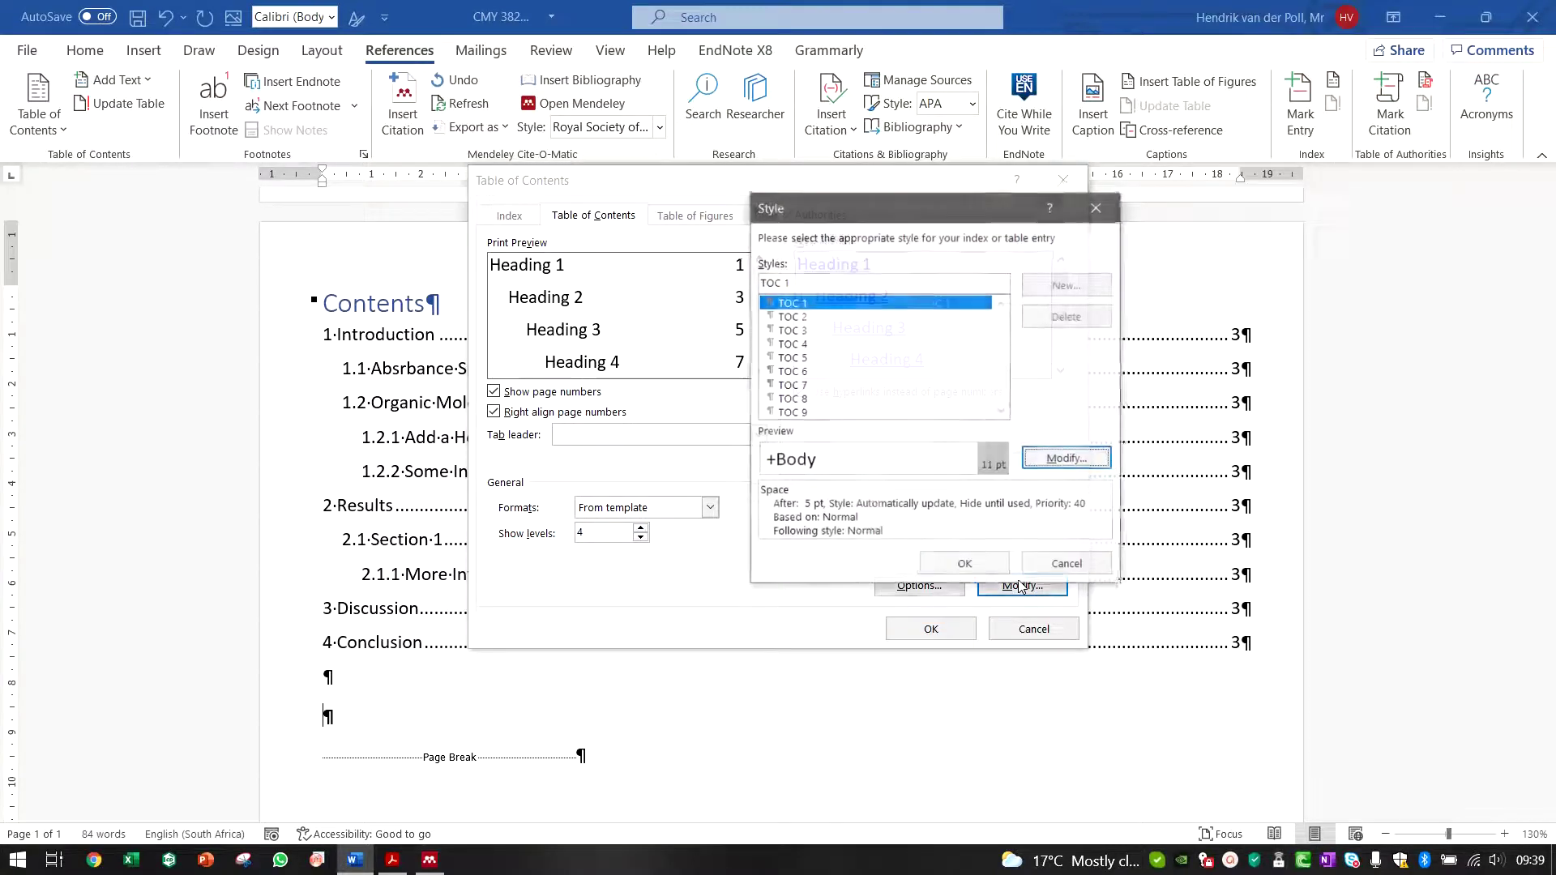
{"action": "left_click", "coordinate": [1067, 459]}
{"action": "left_click", "coordinate": [709, 323]}
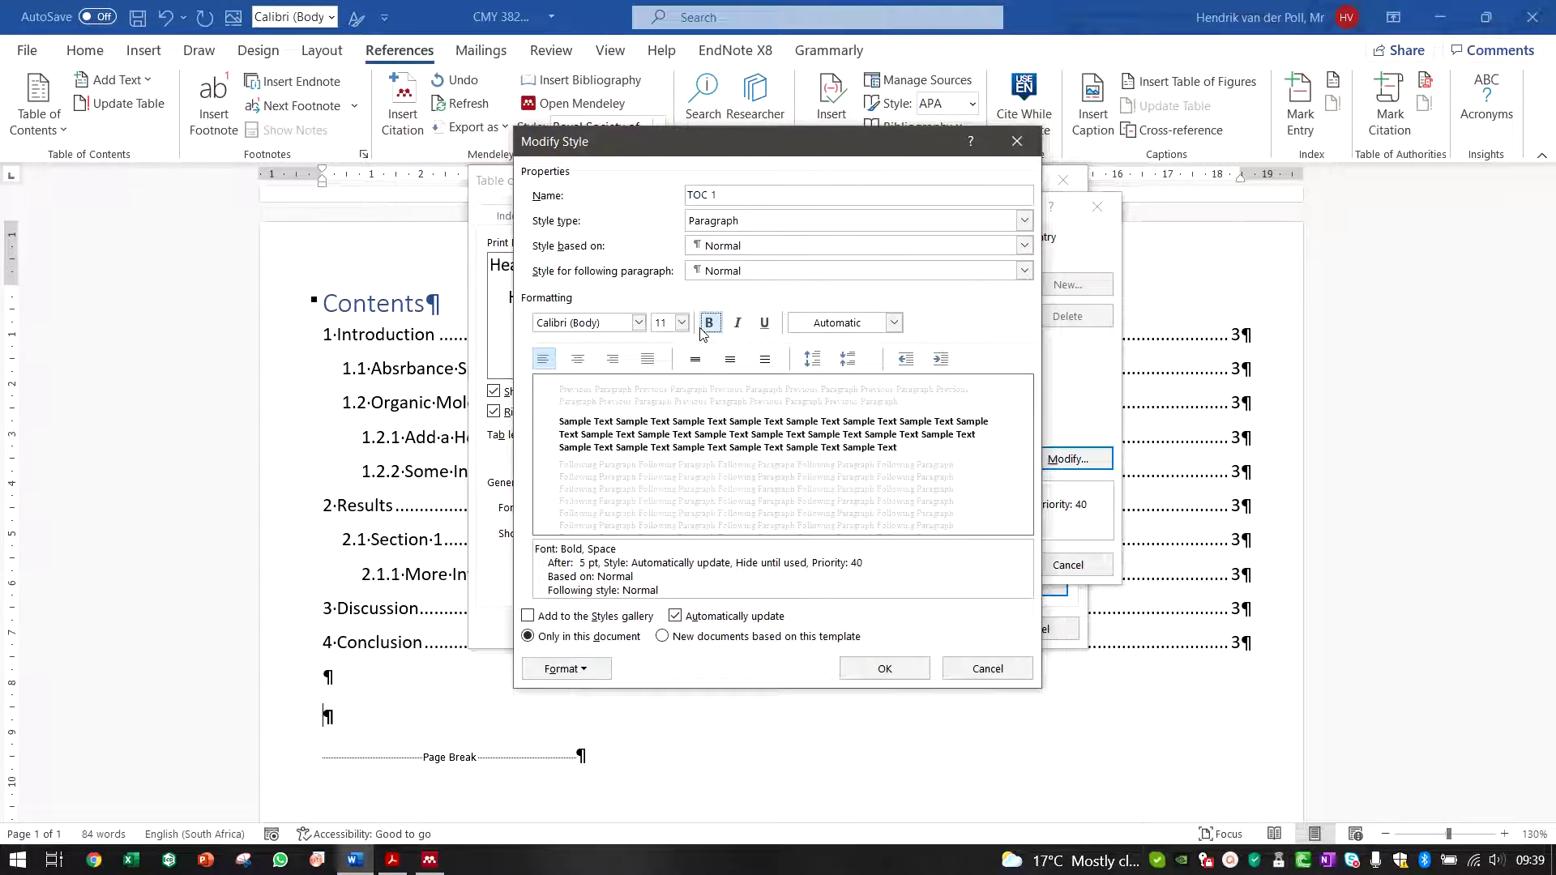
{"action": "left_click", "coordinate": [890, 669]}
{"action": "left_click", "coordinate": [965, 565]}
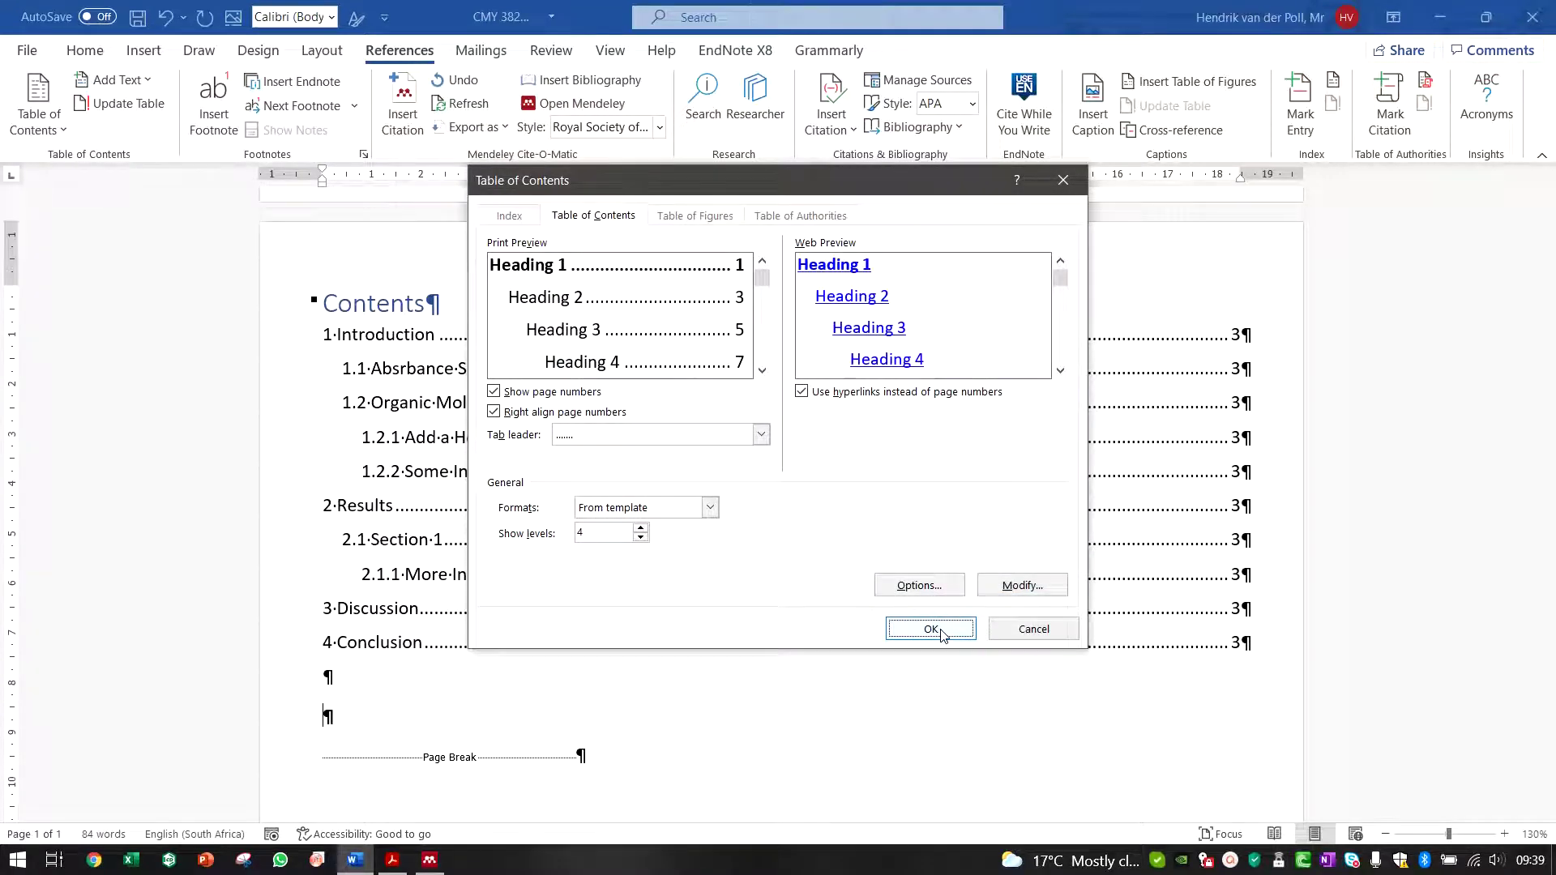
Set the tab leader to none again and replace the existing table of contents with the customised version
{"action": "left_click", "coordinate": [761, 434]}
{"action": "left_click", "coordinate": [651, 453]}
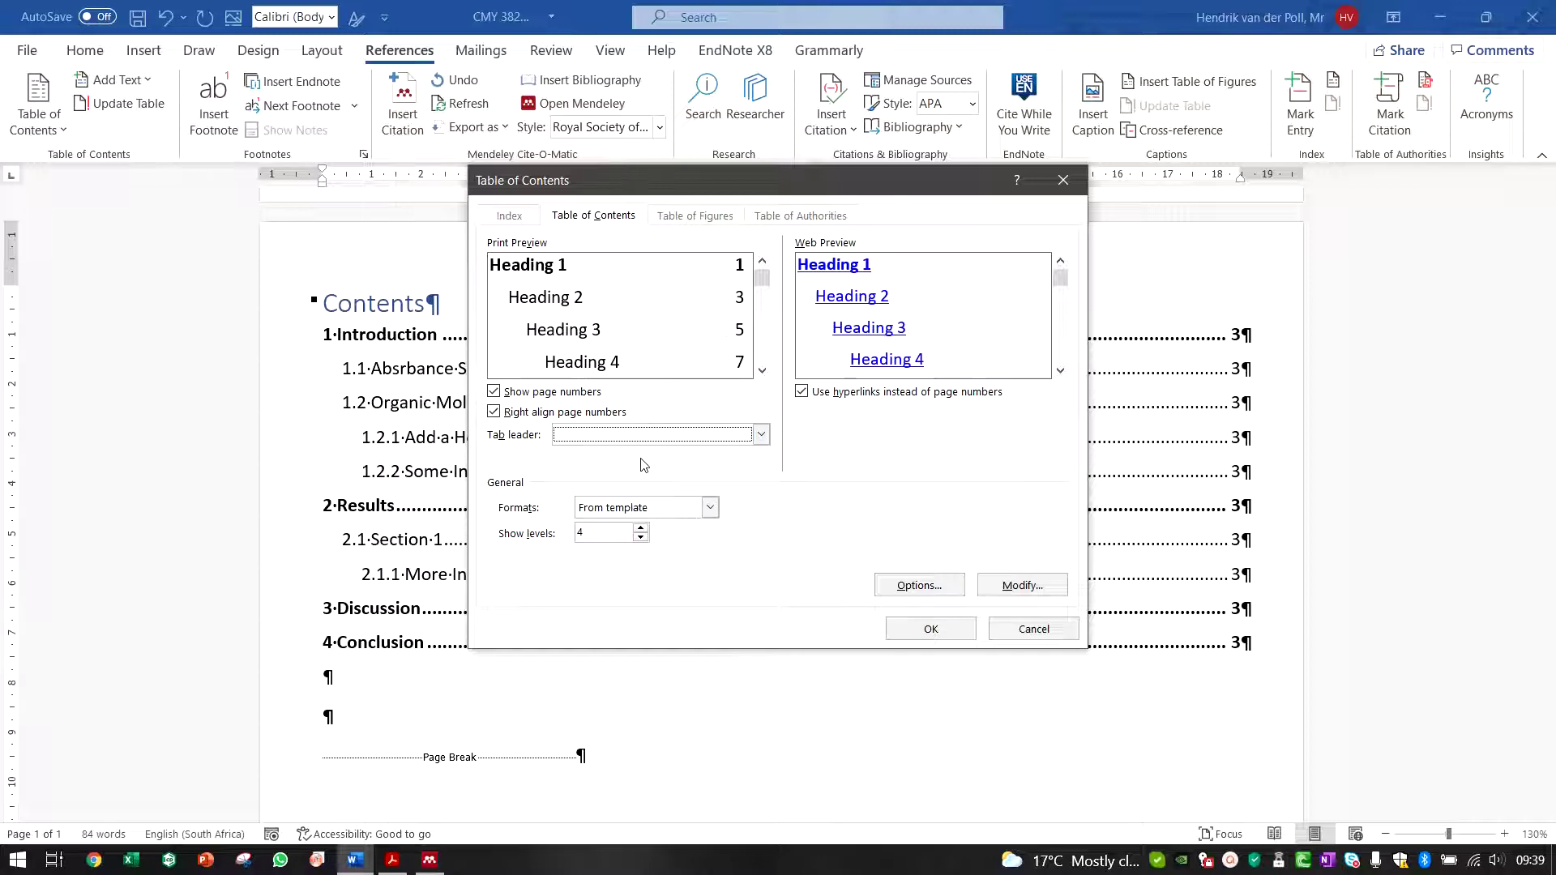
{"action": "left_click", "coordinate": [932, 629]}
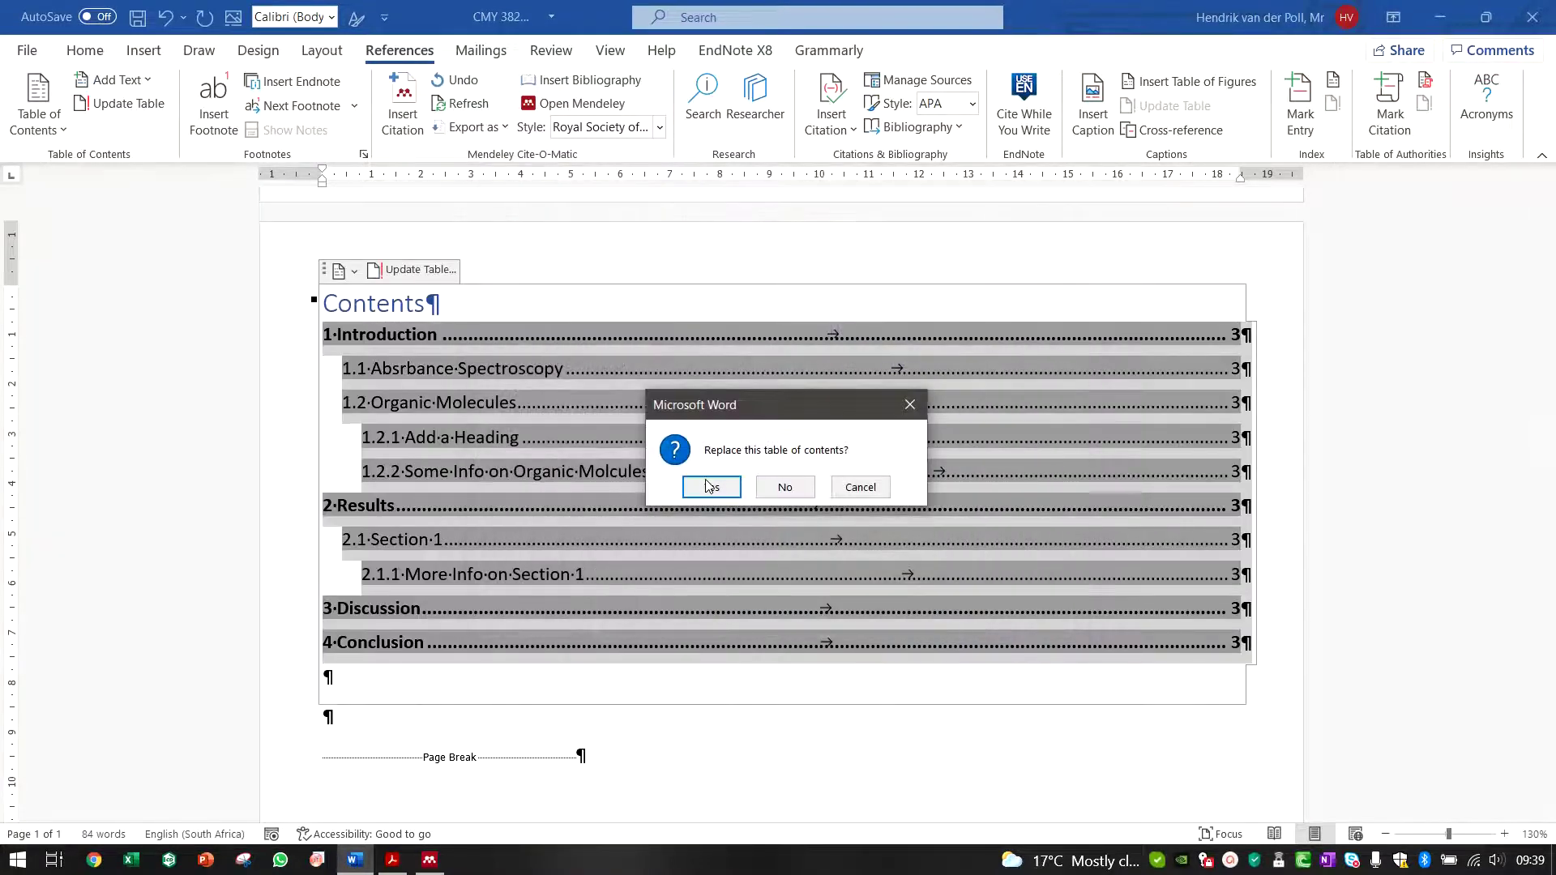
{"action": "left_click", "coordinate": [709, 488]}
{"action": "left_click", "coordinate": [635, 777]}
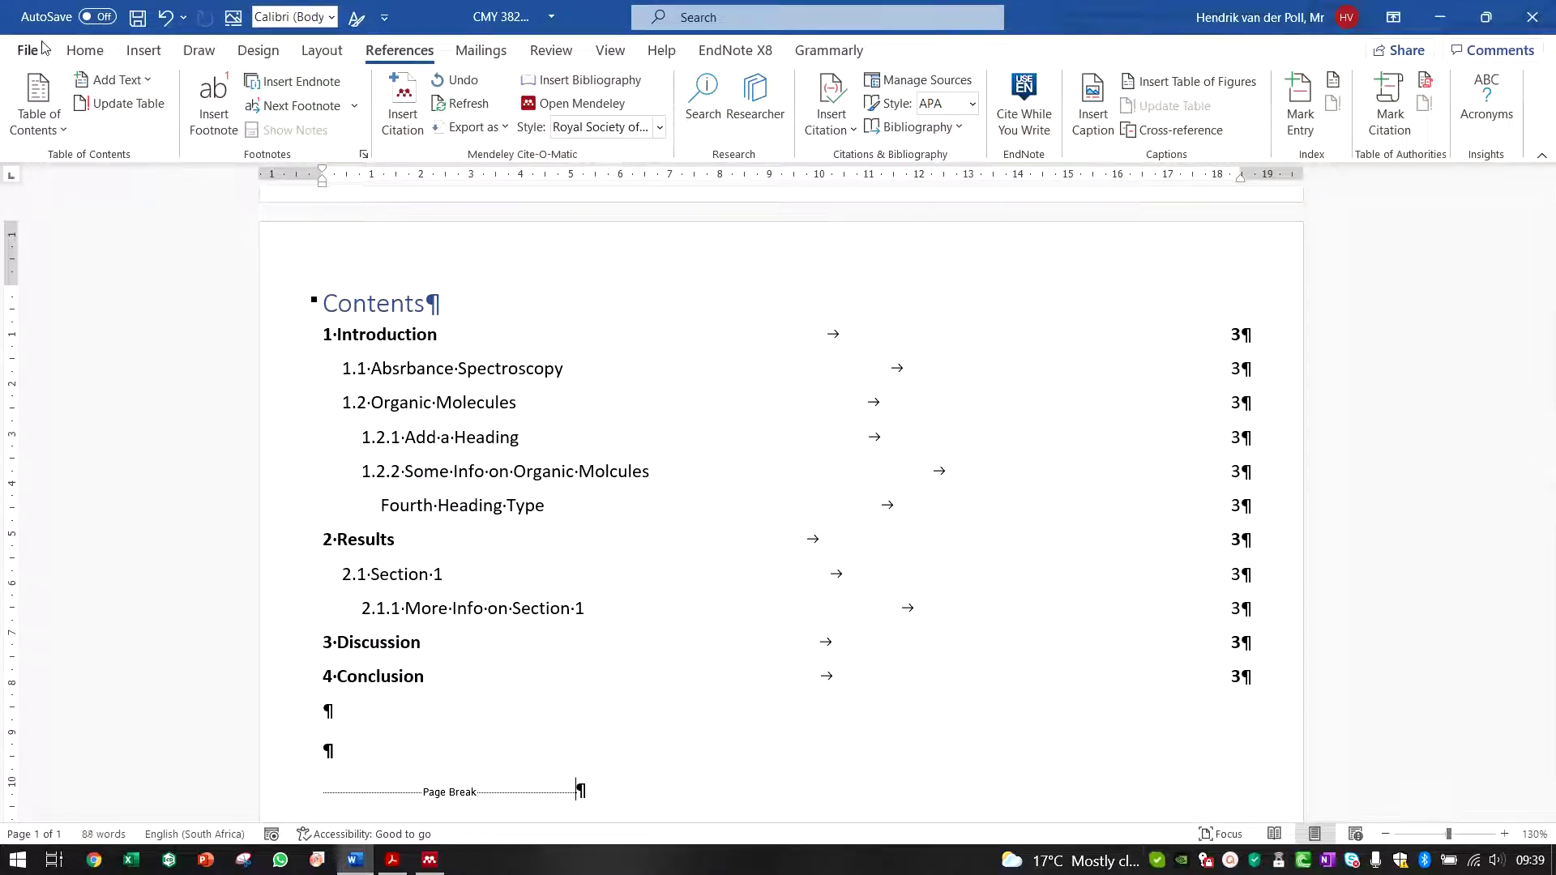
Hide the formatting marks and change the title above the contents entries to "Table of Contents"
{"action": "left_click", "coordinate": [85, 50]}
{"action": "left_click", "coordinate": [694, 91]}
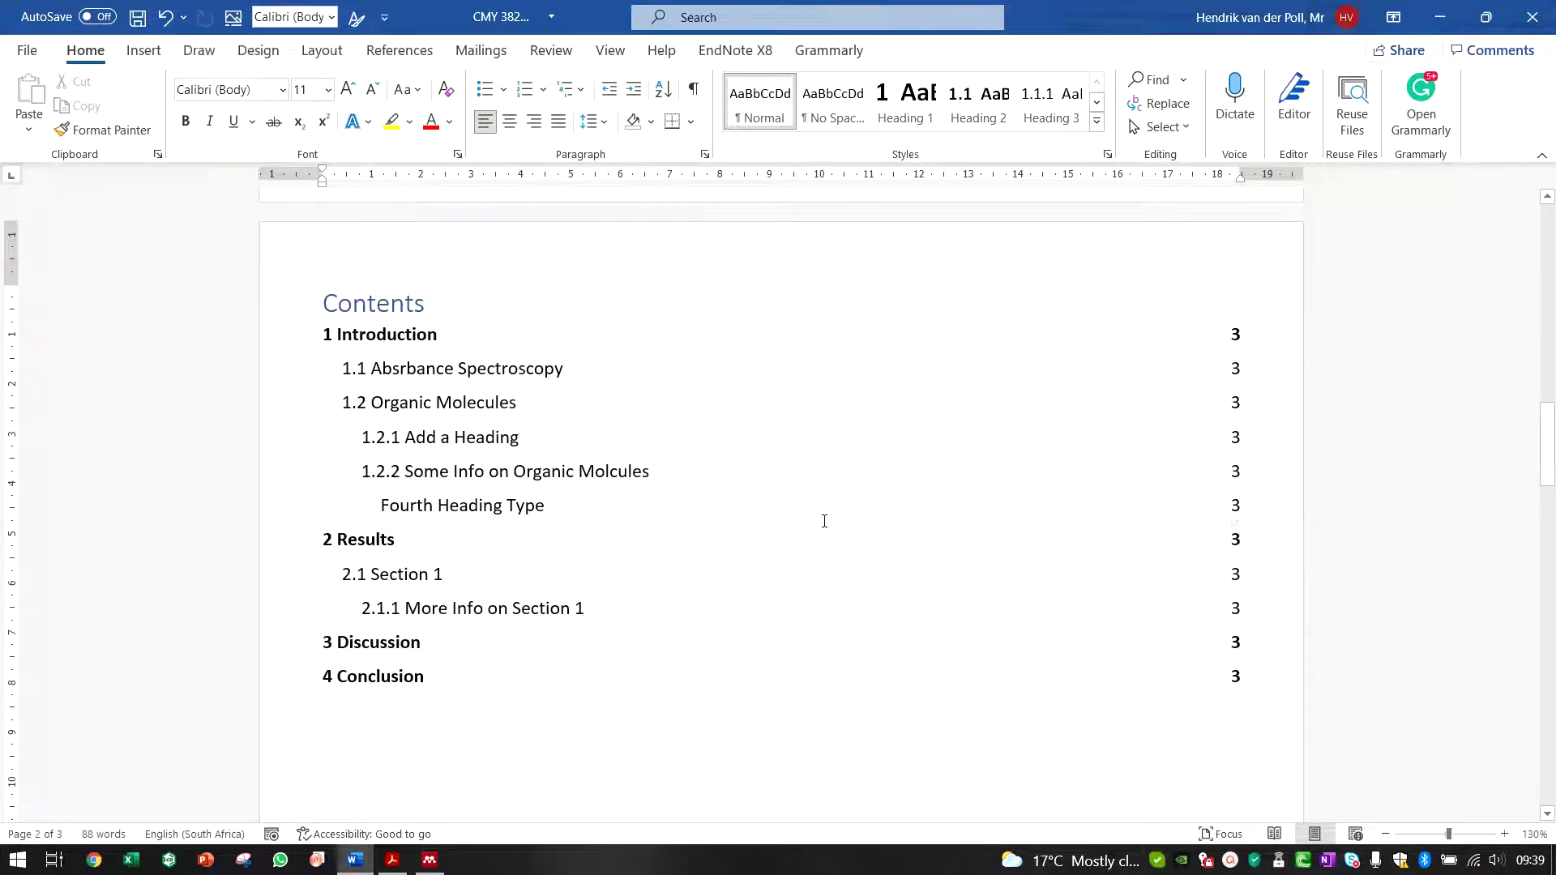
{"action": "left_click", "coordinate": [338, 304]}
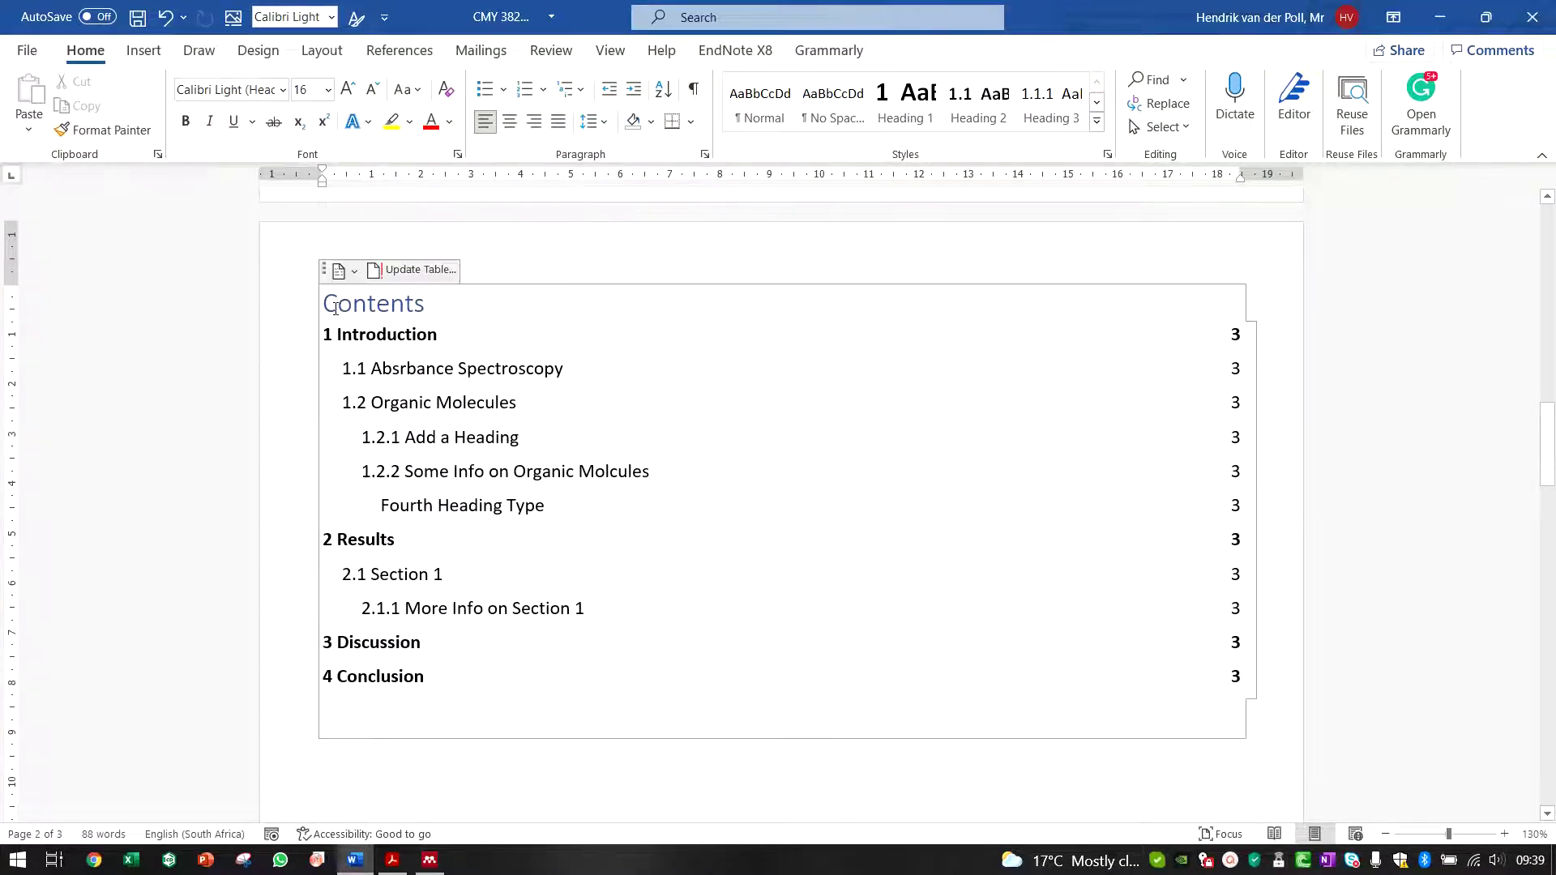
{"action": "key", "text": "BackSpace"}
{"action": "type", "text": "Table of "}
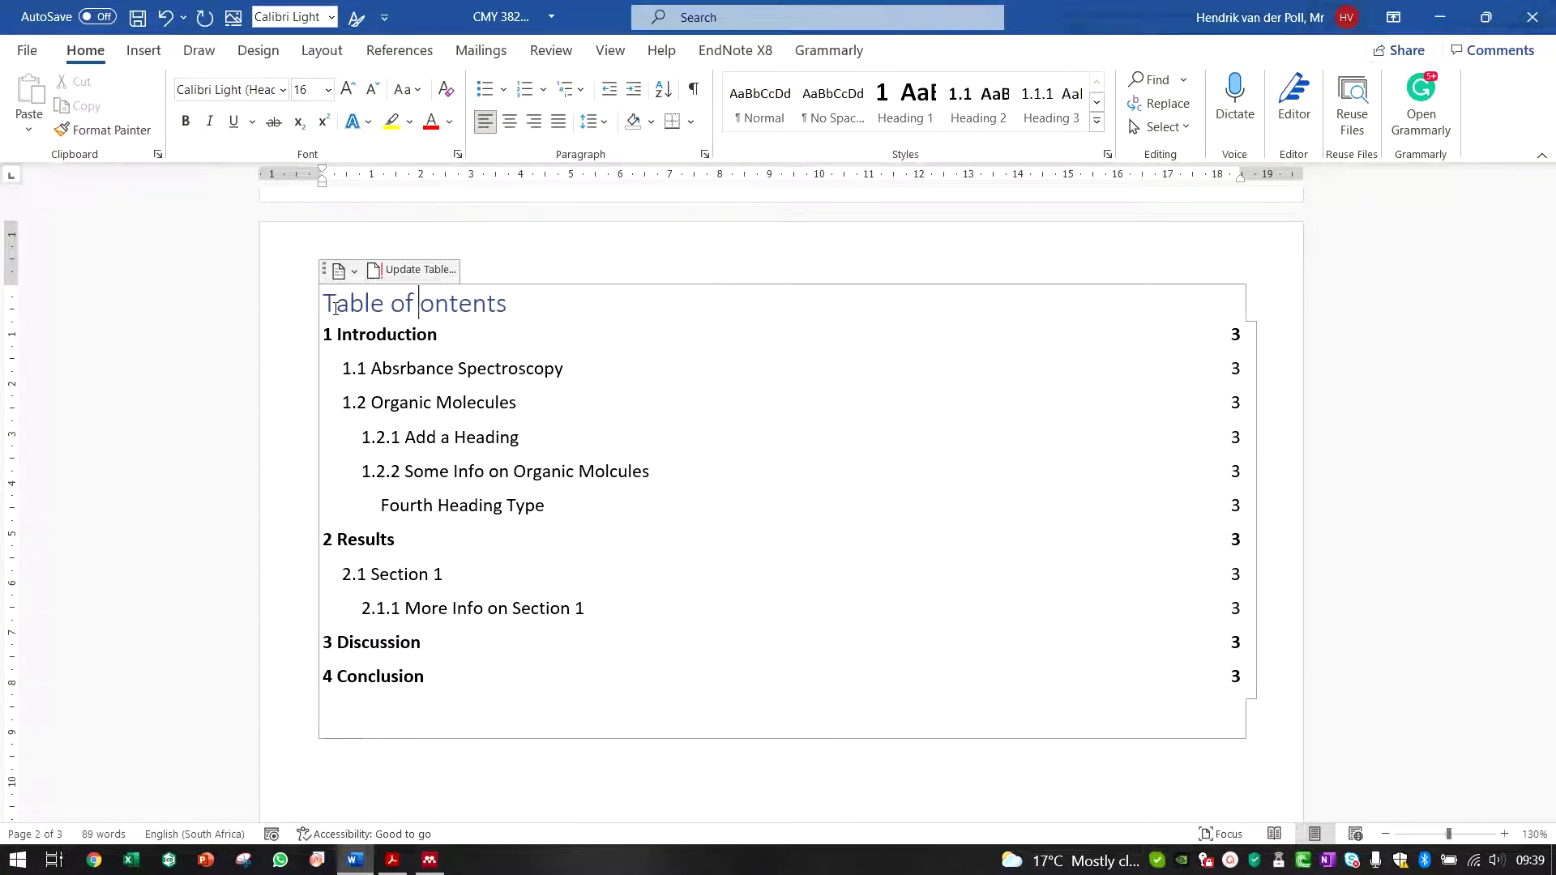
{"action": "type", "text": "C"}
Format the "Table of Contents" title in bold black Calibri (Body) at 20 pt
{"action": "left_click", "coordinate": [175, 306]}
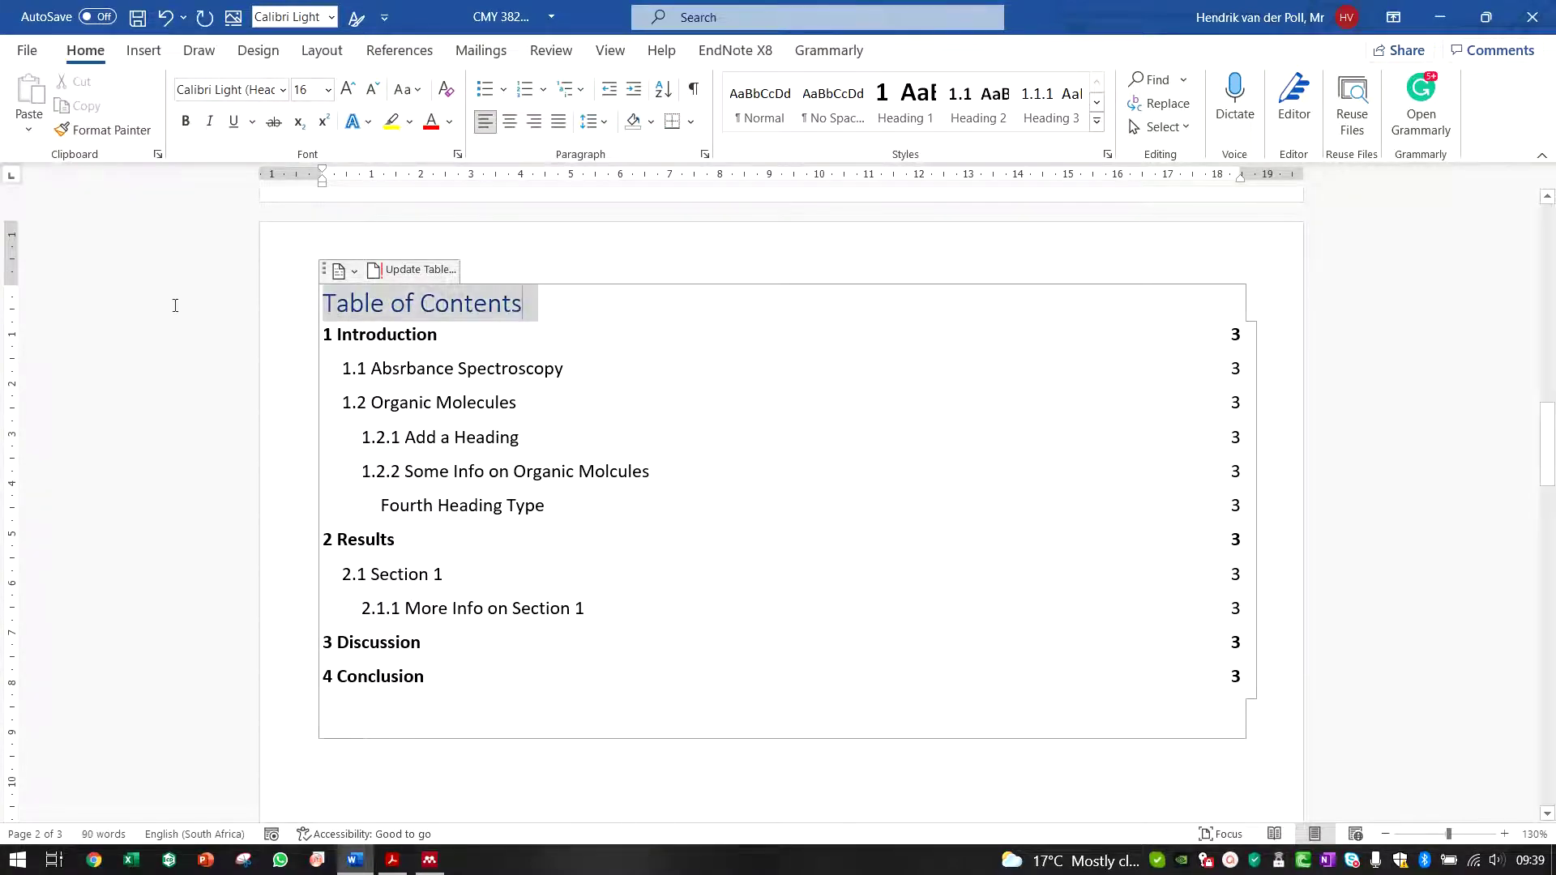
{"action": "left_click", "coordinate": [908, 98]}
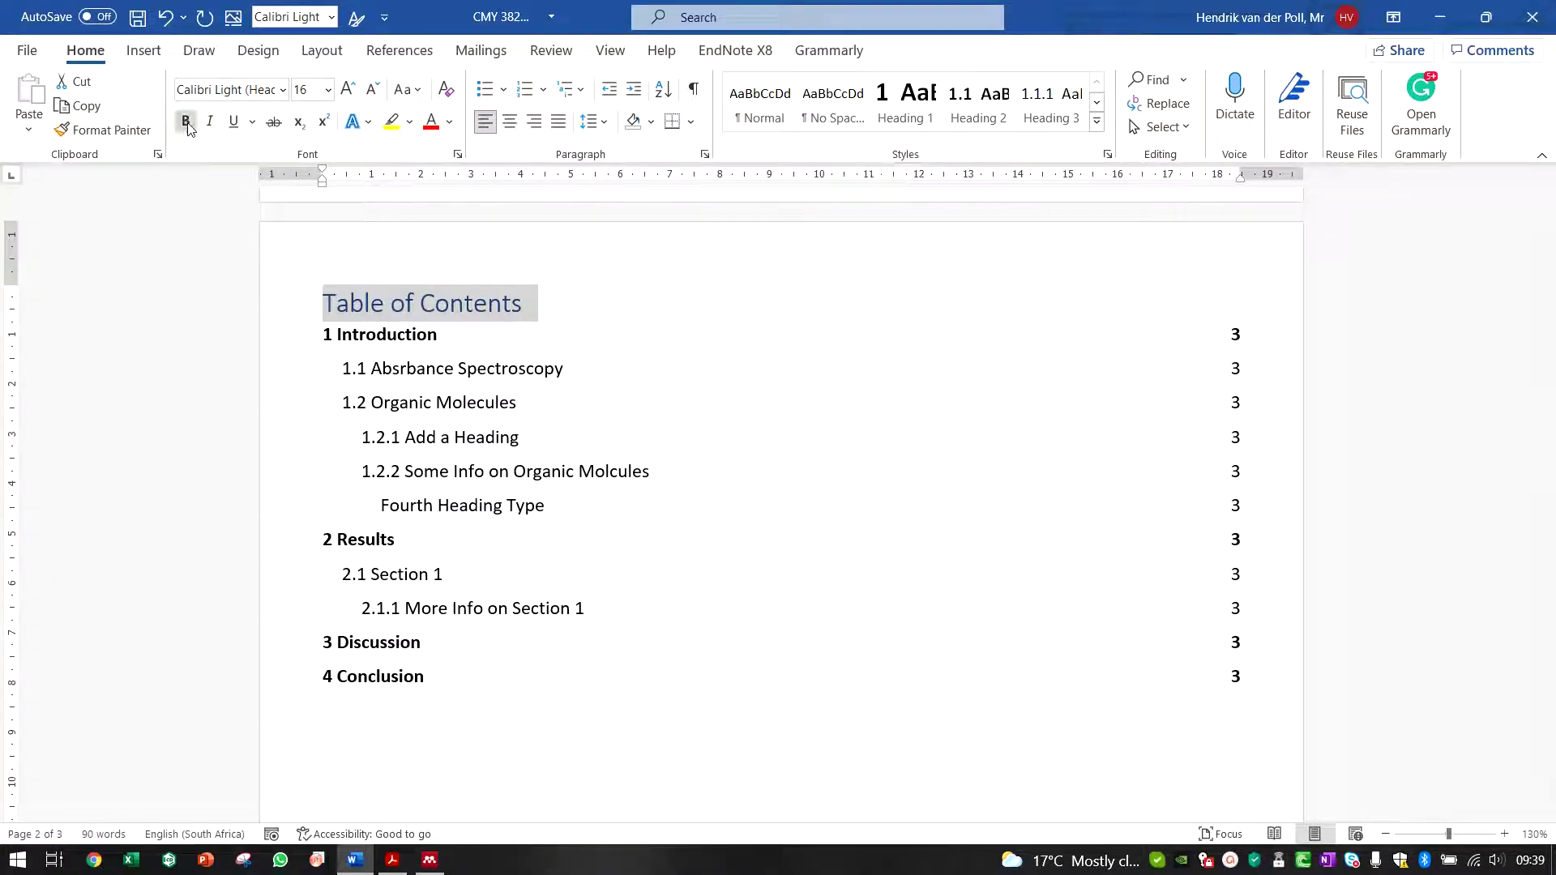
{"action": "left_click", "coordinate": [281, 89]}
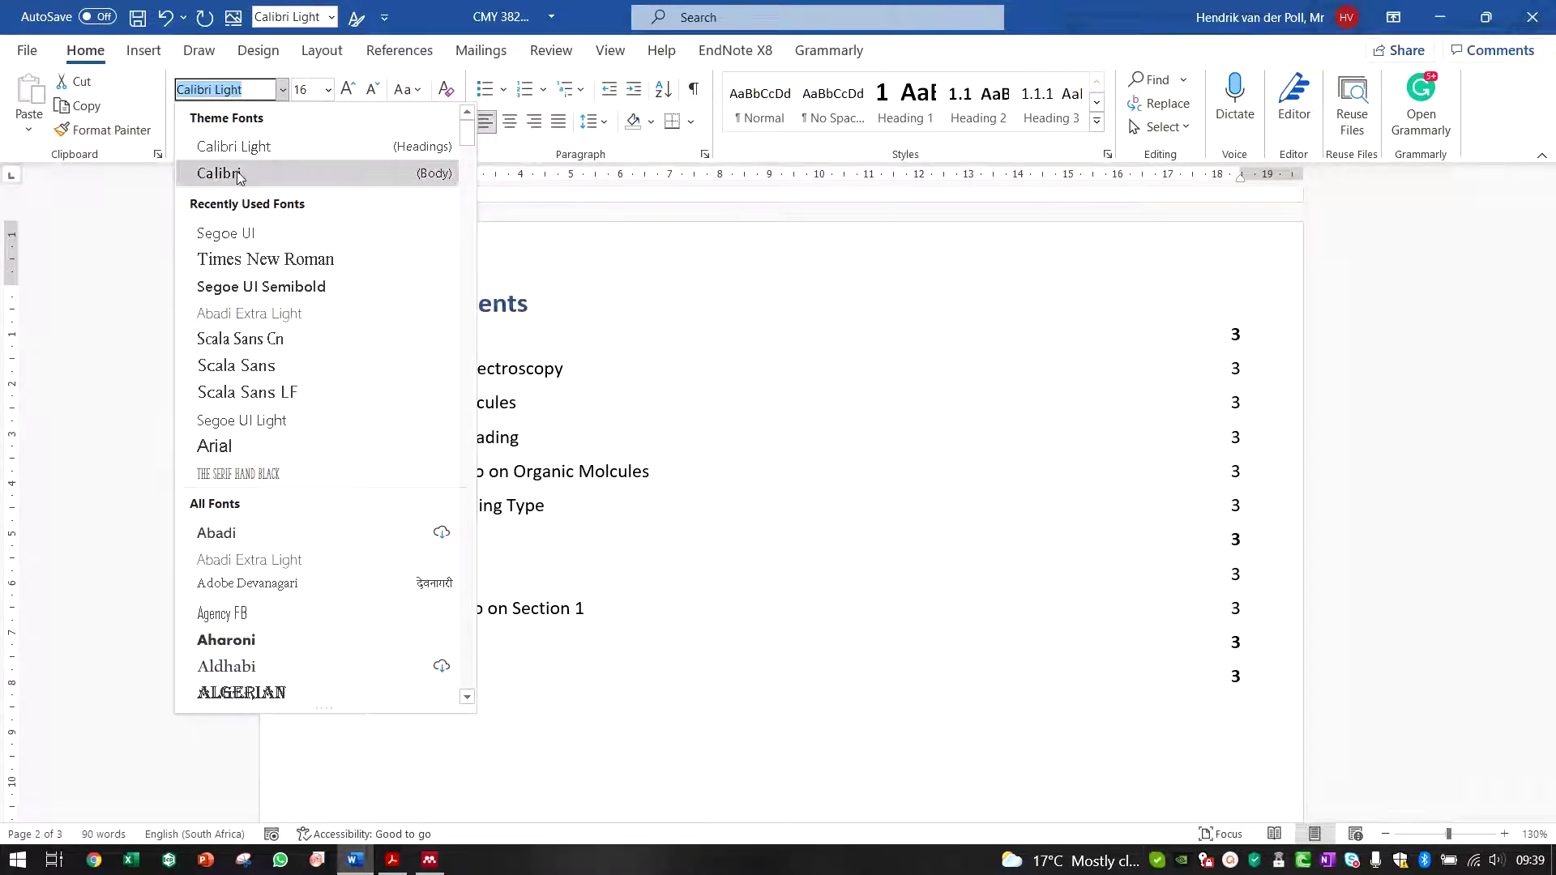
{"action": "left_click", "coordinate": [237, 170]}
{"action": "left_click", "coordinate": [448, 122]}
{"action": "left_click", "coordinate": [456, 146]}
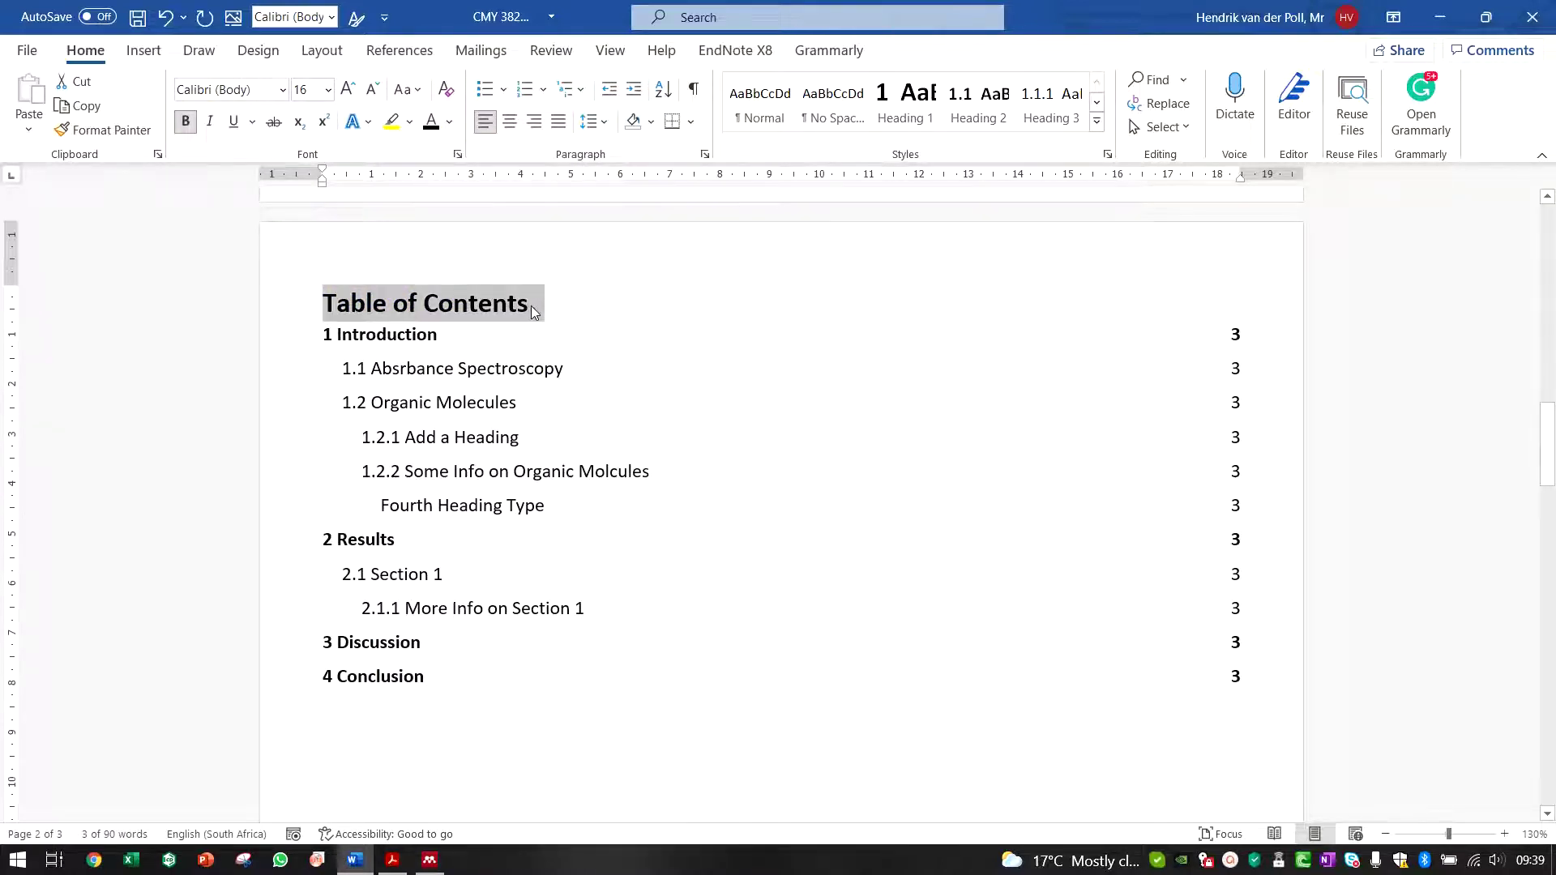
{"action": "left_click", "coordinate": [347, 89]}
{"action": "left_click", "coordinate": [347, 89]}
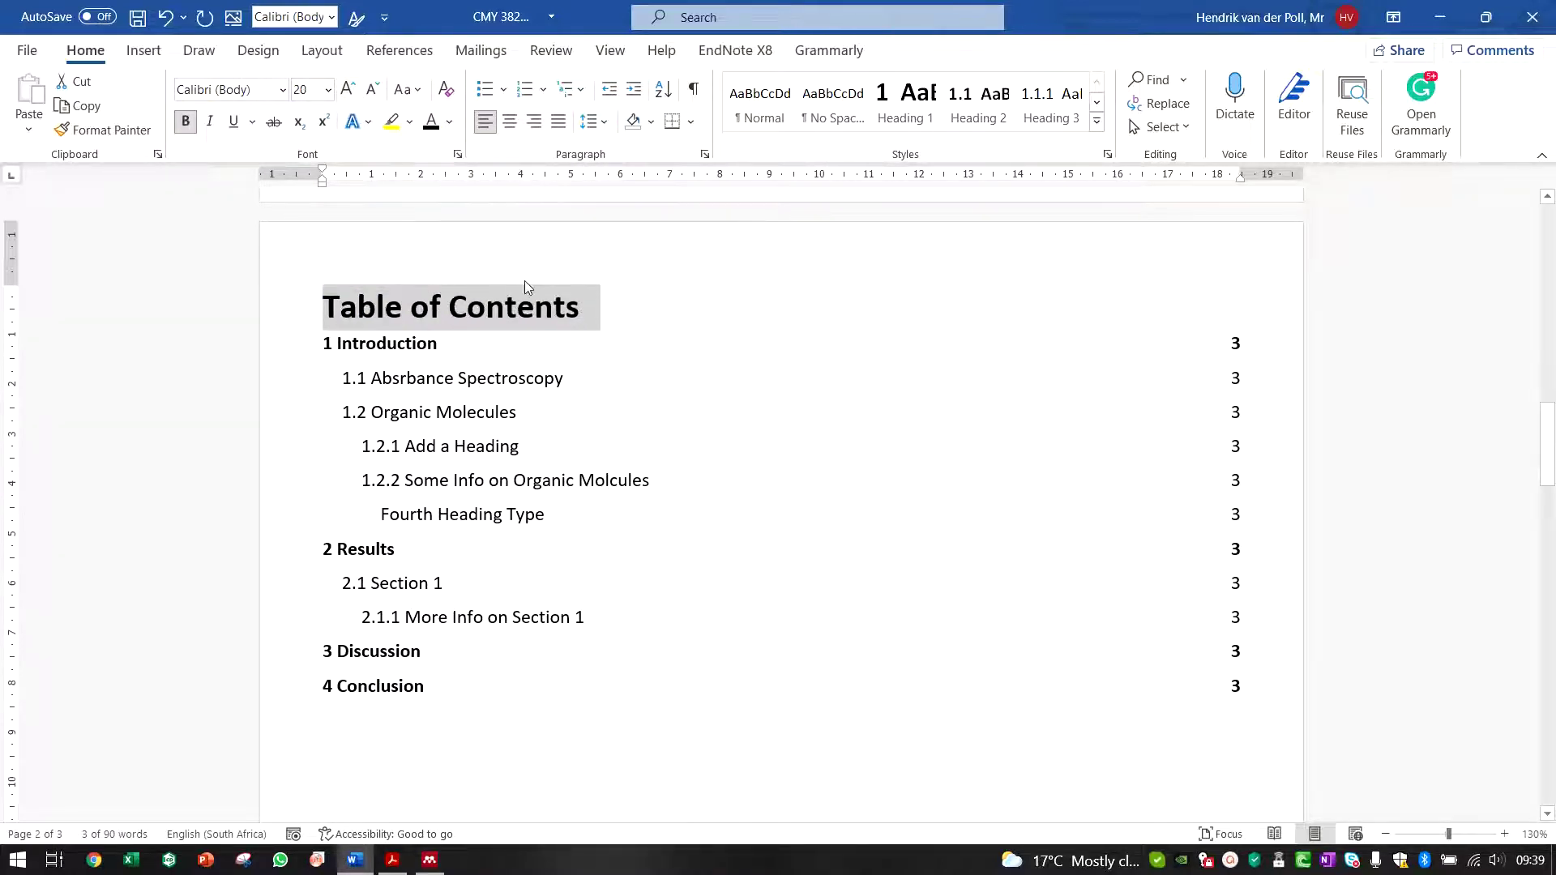
Insert a blank line between the "Table of Contents" title and the first entry
{"action": "left_click", "coordinate": [664, 321]}
{"action": "key", "text": "Return"}
{"action": "scroll", "coordinate": [649, 734], "scroll_direction": "down", "scroll_amount": 1}
{"action": "scroll", "coordinate": [746, 711], "scroll_direction": "up", "scroll_amount": 2}
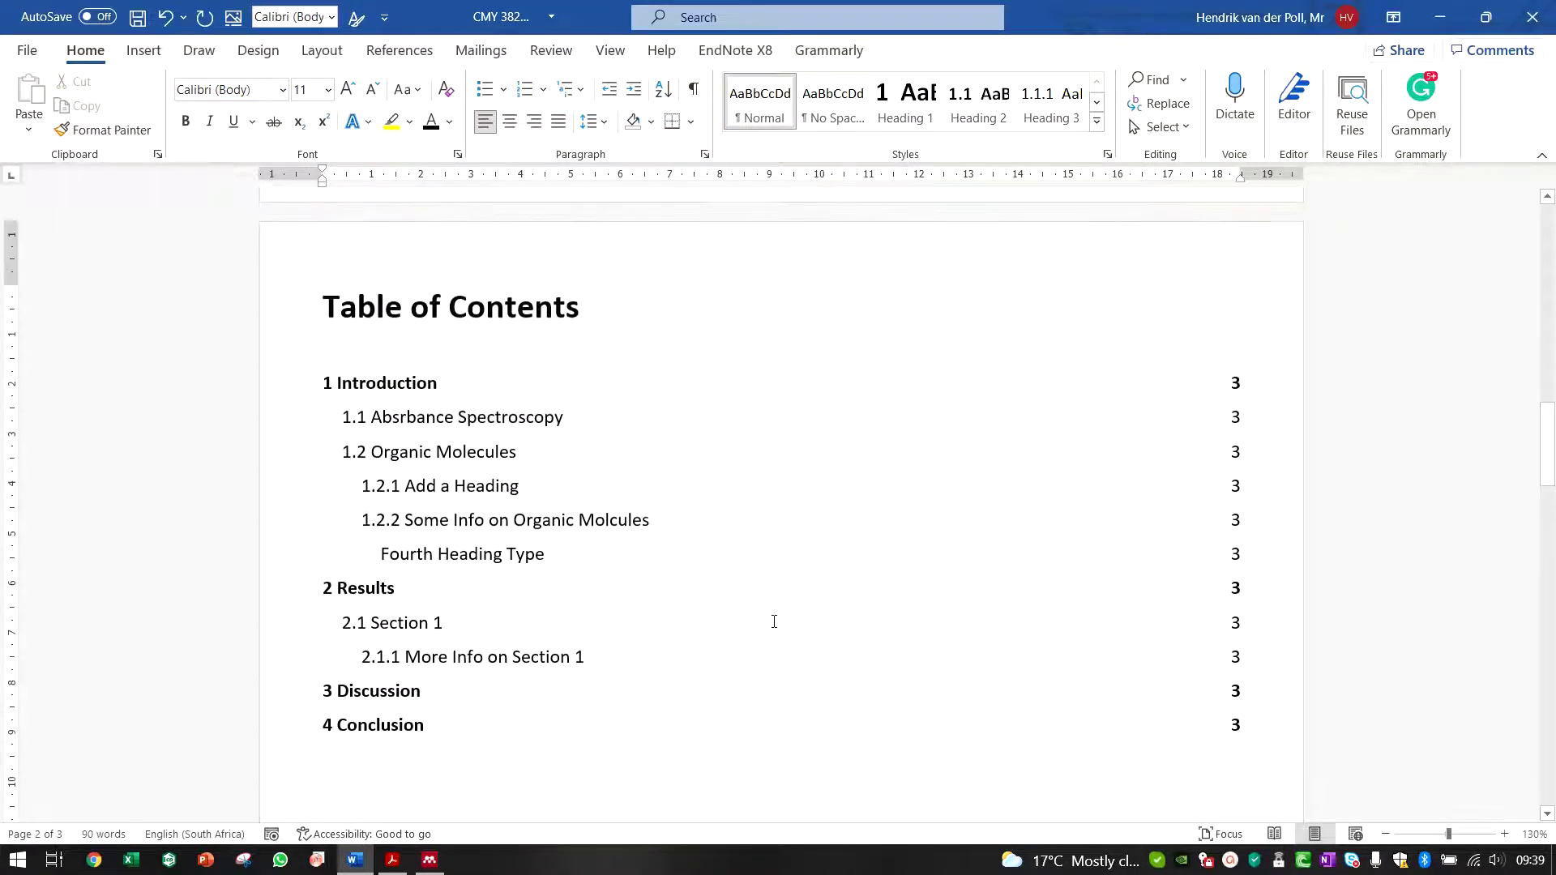
Update the entire table of contents, choosing the full table rather than only its page numbers
{"action": "left_click", "coordinate": [404, 383]}
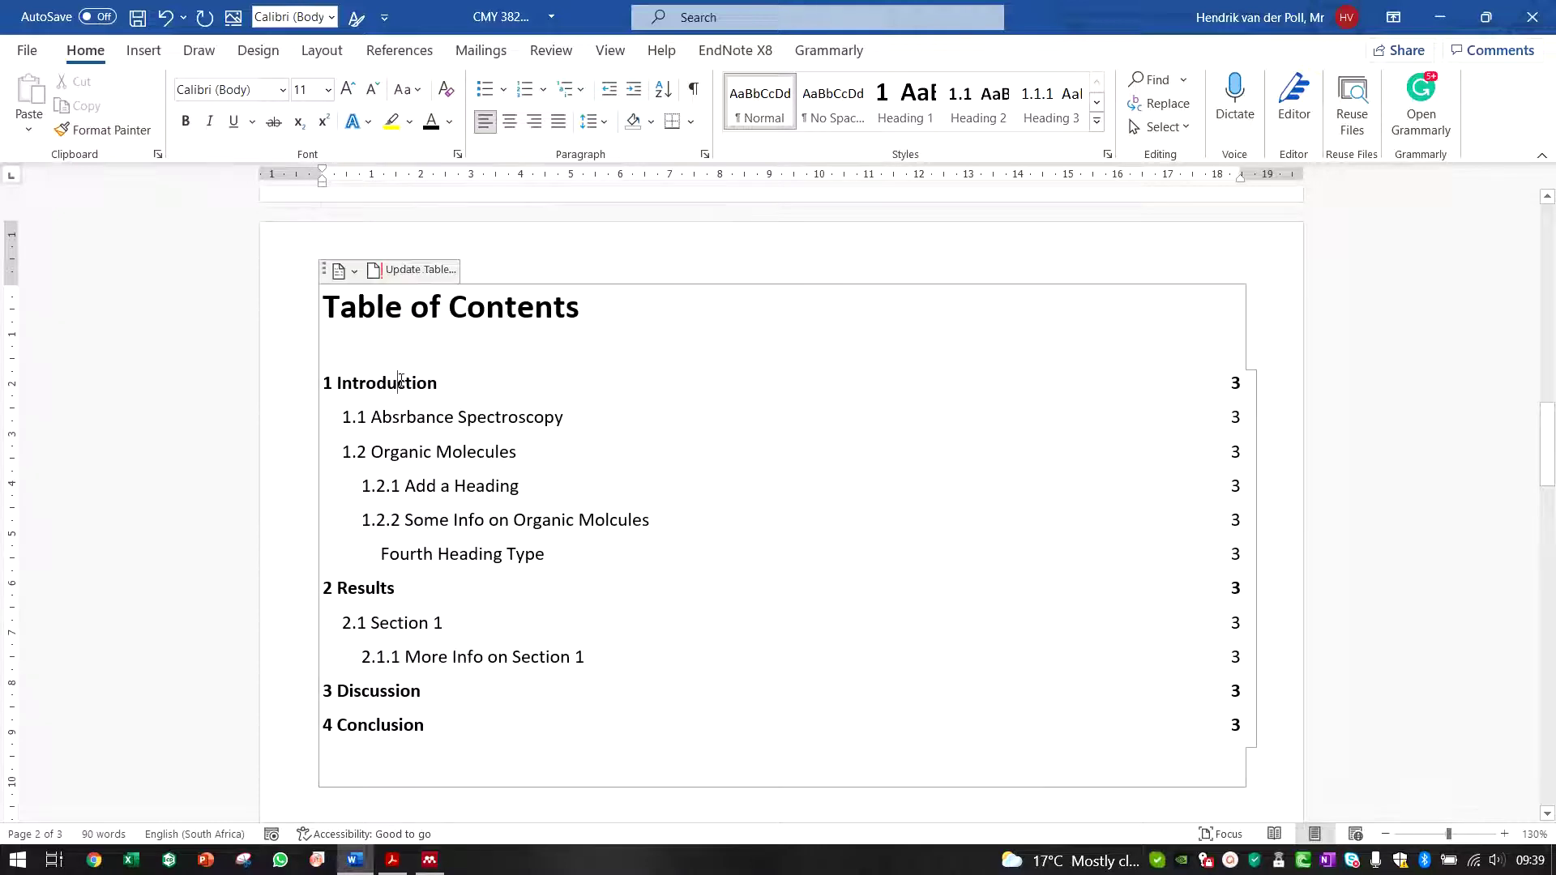
{"action": "left_click", "coordinate": [446, 278]}
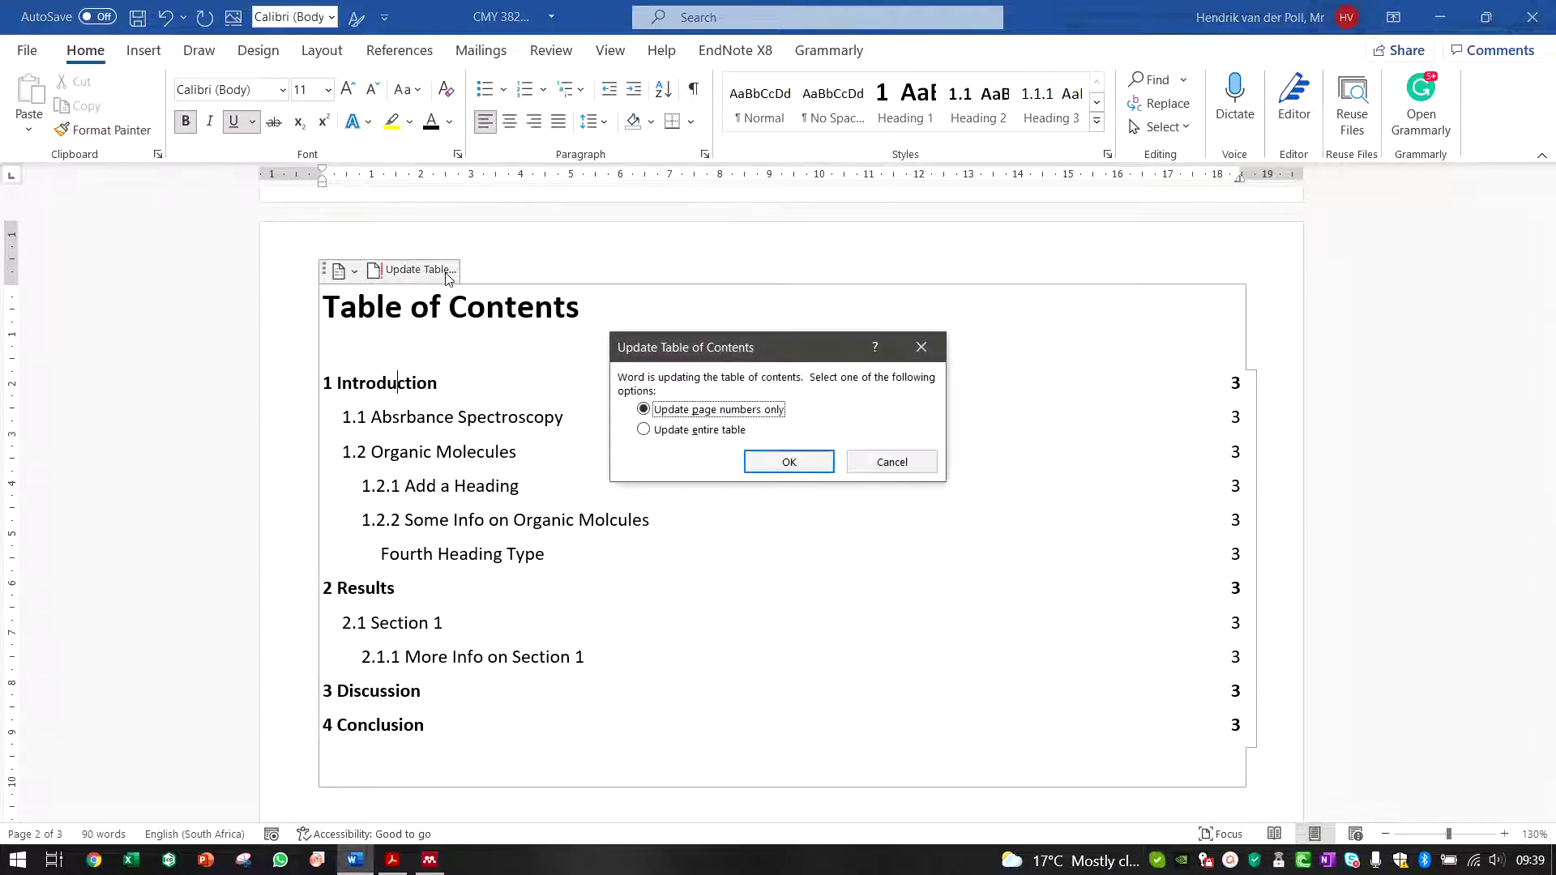
{"action": "left_click", "coordinate": [697, 430]}
{"action": "left_click", "coordinate": [798, 462]}
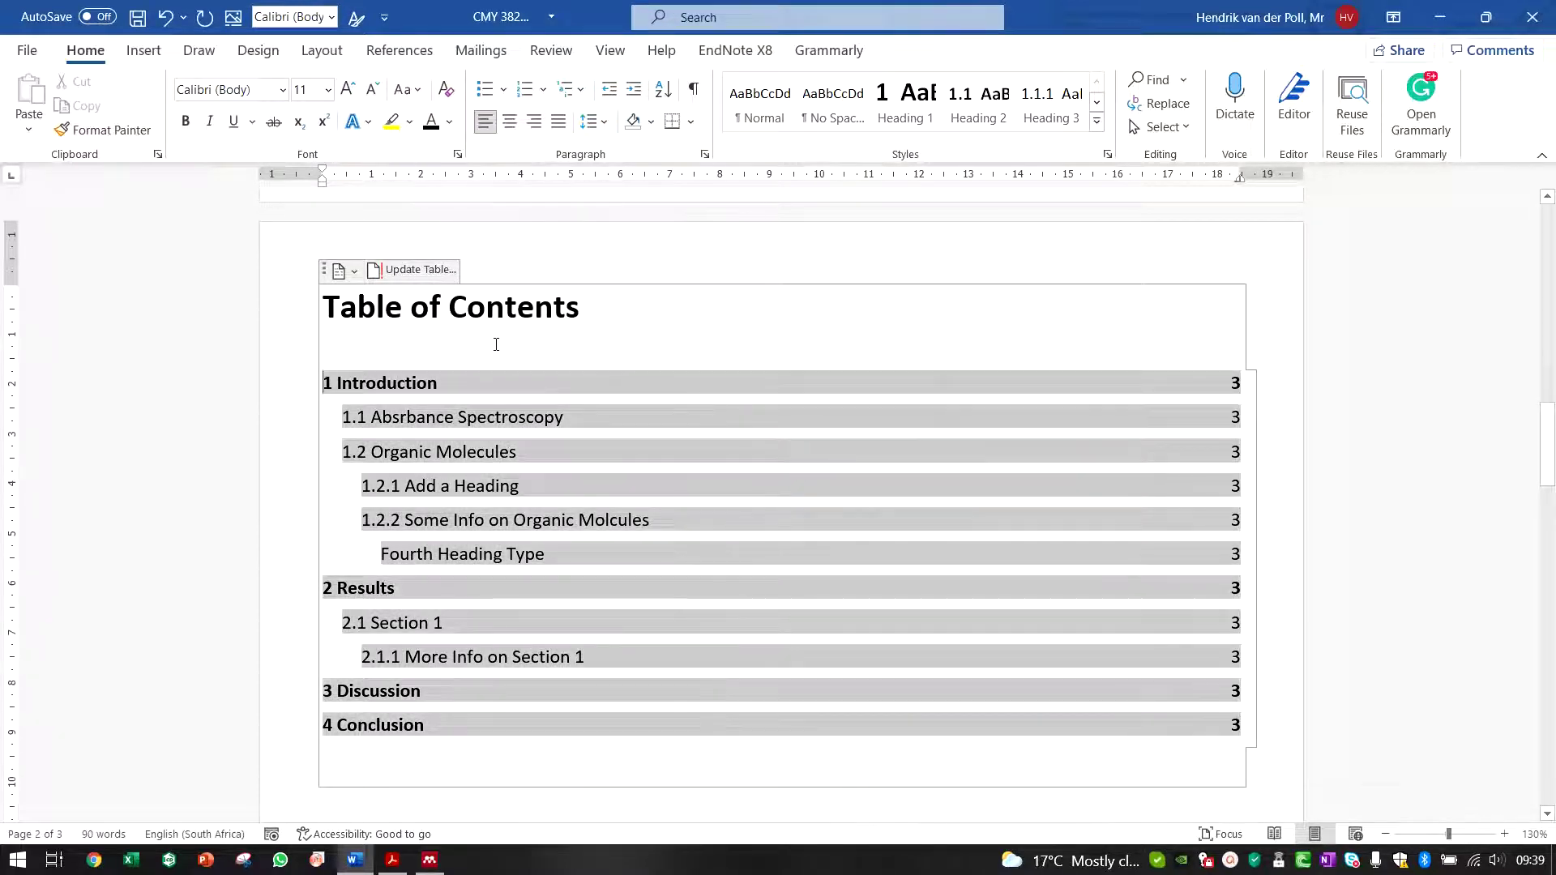
Examine the entries and page numbers in the table of contents, comparing them with the title page and the body headings
{"action": "left_click", "coordinate": [419, 308]}
{"action": "scroll", "coordinate": [604, 333], "scroll_direction": "down", "scroll_amount": 3}
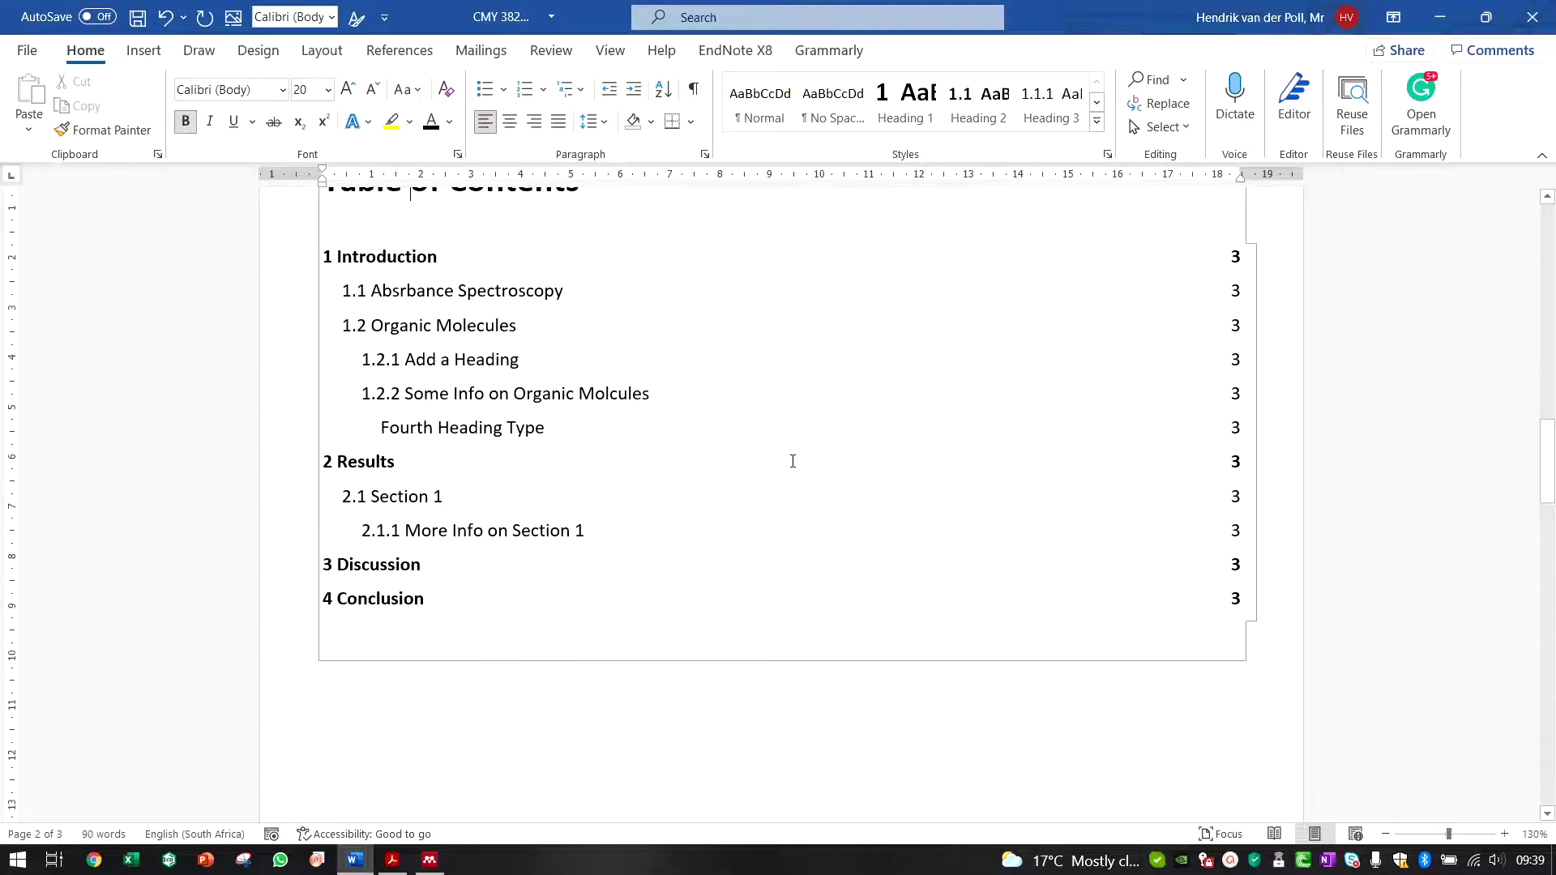
{"action": "left_click", "coordinate": [1246, 254]}
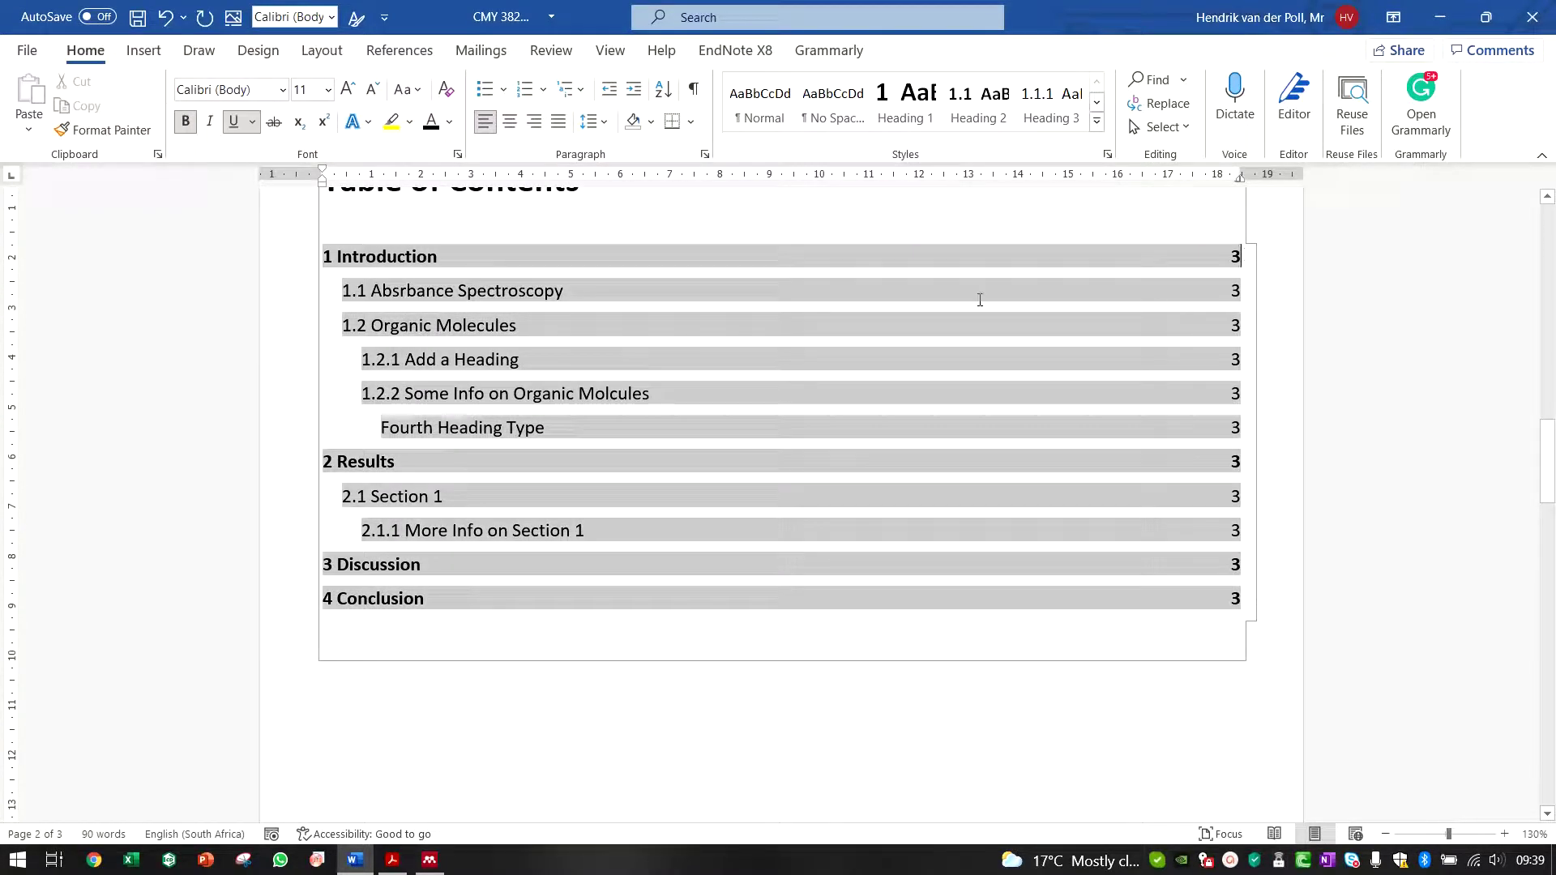
{"action": "left_click", "coordinate": [571, 427]}
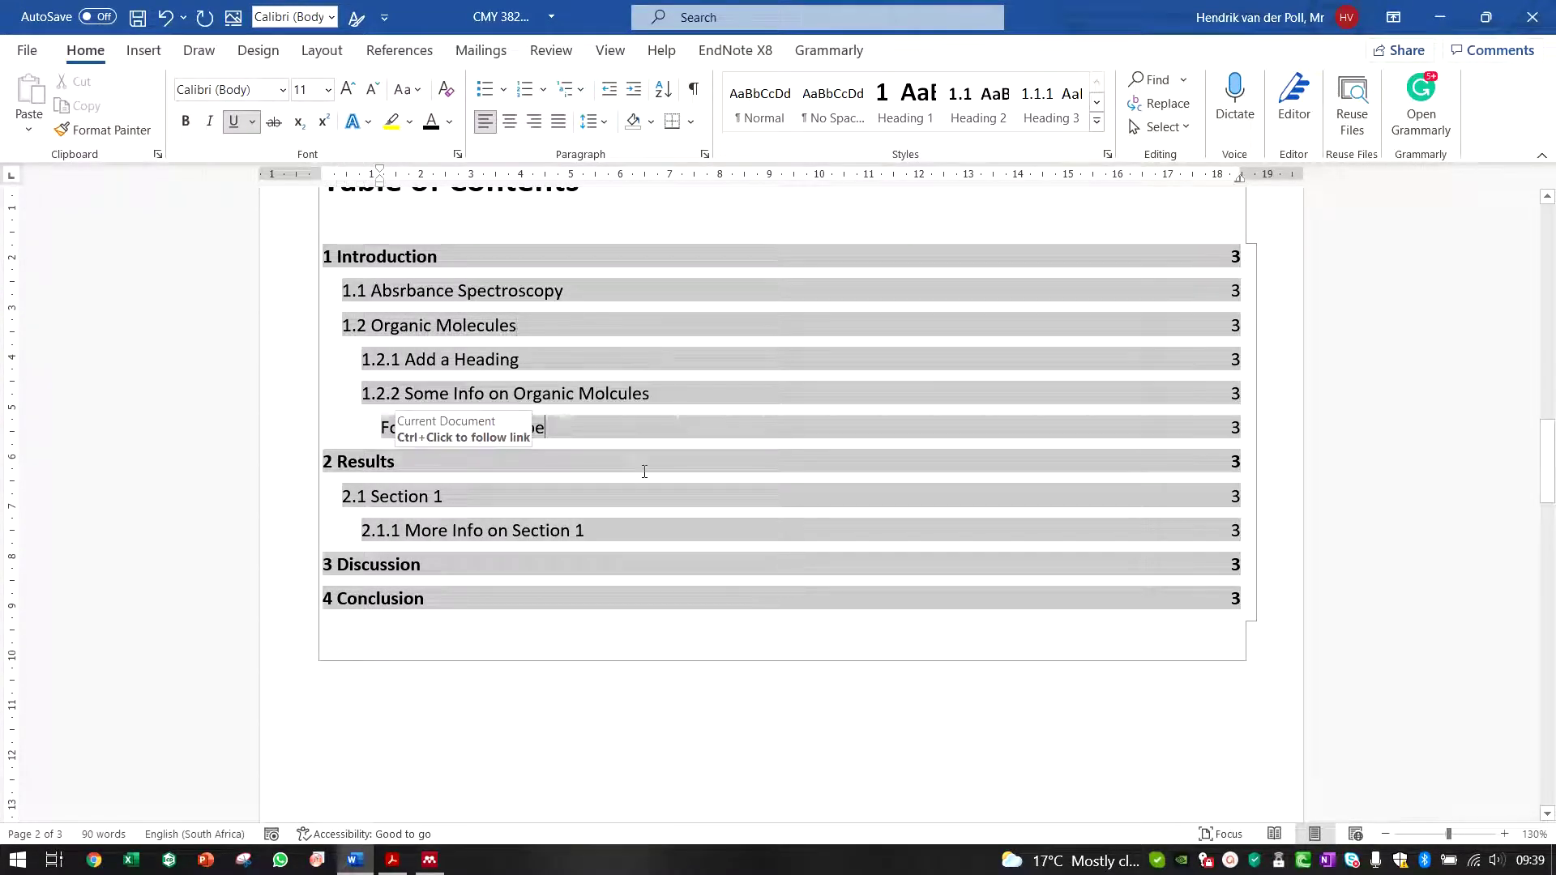
{"action": "scroll", "coordinate": [645, 466], "scroll_direction": "down", "scroll_amount": 1}
{"action": "left_click", "coordinate": [744, 618]}
{"action": "scroll", "coordinate": [755, 614], "scroll_direction": "up", "scroll_amount": 20}
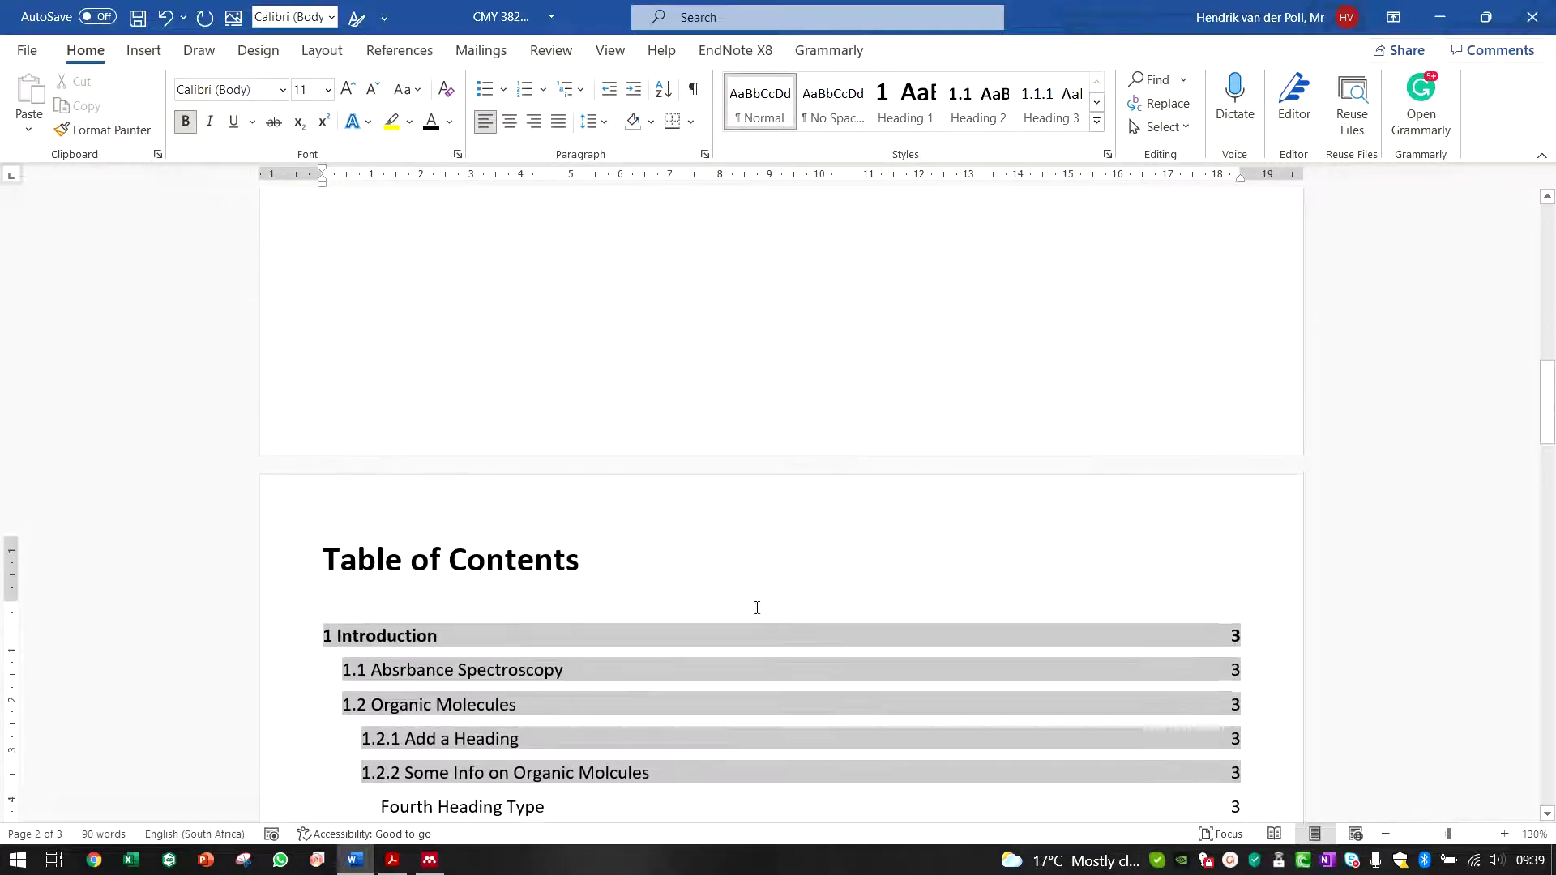
{"action": "scroll", "coordinate": [640, 496], "scroll_direction": "down", "scroll_amount": 17}
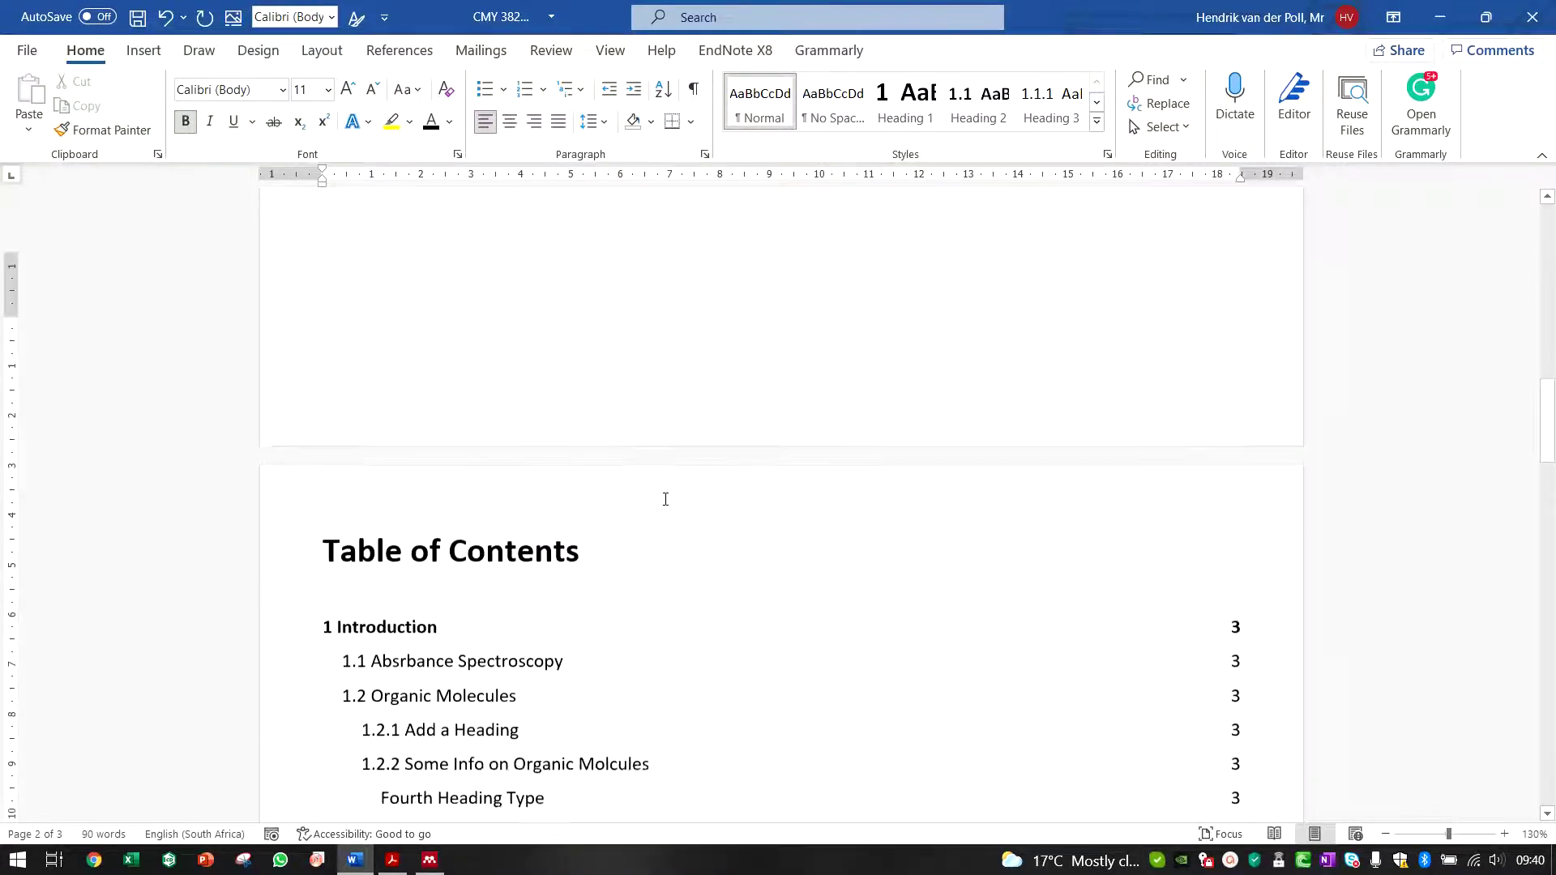
{"action": "left_click", "coordinate": [1227, 422]}
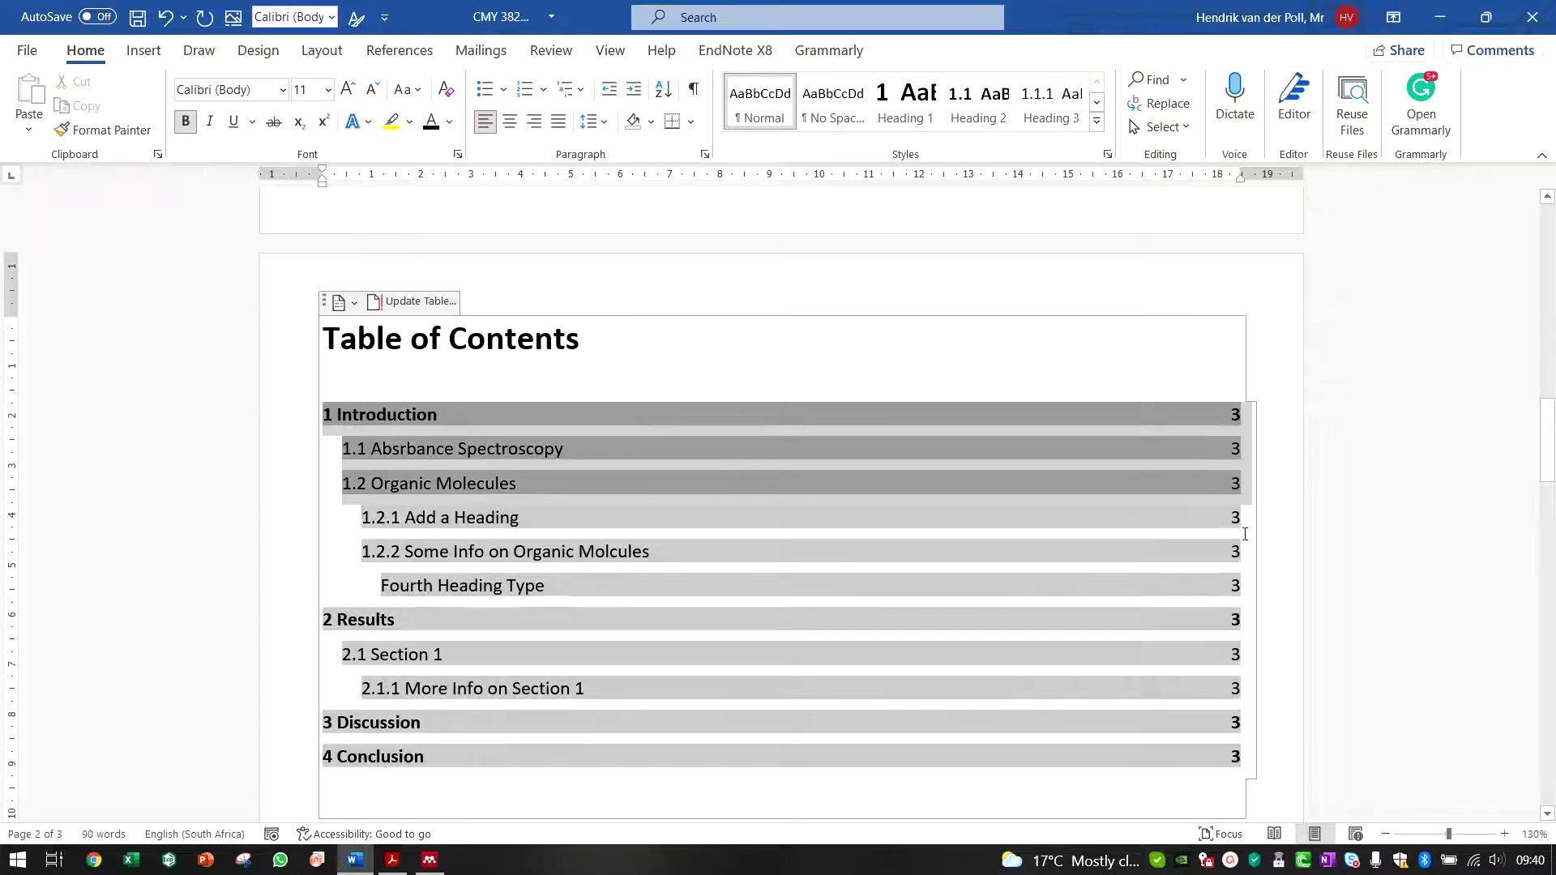
{"action": "scroll", "coordinate": [966, 517], "scroll_direction": "down", "scroll_amount": 20}
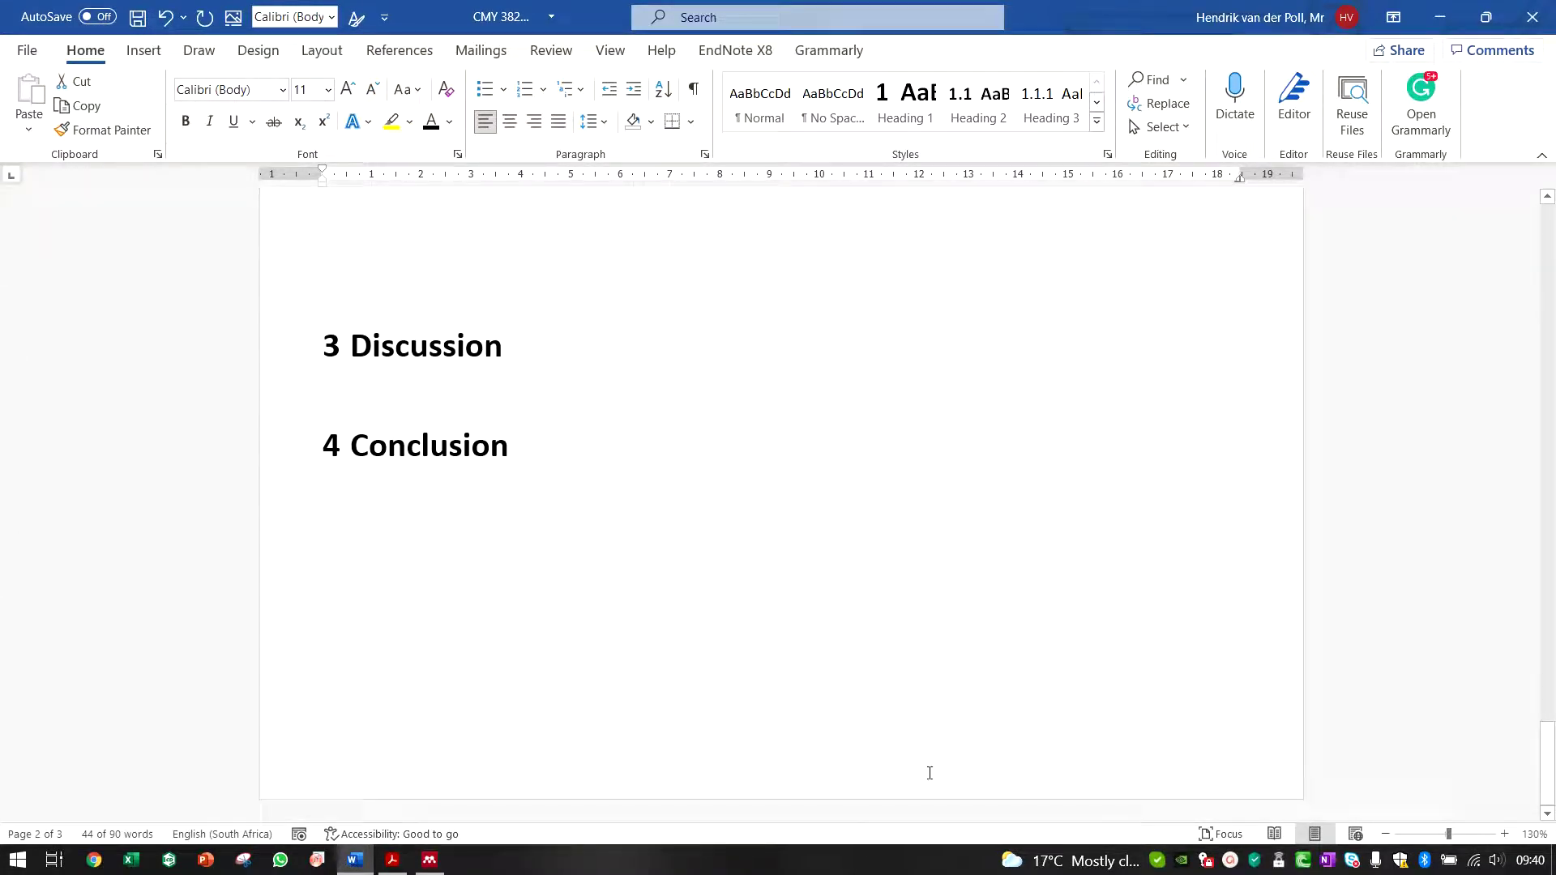
{"action": "scroll", "coordinate": [794, 562], "scroll_direction": "up", "scroll_amount": 18}
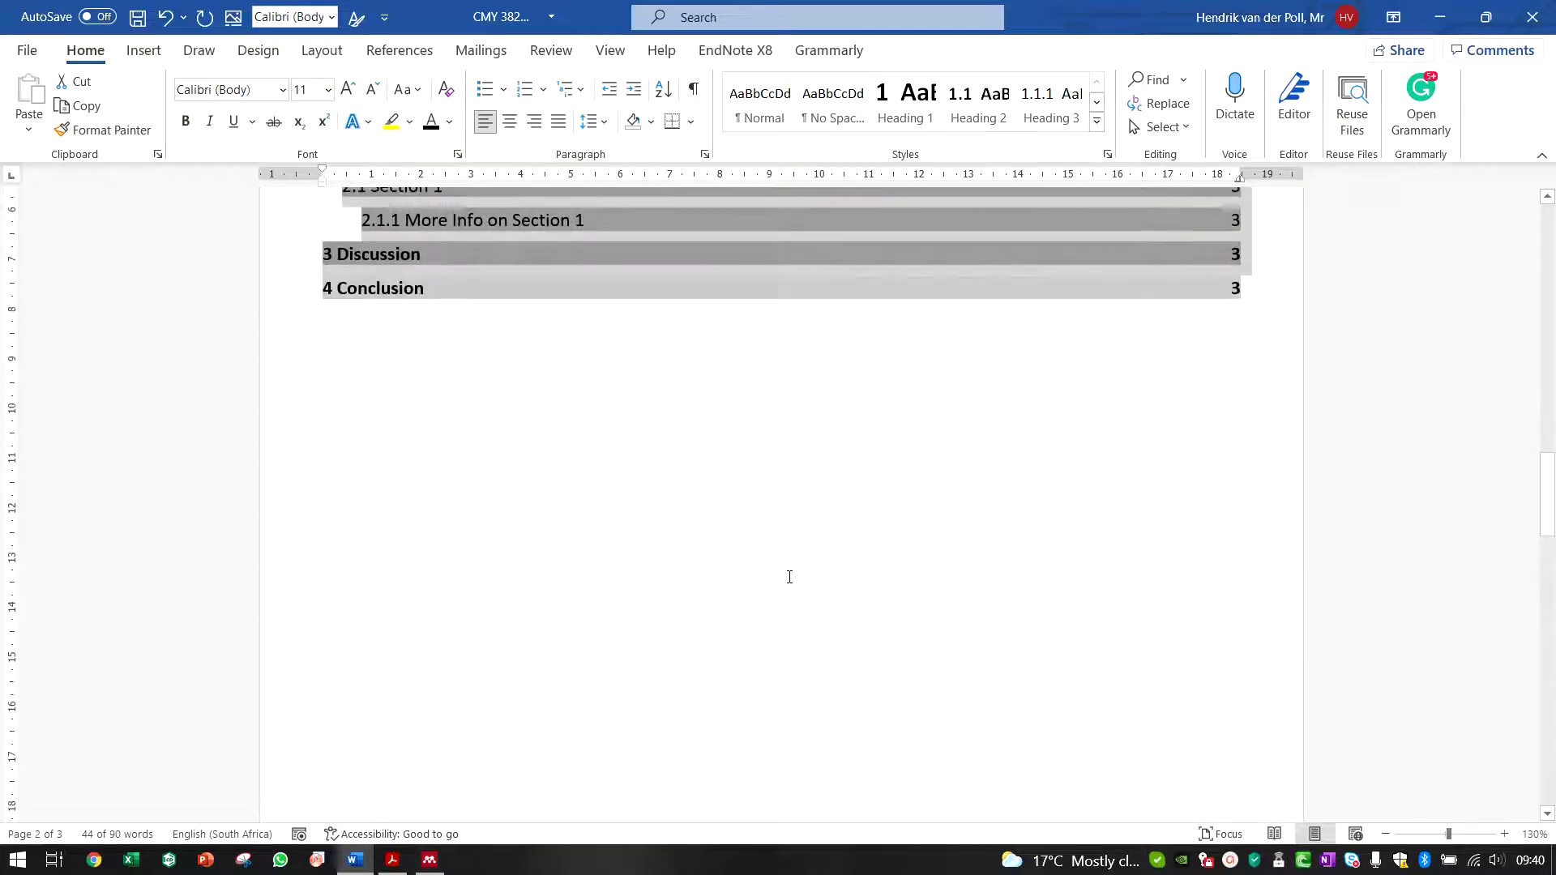
{"action": "scroll", "coordinate": [551, 686], "scroll_direction": "up", "scroll_amount": 12}
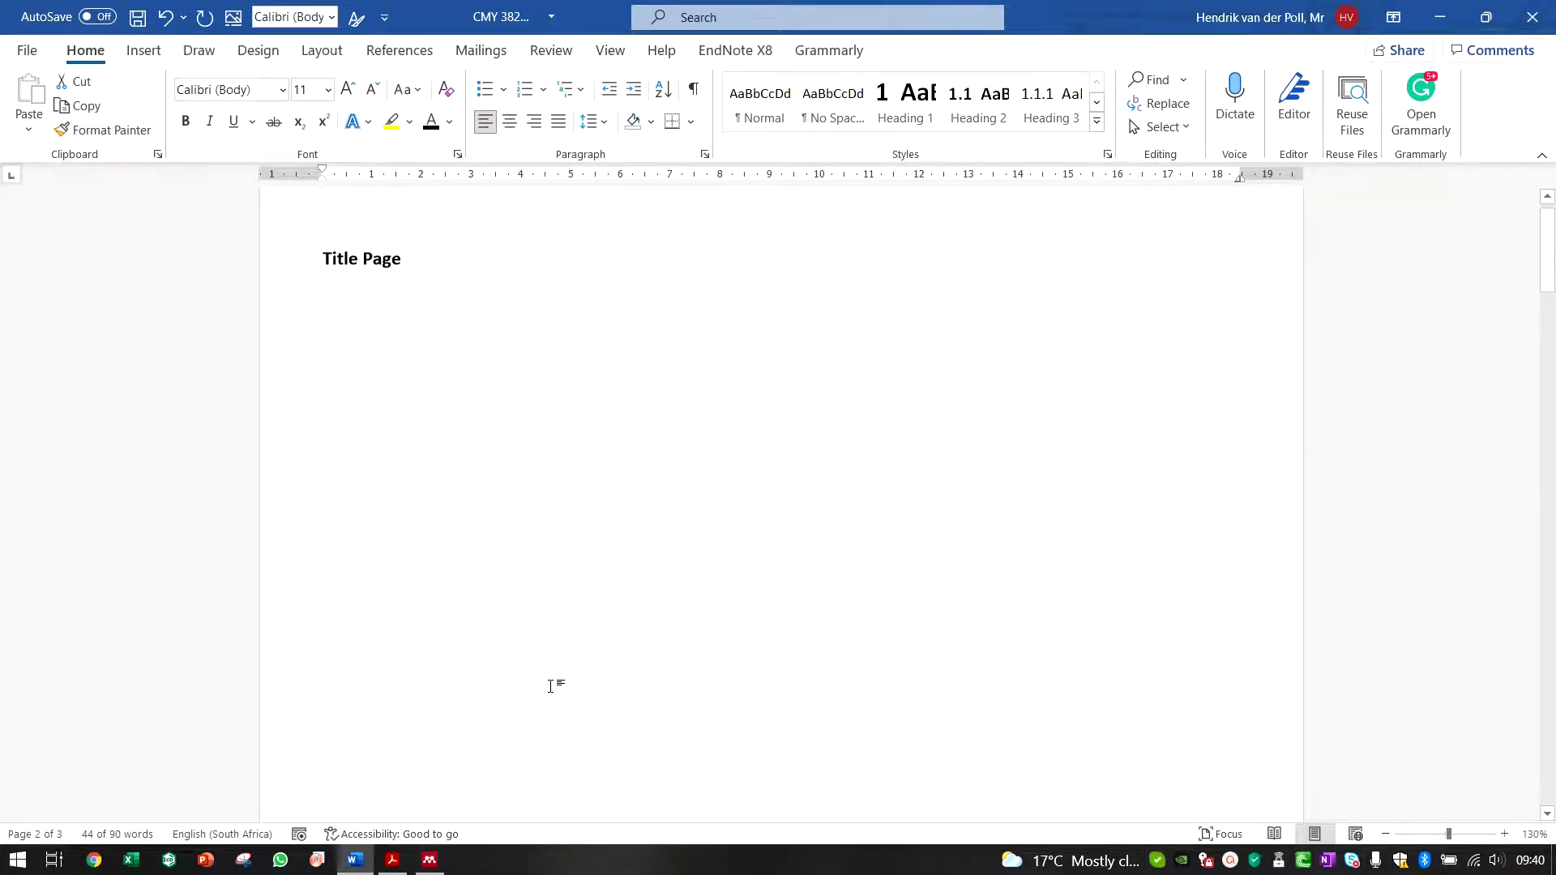
Show the formatting marks around the end of the title page and the start of the contents page
{"action": "scroll", "coordinate": [551, 685], "scroll_direction": "down", "scroll_amount": 10}
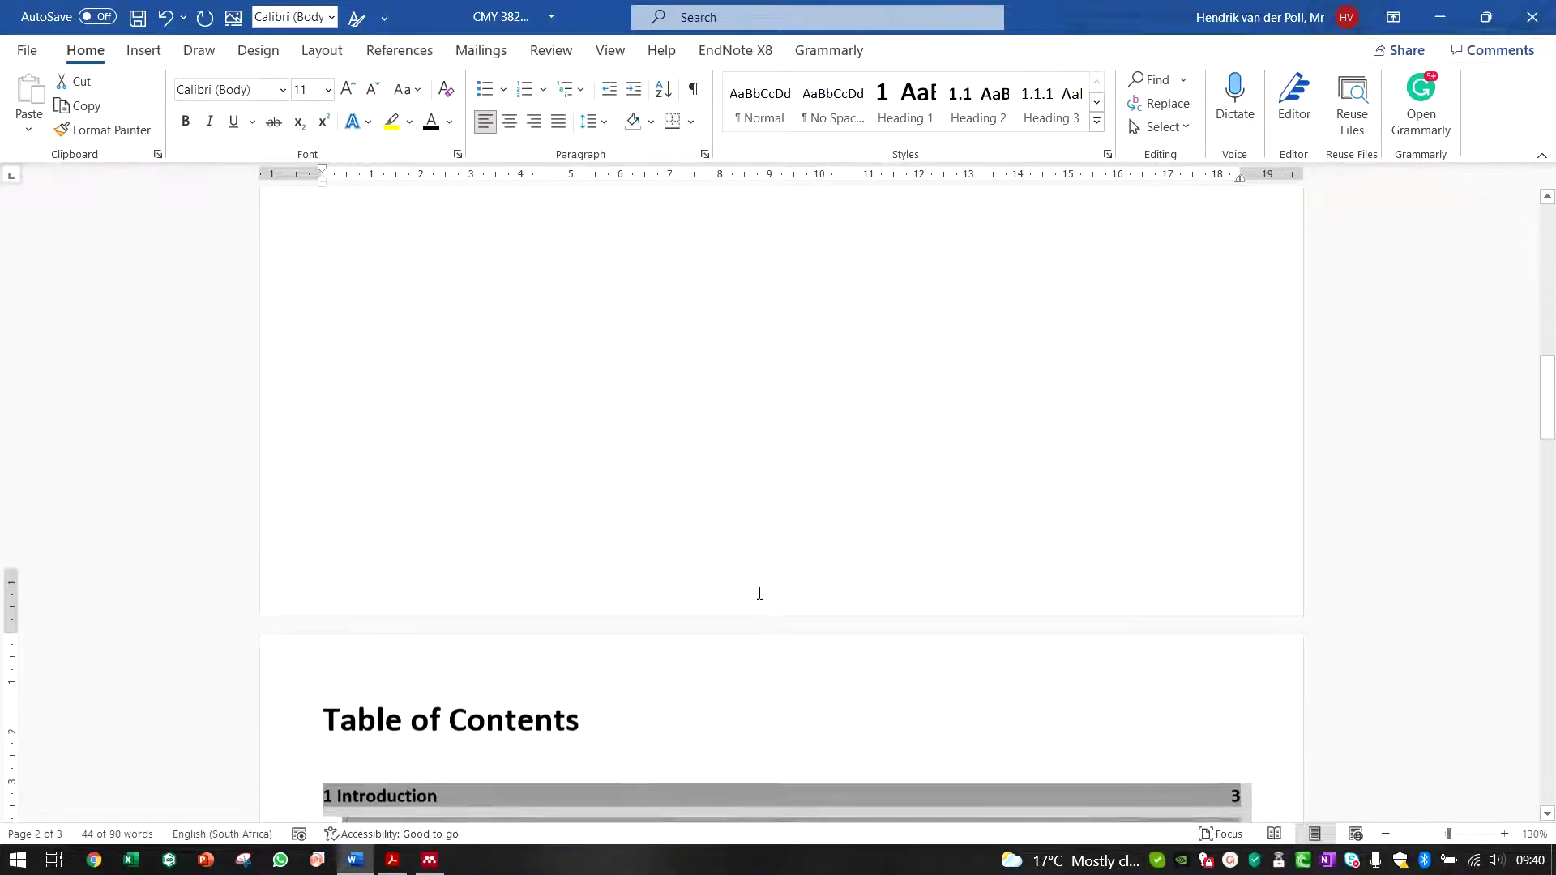
{"action": "left_click", "coordinate": [692, 91]}
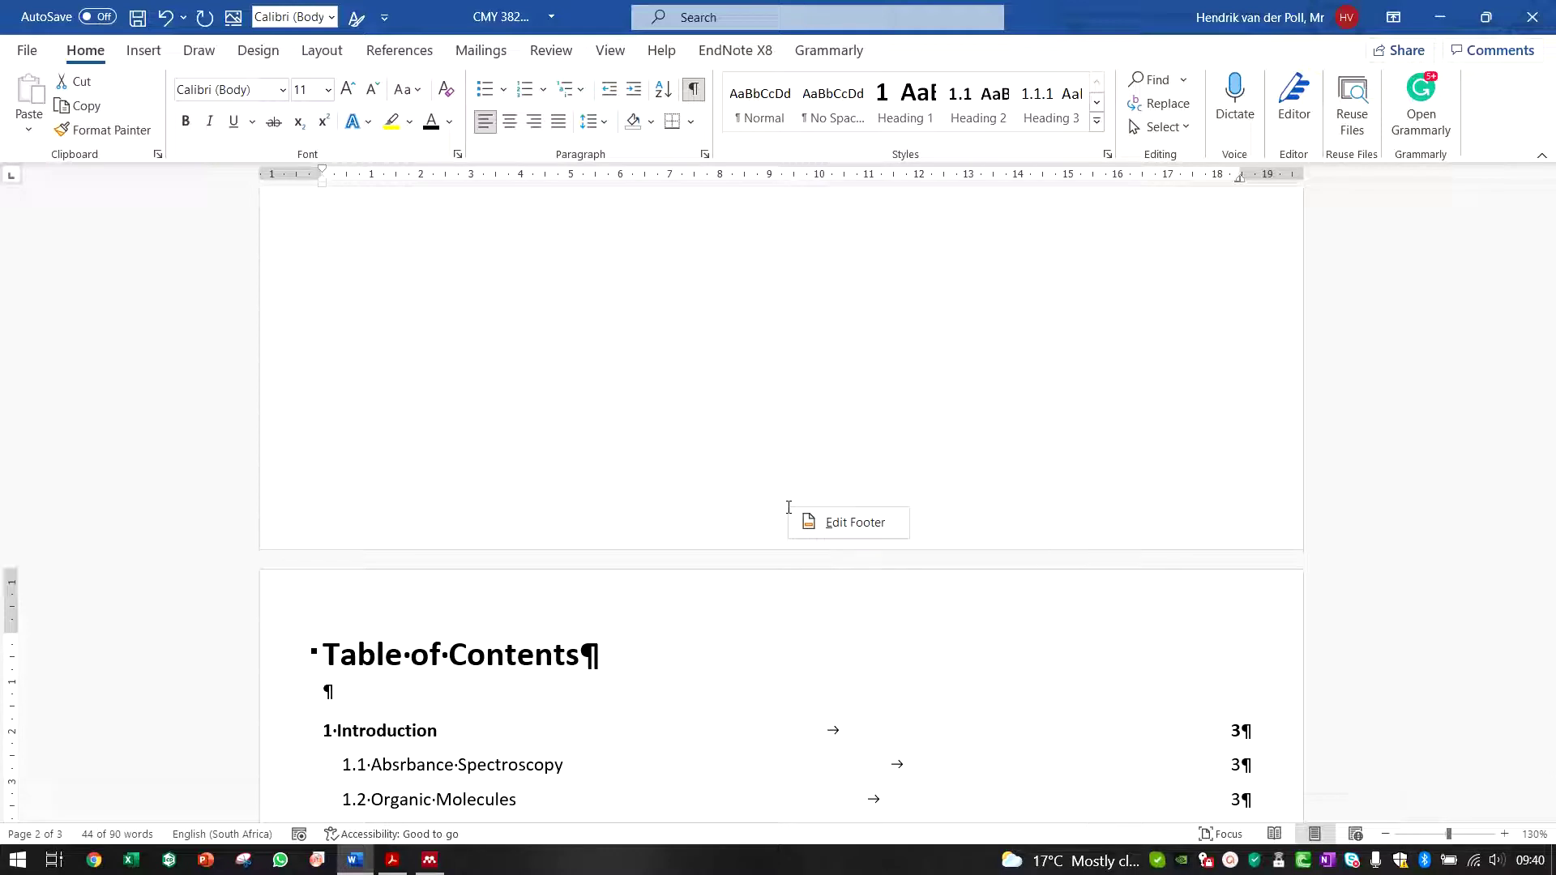
Open the title page's footer for editing
{"action": "scroll", "coordinate": [620, 535], "scroll_direction": "up", "scroll_amount": 5}
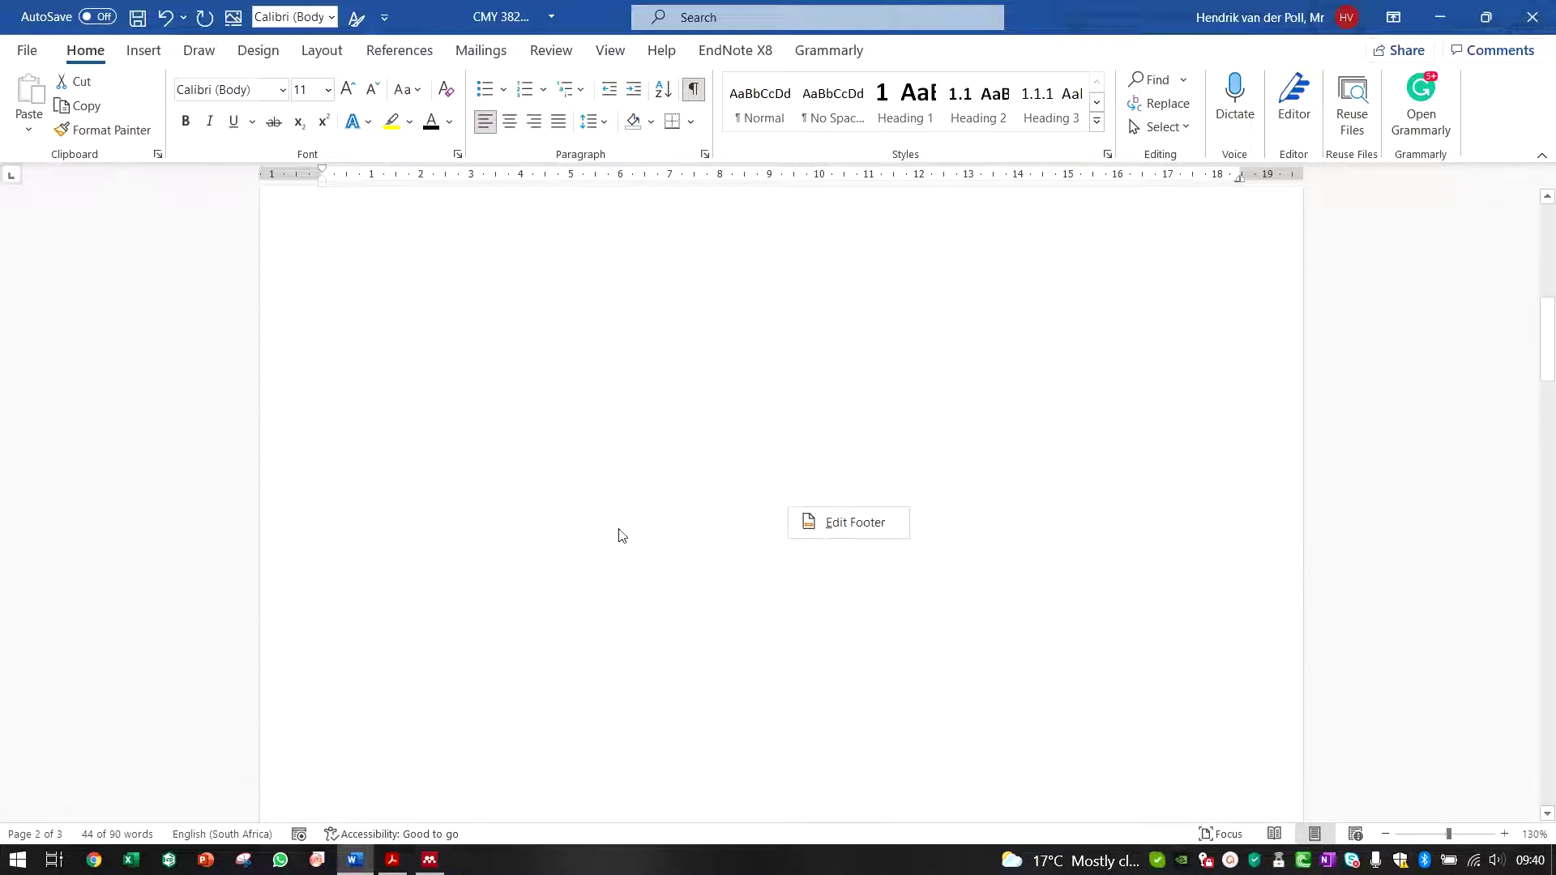
{"action": "scroll", "coordinate": [621, 536], "scroll_direction": "down", "scroll_amount": 3}
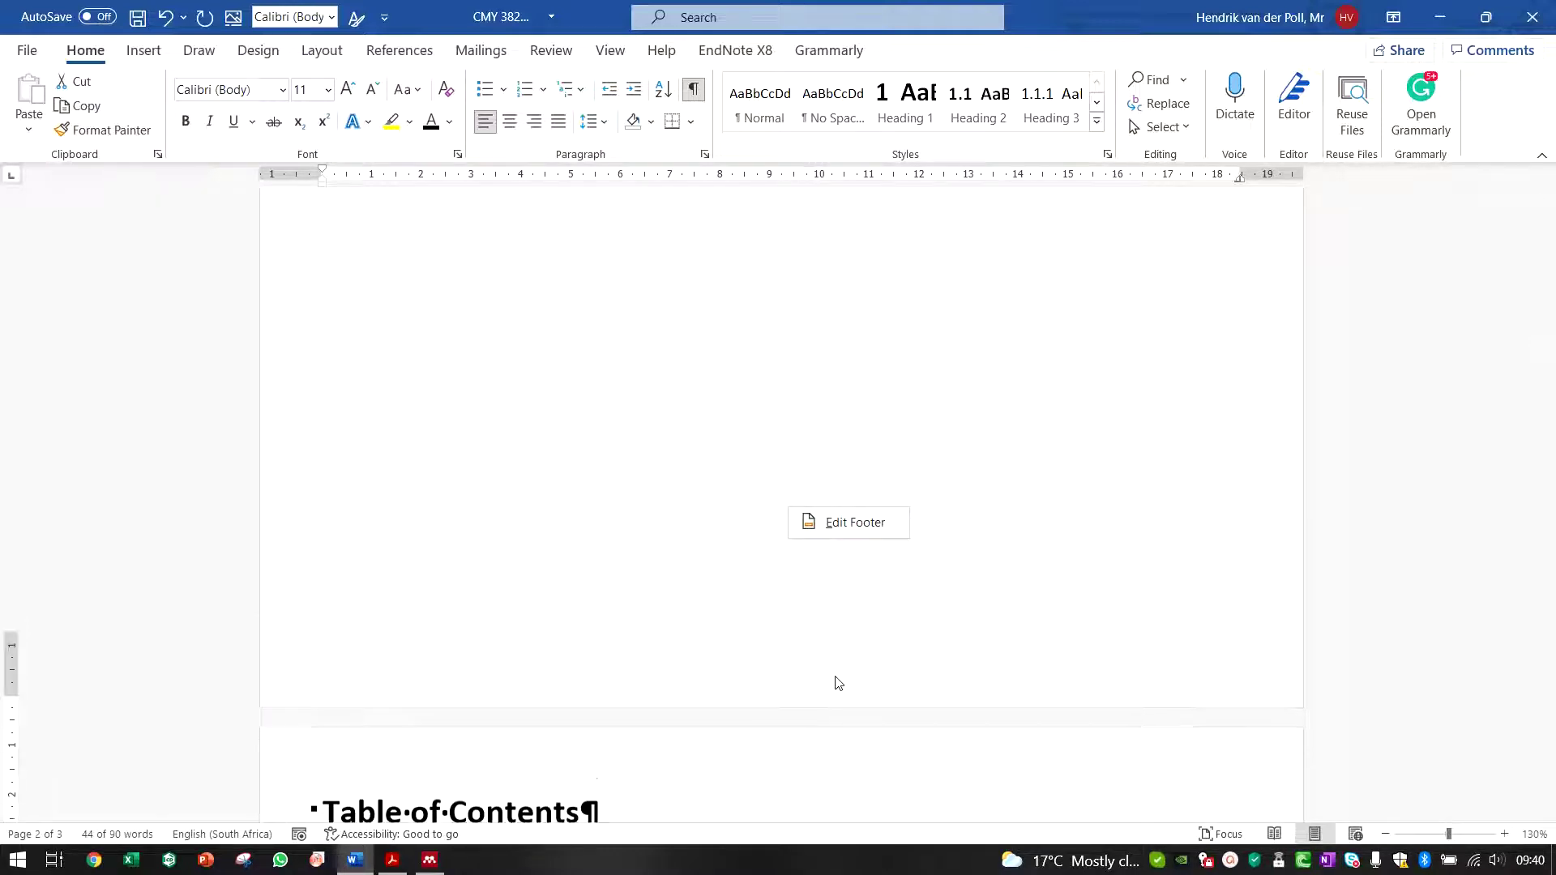
{"action": "left_click", "coordinate": [843, 525]}
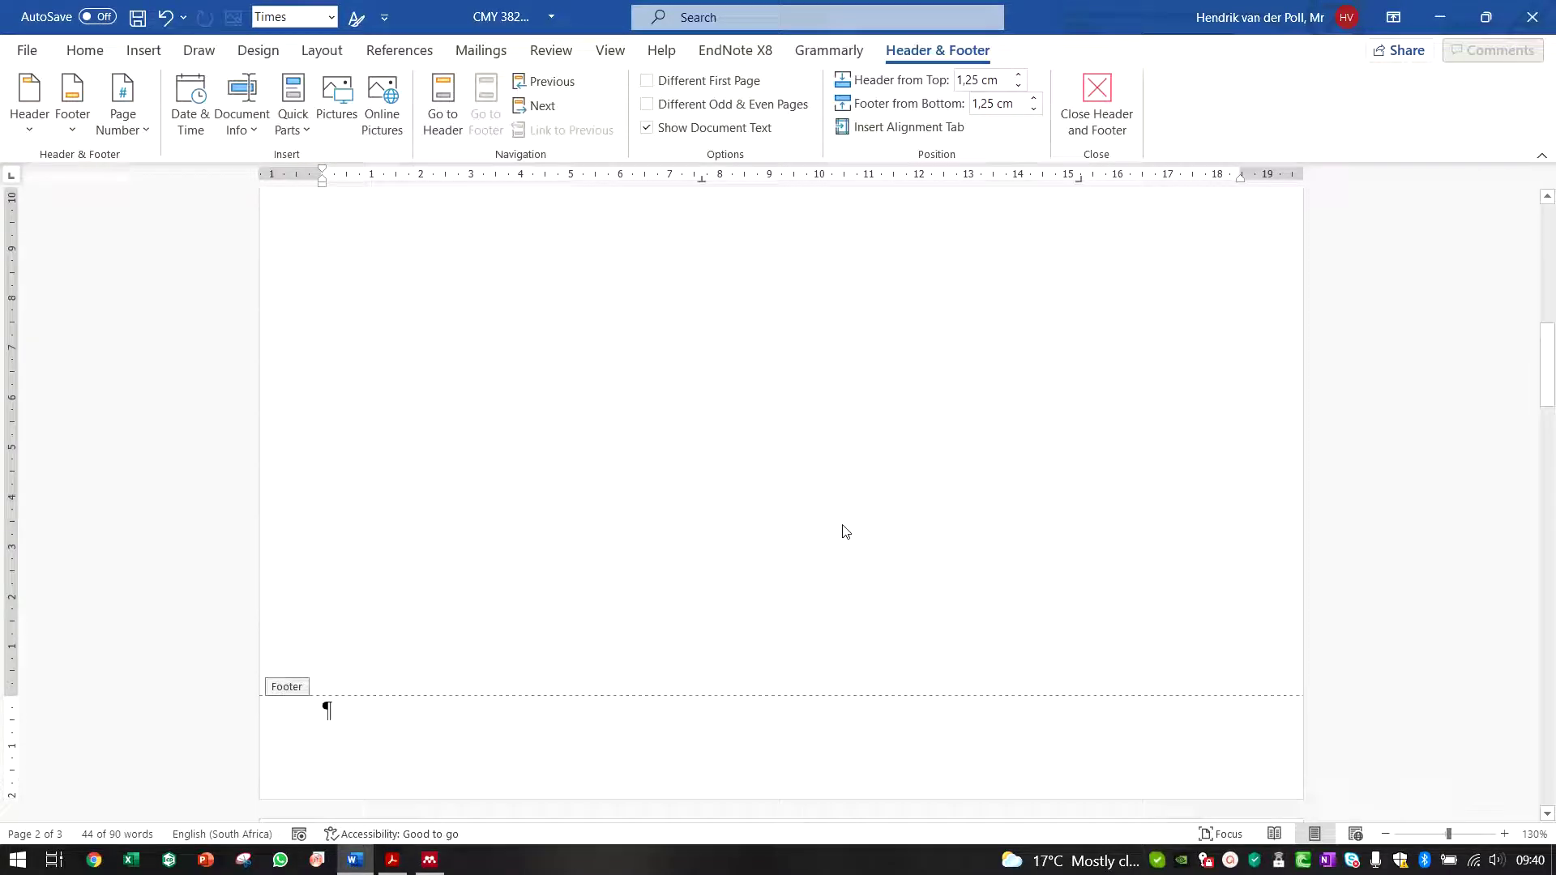
Insert the centred Plain Number 2 page number at the bottom of the page and remove the empty footer paragraph below it
{"action": "left_click", "coordinate": [312, 60]}
{"action": "left_click", "coordinate": [379, 51]}
{"action": "left_click", "coordinate": [480, 50]}
{"action": "left_click", "coordinate": [551, 51]}
{"action": "left_click", "coordinate": [603, 51]}
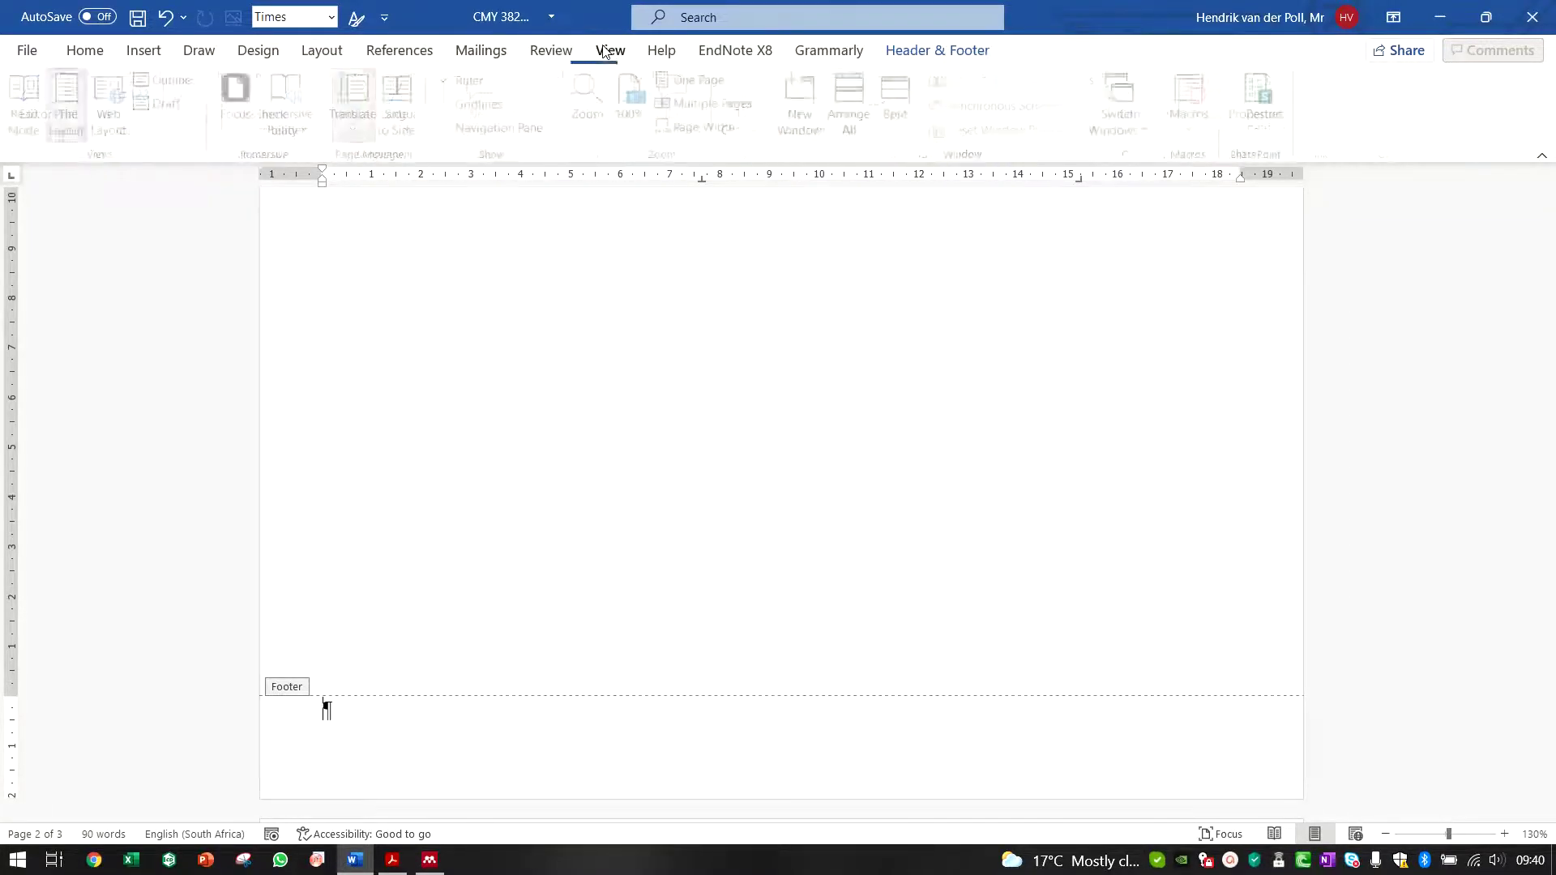
{"action": "left_click", "coordinate": [151, 54]}
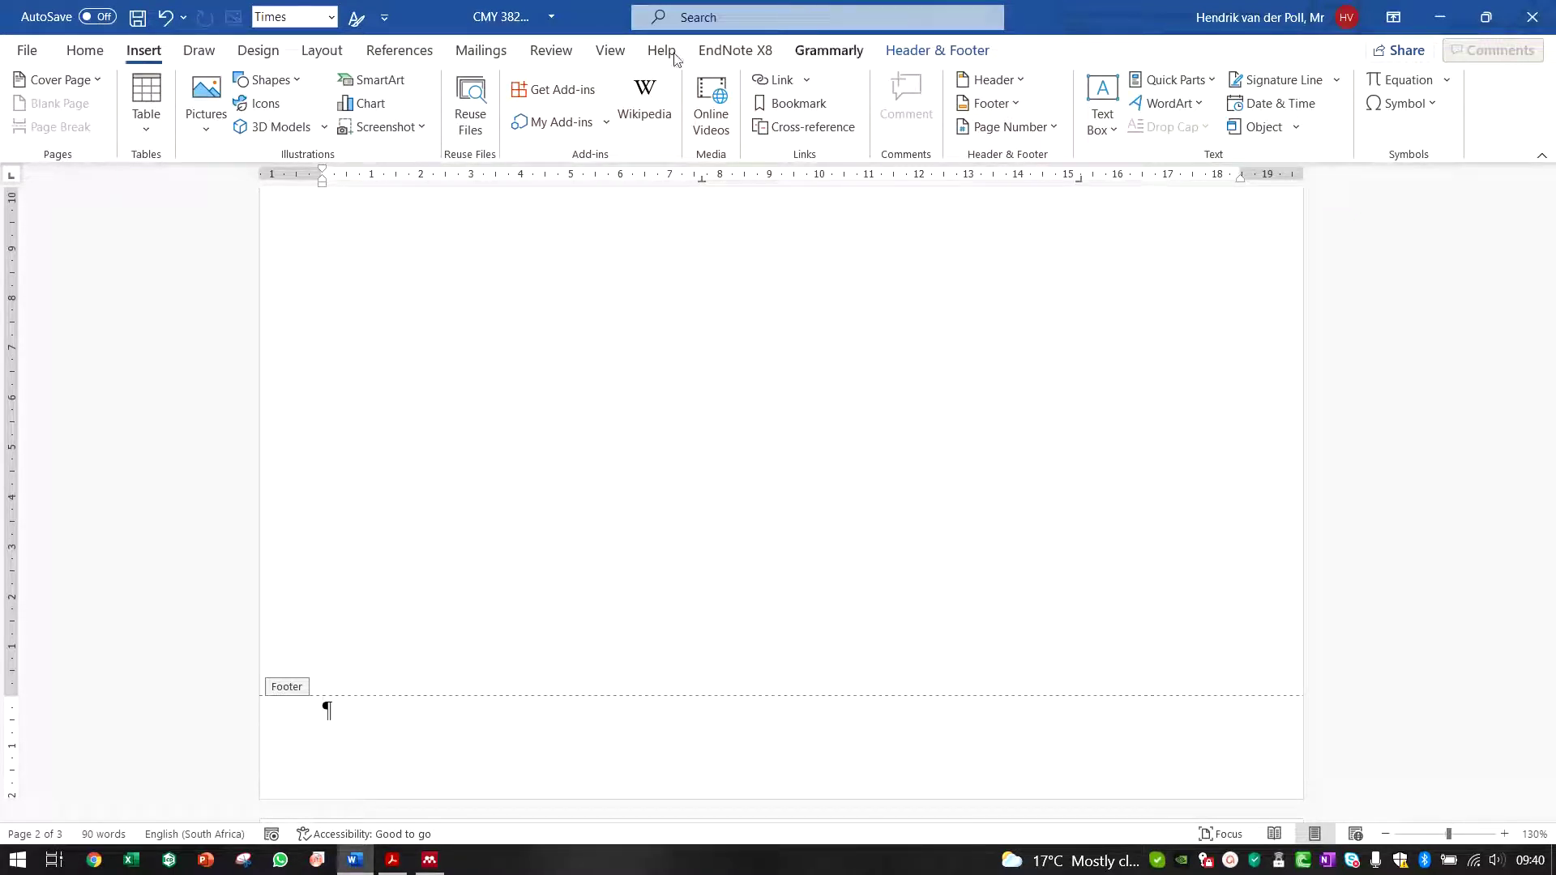
{"action": "left_click", "coordinate": [1045, 130]}
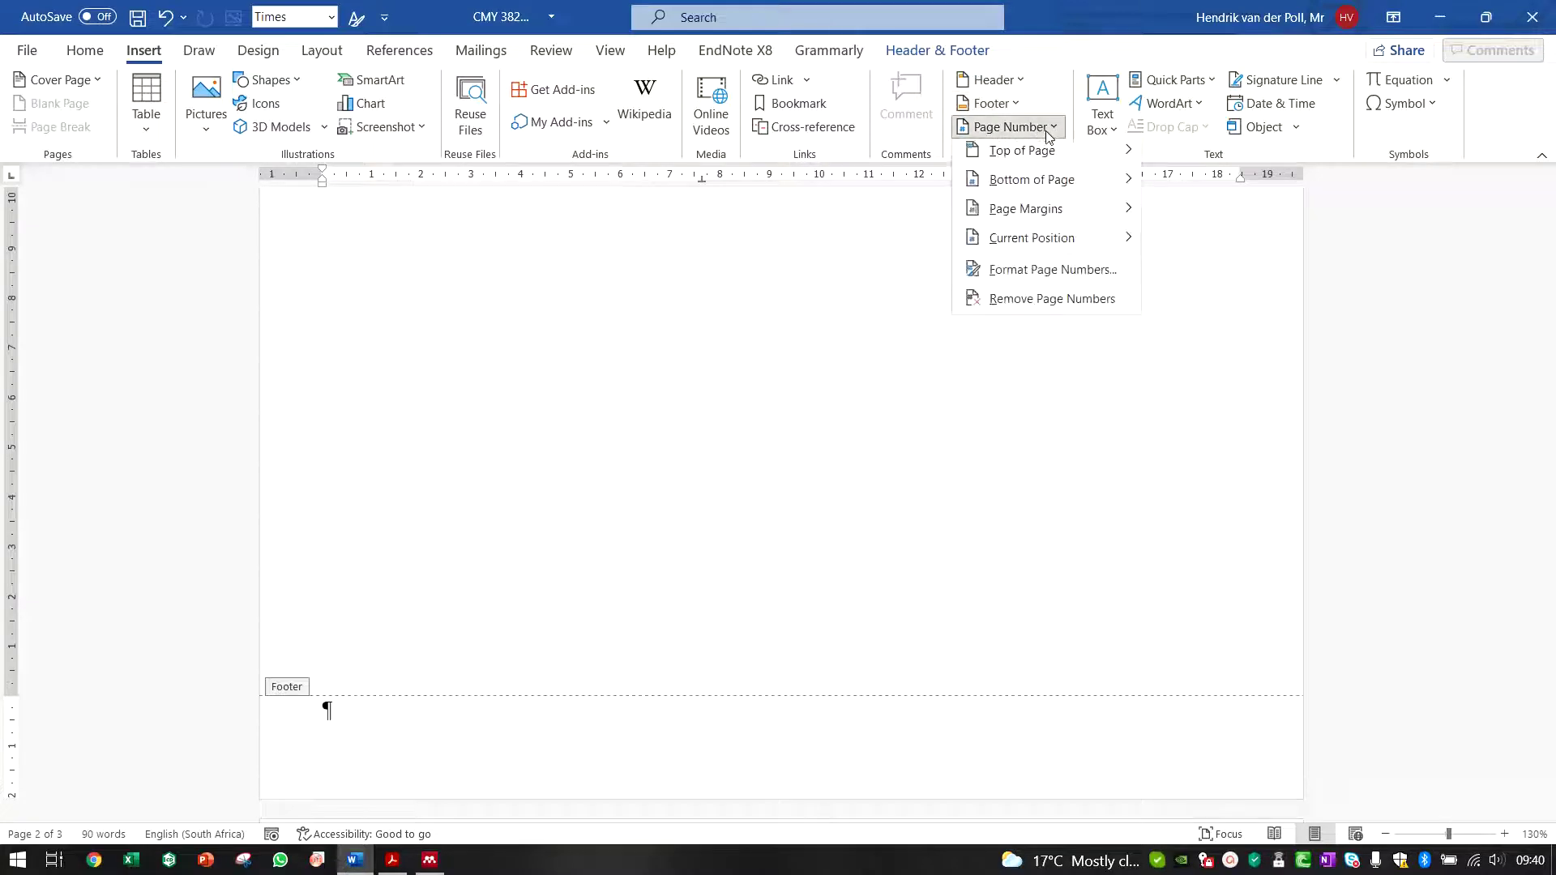
{"action": "mouse_move", "coordinate": [1068, 181]}
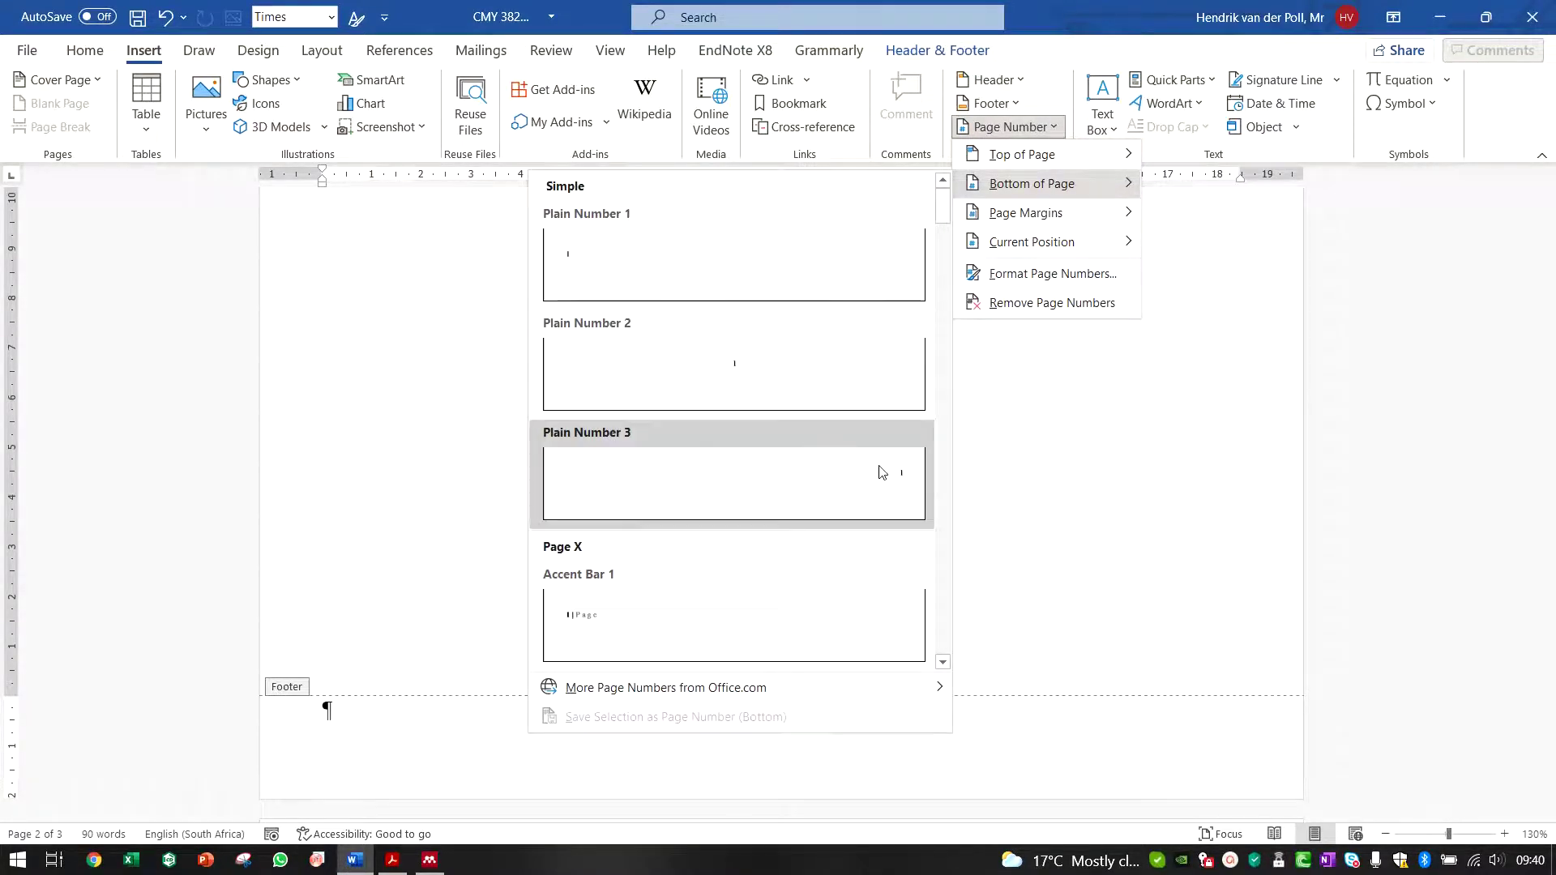
{"action": "mouse_move", "coordinate": [899, 675]}
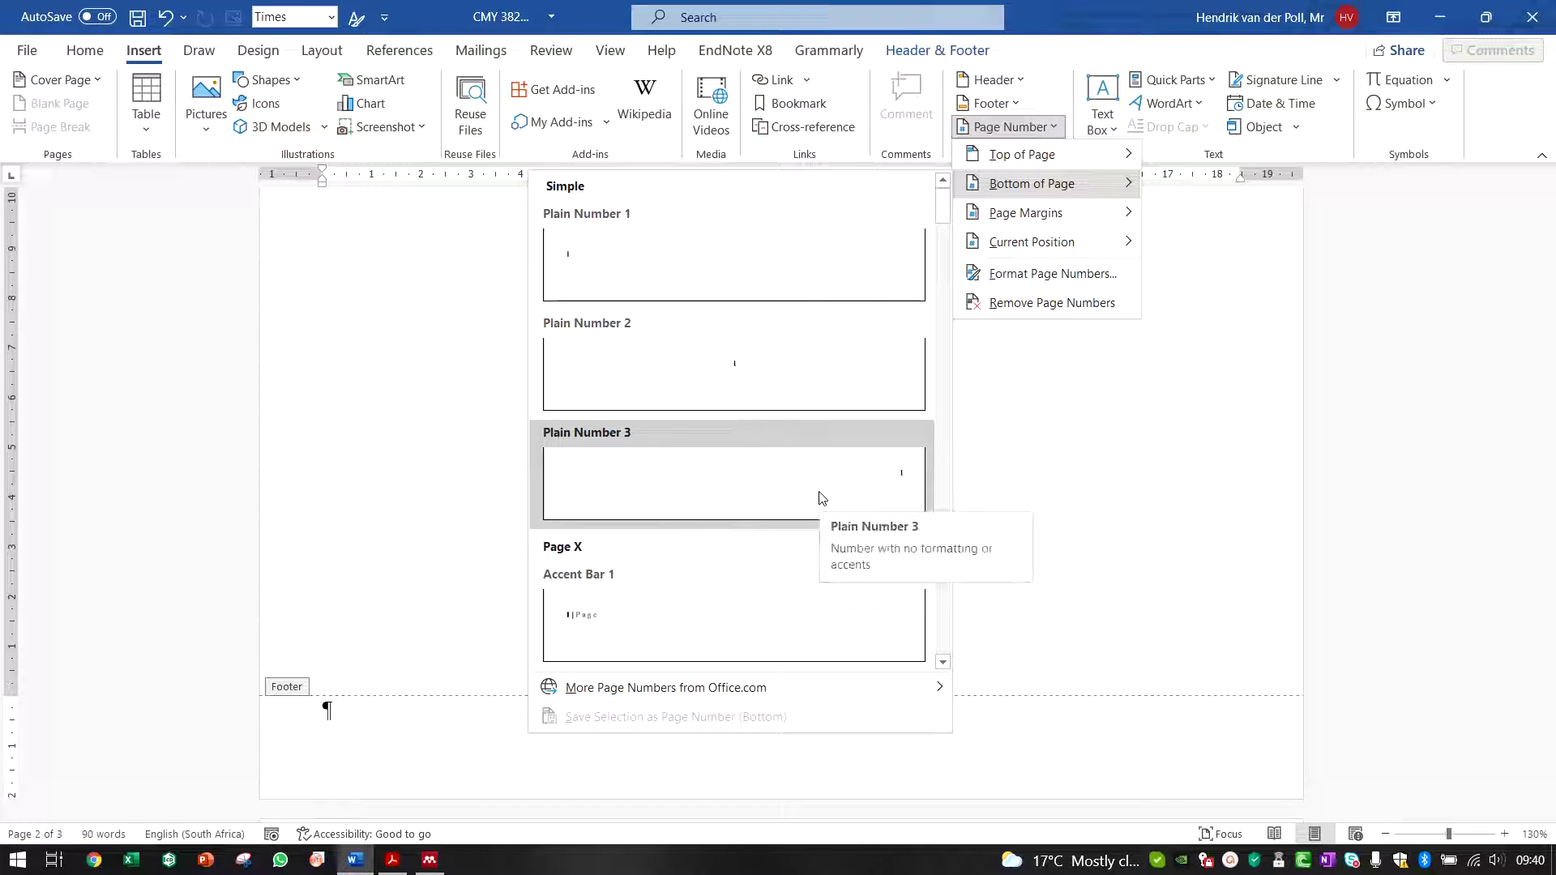
{"action": "left_click", "coordinate": [785, 383]}
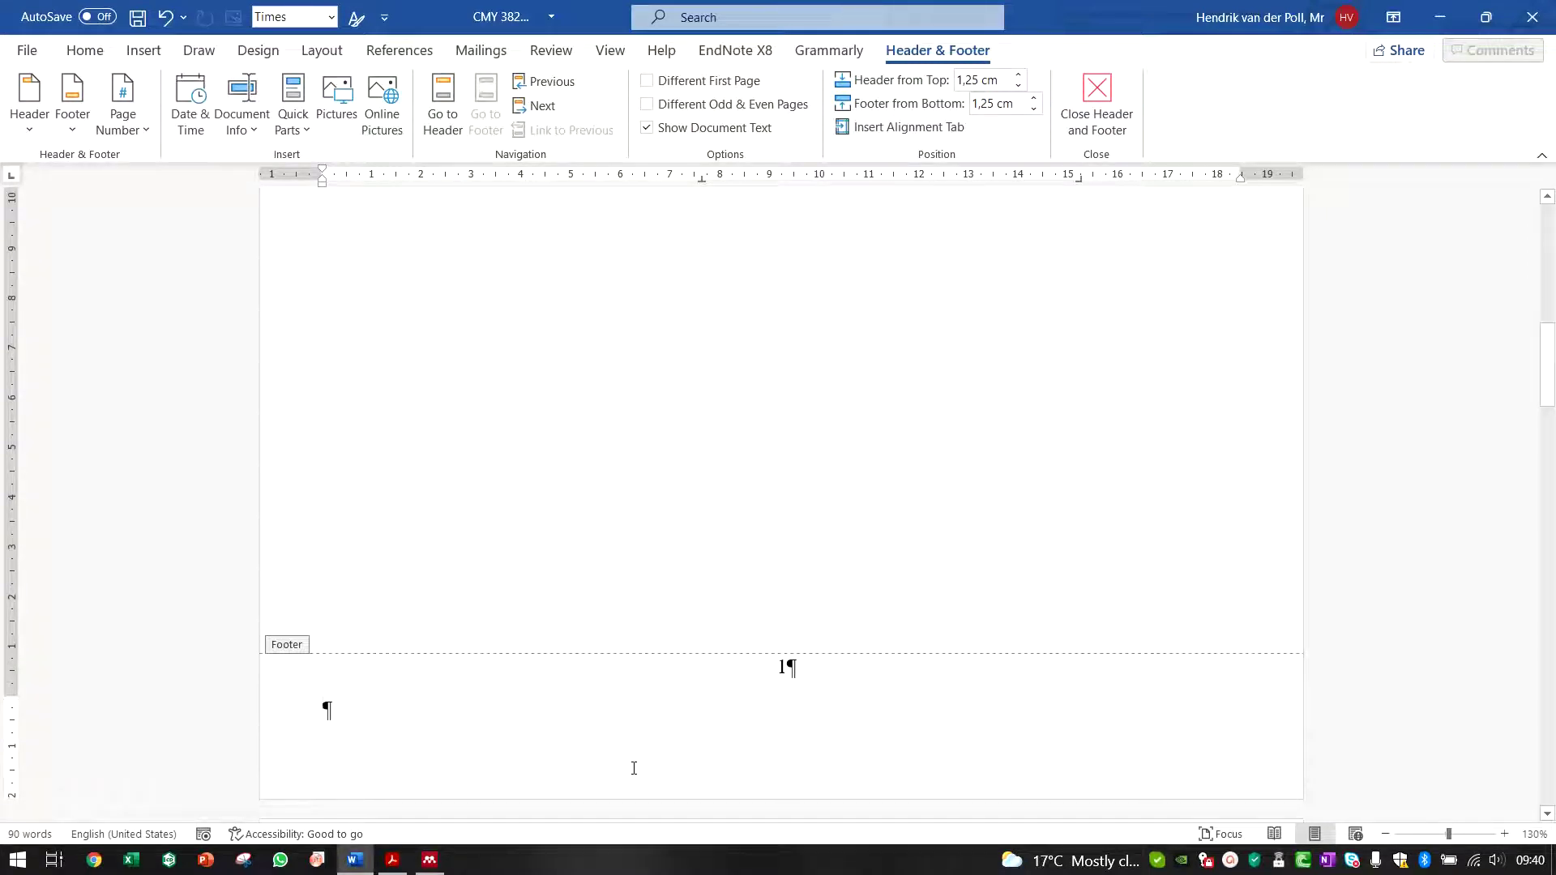
{"action": "key", "text": "ctrl+z"}
Format the footer page number in Calibri (Body) at 11 pt and return to the document body
{"action": "double_click", "coordinate": [782, 706]}
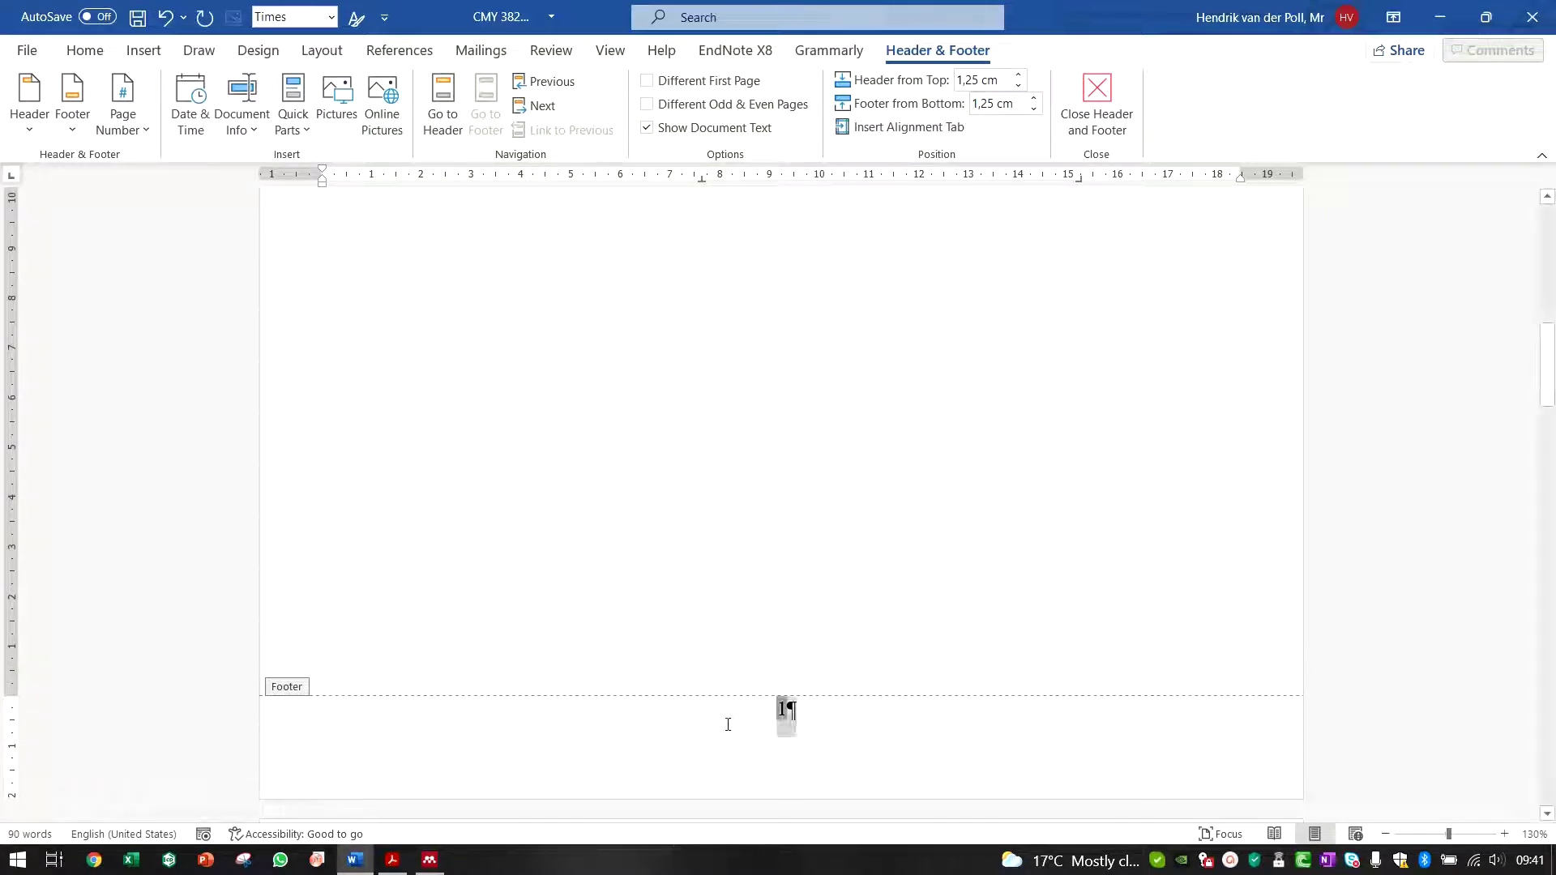
{"action": "left_click", "coordinate": [85, 52]}
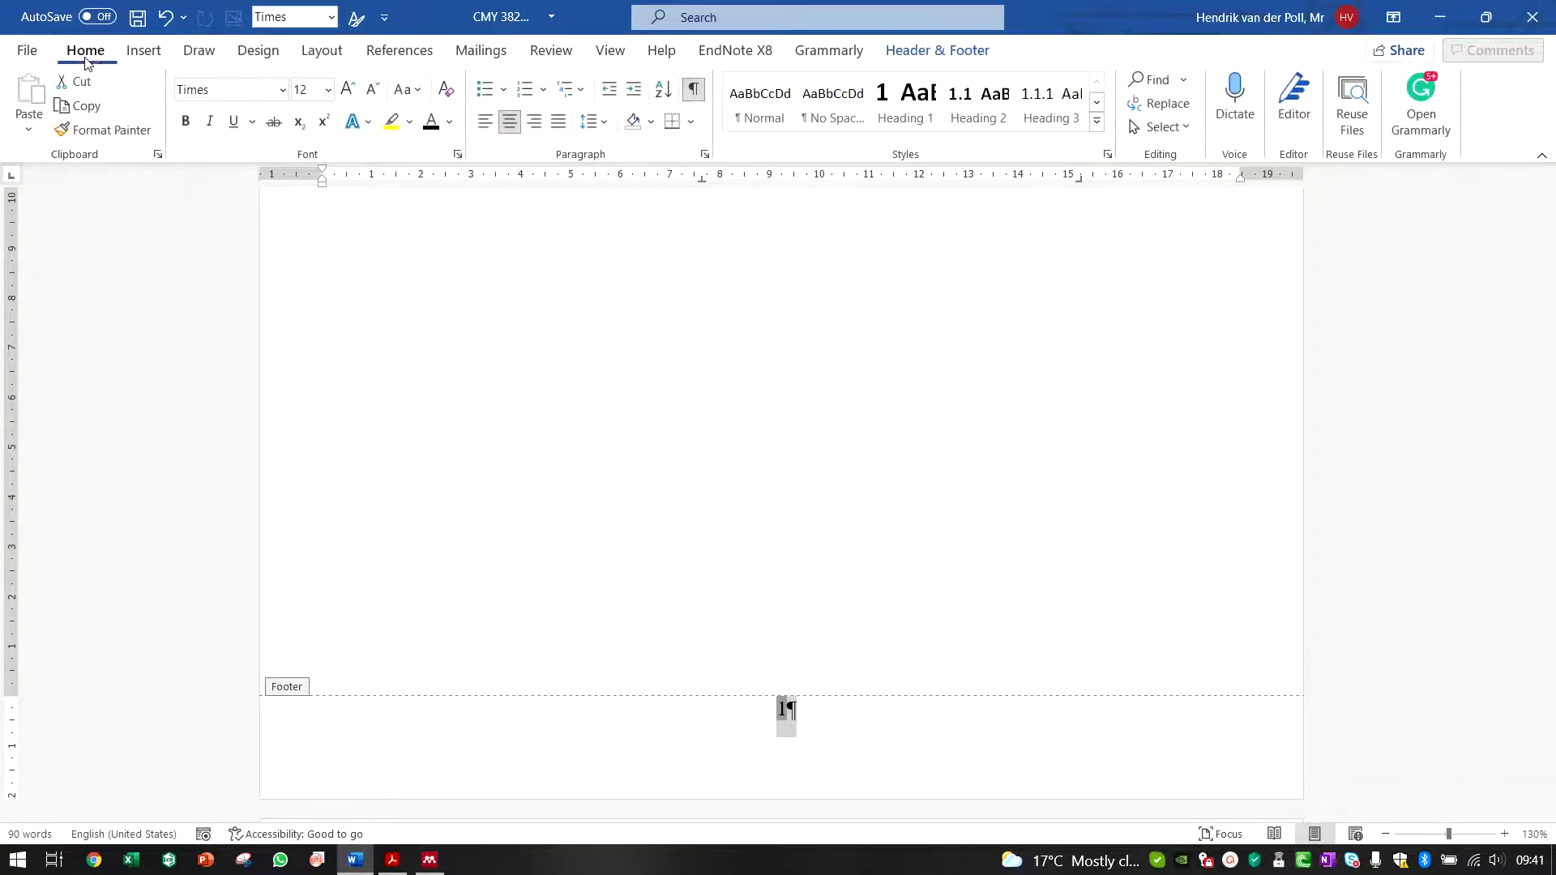
{"action": "left_click", "coordinate": [281, 89]}
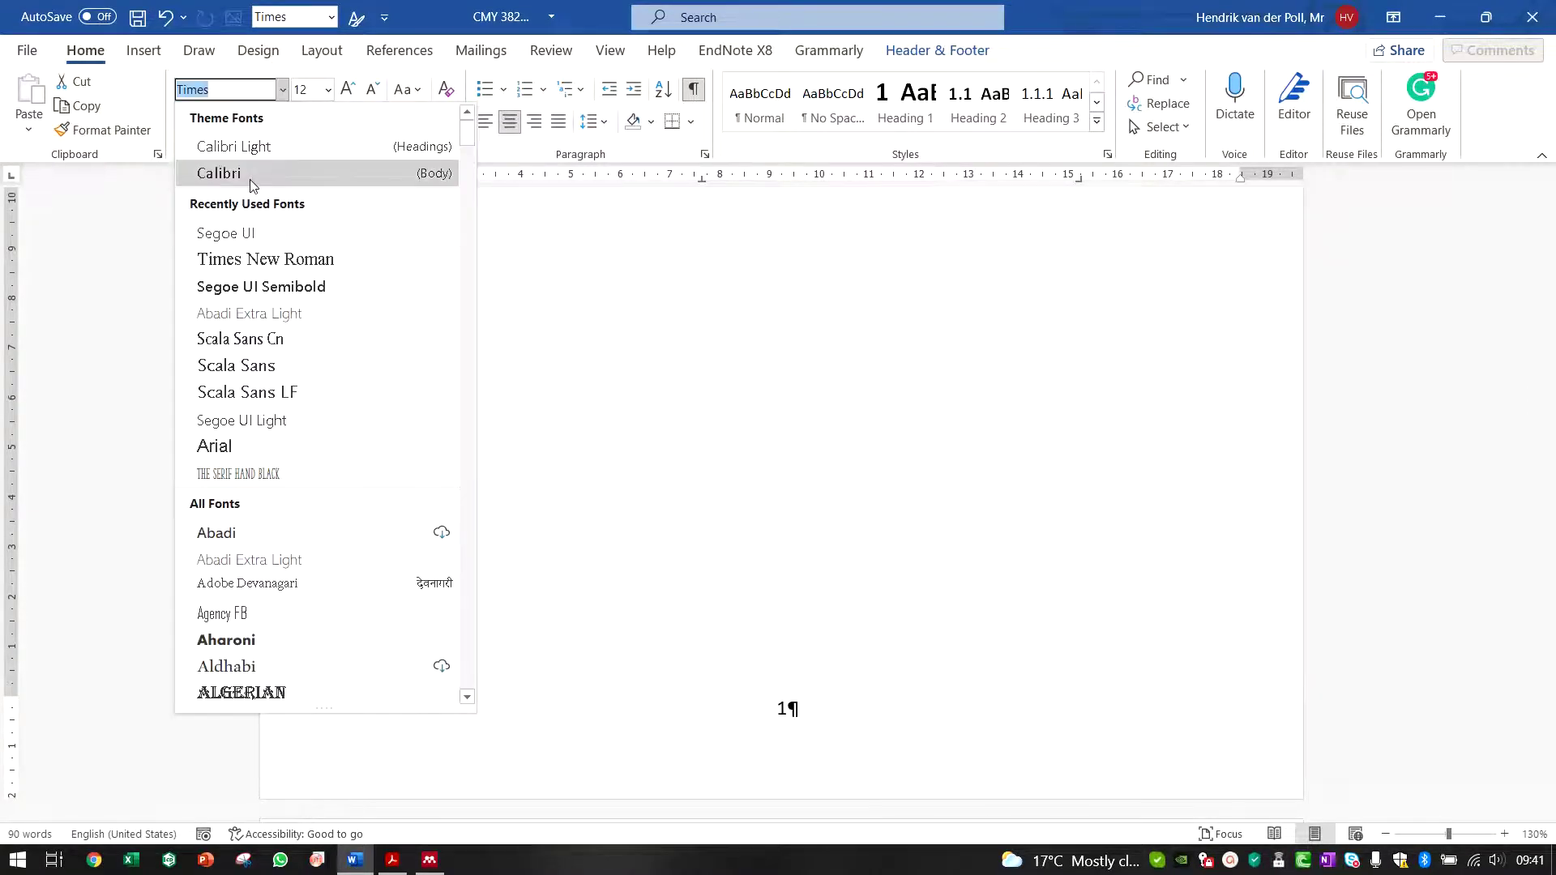
{"action": "left_click", "coordinate": [223, 172]}
{"action": "left_click", "coordinate": [372, 94]}
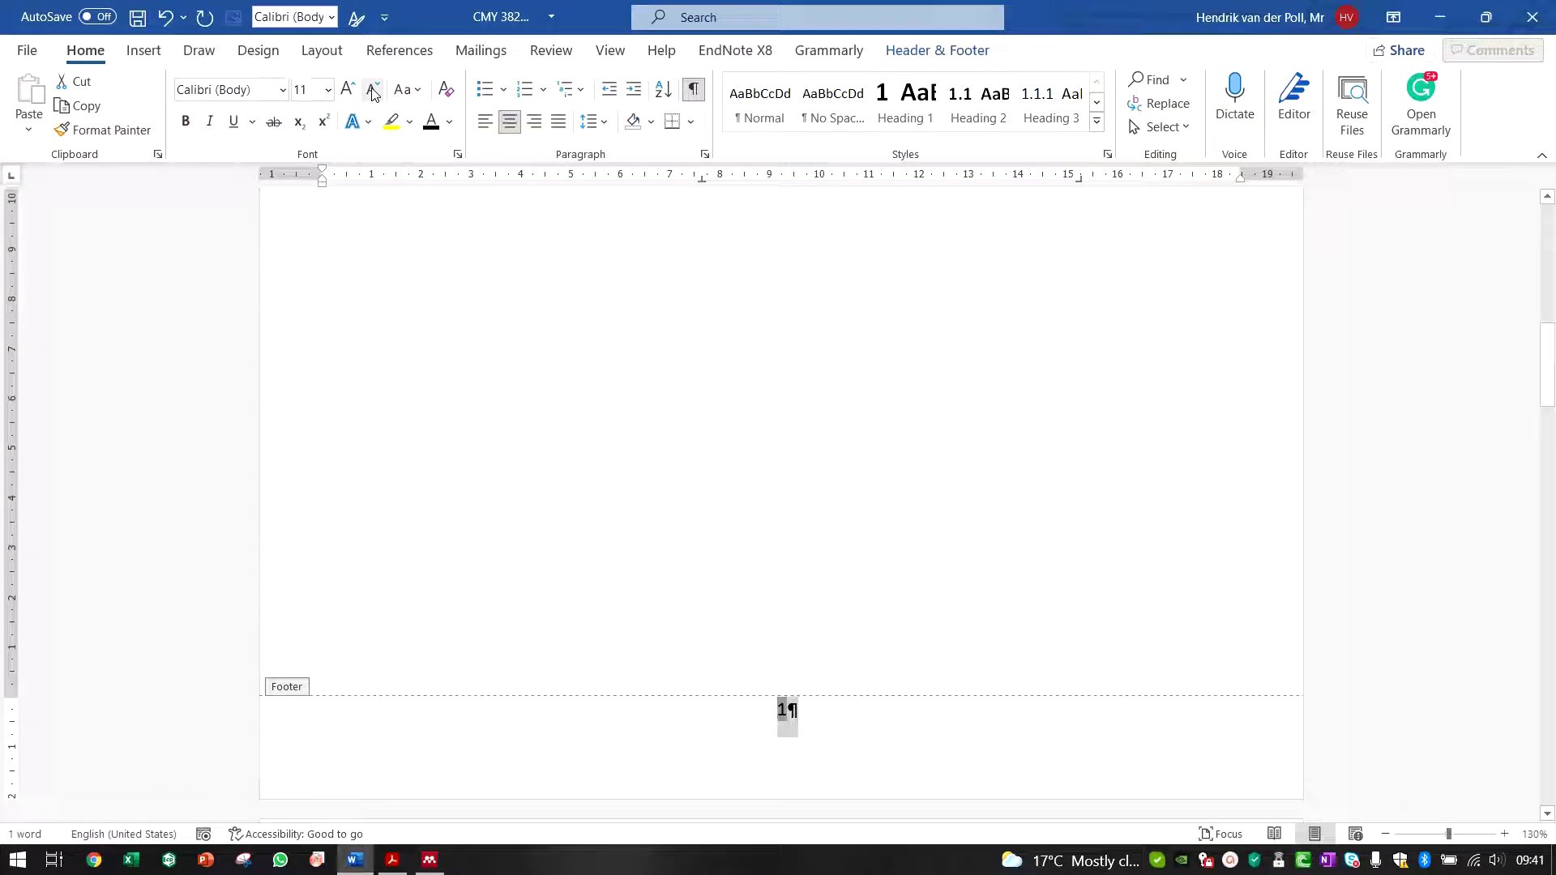
{"action": "double_click", "coordinate": [807, 628]}
Check the footer page numbers with all pages side by side, and undo the stray blank paragraphs before the table of contents
{"action": "scroll", "coordinate": [804, 624], "scroll_direction": "up", "scroll_amount": 1}
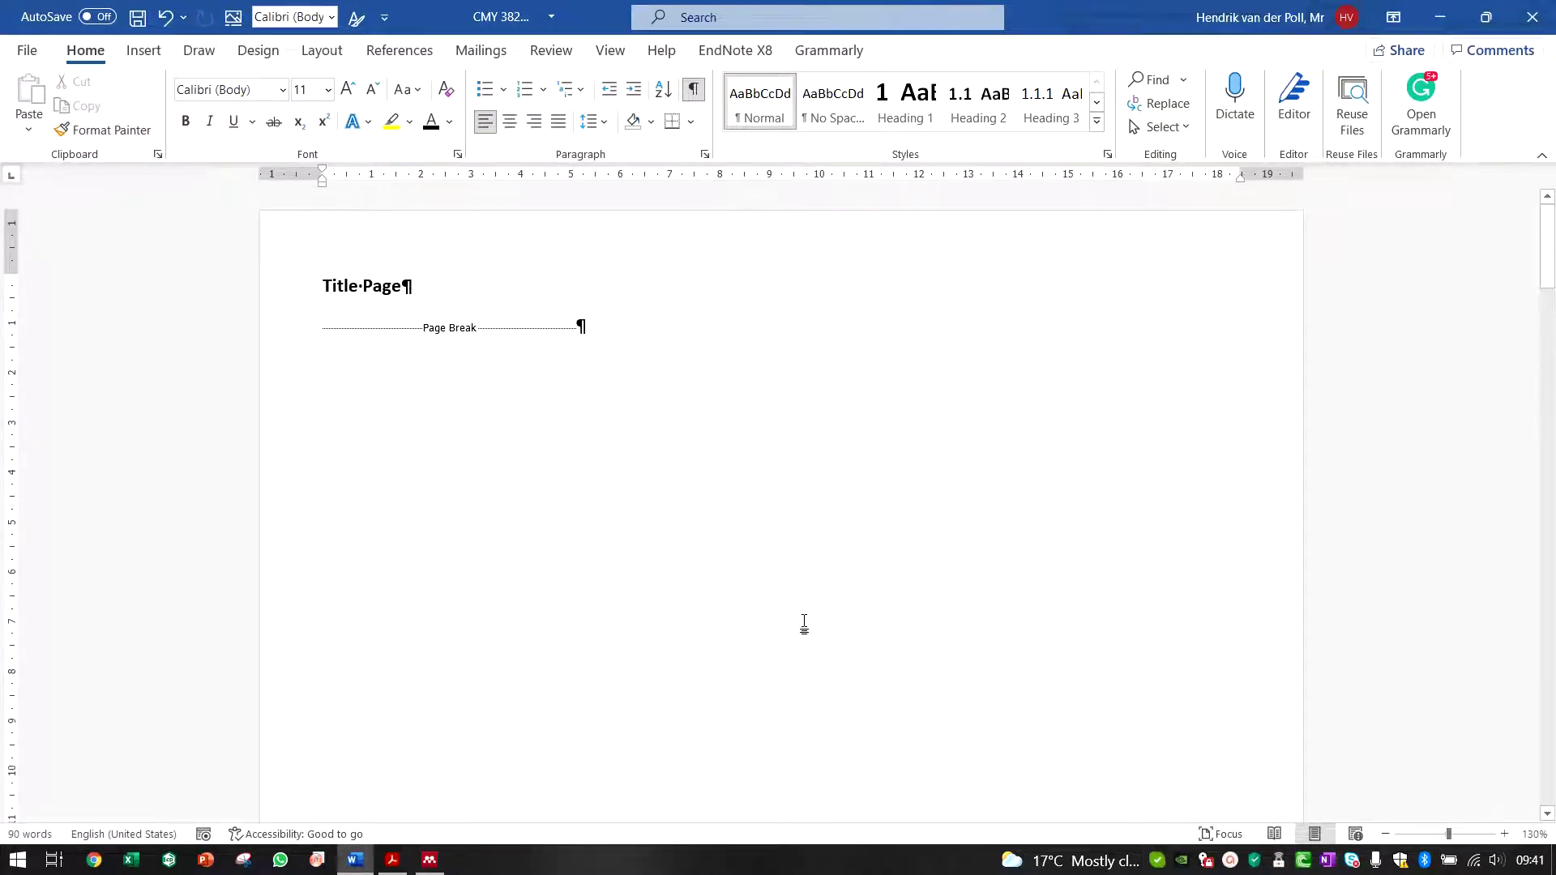
{"action": "scroll", "coordinate": [804, 624], "scroll_direction": "down", "scroll_amount": 8, "text": "ctrl"}
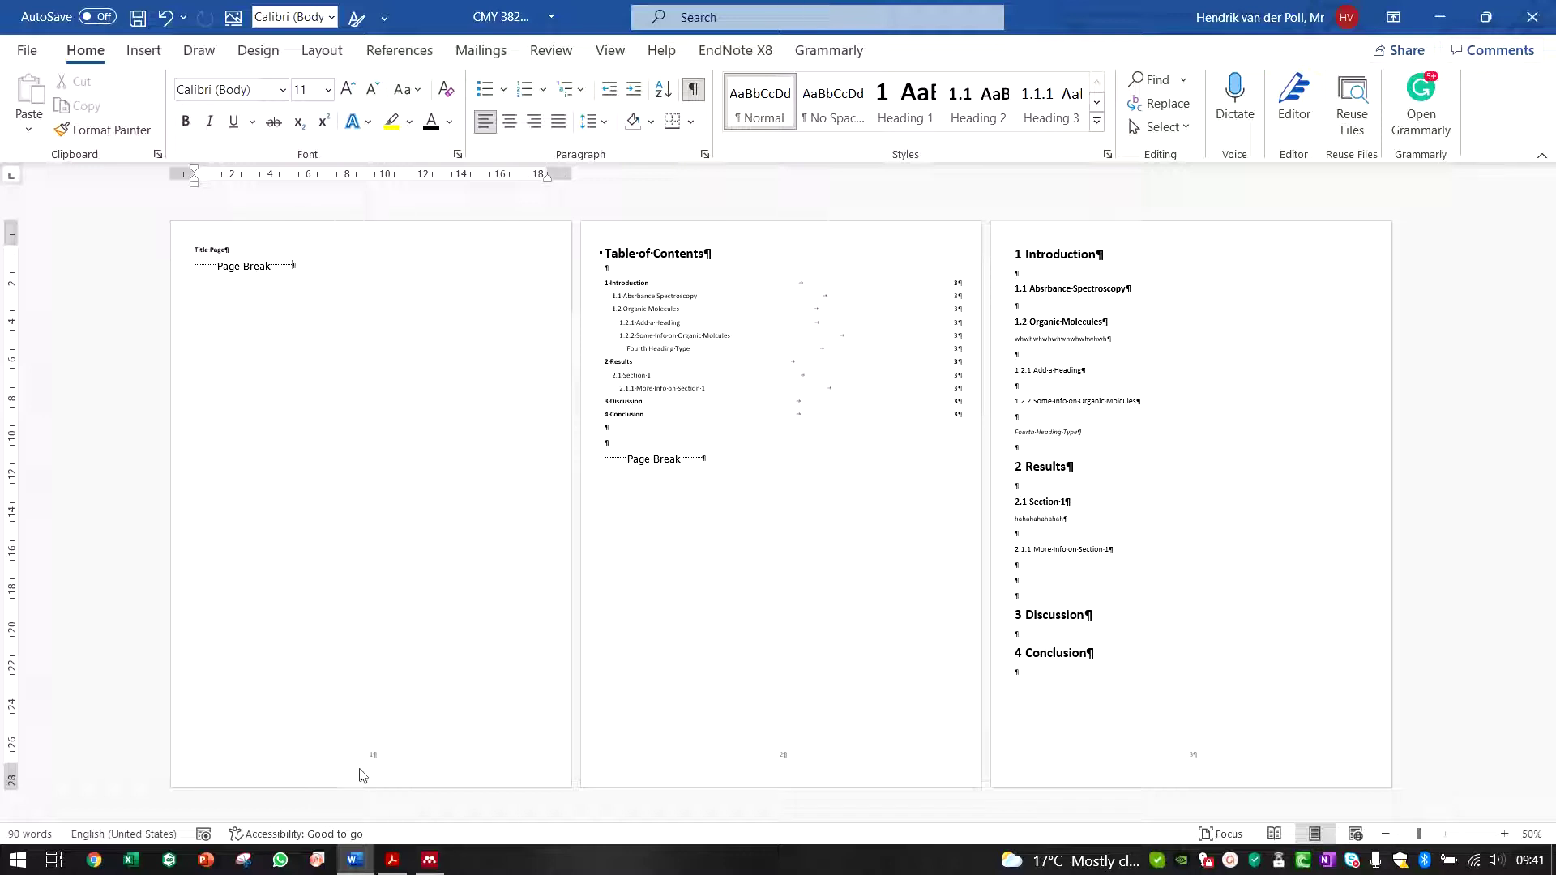
{"action": "double_click", "coordinate": [383, 760]}
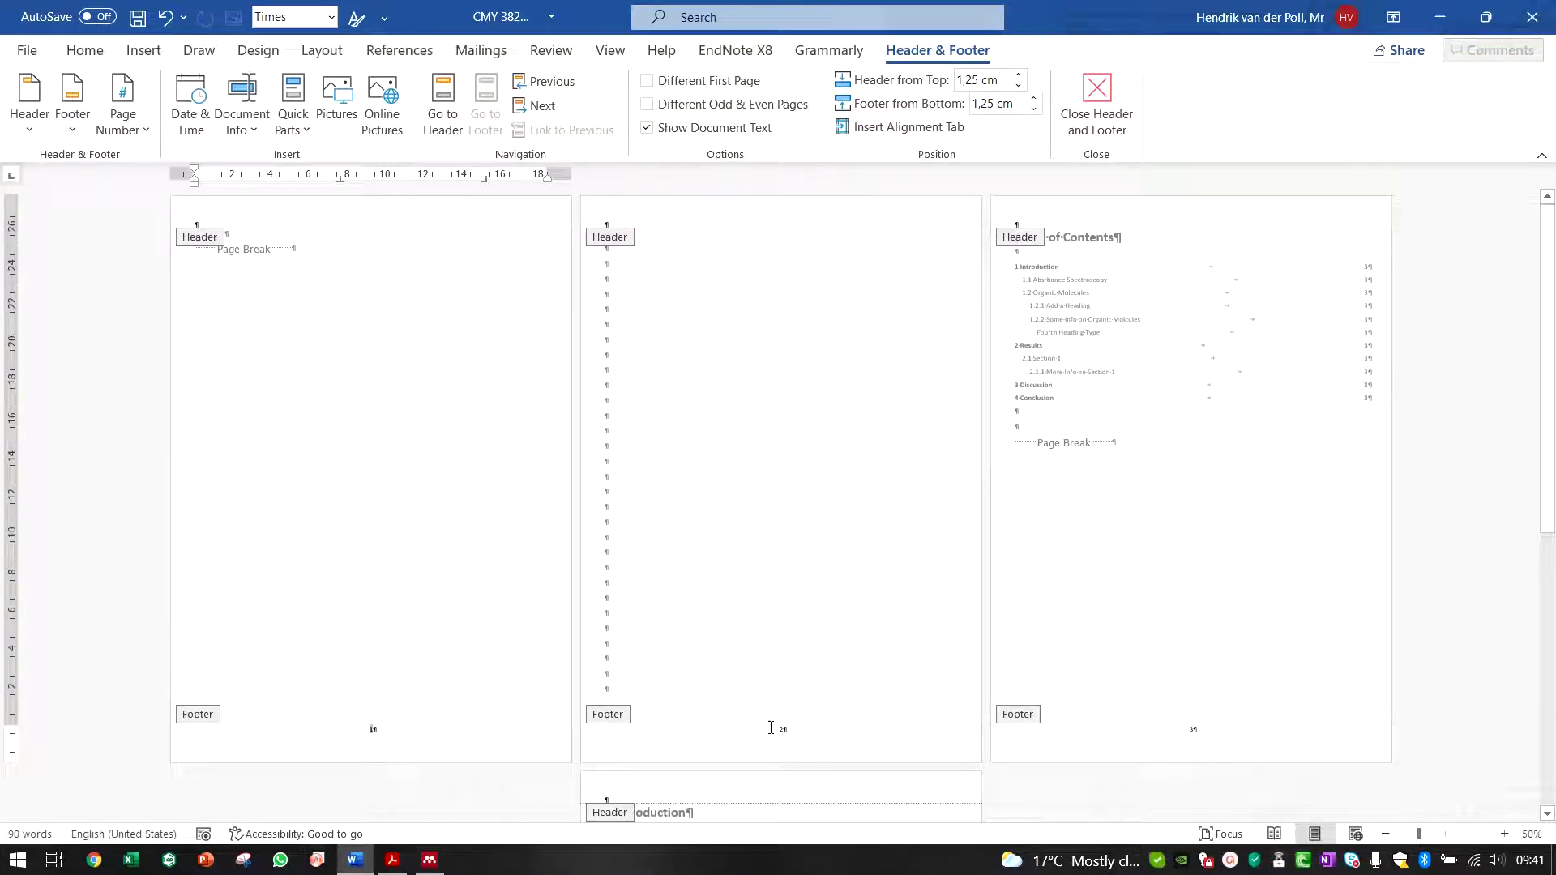
{"action": "double_click", "coordinate": [373, 517]}
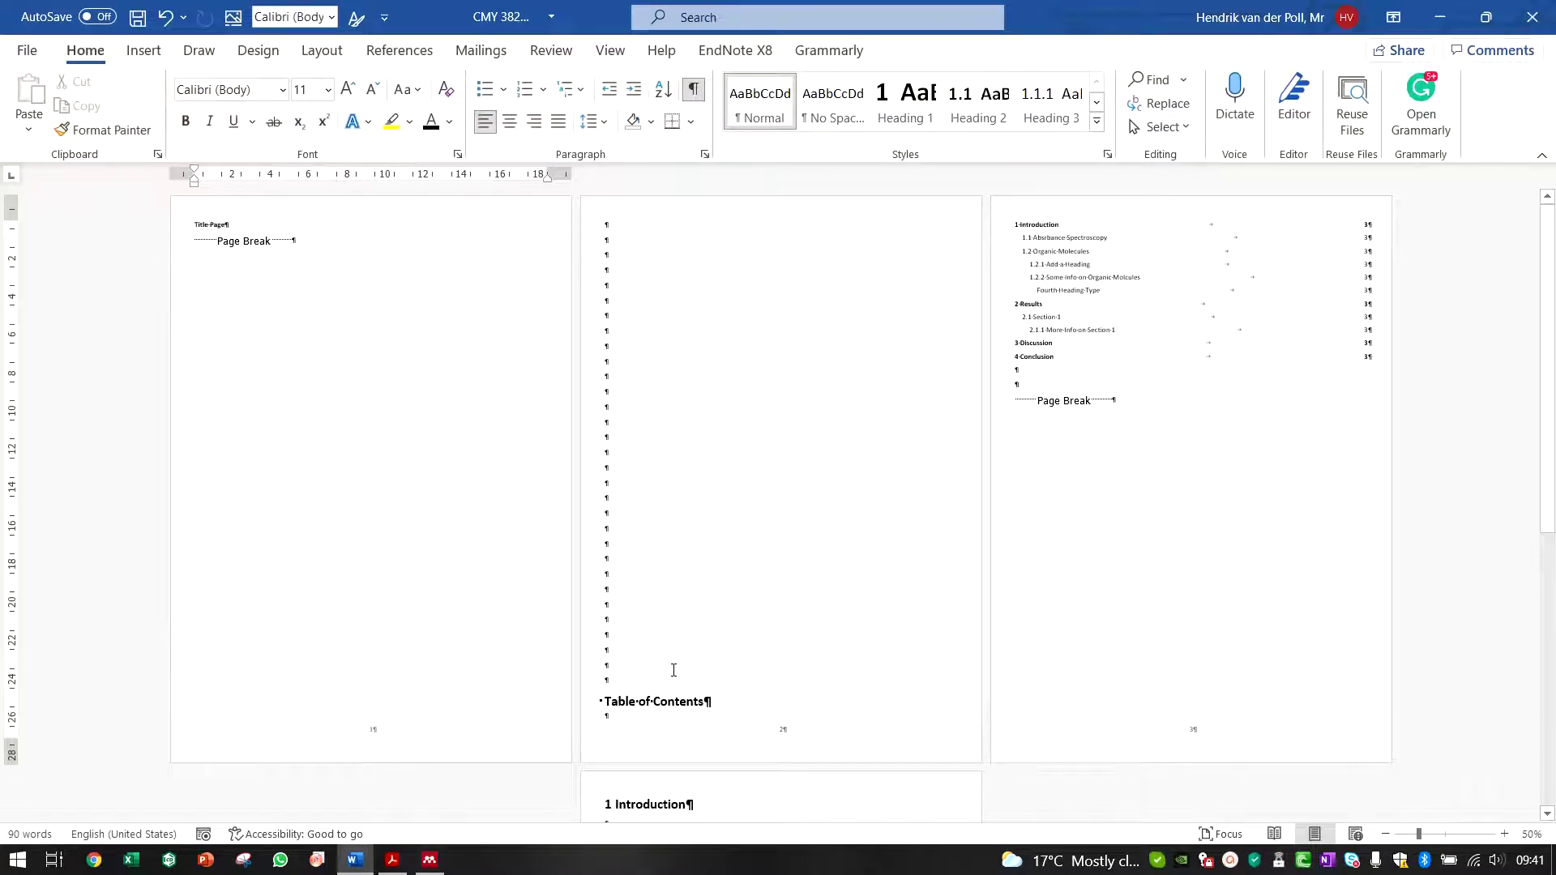
{"action": "key", "text": "ctrl+z"}
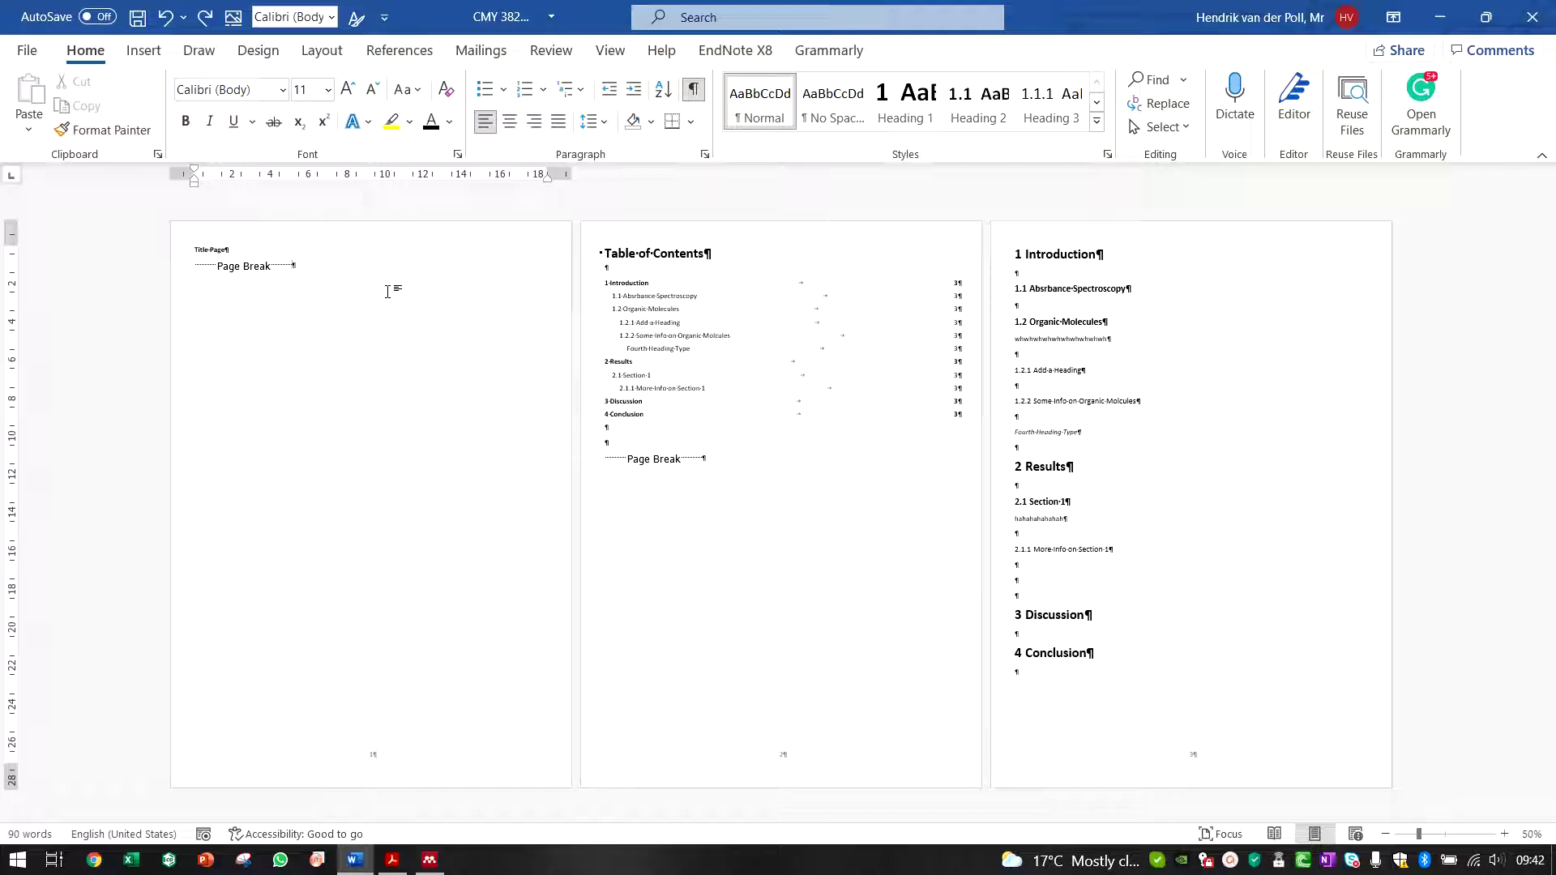
Replace the page break after the title page with a Next Page section break
{"action": "scroll", "coordinate": [387, 292], "scroll_direction": "up", "scroll_amount": 6, "text": "ctrl"}
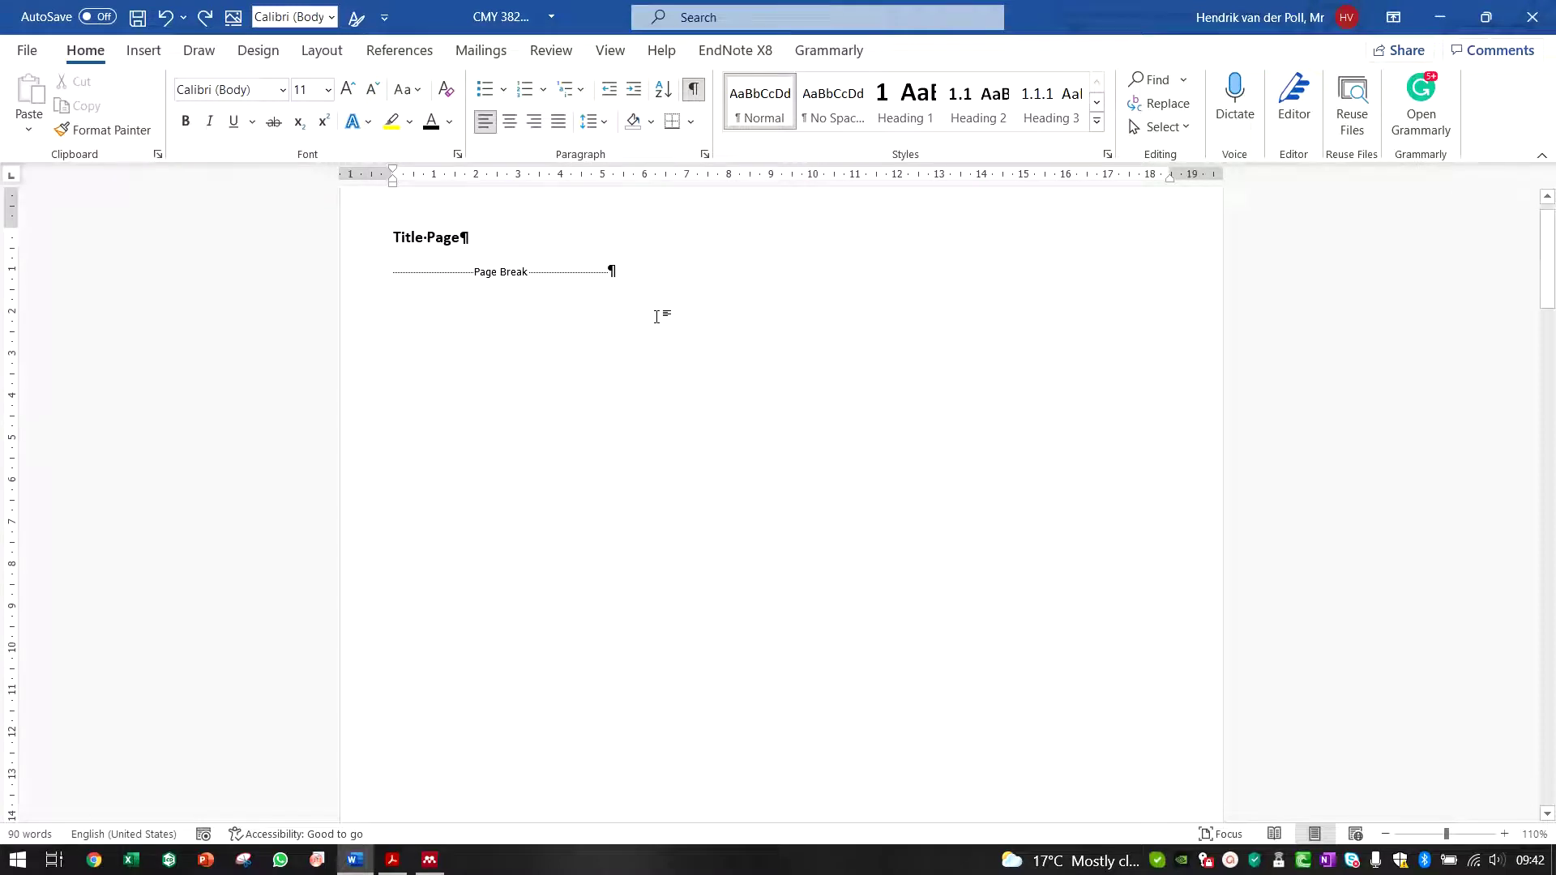
{"action": "key", "text": "ctrl+y"}
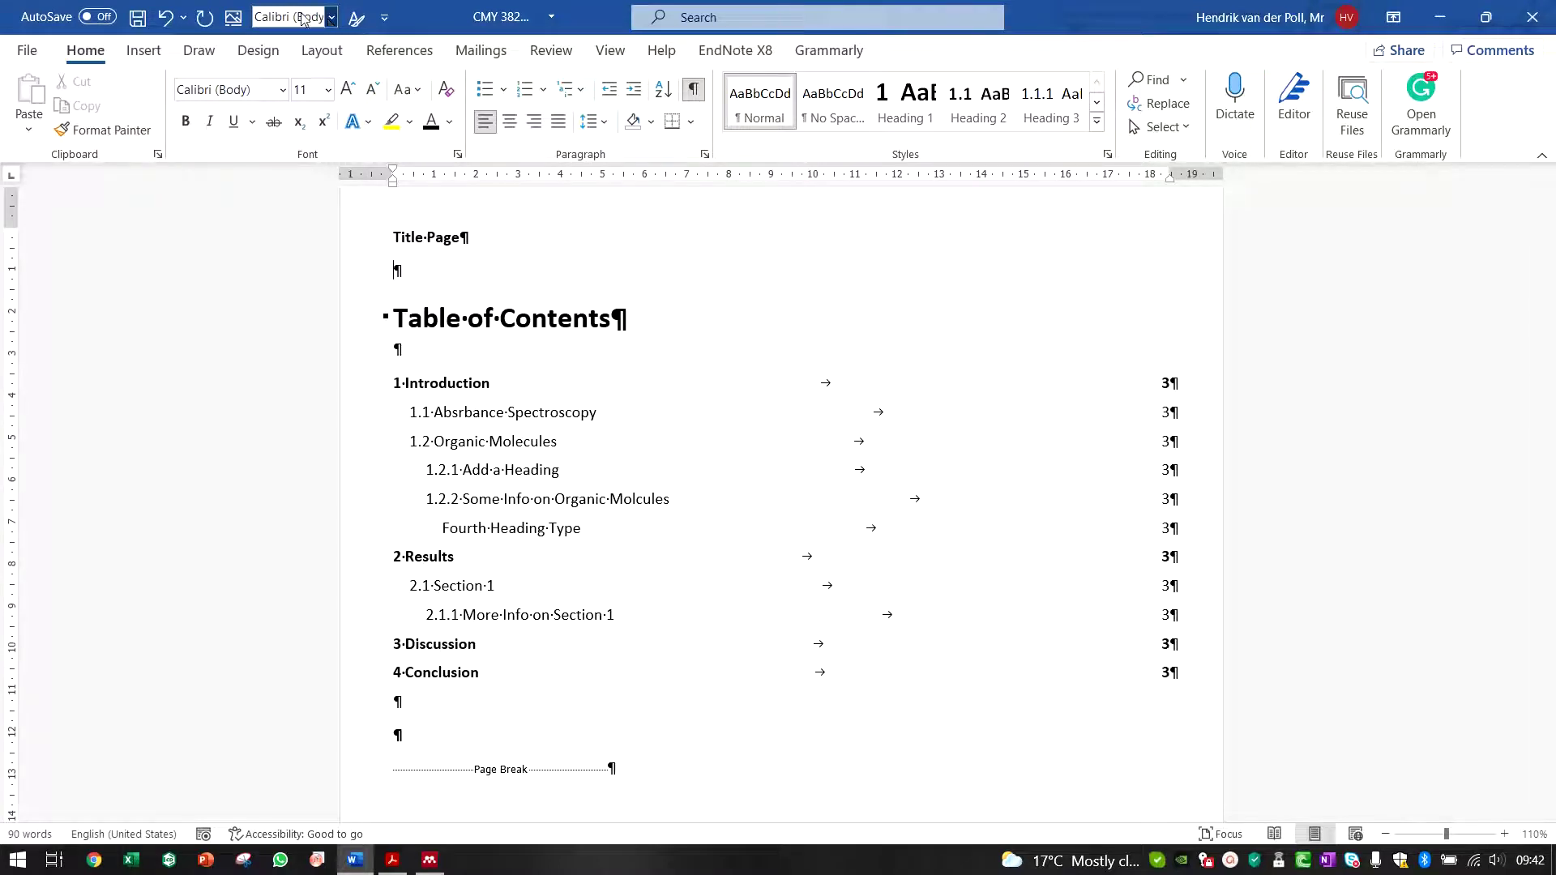
{"action": "left_click", "coordinate": [322, 51]}
{"action": "left_click", "coordinate": [272, 85]}
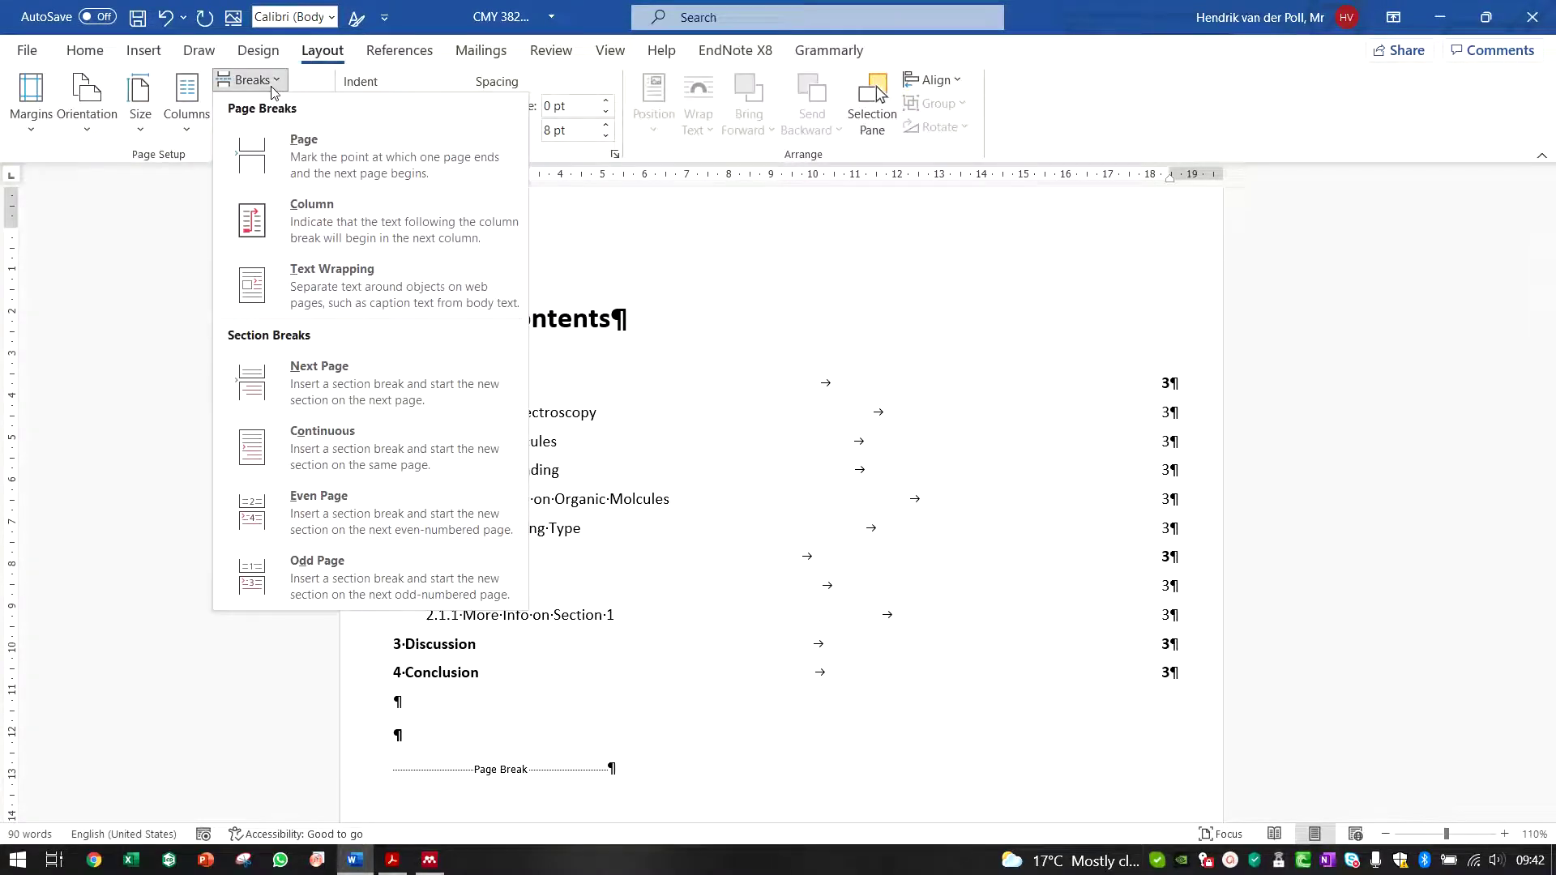
{"action": "left_click", "coordinate": [425, 381]}
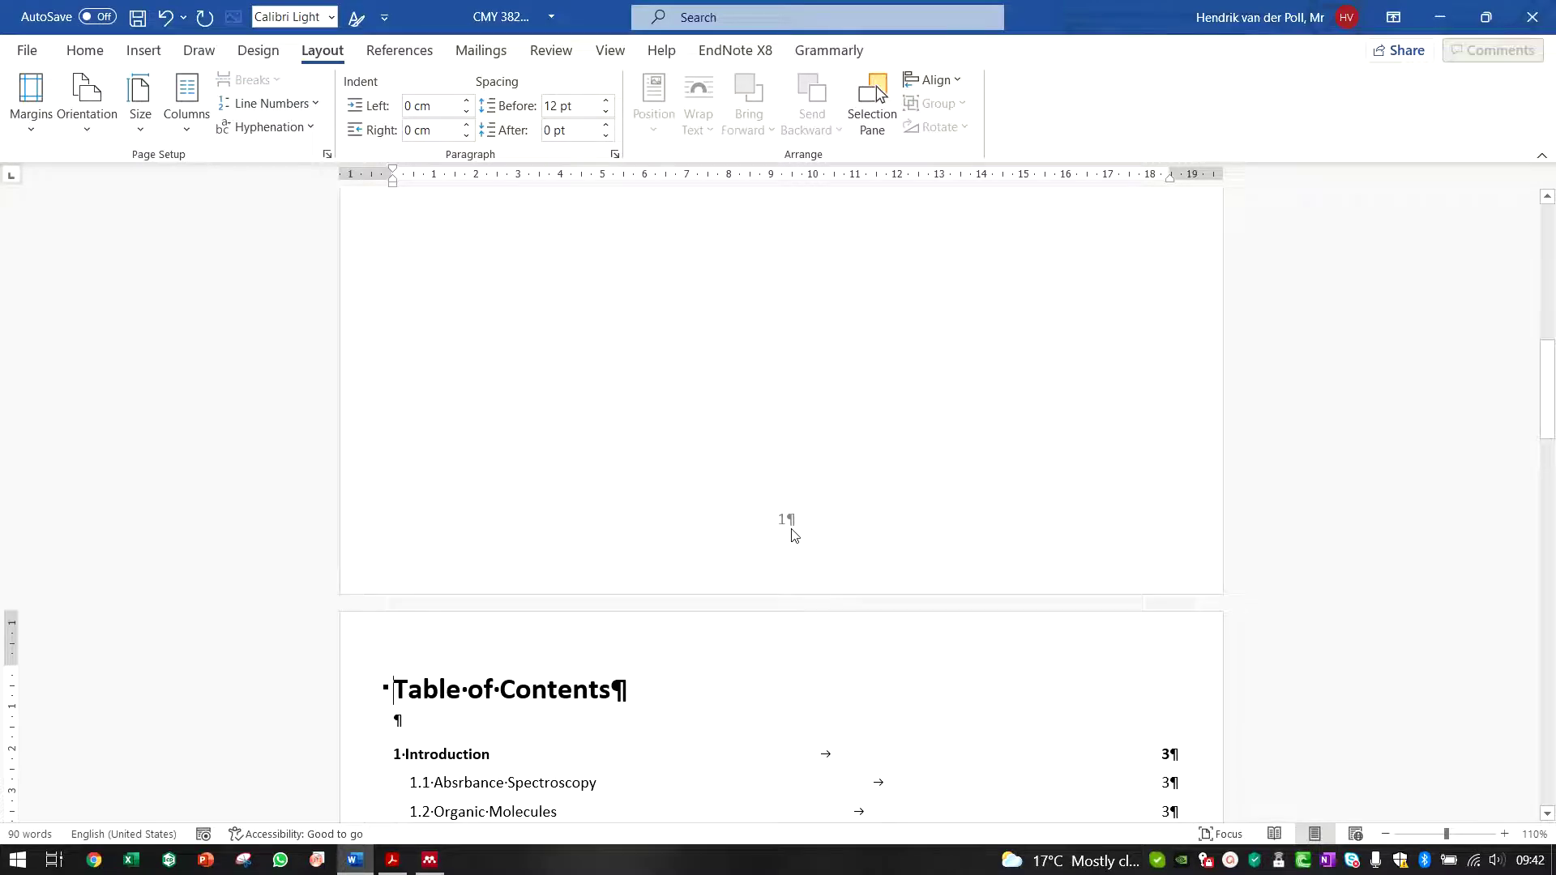
Replace the page break between the table of contents and the Introduction heading with a Next Page section break
{"action": "scroll", "coordinate": [786, 536], "scroll_direction": "down", "scroll_amount": 12}
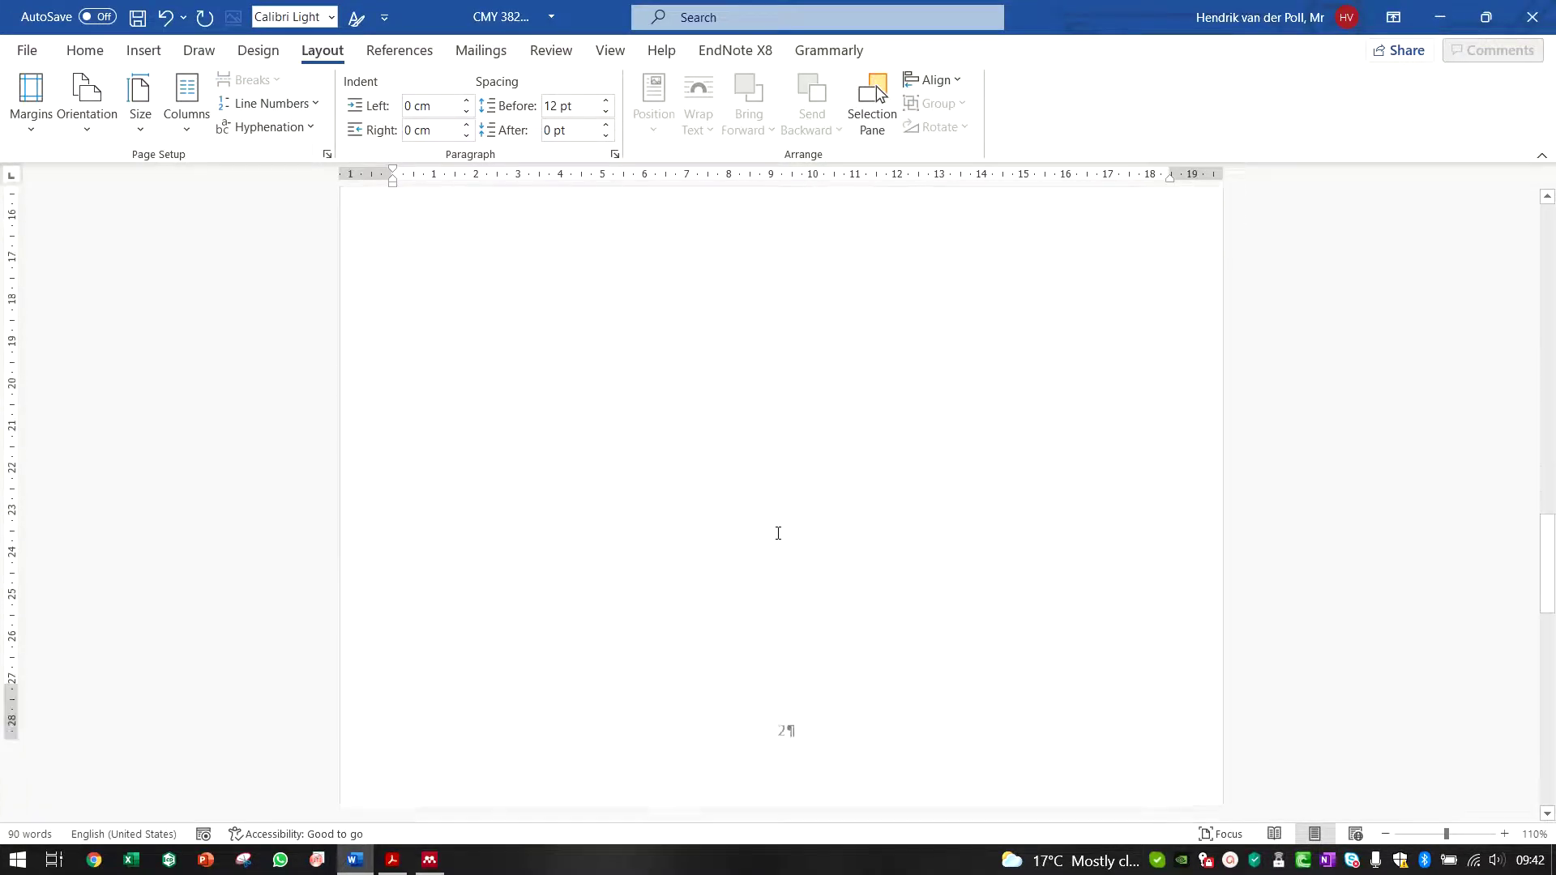
{"action": "scroll", "coordinate": [791, 542], "scroll_direction": "up", "scroll_amount": 6}
{"action": "left_click", "coordinate": [687, 468]}
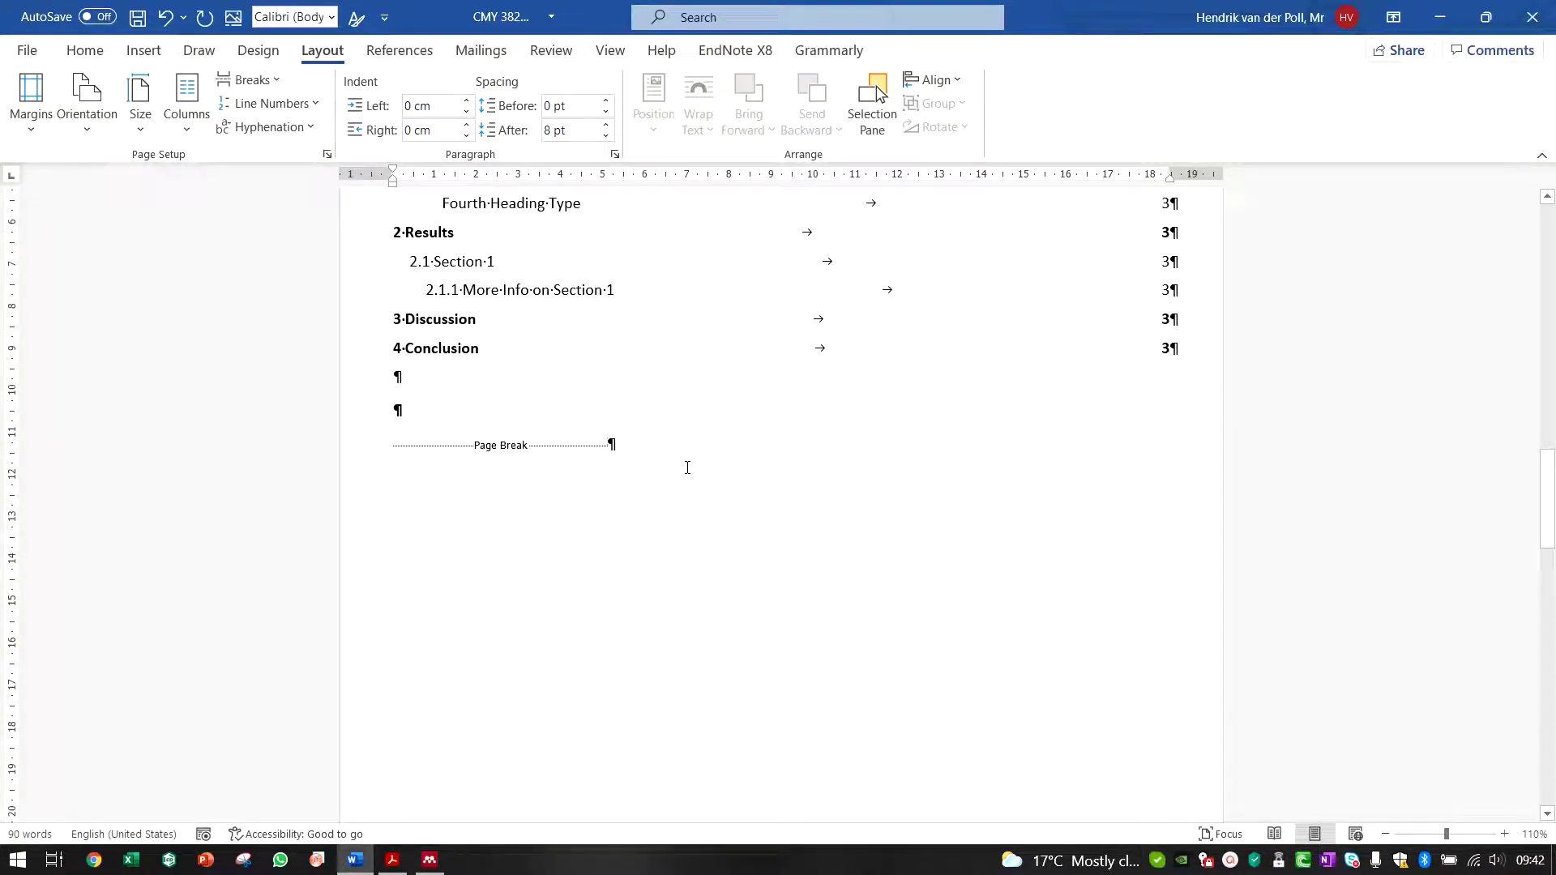
{"action": "key", "text": "BackSpace"}
{"action": "left_click", "coordinate": [248, 79]}
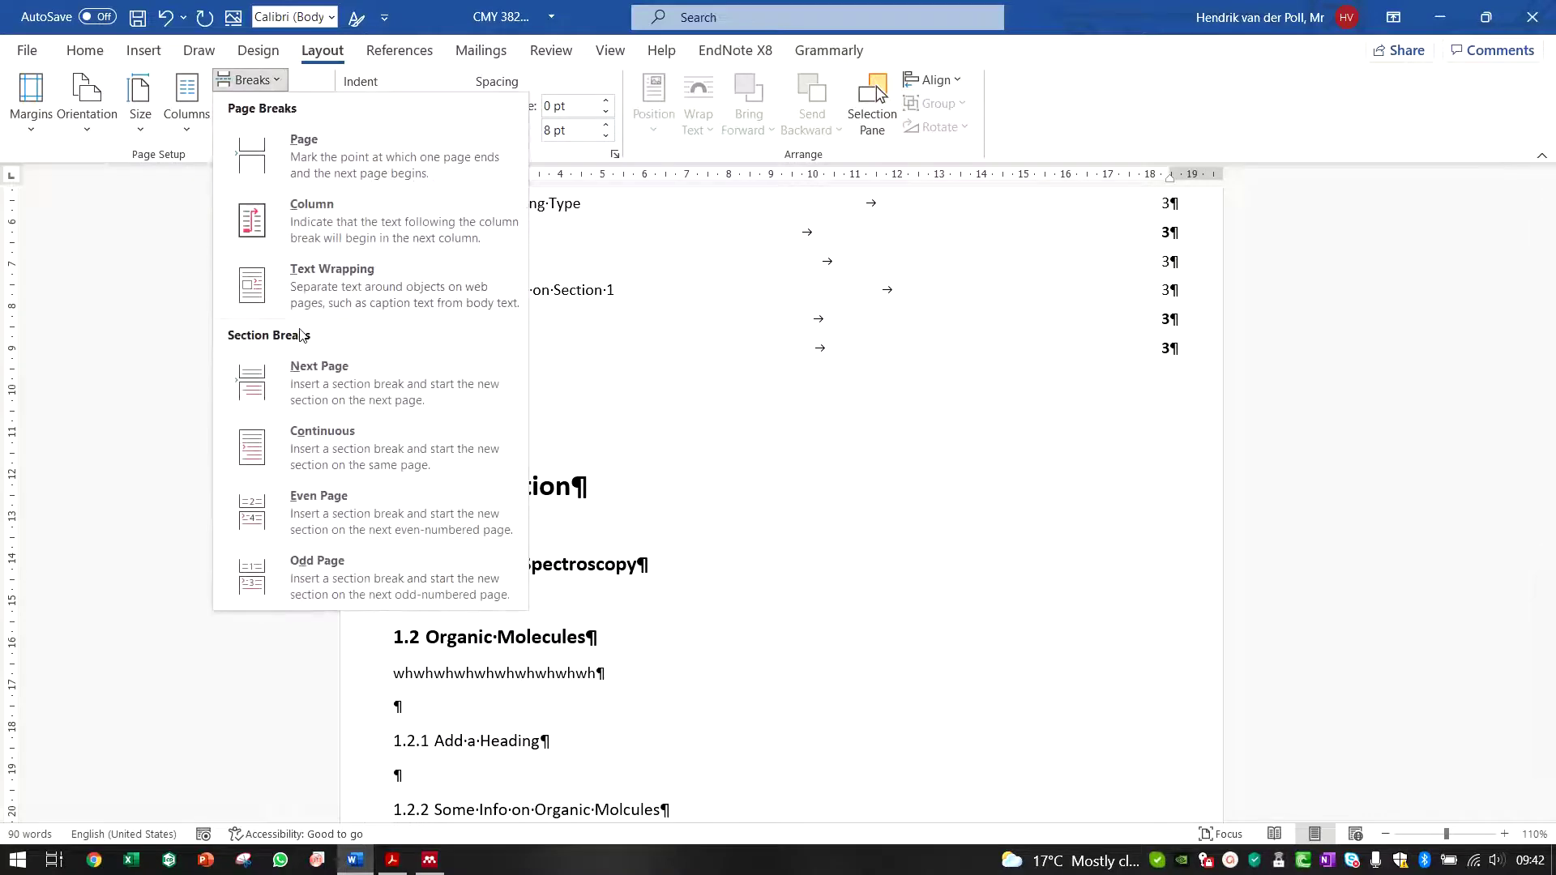
{"action": "left_click", "coordinate": [301, 379]}
{"action": "key", "text": "Delete"}
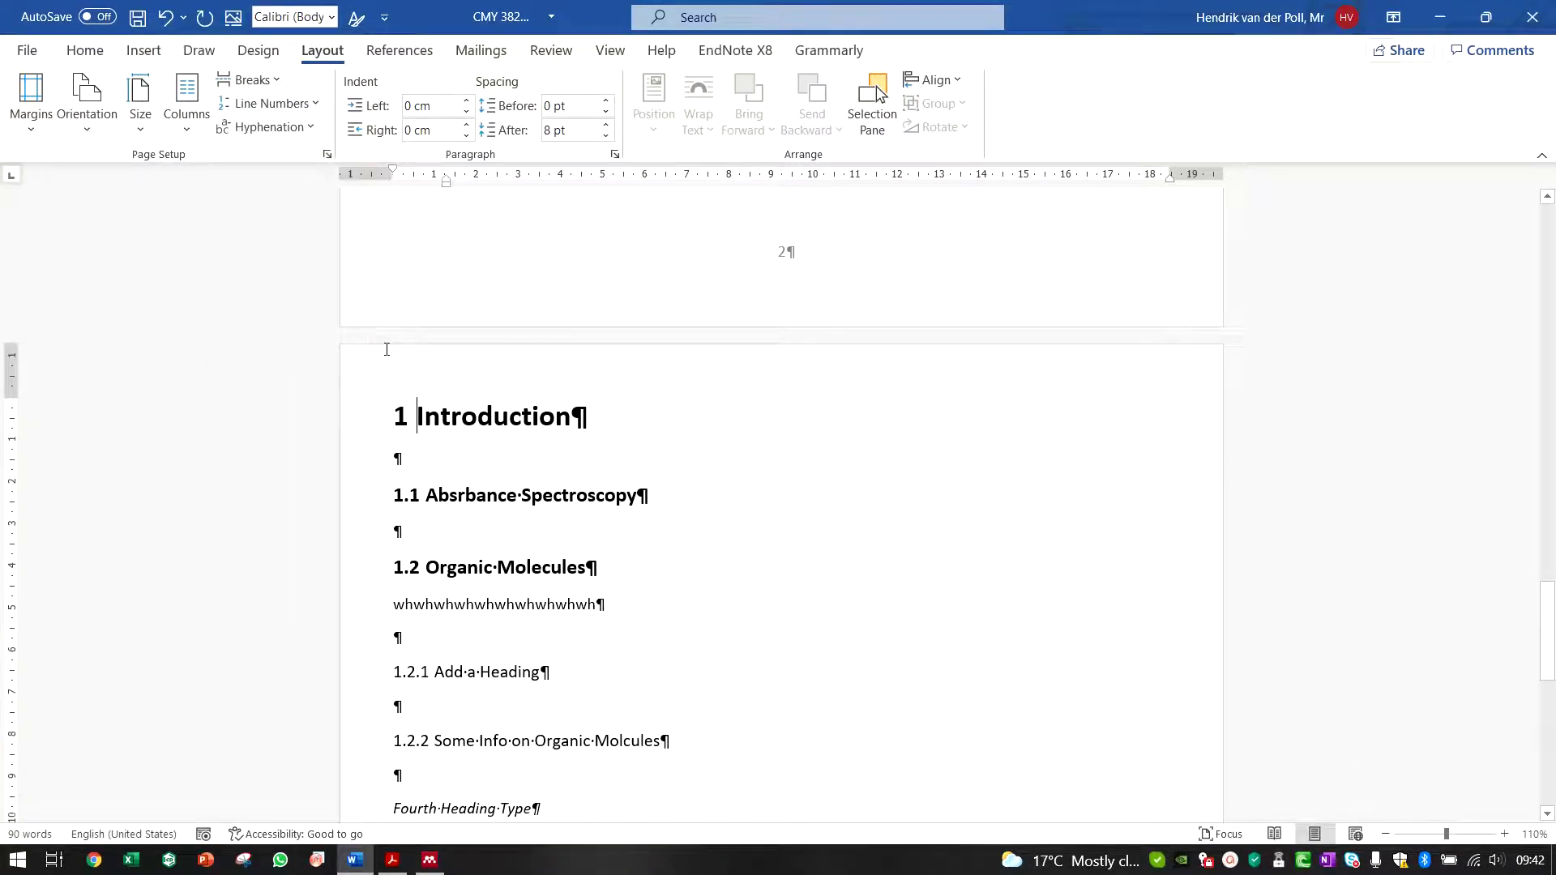
Examine the section break after the table of contents, the available break types and the footer page numbers of each section
{"action": "scroll", "coordinate": [730, 396], "scroll_direction": "up", "scroll_amount": 10}
{"action": "scroll", "coordinate": [786, 430], "scroll_direction": "down", "scroll_amount": 10}
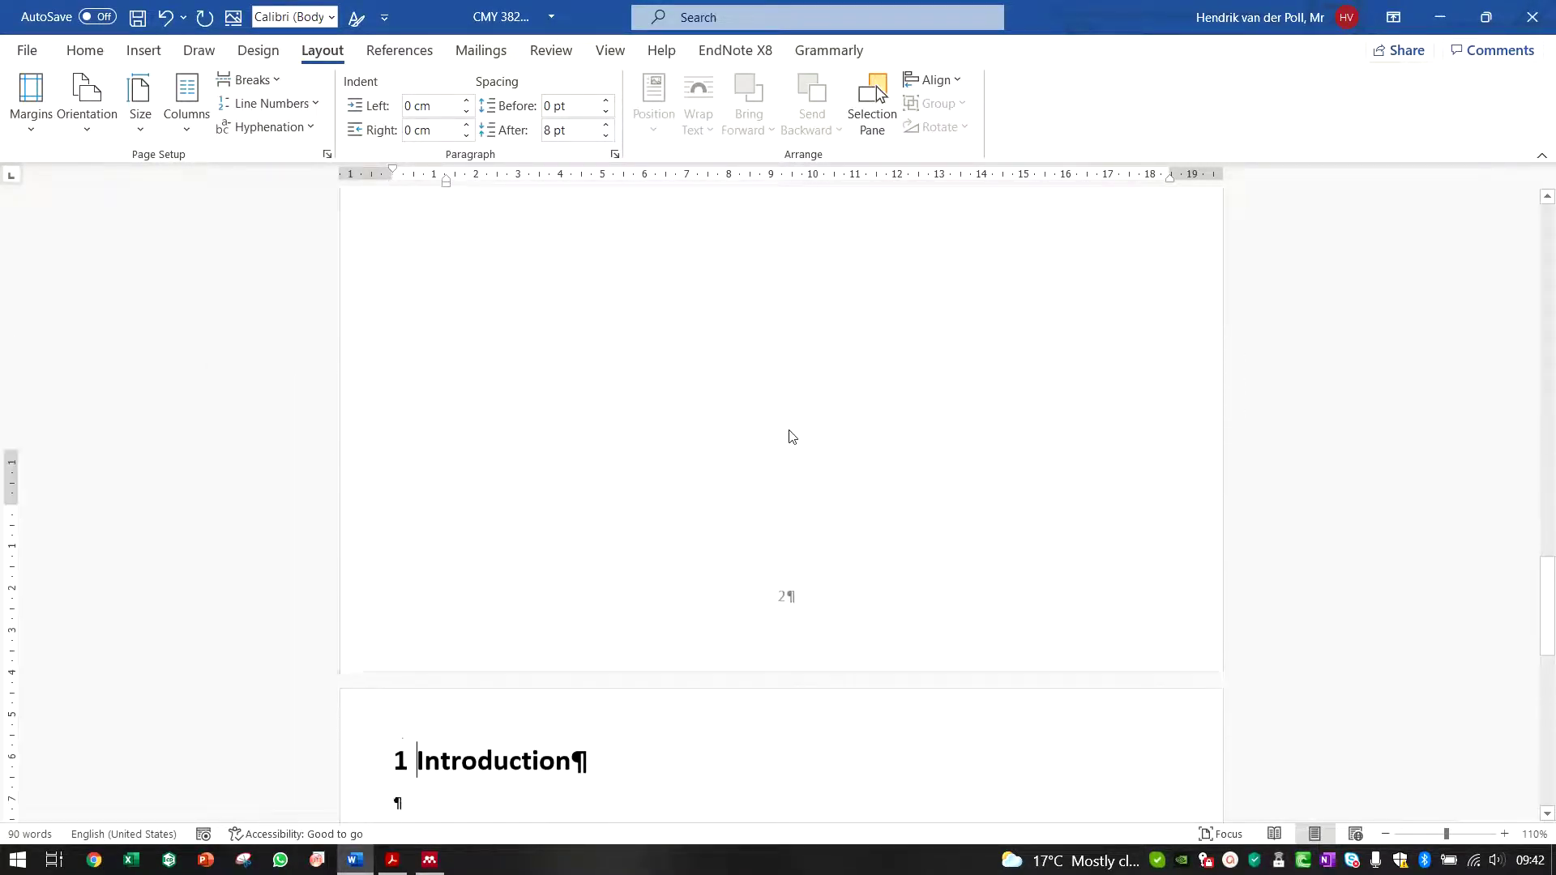
{"action": "scroll", "coordinate": [788, 434], "scroll_direction": "up", "scroll_amount": 10}
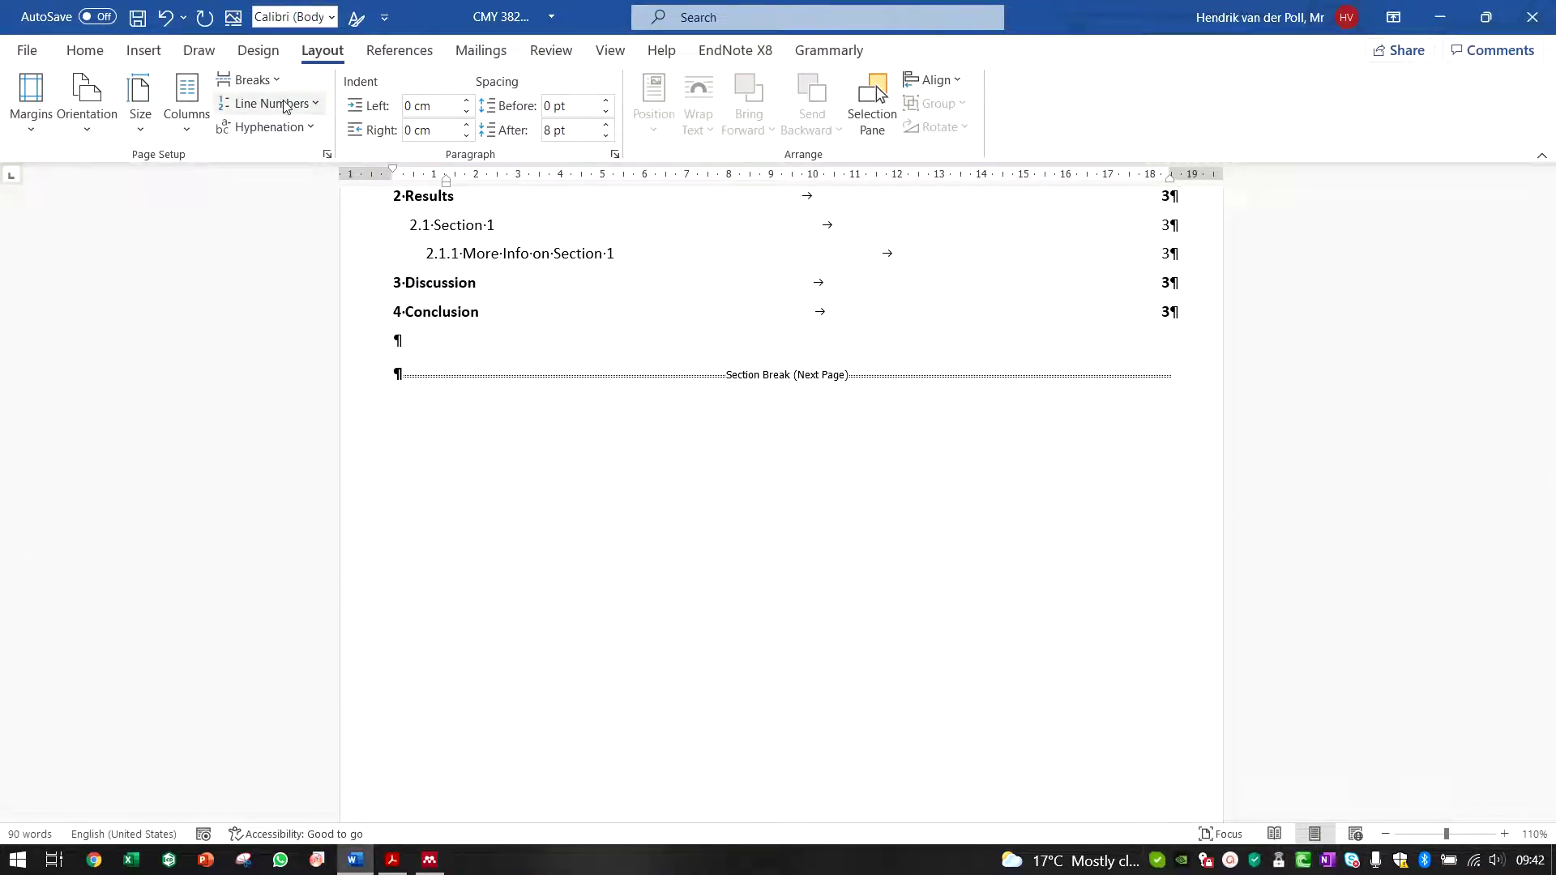
{"action": "left_click", "coordinate": [248, 80]}
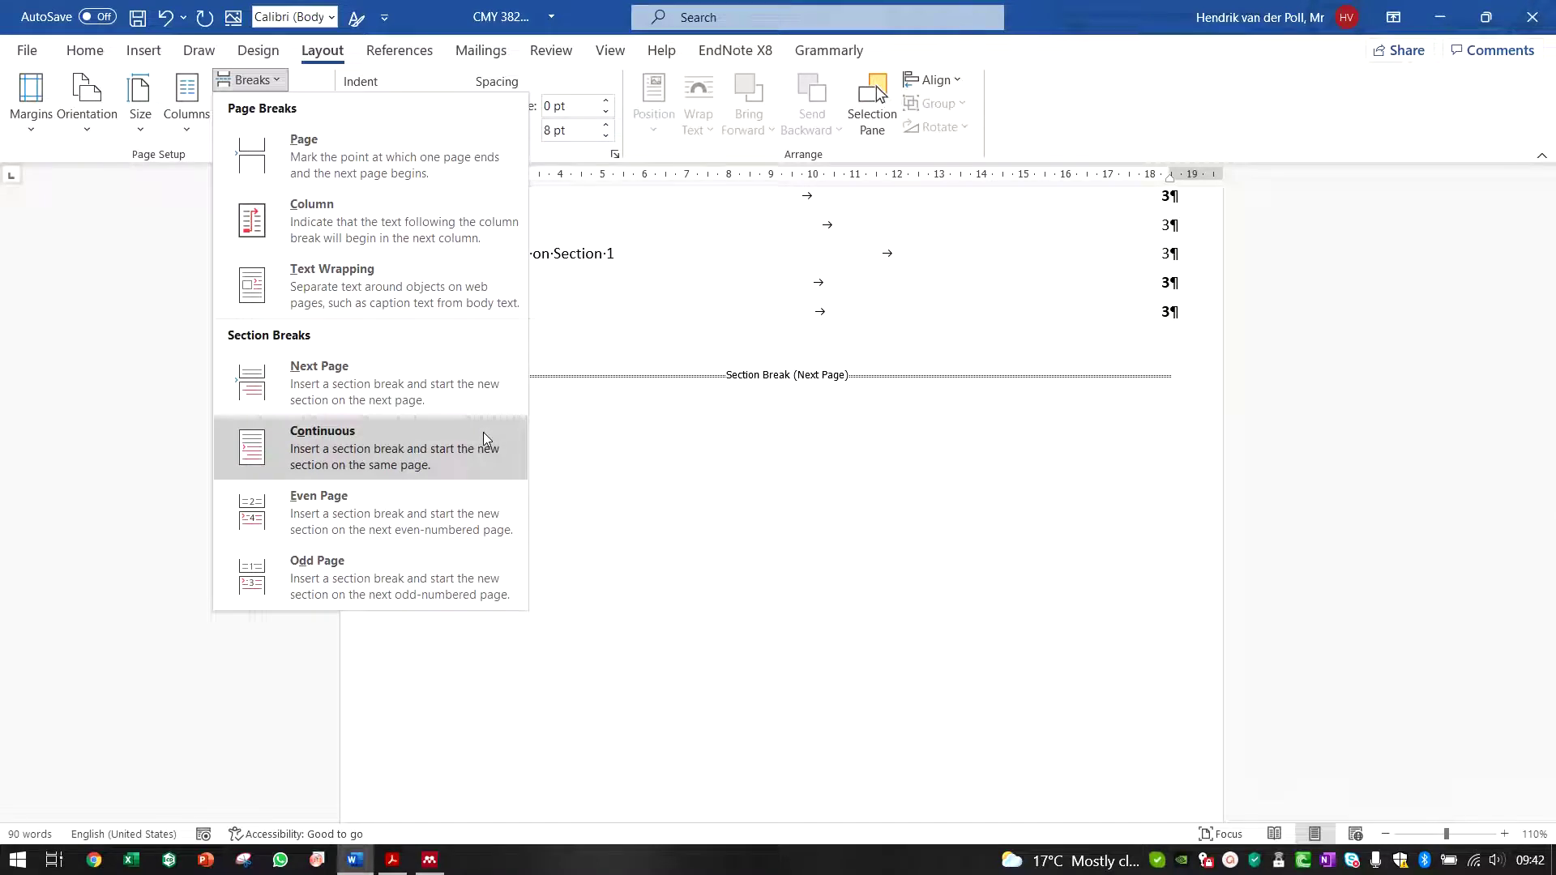
{"action": "left_click", "coordinate": [645, 349]}
{"action": "left_click", "coordinate": [601, 389]}
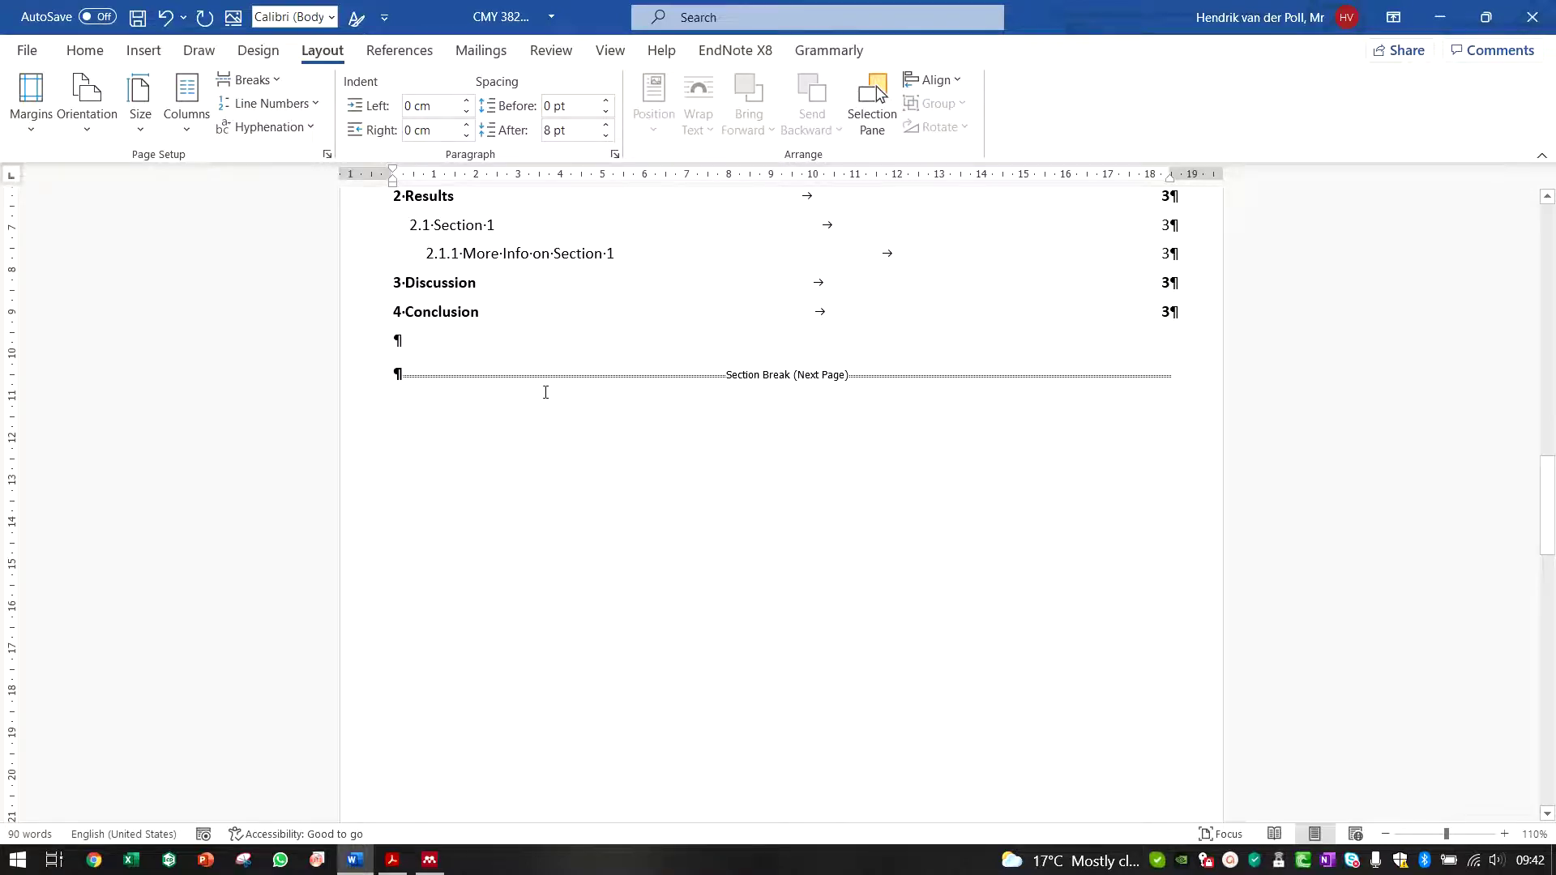
{"action": "scroll", "coordinate": [632, 441], "scroll_direction": "up", "scroll_amount": 8}
{"action": "scroll", "coordinate": [684, 469], "scroll_direction": "down", "scroll_amount": 4}
{"action": "scroll", "coordinate": [684, 469], "scroll_direction": "down", "scroll_amount": 4}
{"action": "scroll", "coordinate": [684, 469], "scroll_direction": "up", "scroll_amount": 10}
{"action": "scroll", "coordinate": [684, 469], "scroll_direction": "down", "scroll_amount": 15}
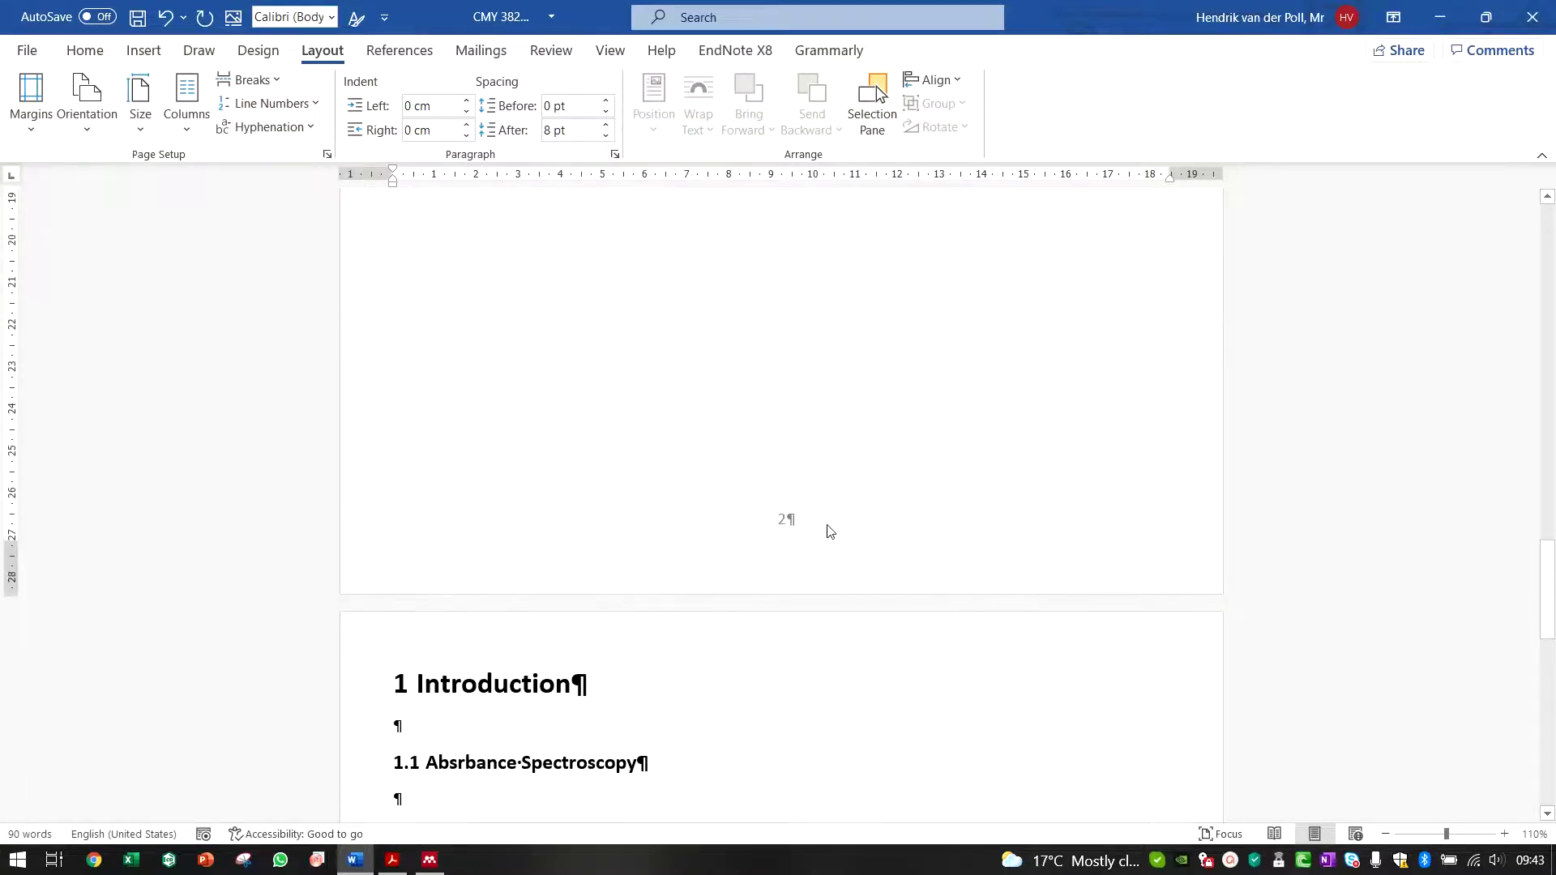
{"action": "scroll", "coordinate": [828, 527], "scroll_direction": "down", "scroll_amount": 10}
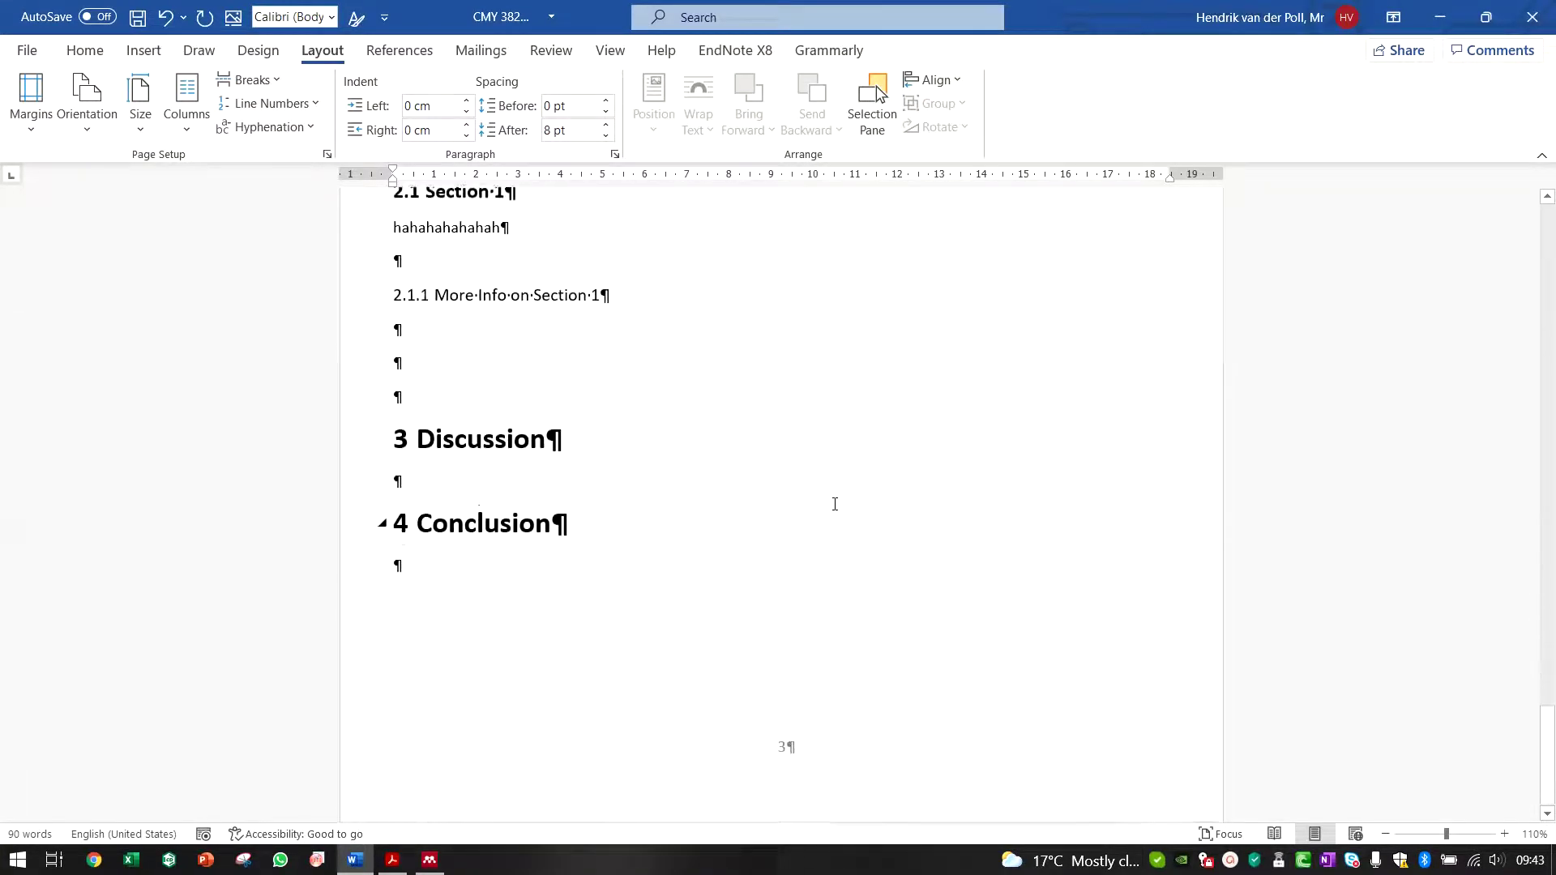
Unlink the section 3 footer from the previous section's footer
{"action": "double_click", "coordinate": [820, 727]}
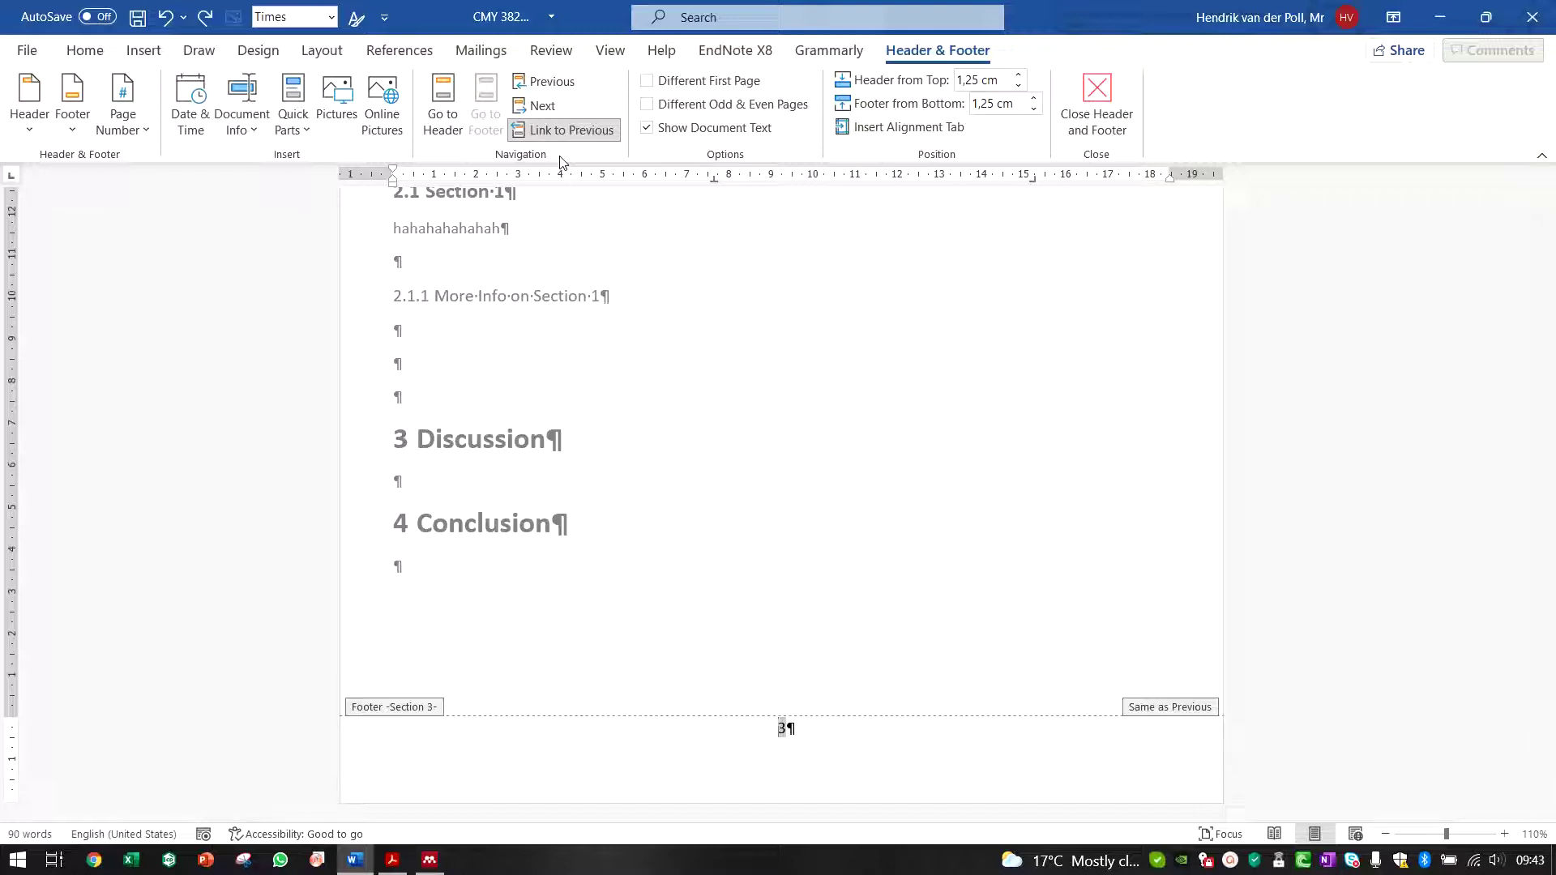
{"action": "left_click", "coordinate": [600, 144]}
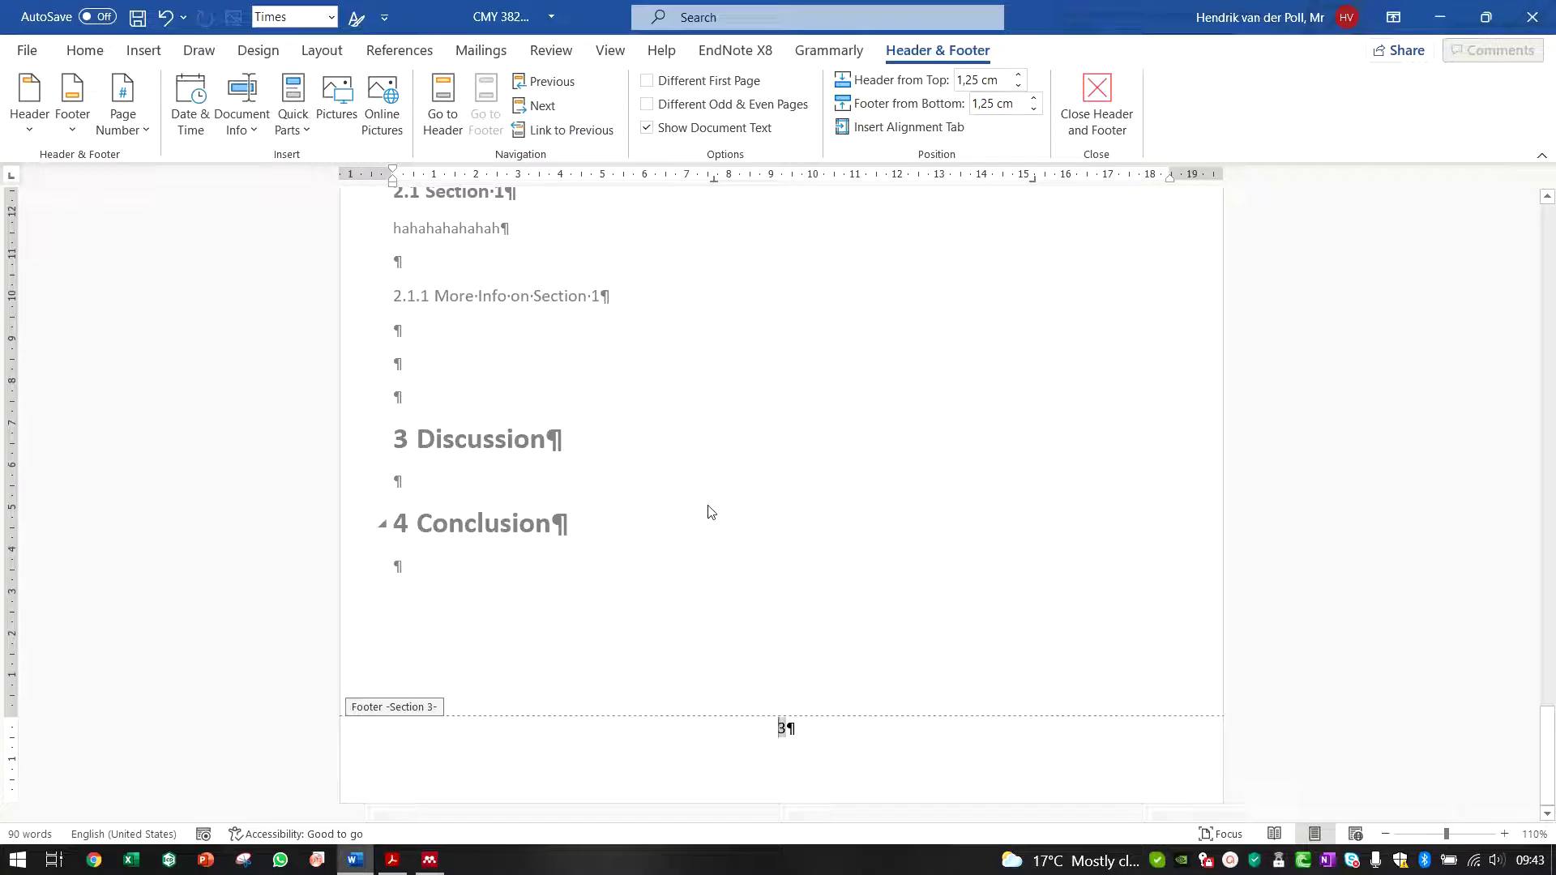
{"action": "scroll", "coordinate": [711, 512], "scroll_direction": "up", "scroll_amount": 10}
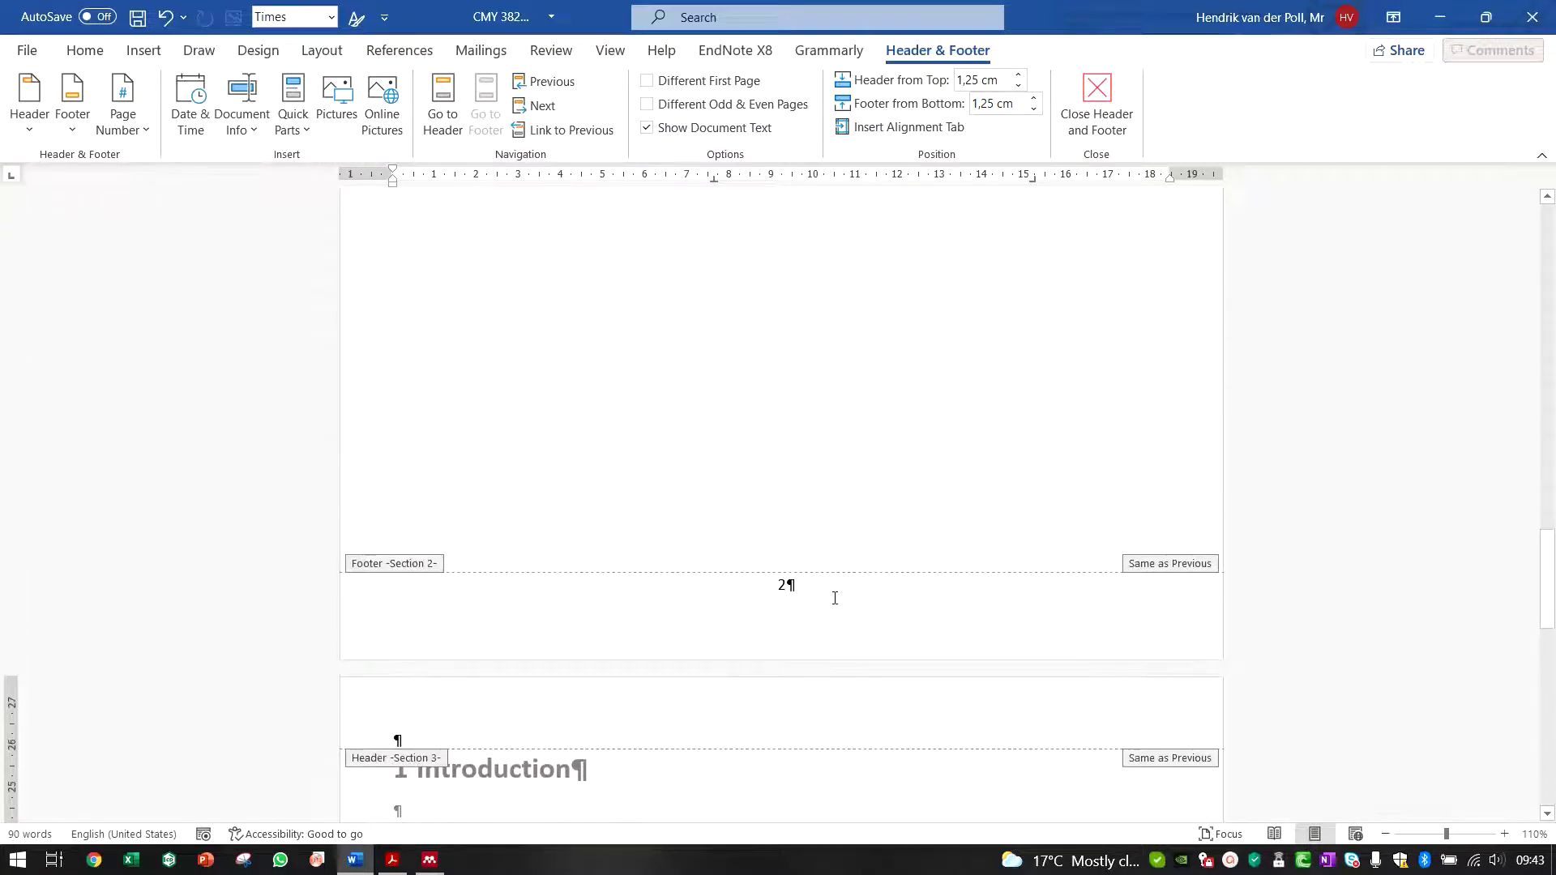
Unlink the section 2 footer from the previous section's footer and delete the page number from the section 1 footer
{"action": "left_click", "coordinate": [786, 583]}
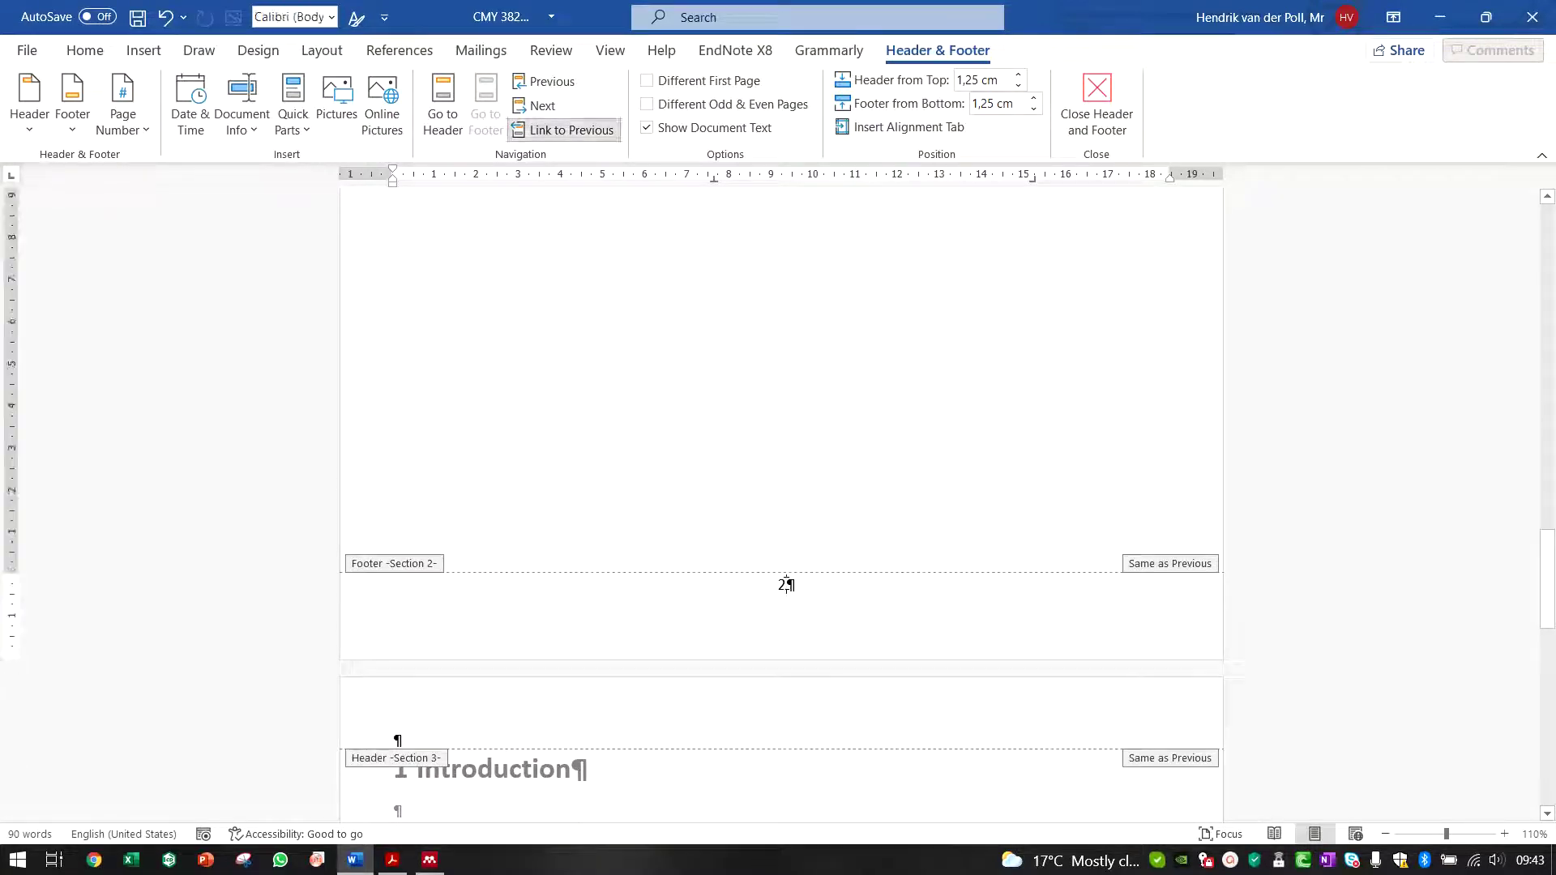
{"action": "scroll", "coordinate": [788, 616], "scroll_direction": "up", "scroll_amount": 3}
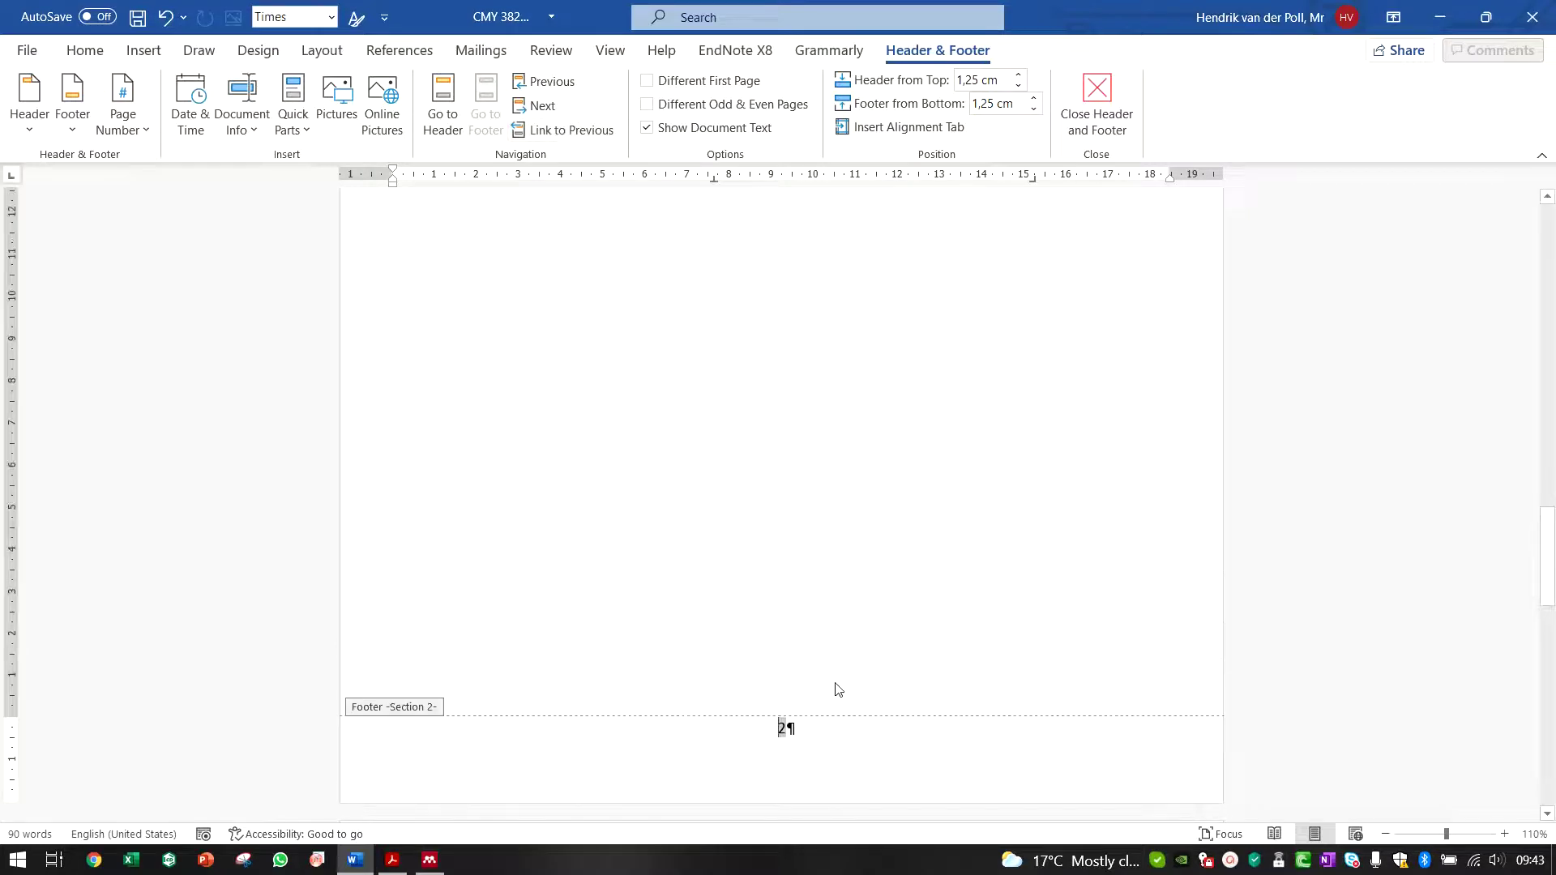
{"action": "scroll", "coordinate": [781, 455], "scroll_direction": "up", "scroll_amount": 10}
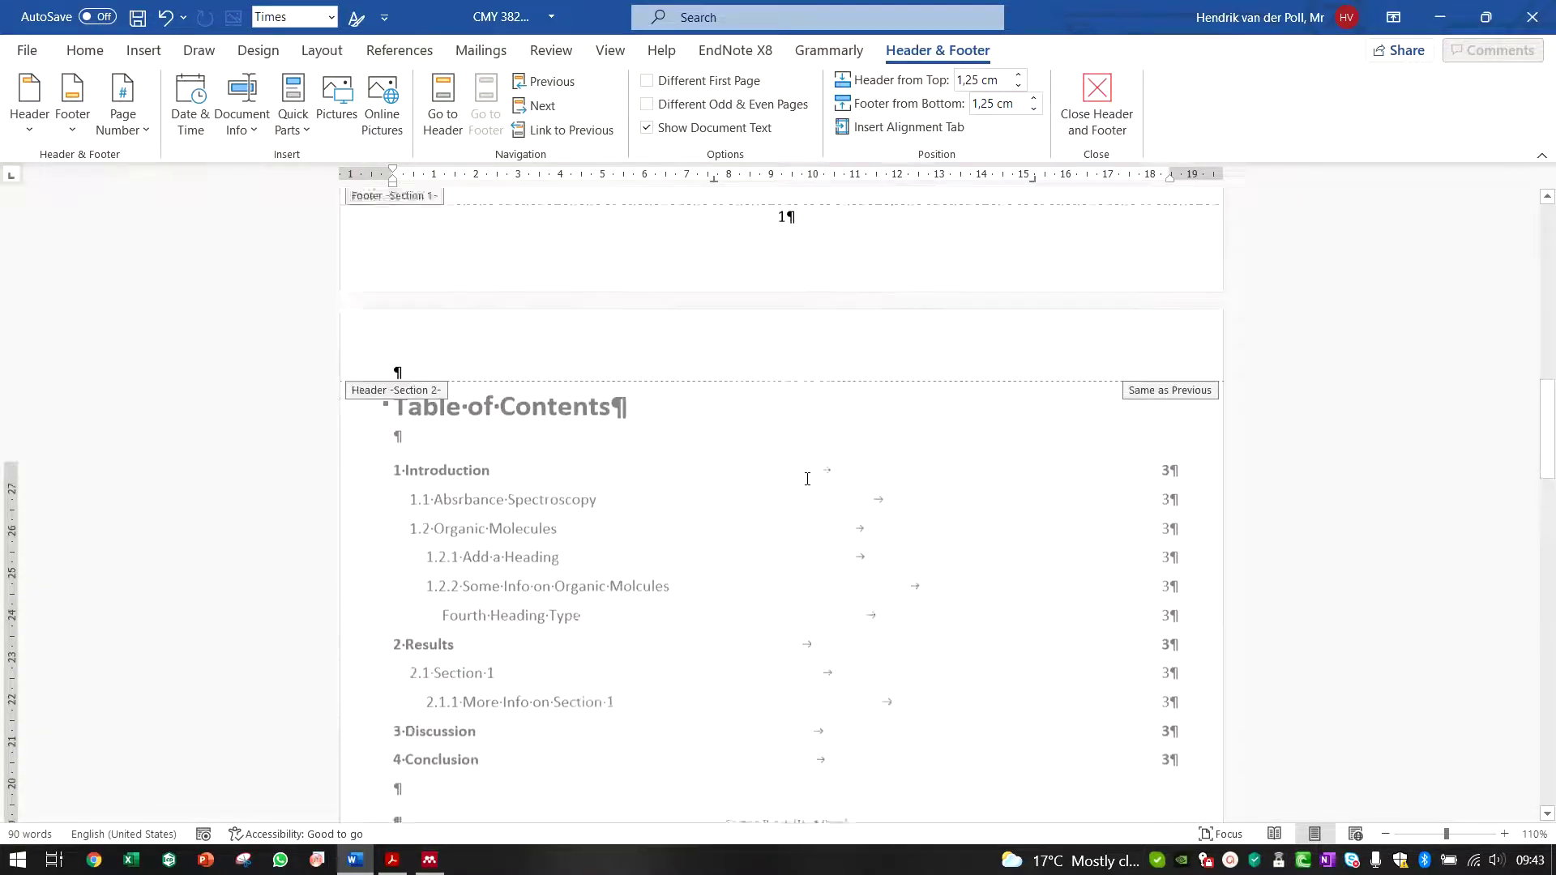
{"action": "scroll", "coordinate": [807, 479], "scroll_direction": "up", "scroll_amount": 2}
{"action": "left_click", "coordinate": [830, 380]}
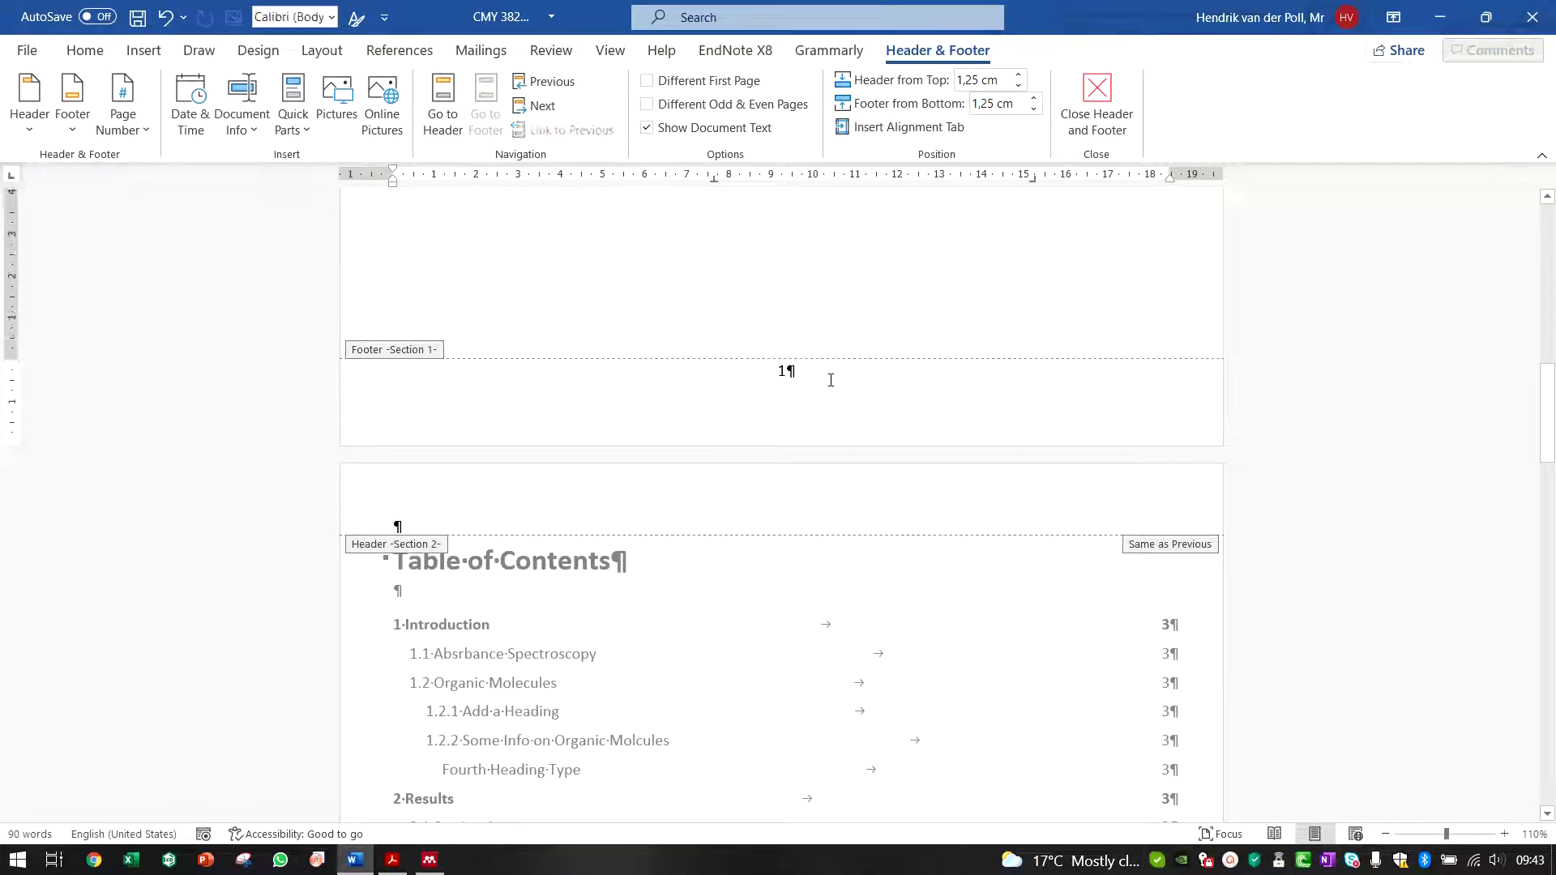
{"action": "key", "text": "shift+Left"}
{"action": "key", "text": "Delete"}
Format the section 2 footer's page numbers as i, ii, iii and start them at i
{"action": "scroll", "coordinate": [830, 380], "scroll_direction": "down", "scroll_amount": 10}
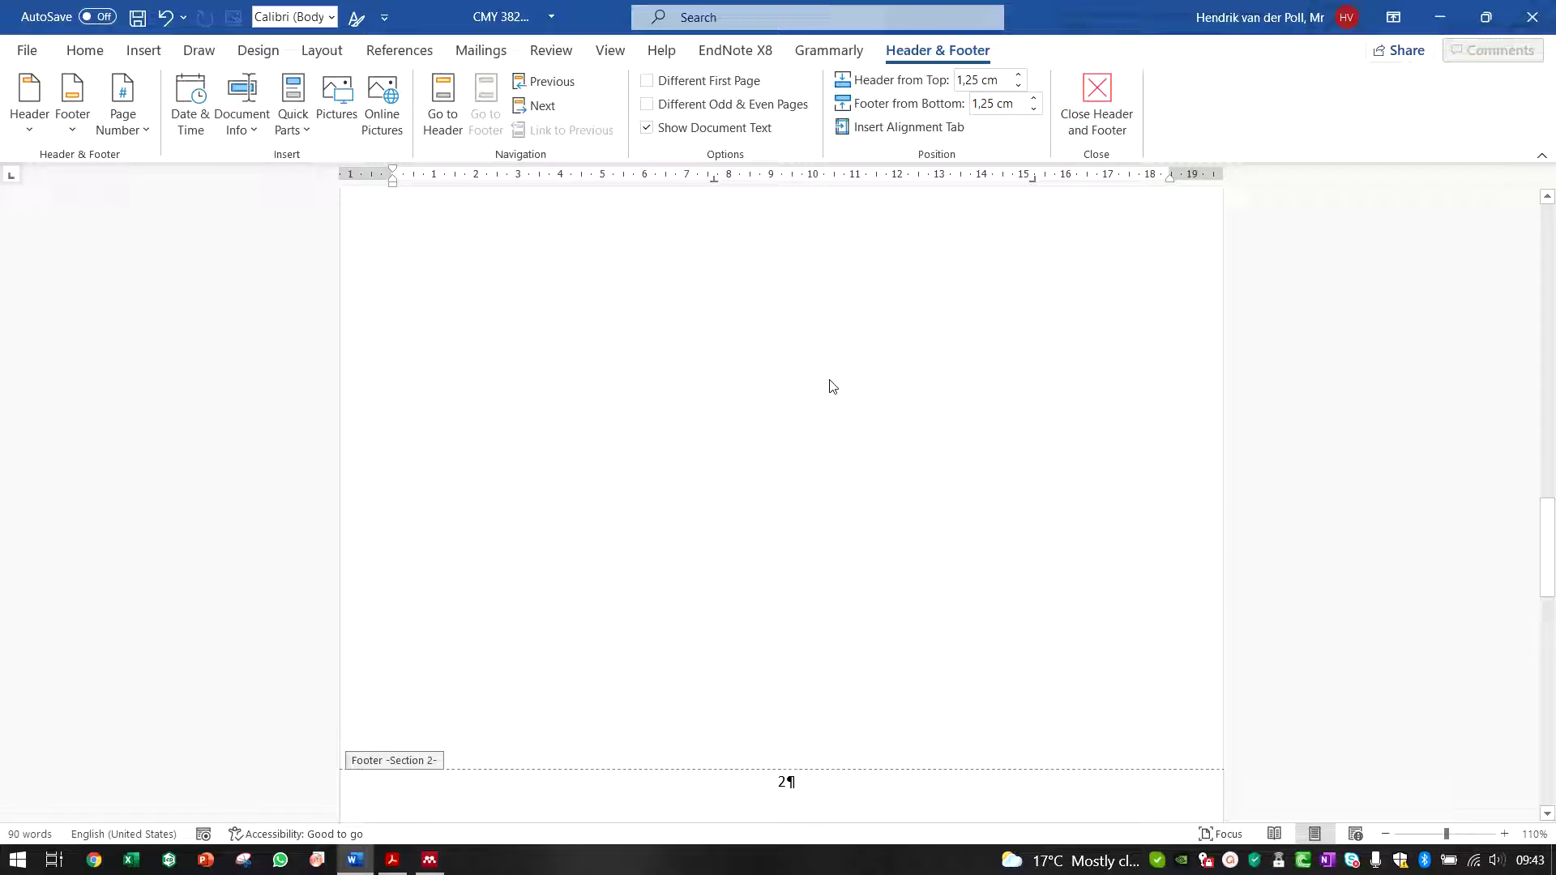
{"action": "scroll", "coordinate": [830, 387], "scroll_direction": "down", "scroll_amount": 3}
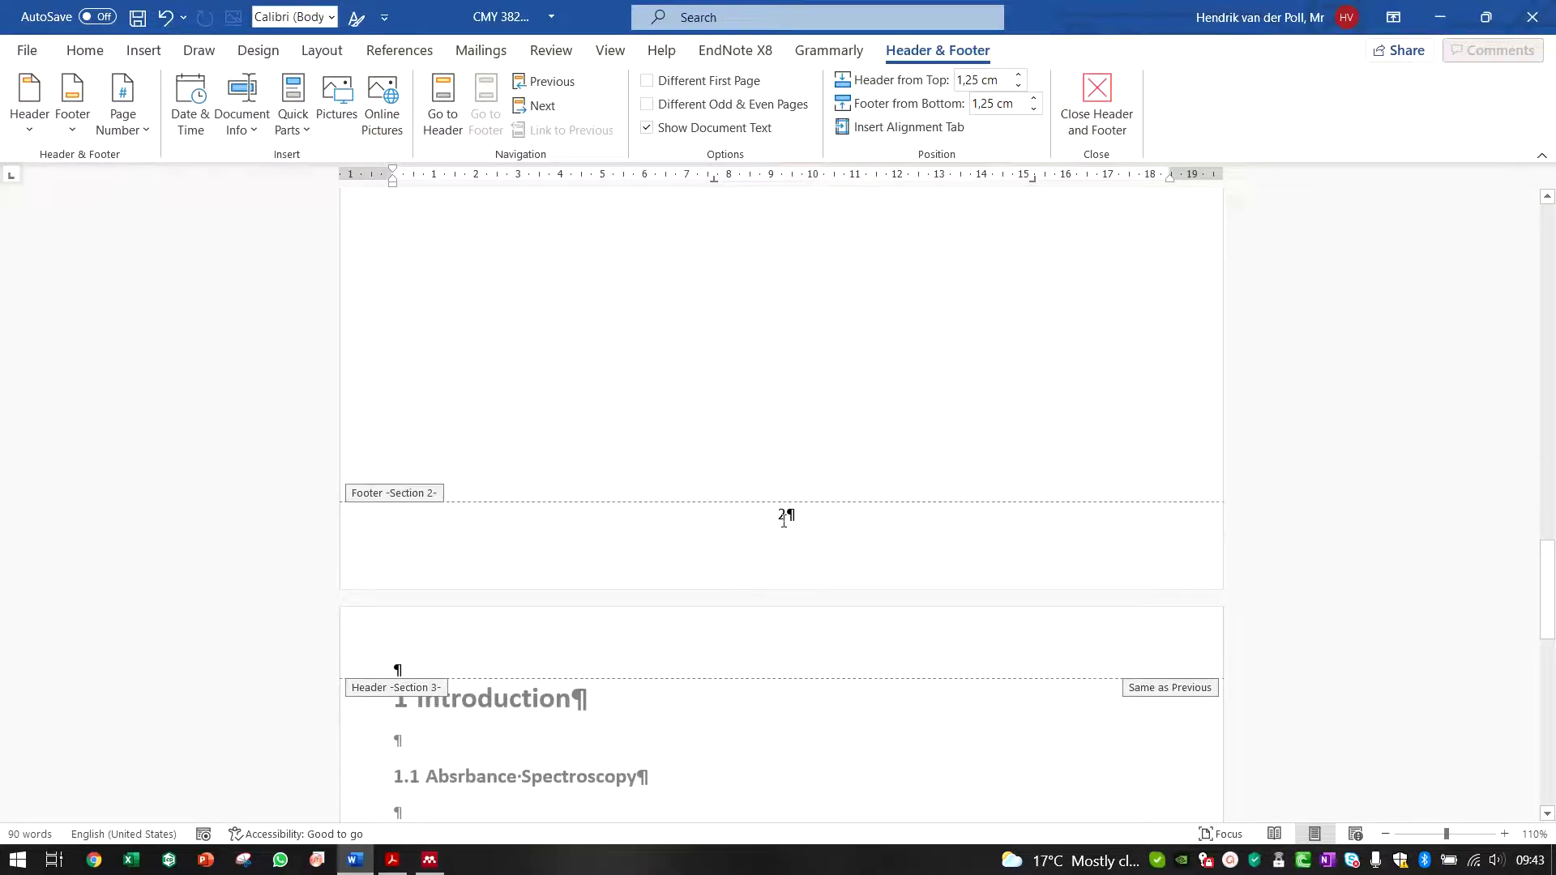
{"action": "scroll", "coordinate": [786, 519], "scroll_direction": "up", "scroll_amount": 10}
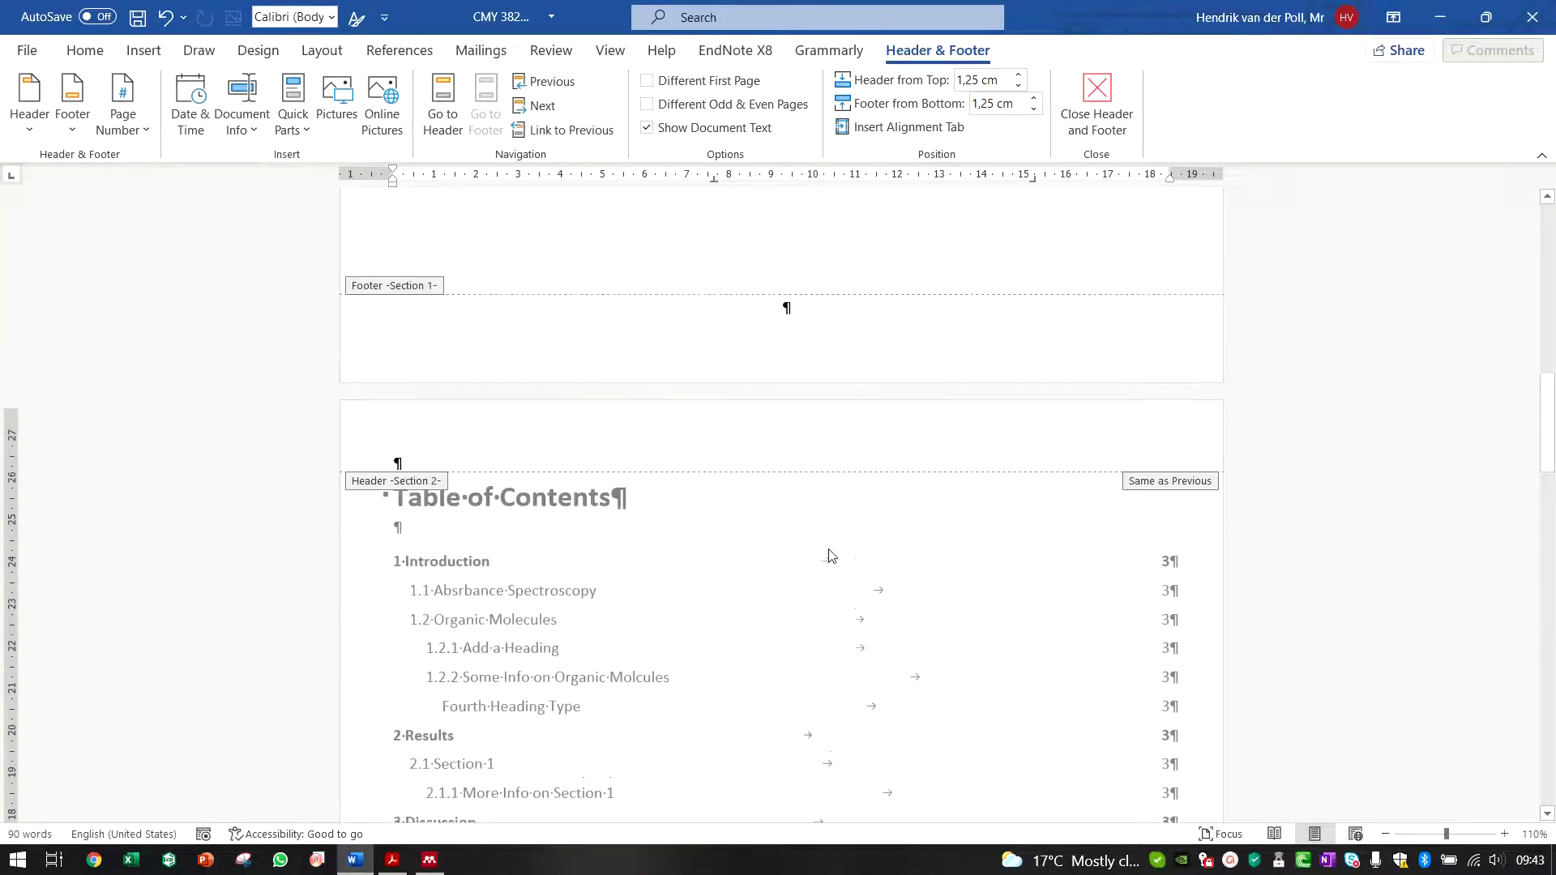
{"action": "scroll", "coordinate": [810, 687], "scroll_direction": "down", "scroll_amount": 12}
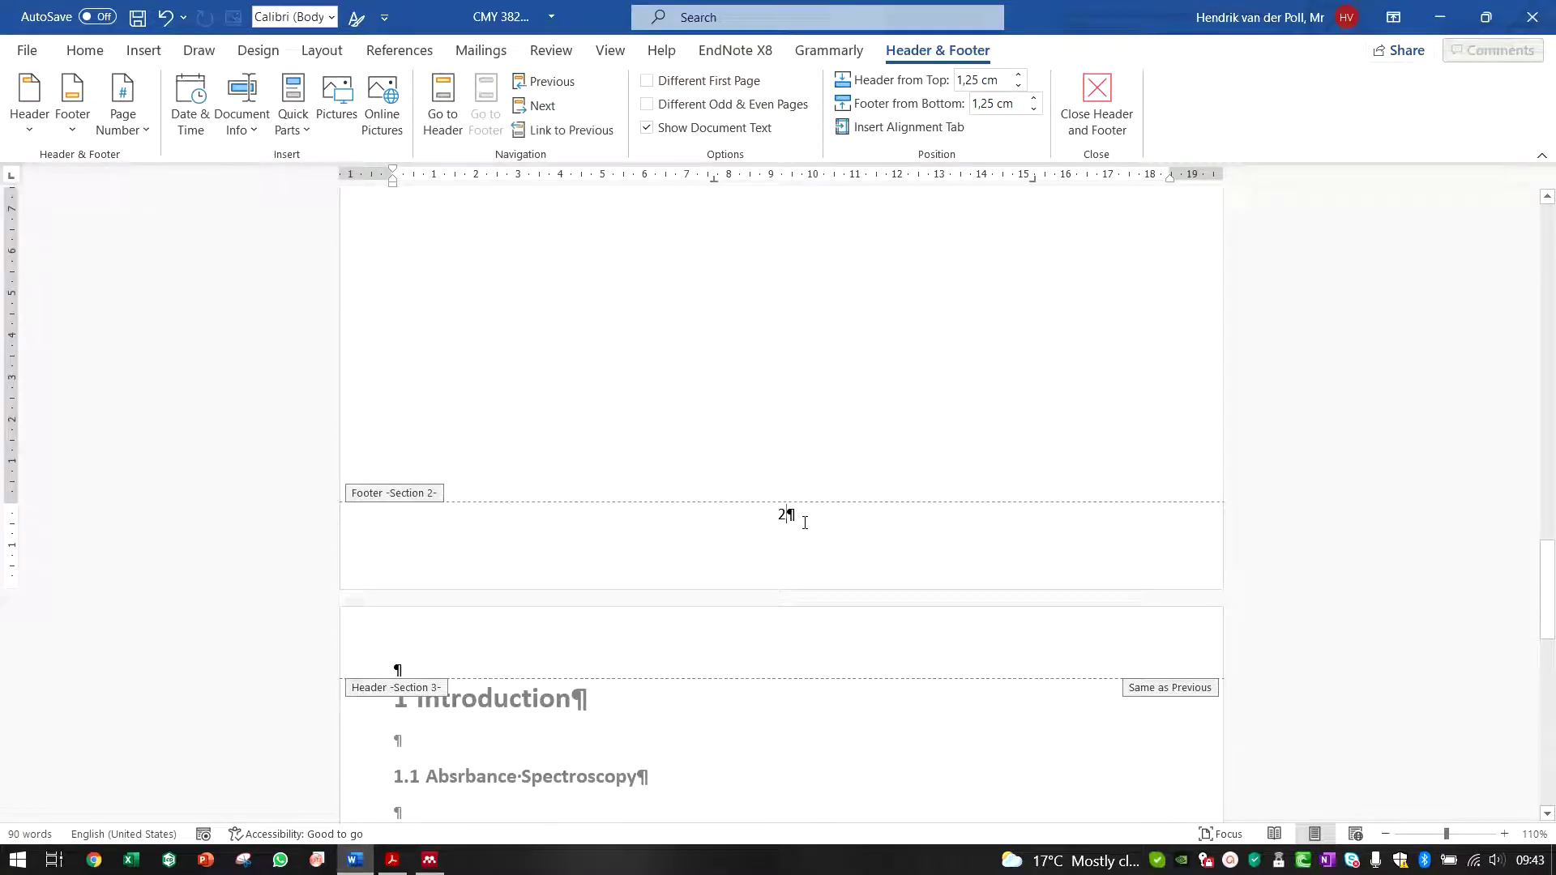
{"action": "left_click", "coordinate": [129, 128]}
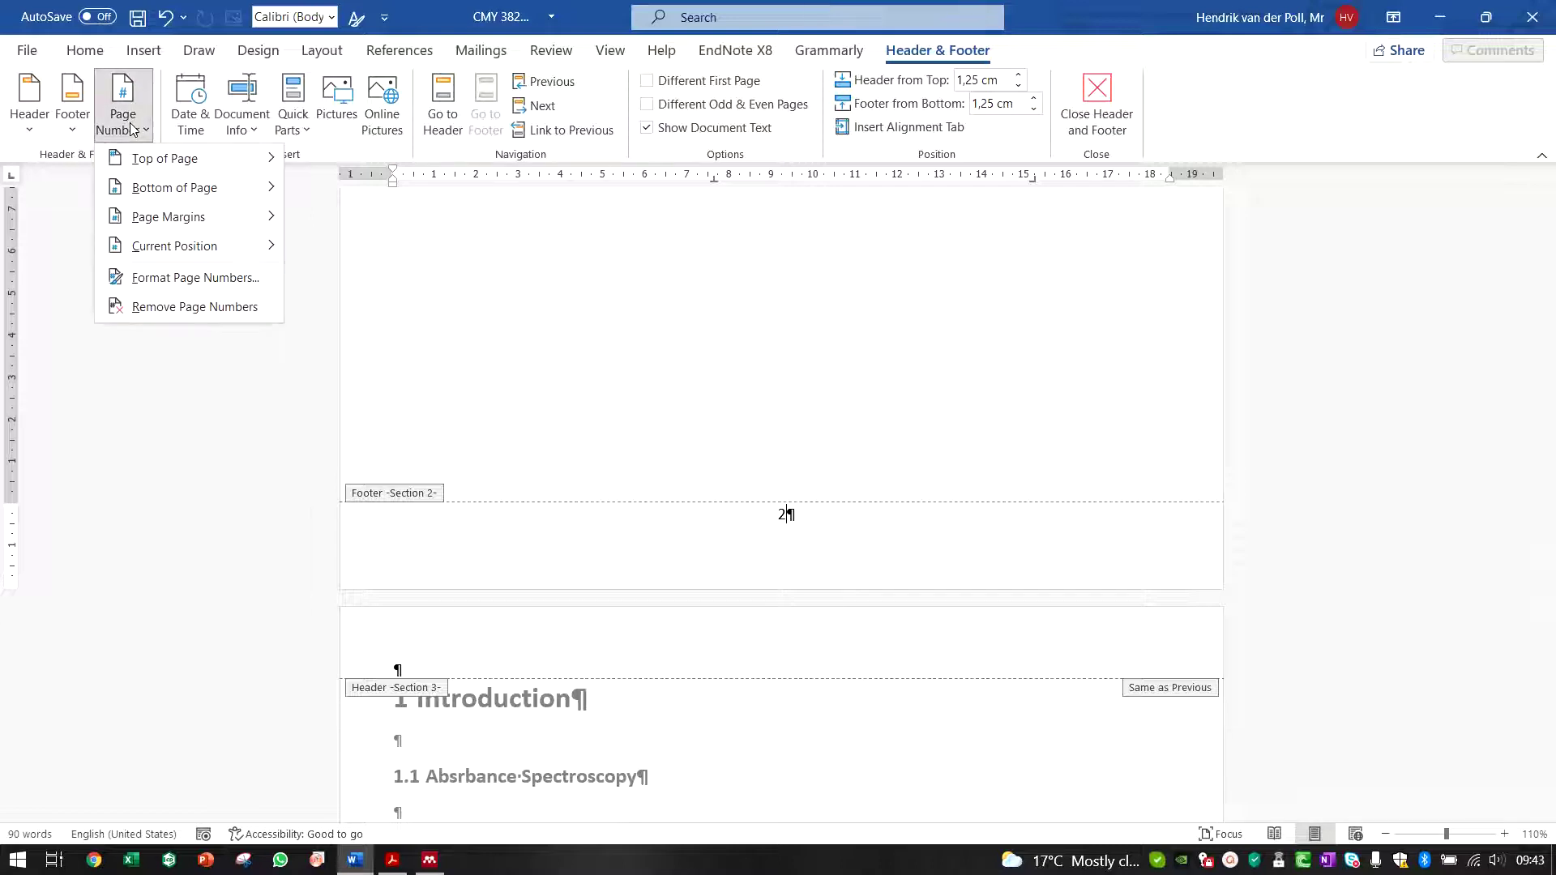
{"action": "left_click", "coordinate": [231, 280]}
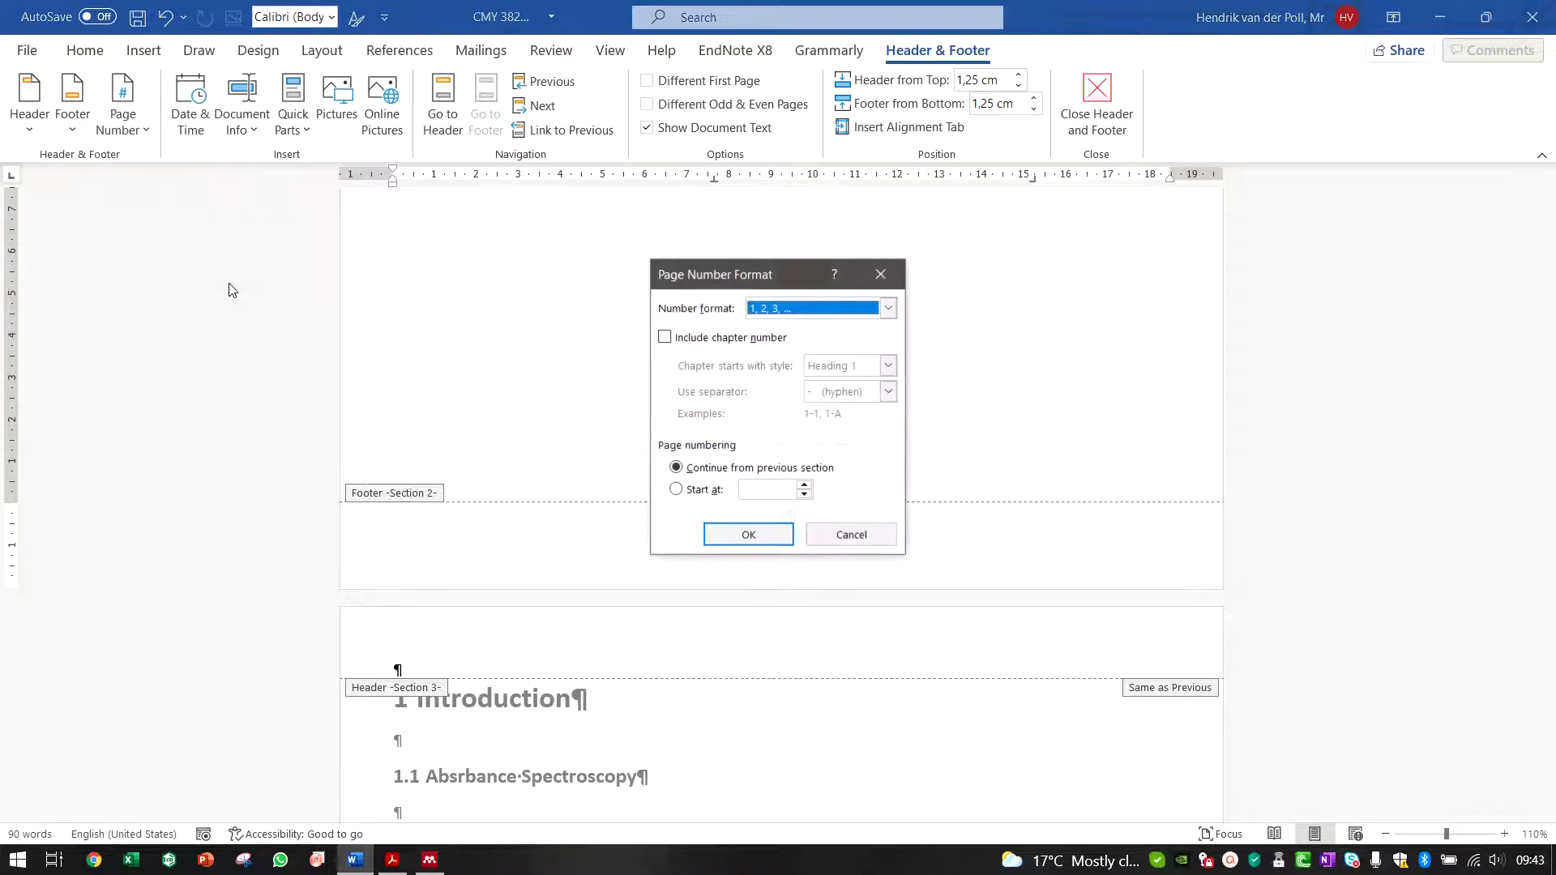
{"action": "left_click", "coordinate": [817, 316]}
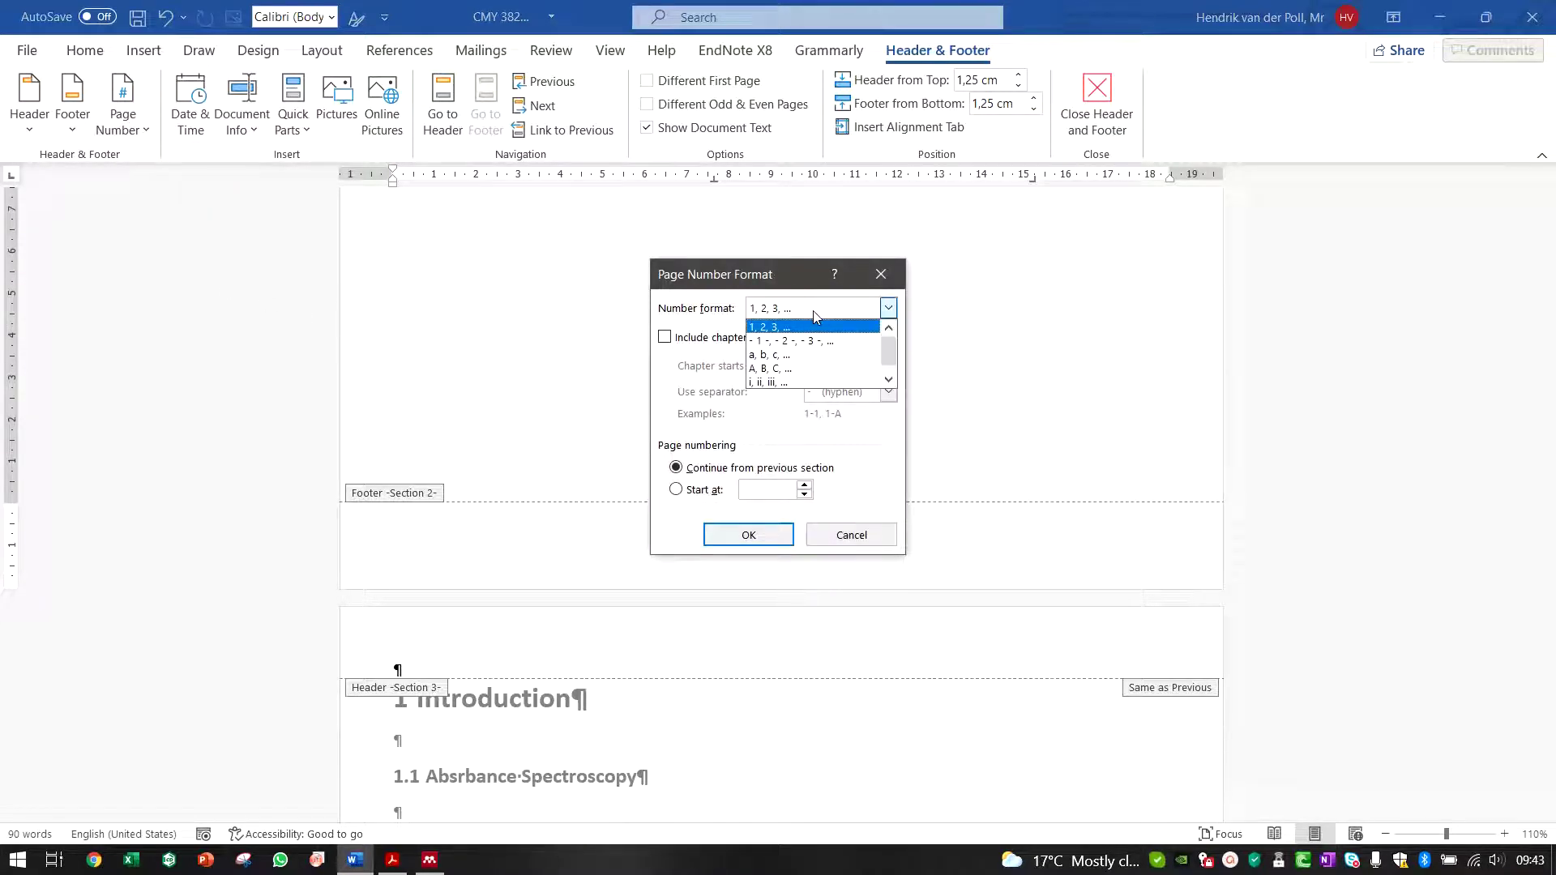
{"action": "left_click", "coordinate": [776, 381]}
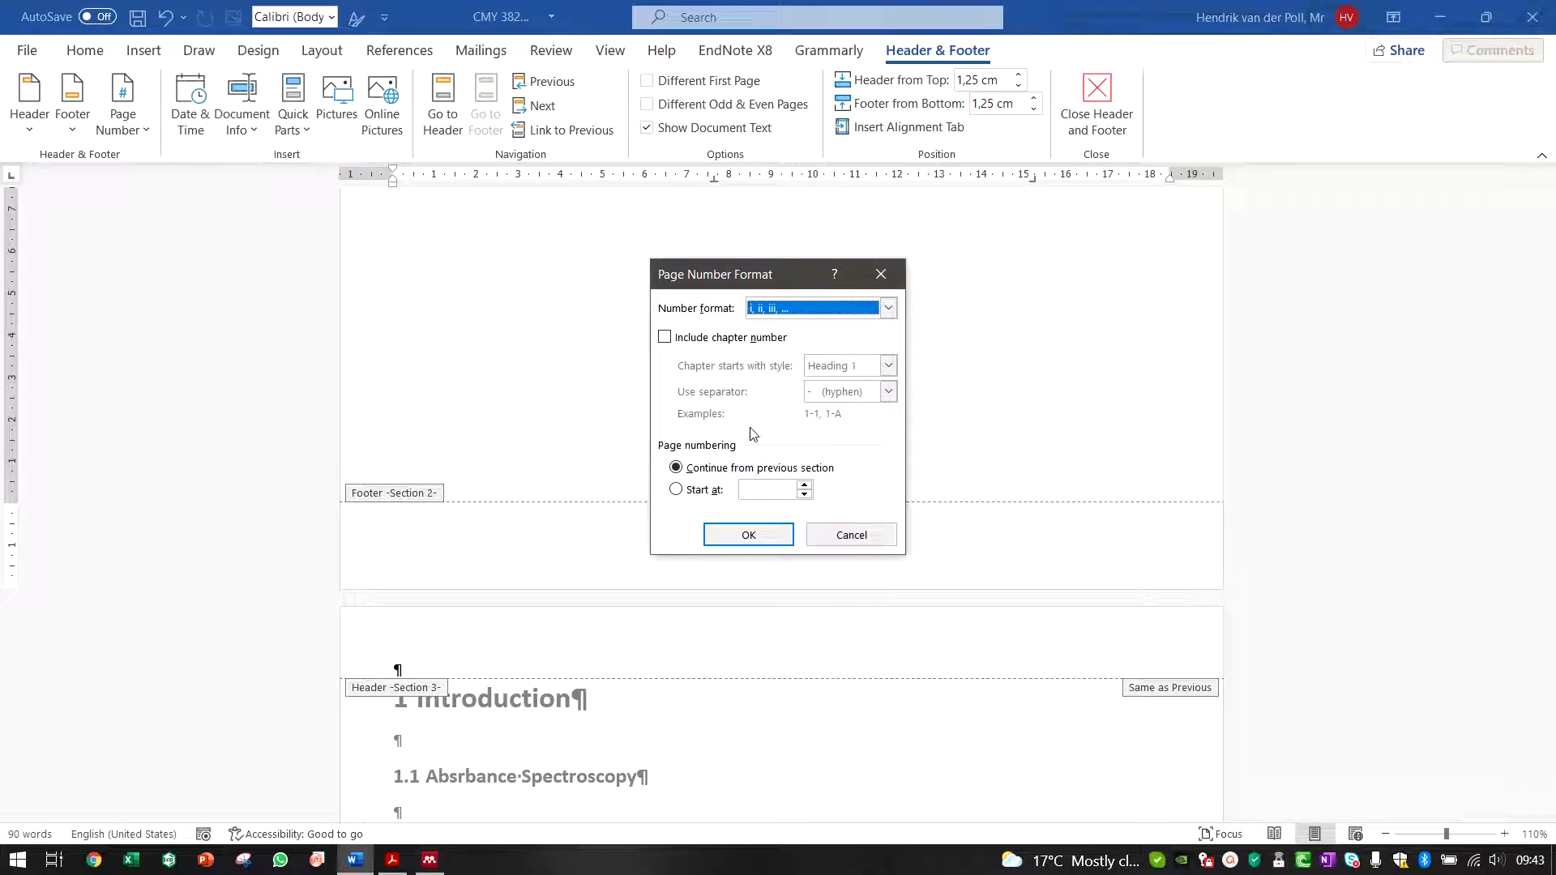
{"action": "left_click", "coordinate": [693, 490]}
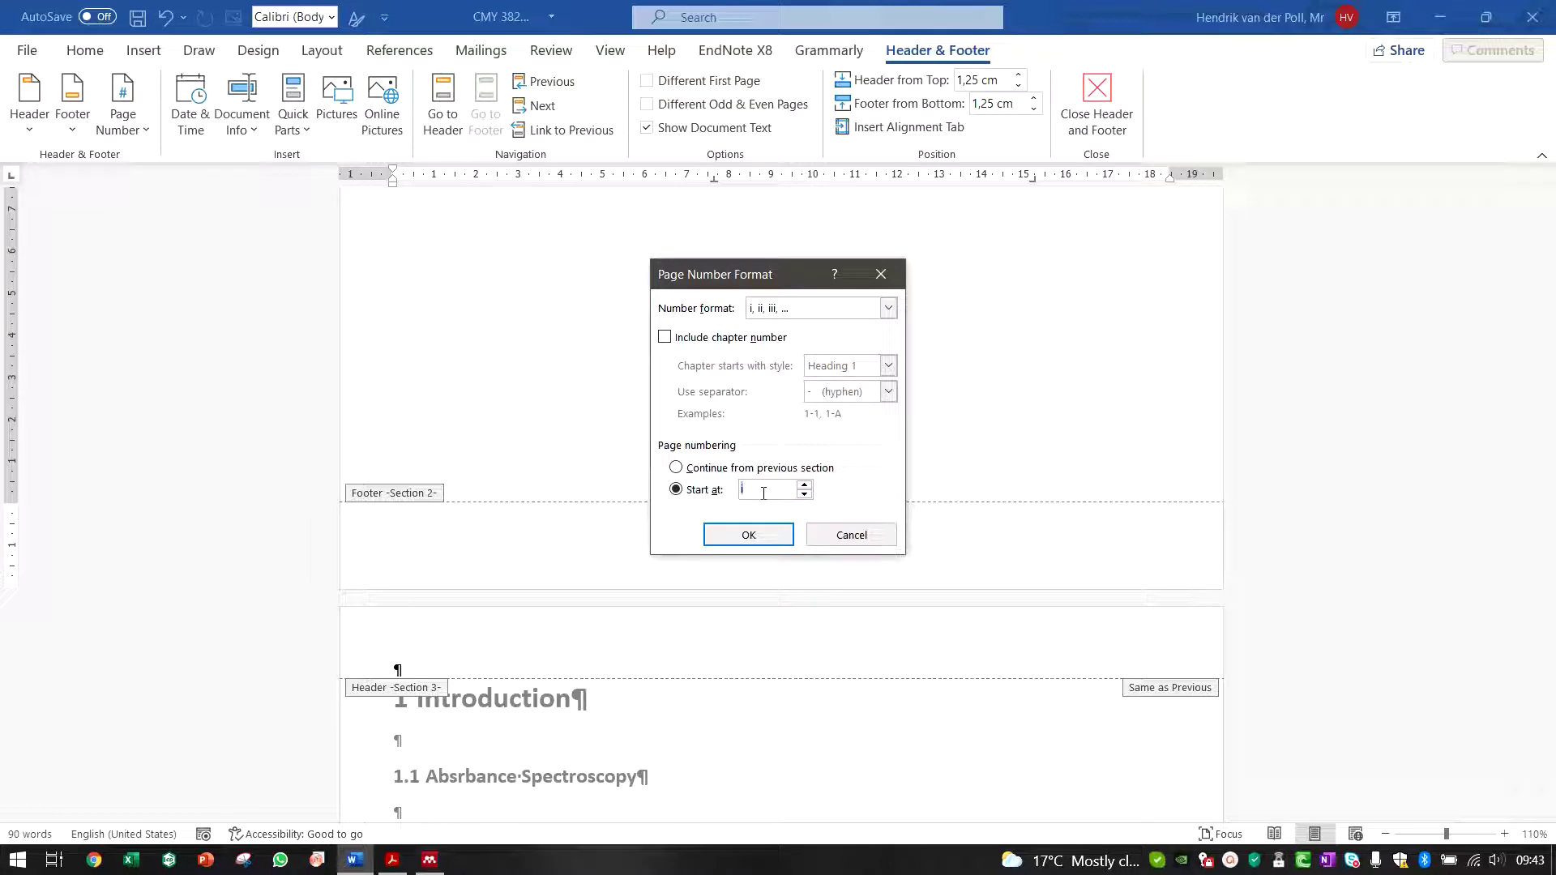
{"action": "left_click", "coordinate": [701, 471]}
{"action": "left_click", "coordinate": [703, 490]}
{"action": "left_click", "coordinate": [747, 534]}
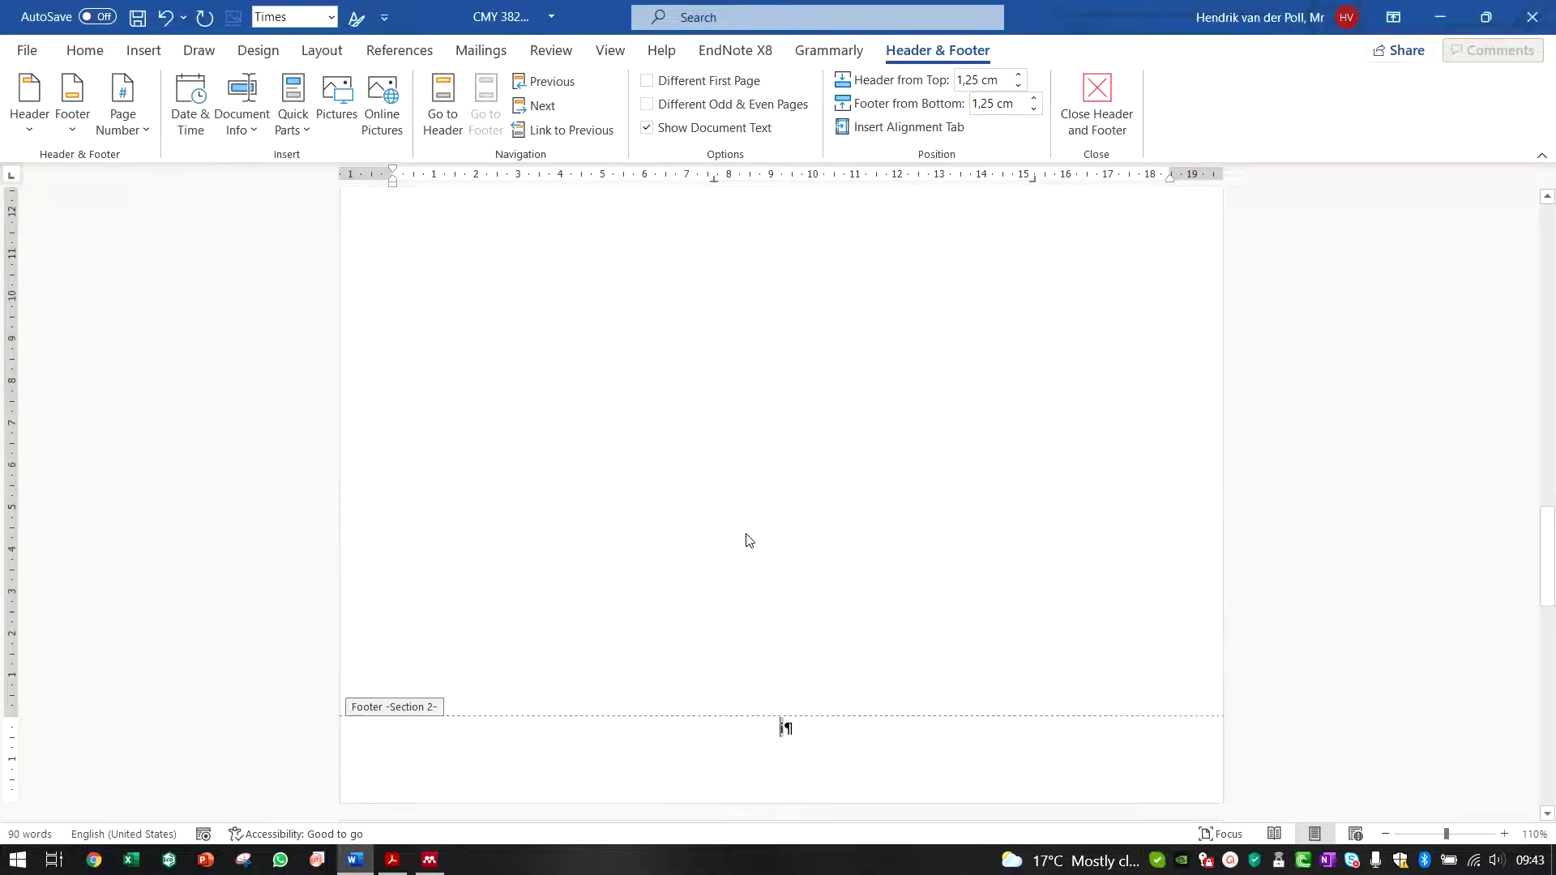
Restart the section 3 footer's page numbering at 1 and leave footer editing
{"action": "scroll", "coordinate": [859, 726], "scroll_direction": "up", "scroll_amount": 10}
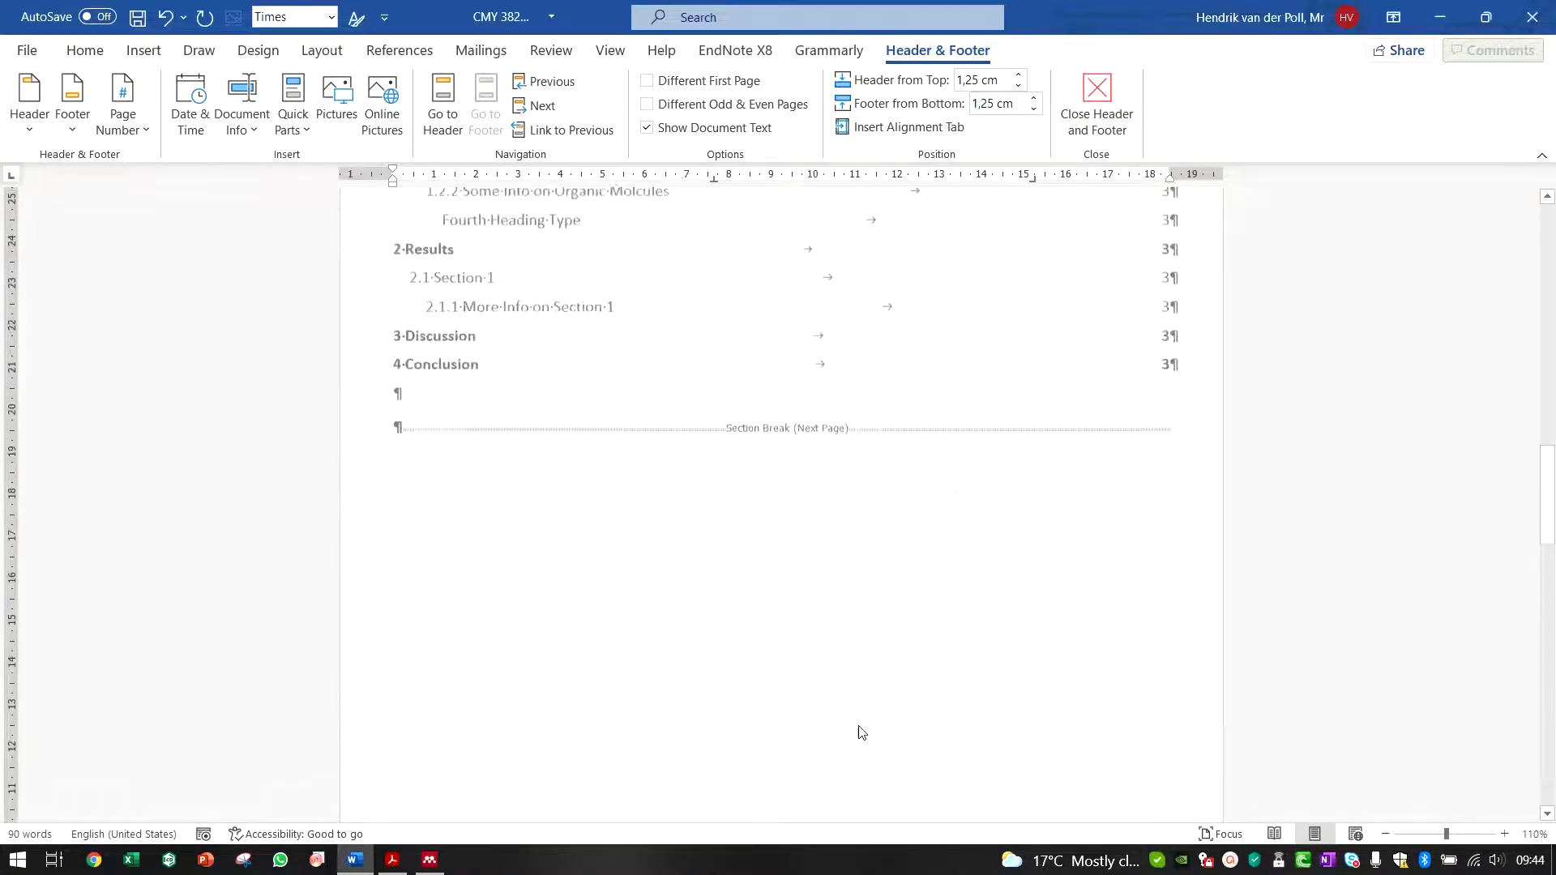
{"action": "scroll", "coordinate": [830, 454], "scroll_direction": "down", "scroll_amount": 5}
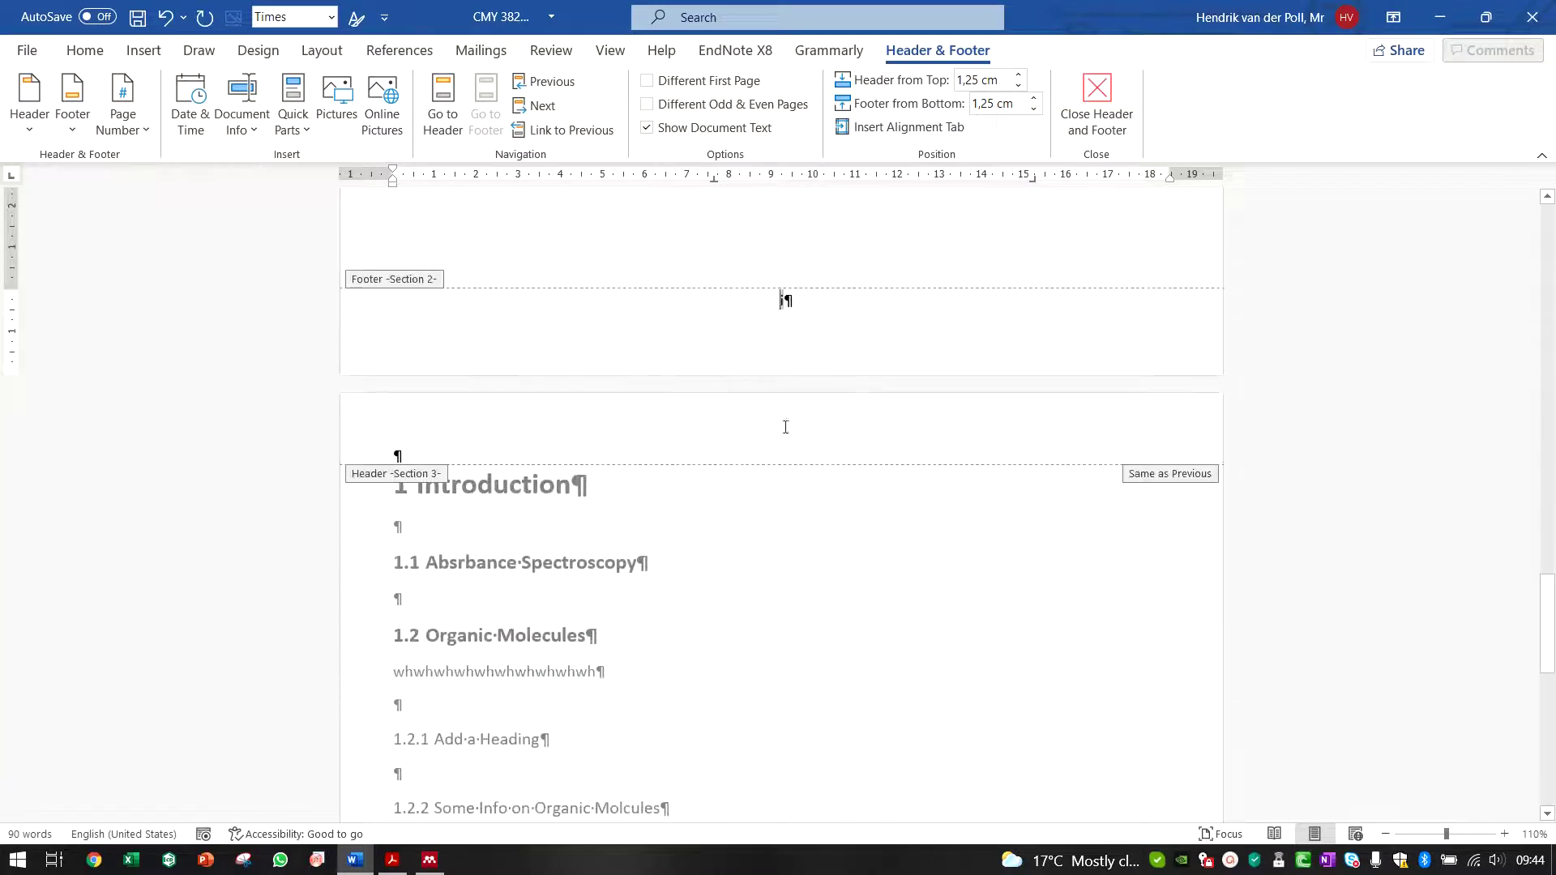
{"action": "scroll", "coordinate": [779, 326], "scroll_direction": "down", "scroll_amount": 8}
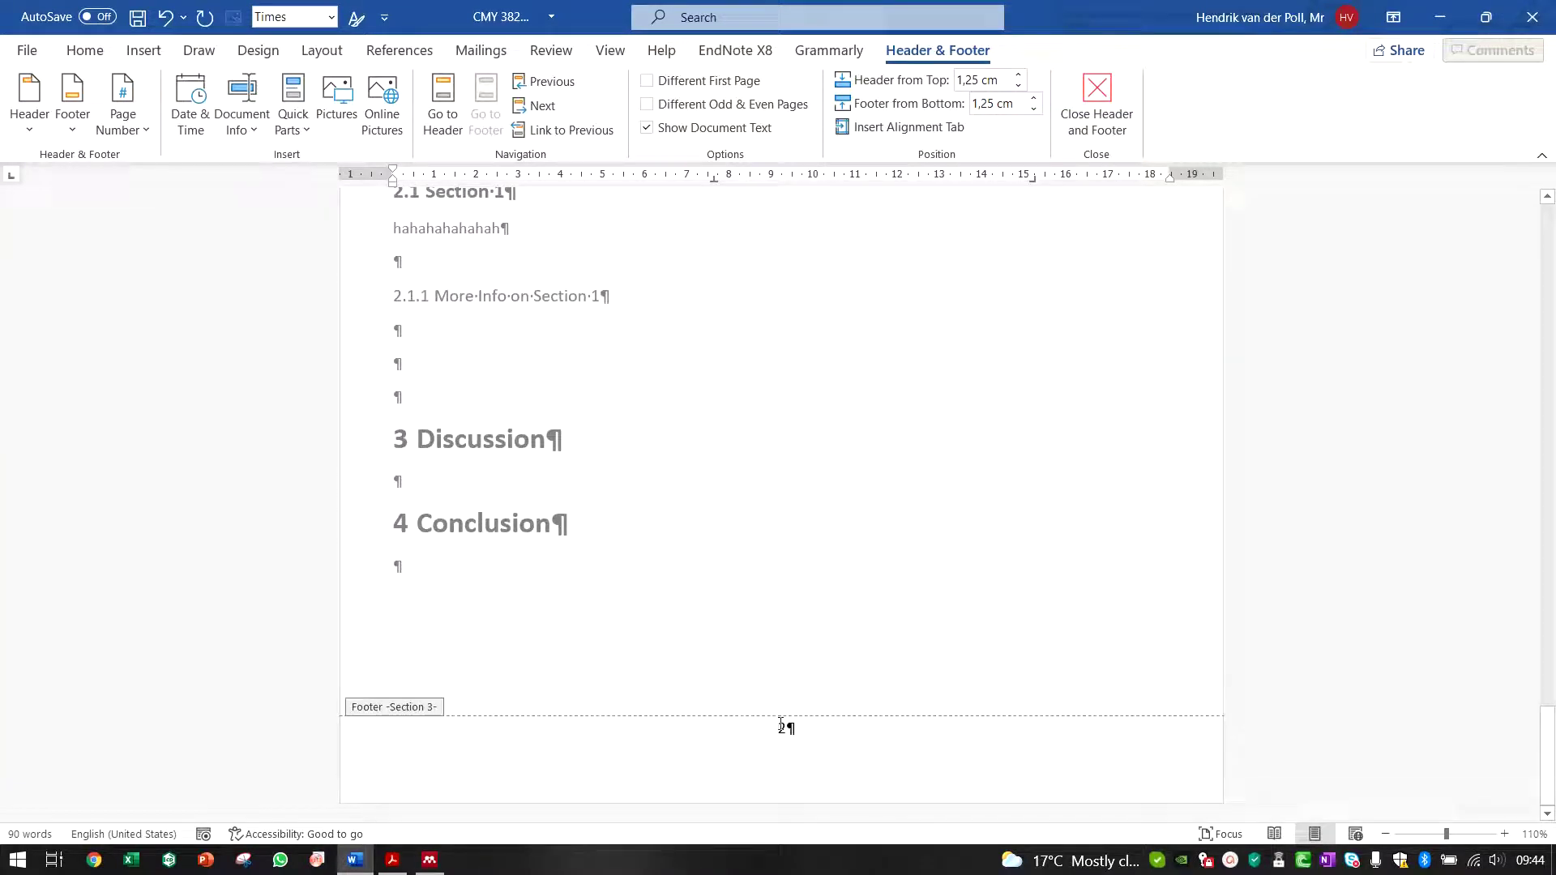
{"action": "left_click", "coordinate": [781, 730]}
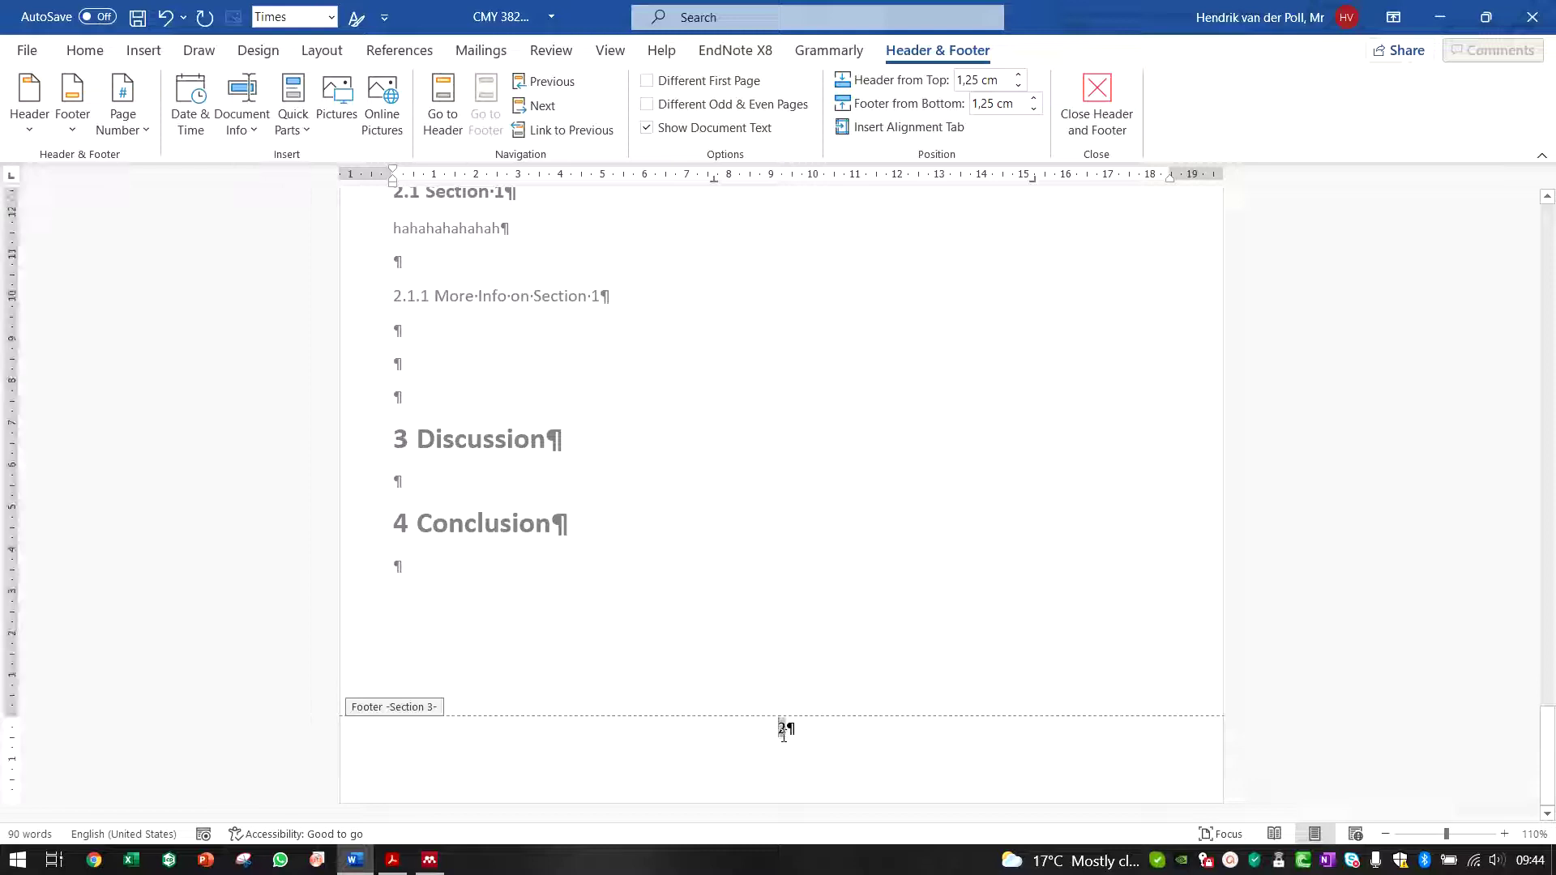
{"action": "scroll", "coordinate": [781, 735], "scroll_direction": "up", "scroll_amount": 8}
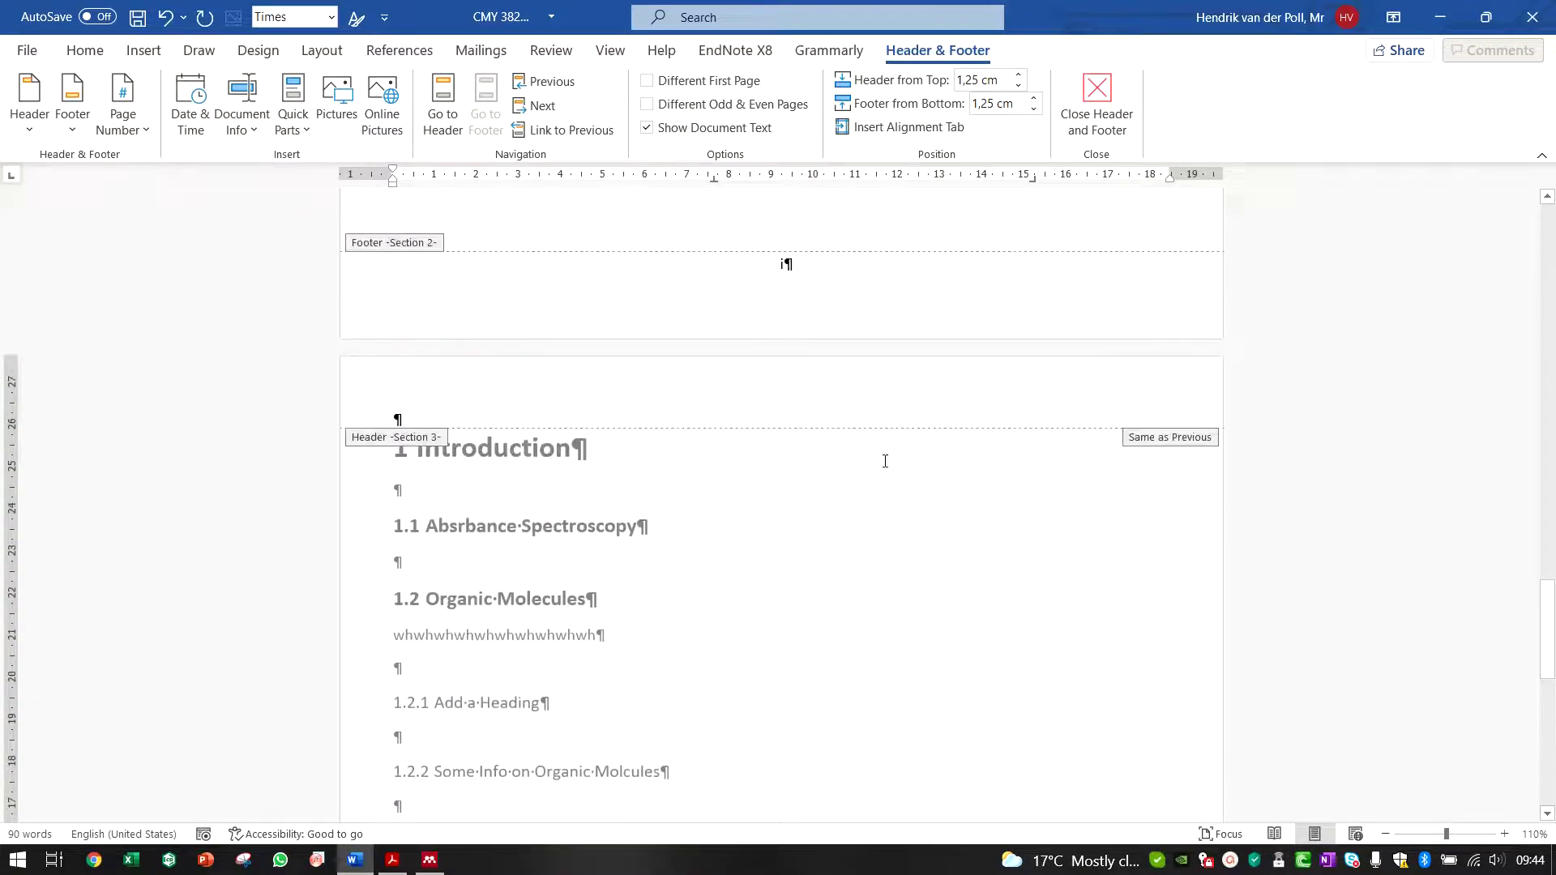
{"action": "scroll", "coordinate": [899, 575], "scroll_direction": "down", "scroll_amount": 3}
{"action": "scroll", "coordinate": [903, 586], "scroll_direction": "down", "scroll_amount": 5}
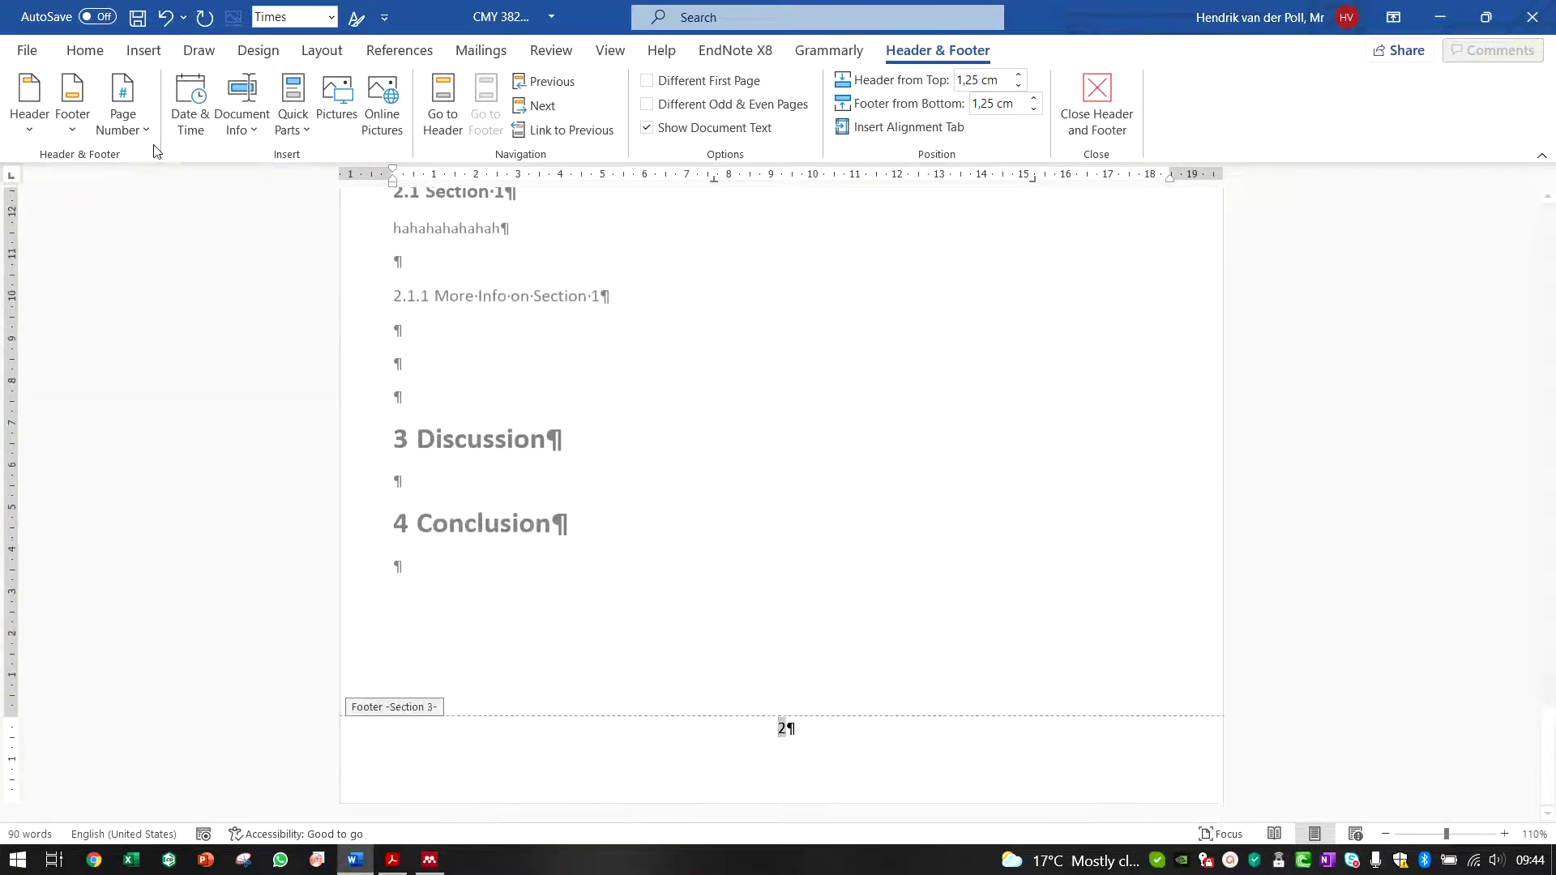
{"action": "left_click", "coordinate": [123, 105]}
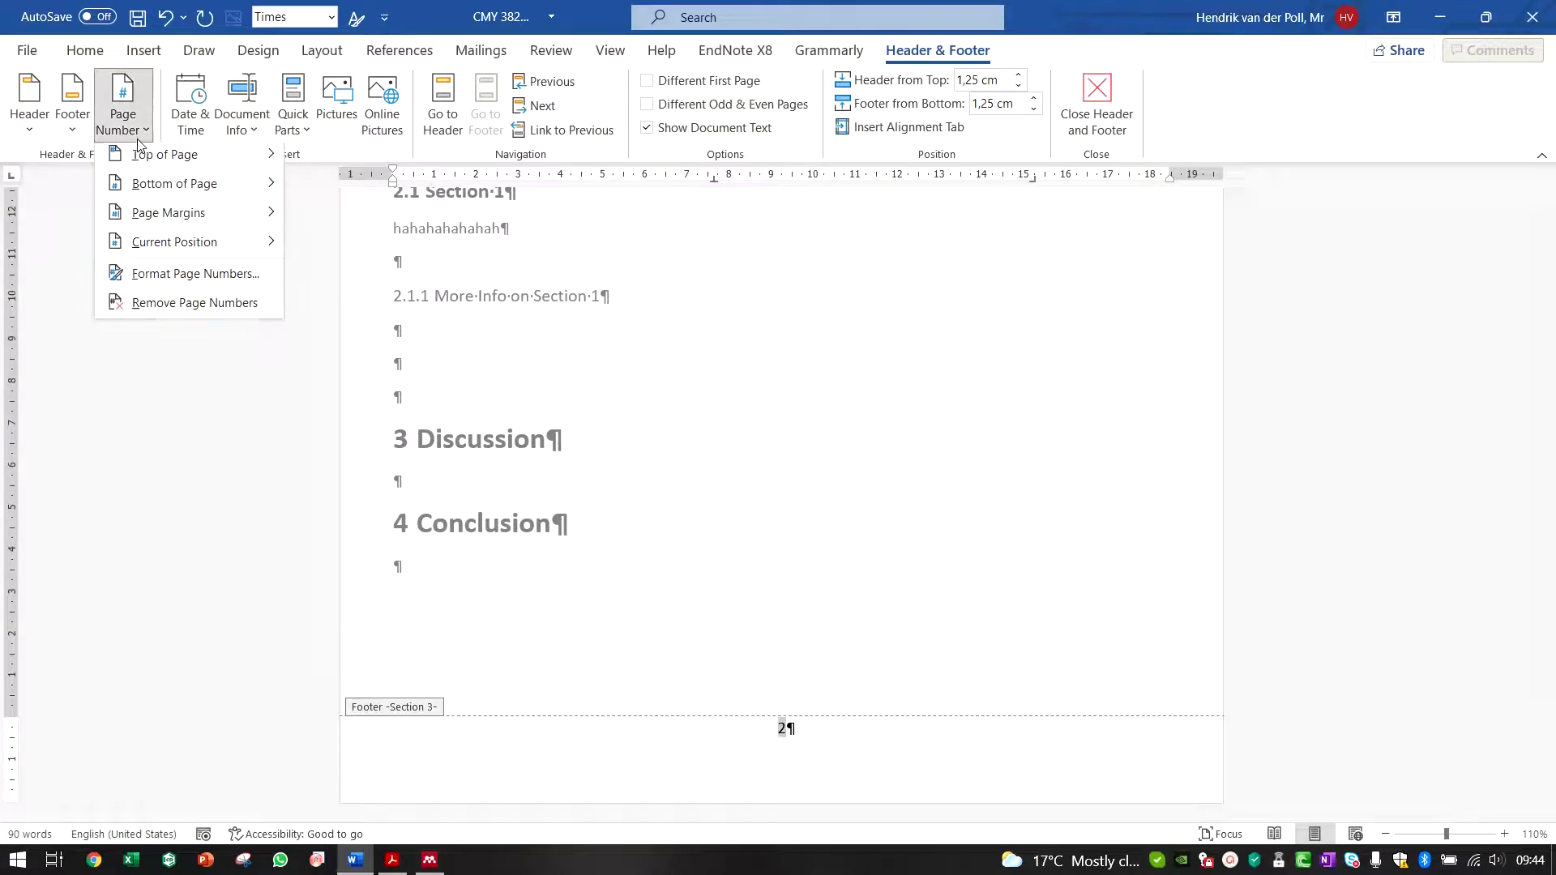
{"action": "left_click", "coordinate": [226, 278]}
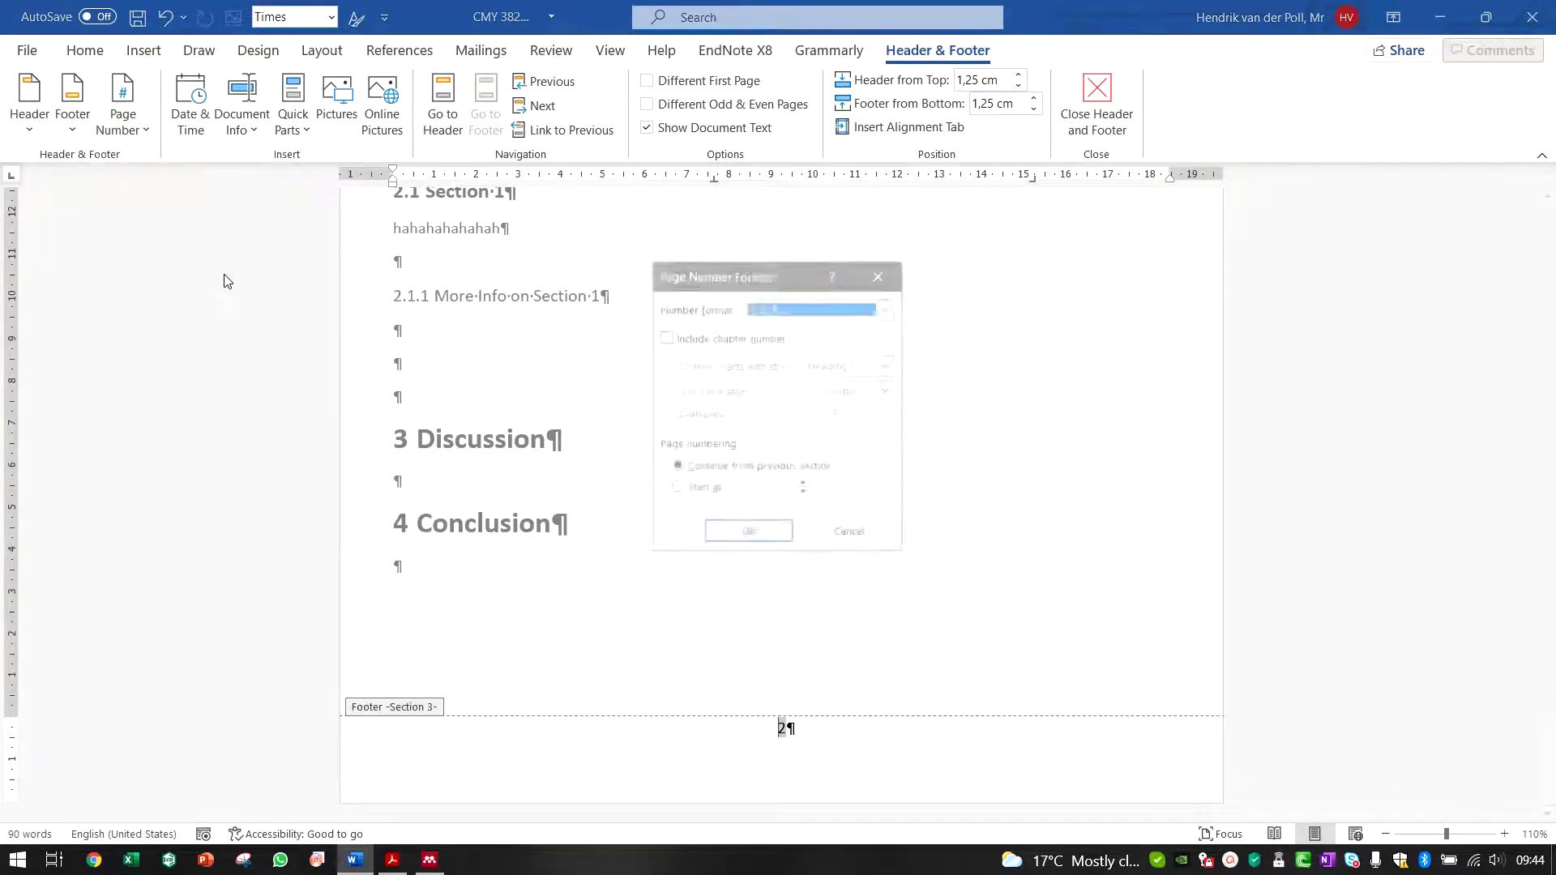
{"action": "left_click", "coordinate": [679, 490]}
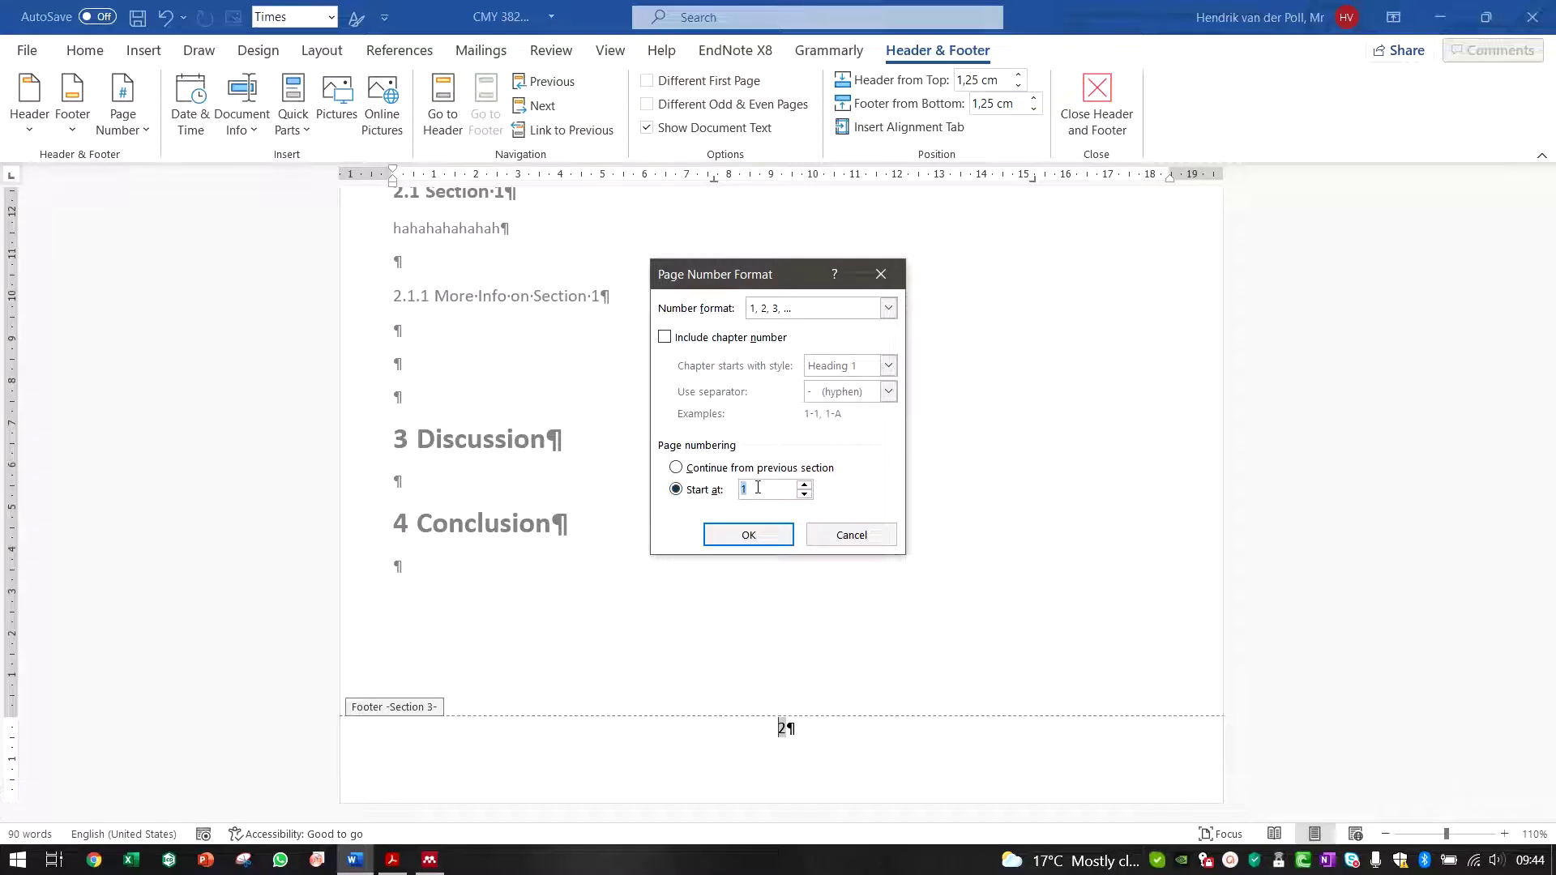
{"action": "left_click", "coordinate": [751, 536]}
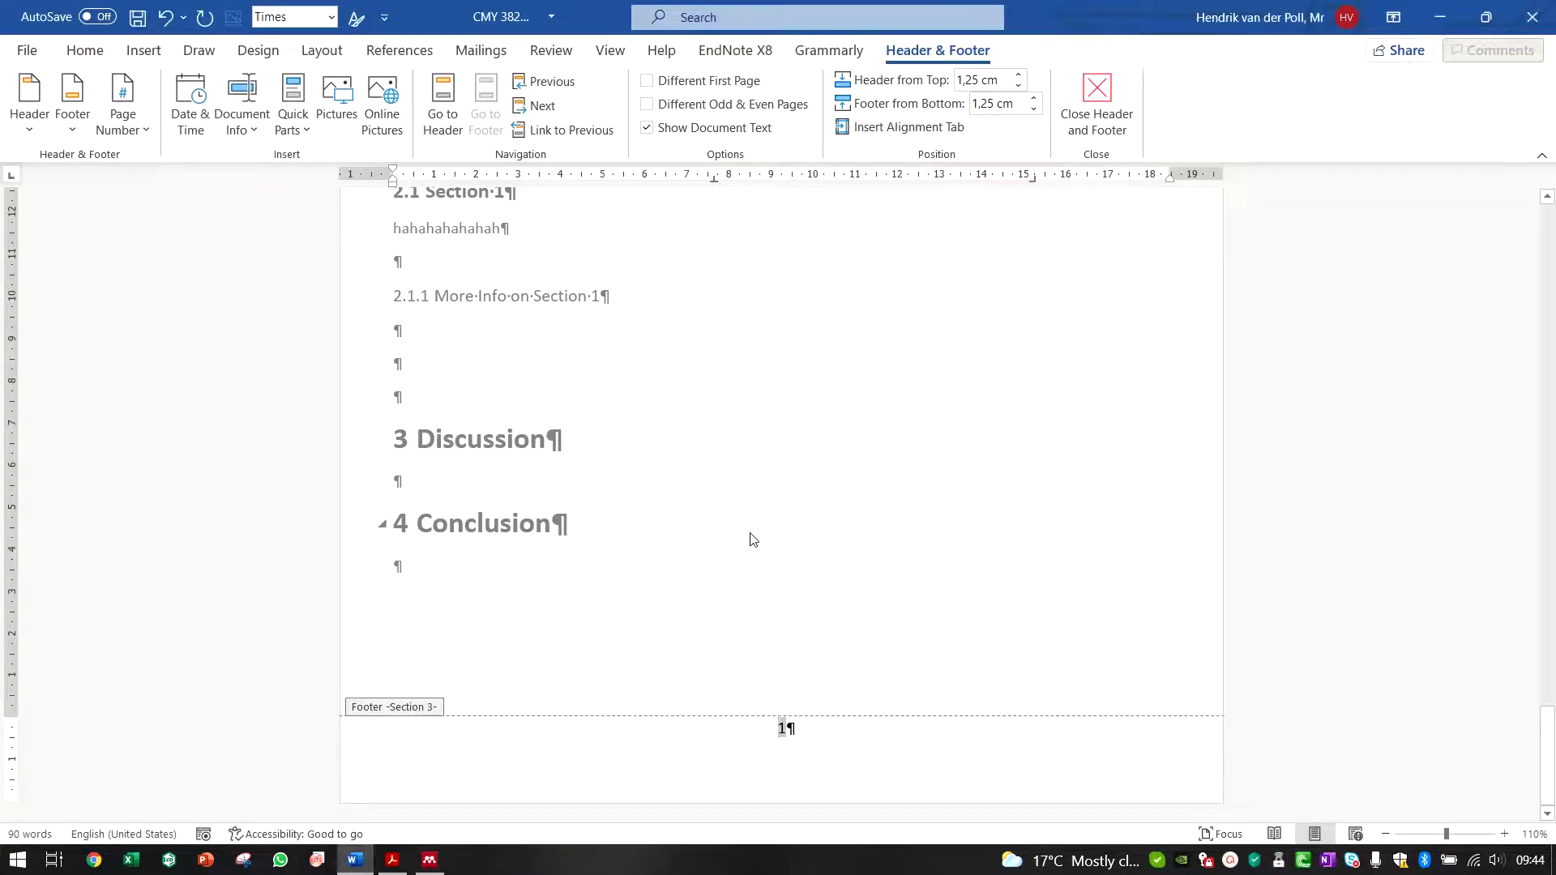
{"action": "double_click", "coordinate": [750, 540]}
Update the table of contents and follow its Introduction entry to check the footer page number of that page
{"action": "scroll", "coordinate": [750, 539], "scroll_direction": "down", "scroll_amount": 5, "text": "ctrl"}
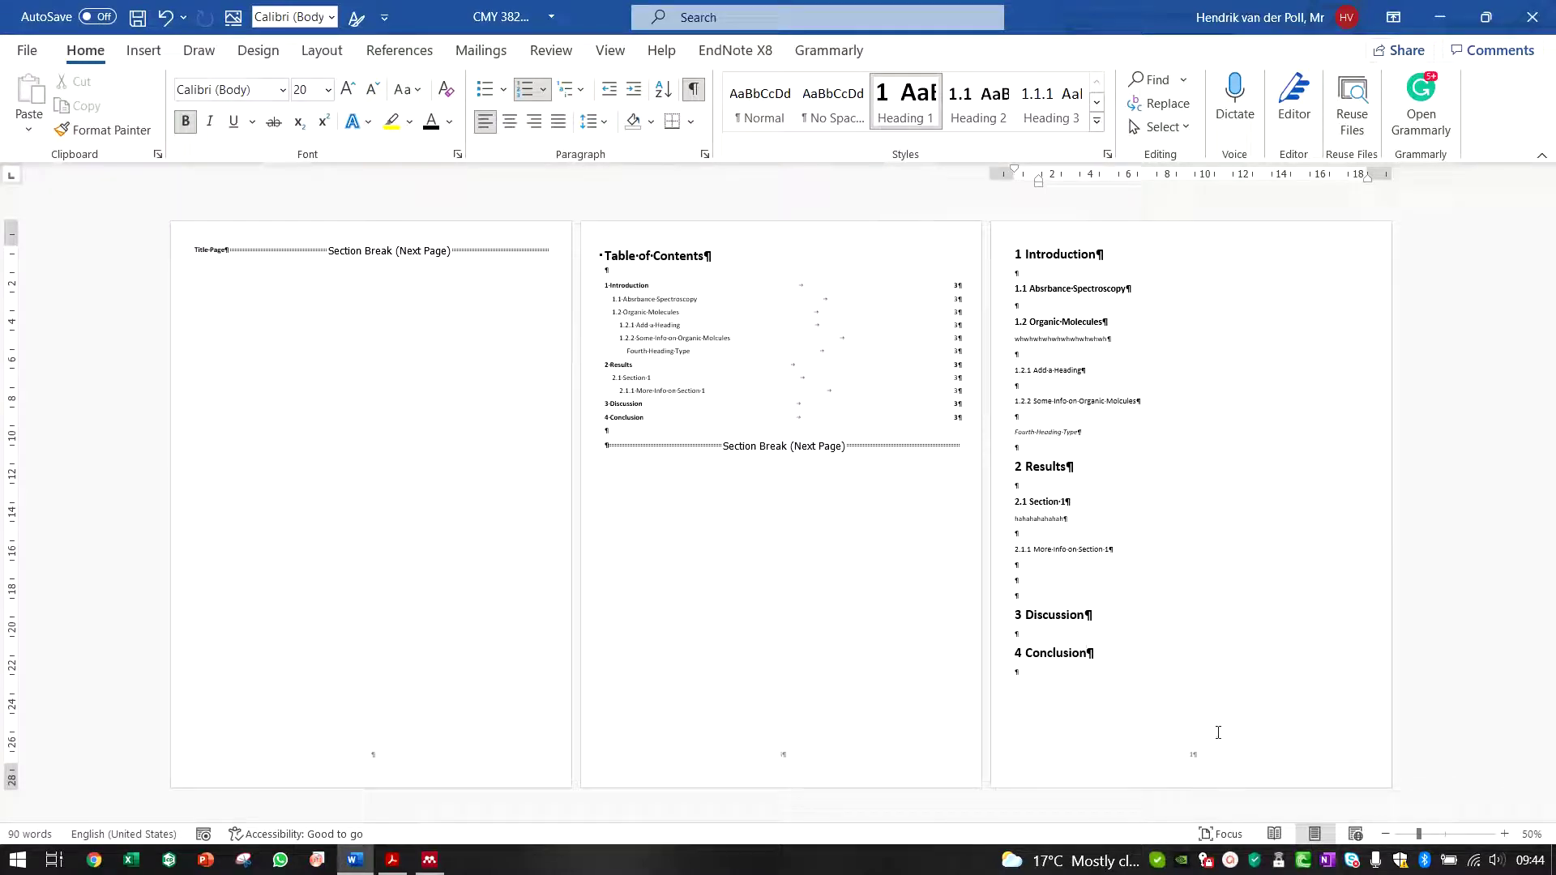
{"action": "left_click", "coordinate": [1062, 274]}
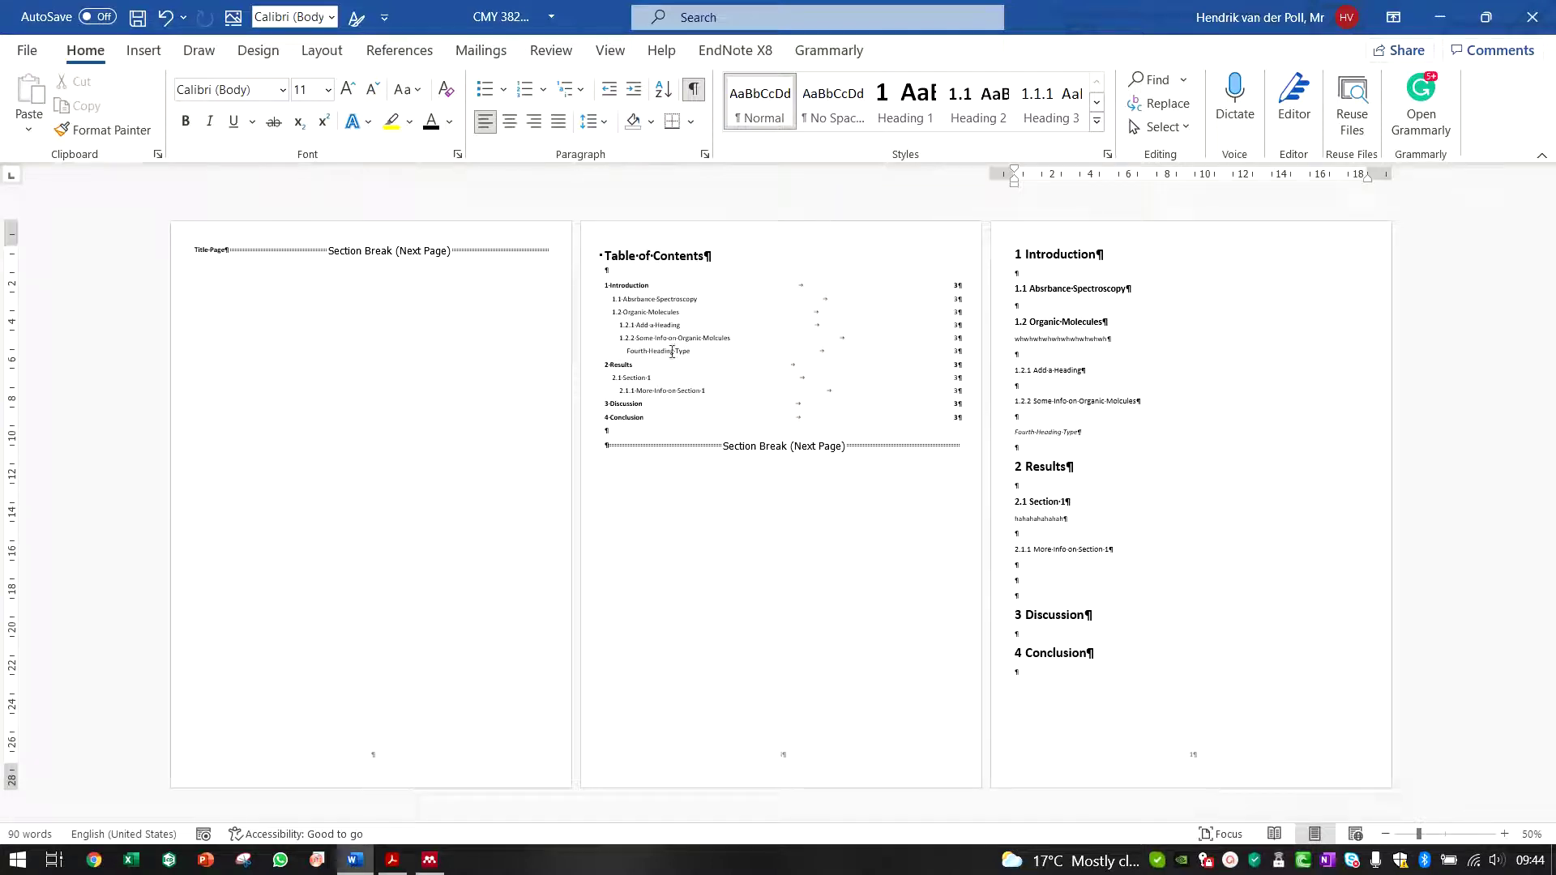
{"action": "left_click", "coordinate": [738, 337]}
{"action": "scroll", "coordinate": [736, 340], "scroll_direction": "up", "scroll_amount": 6, "text": "ctrl"}
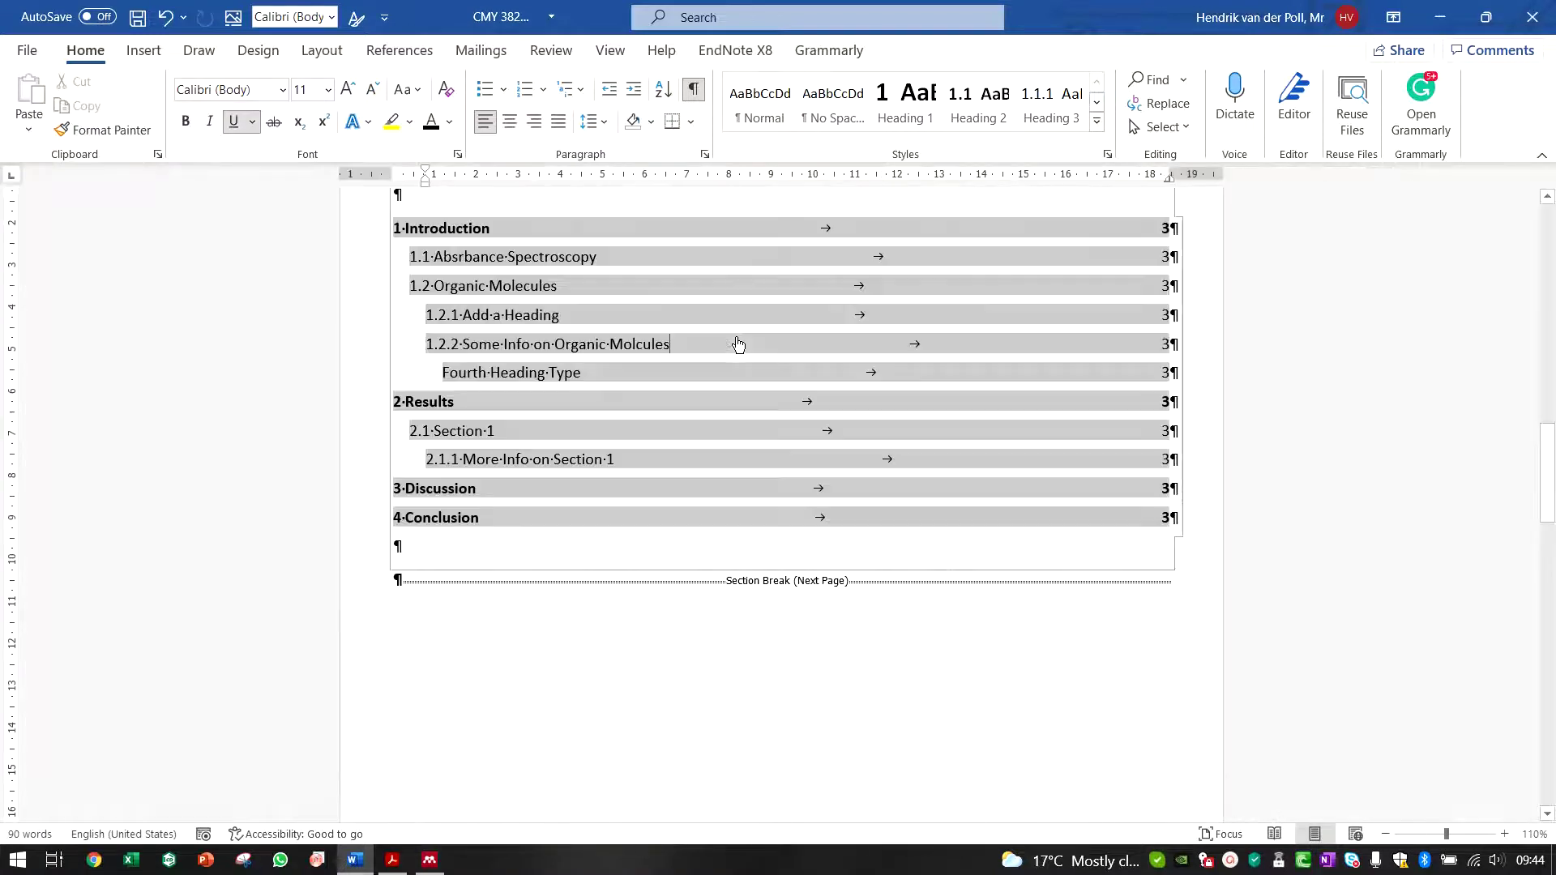
{"action": "scroll", "coordinate": [730, 352], "scroll_direction": "up", "scroll_amount": 3}
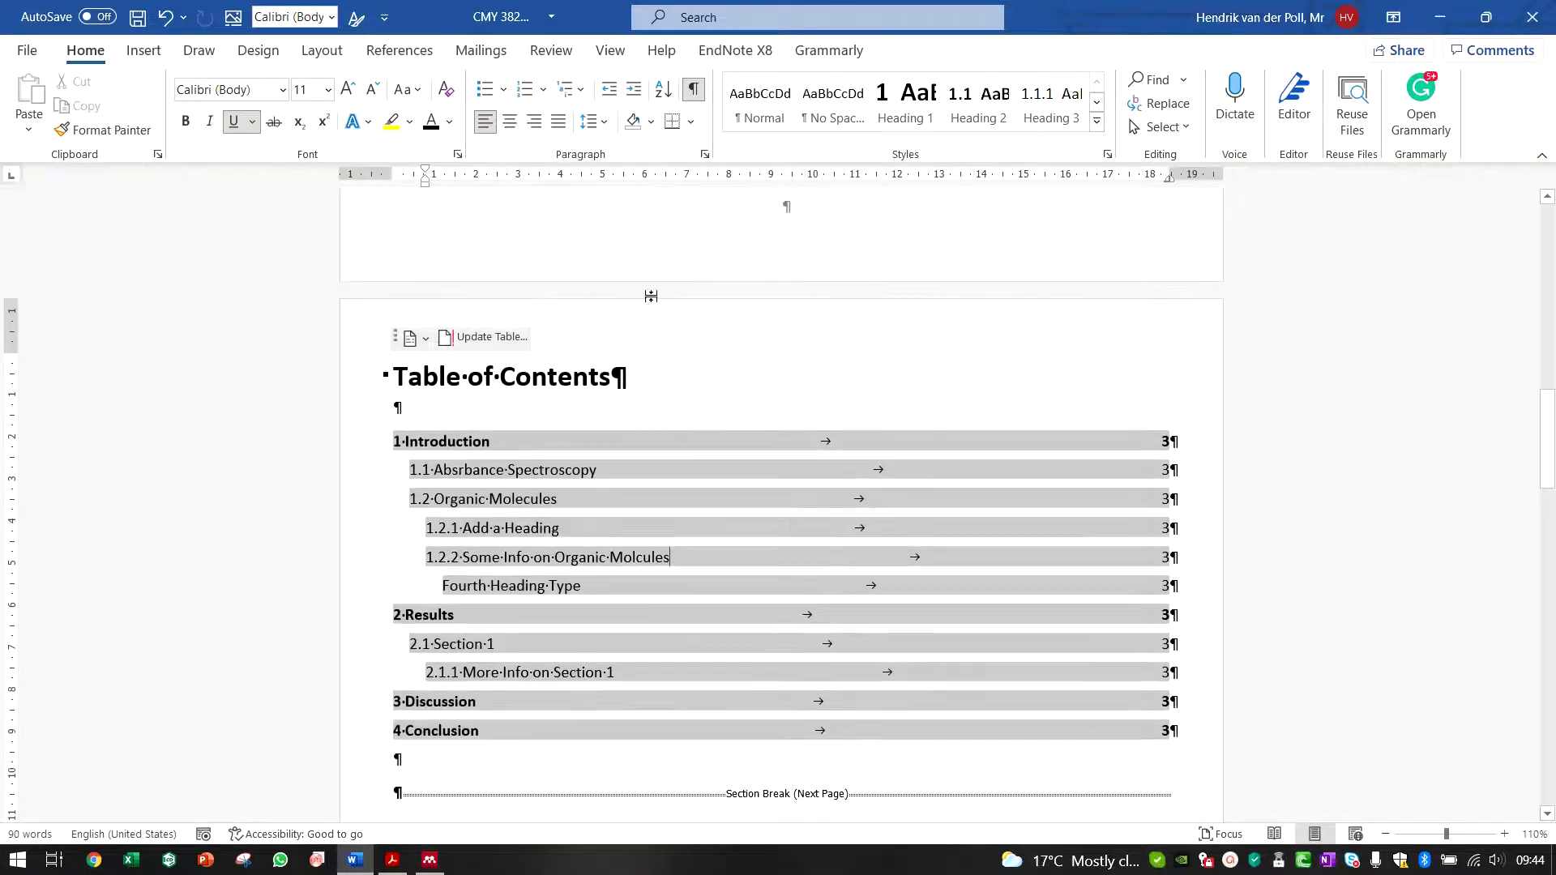
{"action": "left_click", "coordinate": [477, 340]}
{"action": "left_click", "coordinate": [646, 428]}
{"action": "left_click", "coordinate": [788, 460]}
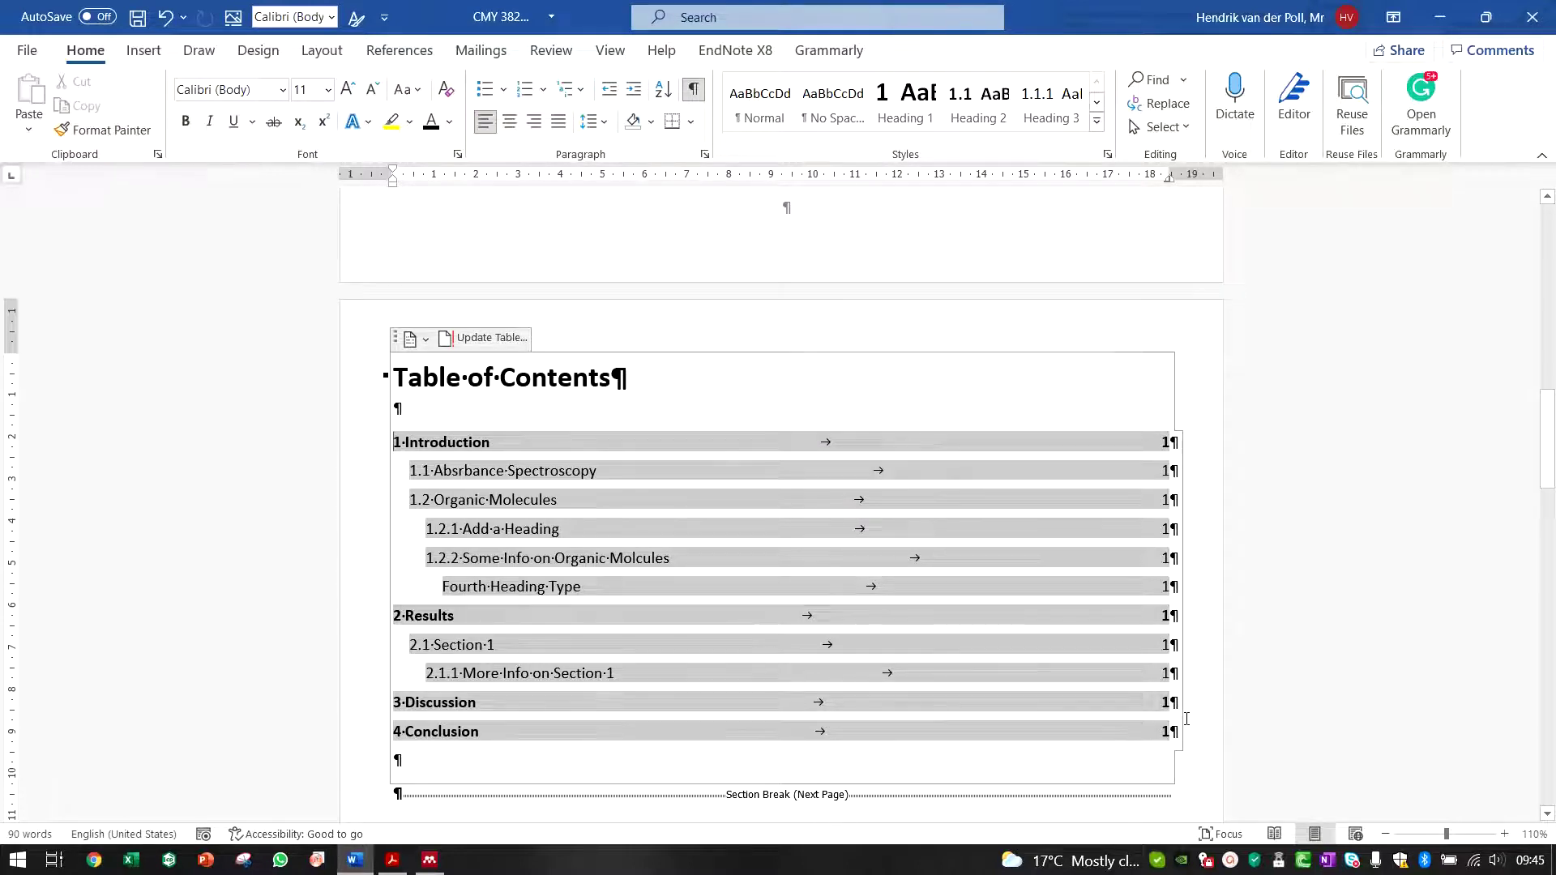
{"action": "left_click", "coordinate": [859, 442], "text": "ctrl"}
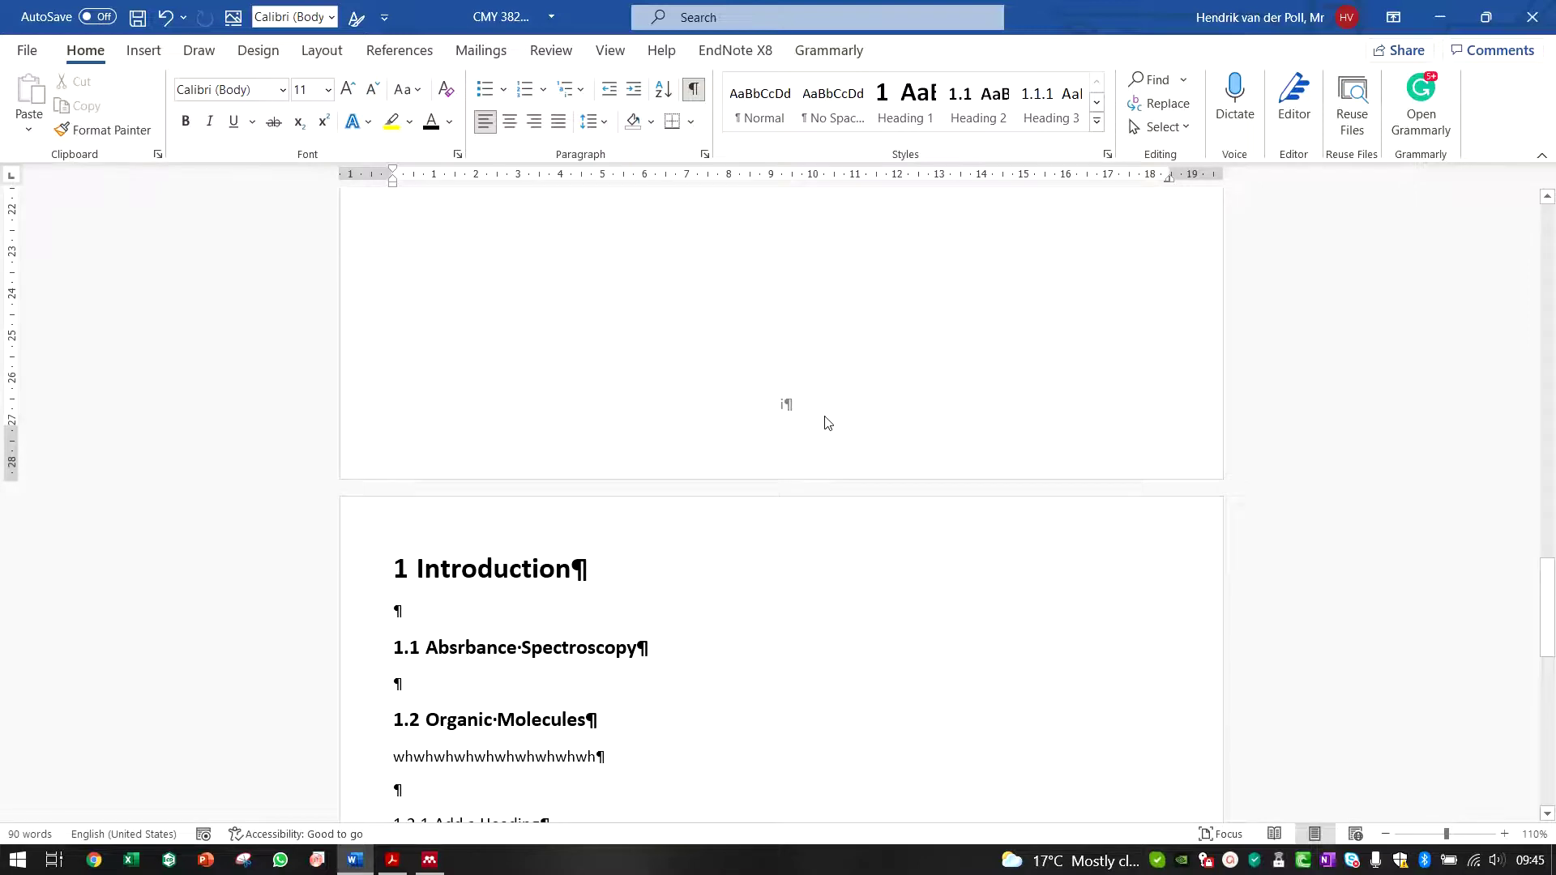
{"action": "scroll", "coordinate": [826, 418], "scroll_direction": "down", "scroll_amount": 15}
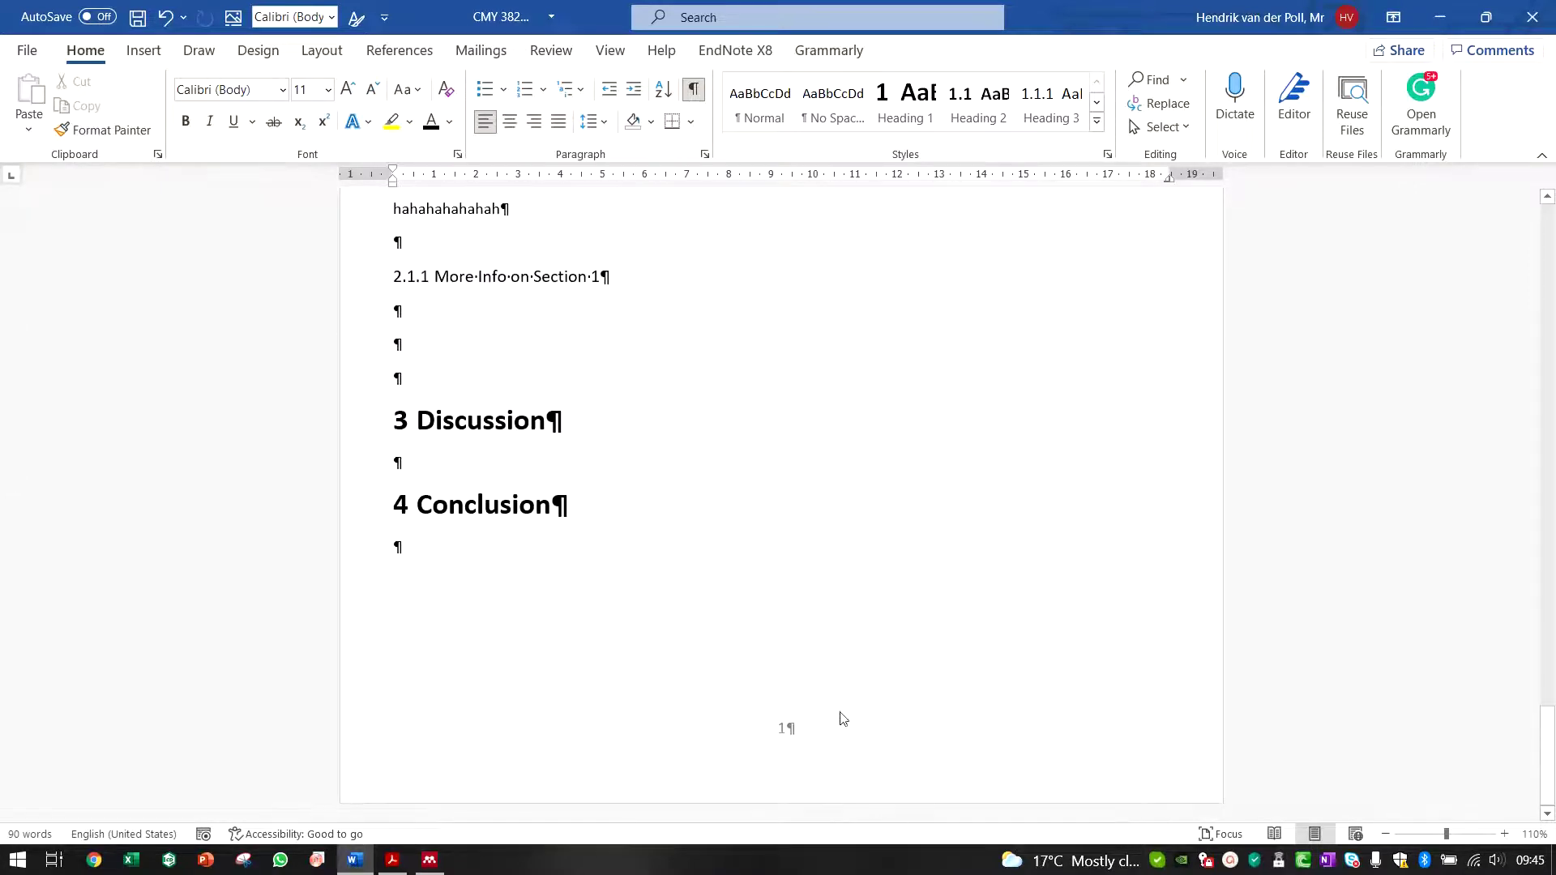
Insert two paragraph breaks between the Title Page text and the section break that follows it
{"action": "scroll", "coordinate": [838, 713], "scroll_direction": "up", "scroll_amount": 20}
{"action": "scroll", "coordinate": [833, 692], "scroll_direction": "up", "scroll_amount": 10}
{"action": "left_click", "coordinate": [467, 286]}
{"action": "key", "text": "Return"}
{"action": "key", "text": "Return"}
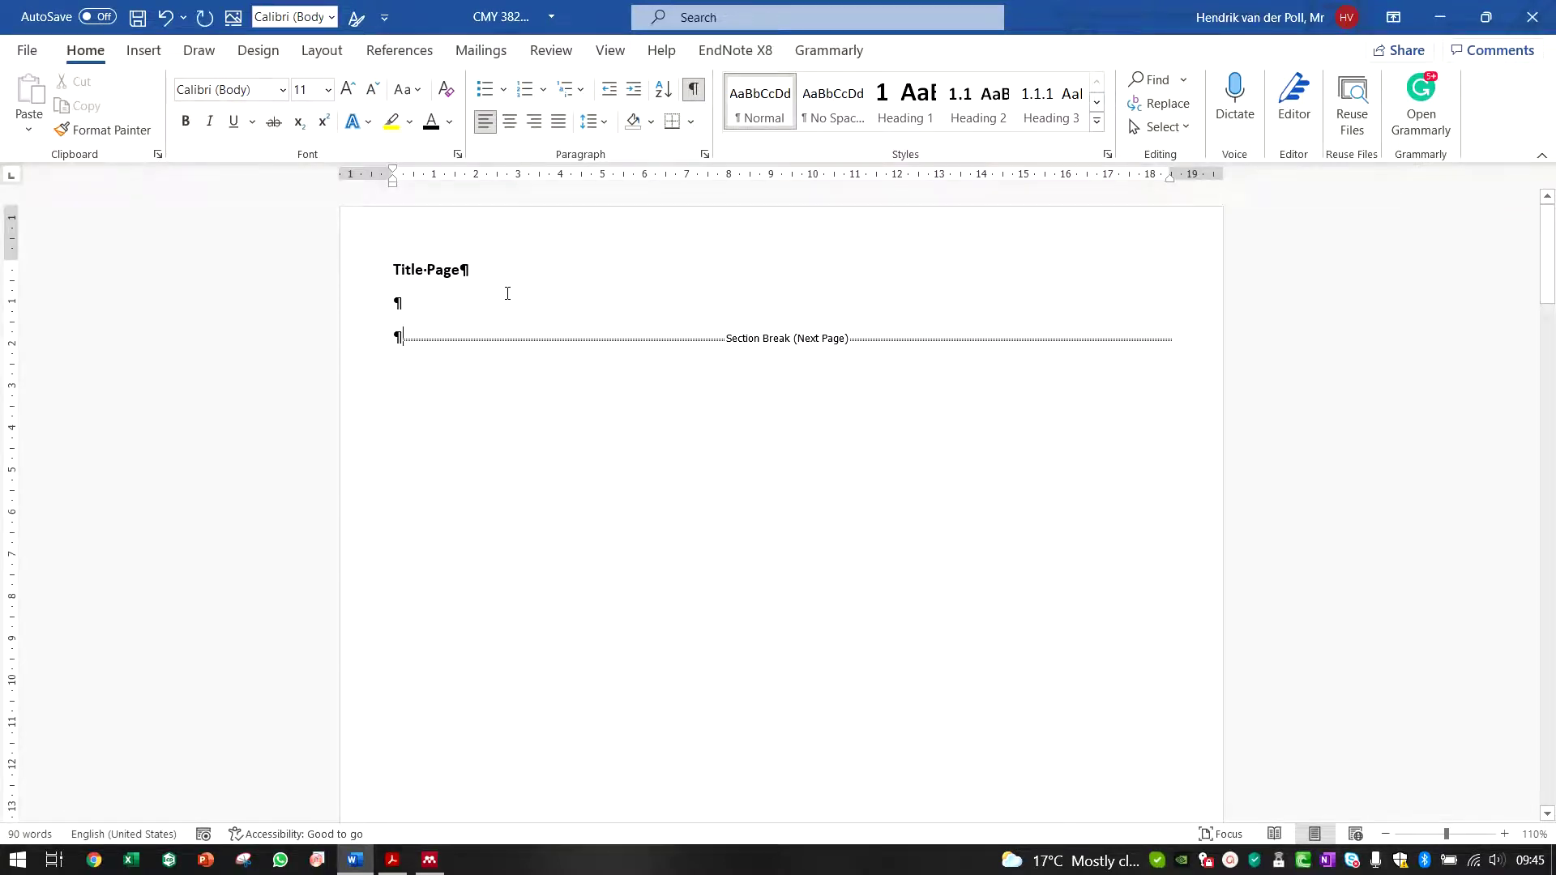
Enter "1.1 Absorbance" as manually numbered text in the empty paragraph below heading 1.1 of the Introduction
{"action": "scroll", "coordinate": [514, 308], "scroll_direction": "down", "scroll_amount": 10}
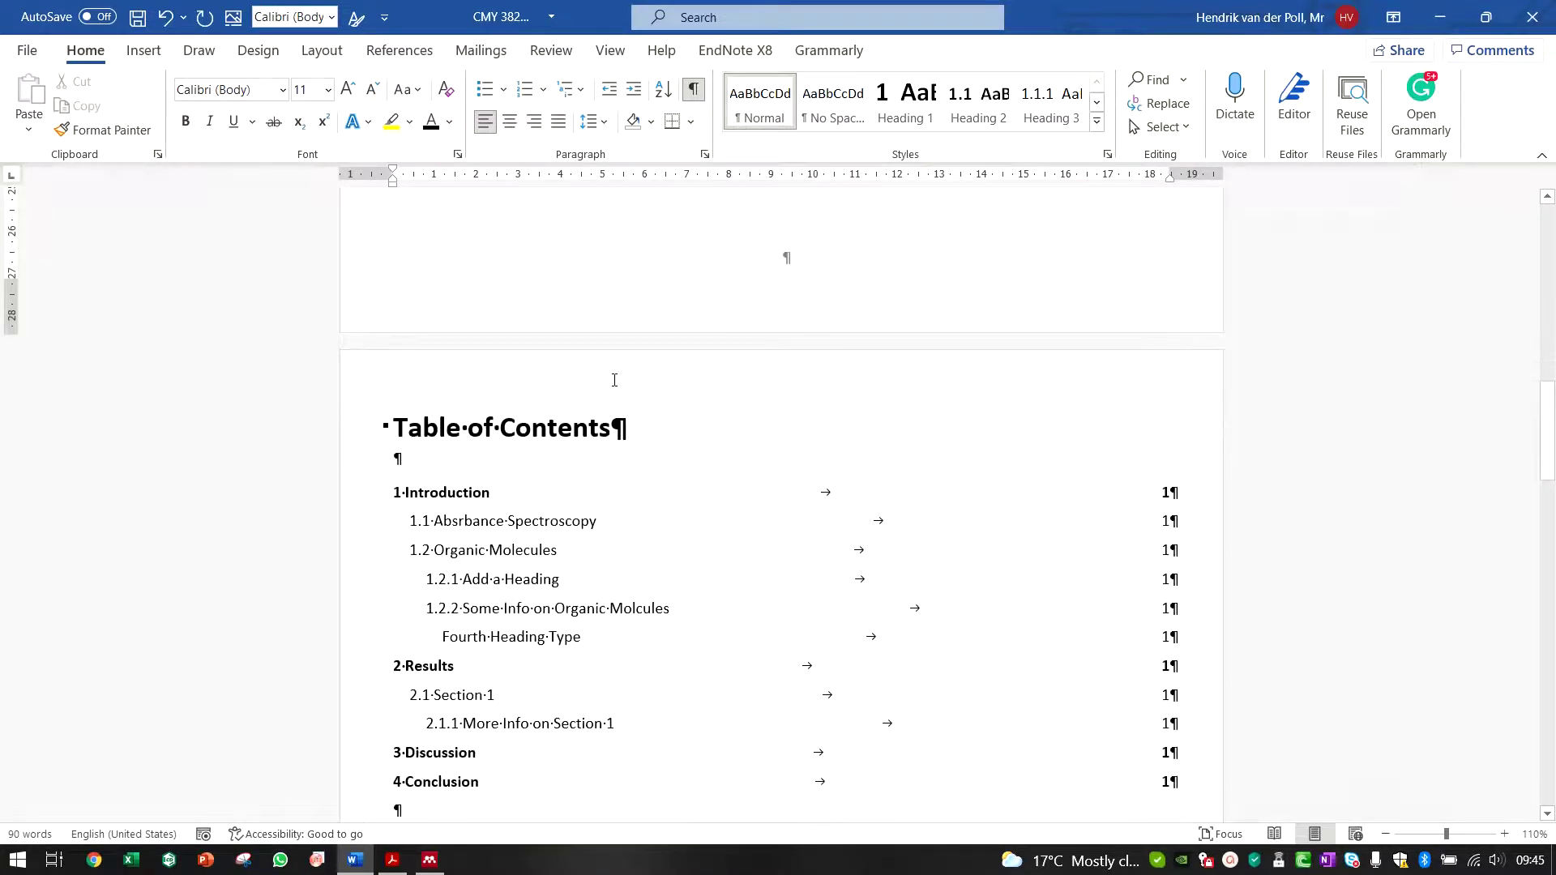
{"action": "scroll", "coordinate": [614, 379], "scroll_direction": "down", "scroll_amount": 15}
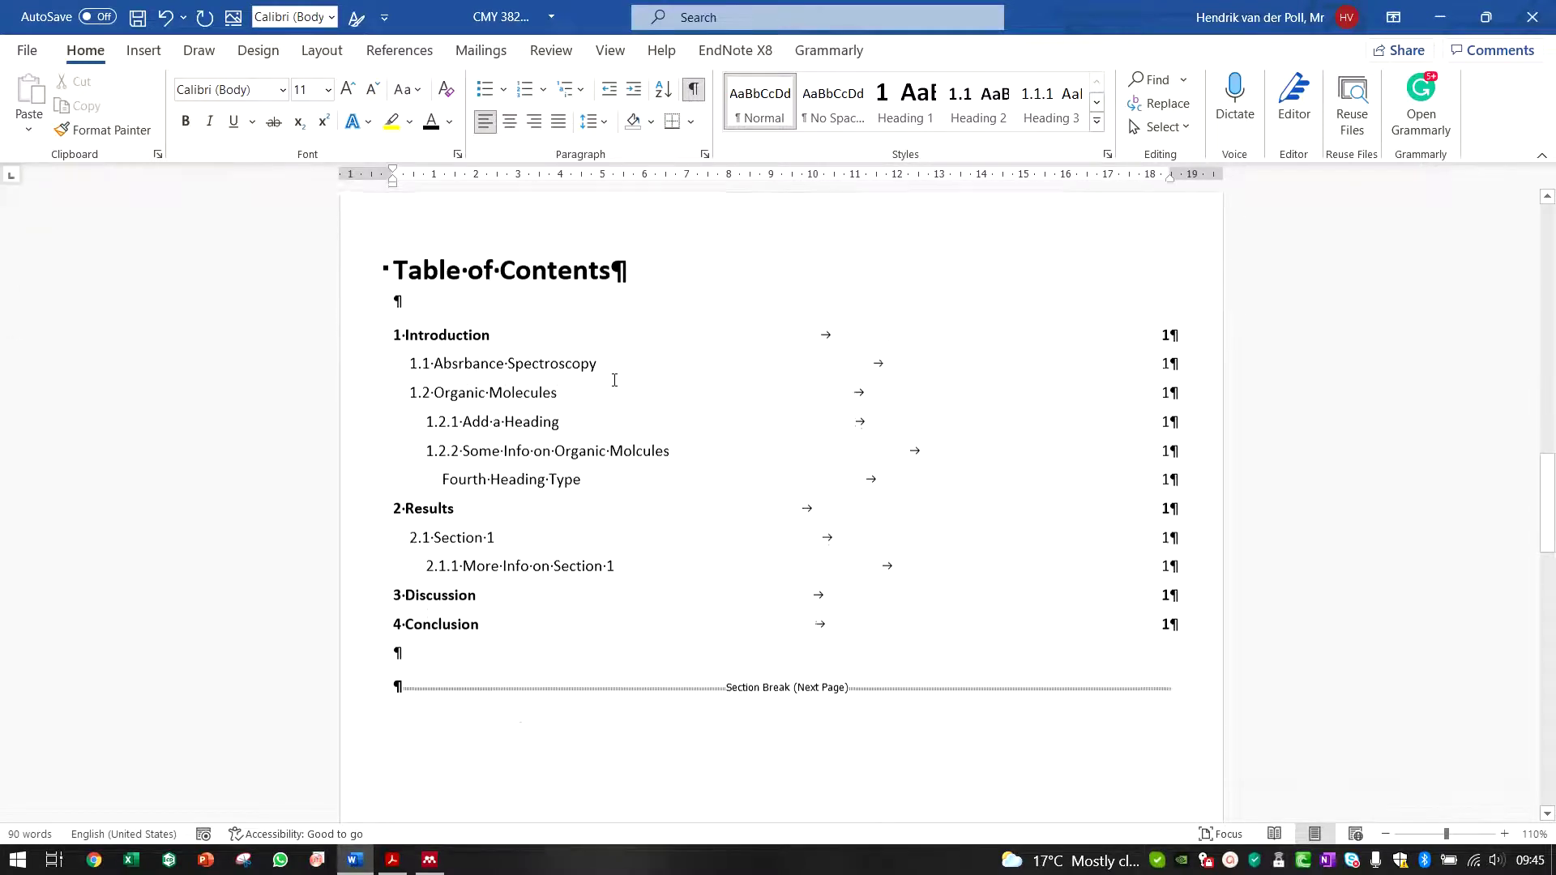
{"action": "scroll", "coordinate": [614, 380], "scroll_direction": "down", "scroll_amount": 5}
{"action": "scroll", "coordinate": [611, 340], "scroll_direction": "up", "scroll_amount": 2}
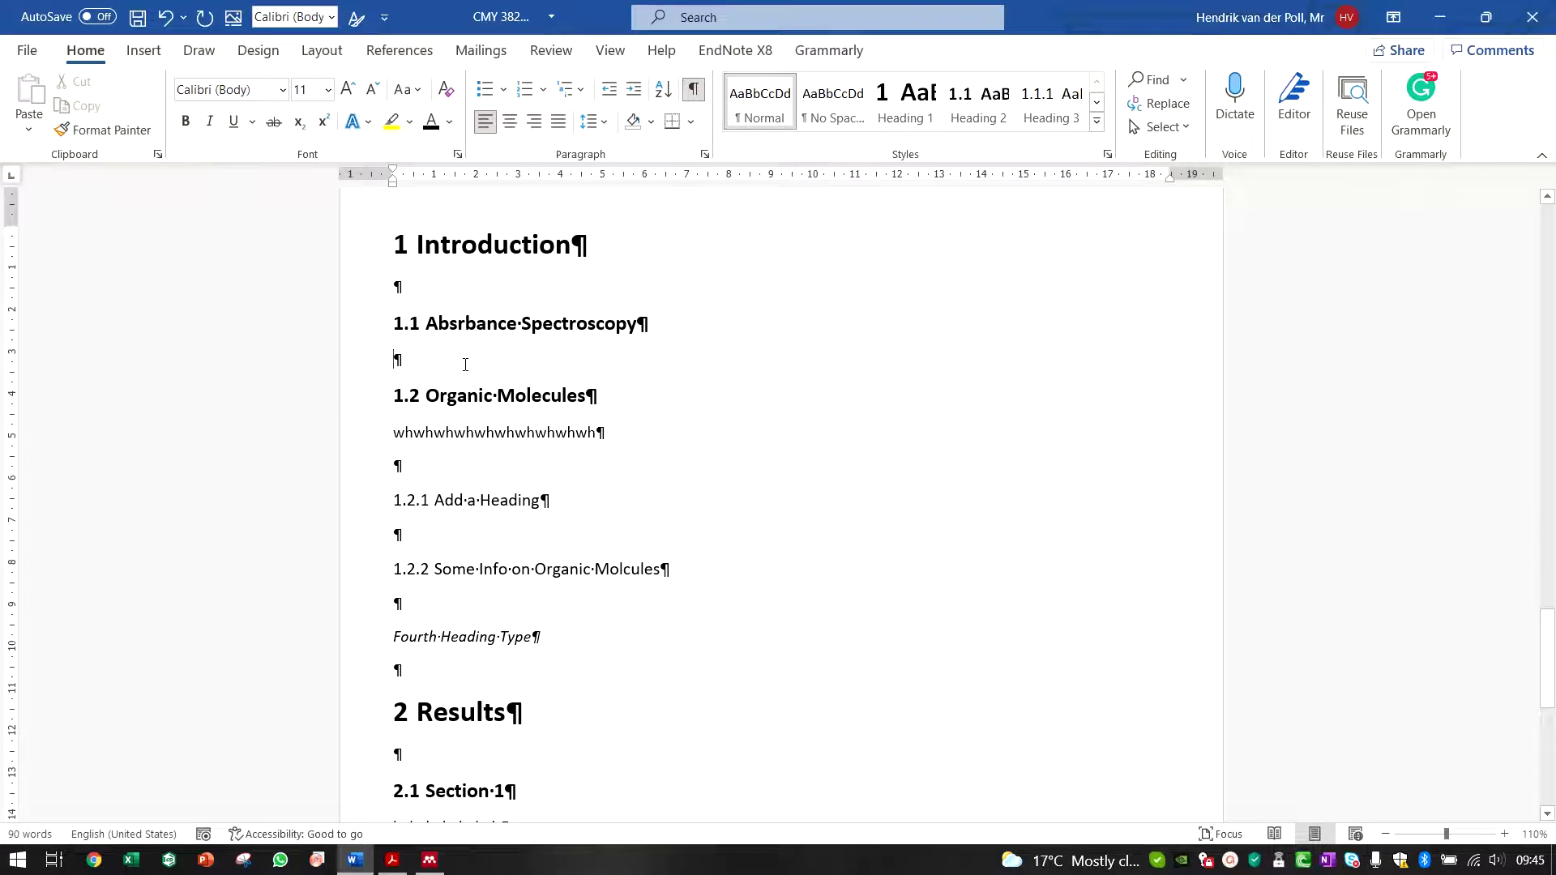
{"action": "type", "text": "1.1 "}
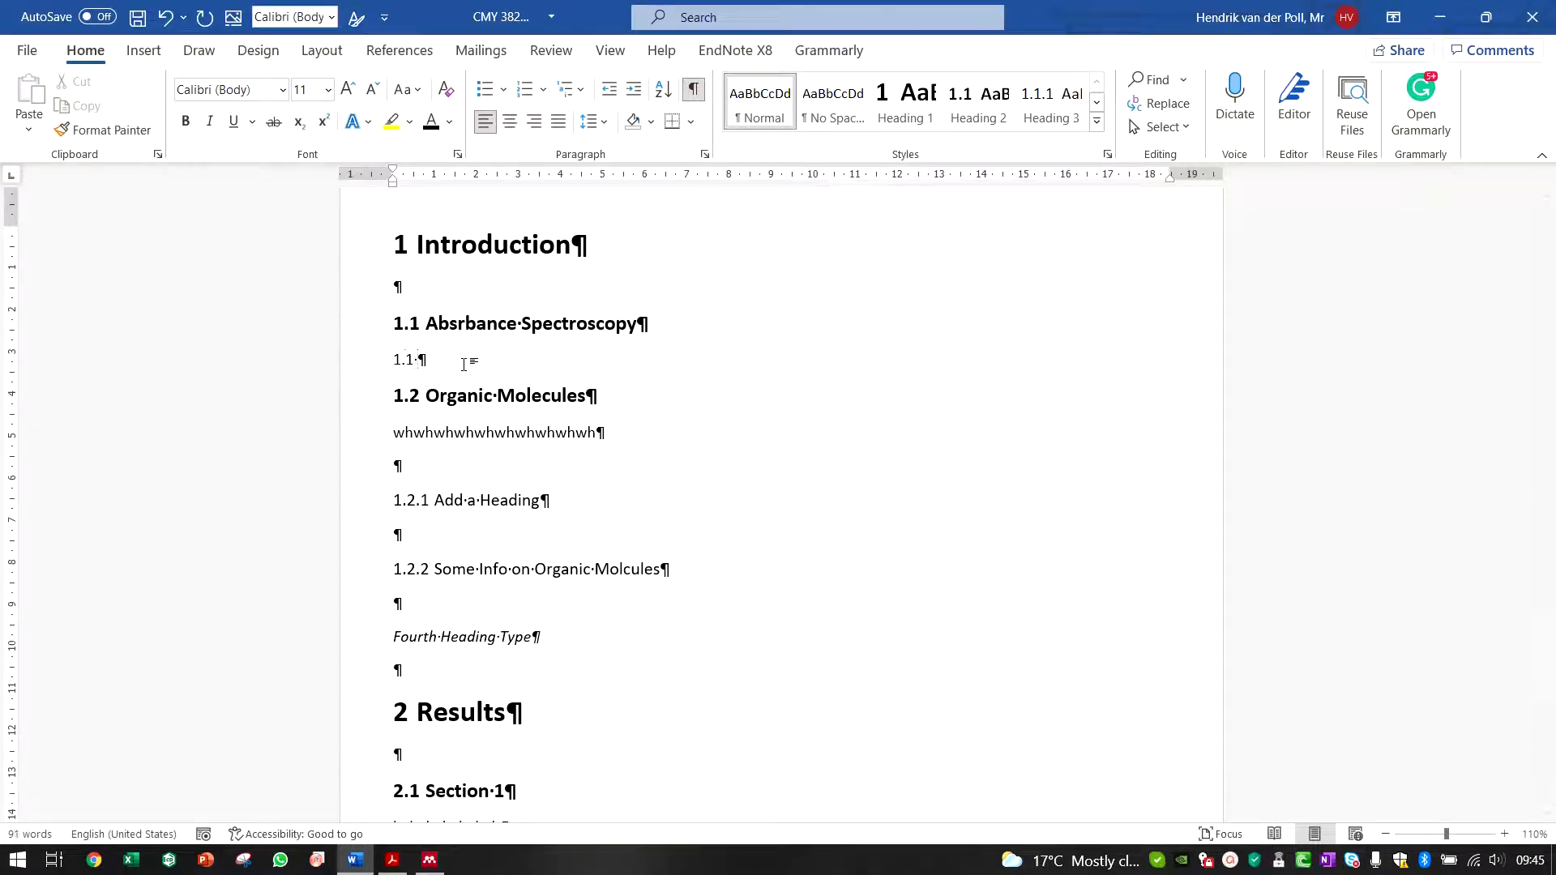
{"action": "type", "text": "Absorptance"}
{"action": "key", "text": "BackSpace"}
{"action": "key", "text": "BackSpace"}
{"action": "key", "text": "BackSpace"}
{"action": "key", "text": "BackSpace"}
{"action": "key", "text": "BackSpace"}
{"action": "key", "text": "BackSpace"}
{"action": "type", "text": "bance"}
Format the manually entered "1.1 Absorbance" line as 14 pt bold
{"action": "triple_click", "coordinate": [463, 363]}
{"action": "double_click", "coordinate": [347, 89]}
{"action": "key", "text": "ctrl+b"}
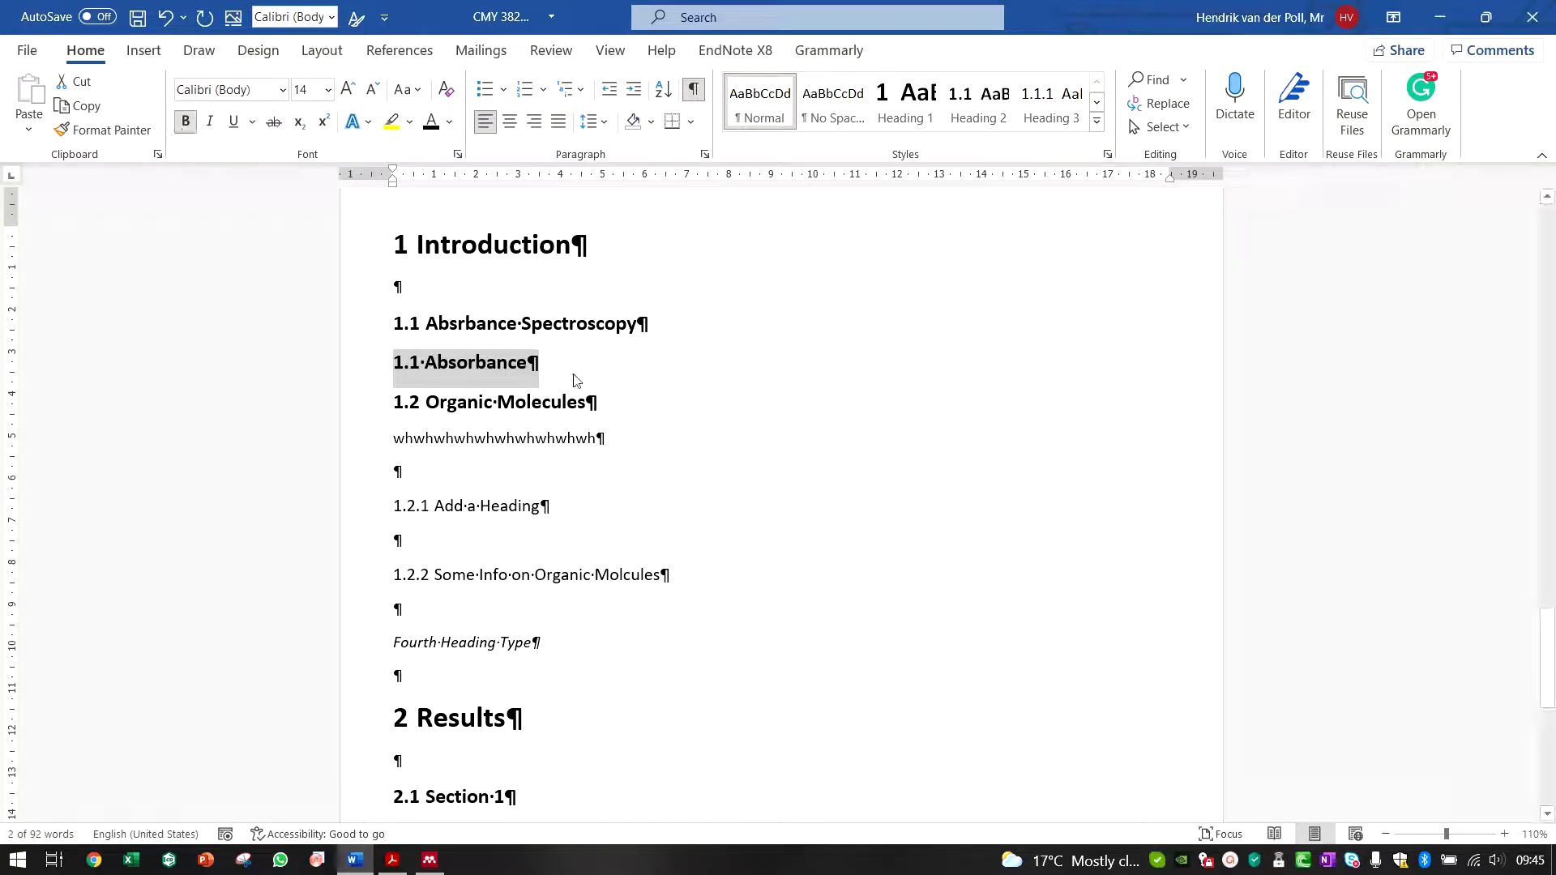
Add an empty paragraph without automatic numbering below the "1.1 Absorbance" line and delete that line's text
{"action": "left_click", "coordinate": [563, 362]}
{"action": "key", "text": "Return"}
{"action": "key", "text": "ctrl+z"}
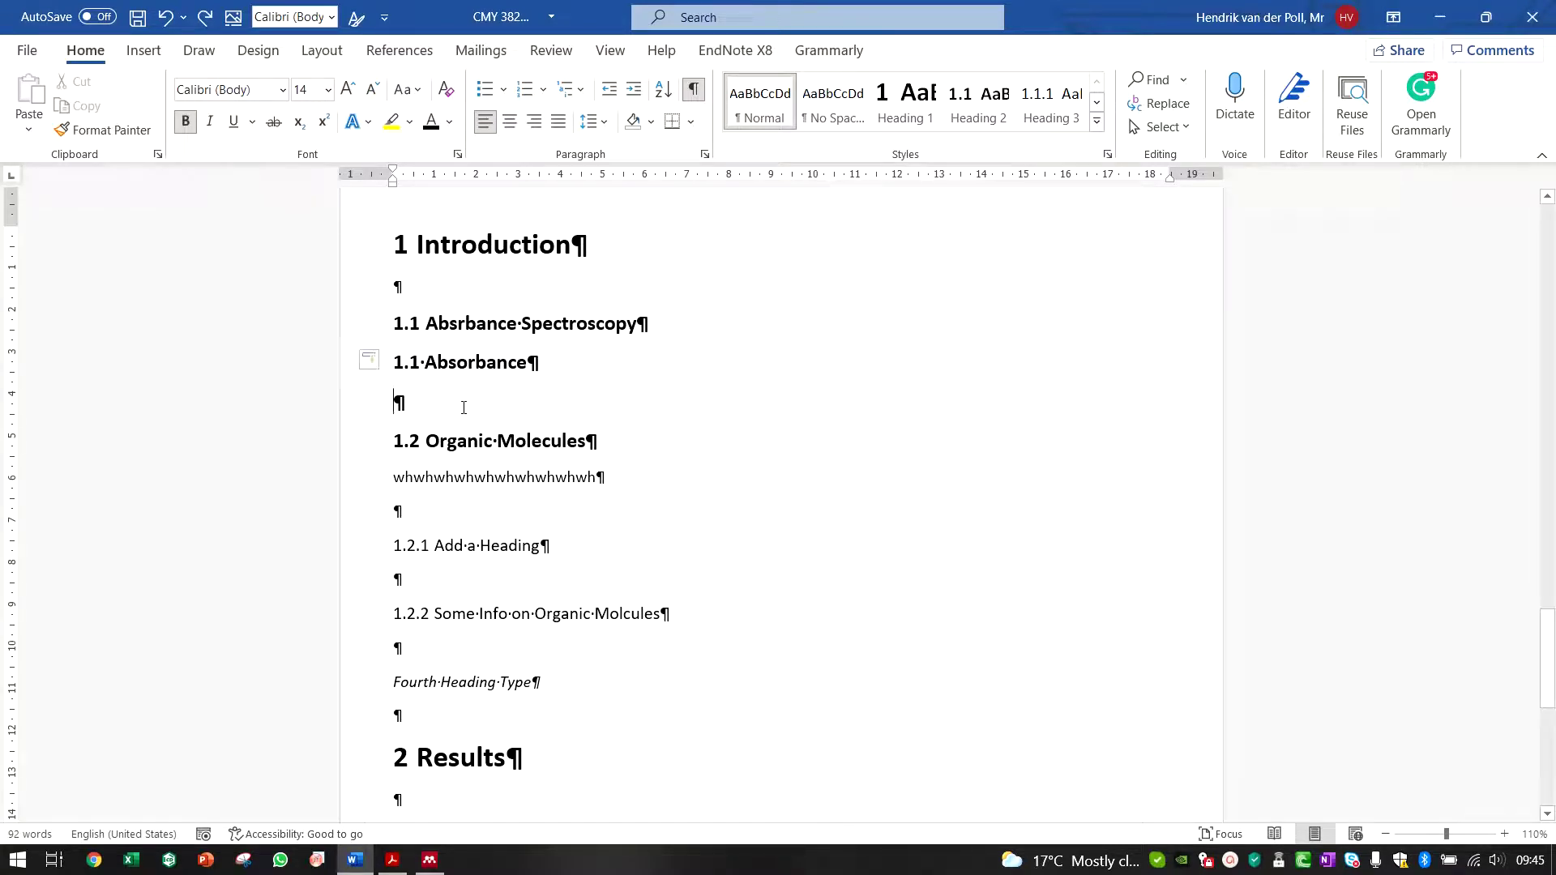
{"action": "left_click_drag", "start_coordinate": [534, 377], "coordinate": [354, 383]}
{"action": "key", "text": "Delete"}
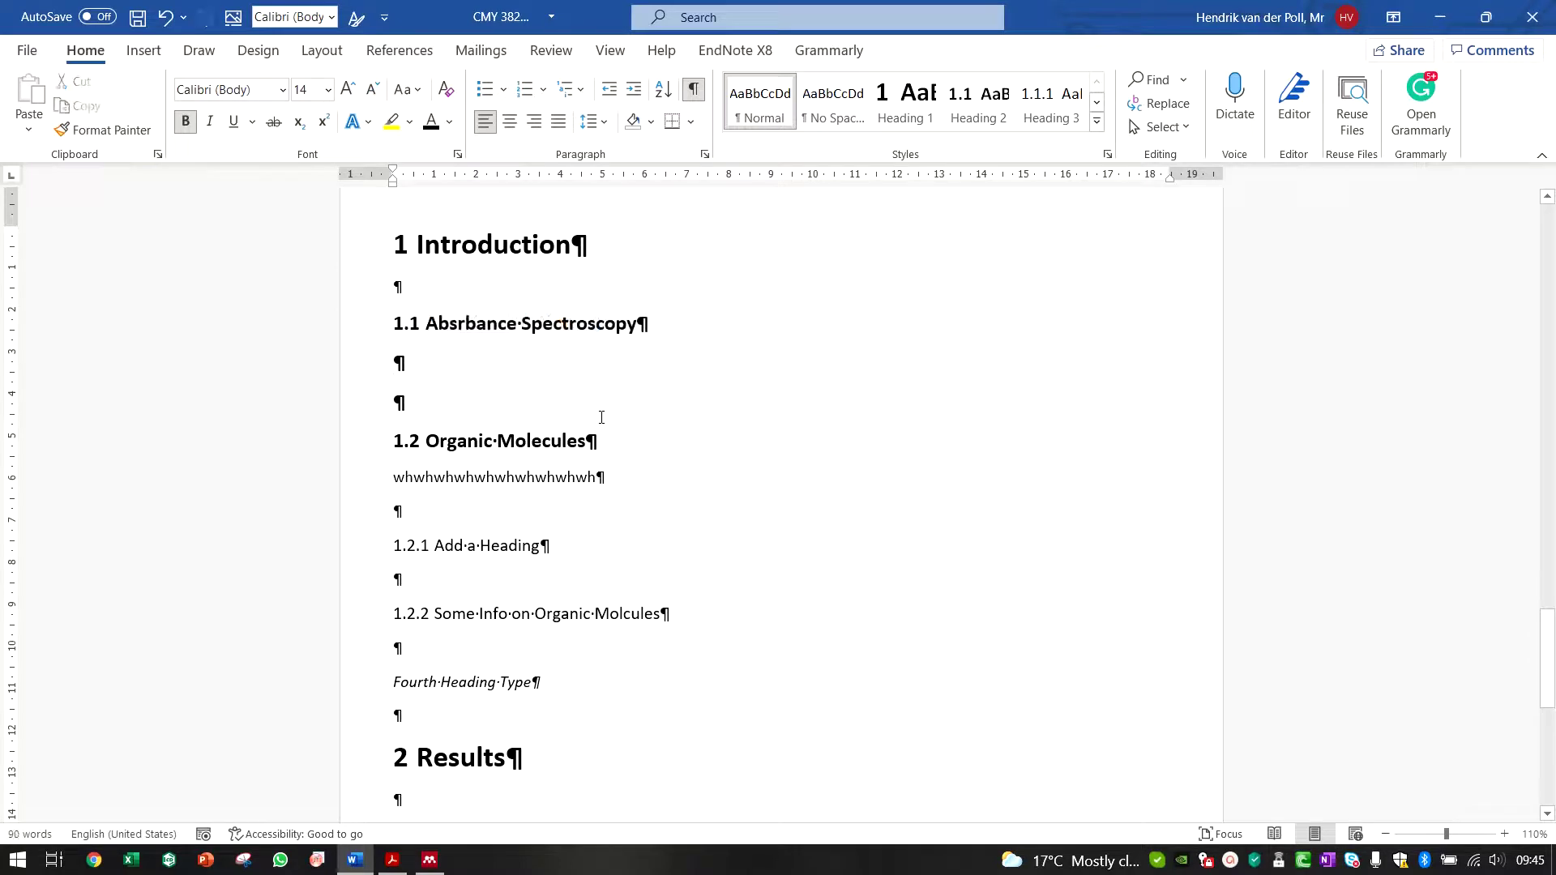
Apply the Normal style to the two empty paragraphs below heading 1.1 and save the document
{"action": "left_click", "coordinate": [760, 104]}
{"action": "left_click", "coordinate": [480, 386]}
{"action": "left_click", "coordinate": [760, 104]}
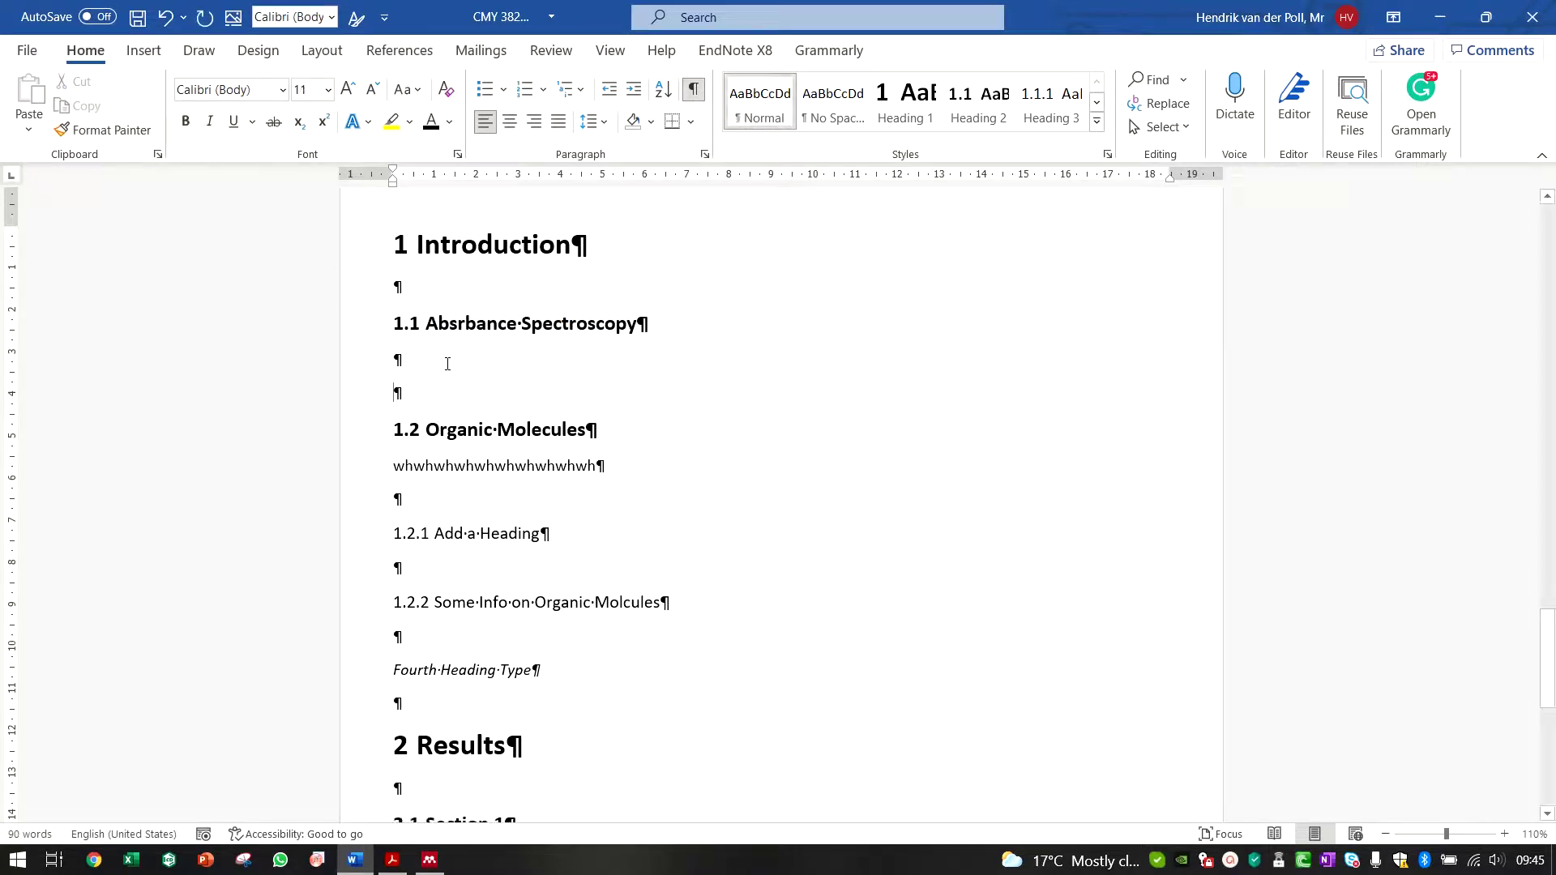
{"action": "scroll", "coordinate": [597, 418], "scroll_direction": "up", "scroll_amount": 15}
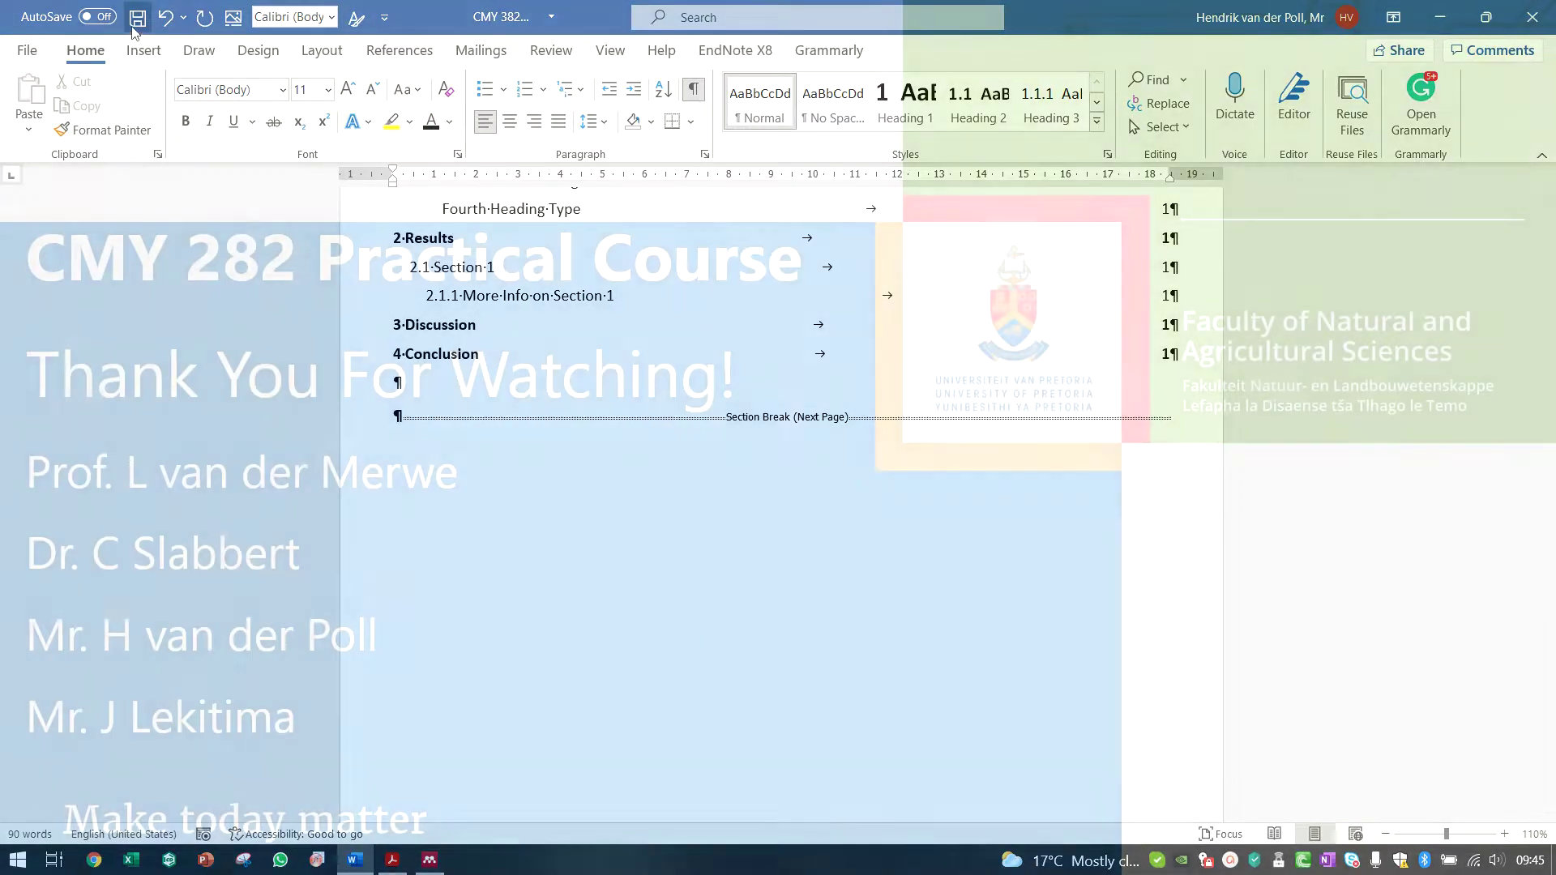
{"action": "left_click", "coordinate": [137, 18]}
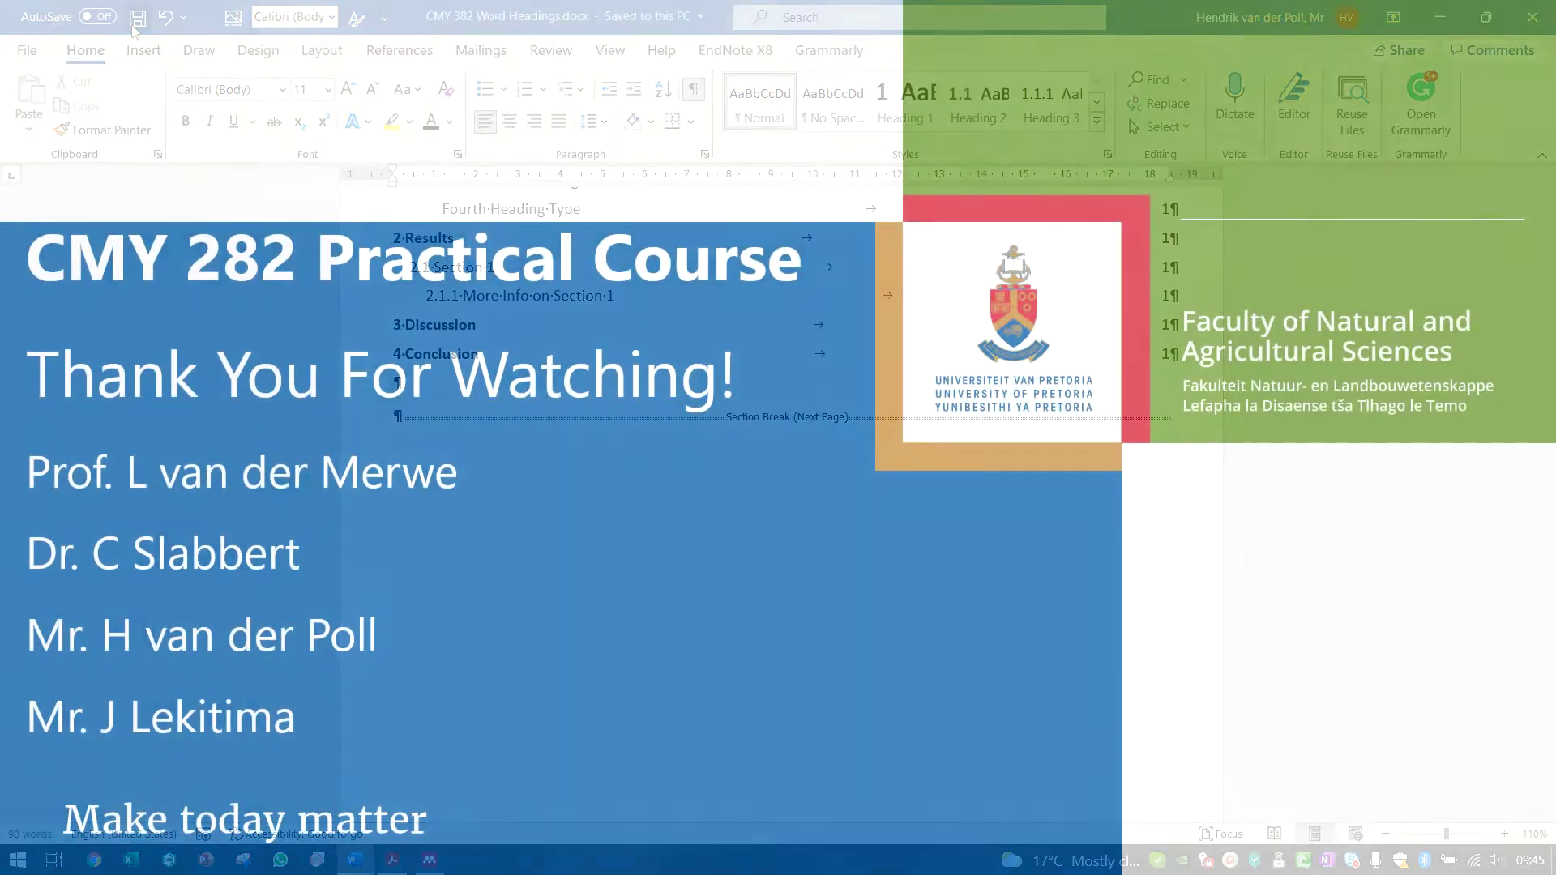